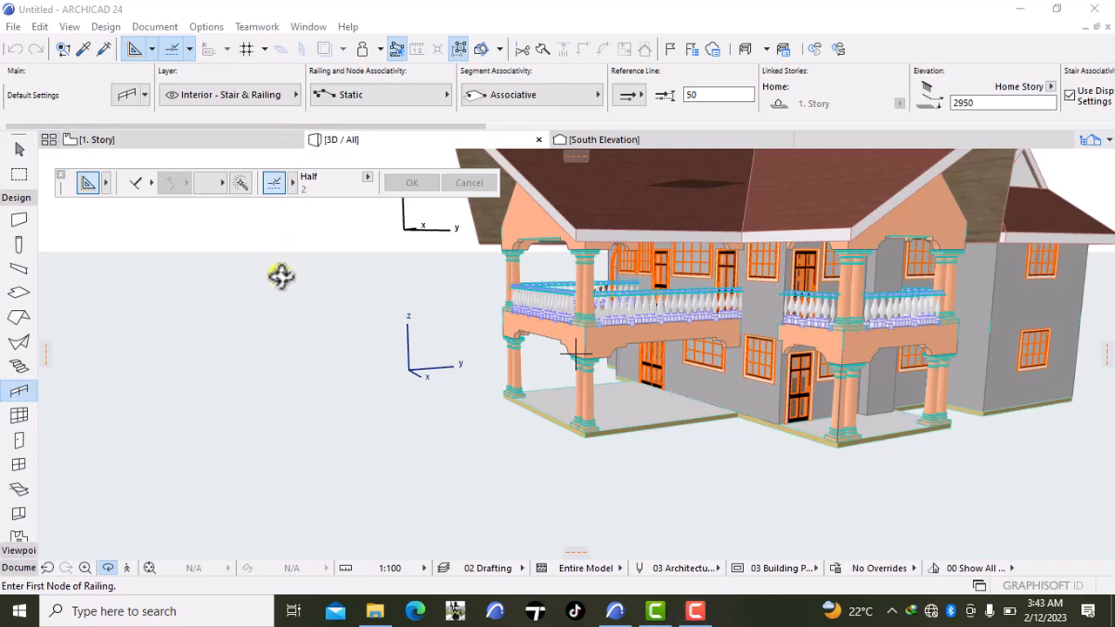
- Orbit around the house in 3D to examine its exterior, balconies and porches from several sides
right_click(331, 292)
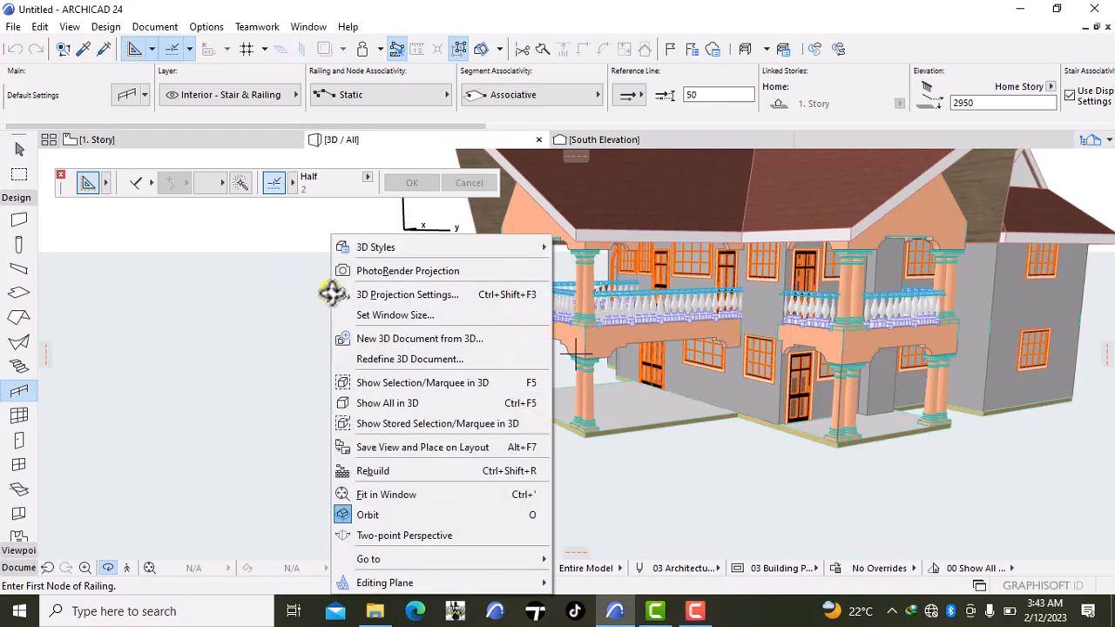
click(254, 349)
drag(288, 430, 765, 431)
mouse_move(356, 412)
mouse_down()
mouse_move(374, 387)
mouse_move(563, 393)
mouse_move(428, 391)
mouse_move(435, 356)
mouse_move(436, 372)
mouse_move(352, 391)
mouse_up()
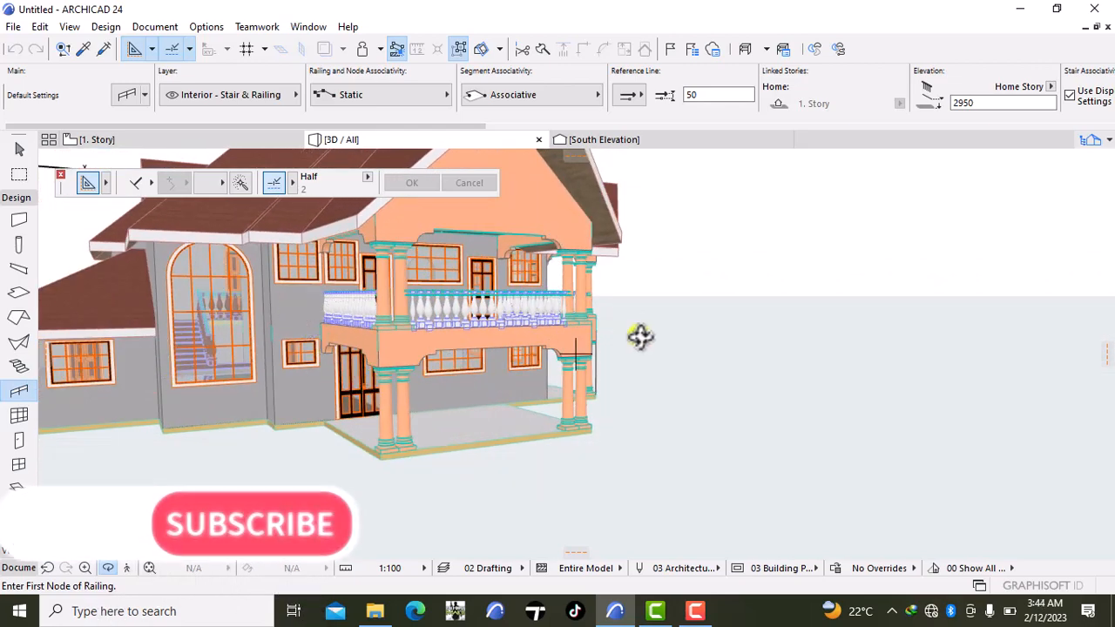
drag(640, 337, 367, 344)
drag(685, 368, 371, 343)
drag(869, 406, 614, 435)
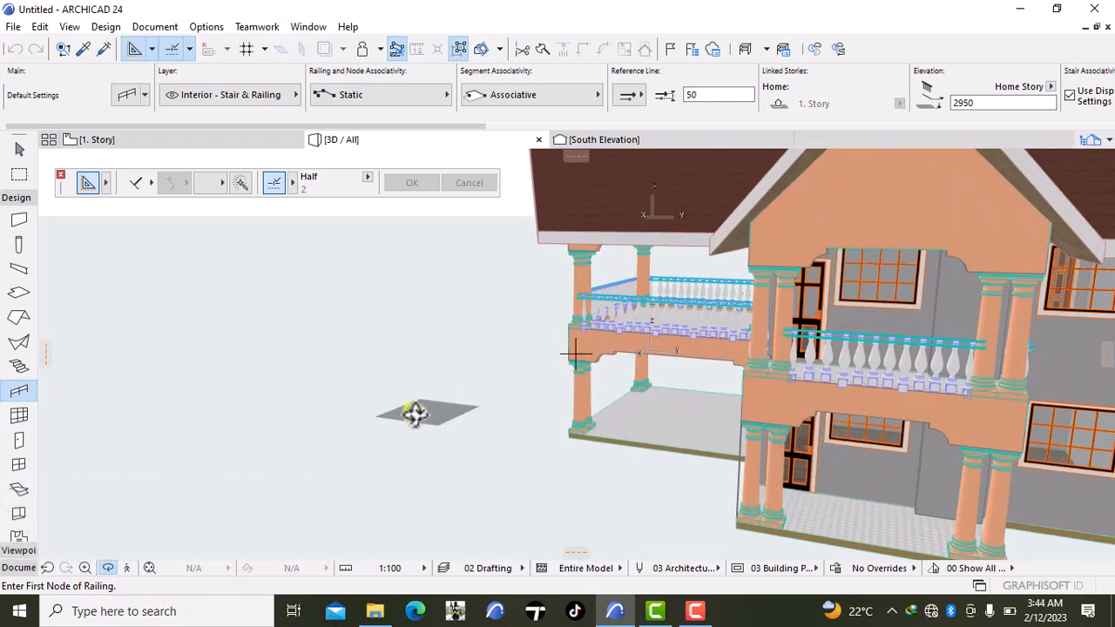
- Walk up to the small porch in 3D Explore mode and examine its wall block up close, from below and from outside
click(127, 568)
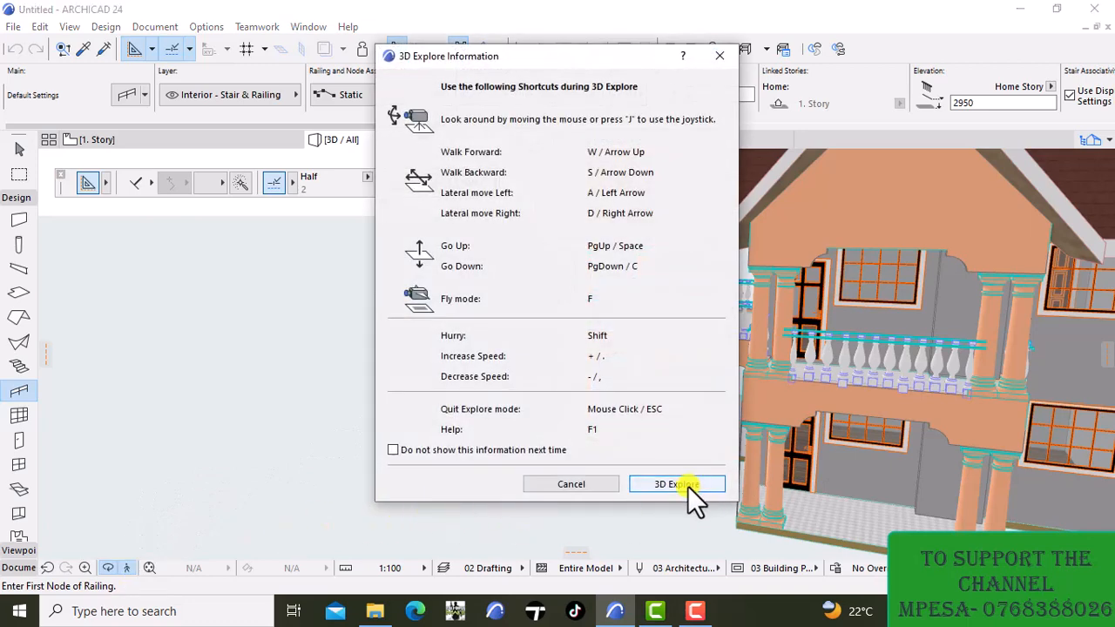
click(677, 484)
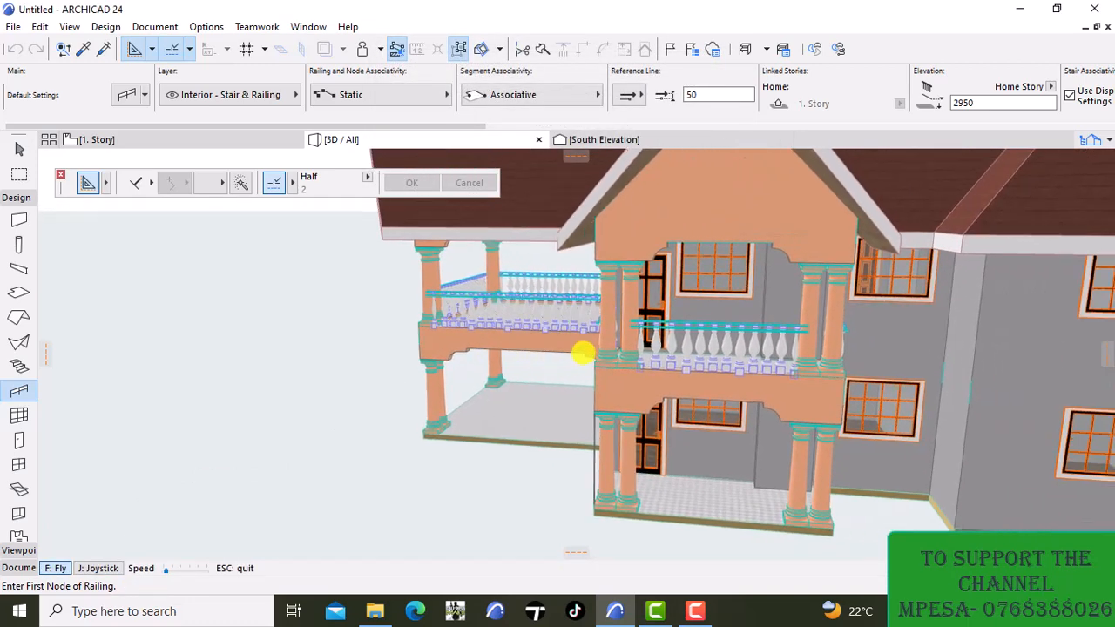
key(Up)
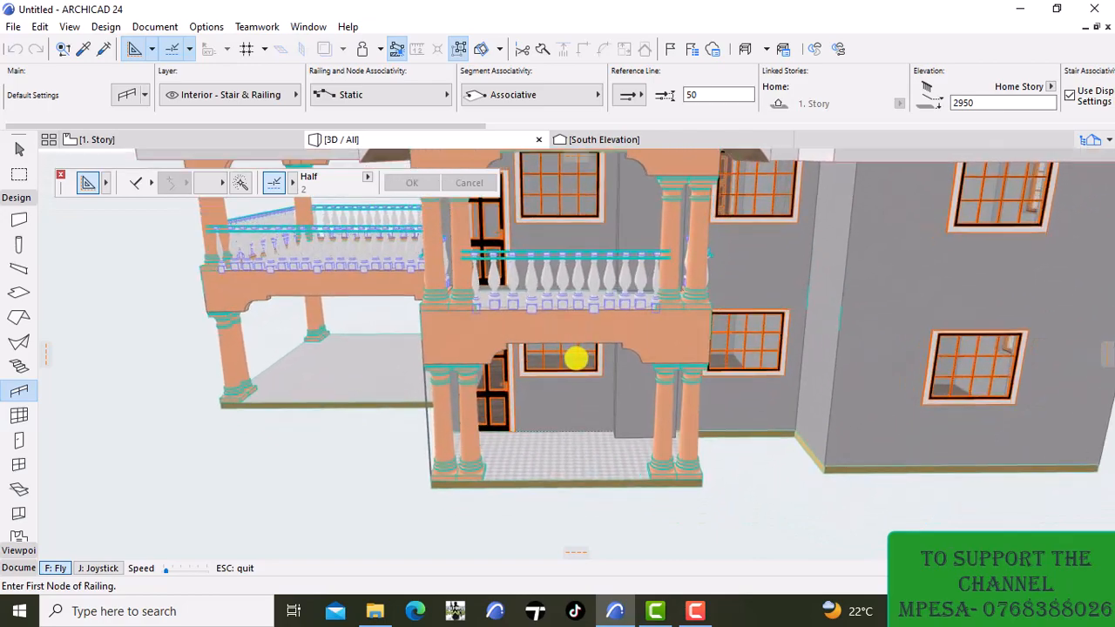
key(Up)
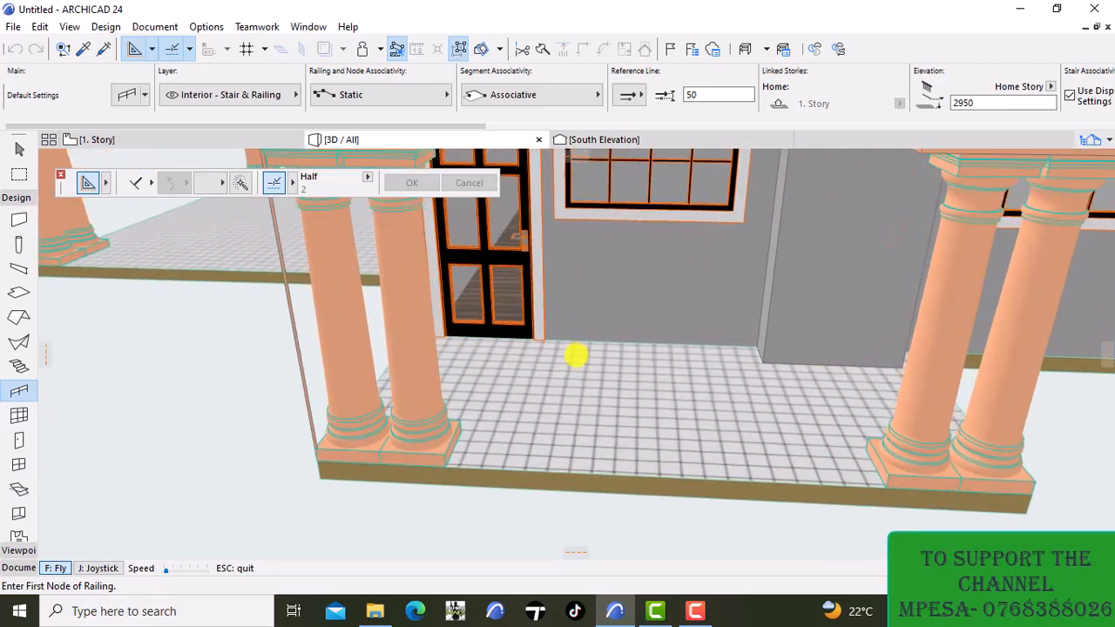
key(Up)
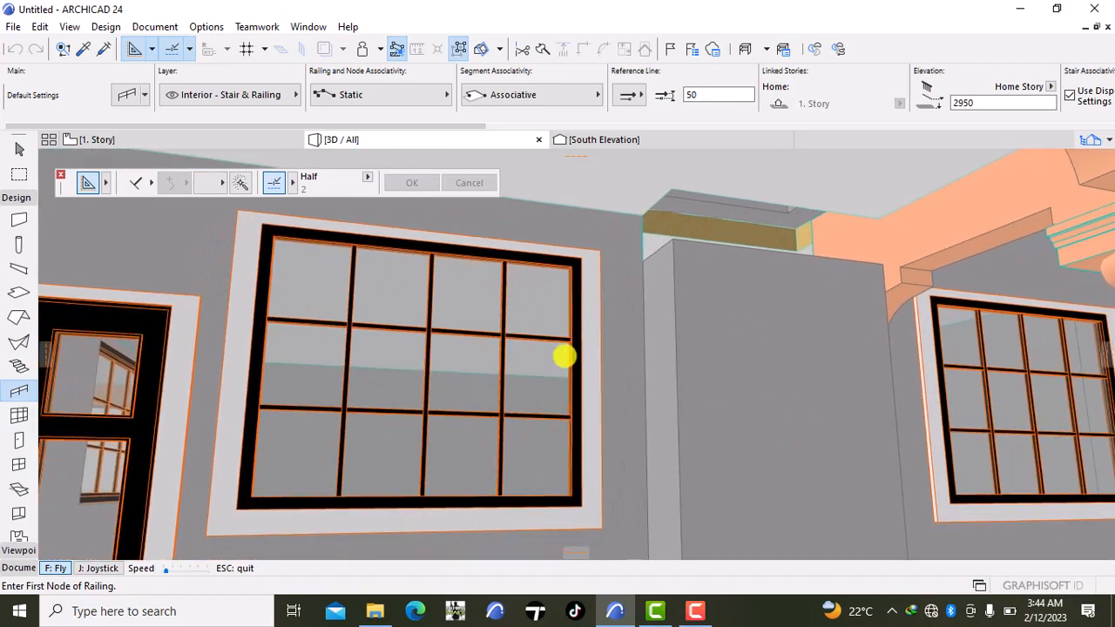
key(Up)
key(Down)
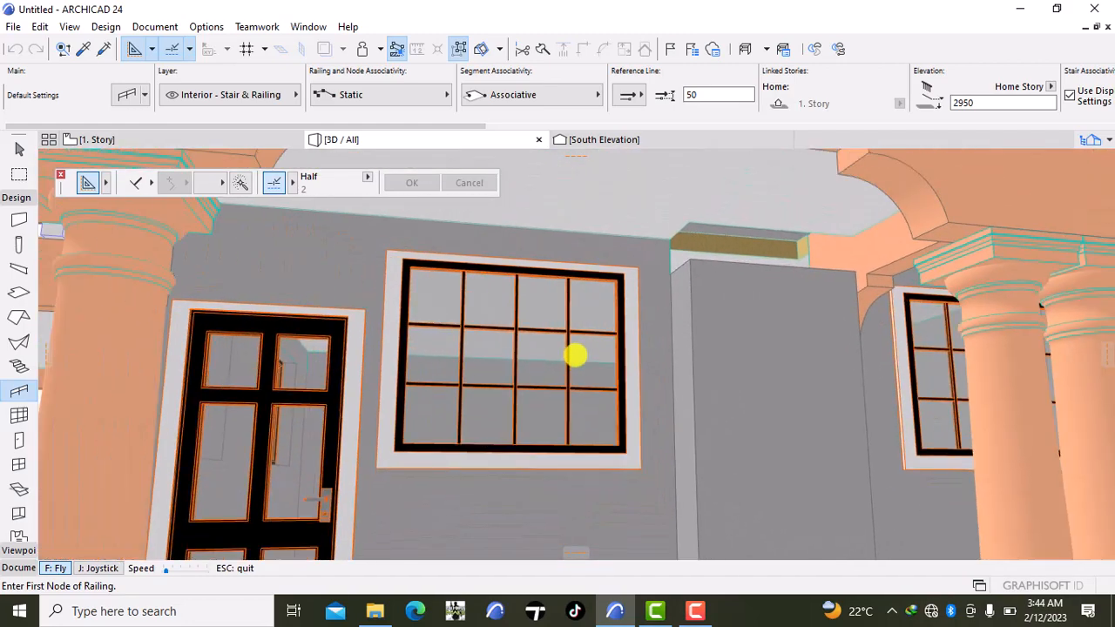
key(Down)
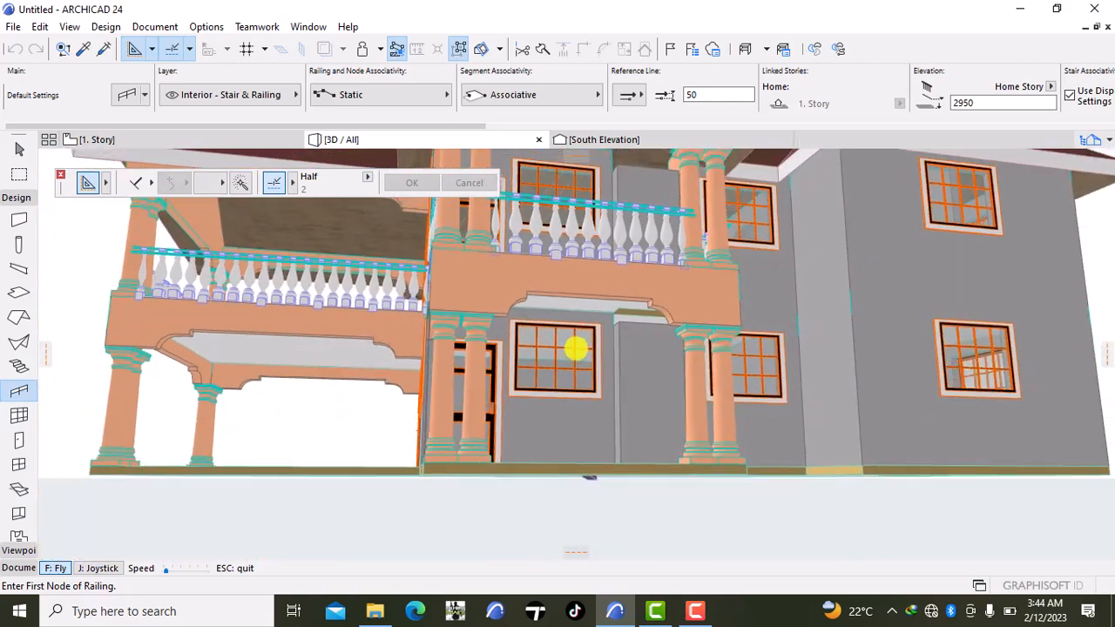
key(Down)
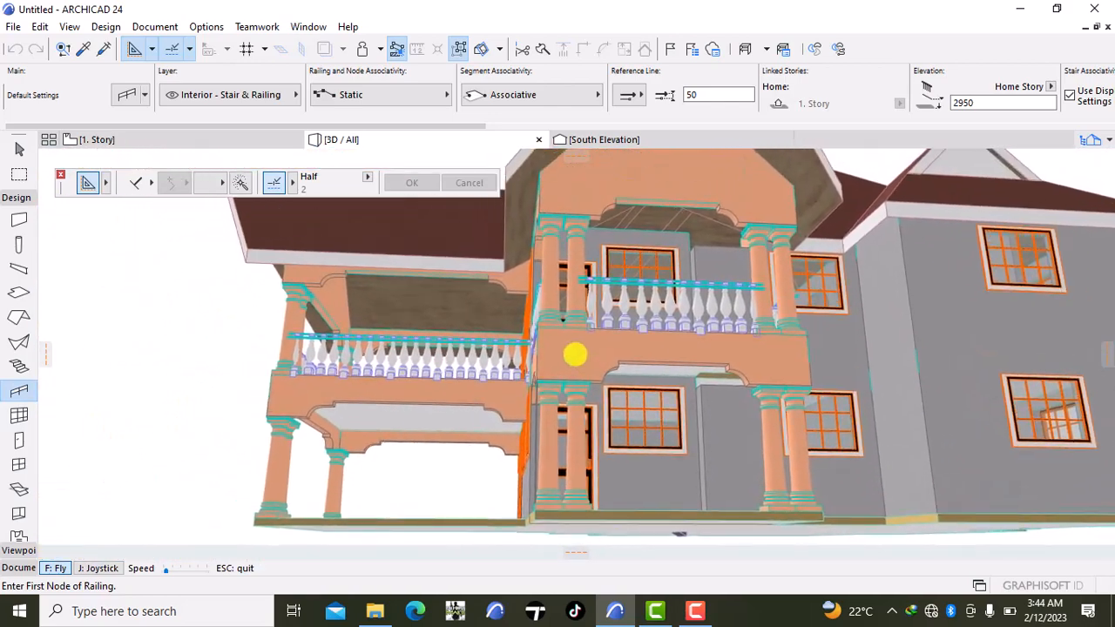
key(Down)
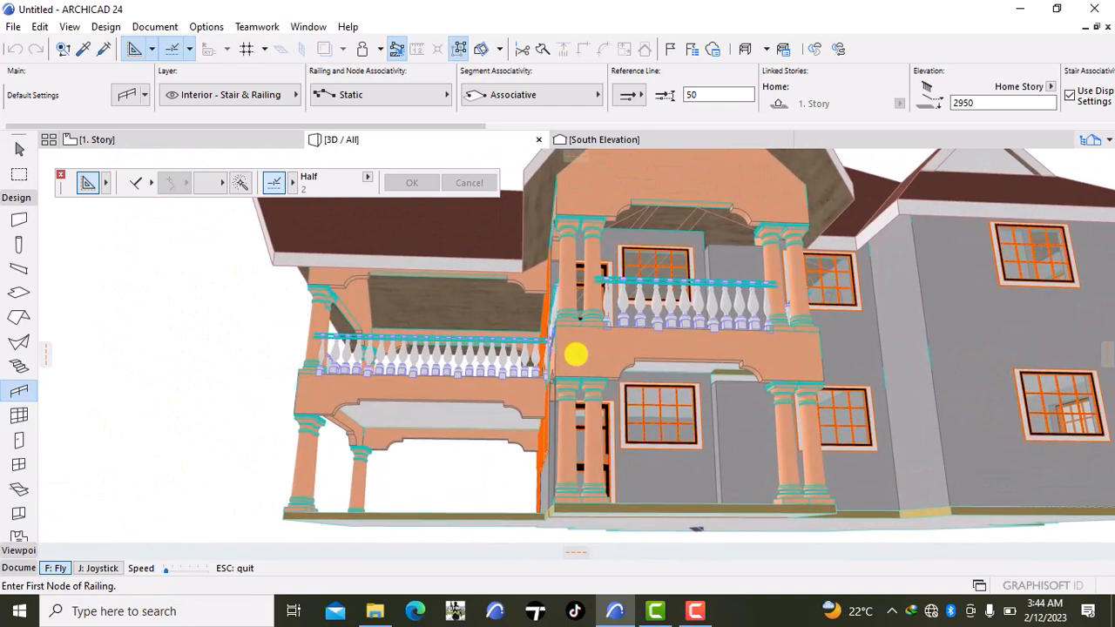
key(Escape)
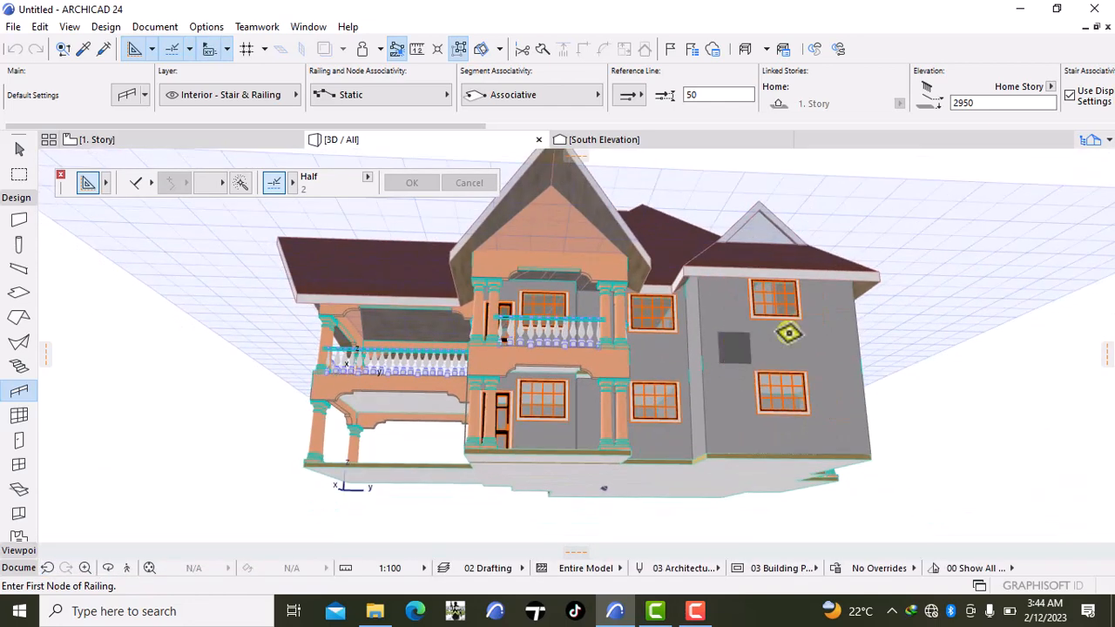
right_click(950, 319)
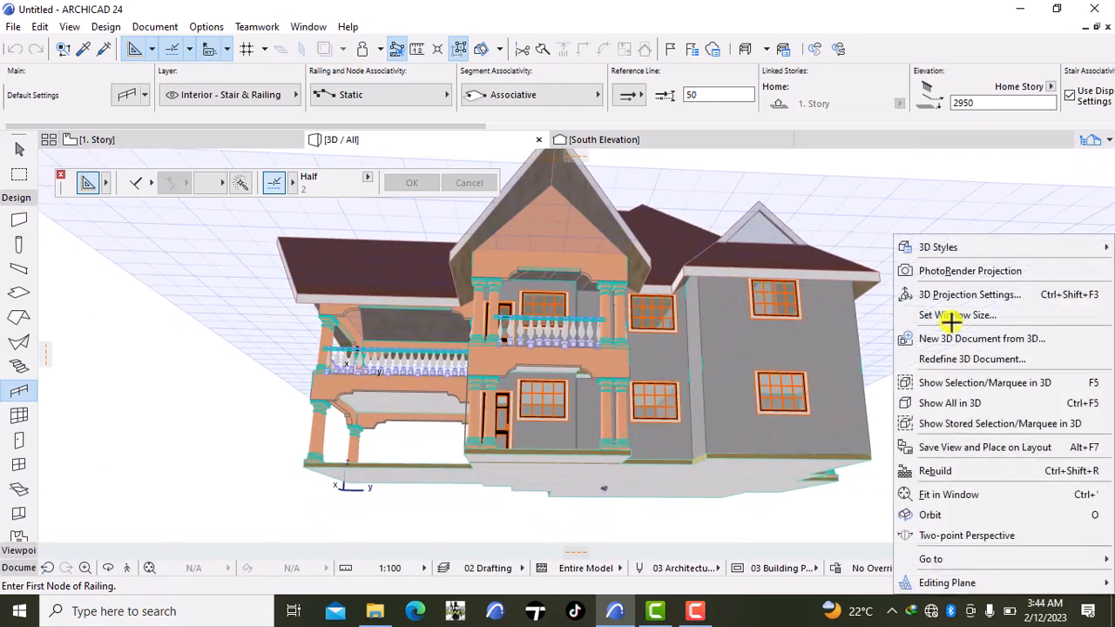
click(930, 514)
drag(930, 520, 946, 422)
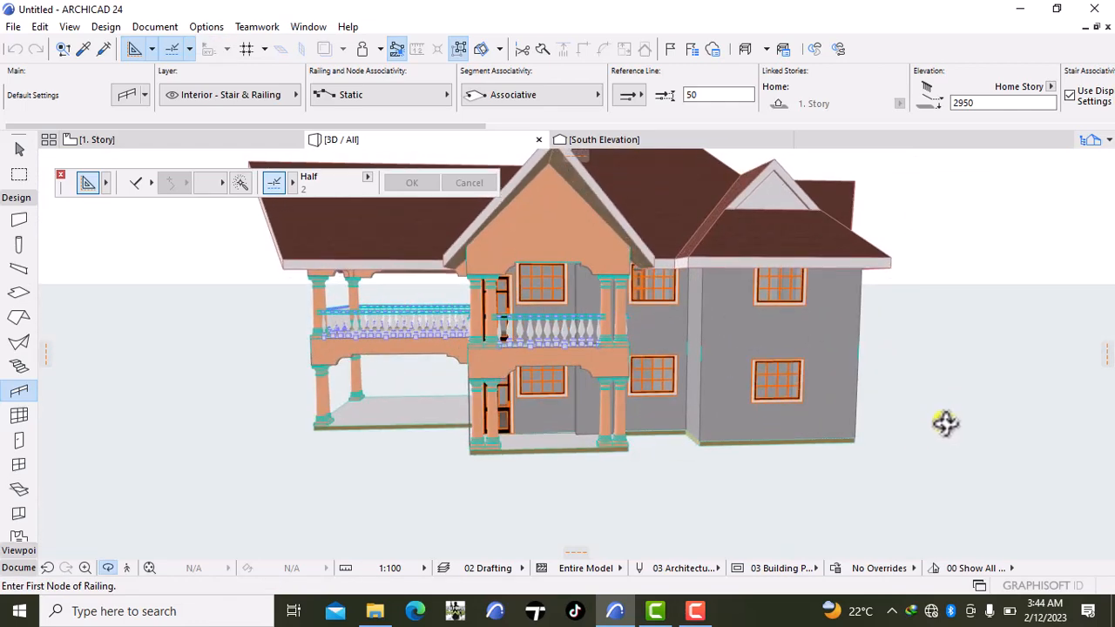
drag(444, 447, 283, 368)
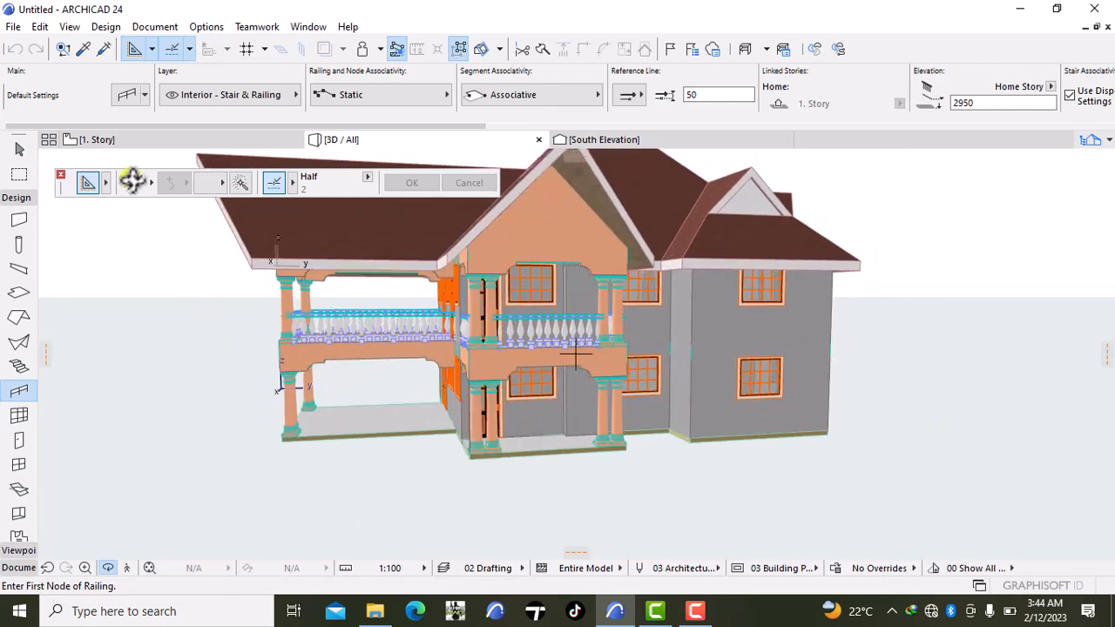
- On the 1. Story plan, delete the five walls forming the hollow rectangular block beside the small balcony
click(110, 146)
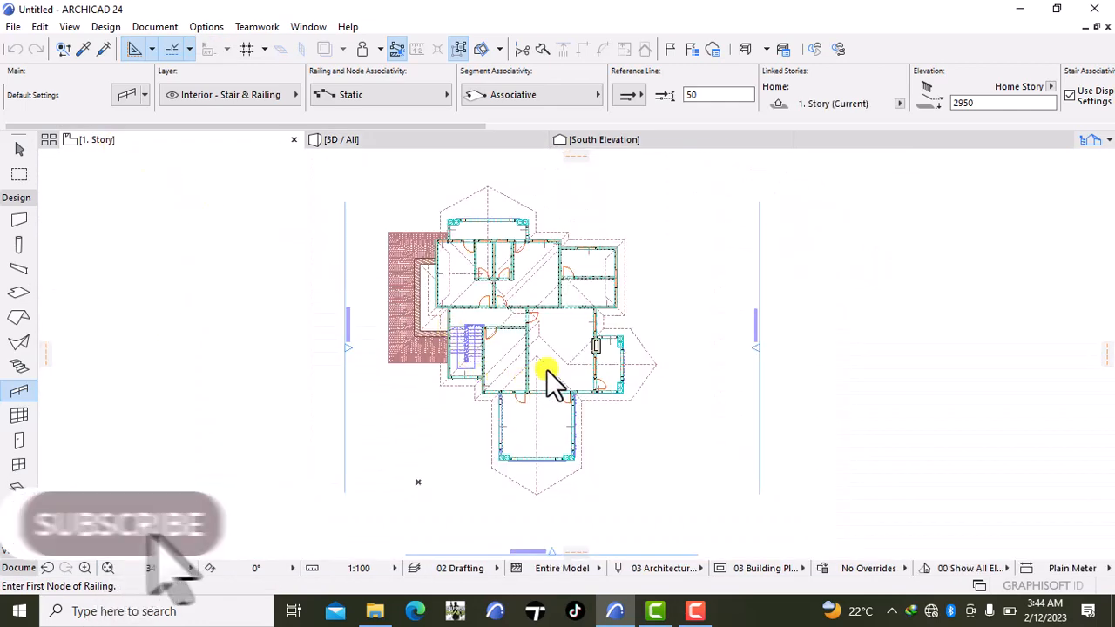
scroll(568, 354, up, 5)
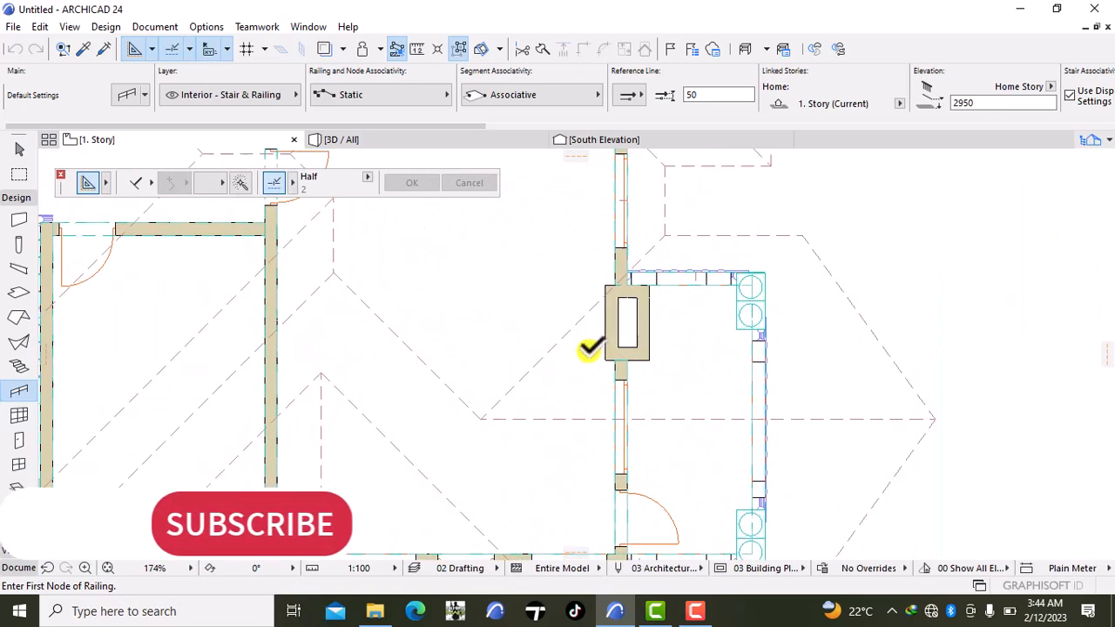
scroll(629, 350, up, 4)
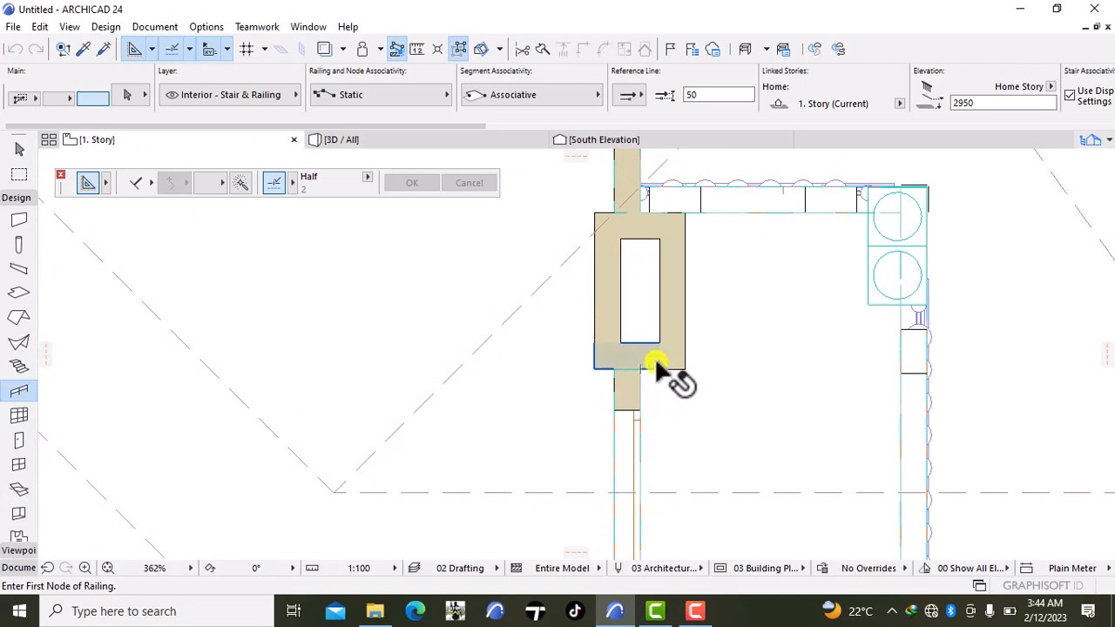
click(646, 361)
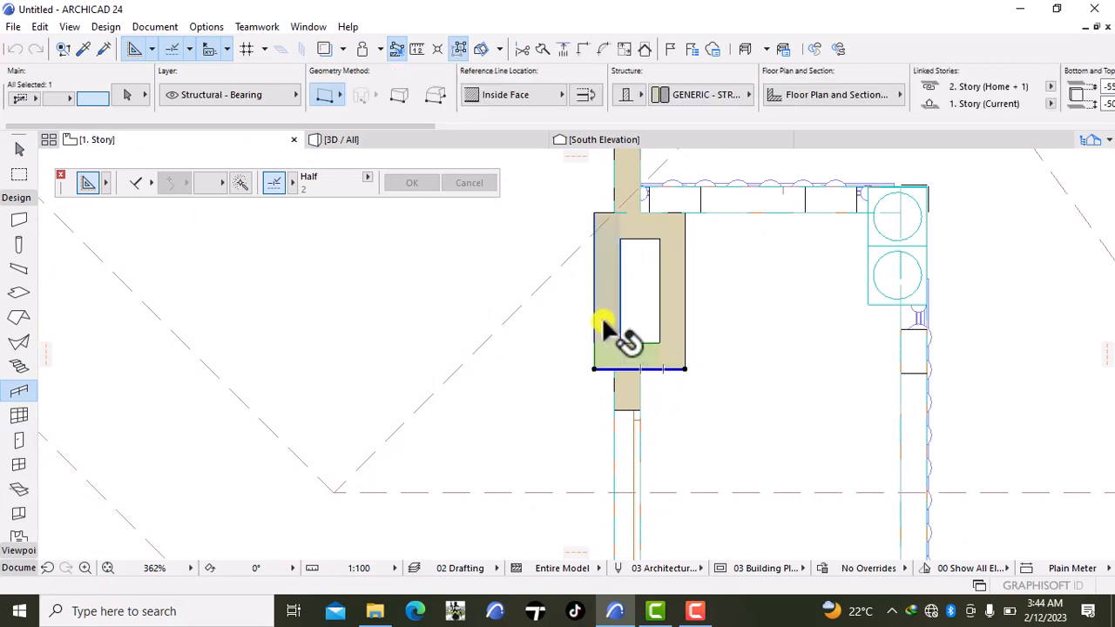
shift+click(649, 229)
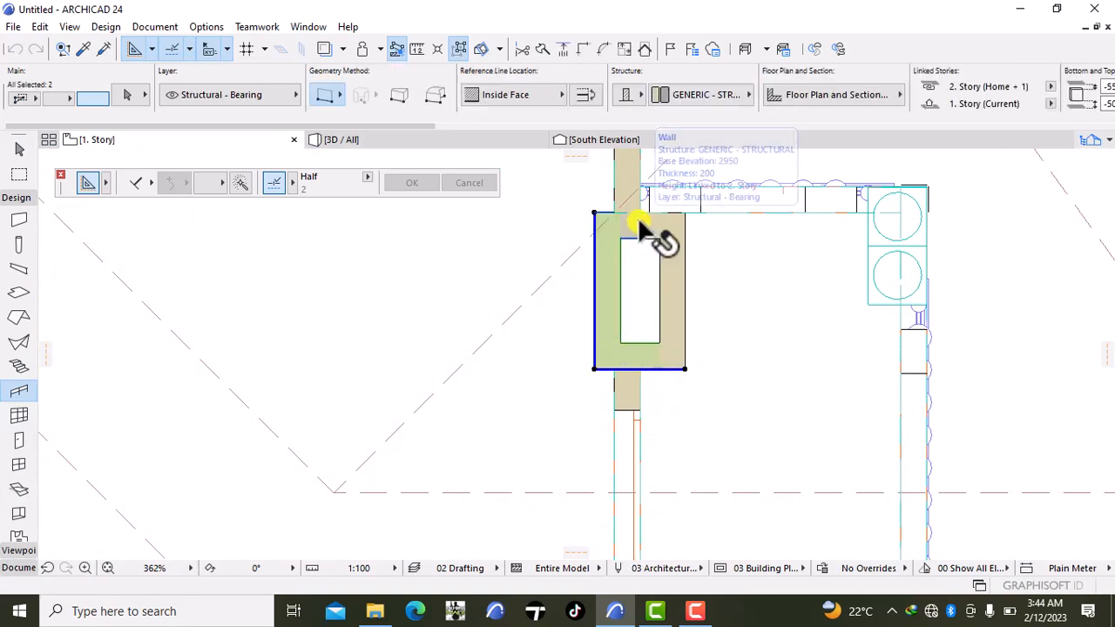
shift+click(664, 248)
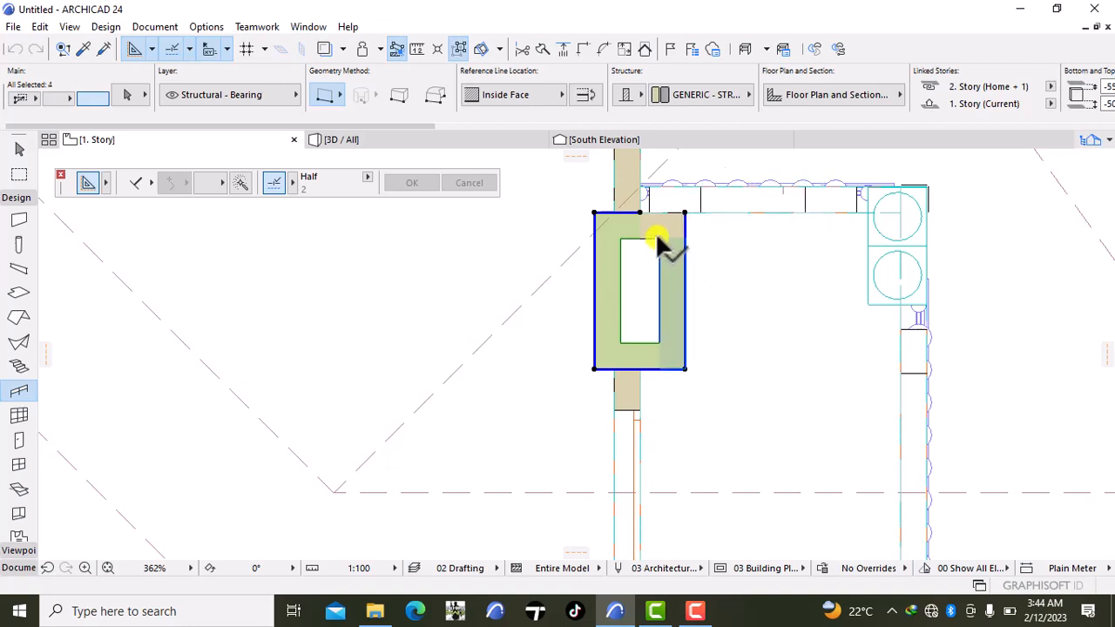
shift+click(655, 230)
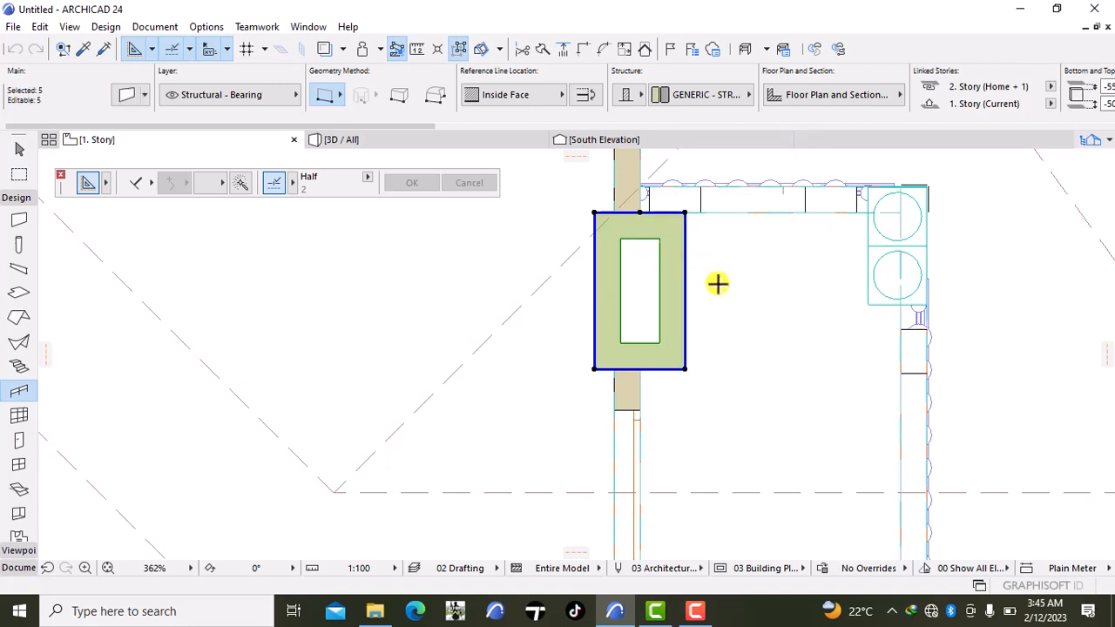
key(Escape)
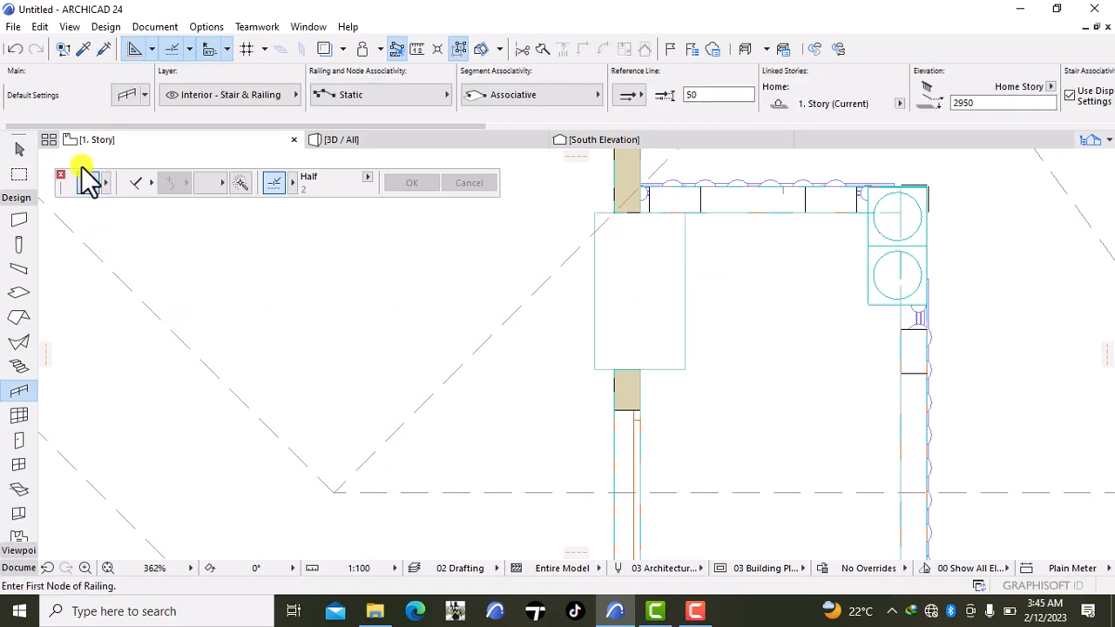
- On the 0. Ground Floor plan, select the five walls of the matching hollow block and set their top offset to 5000
right_click(113, 137)
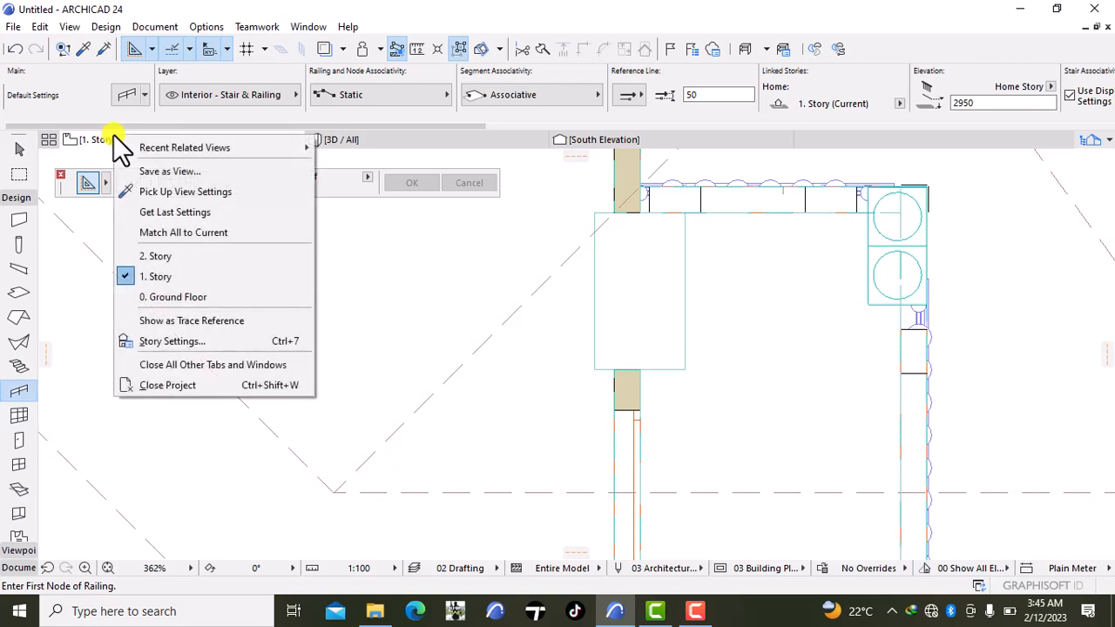
click(156, 297)
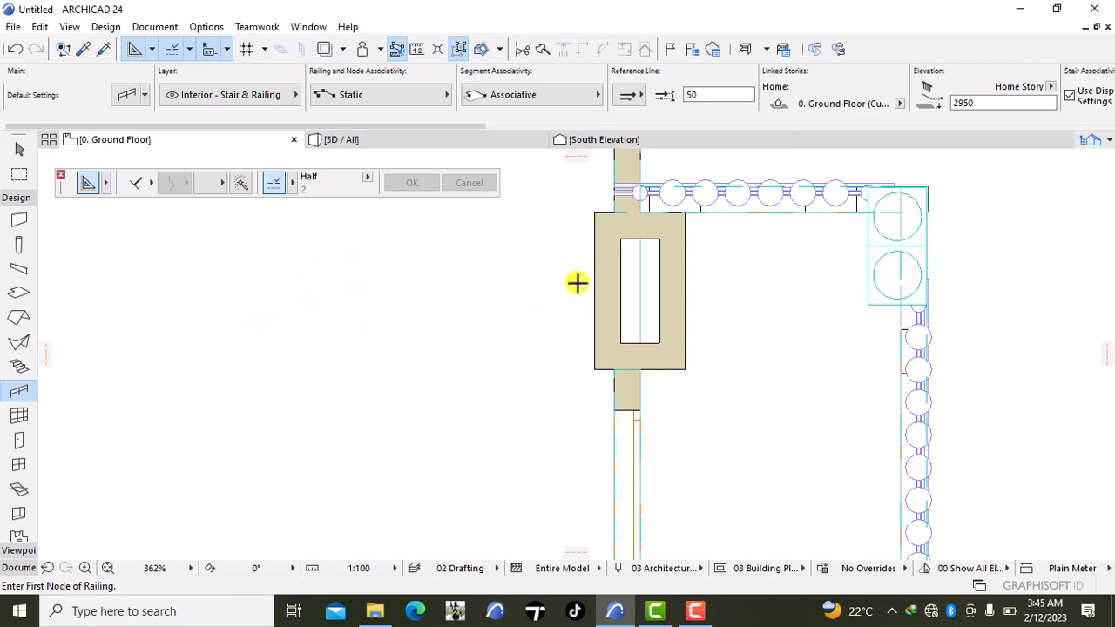
shift+click(622, 291)
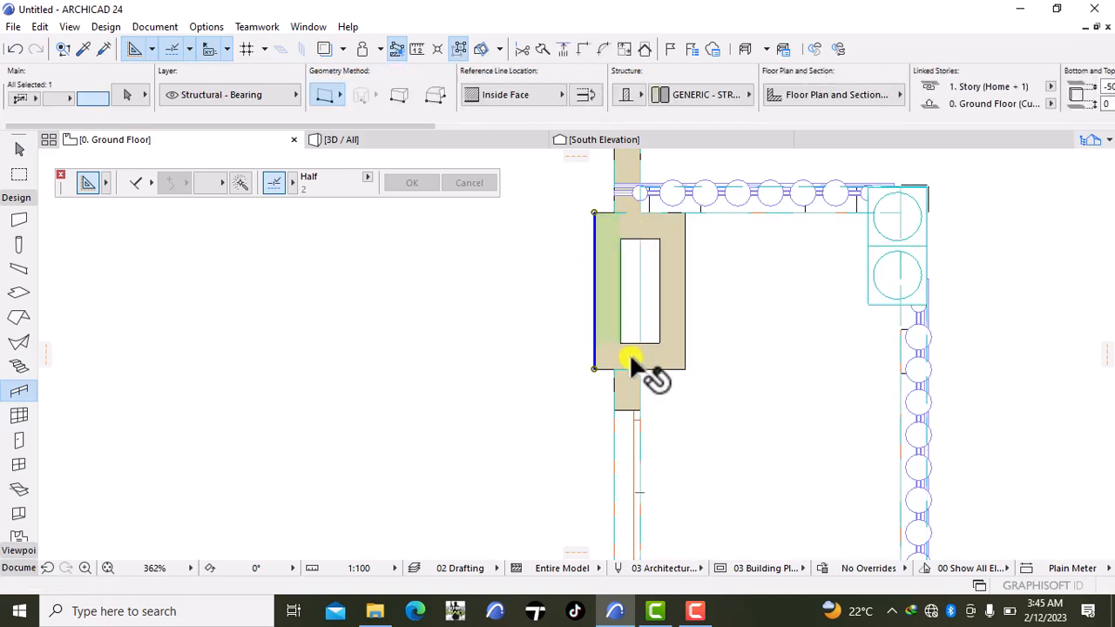
shift+click(631, 358)
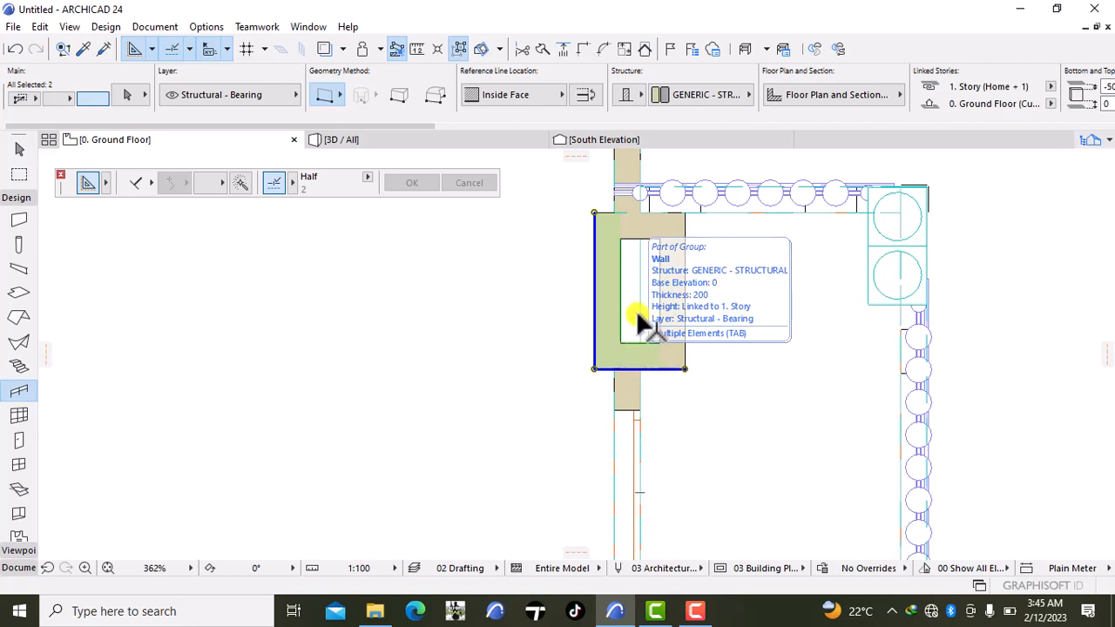
shift+click(667, 277)
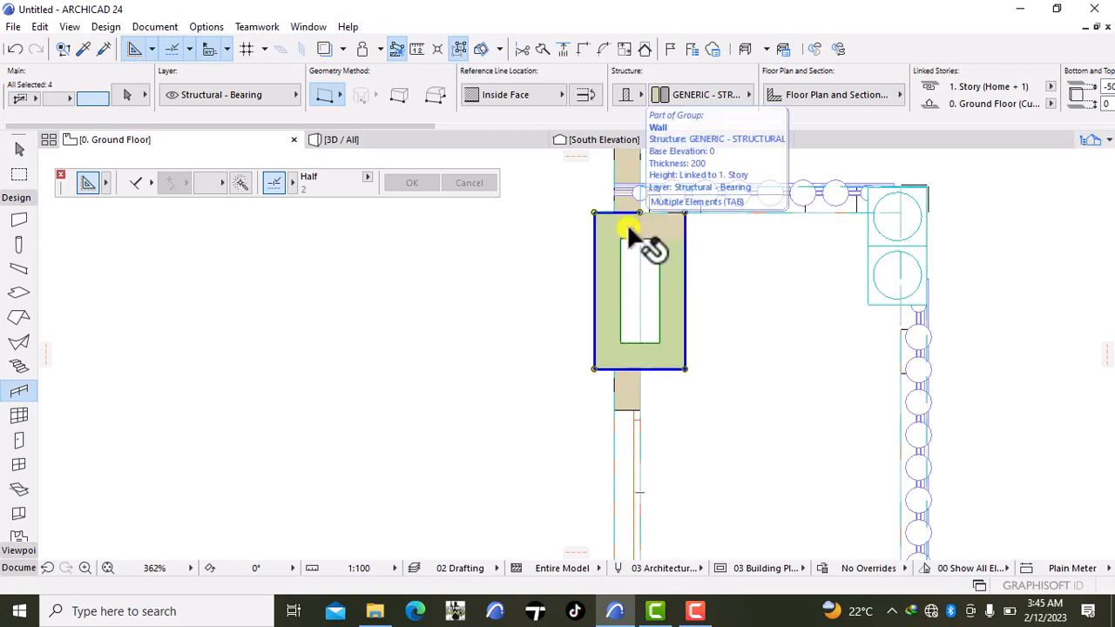
shift+click(648, 224)
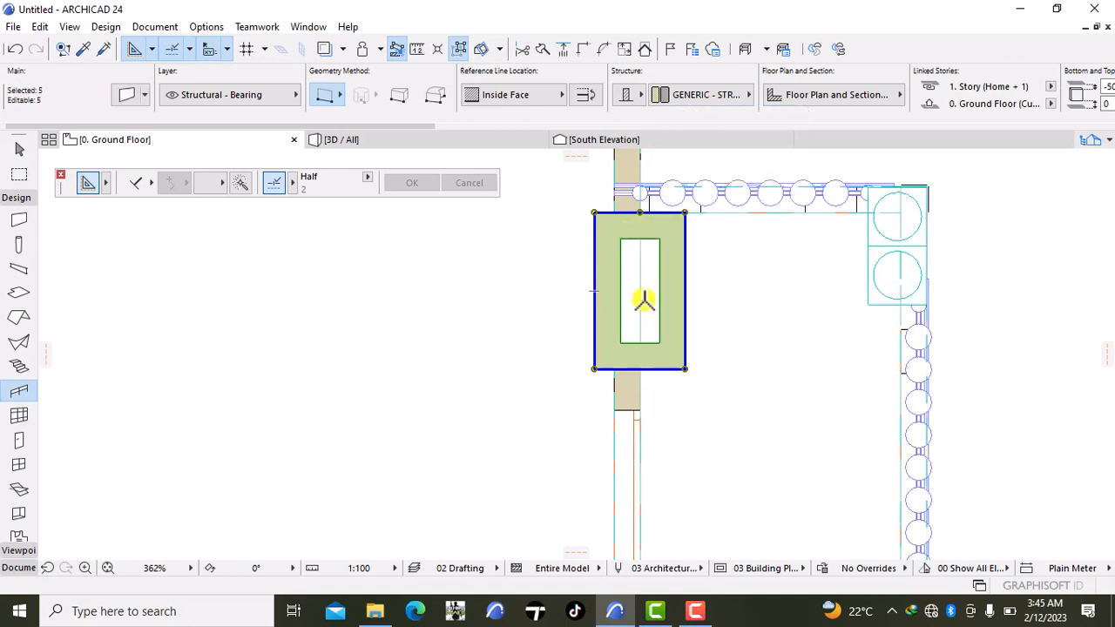
double_click(643, 300)
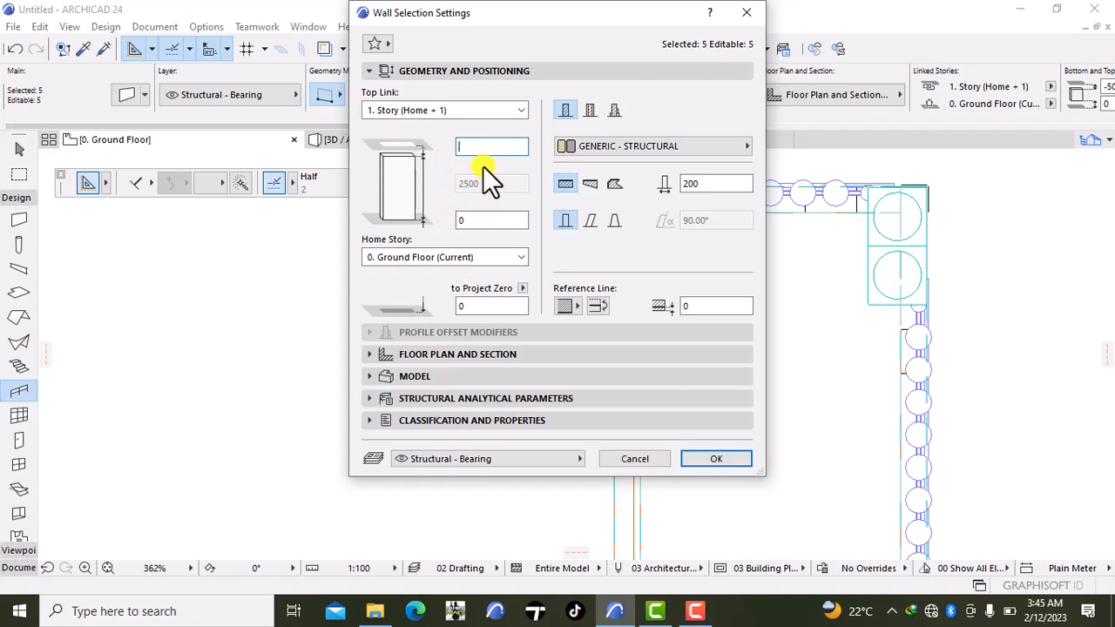
text(5000)
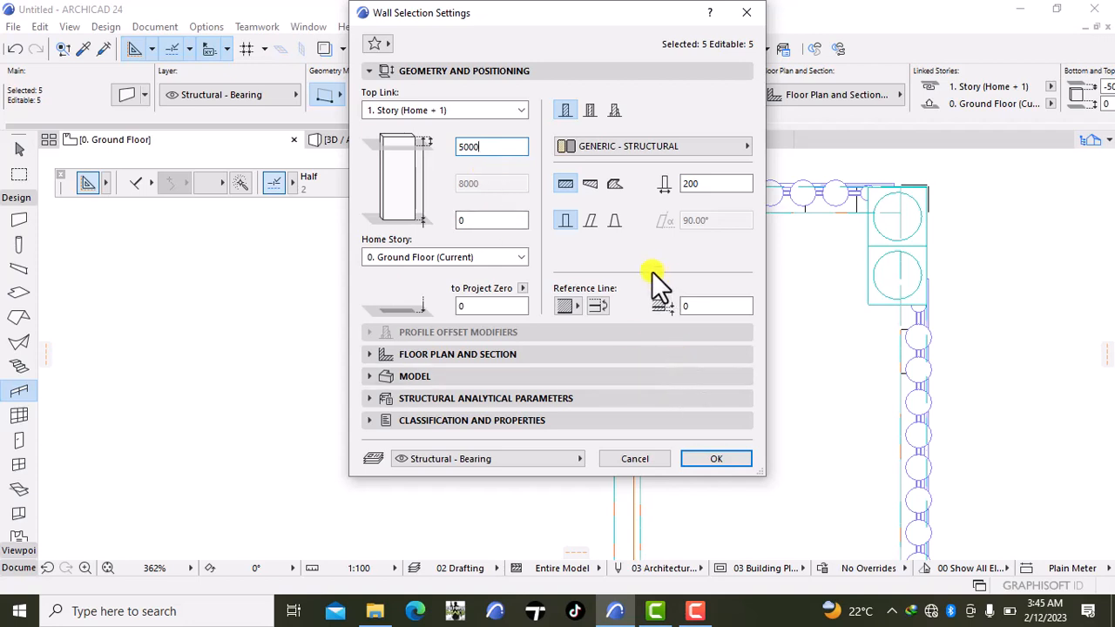
click(721, 456)
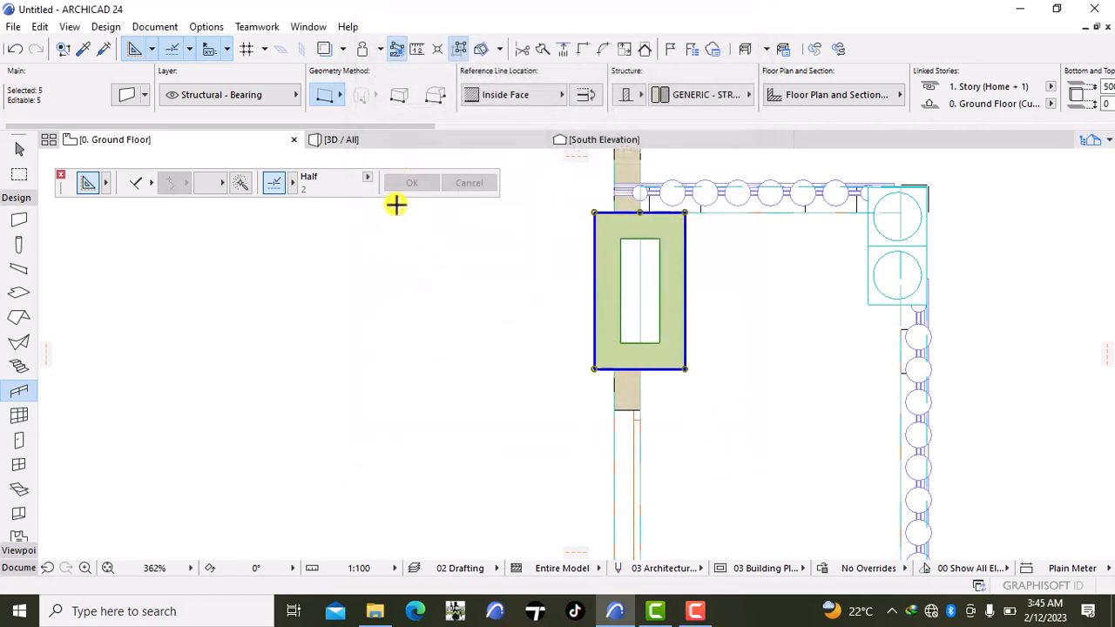
- Examine the raised chimney block against the roof in the 3D view, orbiting around the house from several sides
click(388, 146)
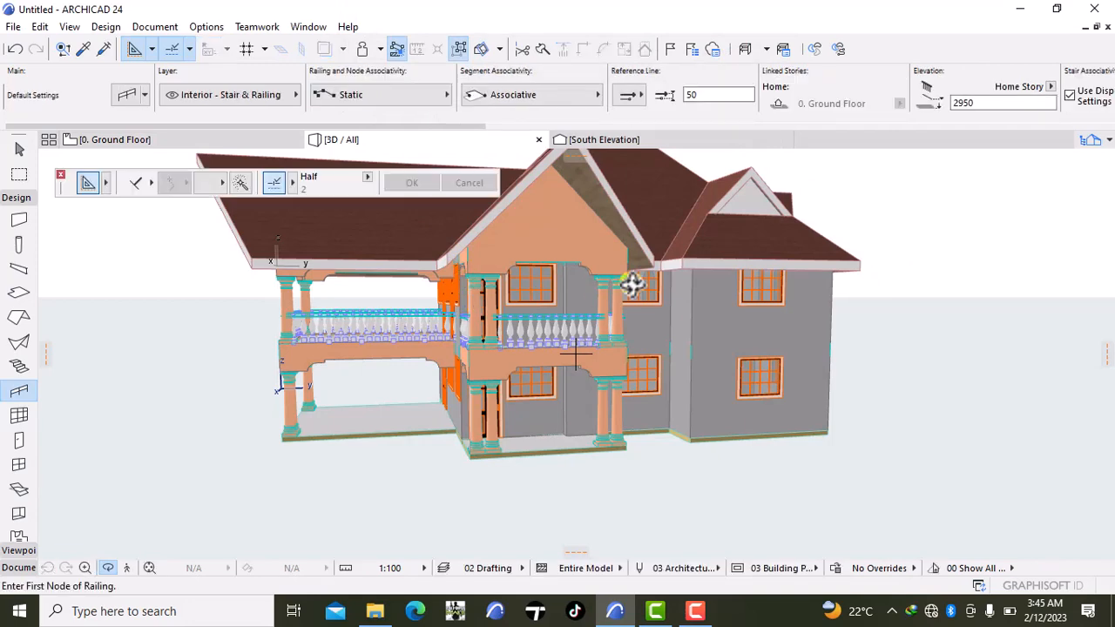
shift+middle_drag(635, 282, 825, 281)
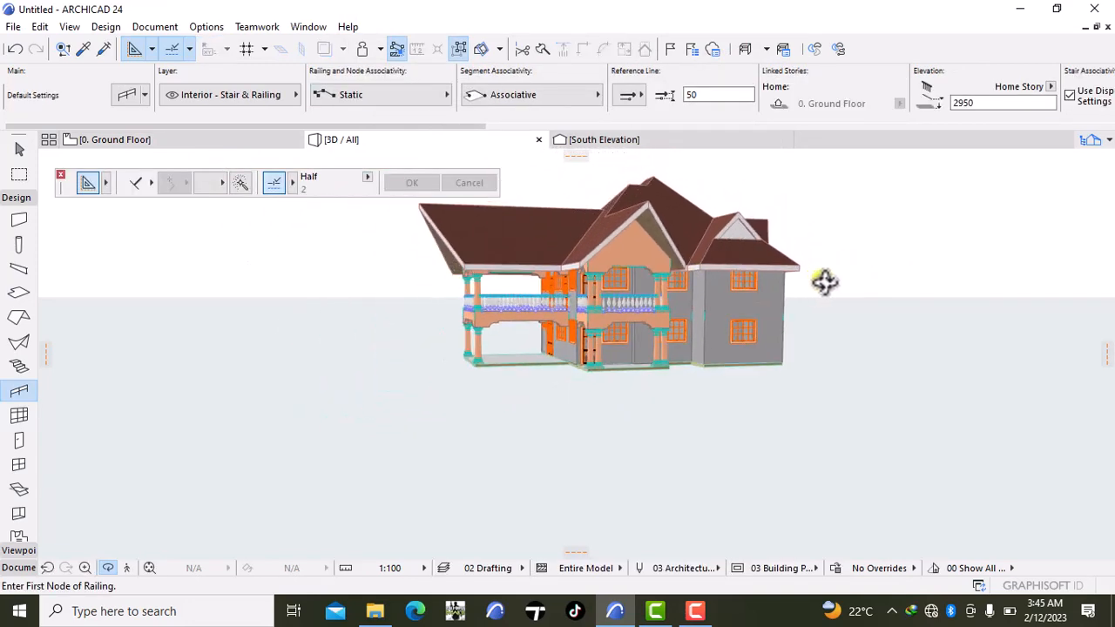
right_click(967, 277)
key(Escape)
shift+middle_drag(996, 296, 677, 279)
shift+middle_drag(700, 334, 687, 213)
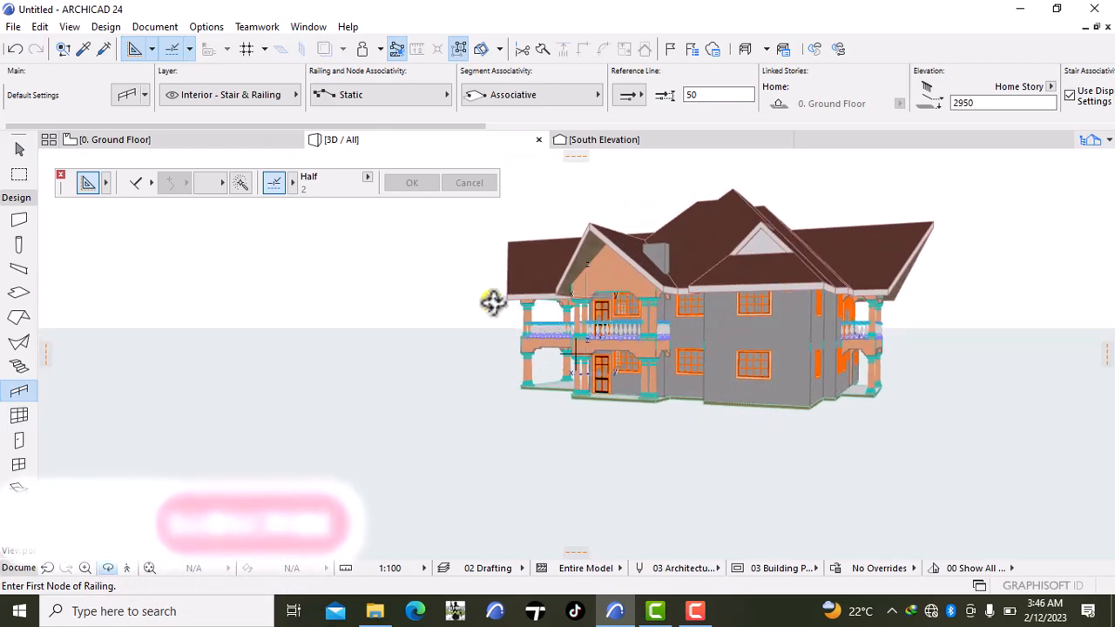
shift+middle_drag(493, 301, 653, 318)
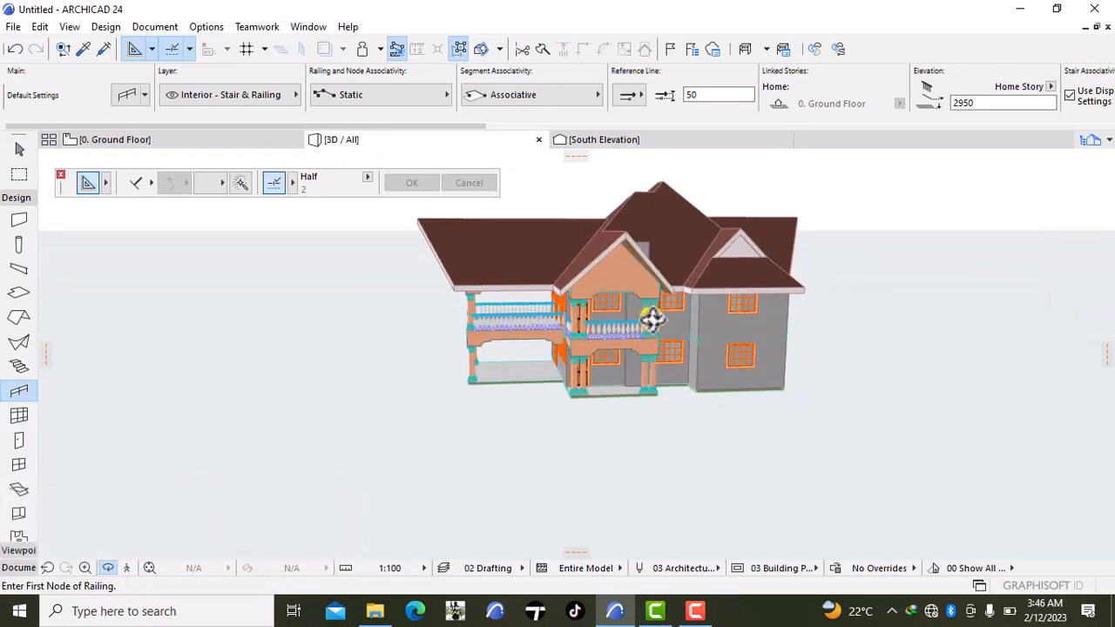
- On the 0. Ground Floor plan, set the top offset of the five selected chimney walls to 7000
click(237, 137)
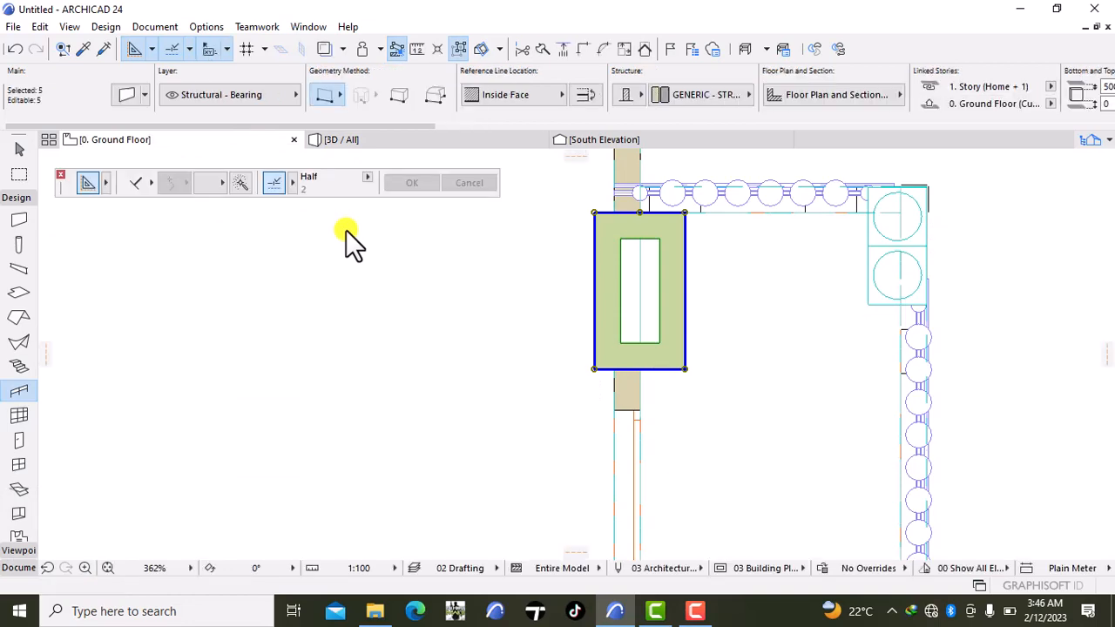
key(ctrl+t)
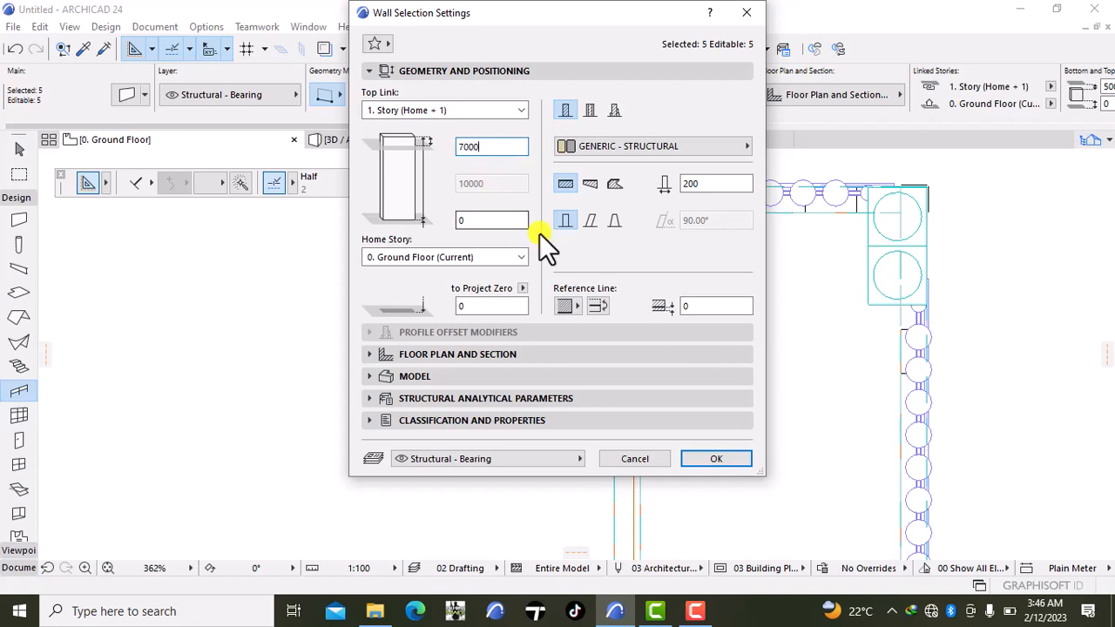
click(705, 463)
- Check the chimney's height above the roof in 3D from the porch side and the opposite side of the house
click(427, 139)
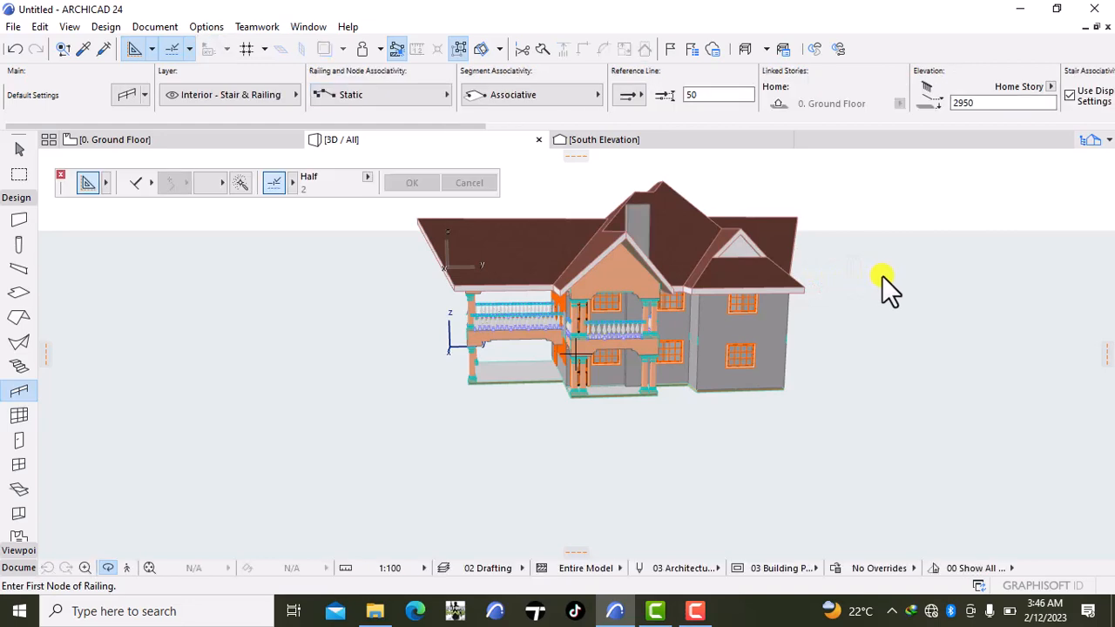
right_click(930, 275)
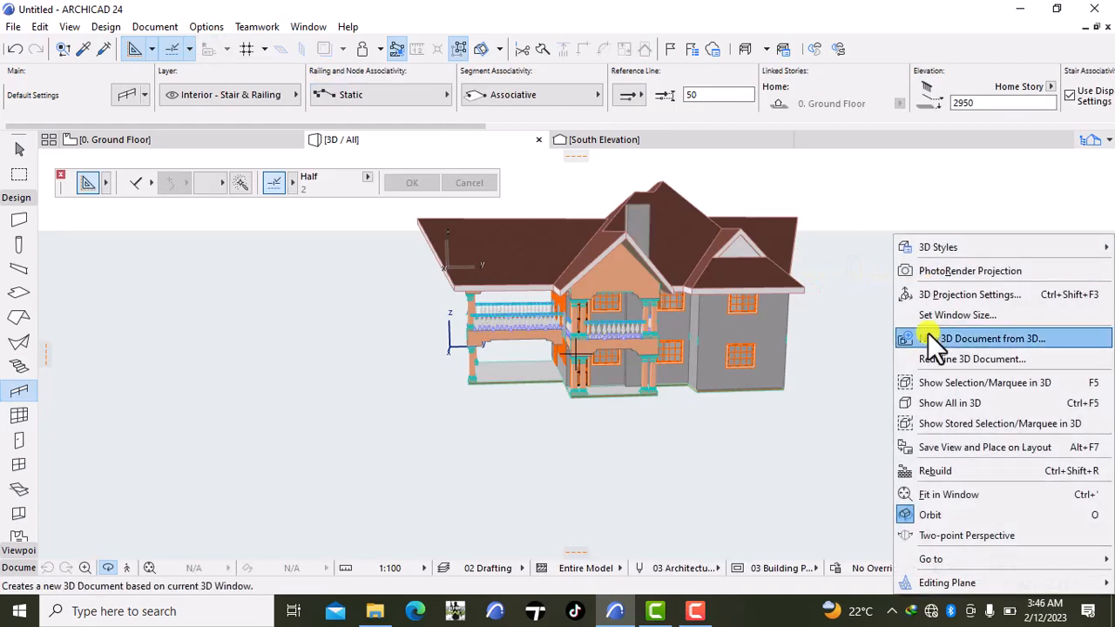
click(829, 495)
drag(901, 351, 245, 351)
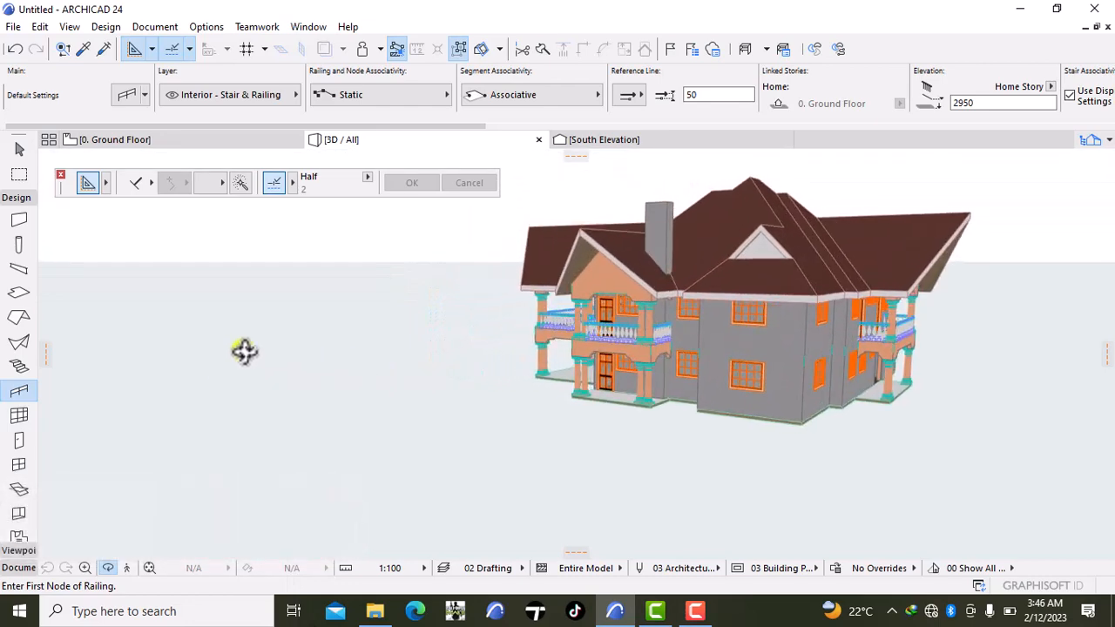
drag(400, 367, 712, 494)
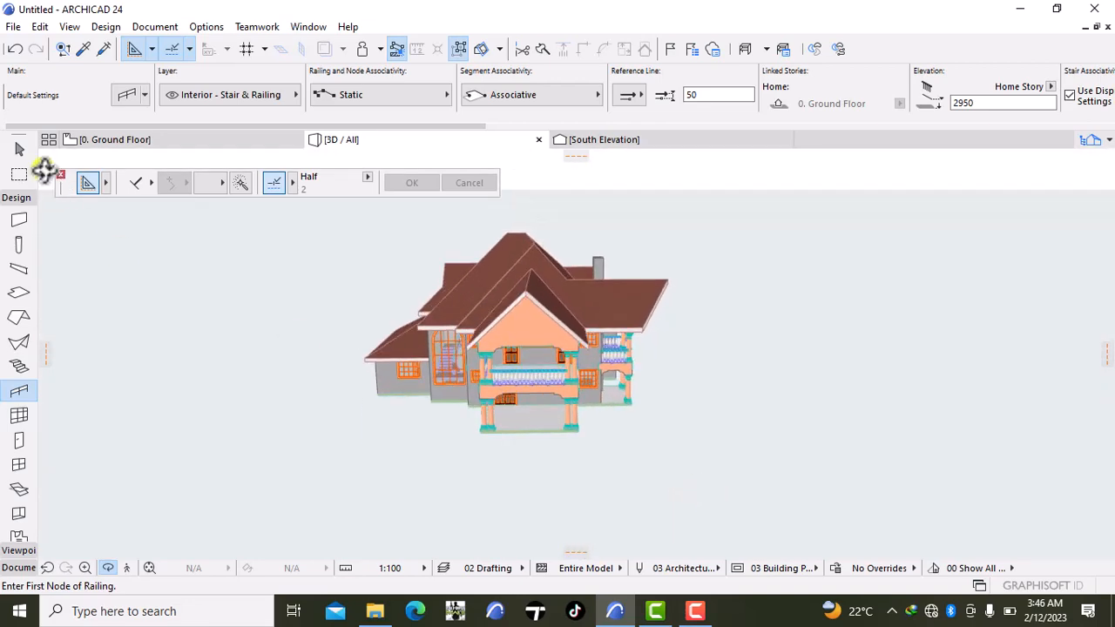
- On the 0. Ground Floor plan, set the top offset of the five chimney walls to 9000
click(92, 142)
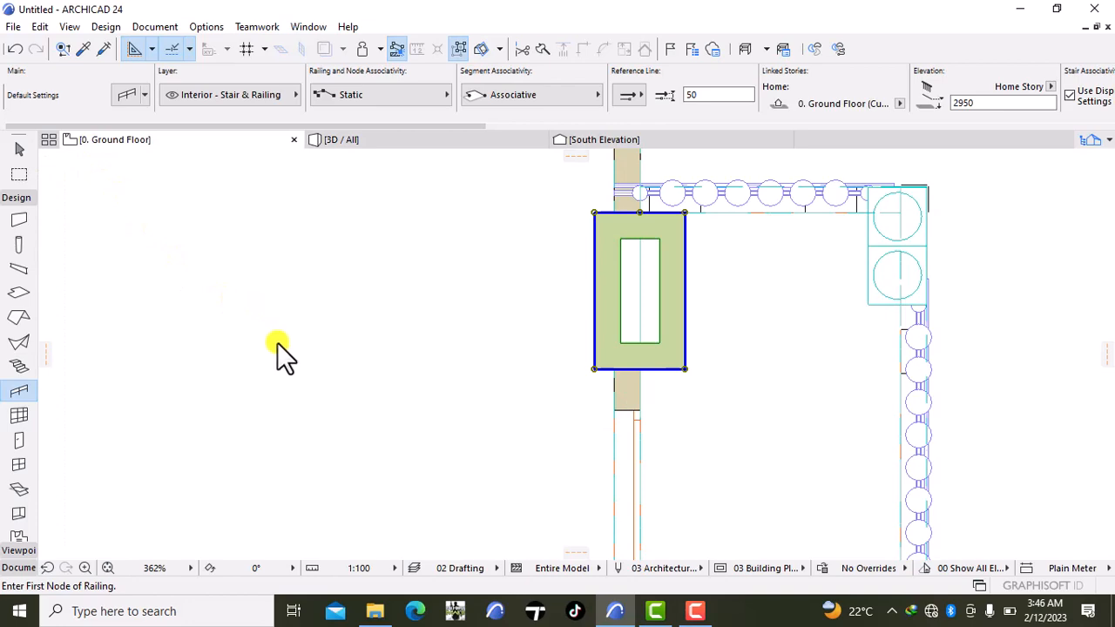
key(ctrl+a)
key(ctrl+t)
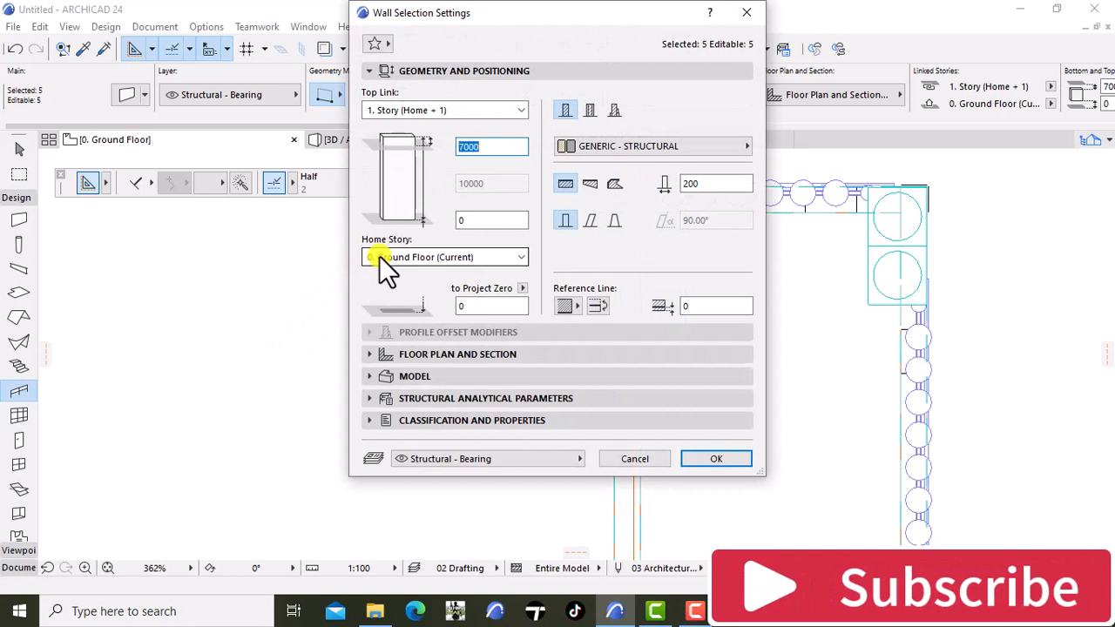
key(BackSpace)
text(9000)
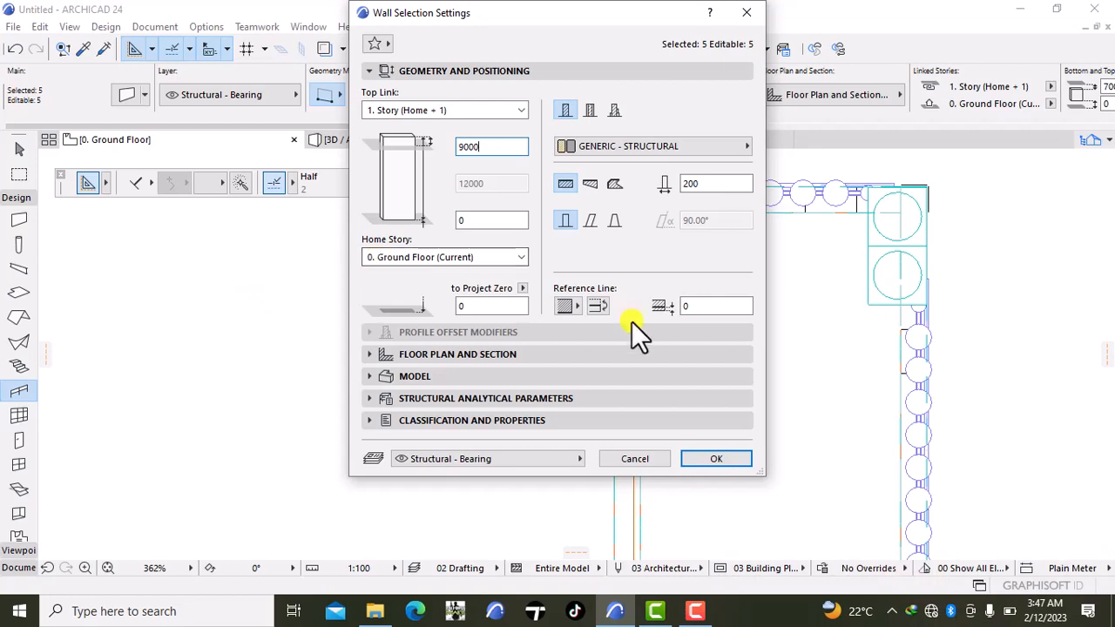
click(716, 461)
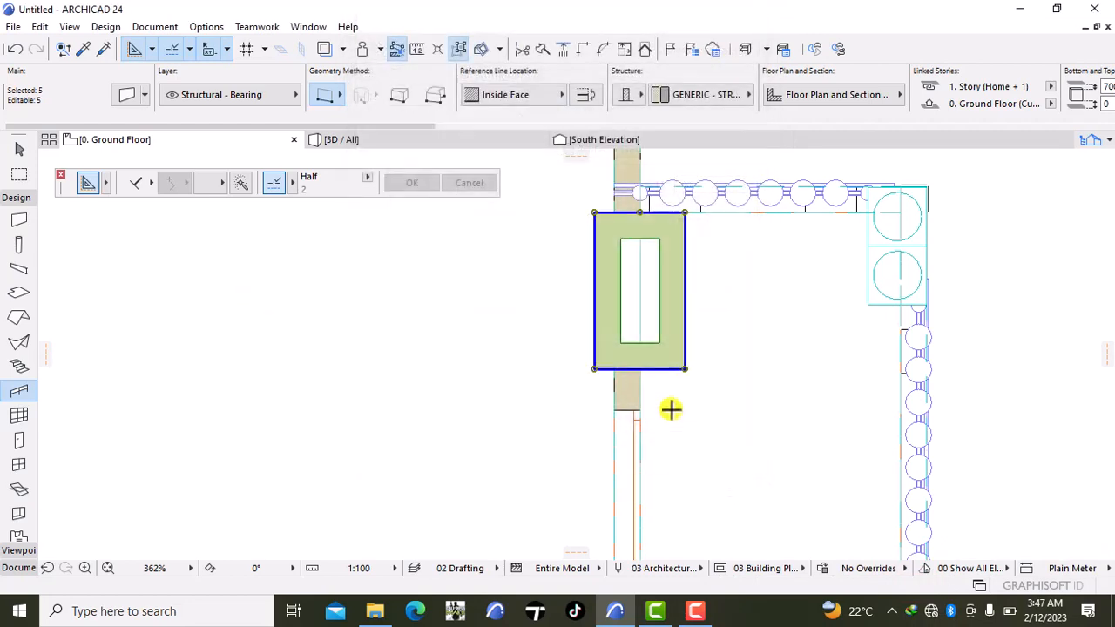
- Inspect the taller chimney in the 3D view by orbiting around the house
click(504, 139)
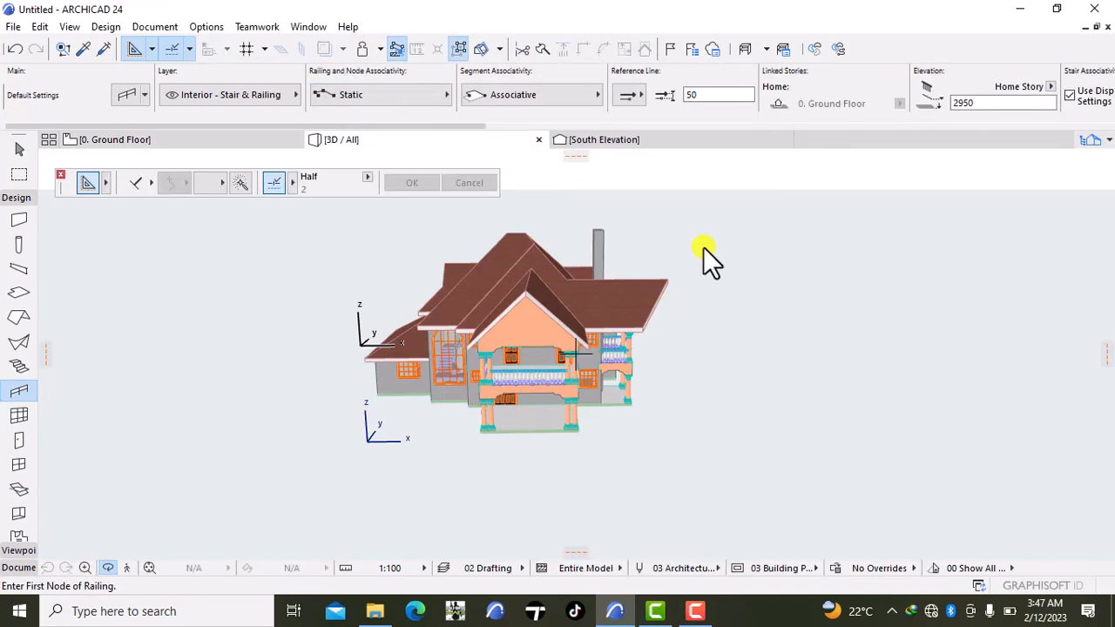
right_click(754, 237)
click(739, 427)
drag(756, 363, 569, 390)
- In the settings of the five chimney walls on the ground floor plan, enable all three surface overrides
click(130, 140)
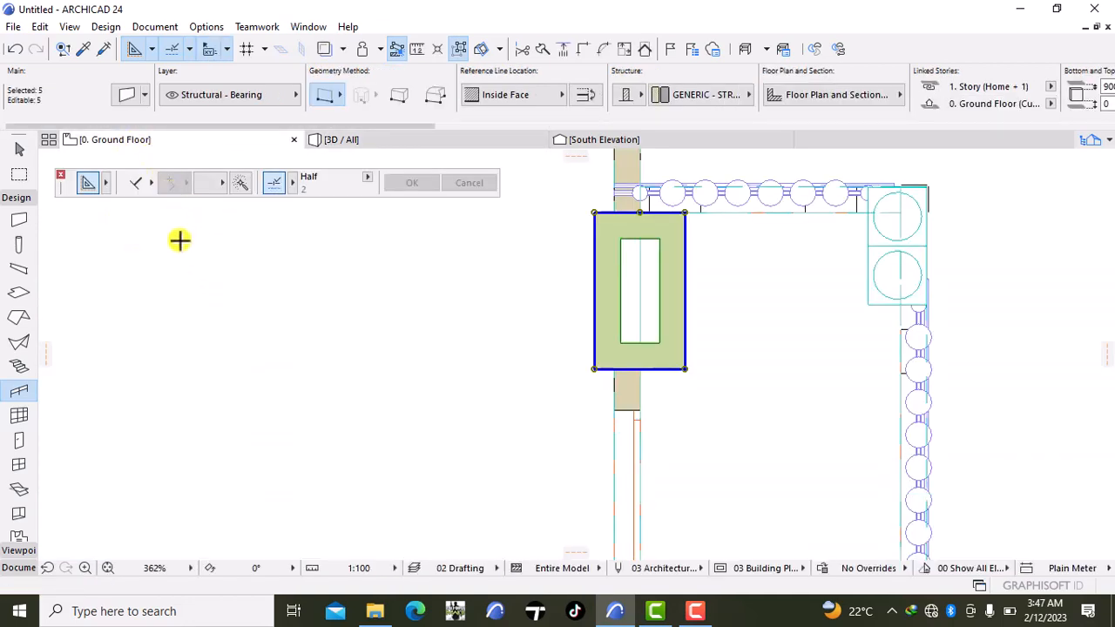
key(ctrl+t)
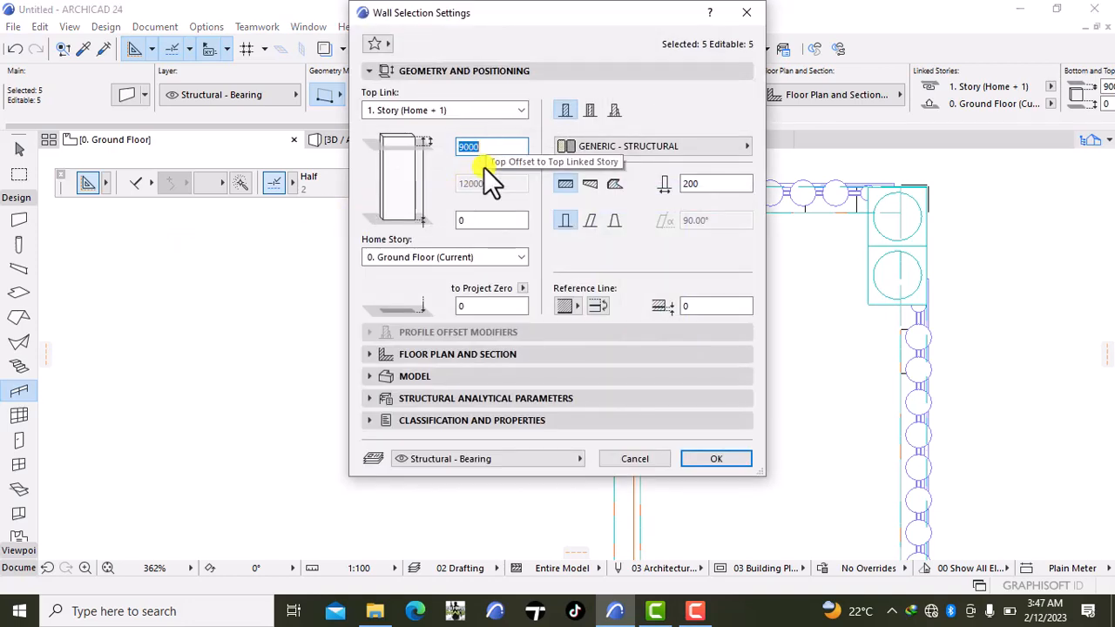
click(404, 379)
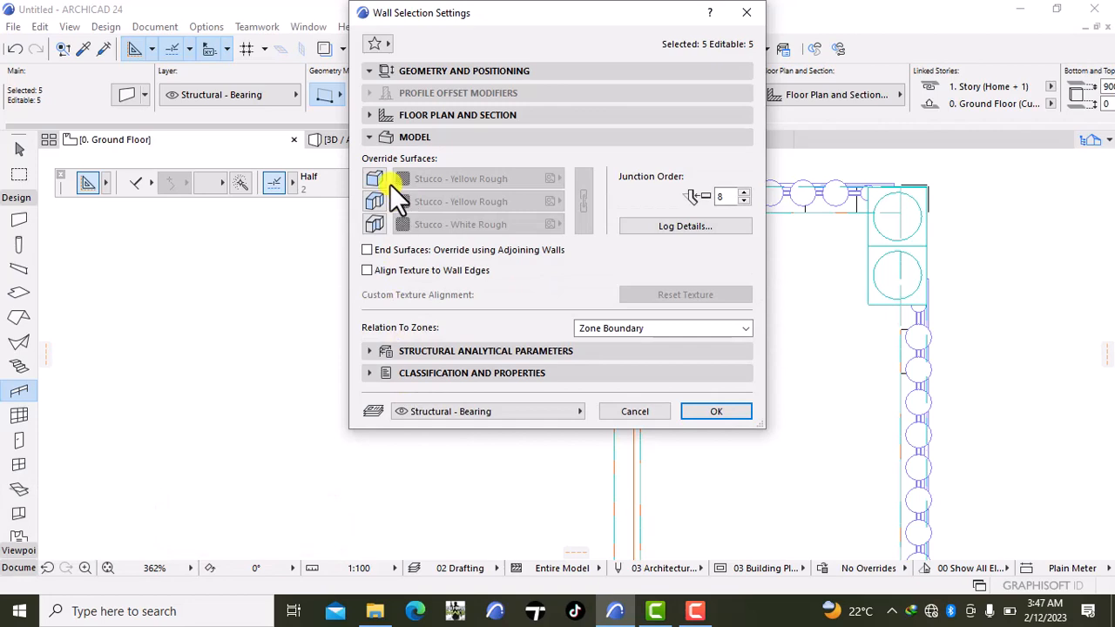
click(376, 178)
click(375, 201)
click(374, 223)
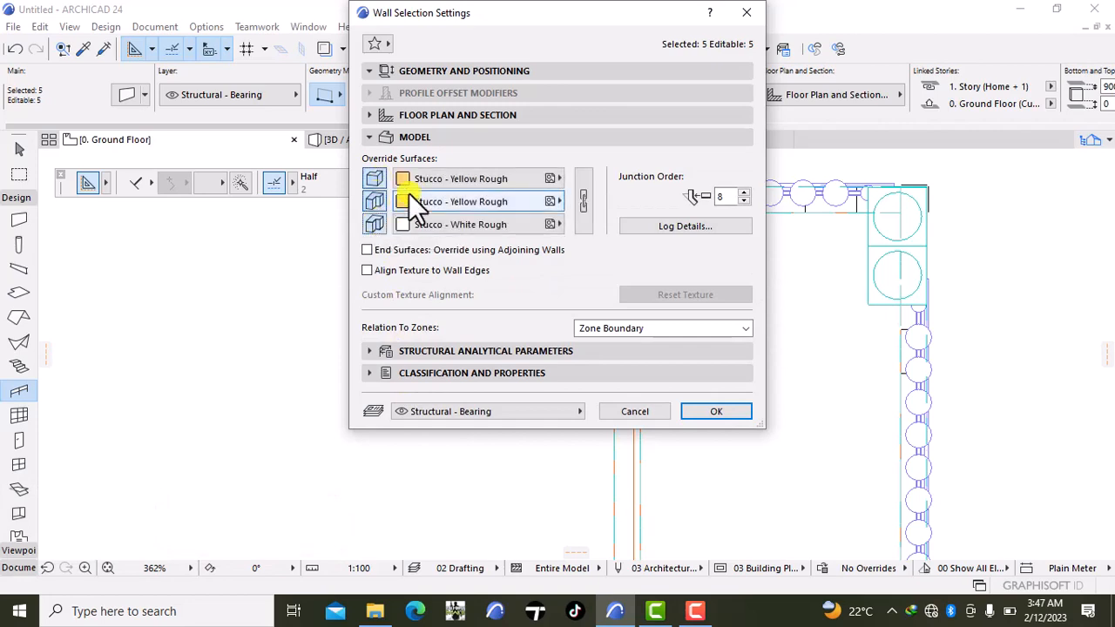
- Assign Stonework - 13 to all three linked override surfaces of the chimney walls and apply the settings
click(428, 177)
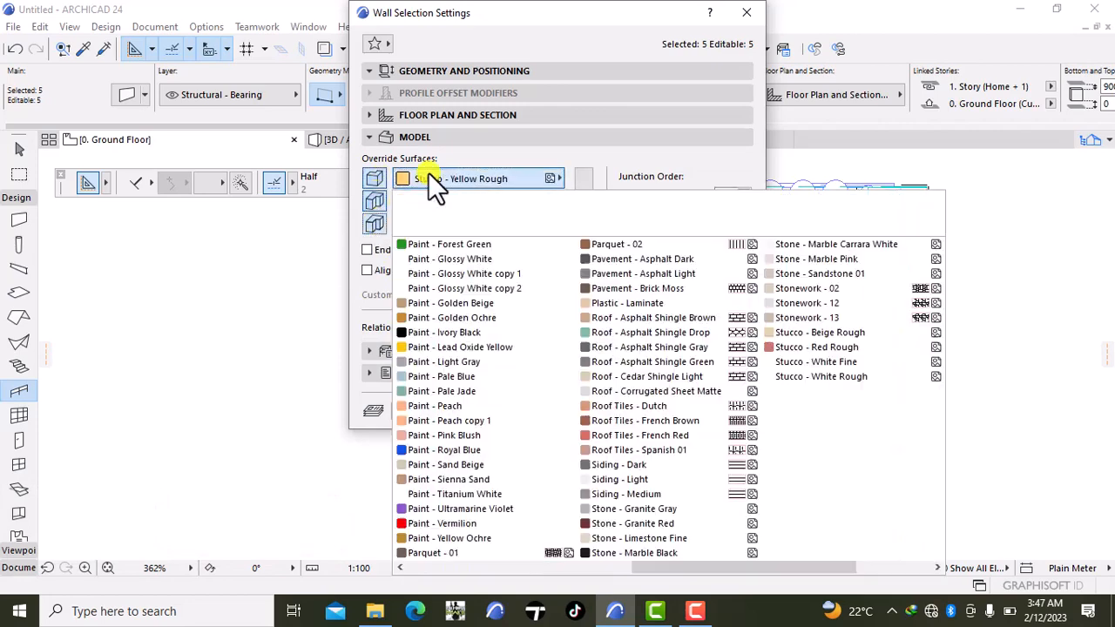
click(926, 566)
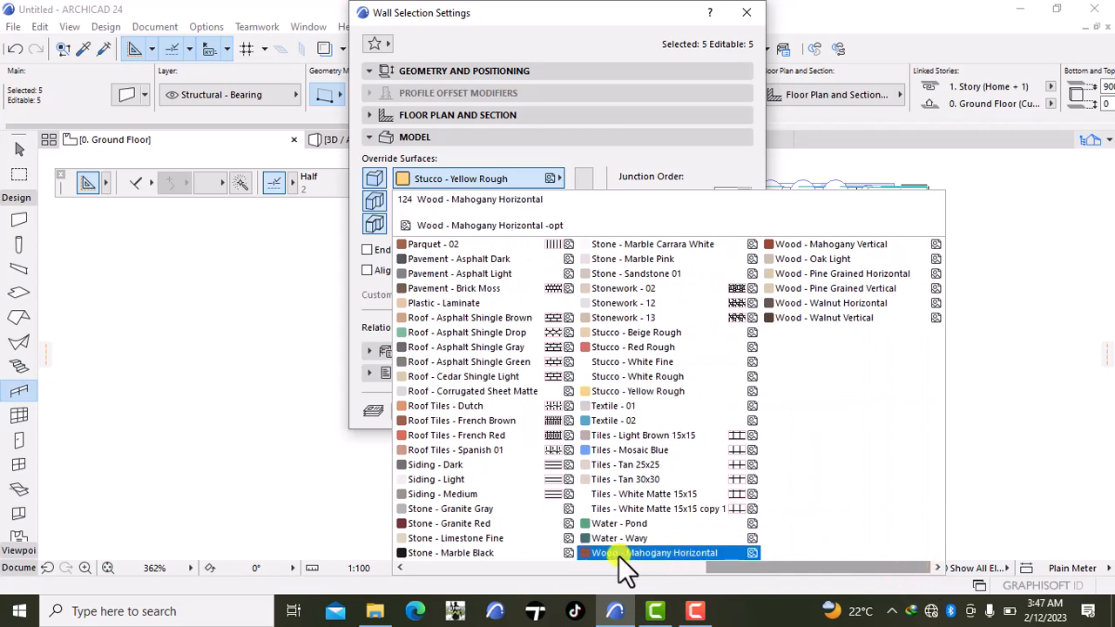
click(636, 318)
click(583, 222)
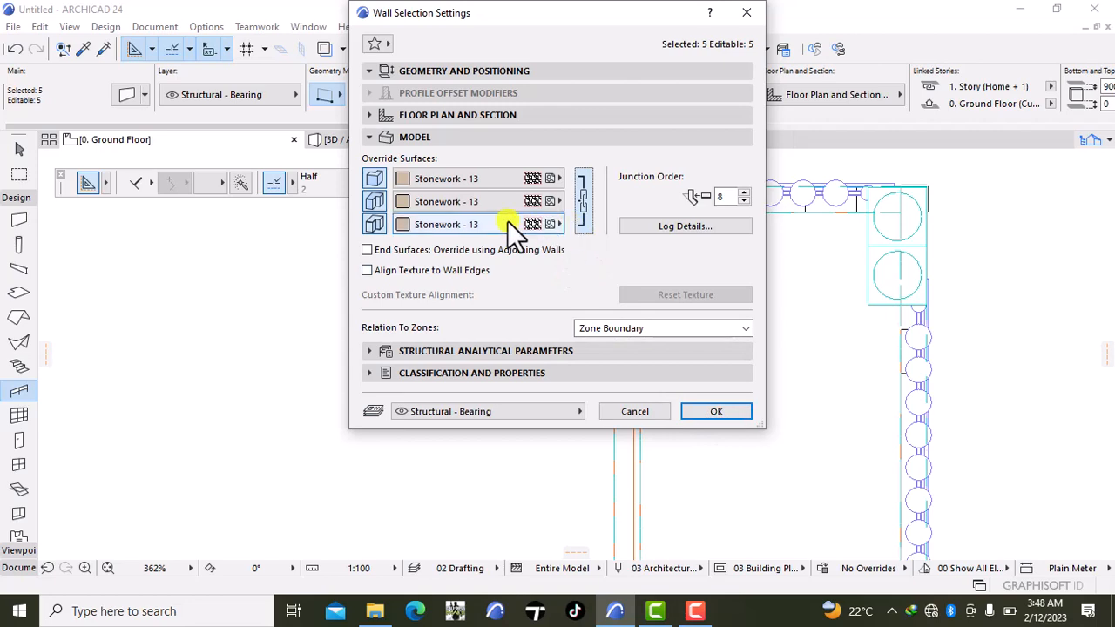
click(577, 203)
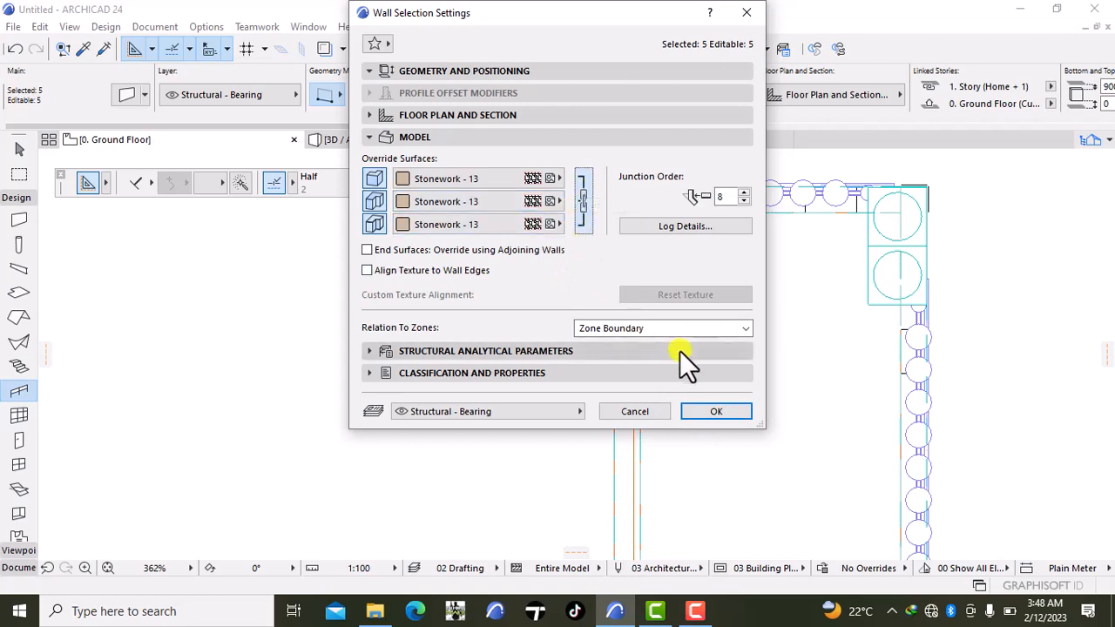
click(714, 409)
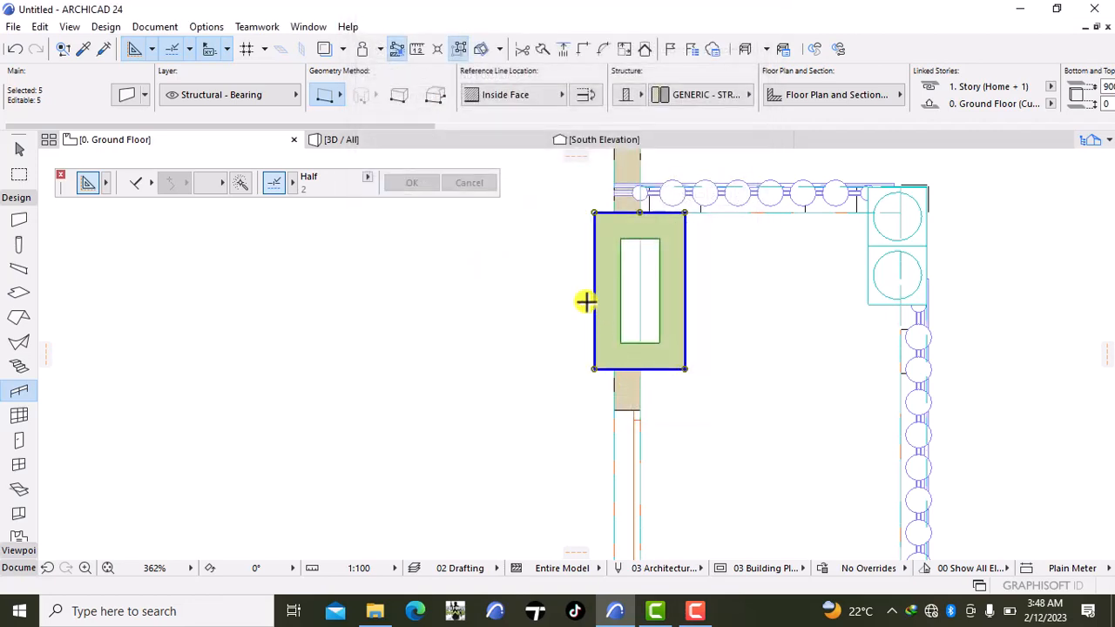
- View the stone-clad chimney in 3D, trying 3D Explore mode and moving closer to the porches
click(348, 141)
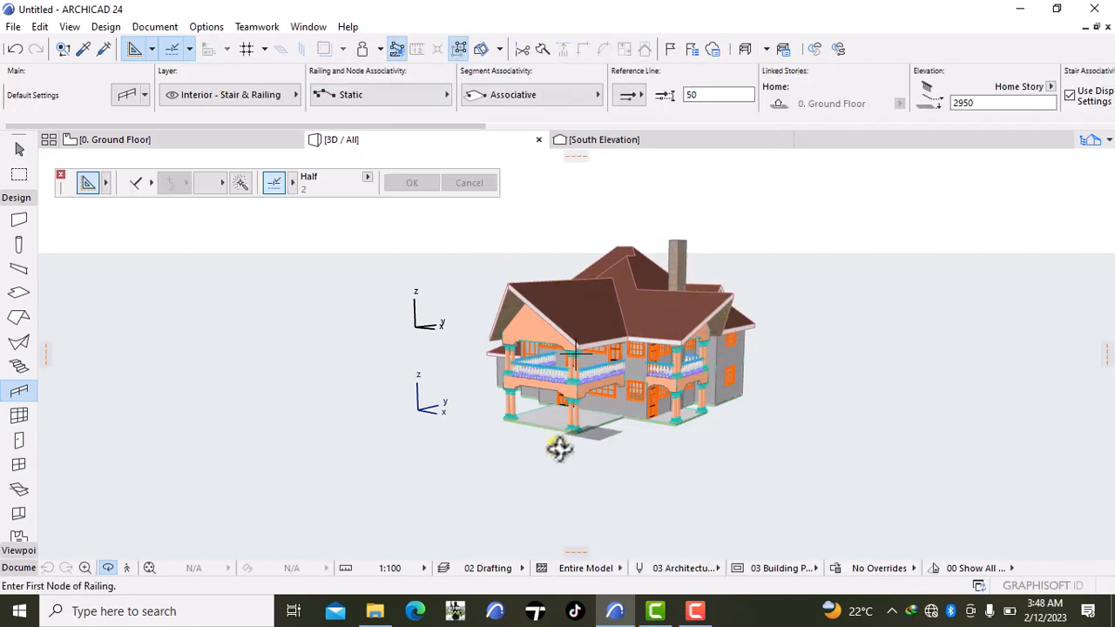
click(127, 568)
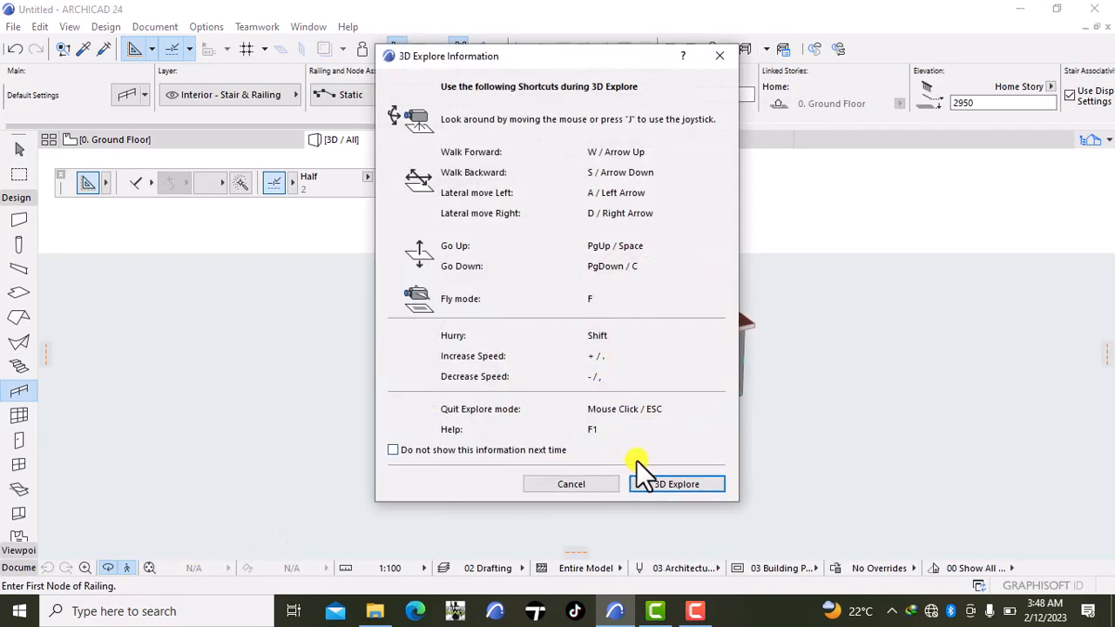
click(659, 484)
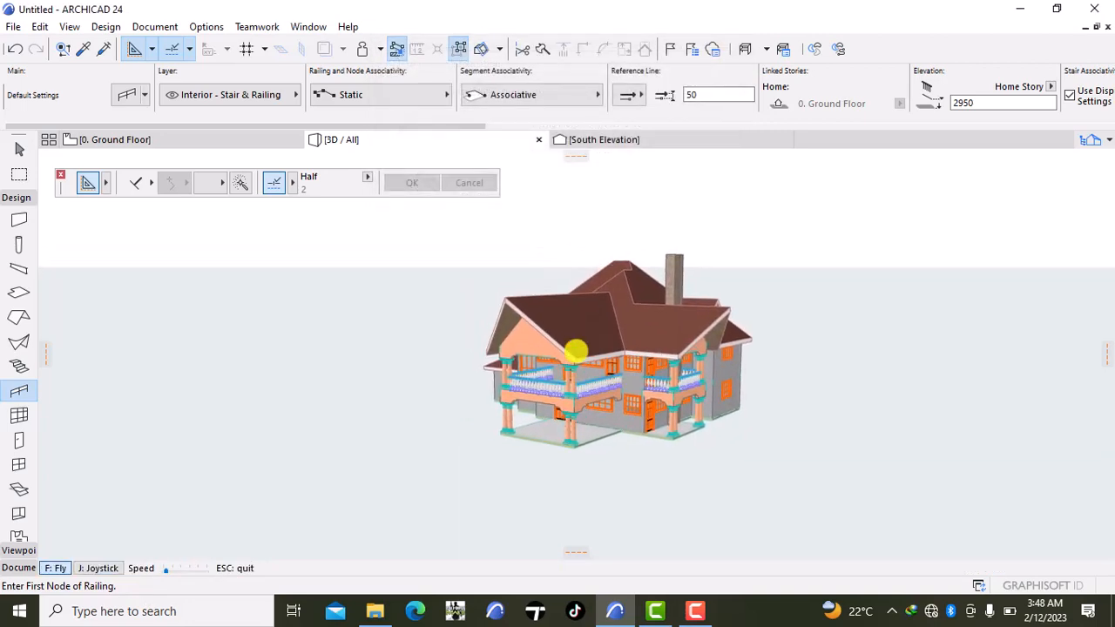
key(Escape)
scroll(732, 422, up, 10)
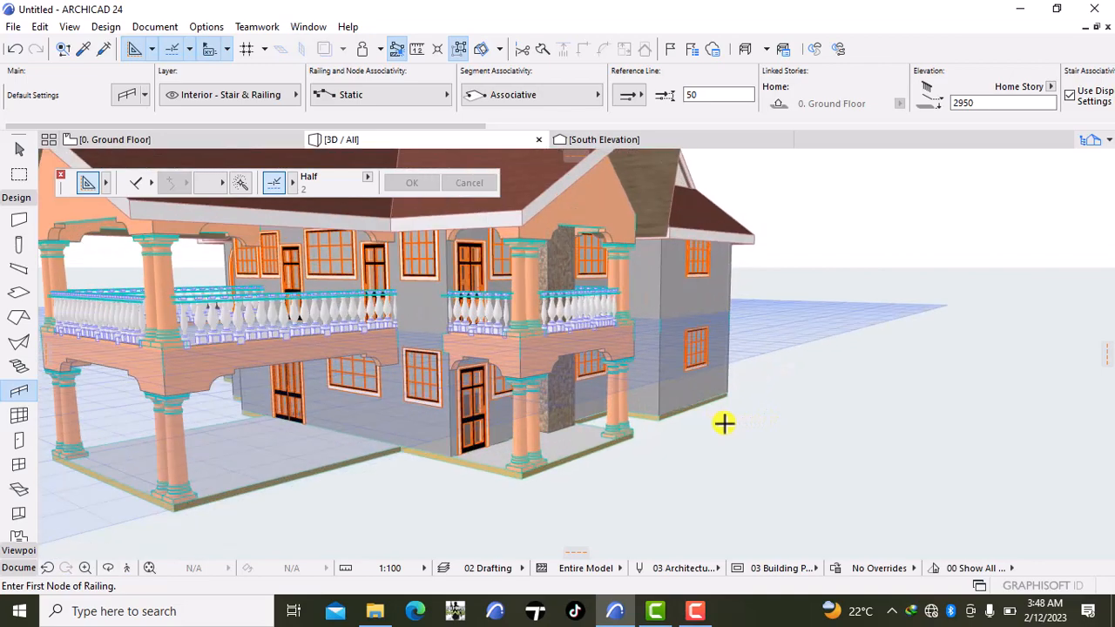
- Orbit around the house to examine the chimney's stone texture behind the porch and above the roof
right_click(949, 346)
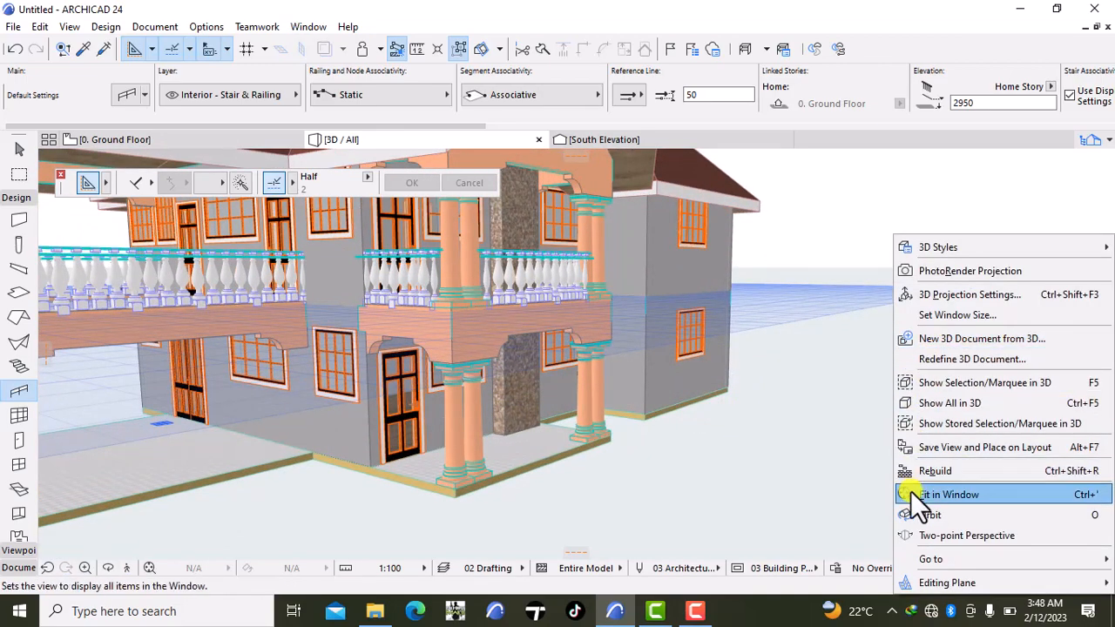
click(917, 514)
drag(914, 391, 784, 366)
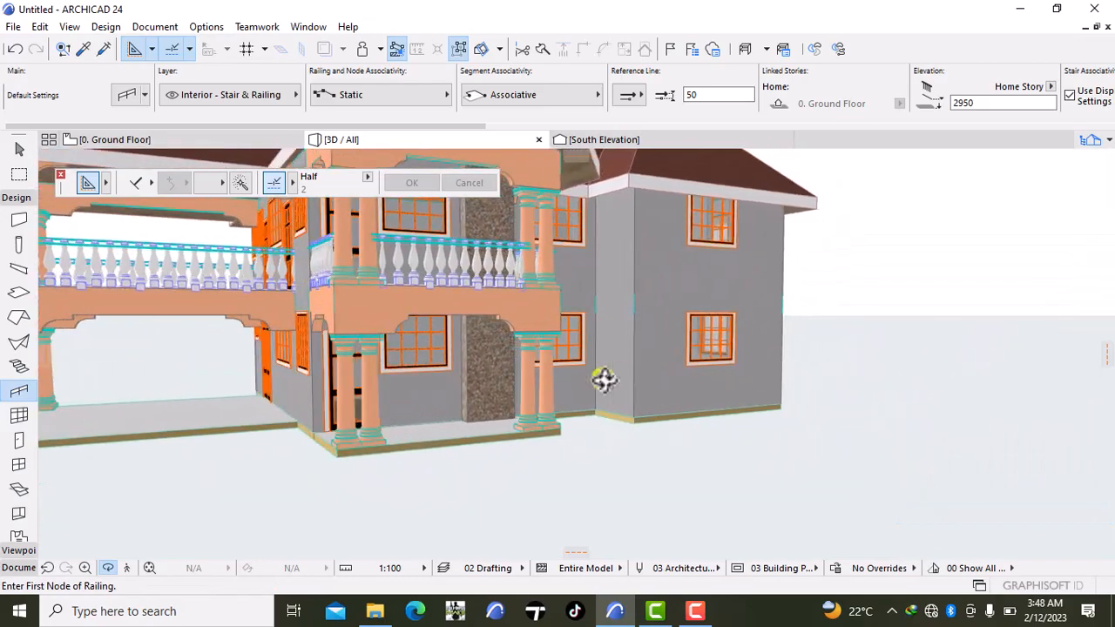
drag(219, 395, 537, 402)
scroll(536, 401, down, 6)
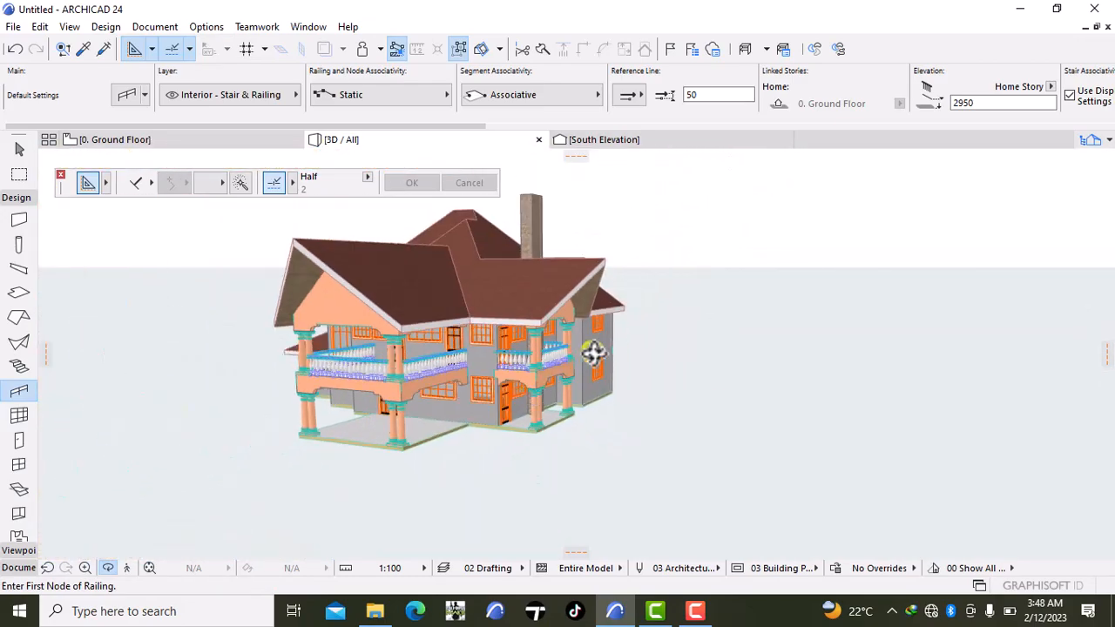
drag(630, 244, 280, 281)
drag(597, 258, 453, 212)
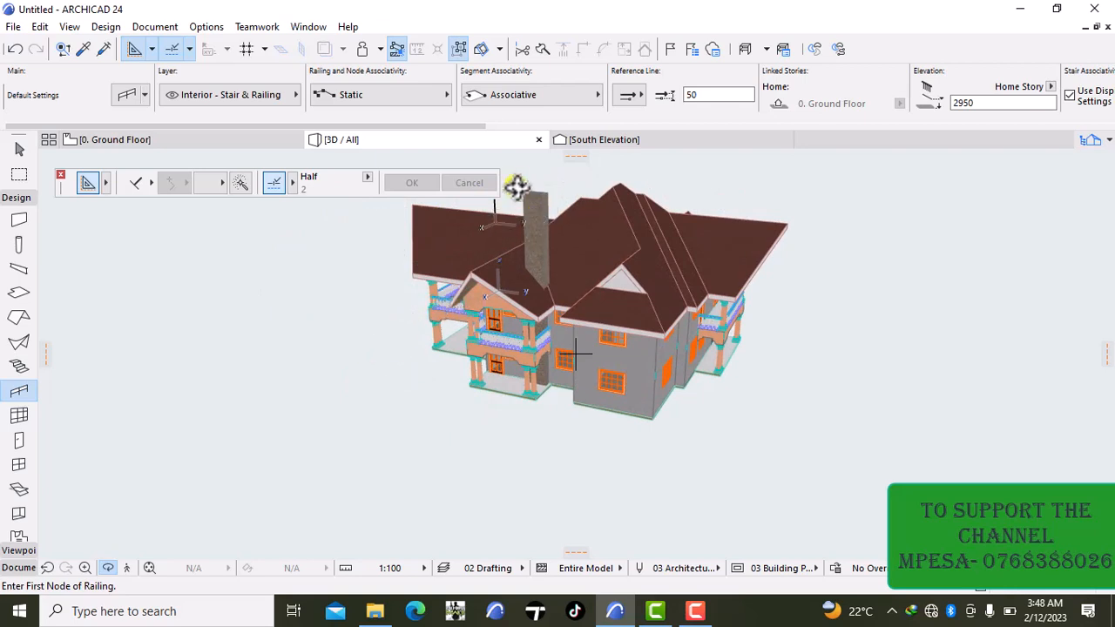
- On the ground floor plan, deselect the chimney walls and set the default slab elevation to 12000 relative to Project Zero
click(145, 142)
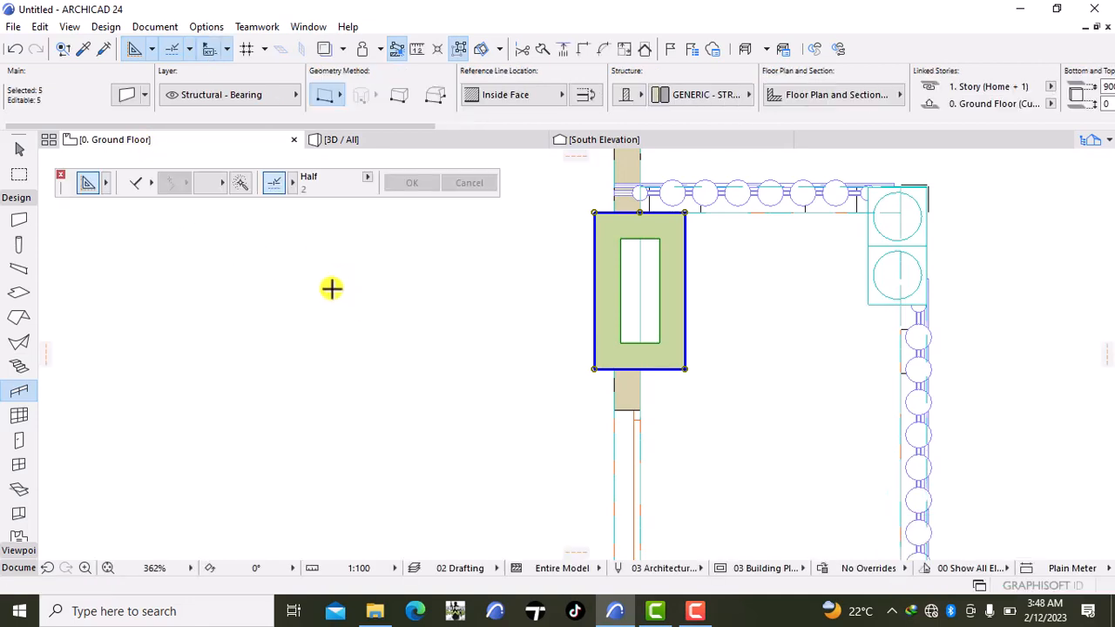
key(Escape)
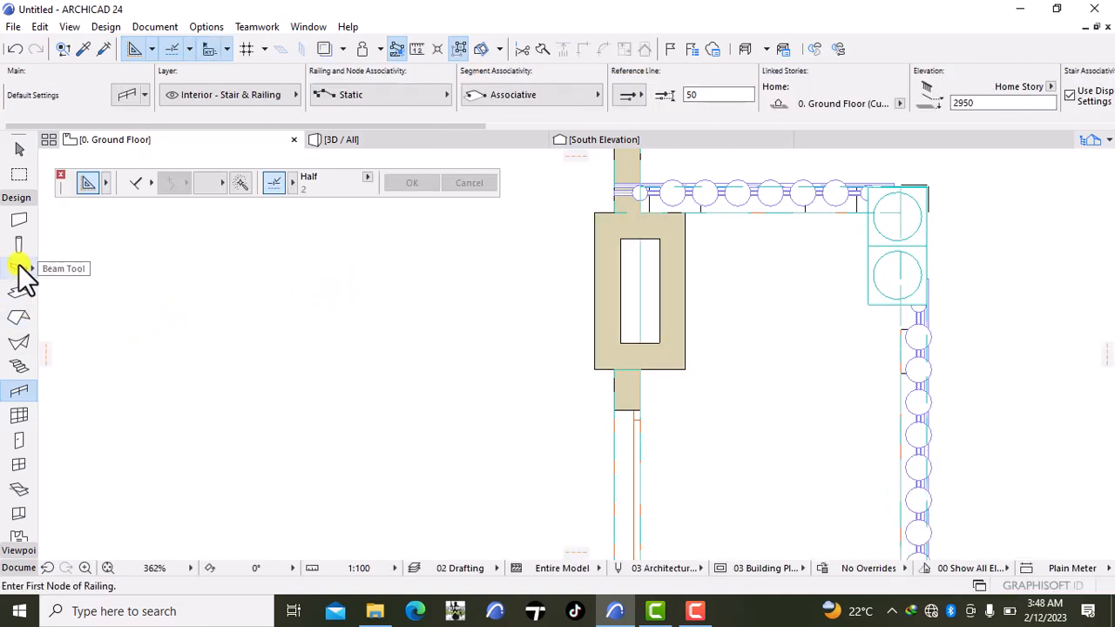
double_click(18, 294)
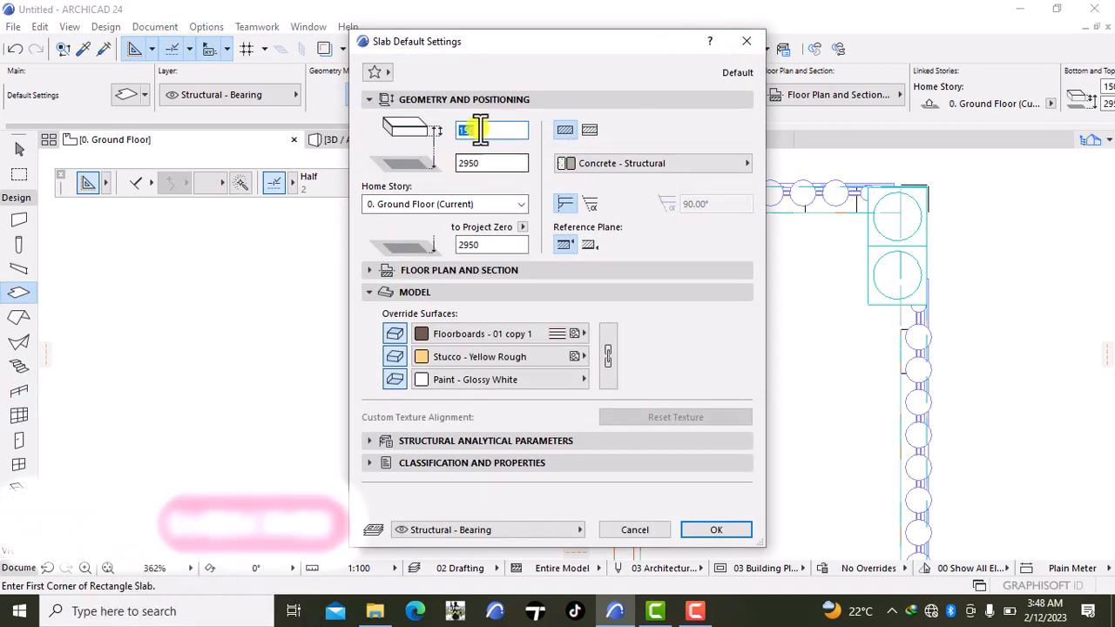
click(501, 243)
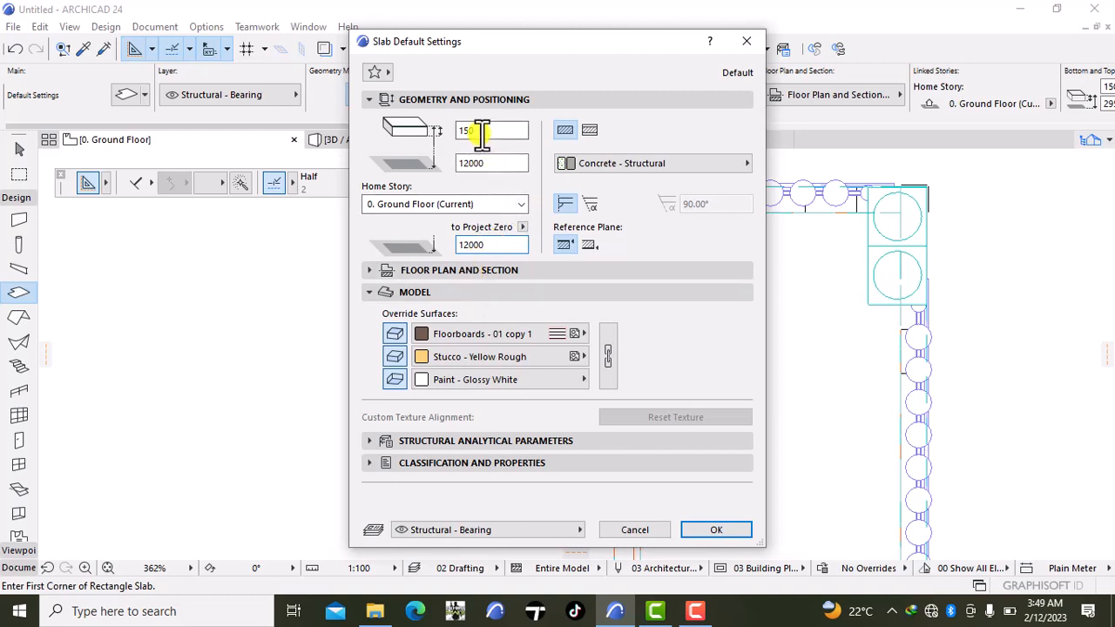
- Assign Paint - Glossy White to the default slab's top surface, link all three override surfaces to it and apply the settings
click(458, 334)
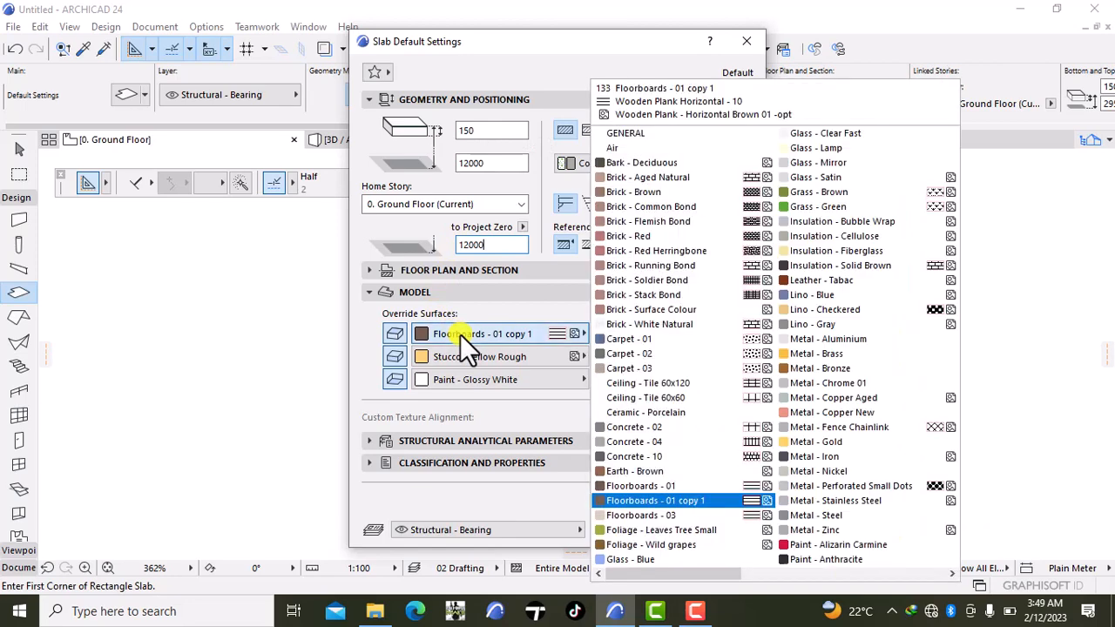
click(778, 575)
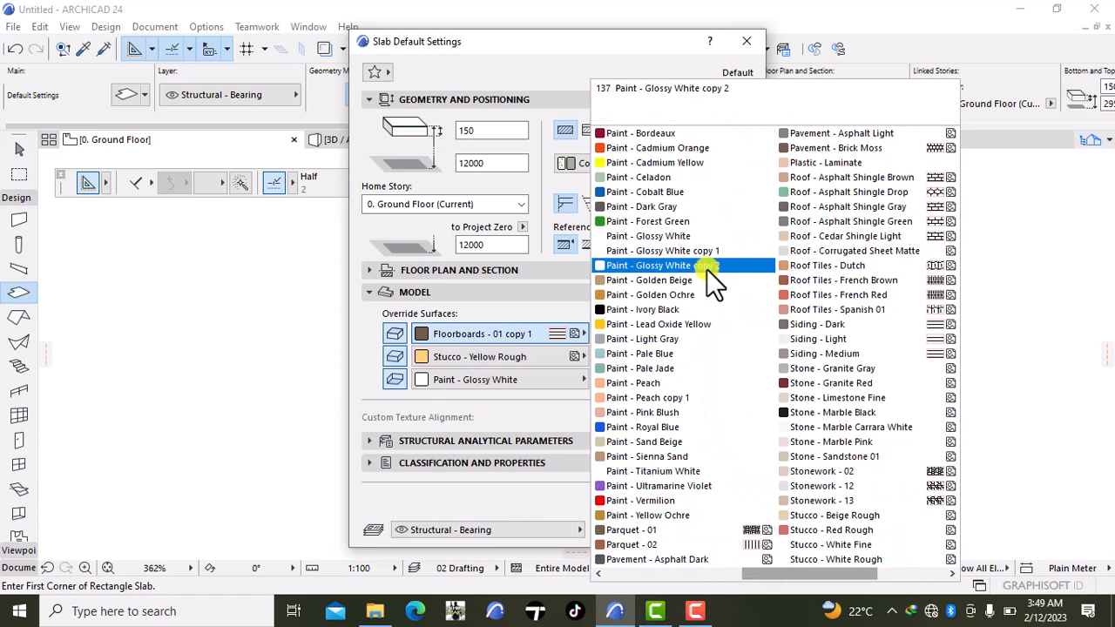
click(706, 237)
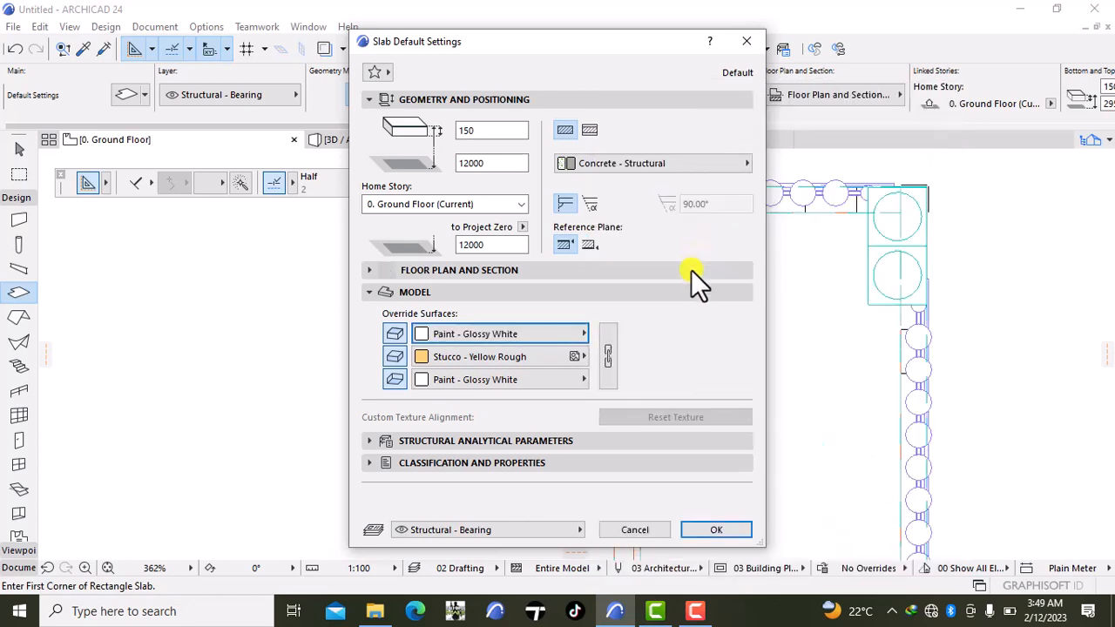
click(609, 354)
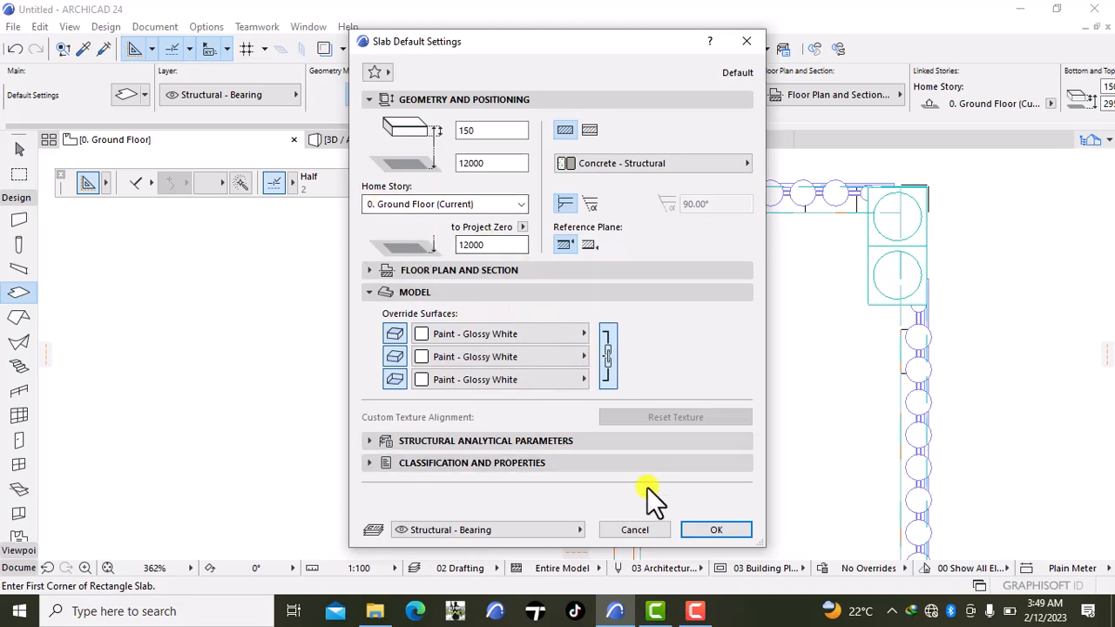
click(701, 532)
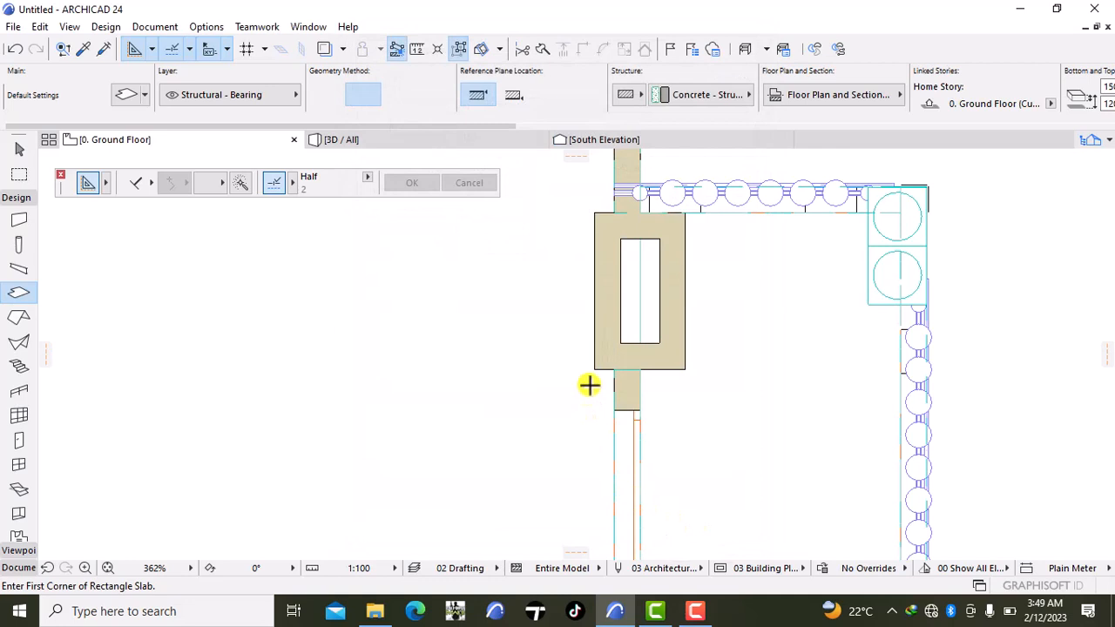
- Draw a rectangular outline with red pen 20 around the chimney's outer edges using the Line tool
scroll(571, 384, down, 1)
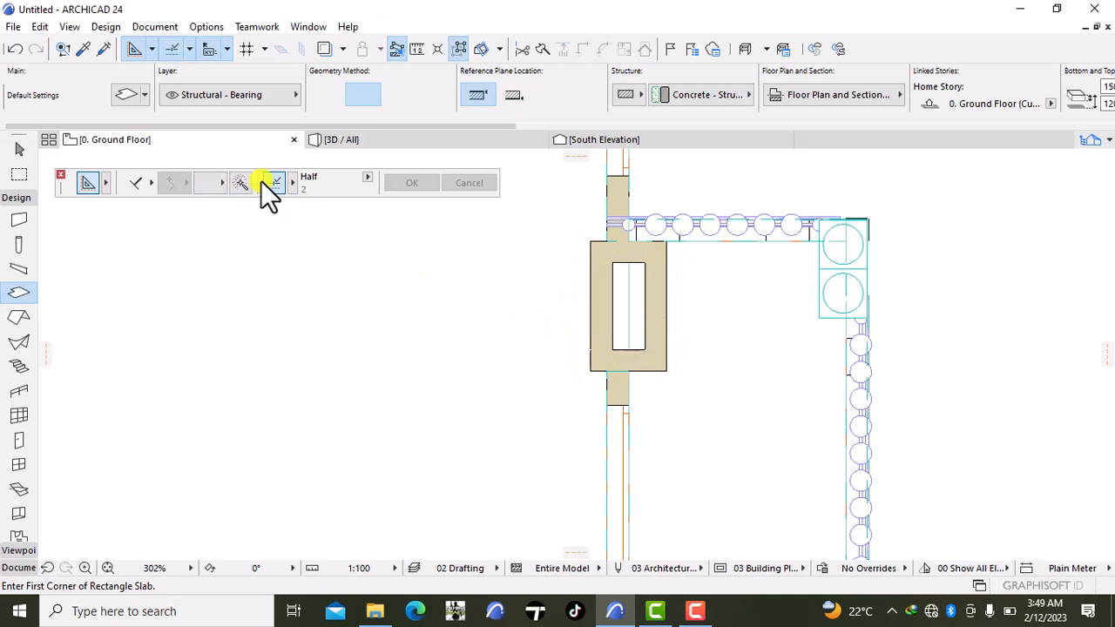
click(9, 566)
click(18, 475)
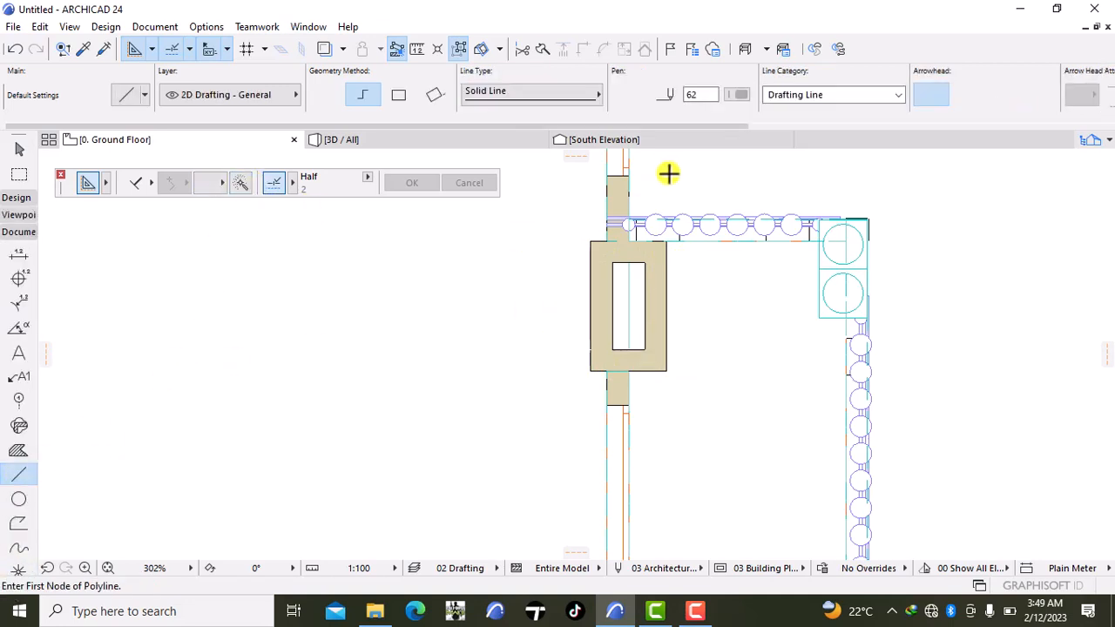
click(737, 95)
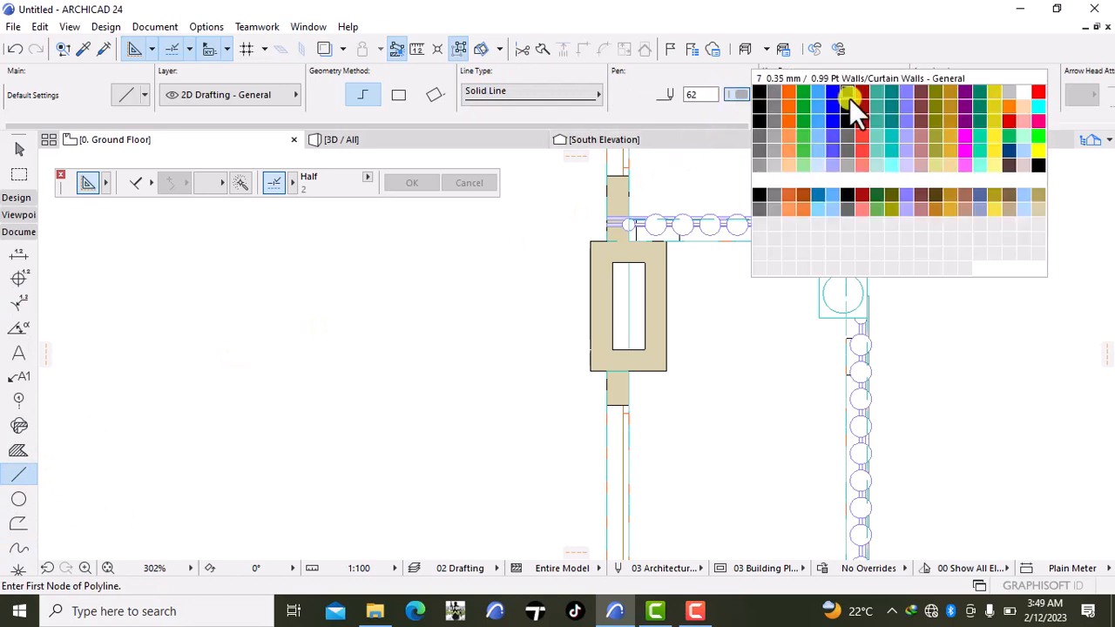
click(1039, 94)
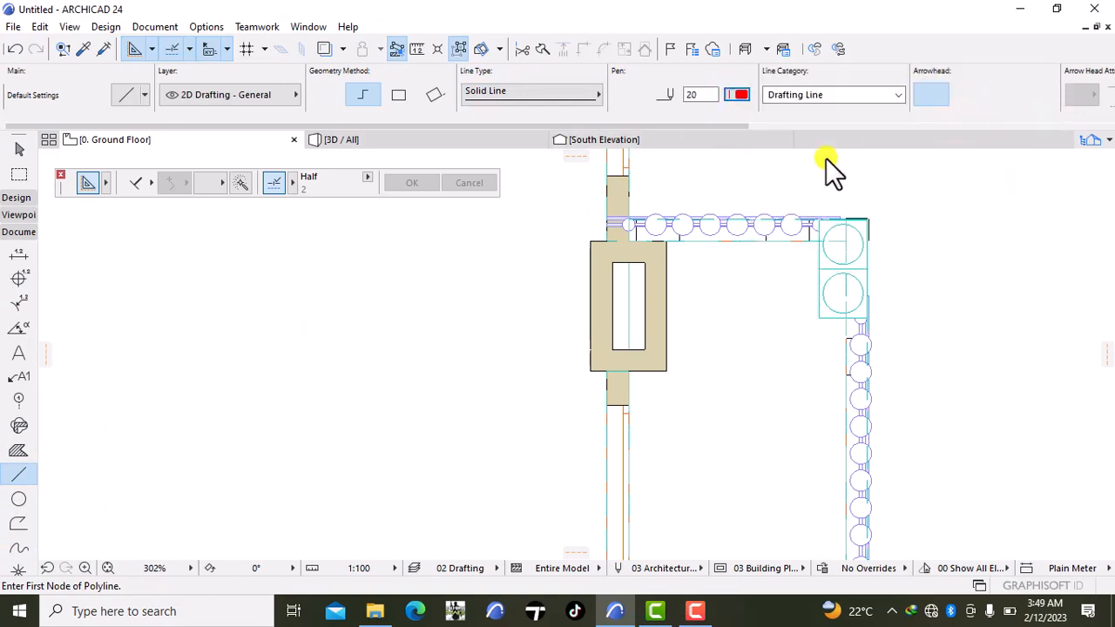
click(591, 239)
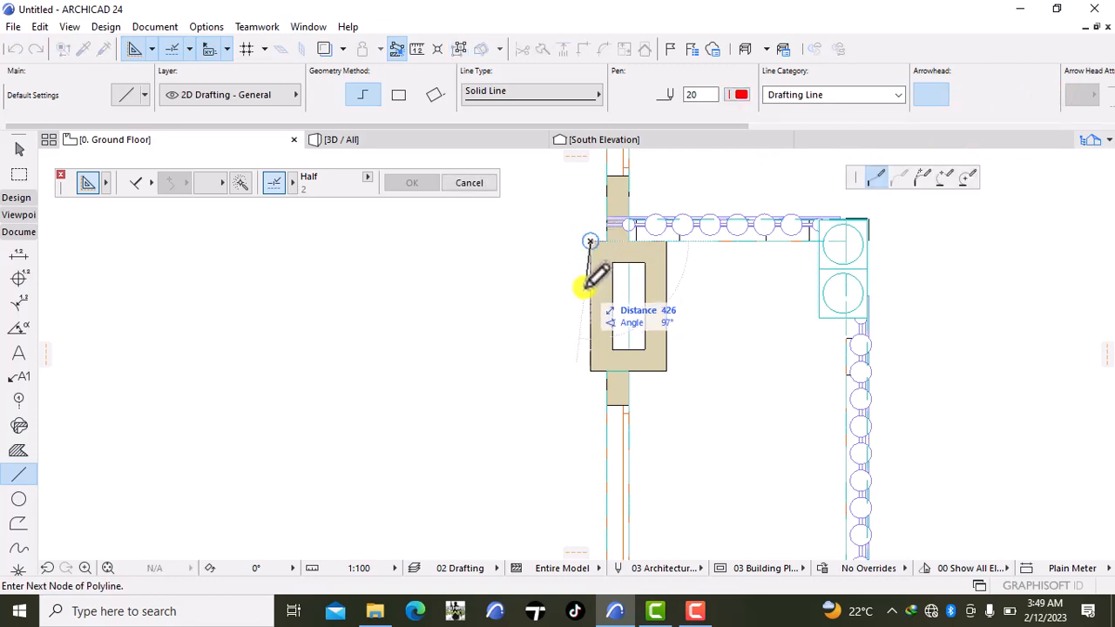
click(399, 95)
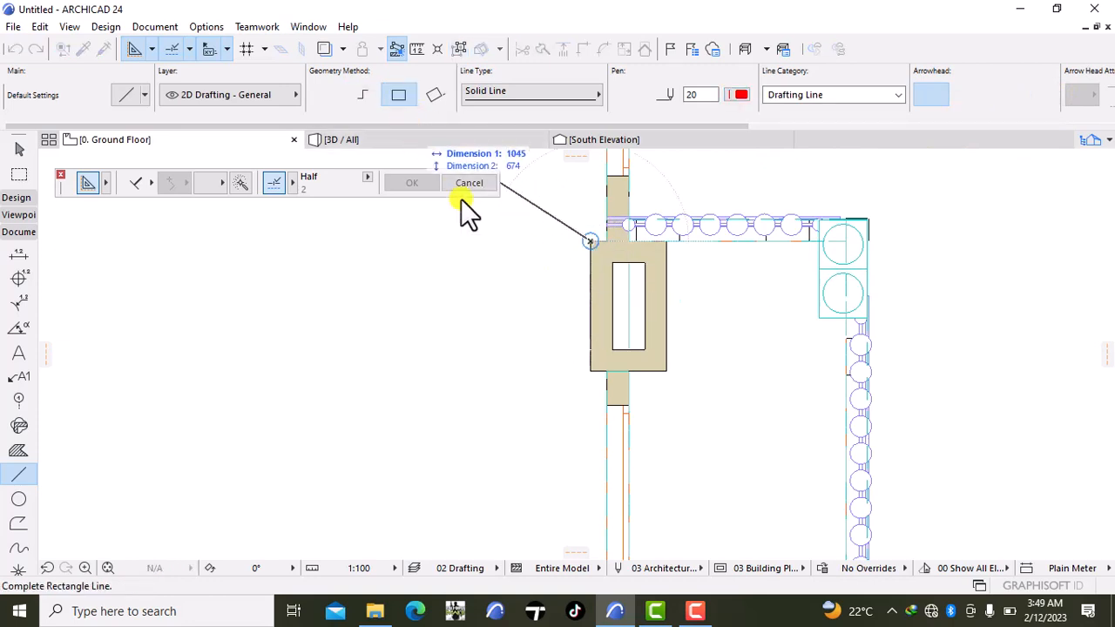
click(667, 370)
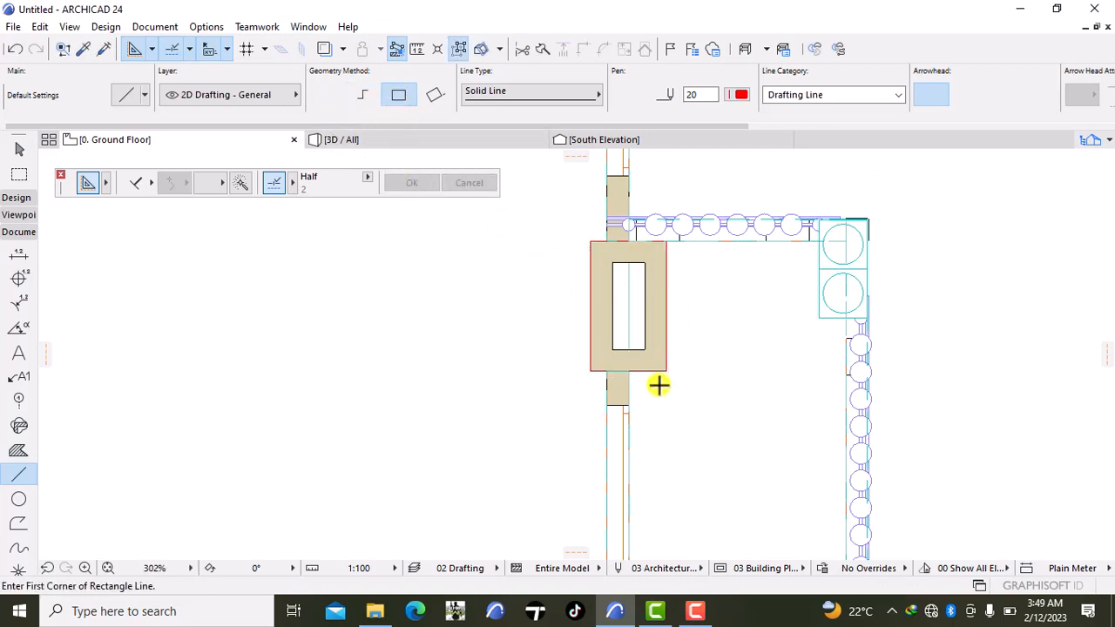
scroll(659, 385, up, 1)
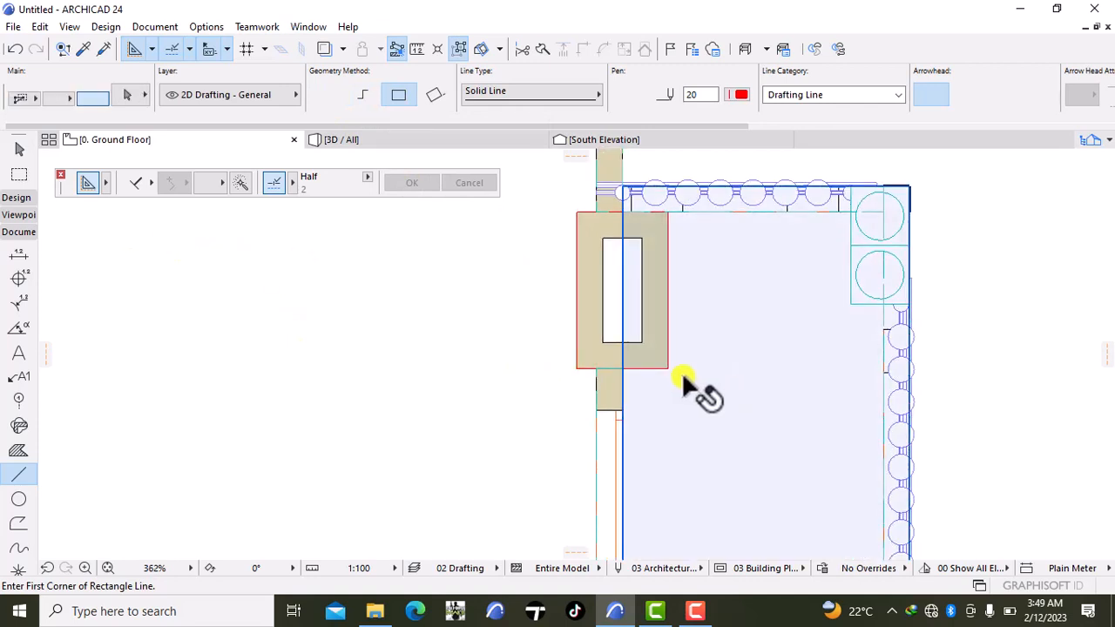
shift+click(675, 370)
shift+click(671, 366)
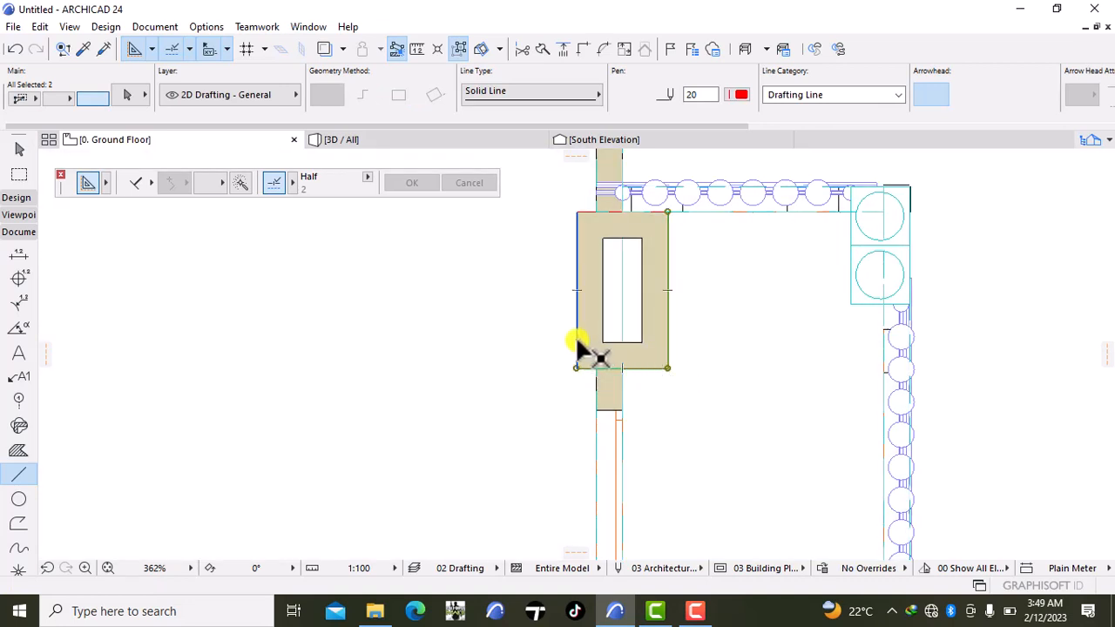
shift+click(576, 336)
shift+click(610, 212)
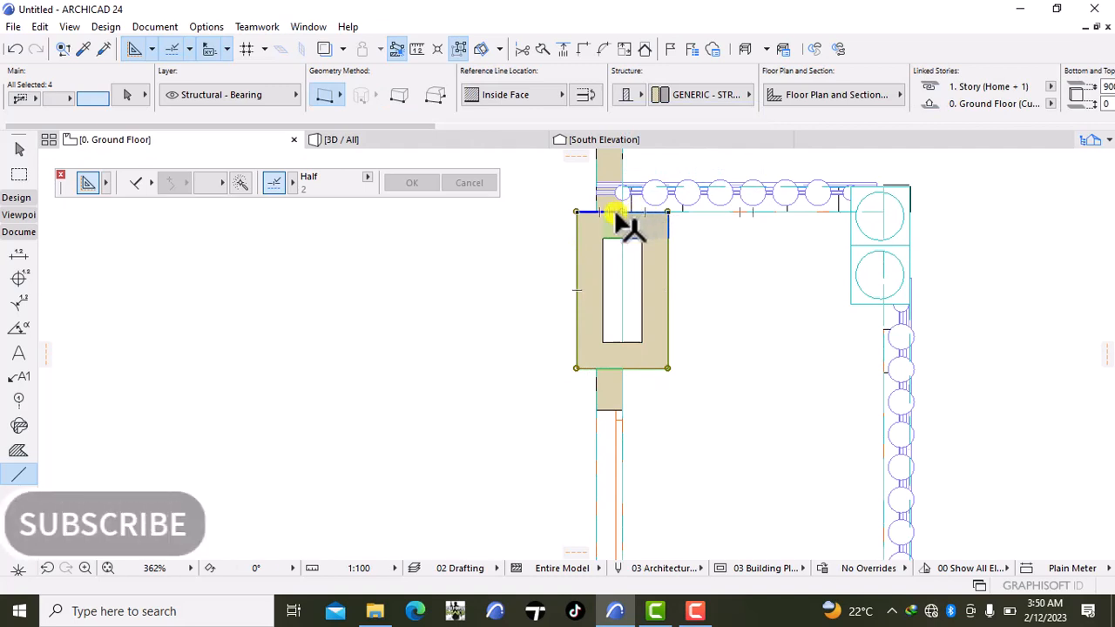
shift+click(609, 213)
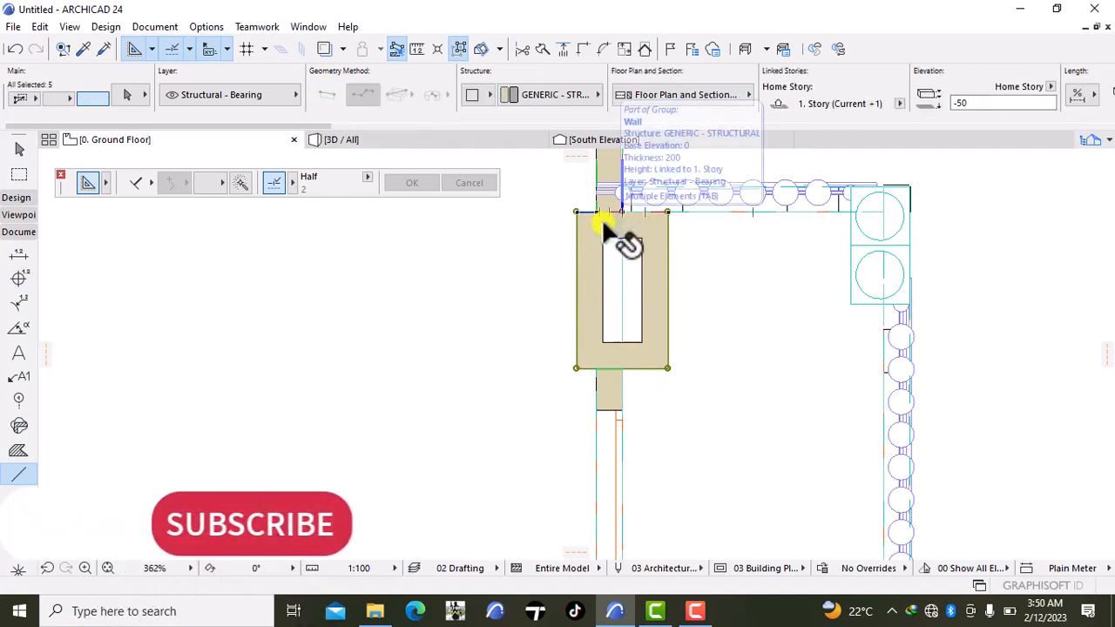
shift+click(612, 202)
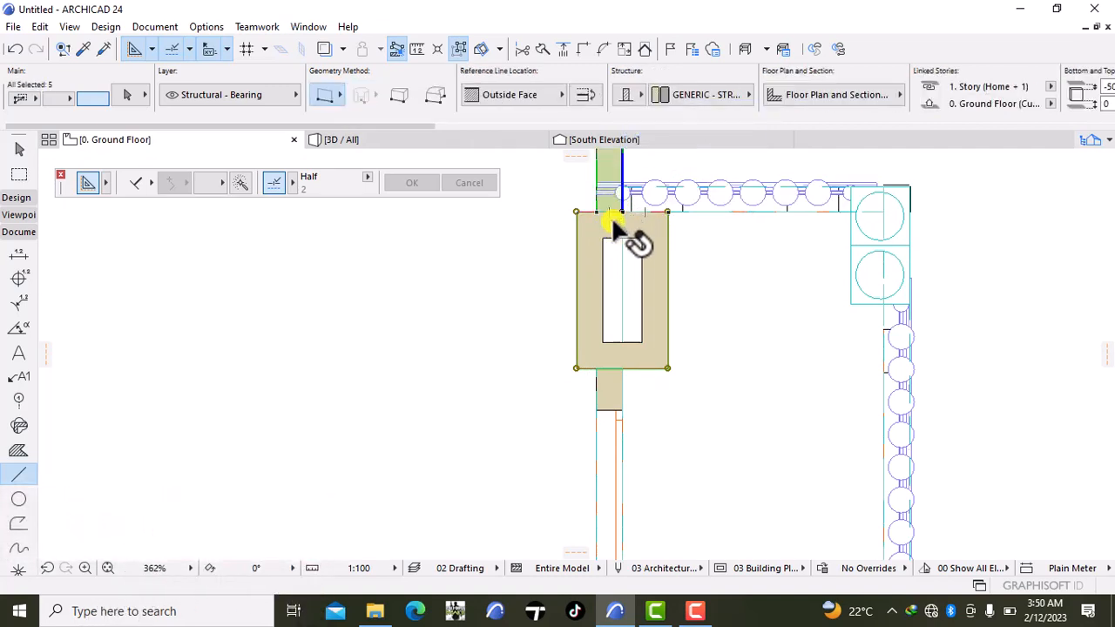
key(Escape)
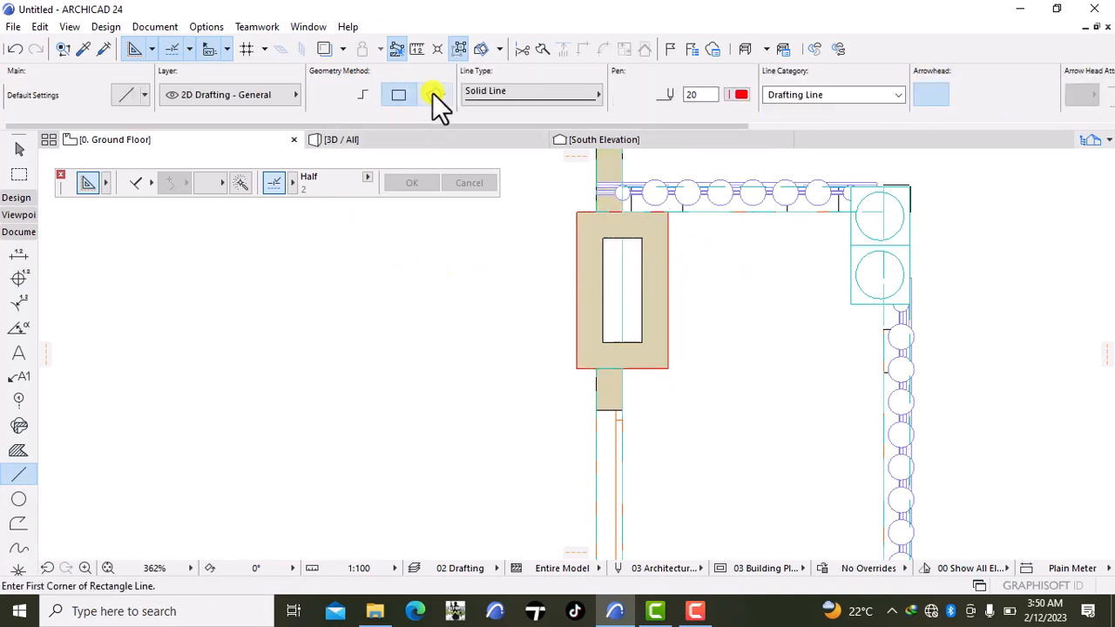
- Turn off Suspend Groups and select the entire red rectangle around the chimney as one group
click(459, 48)
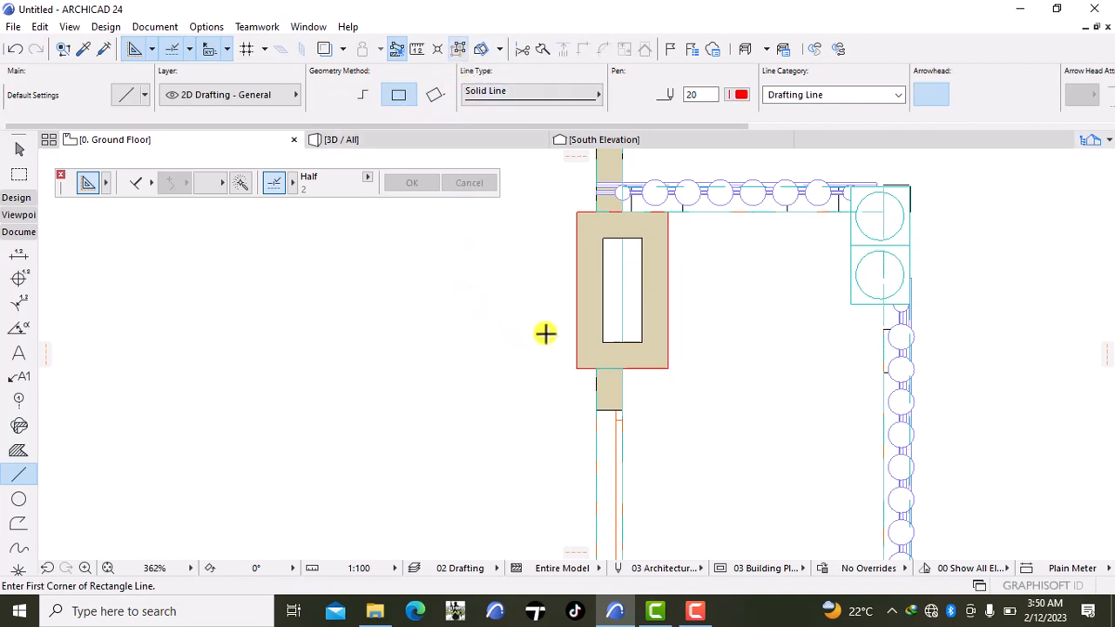
shift+click(579, 369)
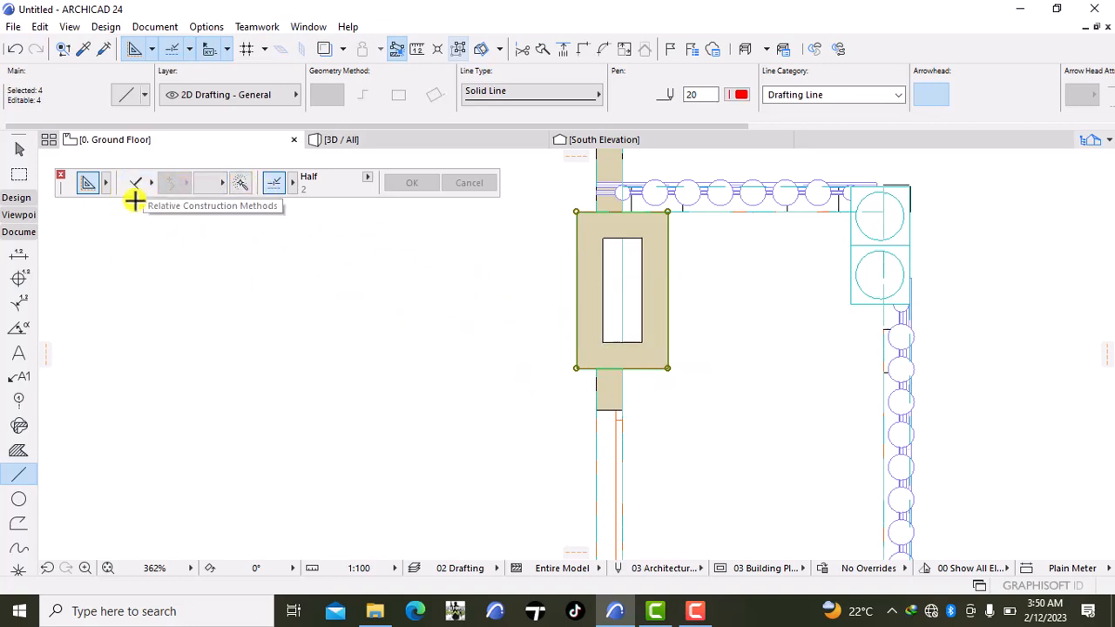
- Hide the Control Box palette and show it again
click(61, 176)
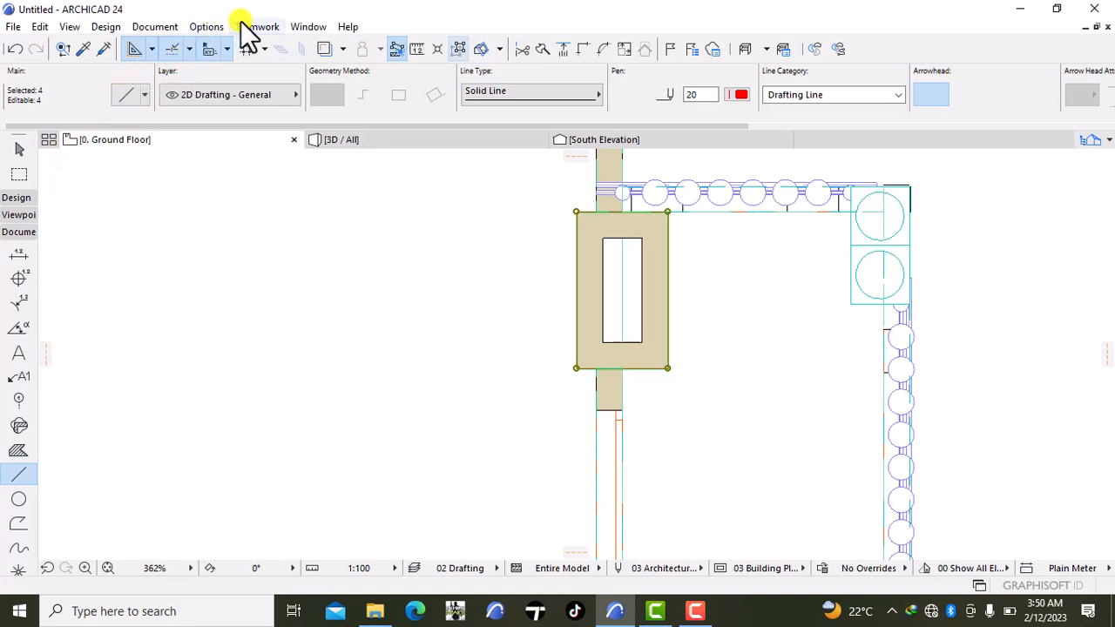
click(310, 28)
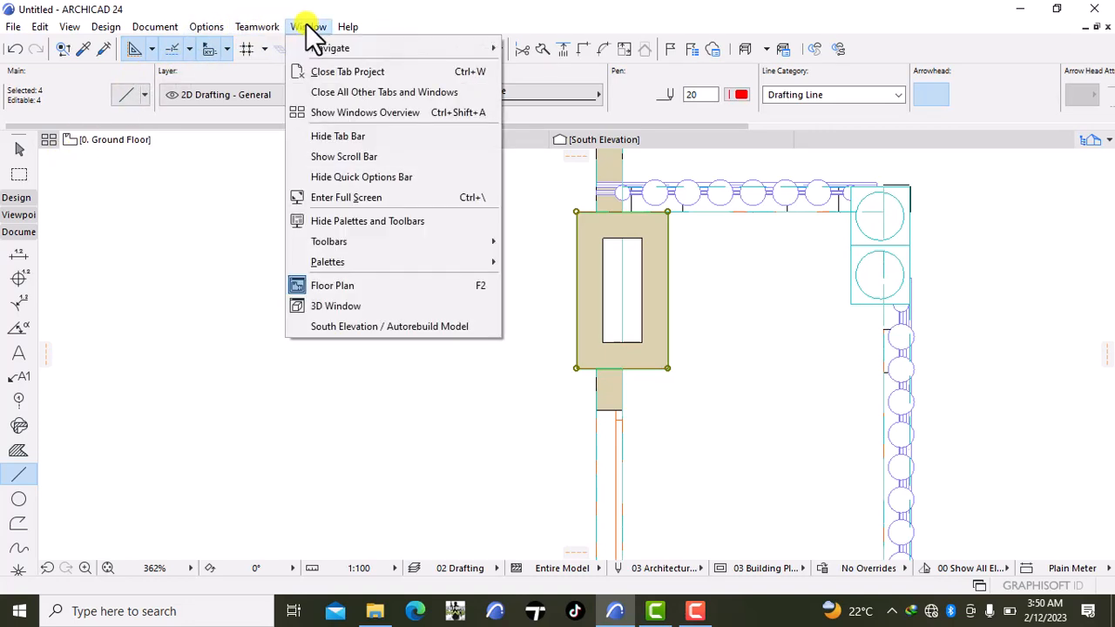
mouse_move(342, 248)
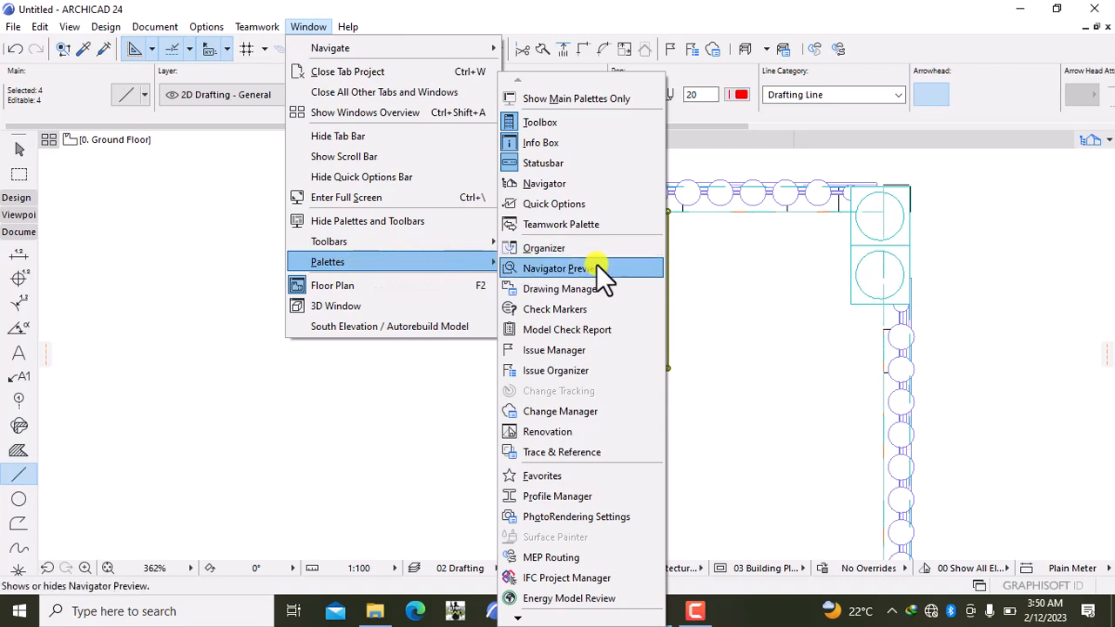
key(Down)
key(Down)
key(Down)
key(Down)
key(Down)
key(Down)
key(Down)
key(Down)
key(Down)
key(Down)
key(Down)
key(Down)
key(Down)
key(Down)
key(Down)
key(Down)
key(Down)
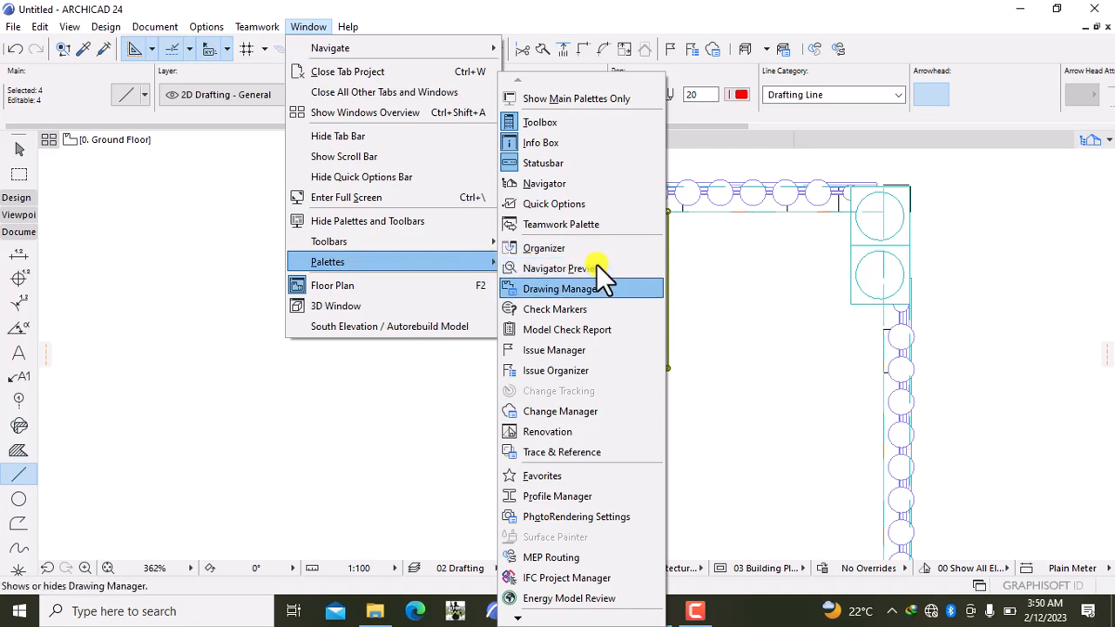
key(Down)
key(Down)
key(Down)
key(Down)
key(Down)
key(Down)
key(Down)
key(Down)
key(Down)
key(Down)
key(Down)
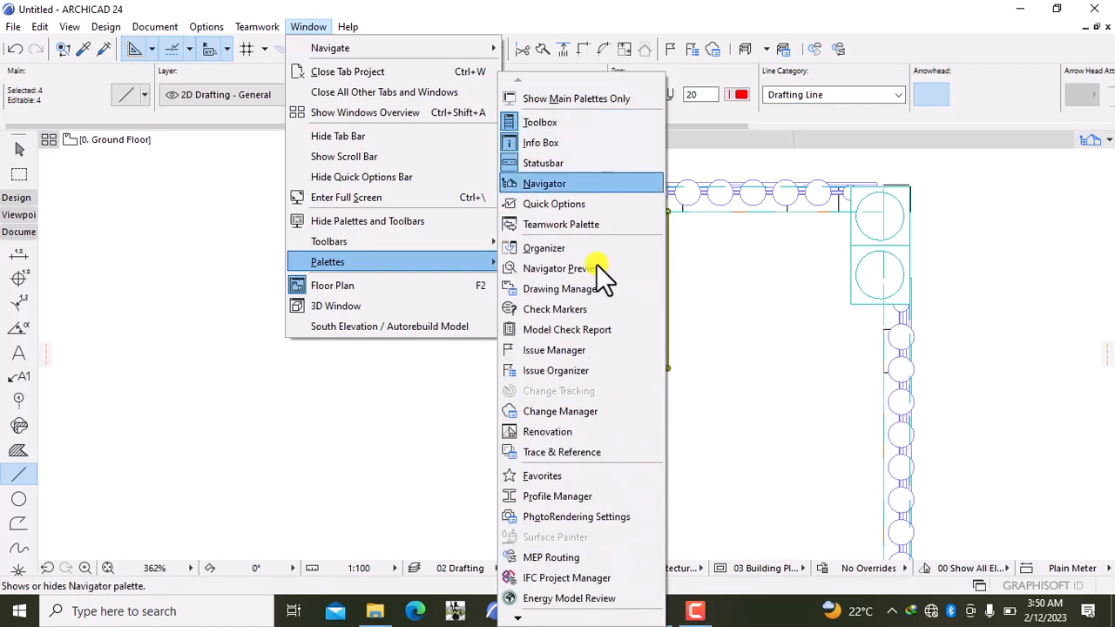
key(Up)
key(Up)
key(Up)
key(Up)
key(Up)
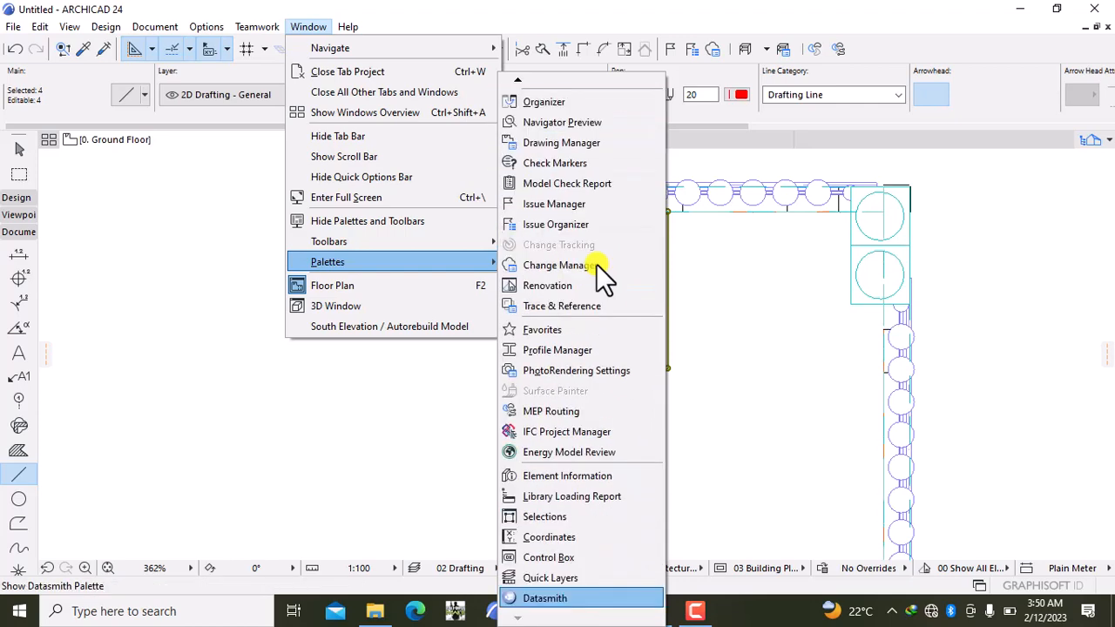
click(554, 562)
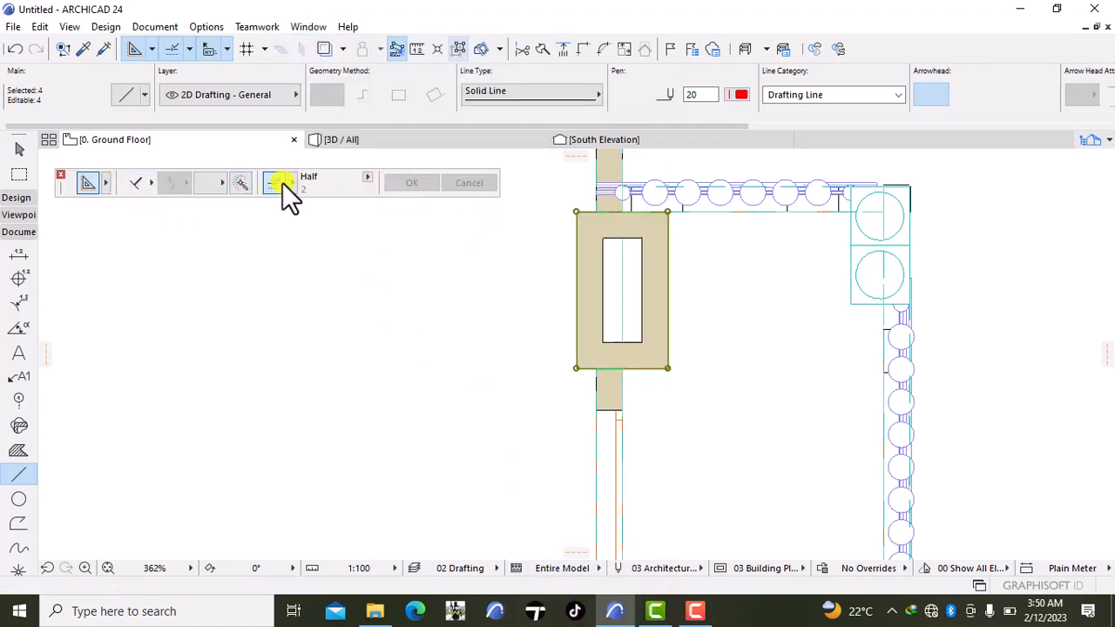
- Offset the red rectangle around the chimney outward by 100 using the Offset method with the Magic Wand
click(147, 185)
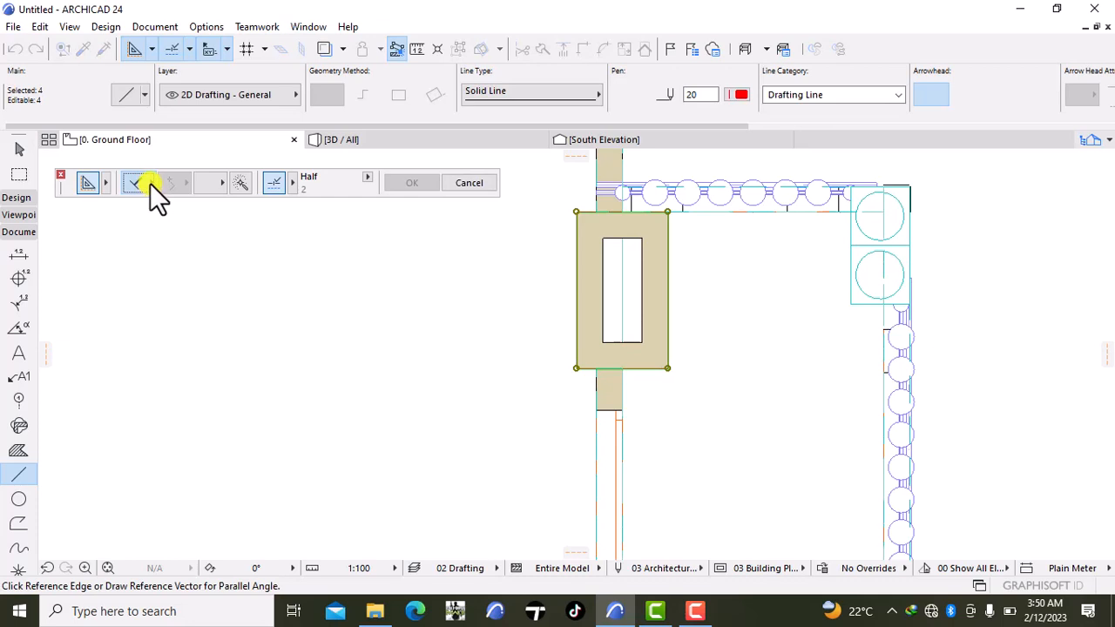
click(154, 181)
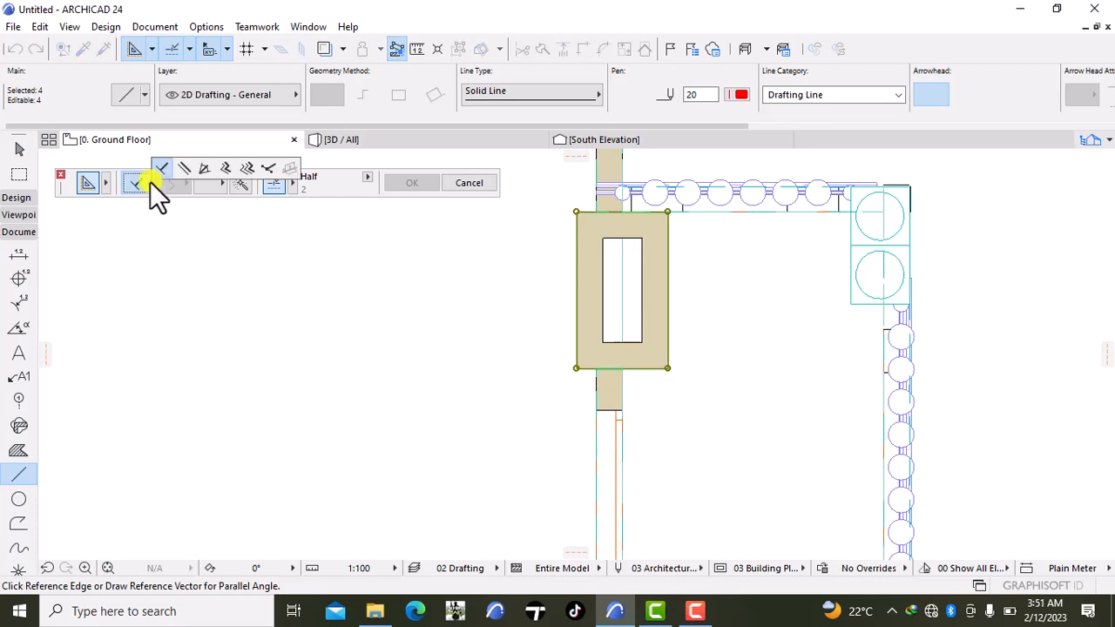
click(224, 168)
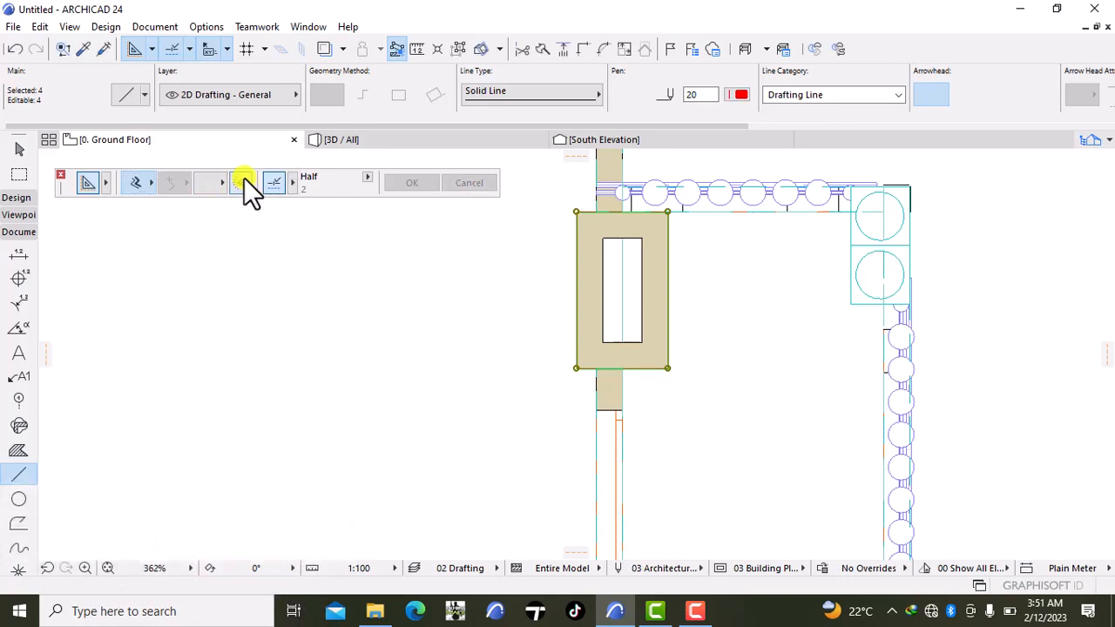
click(242, 182)
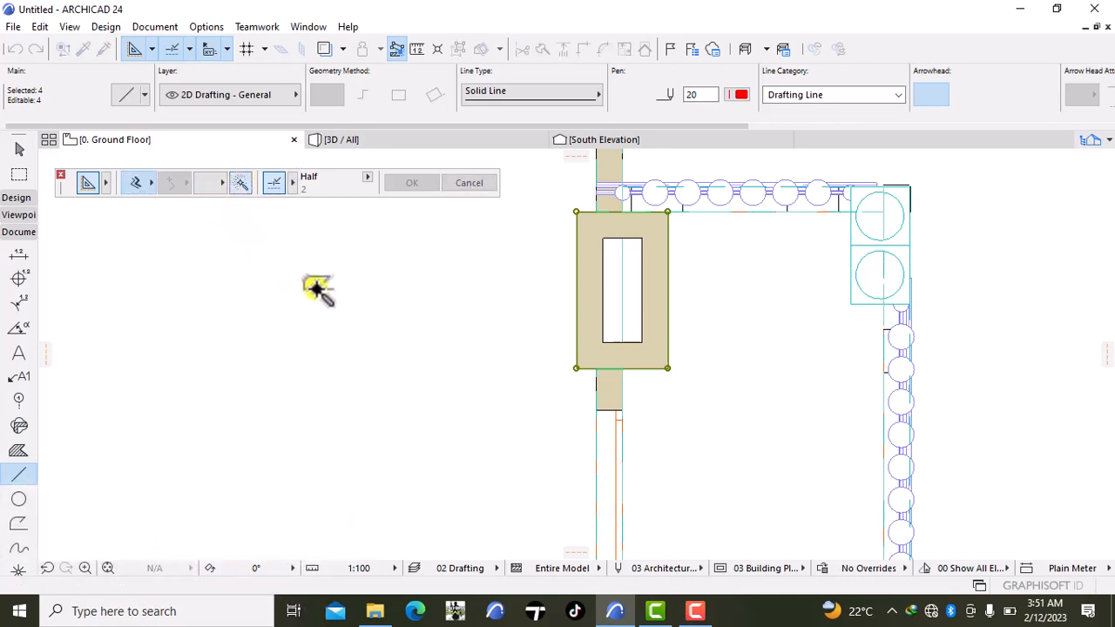
click(577, 369)
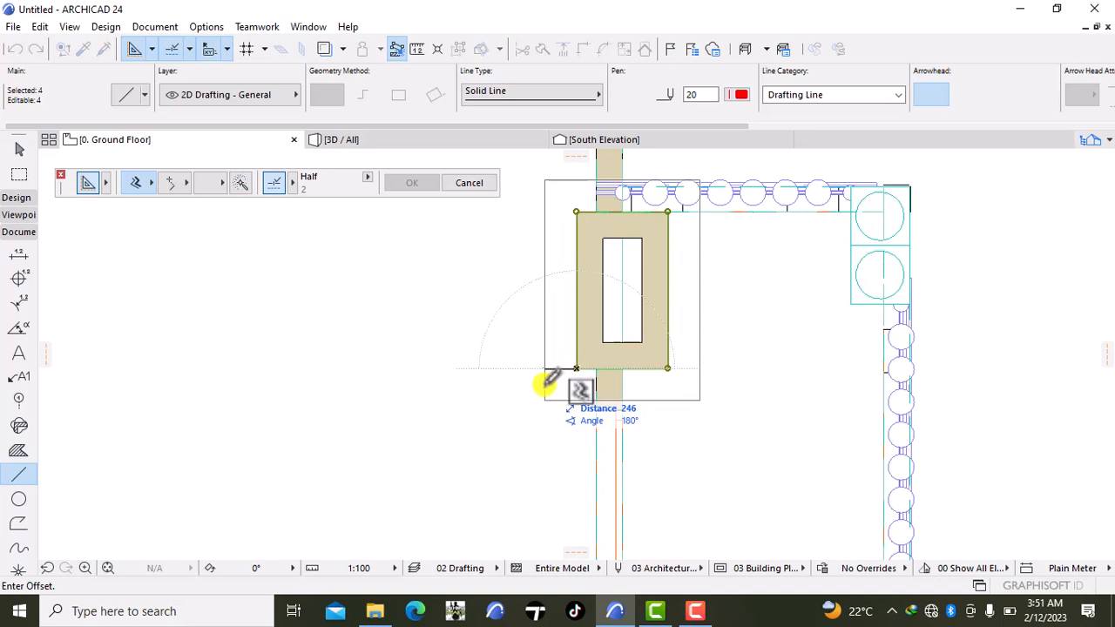
text(100)
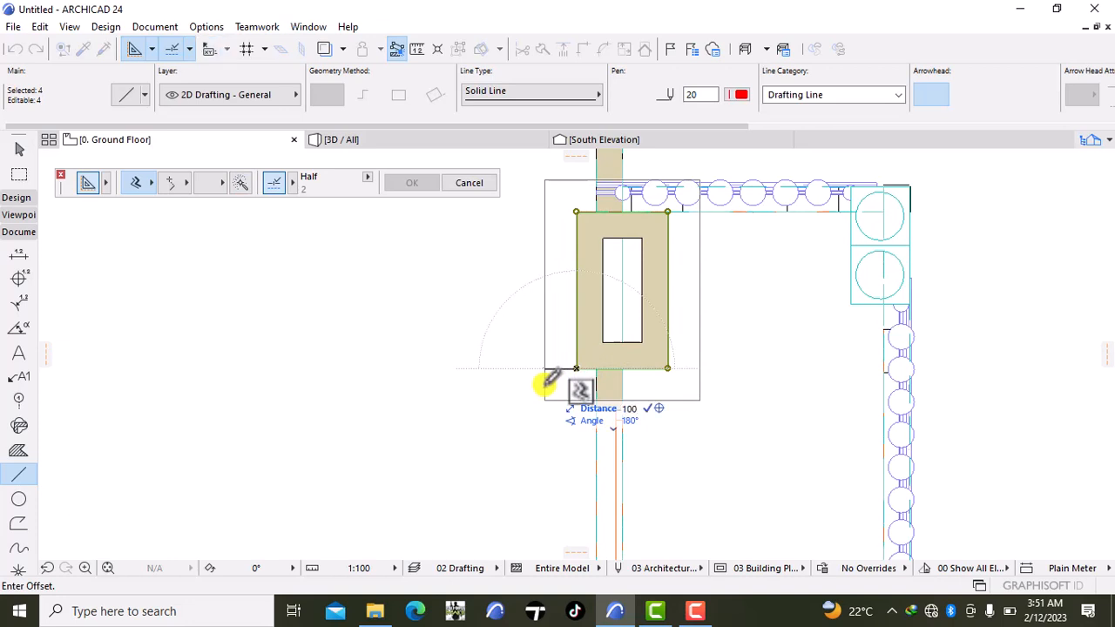
key(Return)
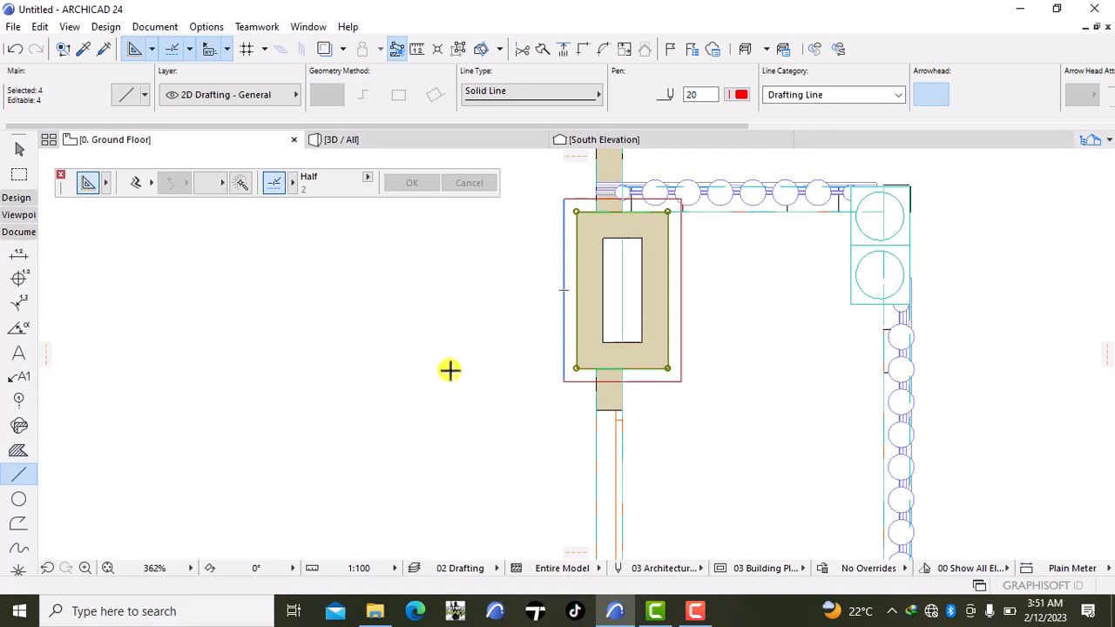
key(Escape)
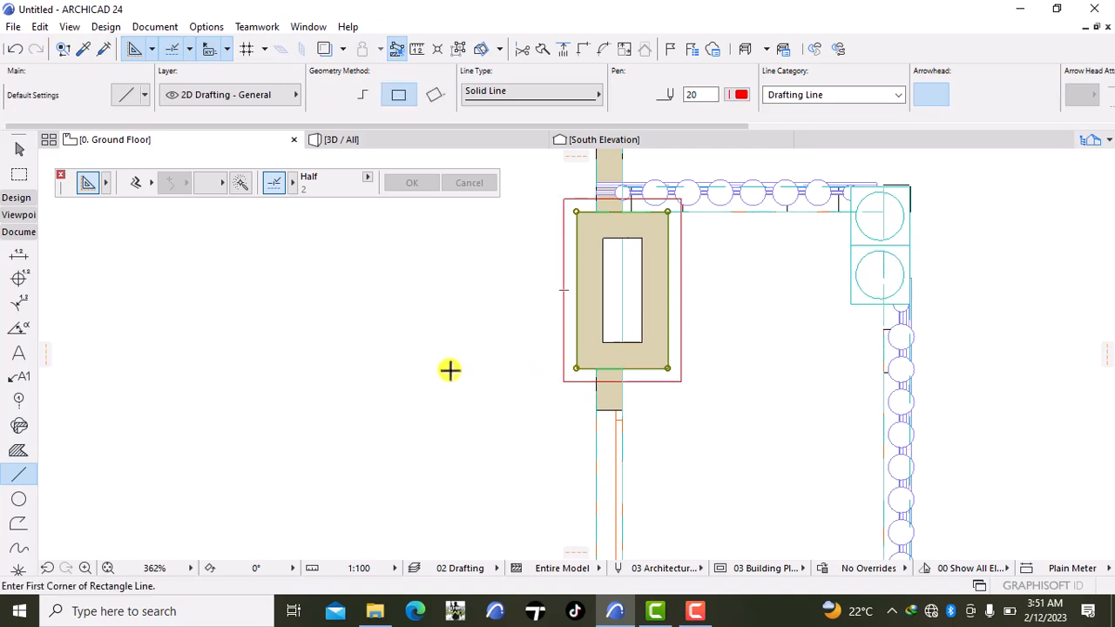
- Select the outer offset rectangle and create a slab from its outline using the Slab tool and Magic Wand
shift+click(660, 384)
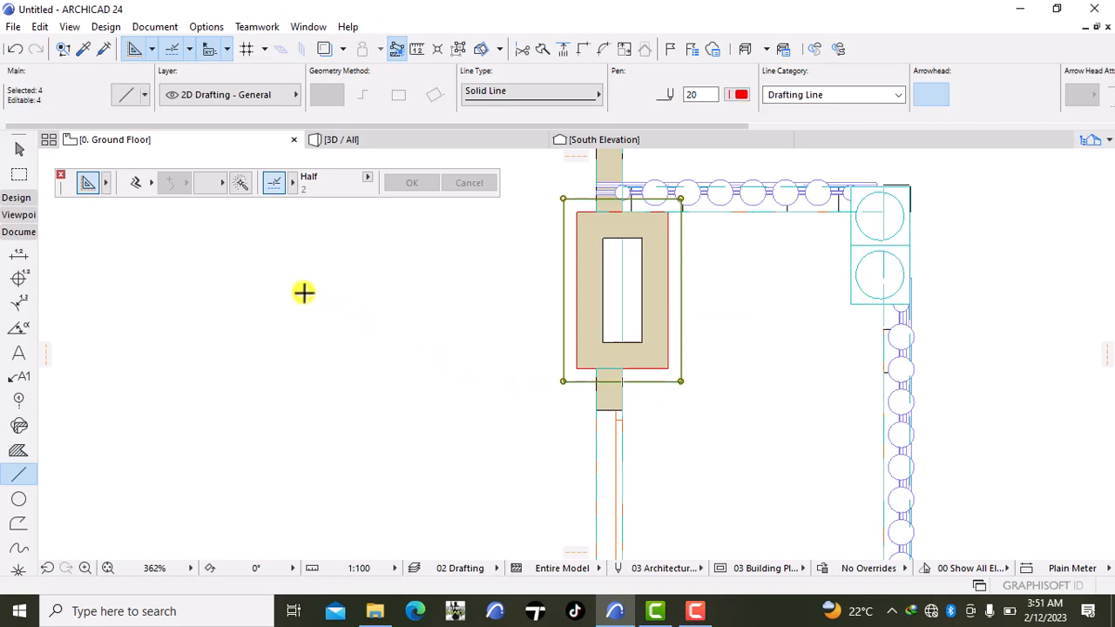
click(16, 198)
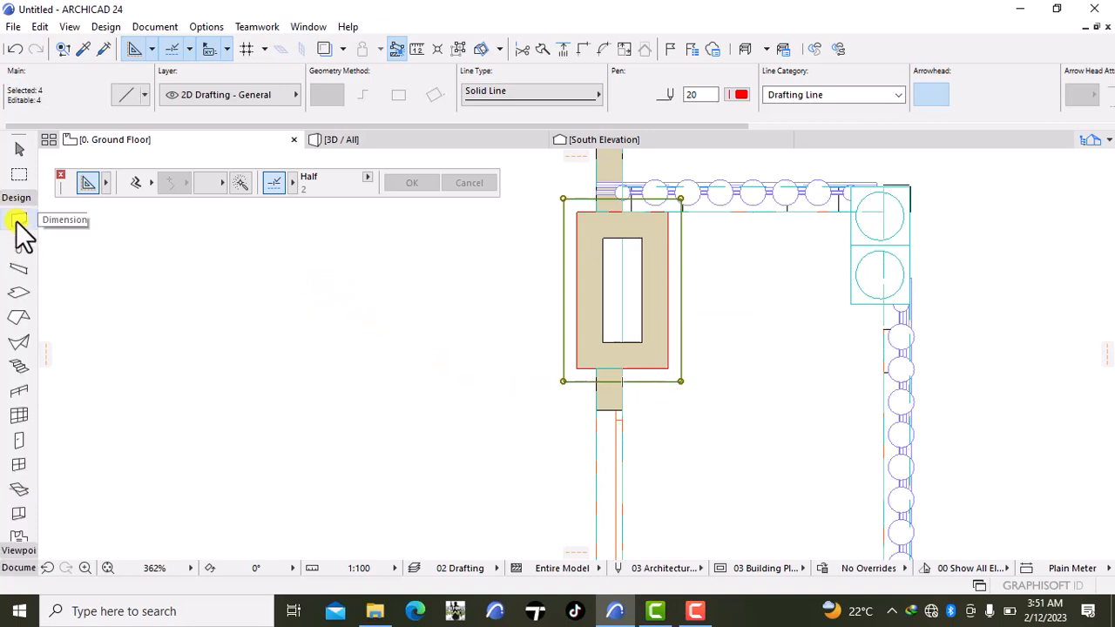
click(18, 298)
click(240, 184)
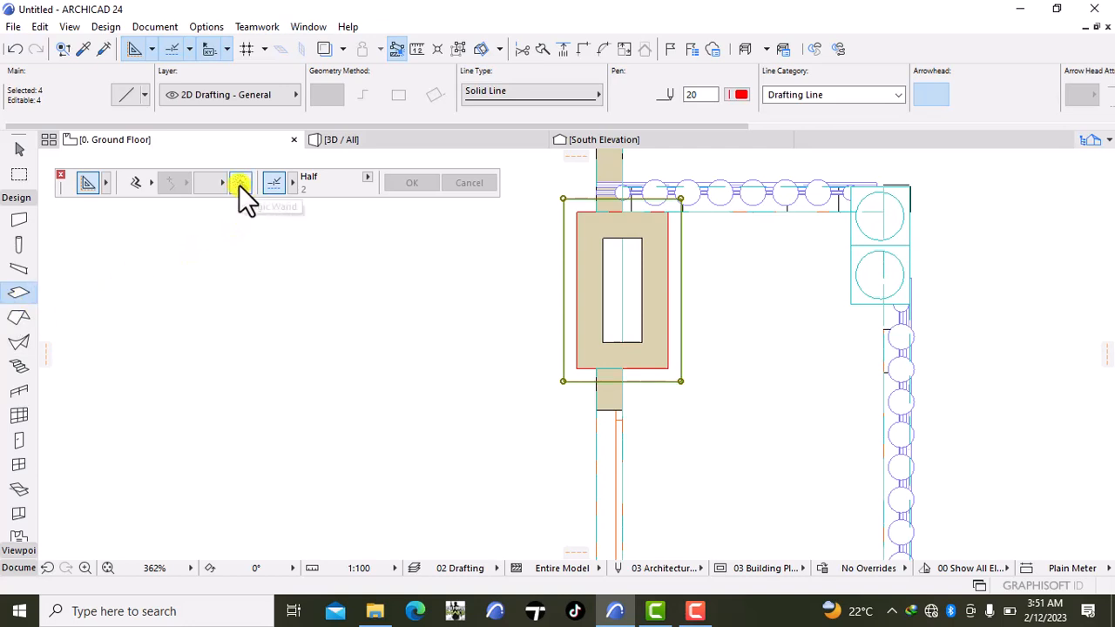
click(567, 365)
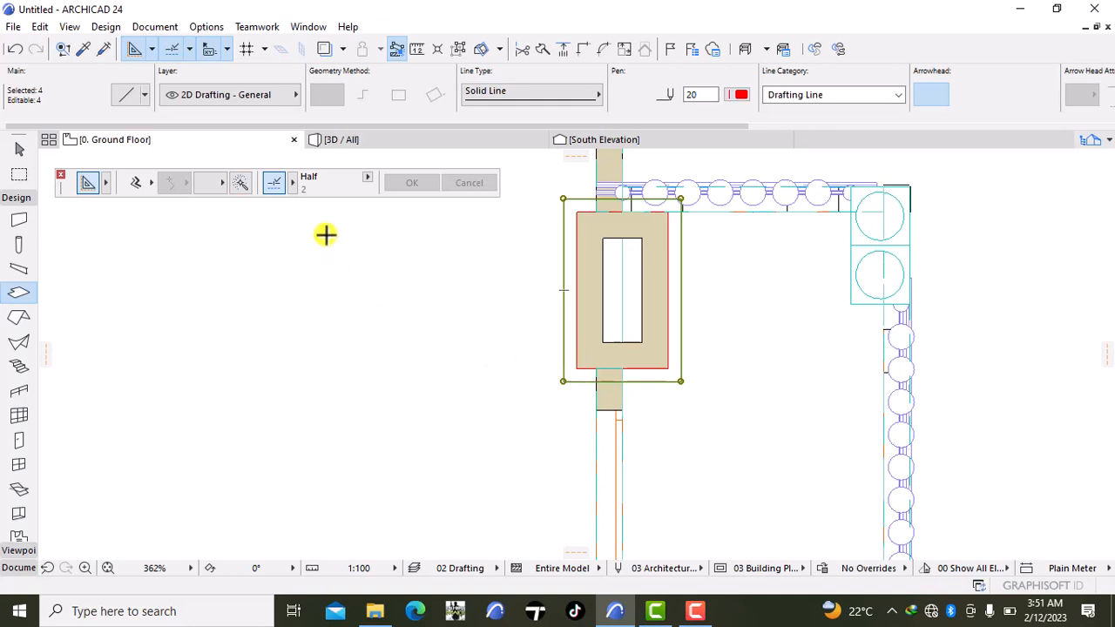
- Inspect the chimney cap from several sides in 3D and undo the slab creation on the ground floor plan
click(383, 140)
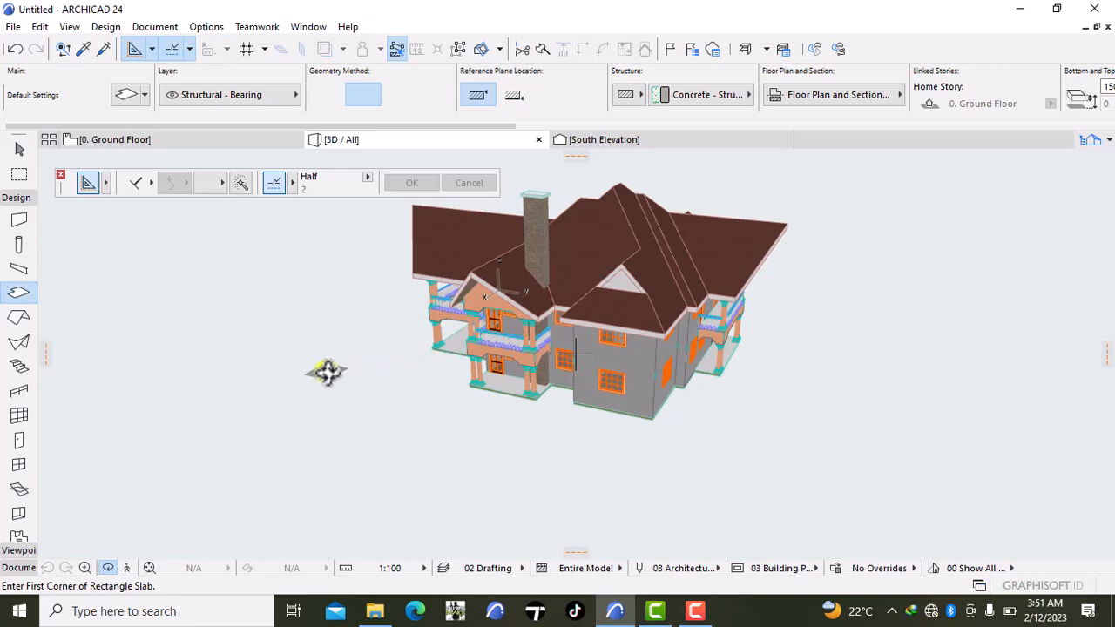
right_click(329, 372)
click(283, 392)
mouse_move(283, 391)
mouse_down()
mouse_move(512, 332)
mouse_move(628, 316)
mouse_move(749, 319)
mouse_move(846, 351)
mouse_move(791, 379)
mouse_move(881, 377)
mouse_move(267, 379)
mouse_up()
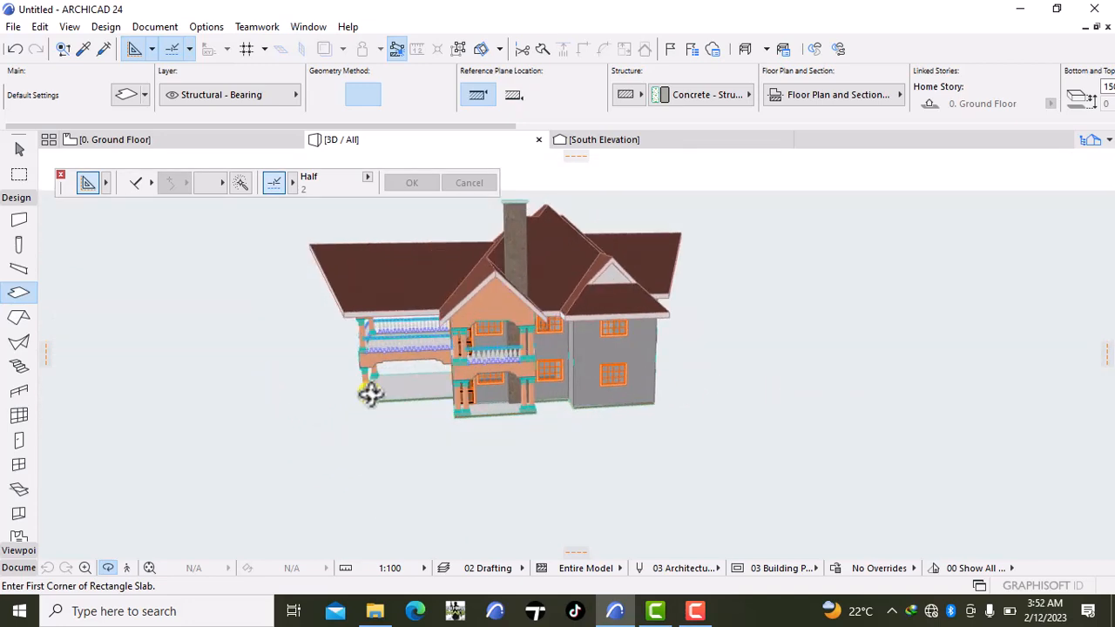
drag(370, 393, 844, 374)
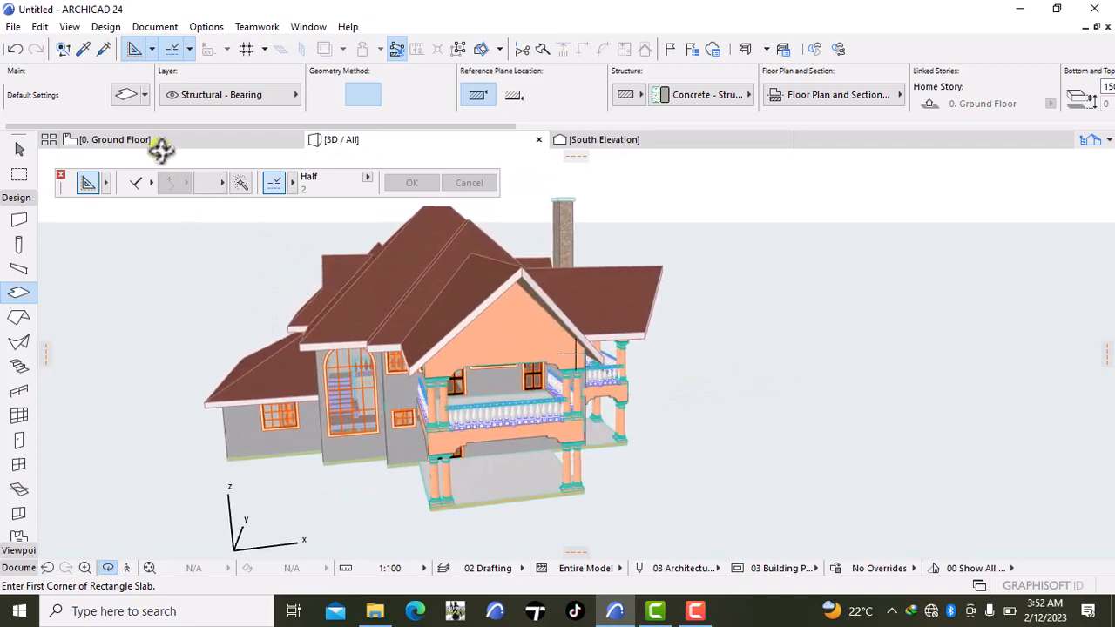
click(160, 149)
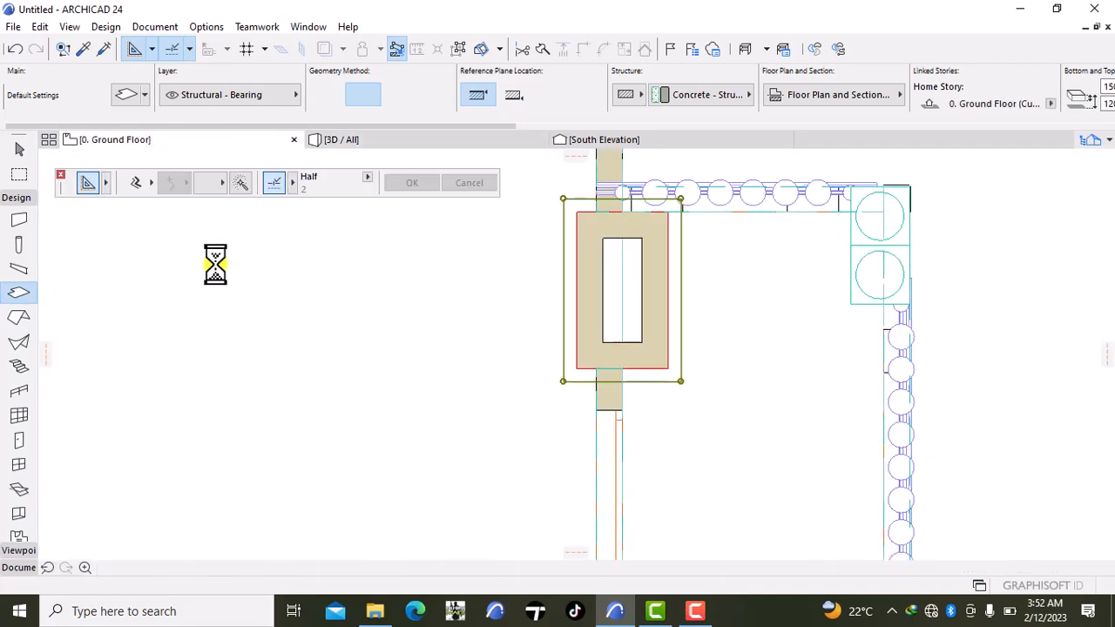
click(10, 50)
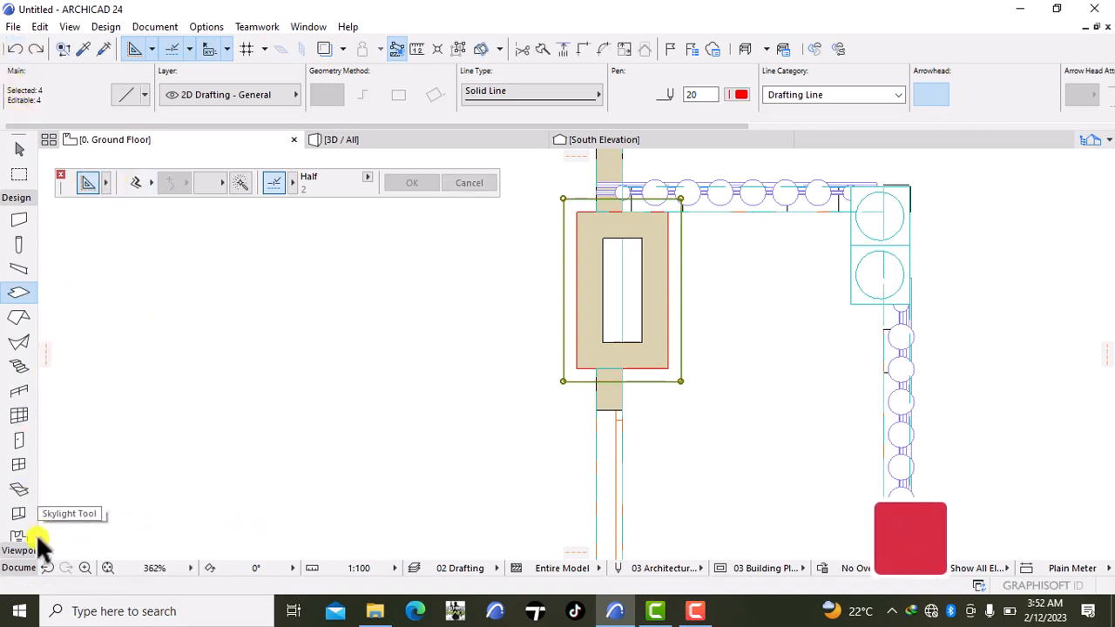
- Try to trace the outer offset rectangle with the Line tool and Magic Wand, and check the chimney top in 3D
click(20, 568)
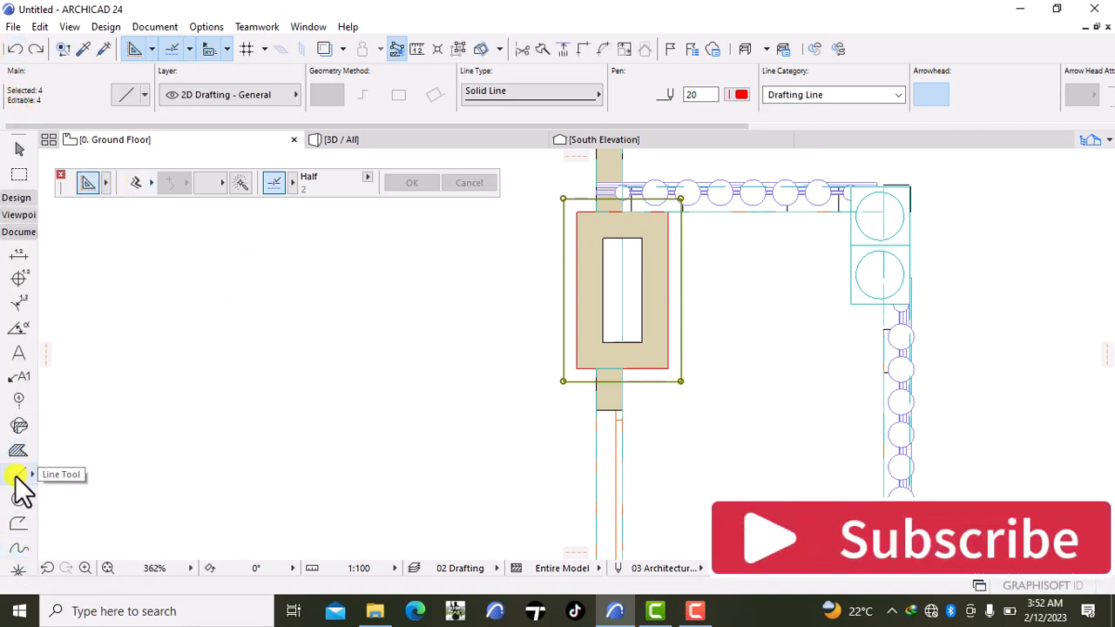
click(18, 476)
click(240, 183)
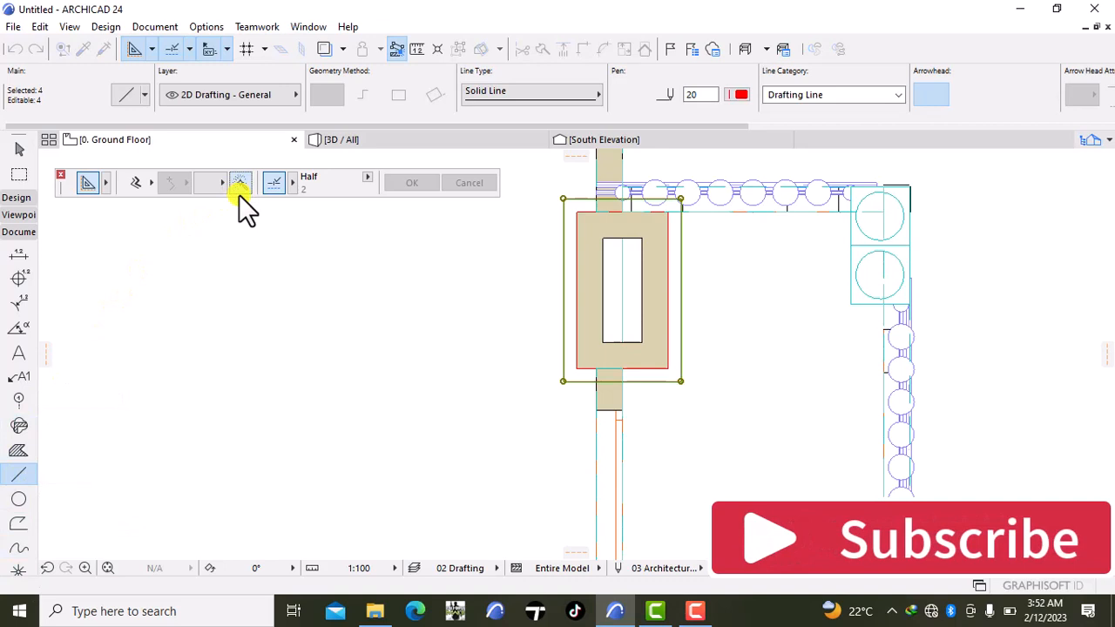
click(565, 384)
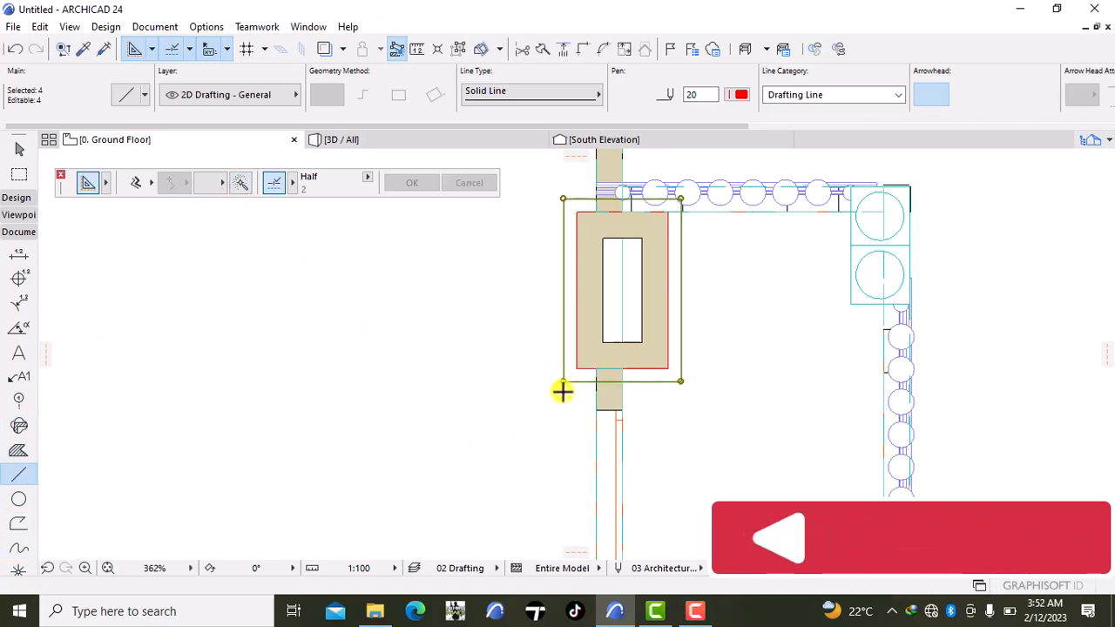
click(235, 190)
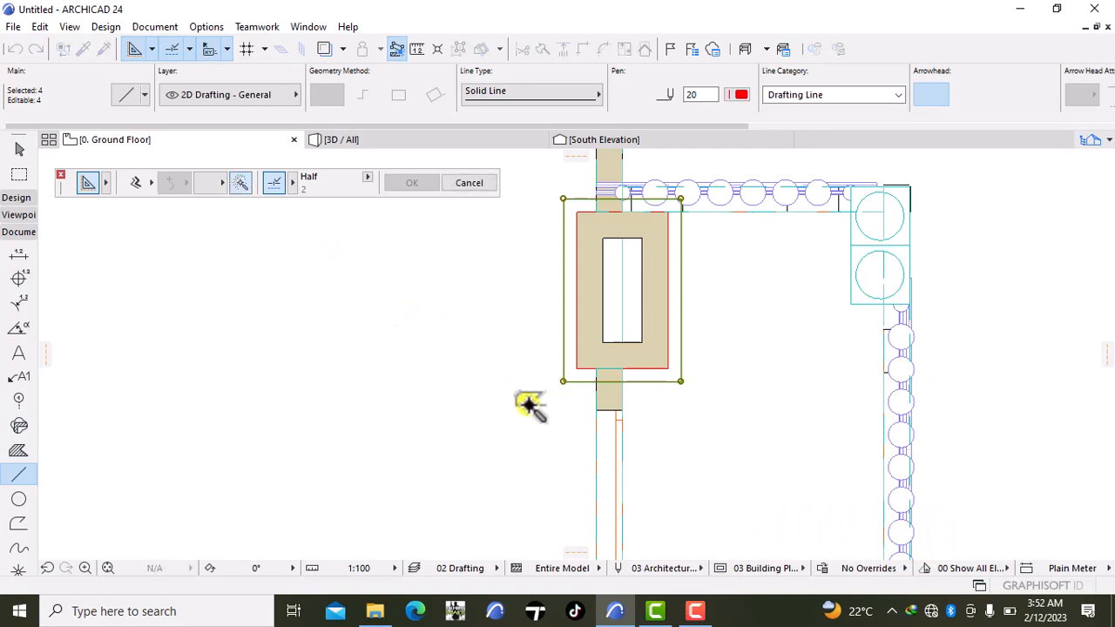
click(563, 384)
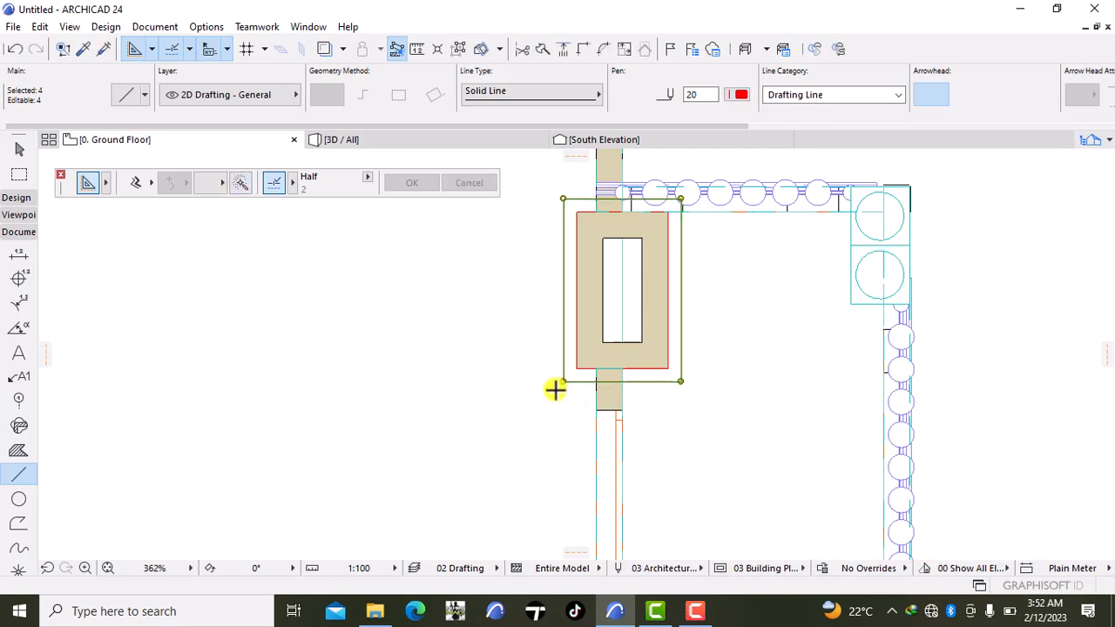
key(Escape)
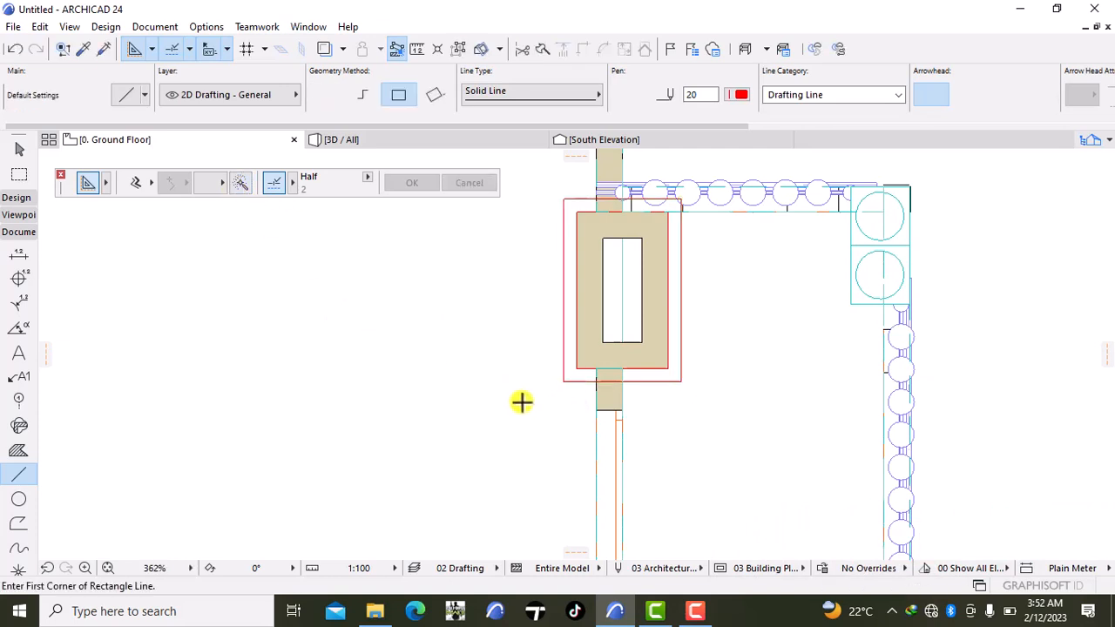
click(342, 139)
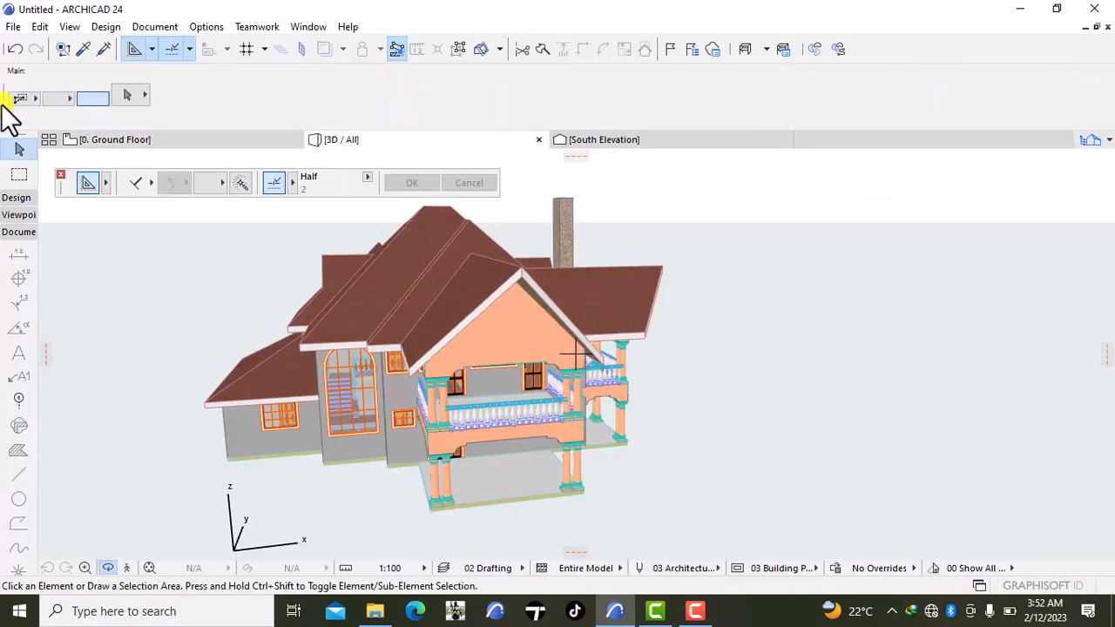
click(107, 140)
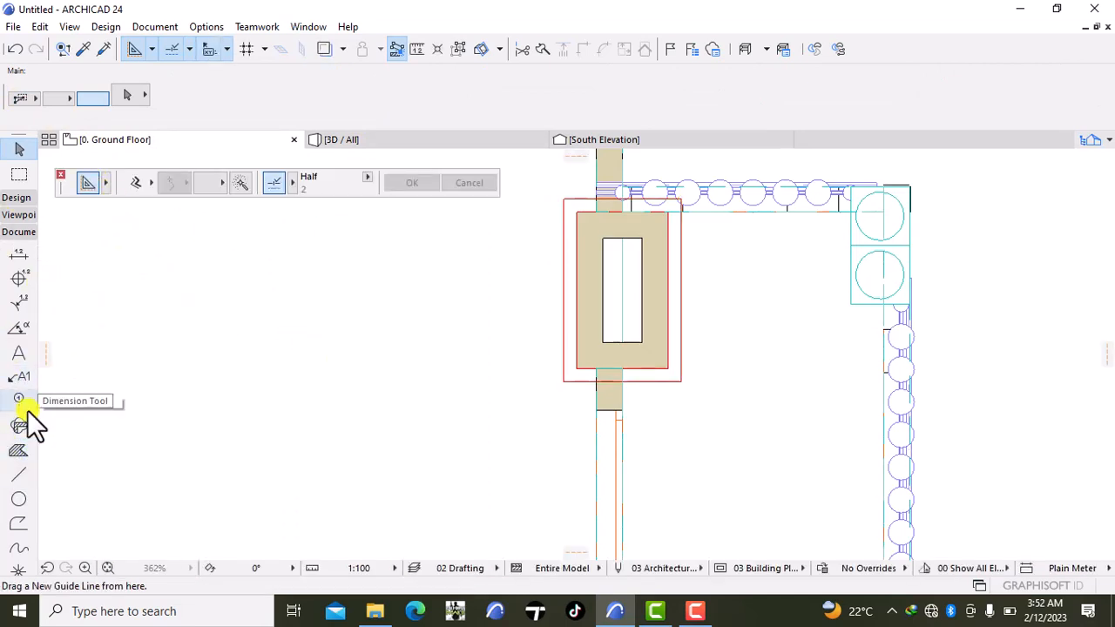
click(18, 475)
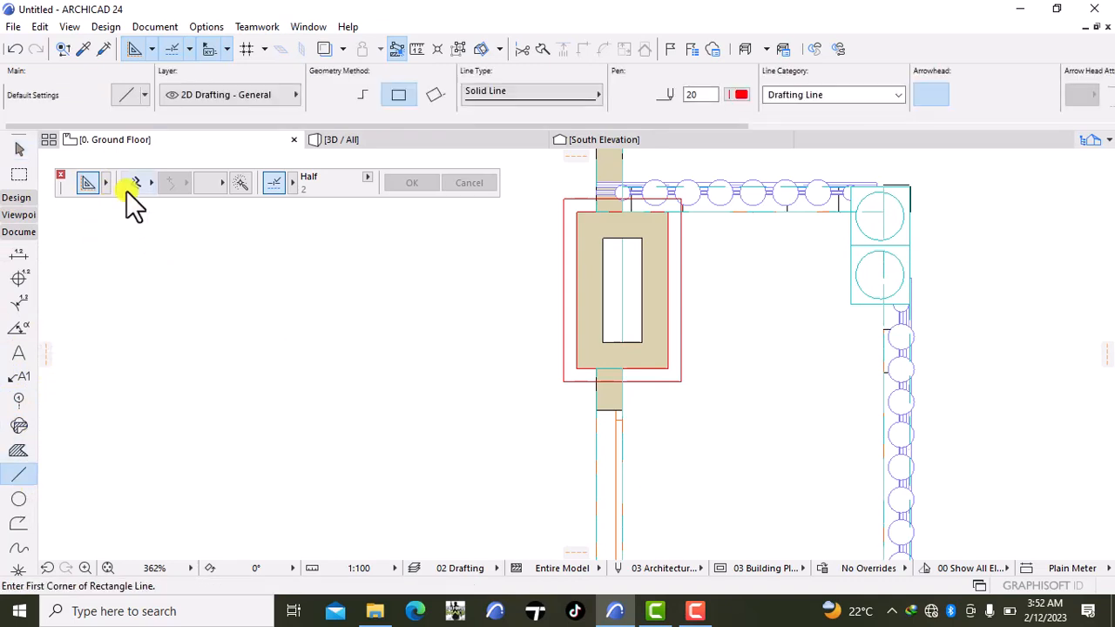
click(236, 181)
click(567, 381)
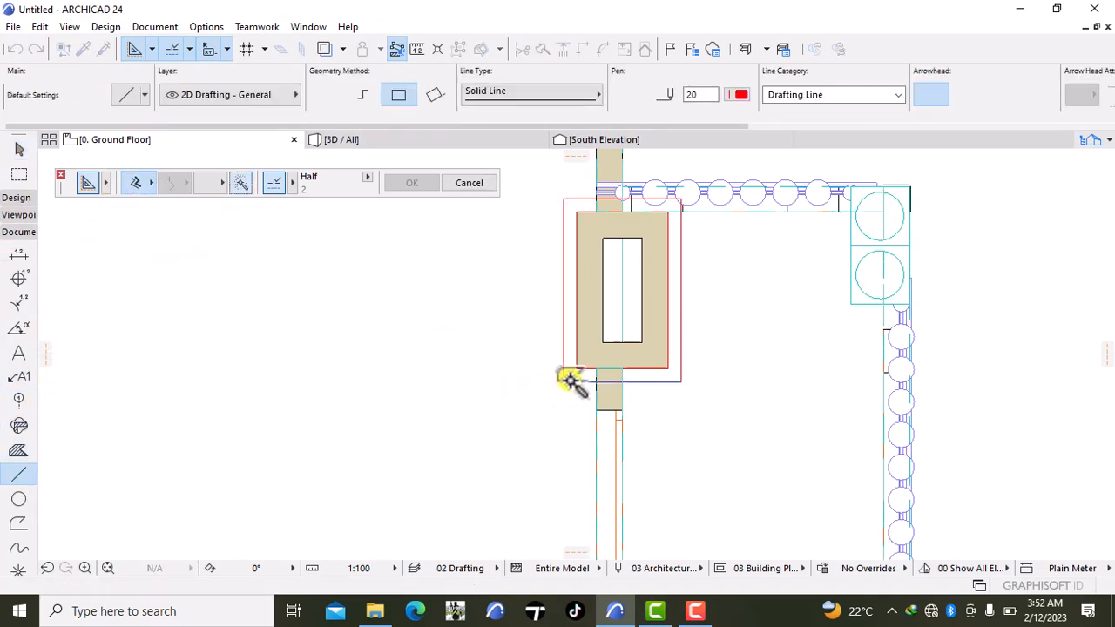
click(568, 378)
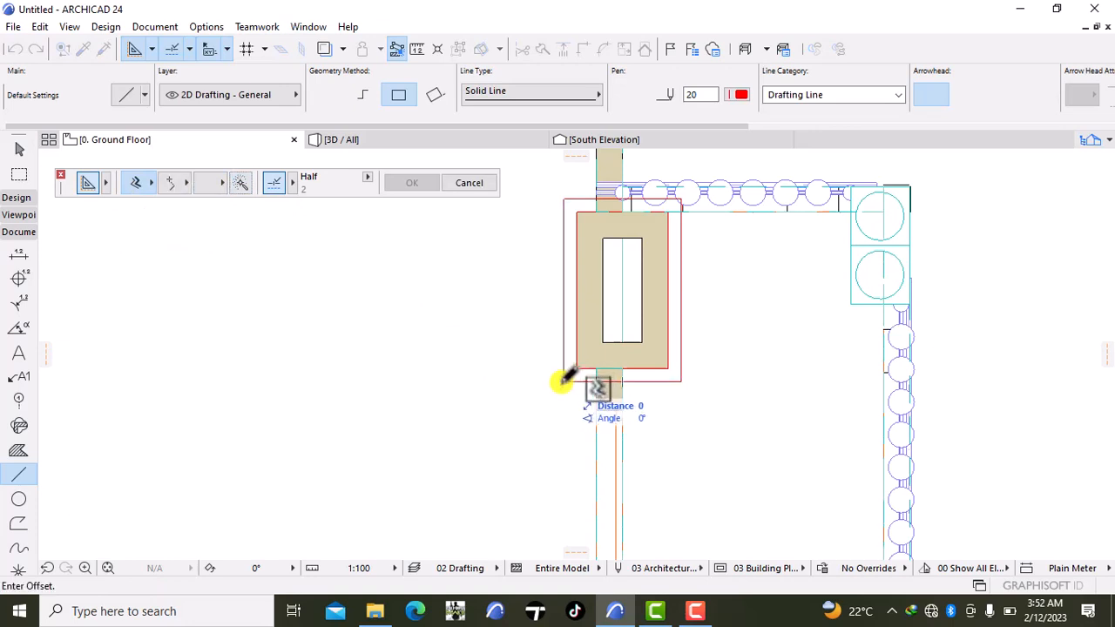
click(562, 382)
key(Escape)
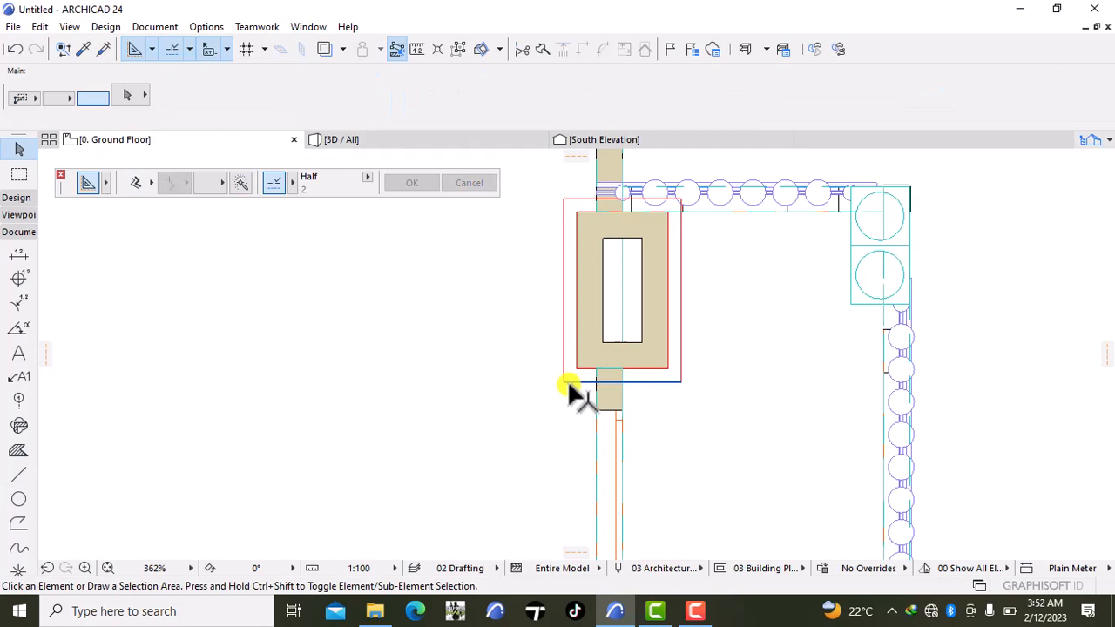
- Select the outer offset rectangle and offset it outward by another 100 with the Magic Wand to form a third outline
click(566, 380)
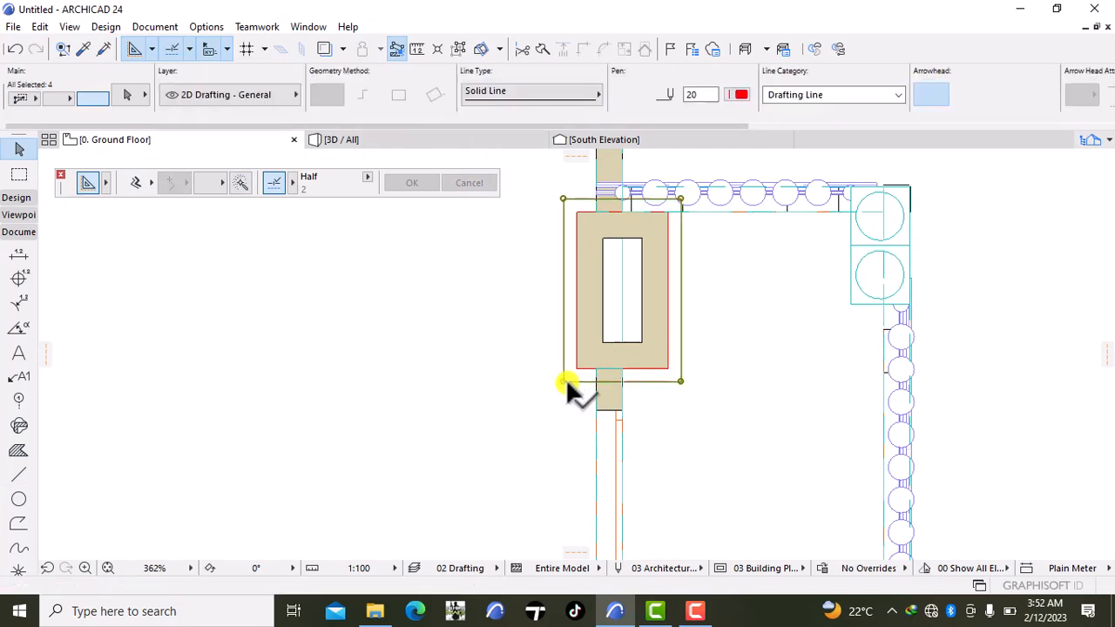
click(18, 475)
click(136, 184)
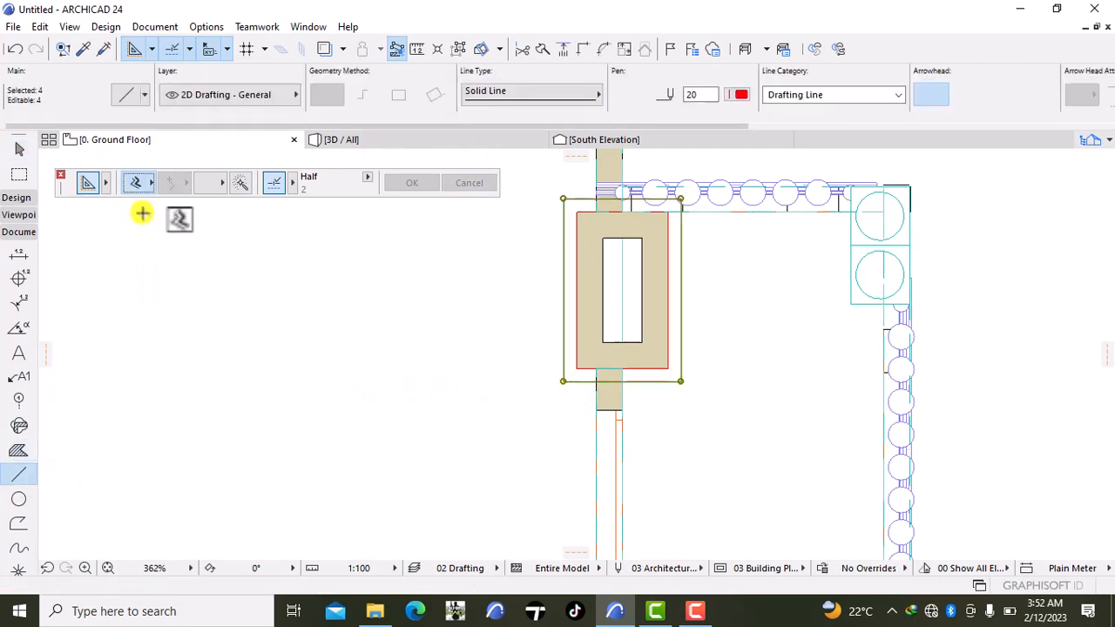
click(241, 183)
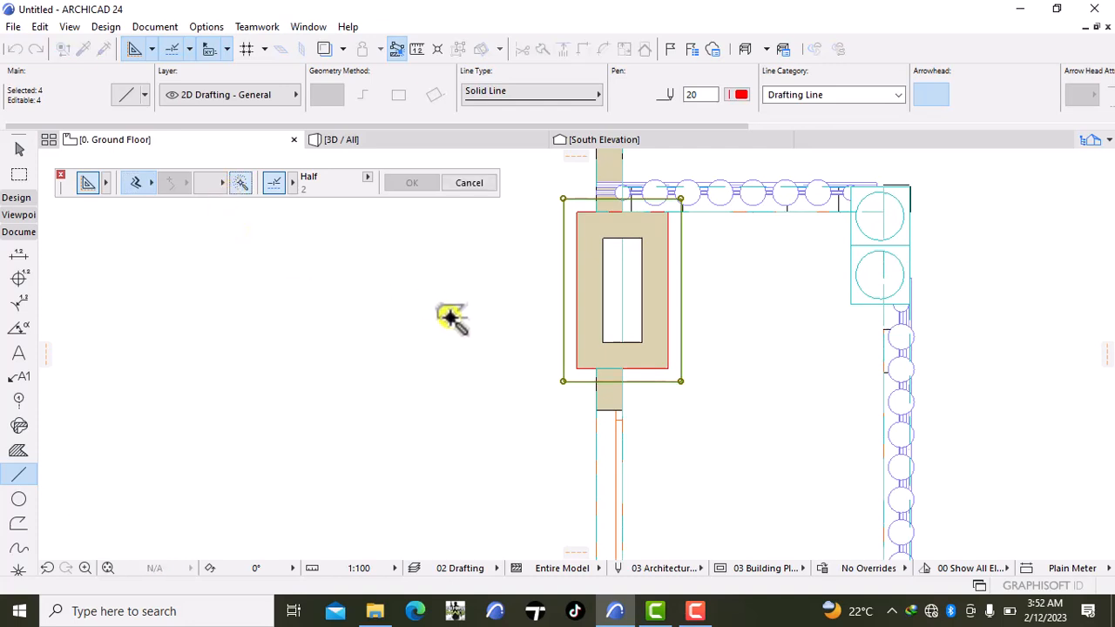
click(564, 380)
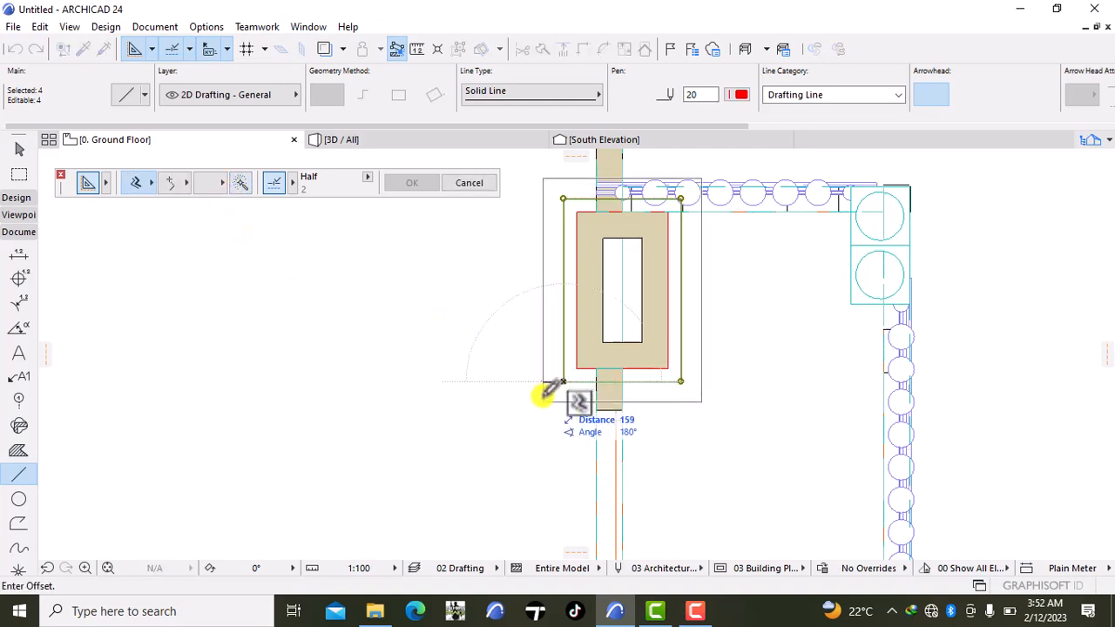
text(100)
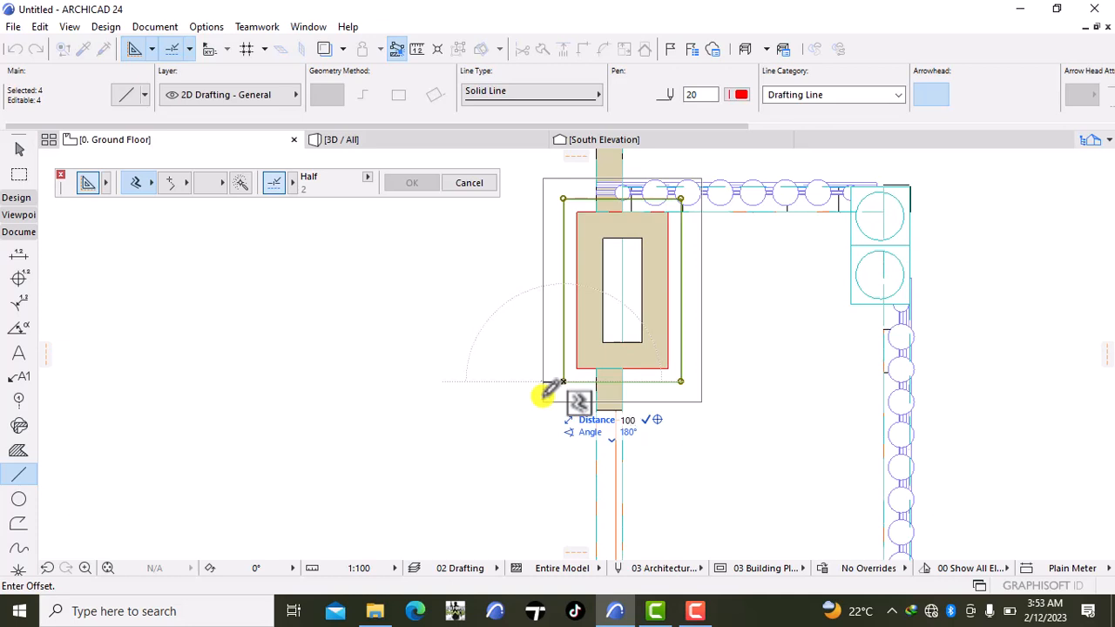
key(Return)
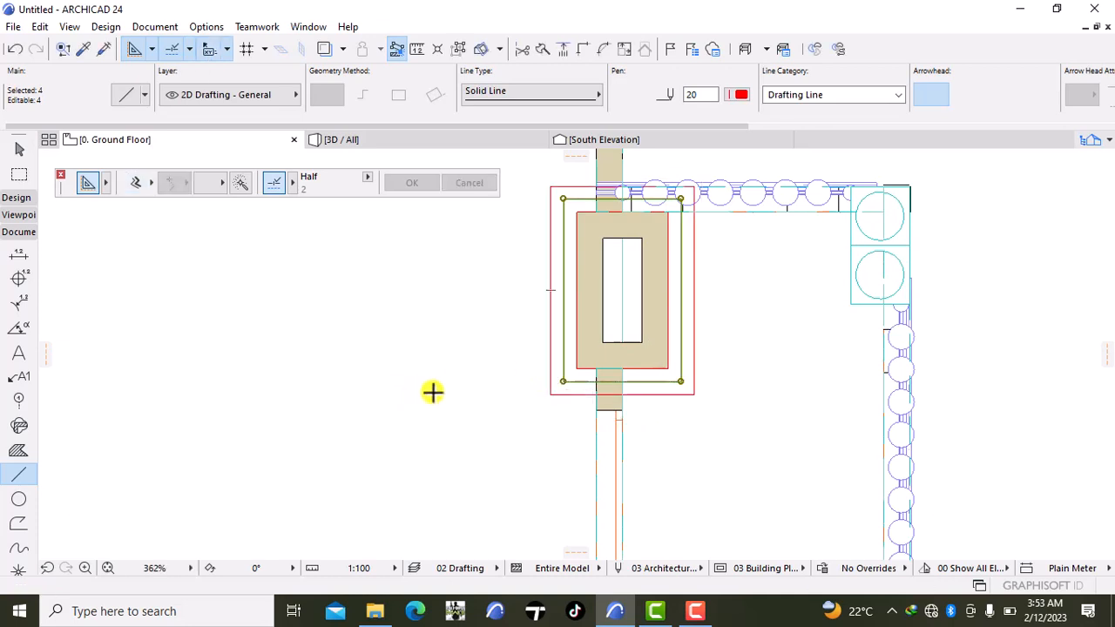
- Select the middle offset rectangle around the chimney and delete it
key(Escape)
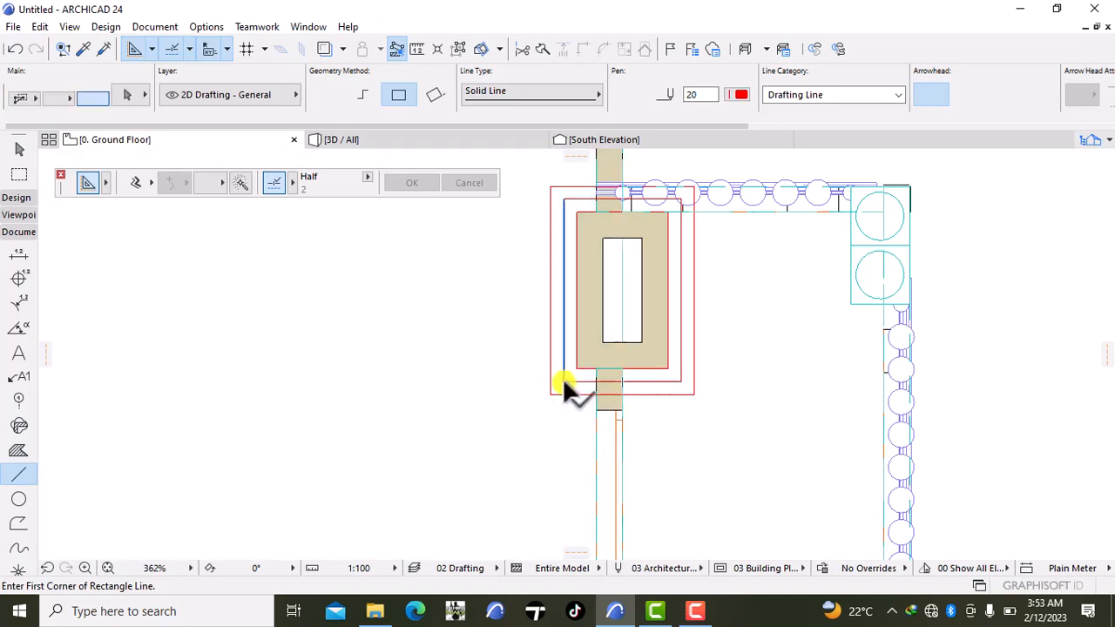
shift+click(578, 382)
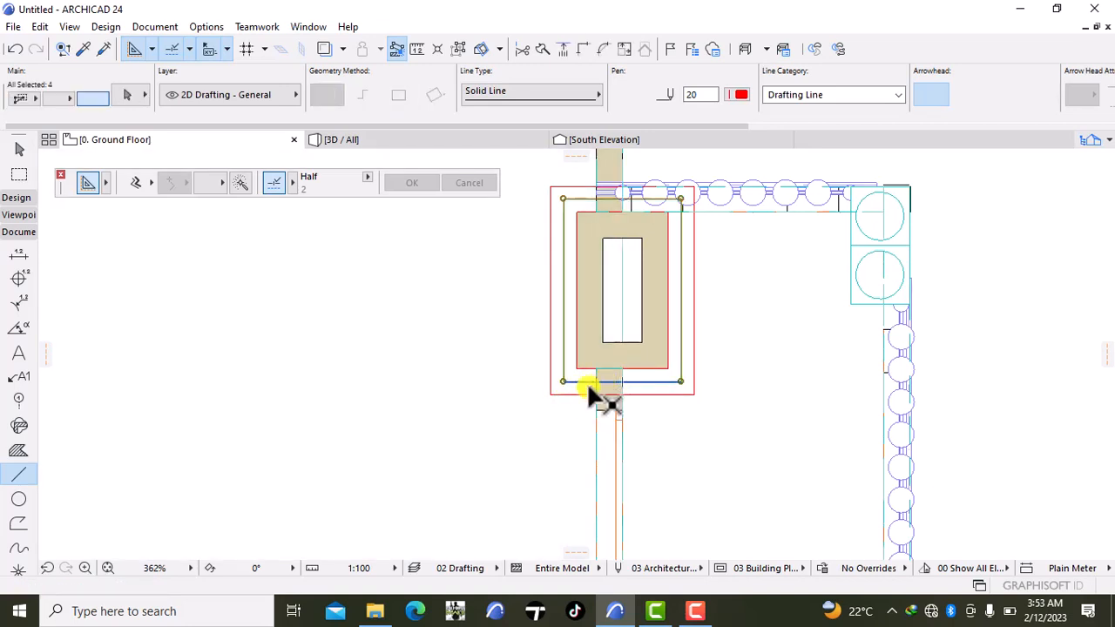
key(Escape)
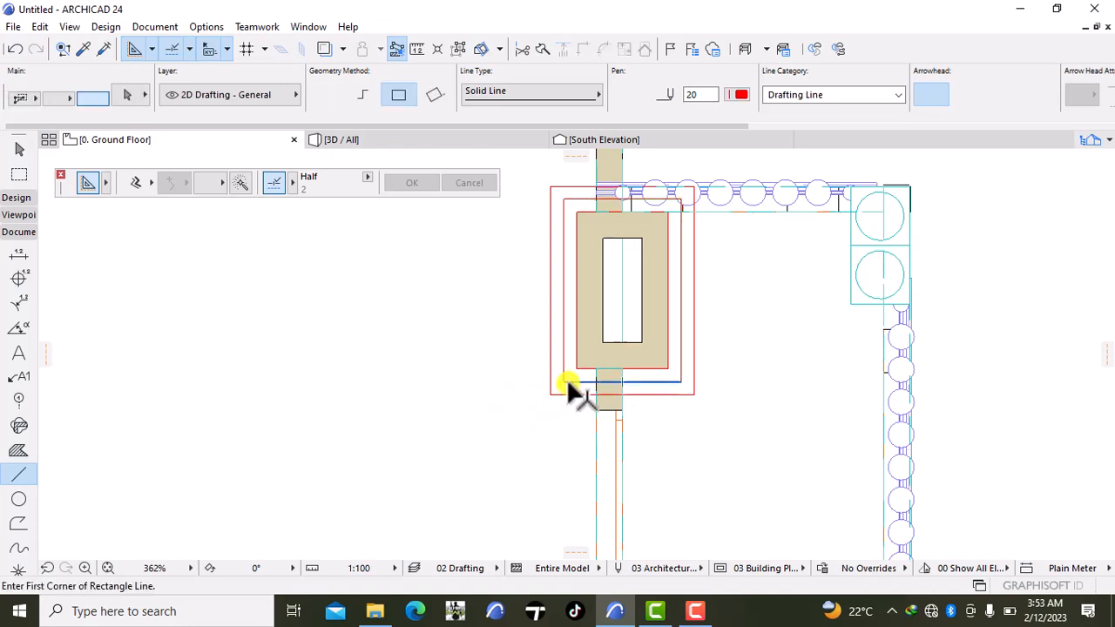
shift+click(566, 378)
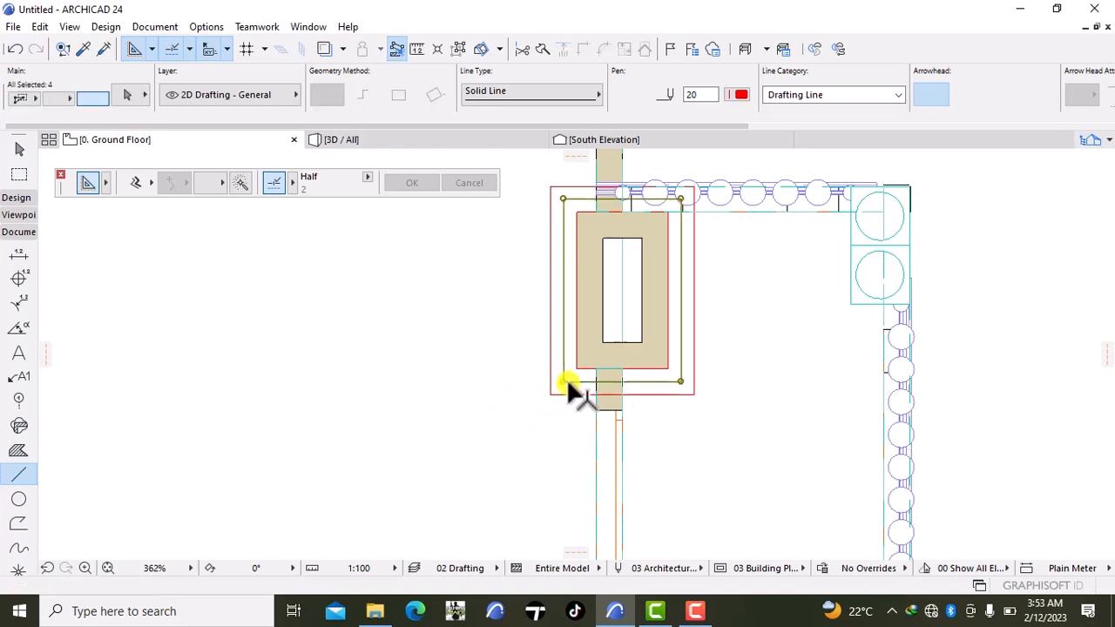
key(Escape)
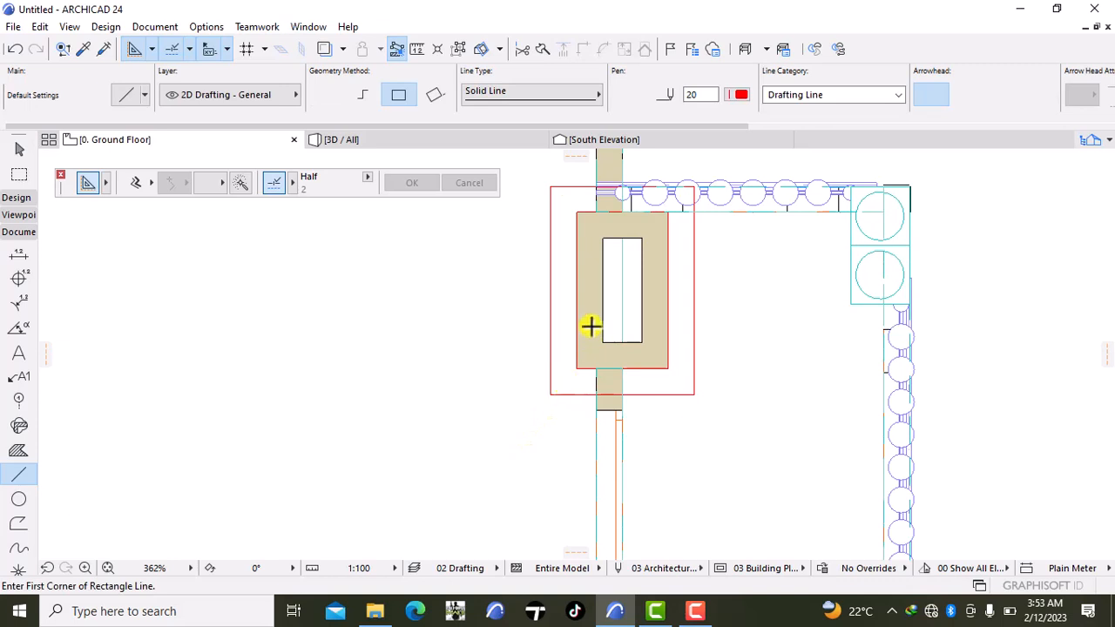
scroll(590, 325, up, 2)
scroll(590, 325, down, 2)
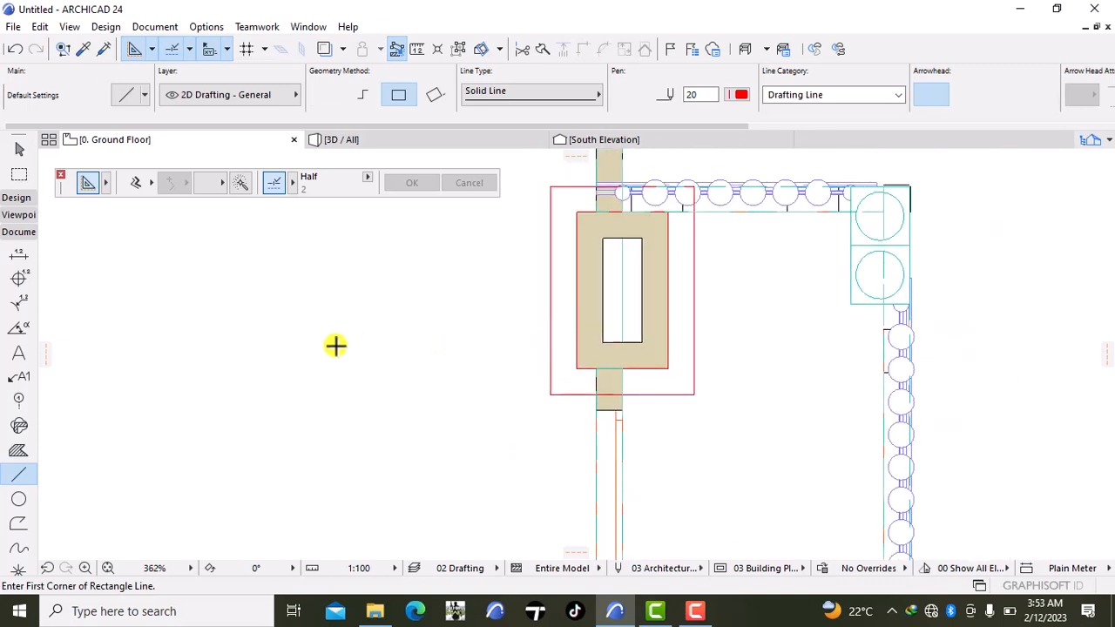
- Create a slab from the outermost offset rectangle using the Slab tool and Magic Wand
click(14, 198)
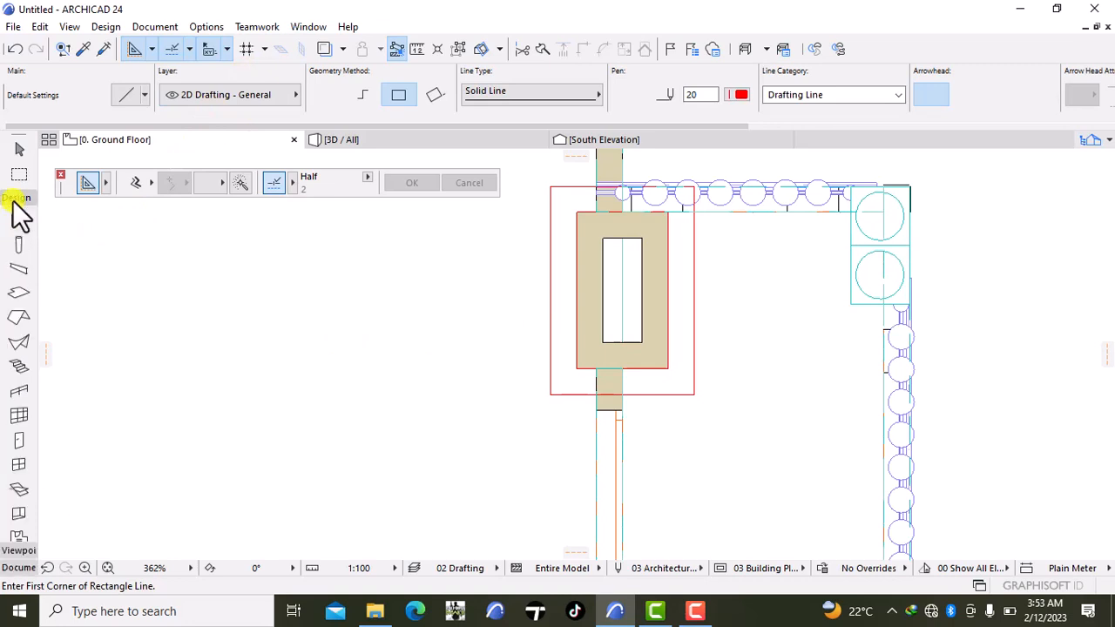
click(16, 297)
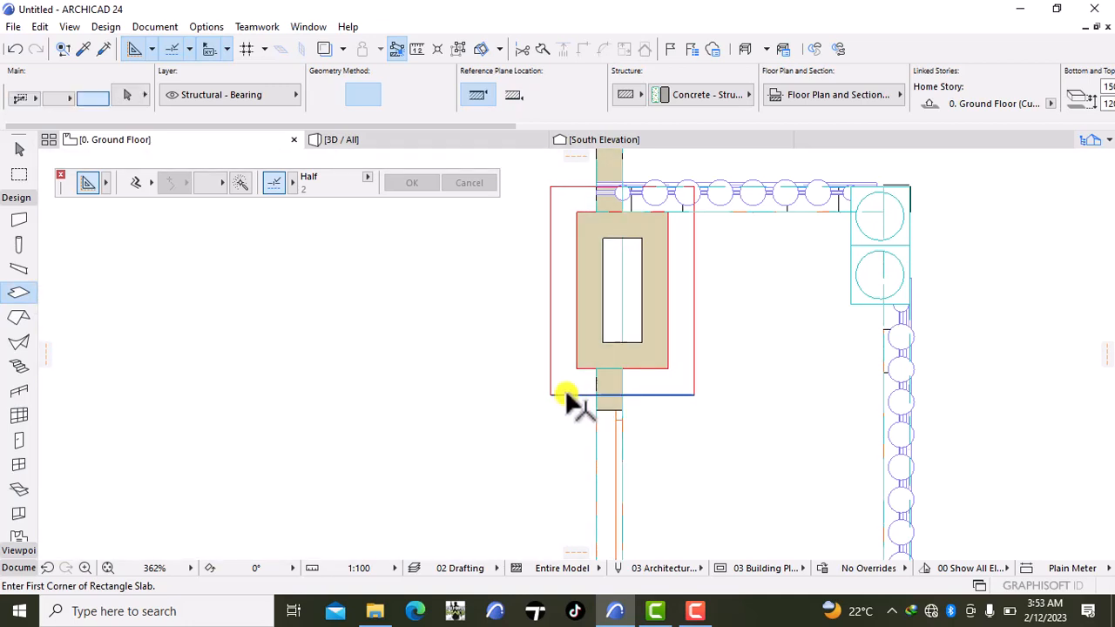
shift+click(565, 395)
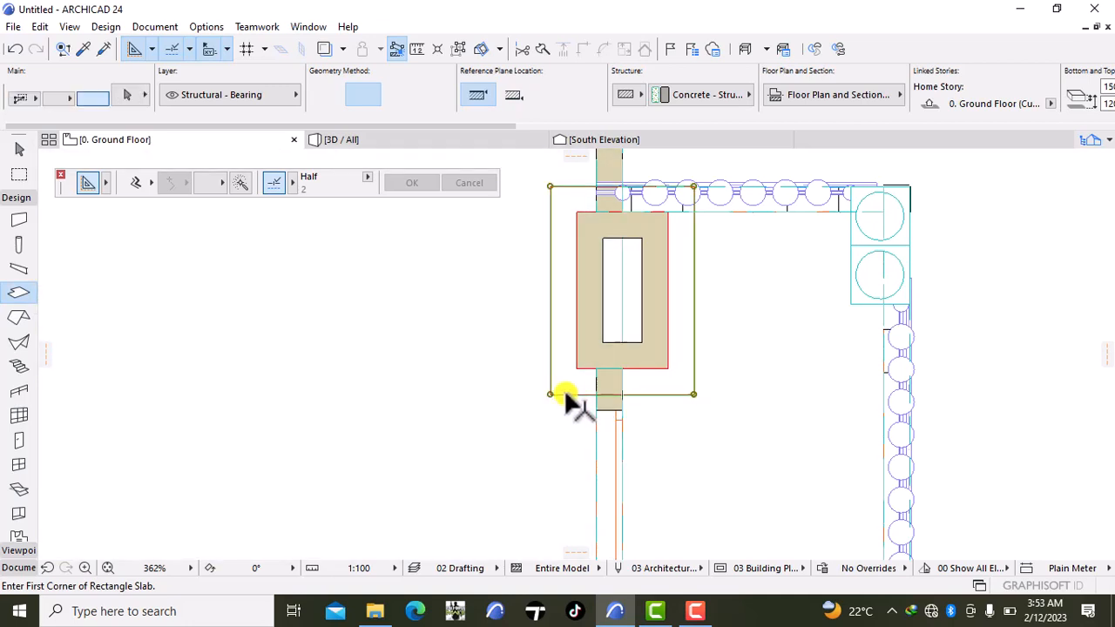
click(241, 182)
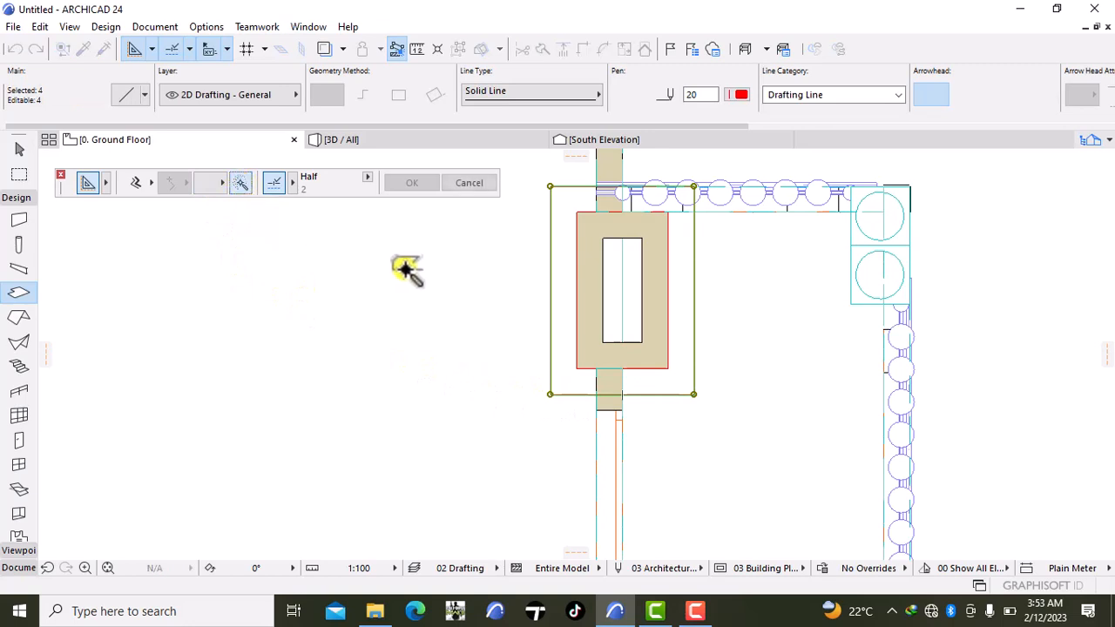
click(563, 301)
- Rebuild the 3D view, examine the chimney cap from several sides, and return to the ground floor plan with nothing selected
click(373, 142)
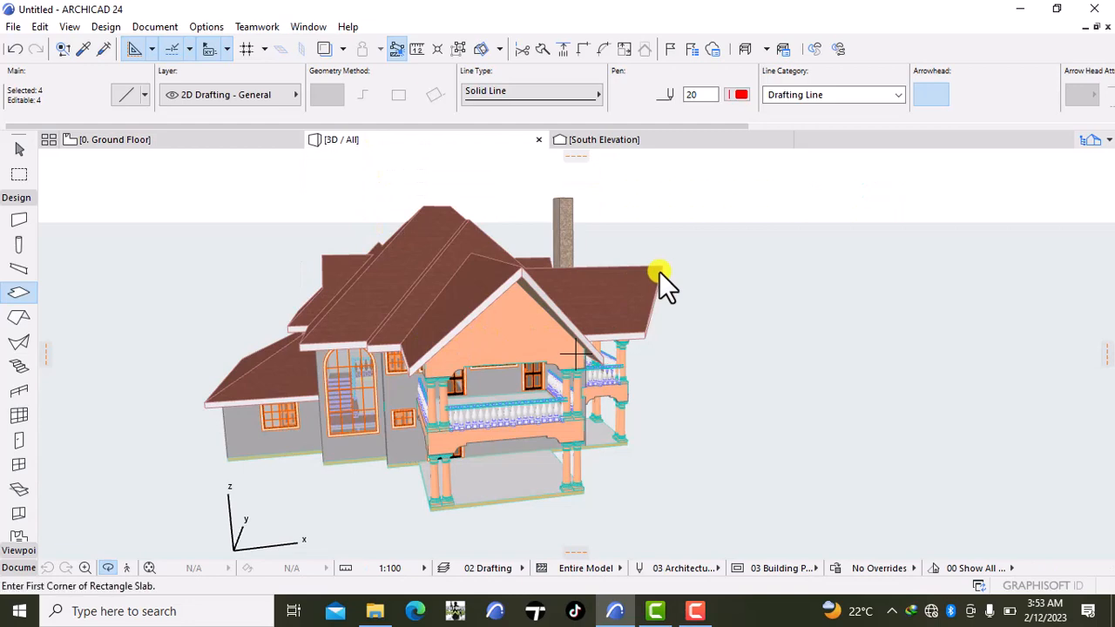
right_click(759, 265)
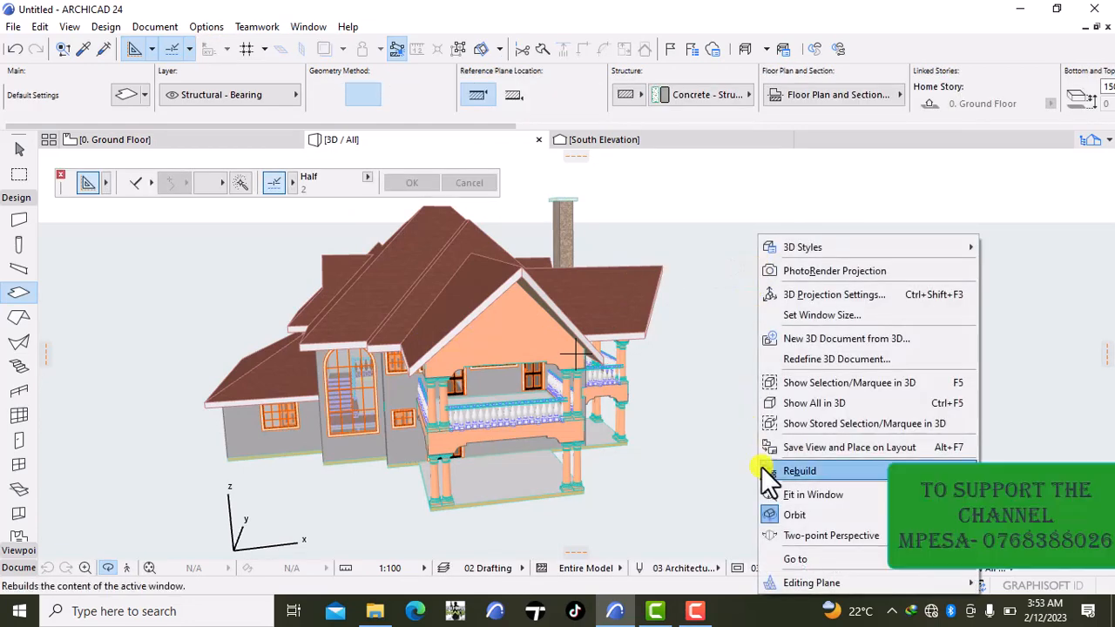
click(732, 510)
drag(824, 392, 359, 374)
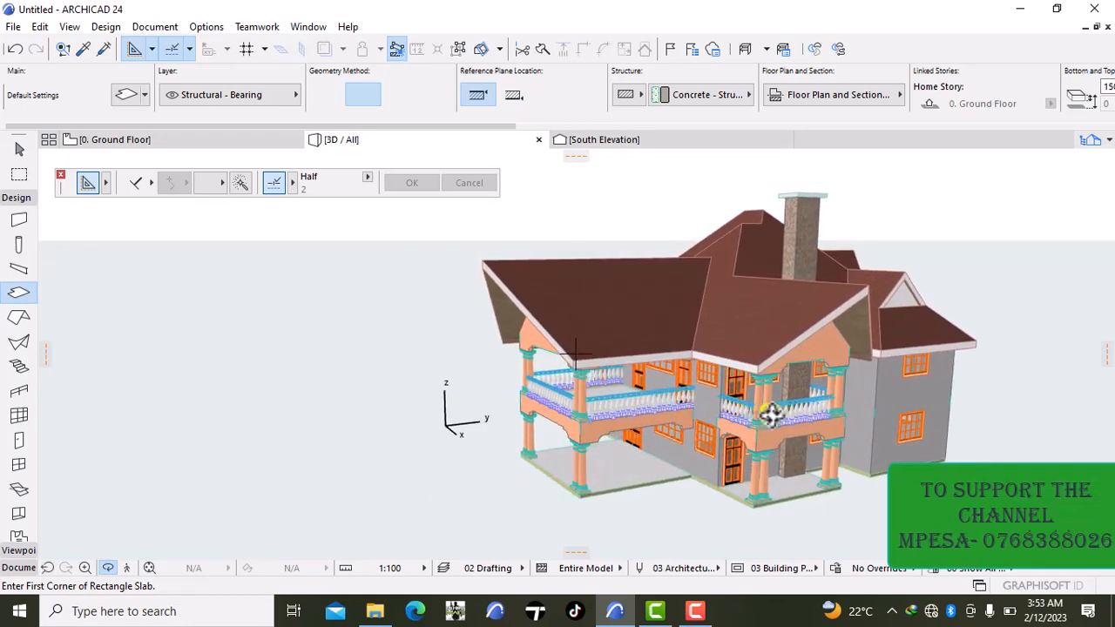
drag(885, 401, 615, 386)
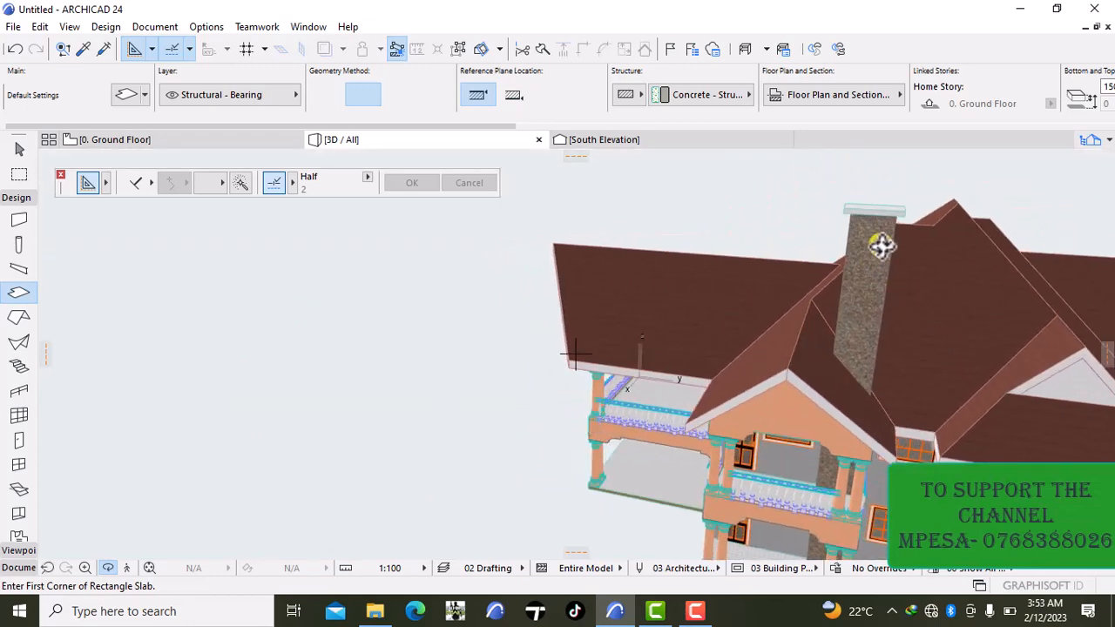
click(144, 141)
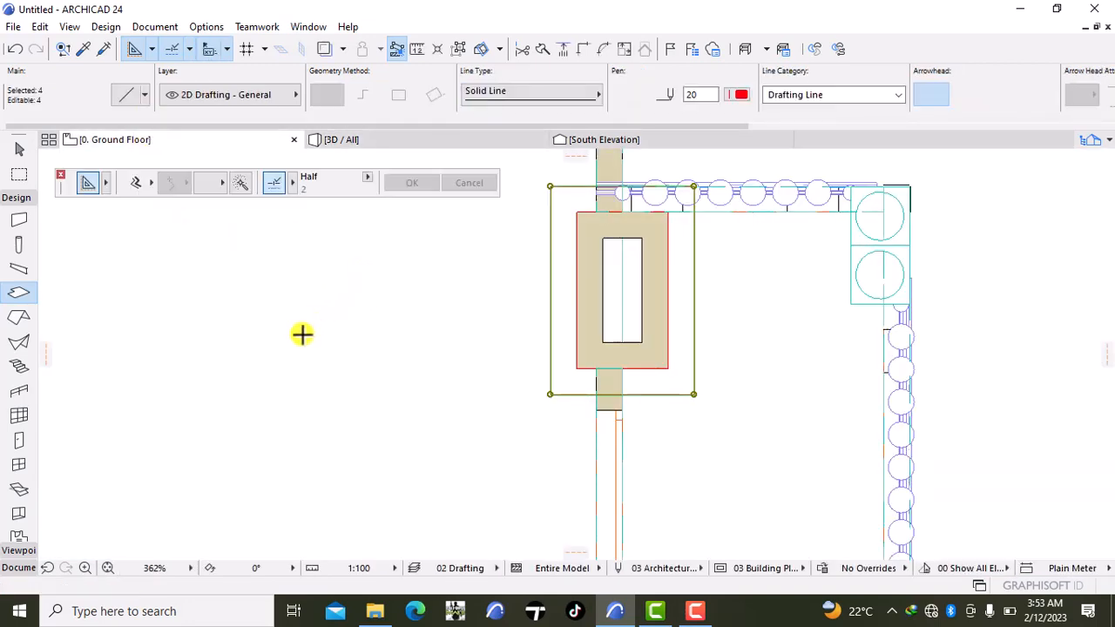
key(Escape)
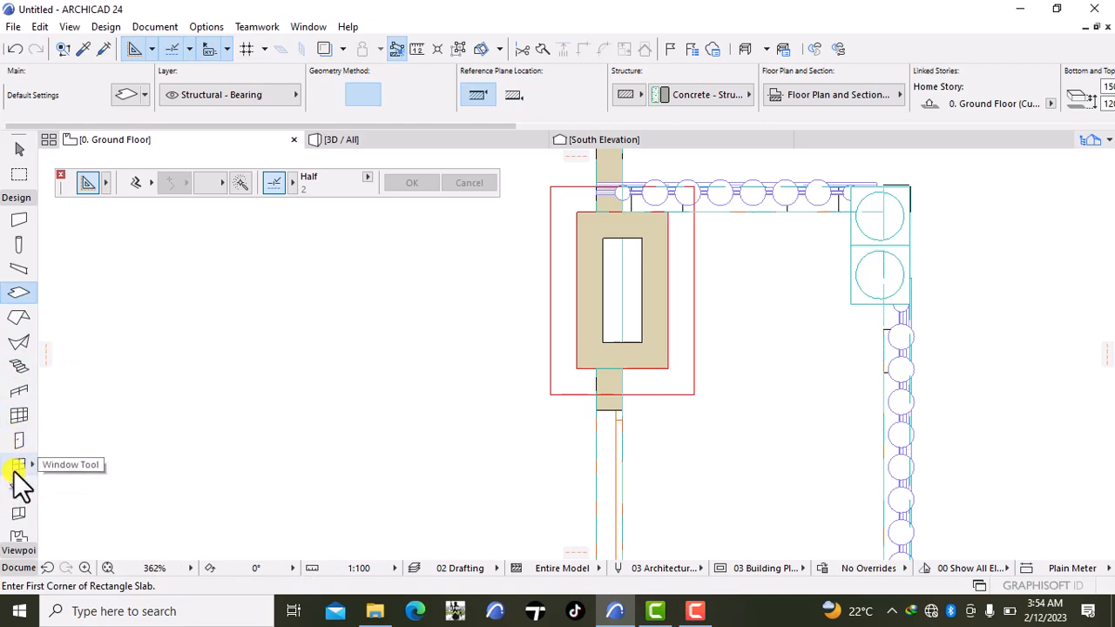
- Open the default settings of the Window tool and search the library for "empty"
click(19, 471)
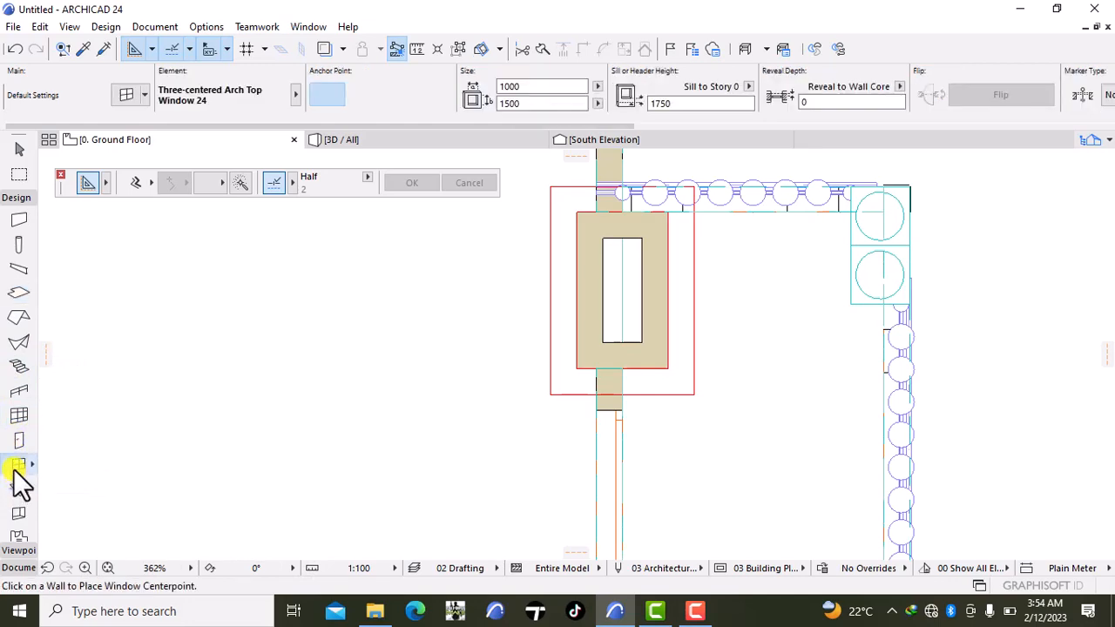
double_click(15, 470)
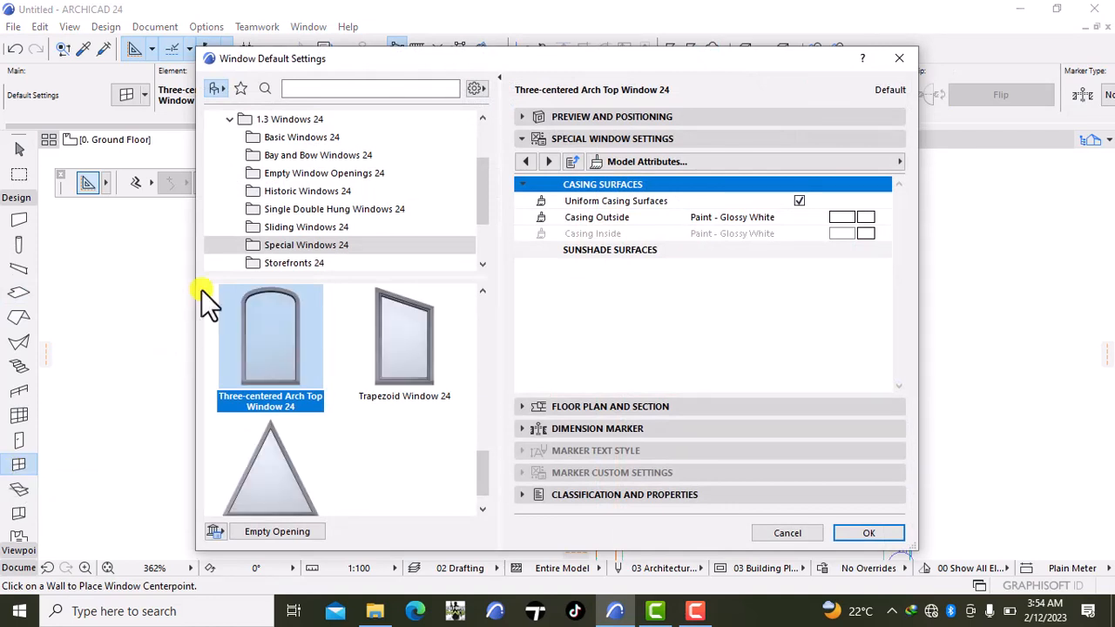
click(305, 87)
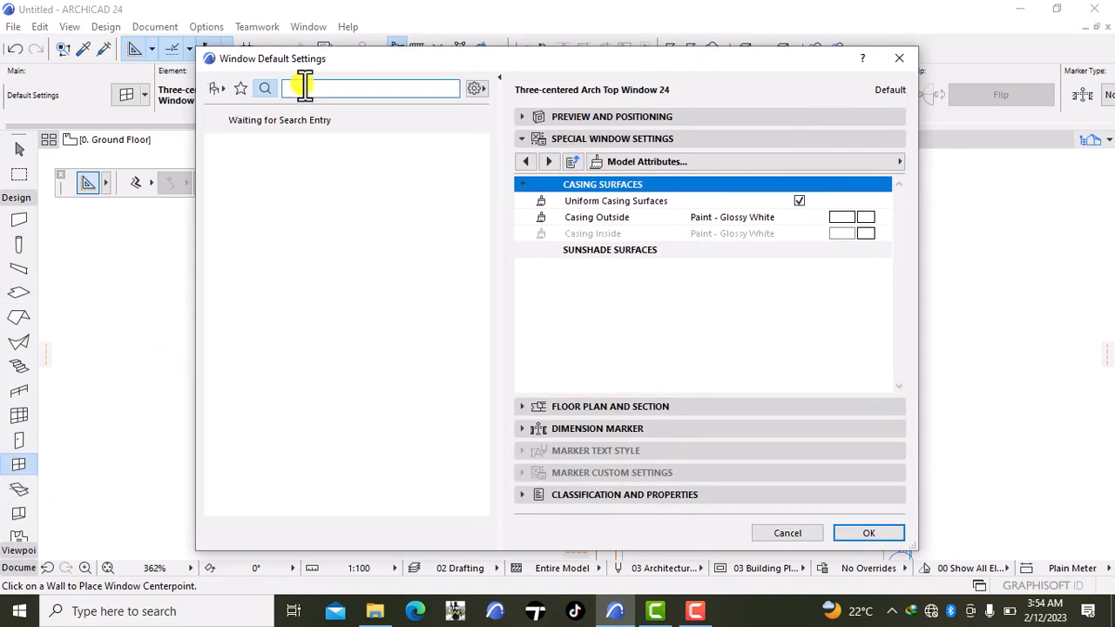
text(en)
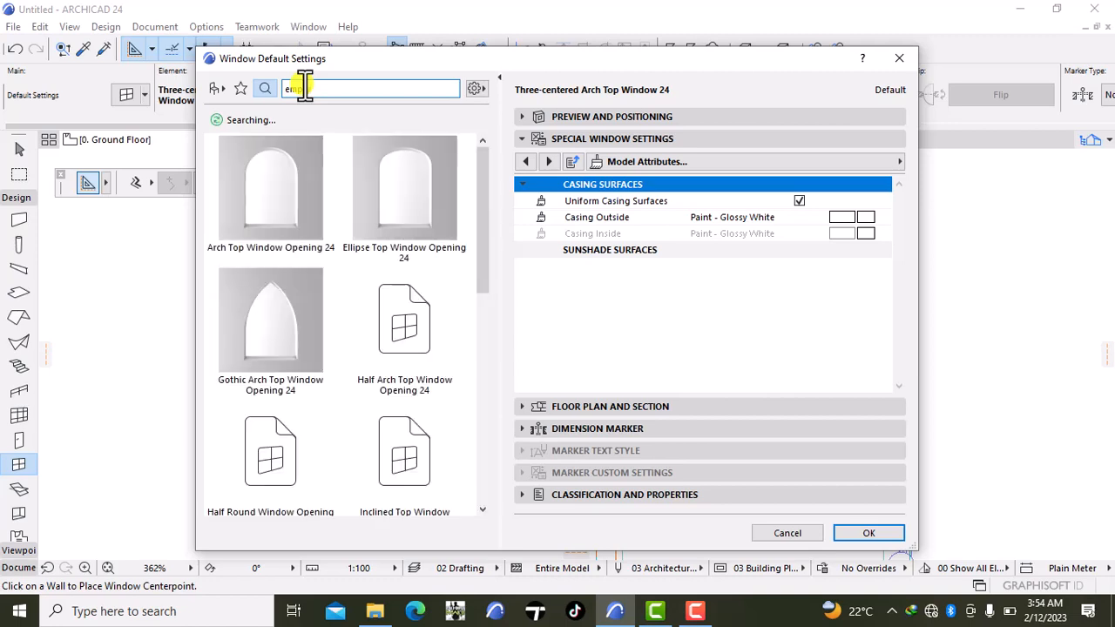
text(pty)
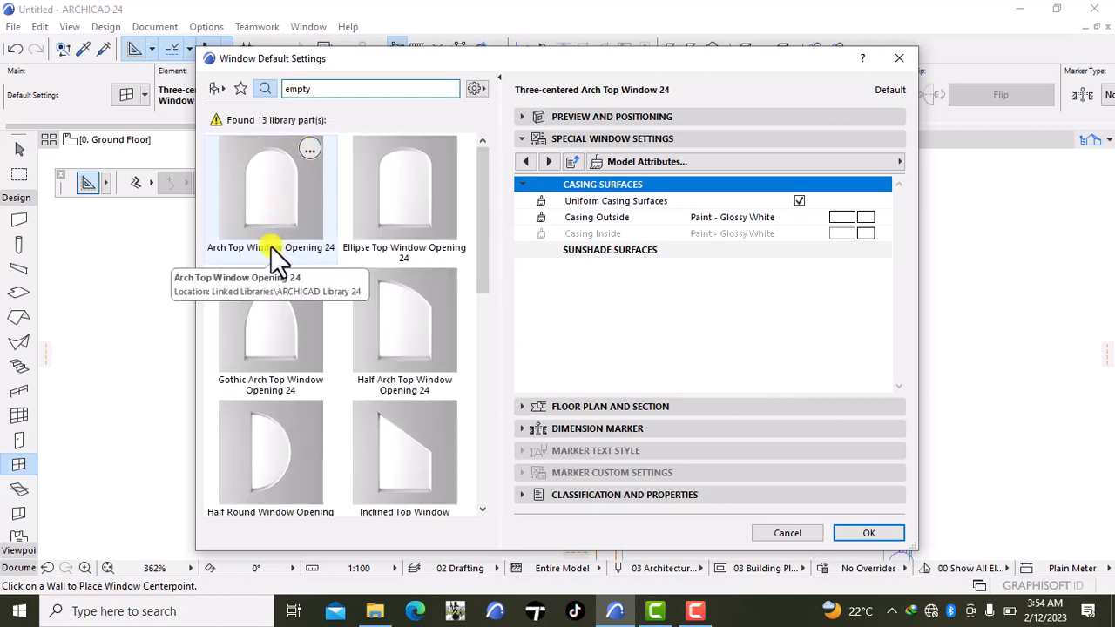
- Choose Ellipse Top Window Opening 24, set its width to 500, and try different heights
click(436, 224)
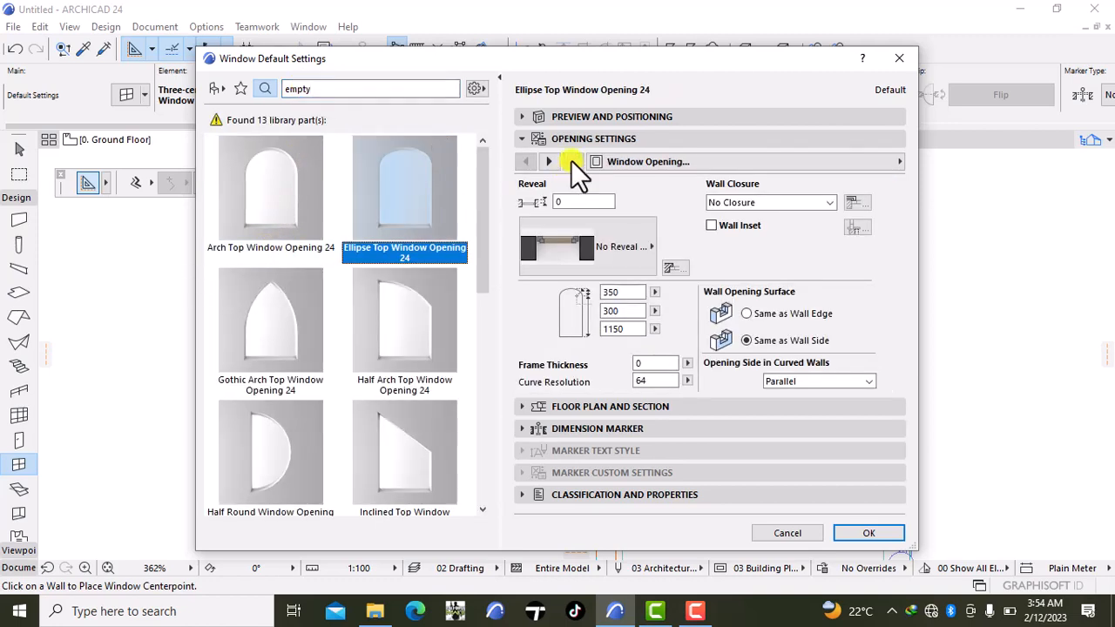
click(598, 114)
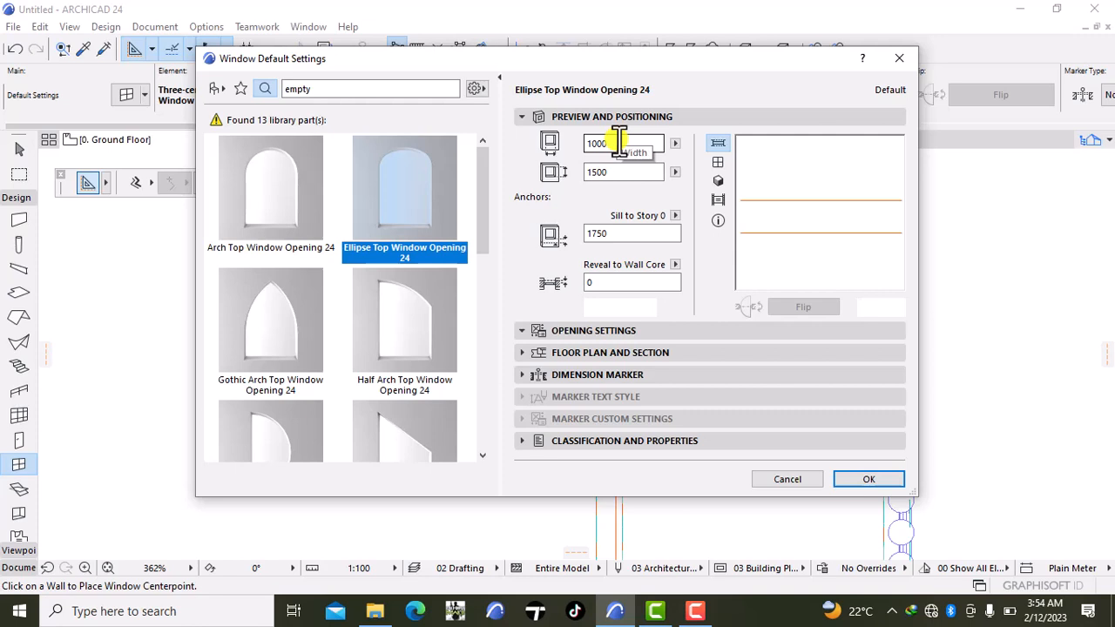
click(619, 142)
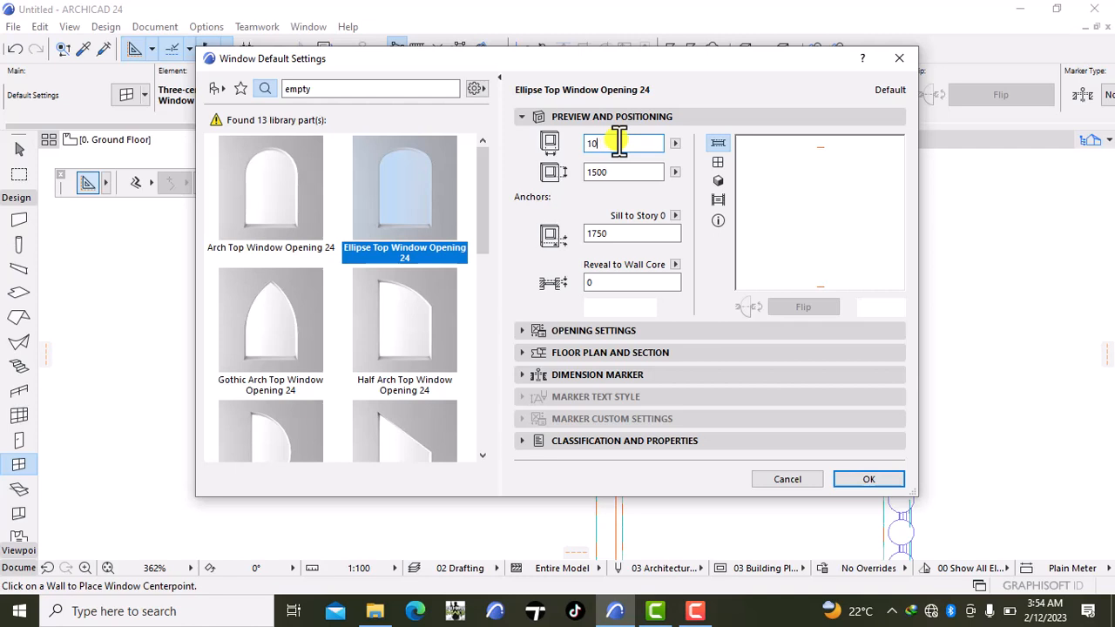
key(BackSpace)
key(BackSpace)
text(500)
click(620, 177)
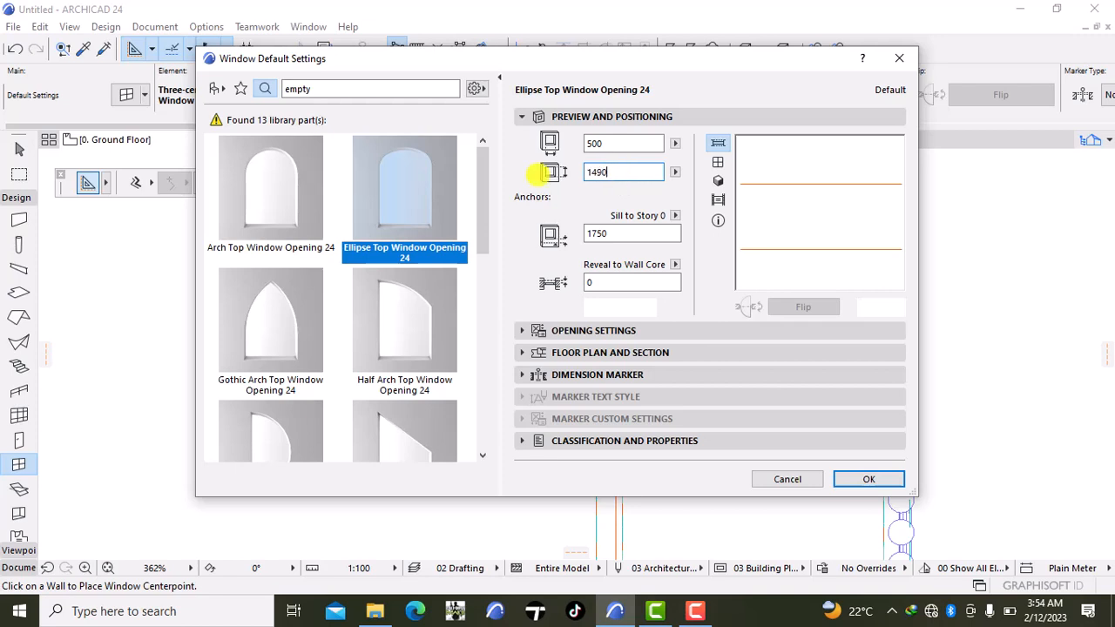
key(BackSpace)
key(BackSpace)
key(BackSpace)
key(BackSpace)
text(500)
key(BackSpace)
key(BackSpace)
key(BackSpace)
text(1460)
- Choose Arch Top Window Opening 24 and set both its width and height to 500
click(240, 208)
click(630, 145)
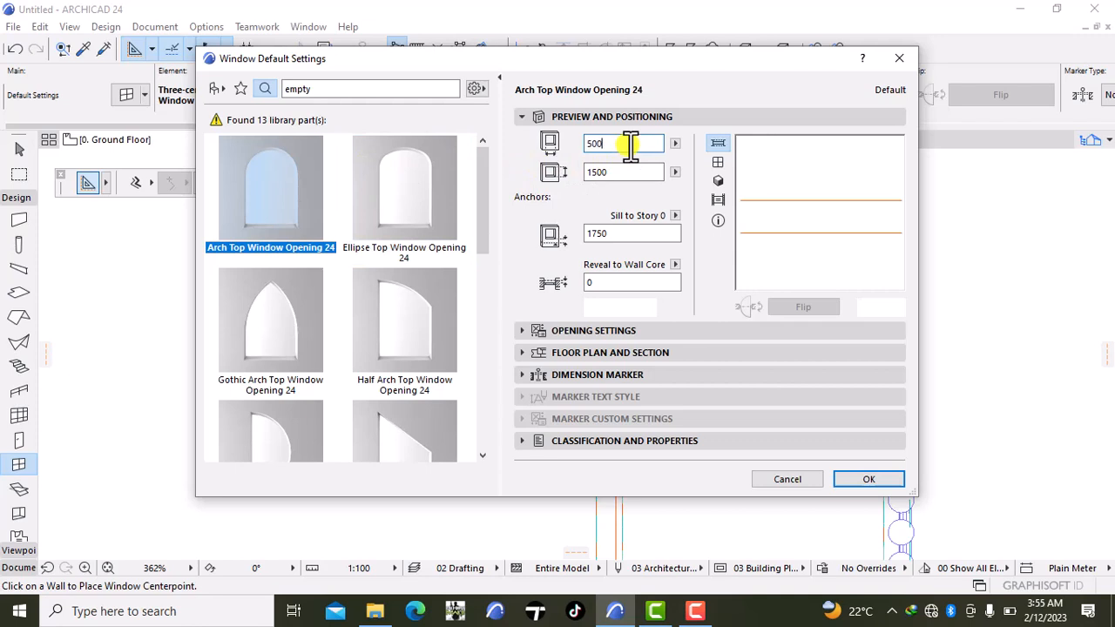
click(636, 173)
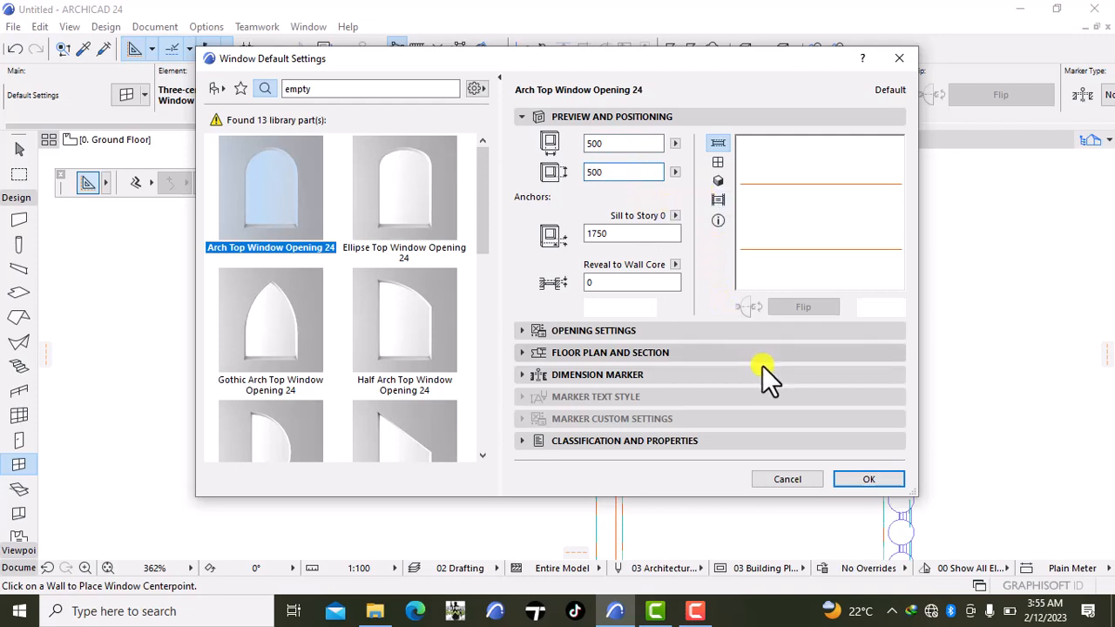
click(863, 478)
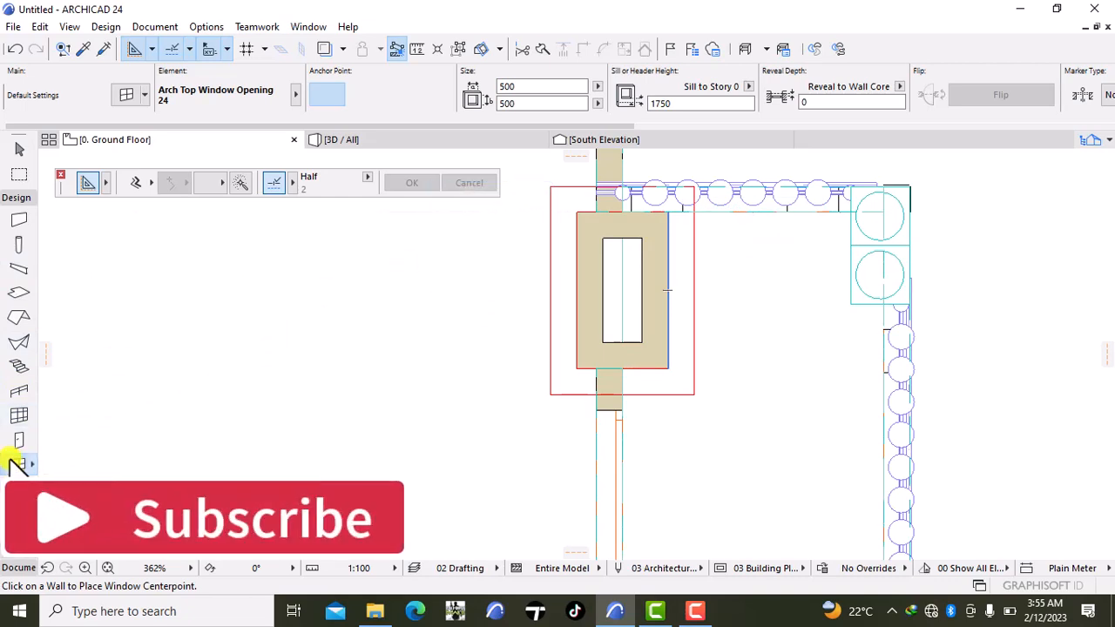
- Reduce the default arch top window opening to a width of 300 and a height of 300
double_click(29, 441)
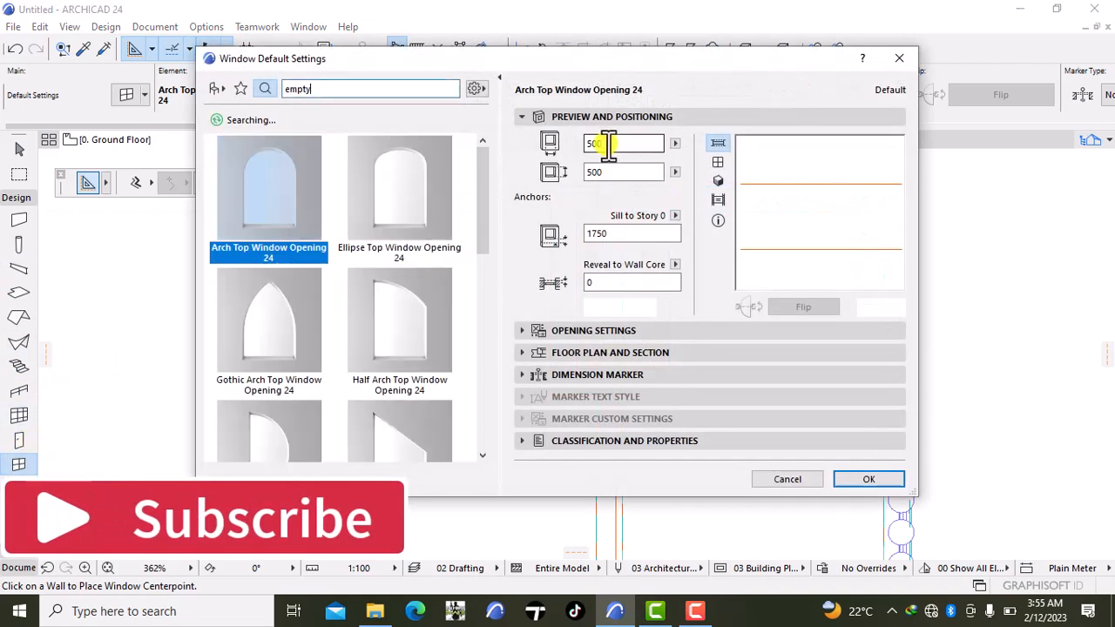
key(BackSpace)
key(BackSpace)
key(BackSpace)
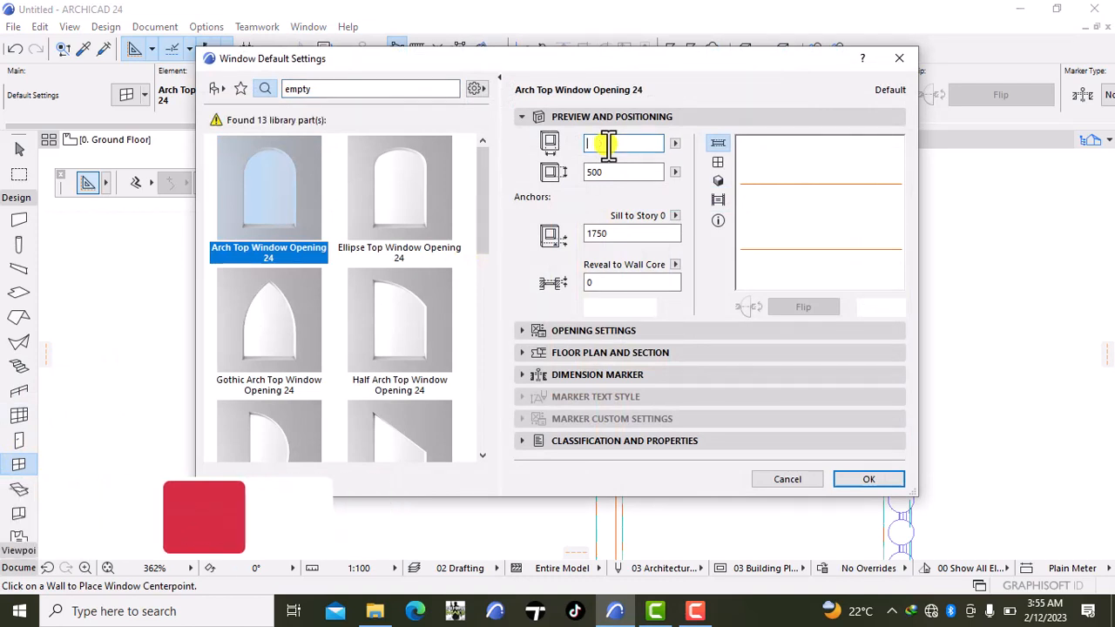
text(300)
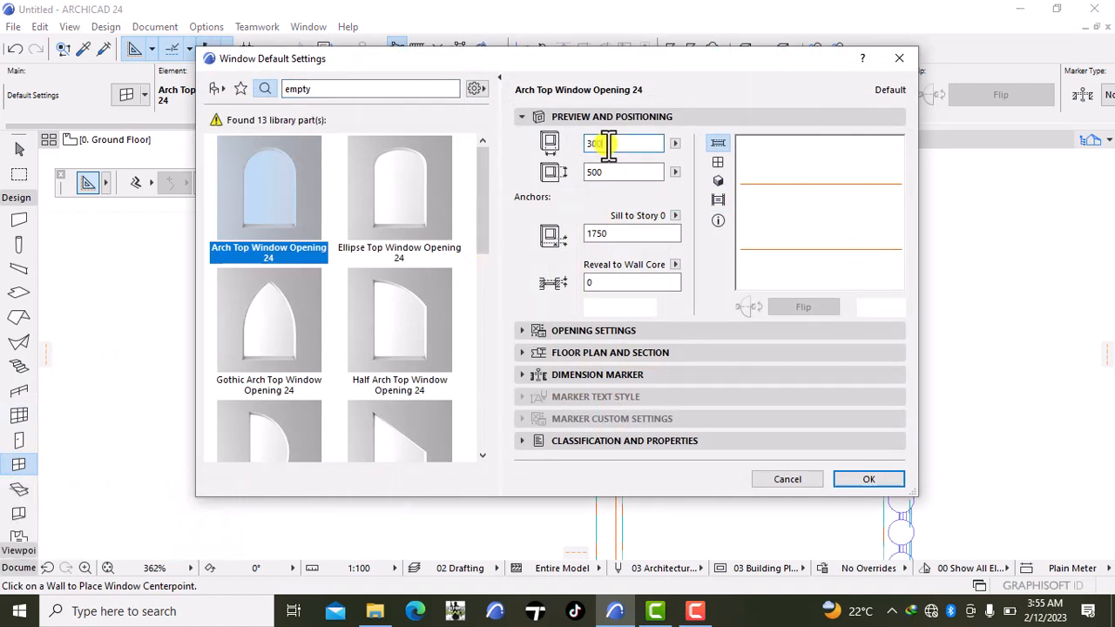
click(612, 172)
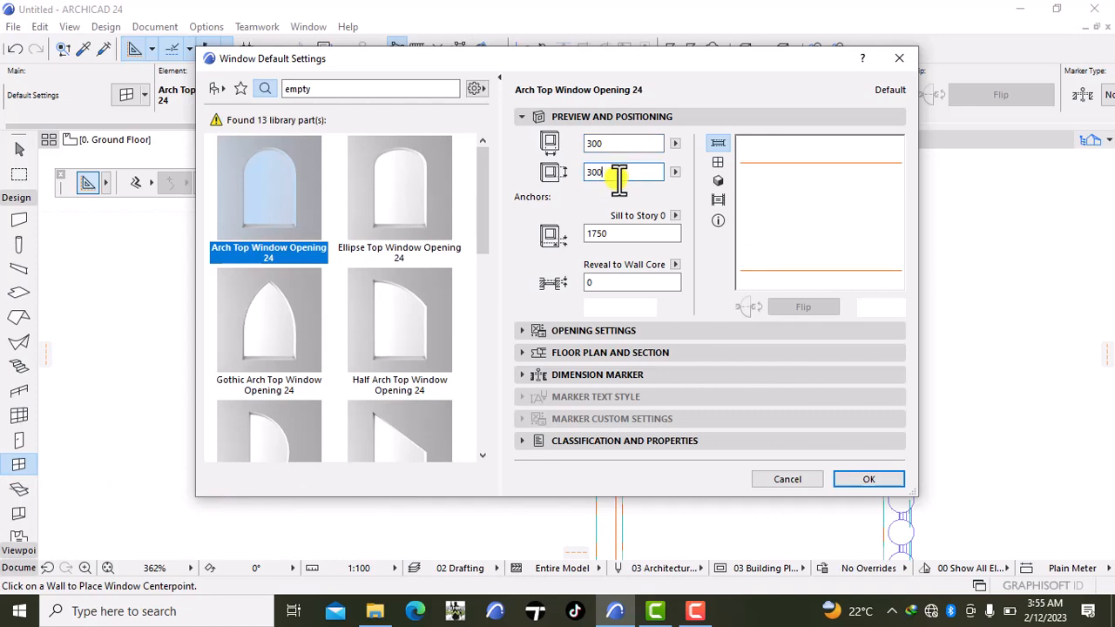
click(870, 479)
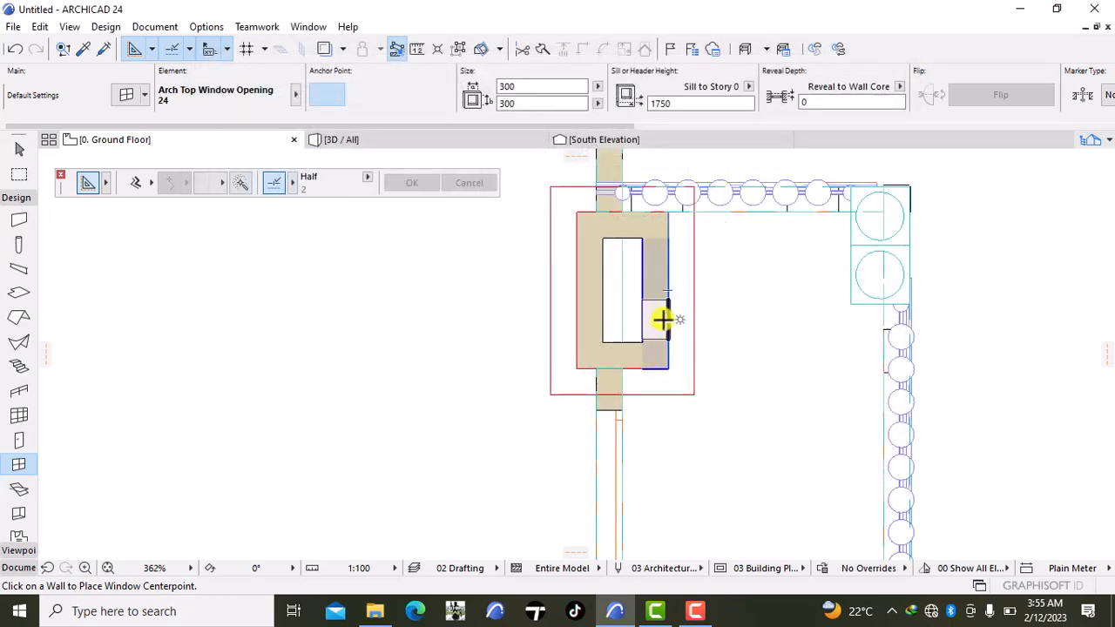
click(664, 320)
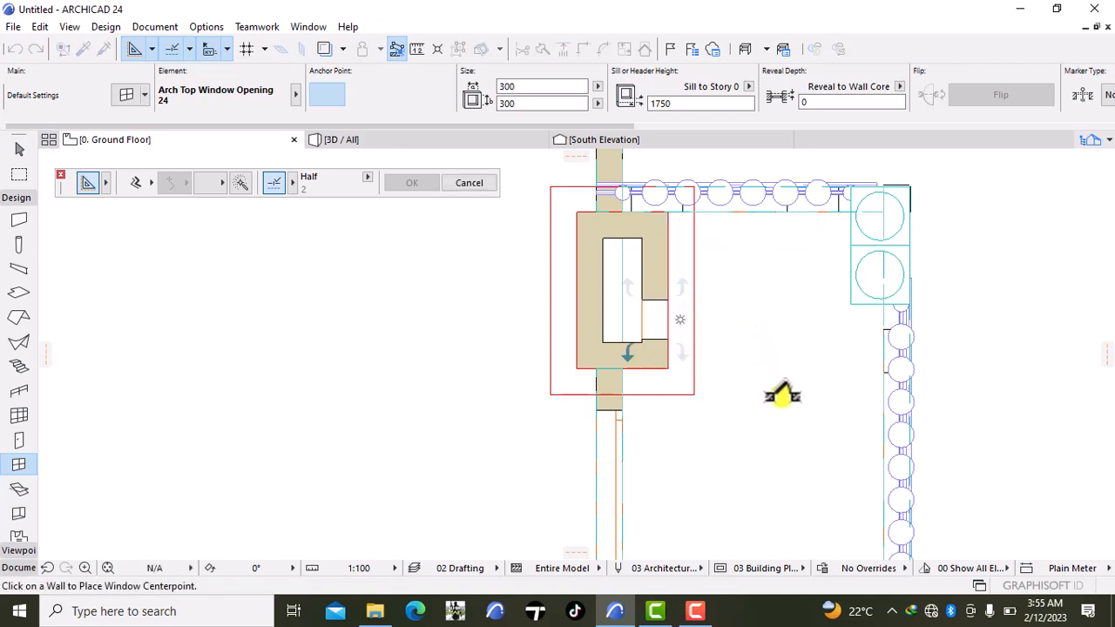
click(664, 254)
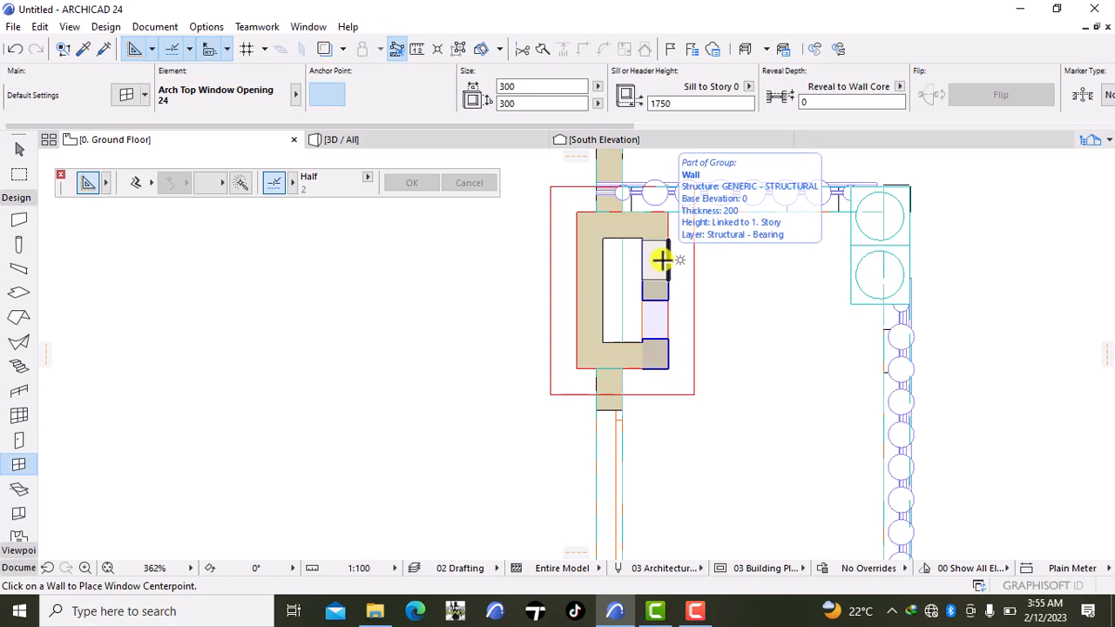
click(16, 50)
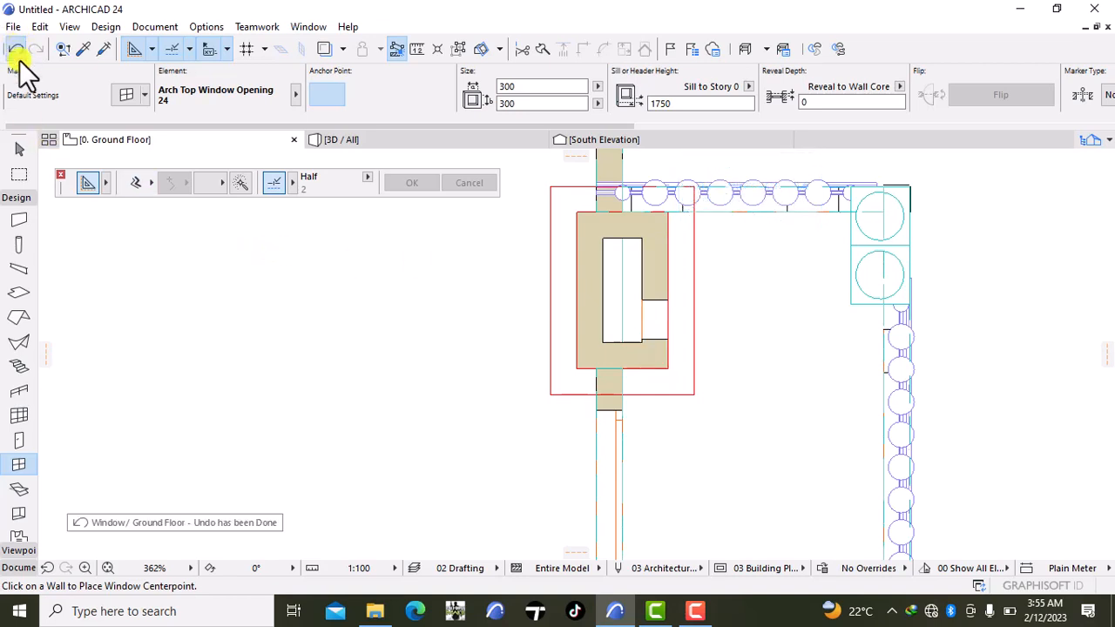
- Set the default sill height of the Arch Top Window Opening 24 to 11500 above Story 0
double_click(17, 466)
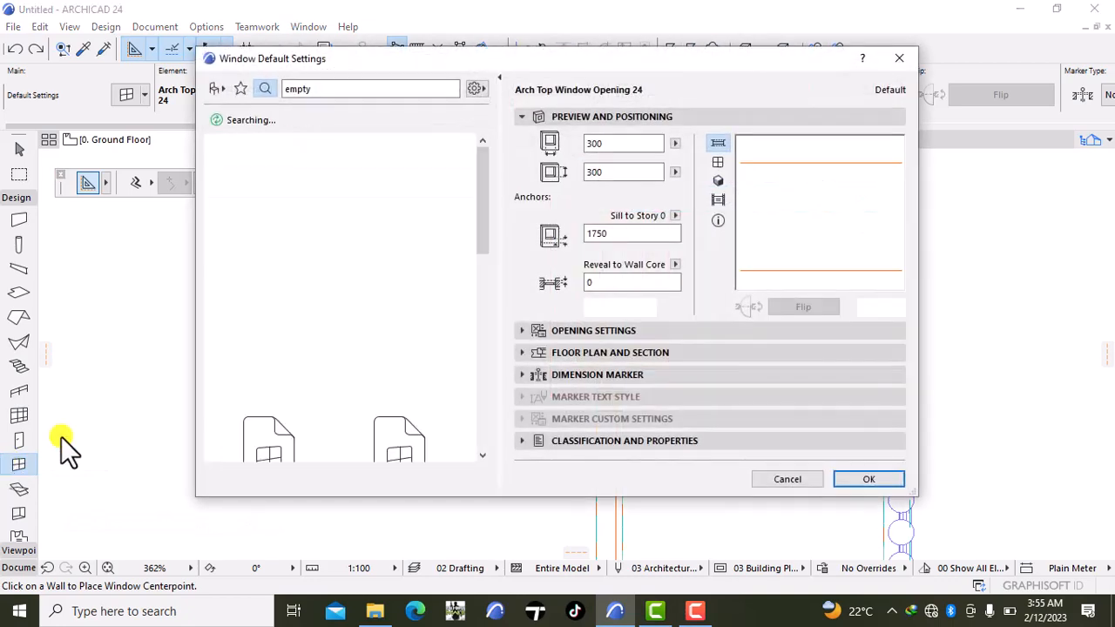
click(643, 234)
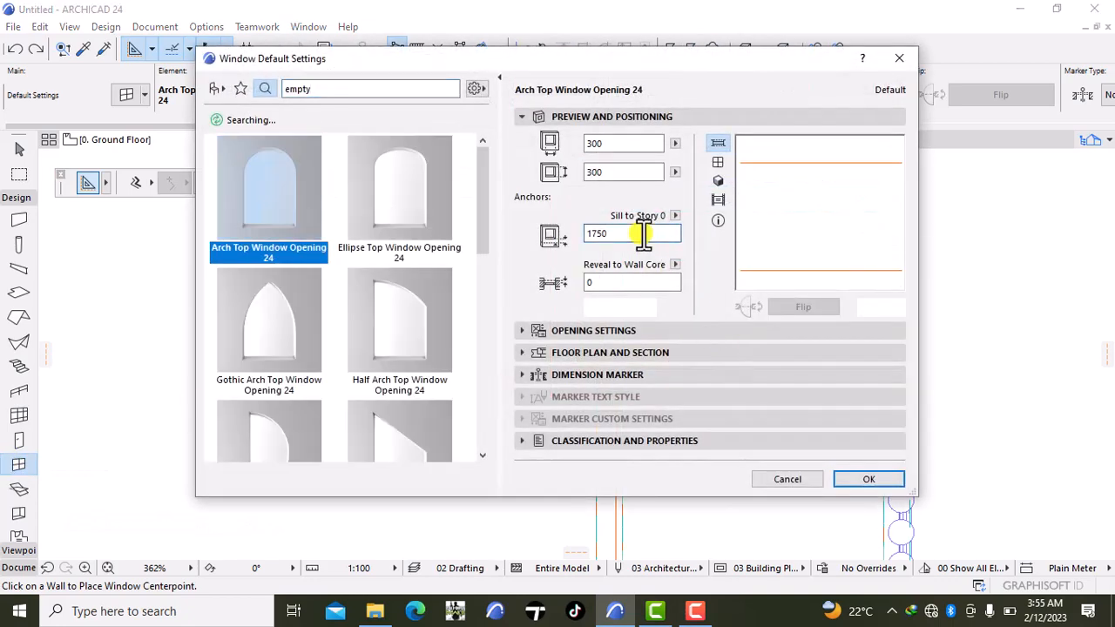
key(BackSpace)
key(BackSpace)
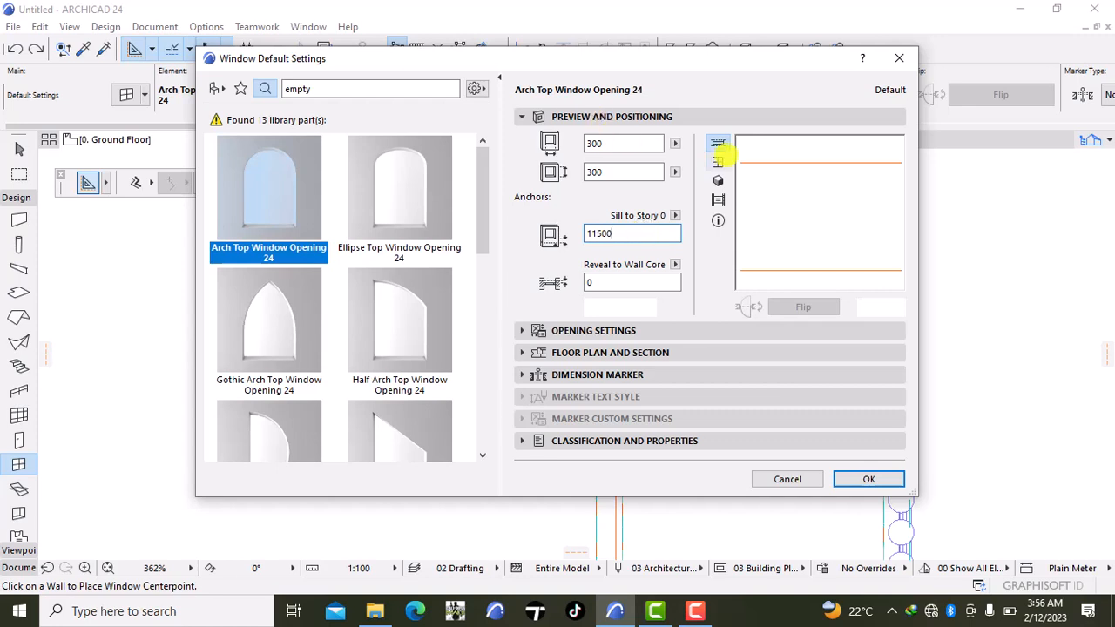
click(854, 477)
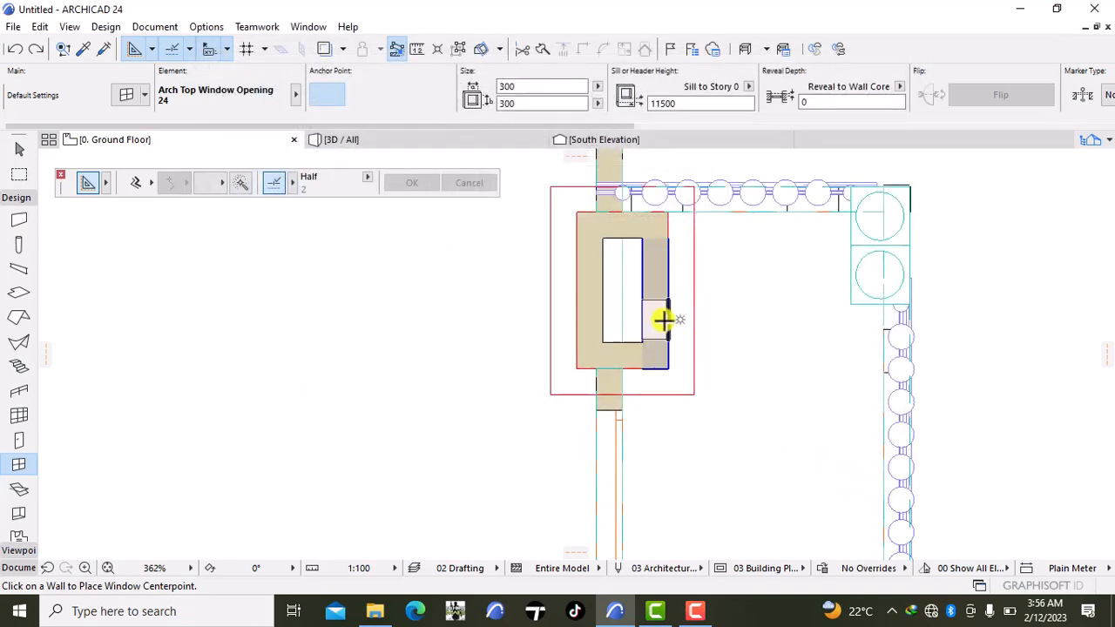
- Place two arched openings in the chimney's outer wall facing the porch and two in its opposite long wall, opening outward
click(664, 321)
click(726, 416)
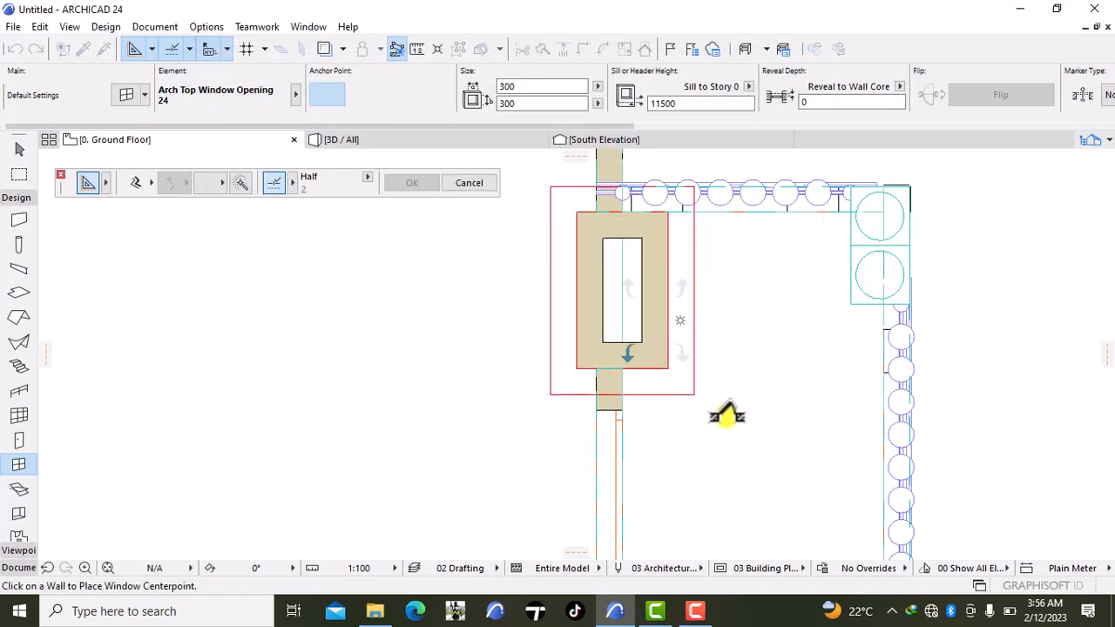
click(662, 258)
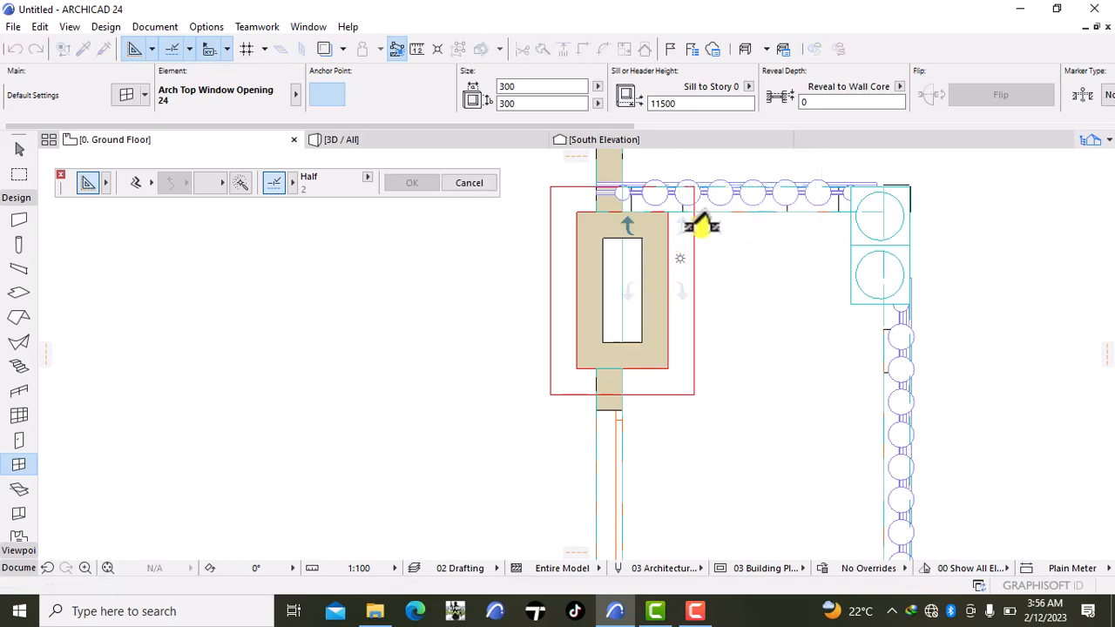
click(648, 250)
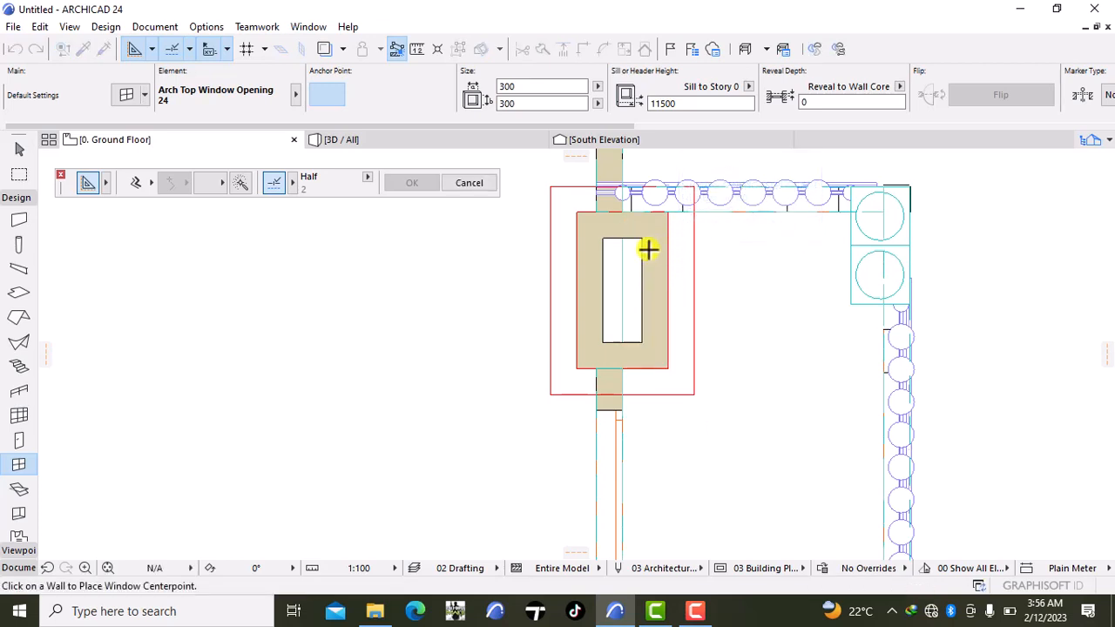
click(578, 259)
click(562, 258)
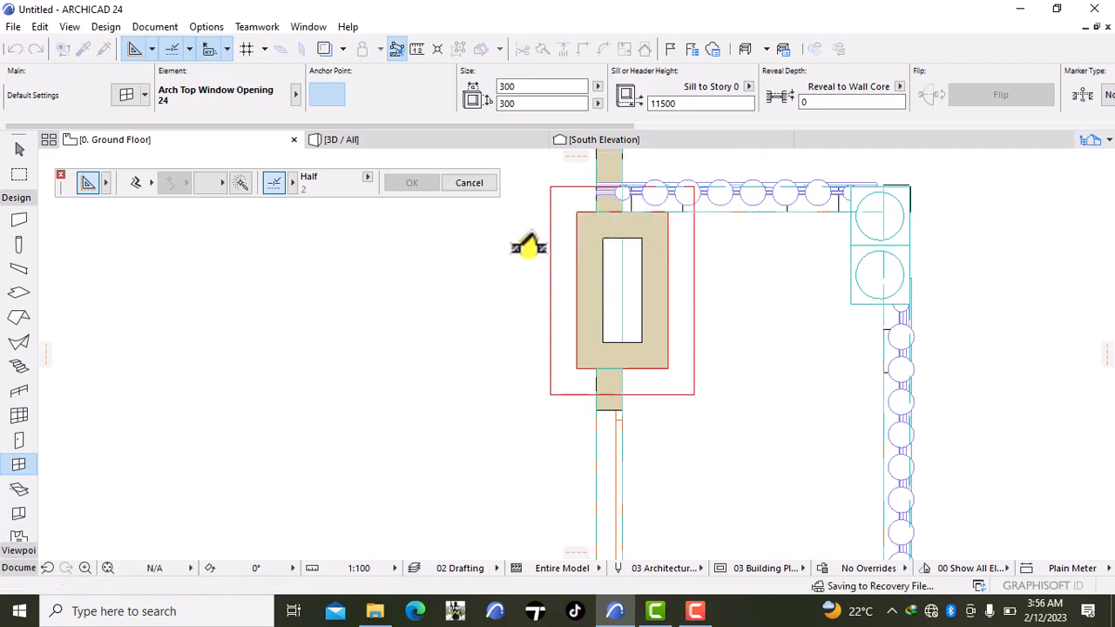
click(578, 322)
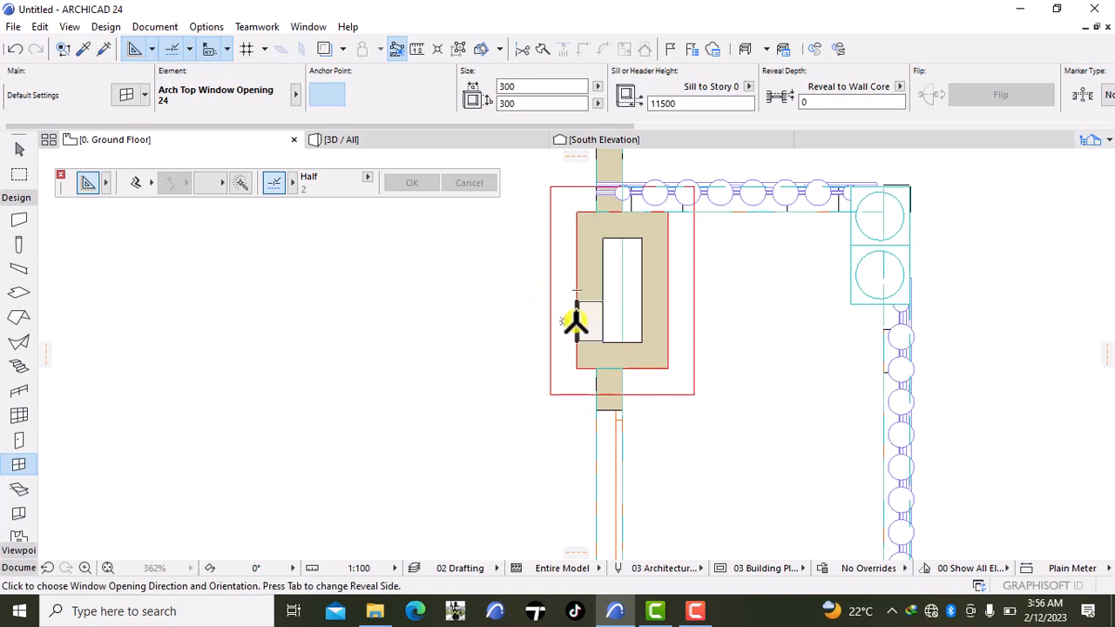
click(493, 331)
- Rebuild the 3D view and examine the chimney's arched openings and the house from several sides
click(389, 142)
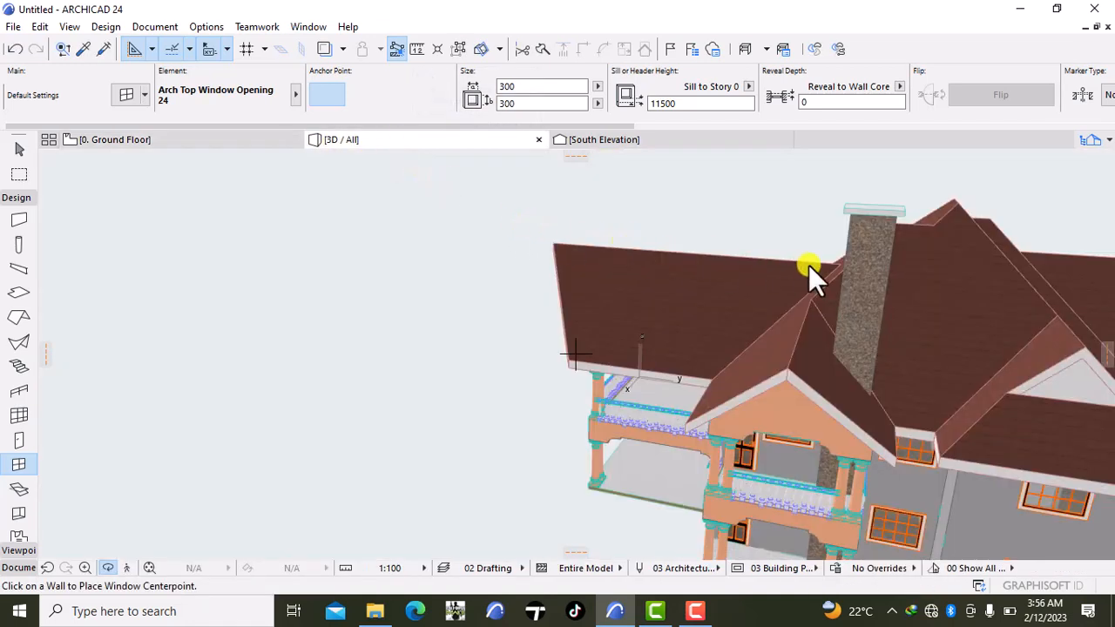
click(808, 265)
scroll(809, 265, down, 2)
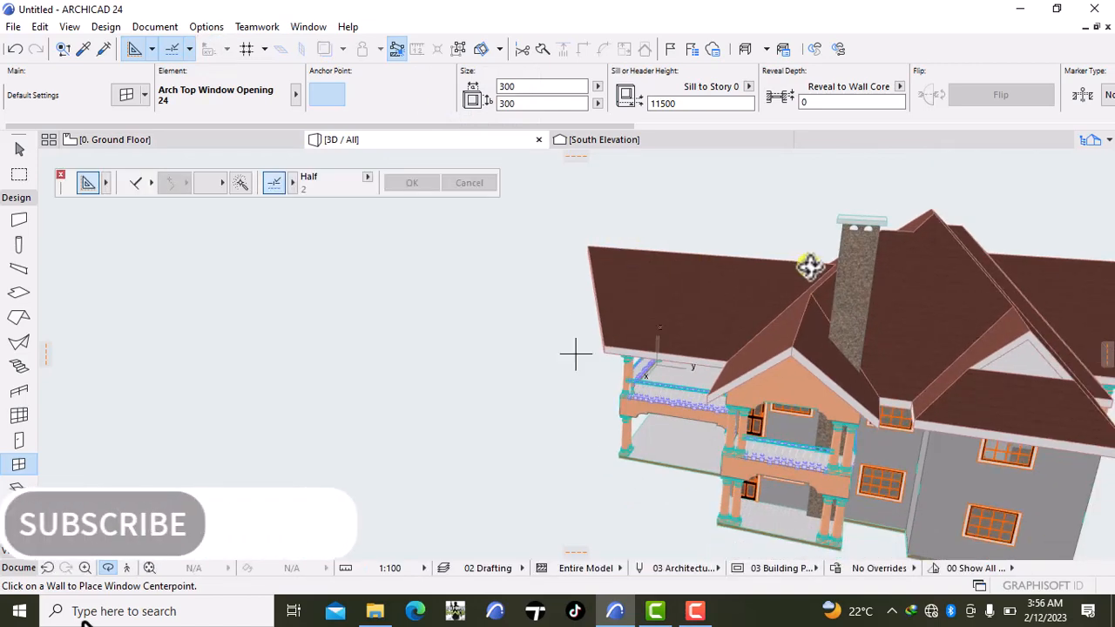
right_click(473, 296)
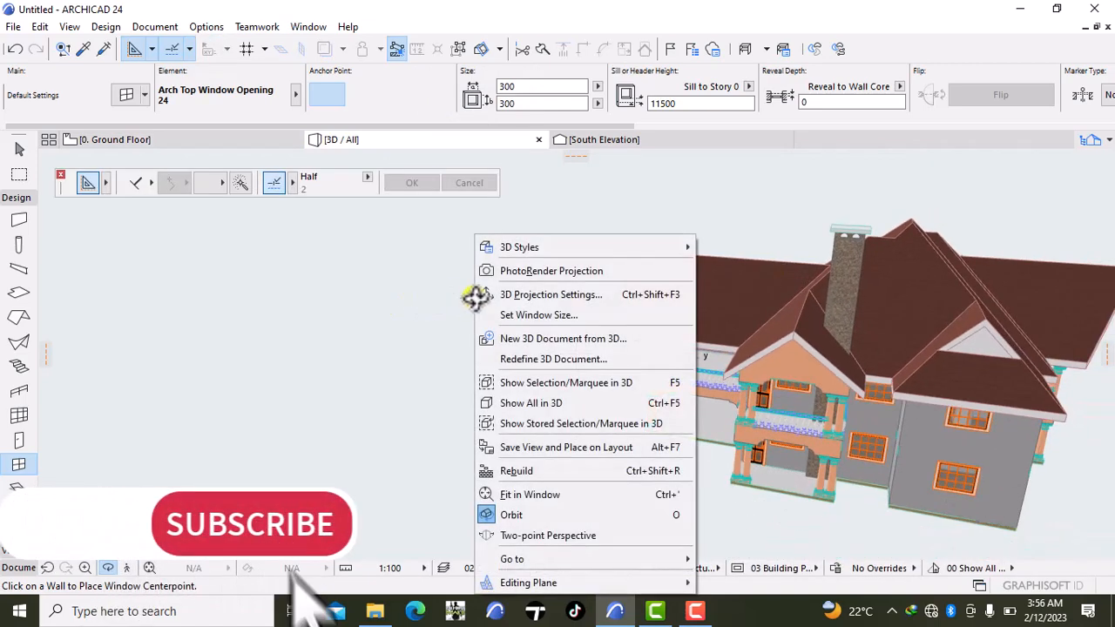
click(509, 471)
shift+middle_drag(463, 381, 609, 337)
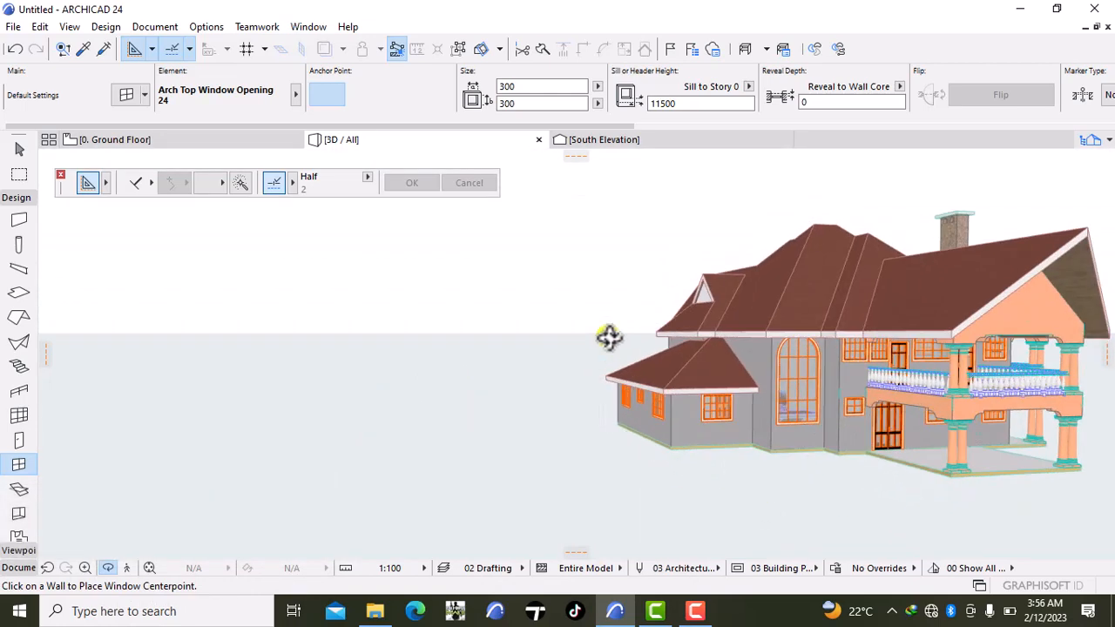
scroll(702, 336, down, 4)
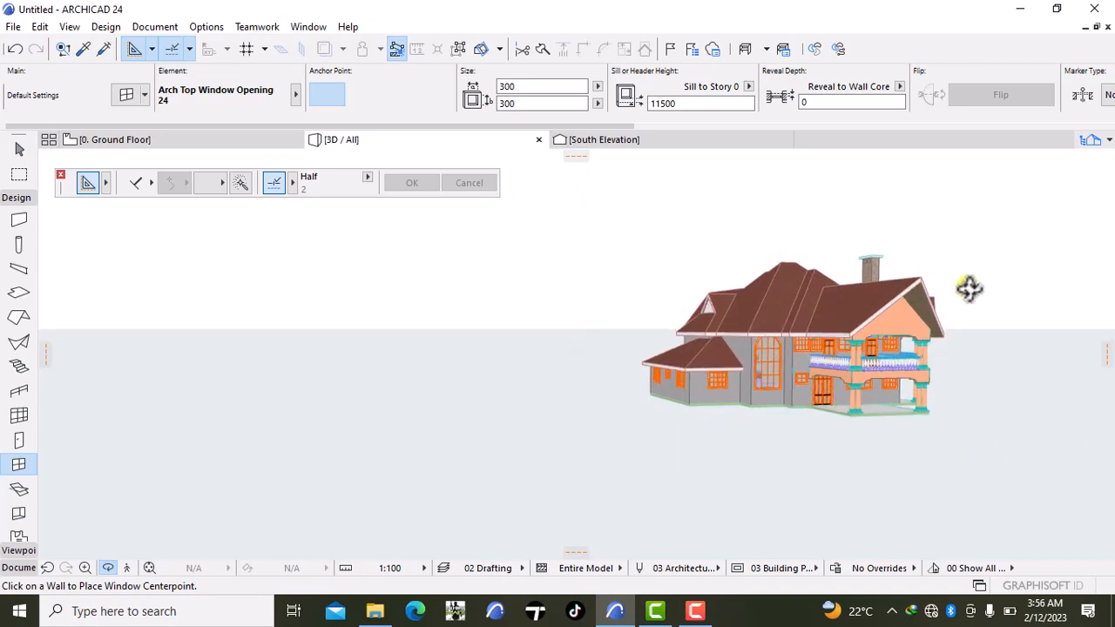
shift+middle_drag(970, 288, 600, 343)
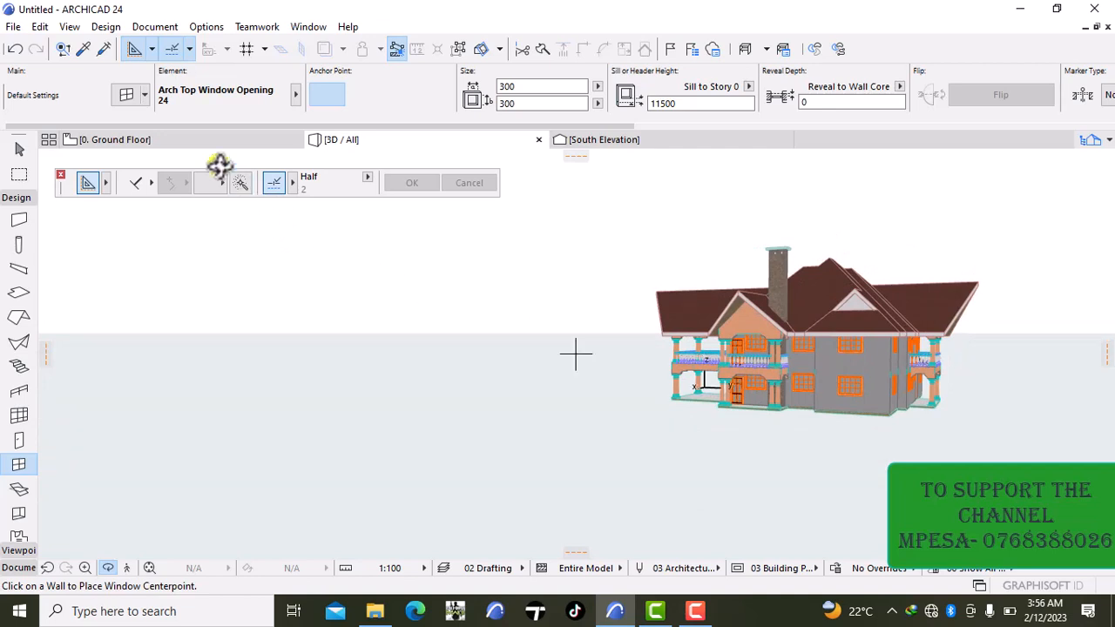
- Show the 1. Story floor plan with the whole building in view
click(177, 139)
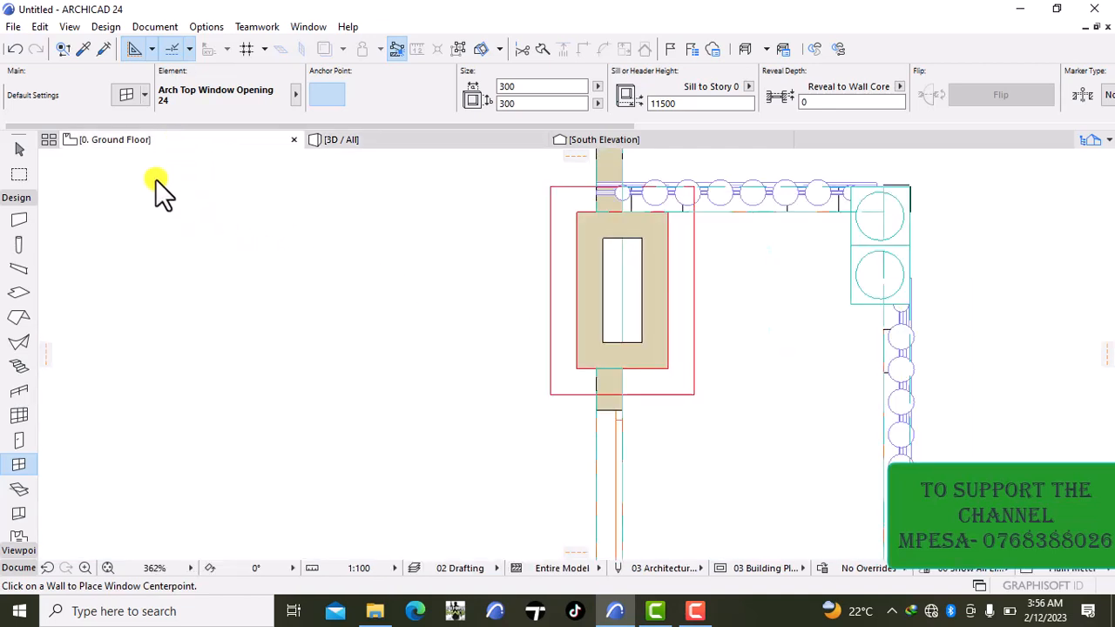
right_click(124, 143)
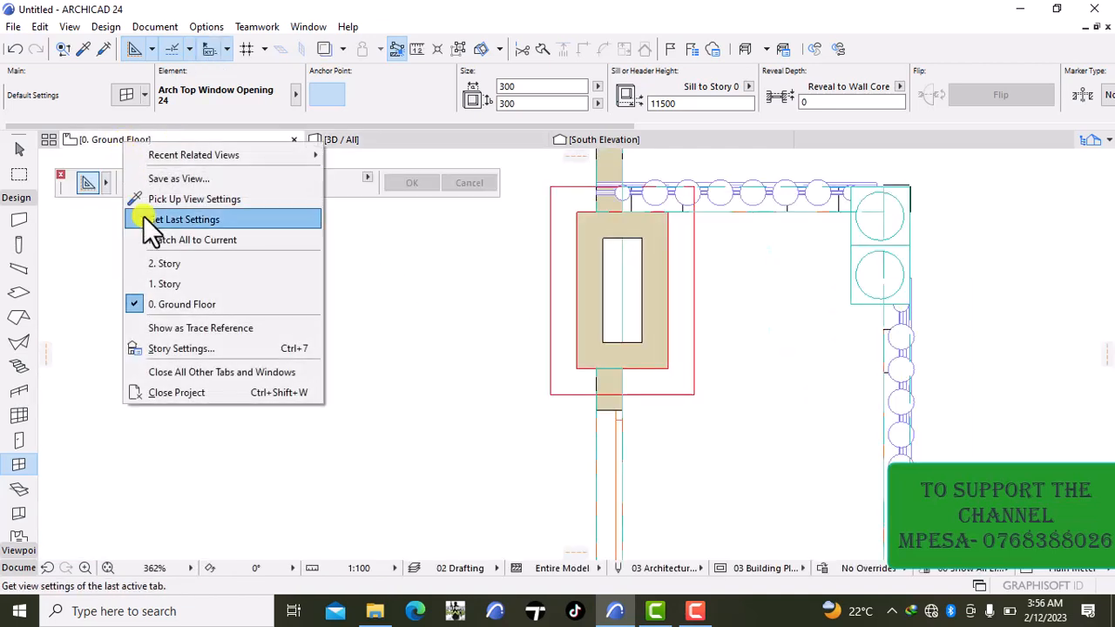
click(157, 280)
scroll(156, 280, down, 6)
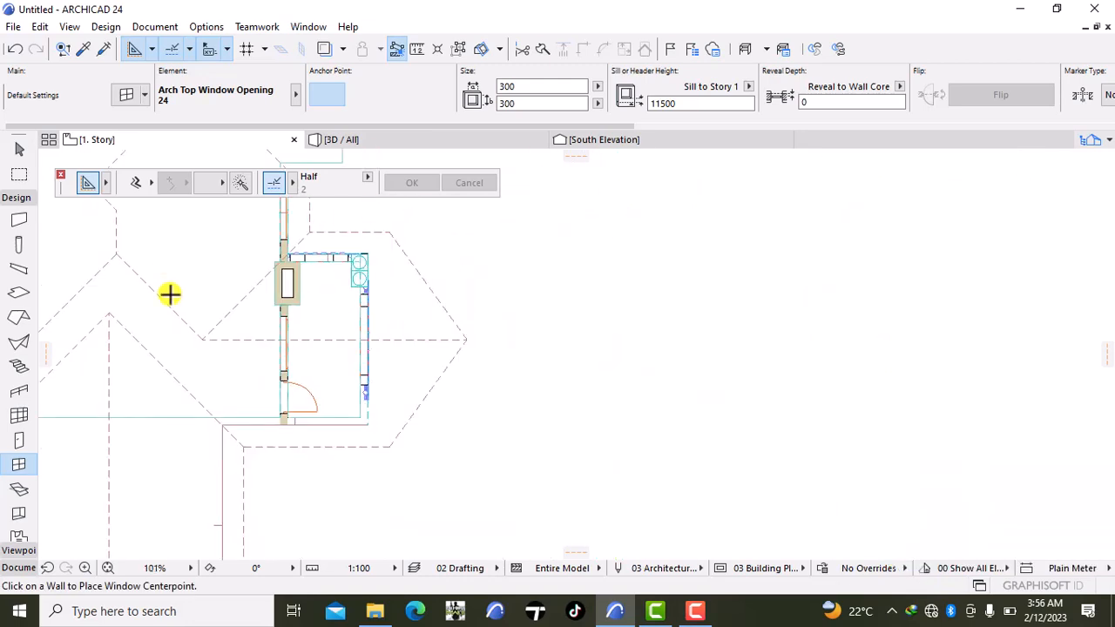
middle_drag(167, 292, 501, 322)
scroll(498, 316, down, 3)
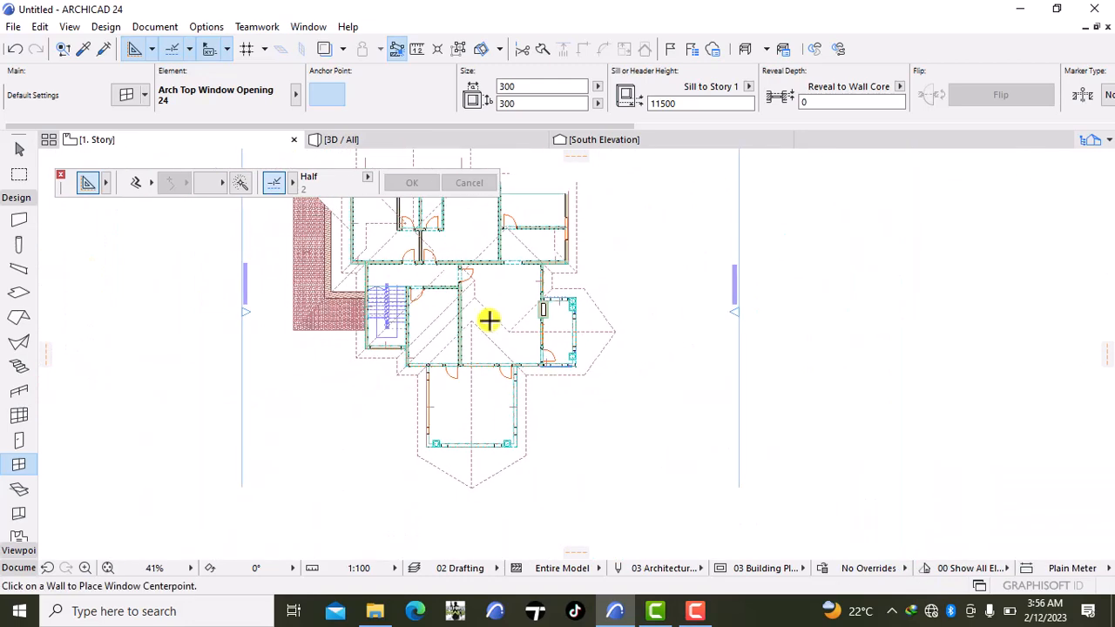
- Set the default slab thickness to 18, its offset from 1. Story to 2800 and its elevation to Project Zero to 5800
double_click(12, 296)
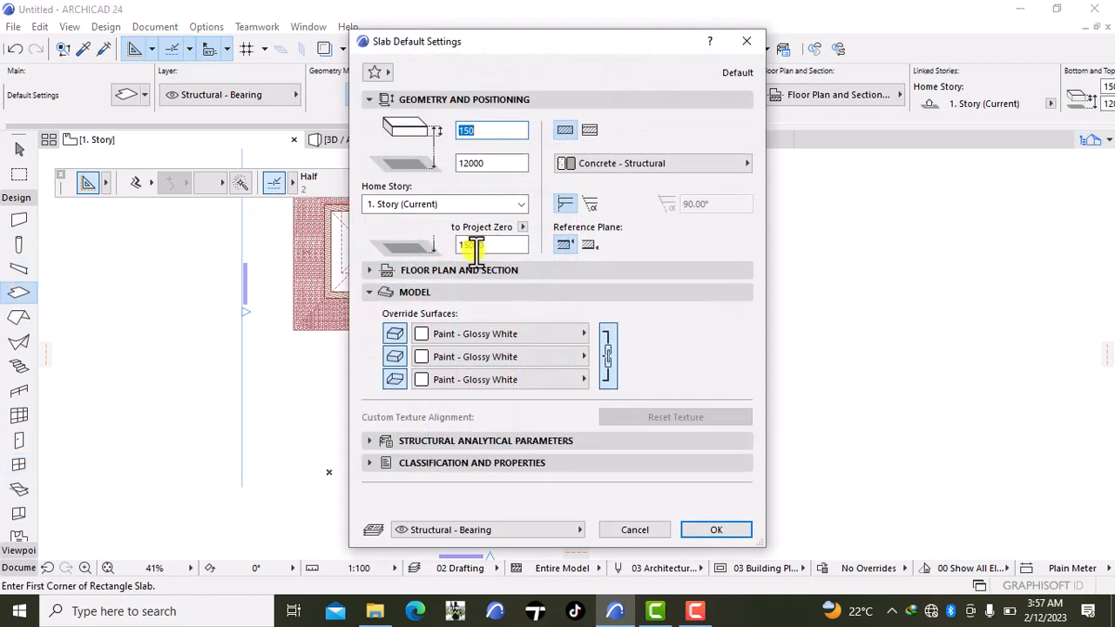
click(495, 247)
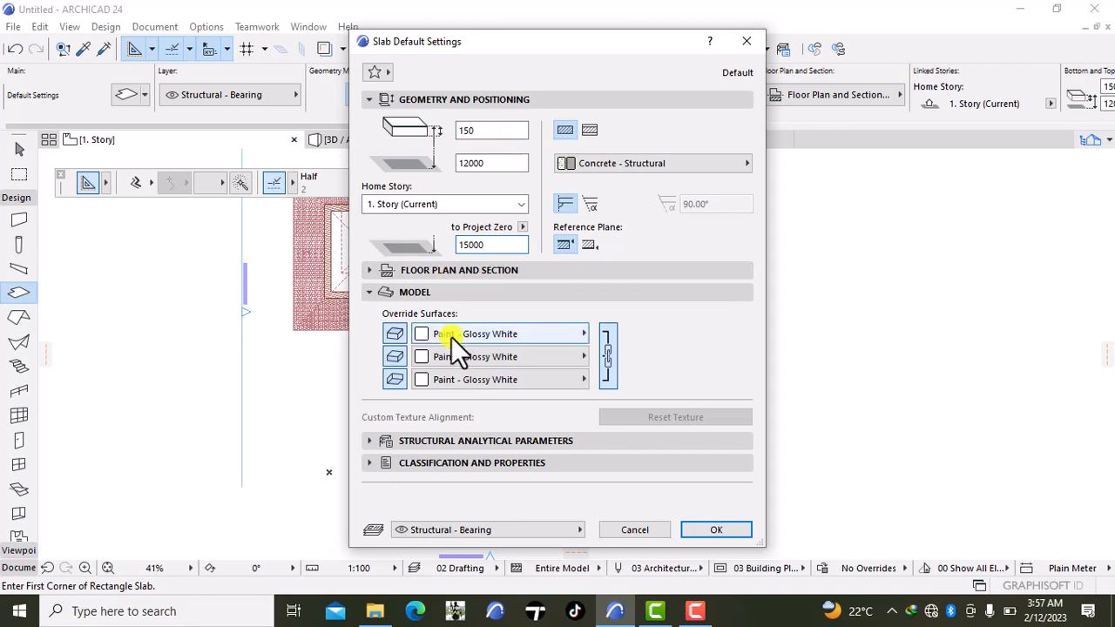
click(697, 610)
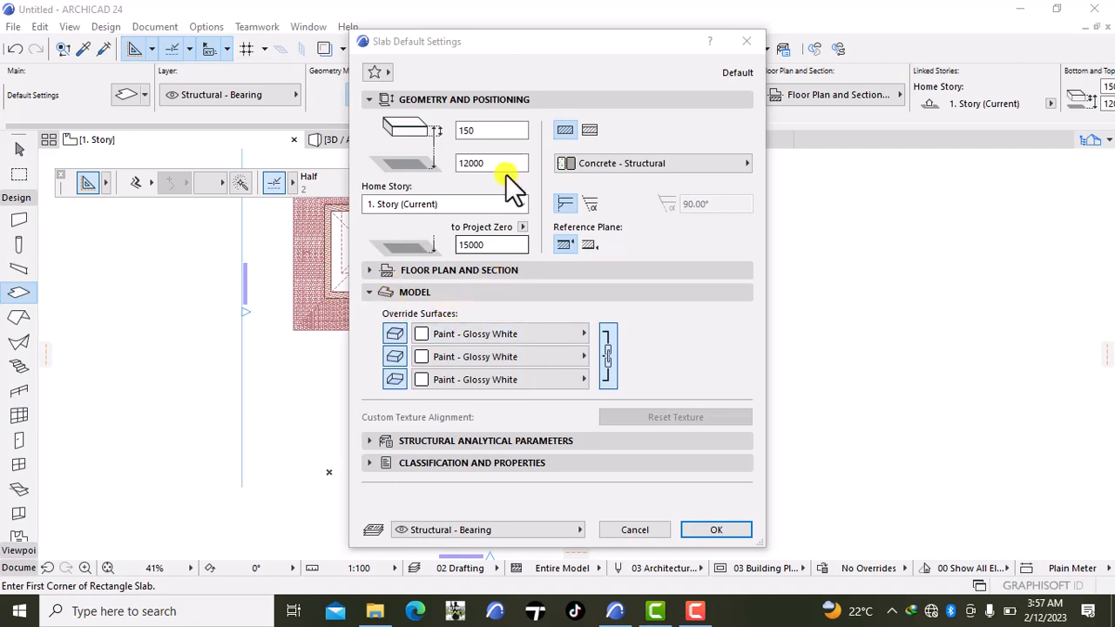
click(501, 129)
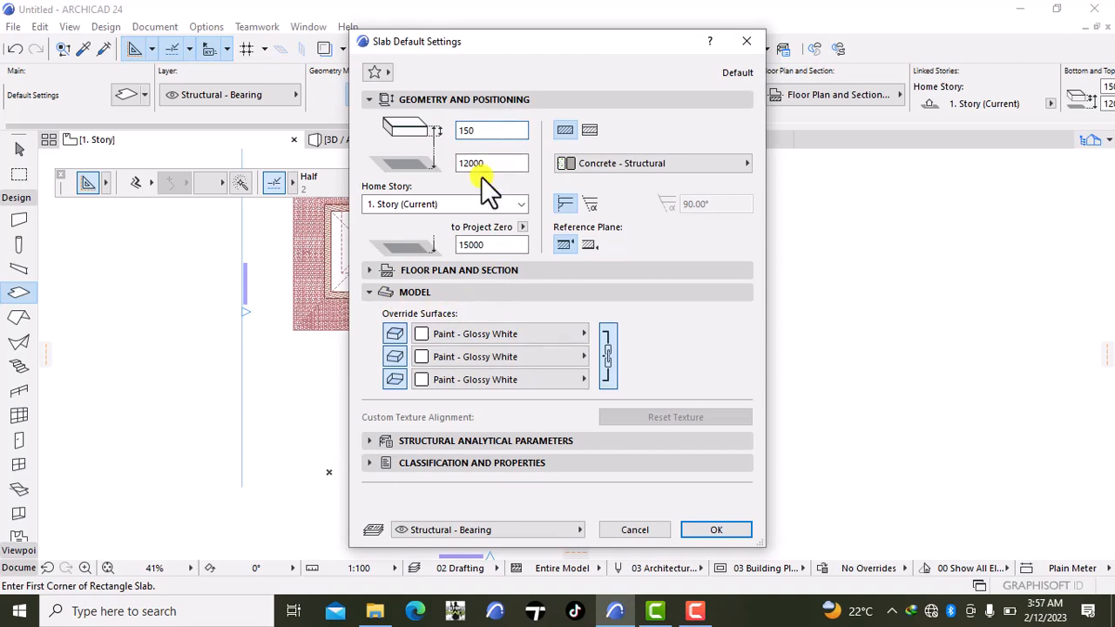
key(BackSpace)
key(BackSpace)
text(8)
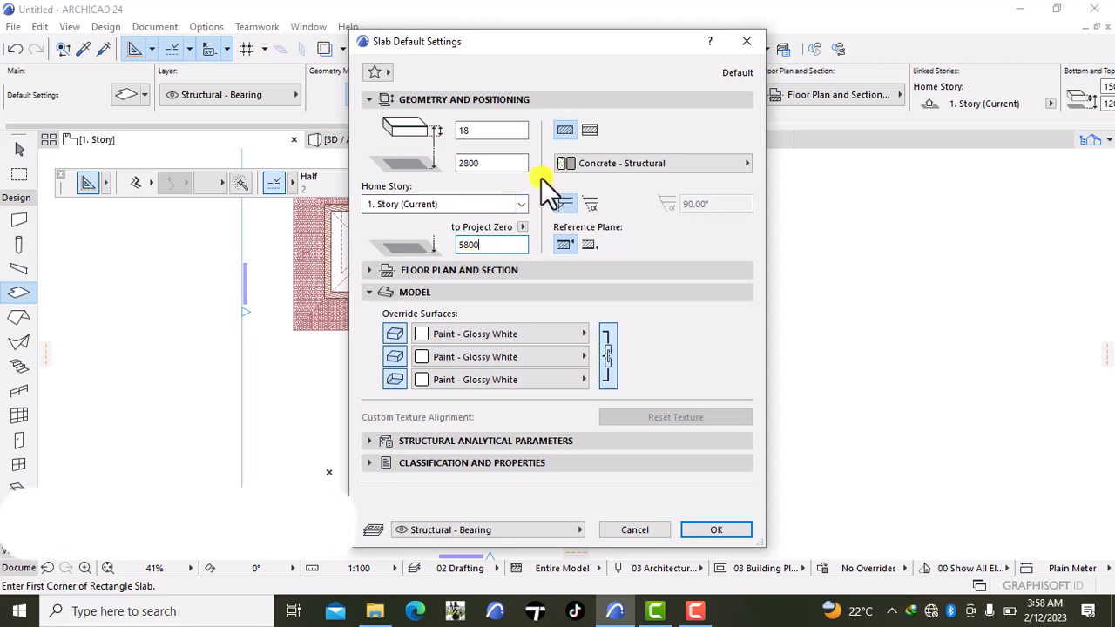
- Override all default slab surfaces with Stucco - Yellow Rough and accept the slab settings
click(458, 340)
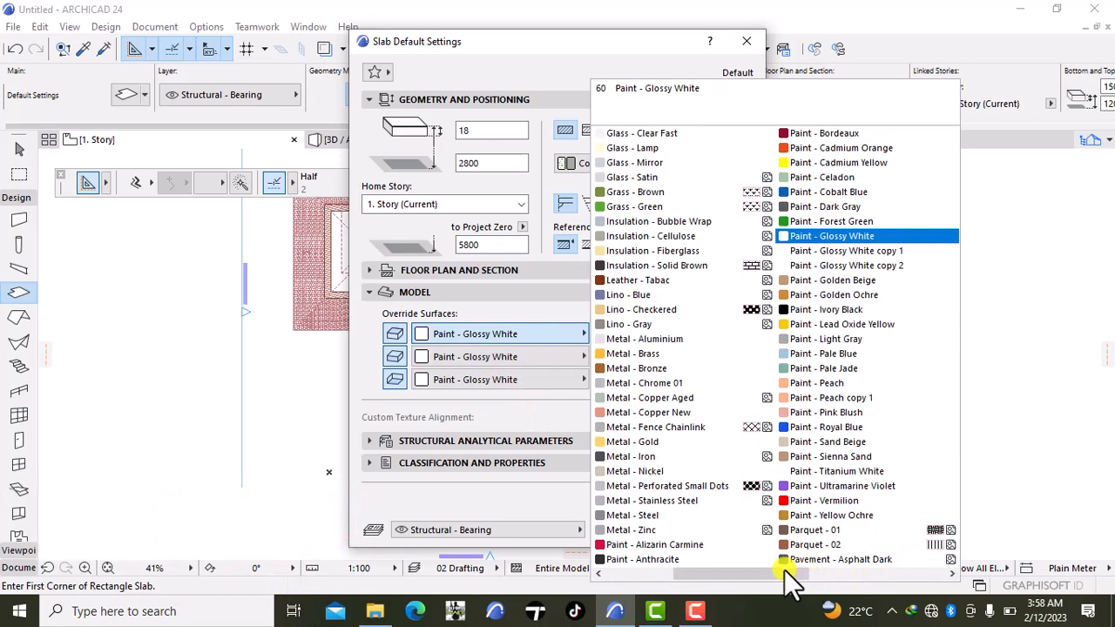
drag(780, 573, 697, 574)
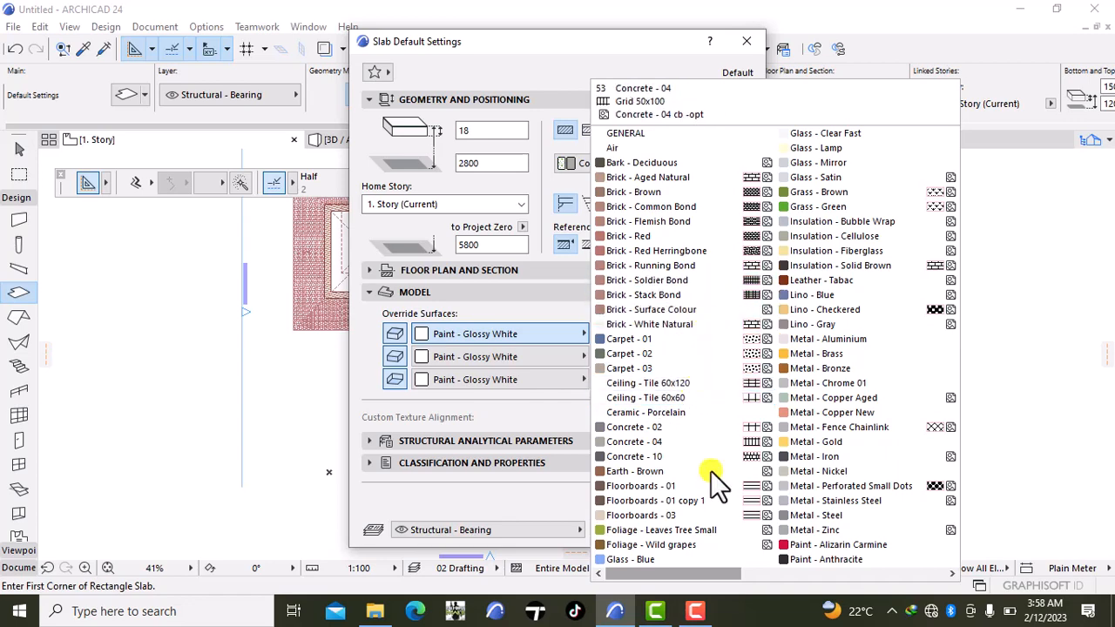
drag(689, 580, 773, 584)
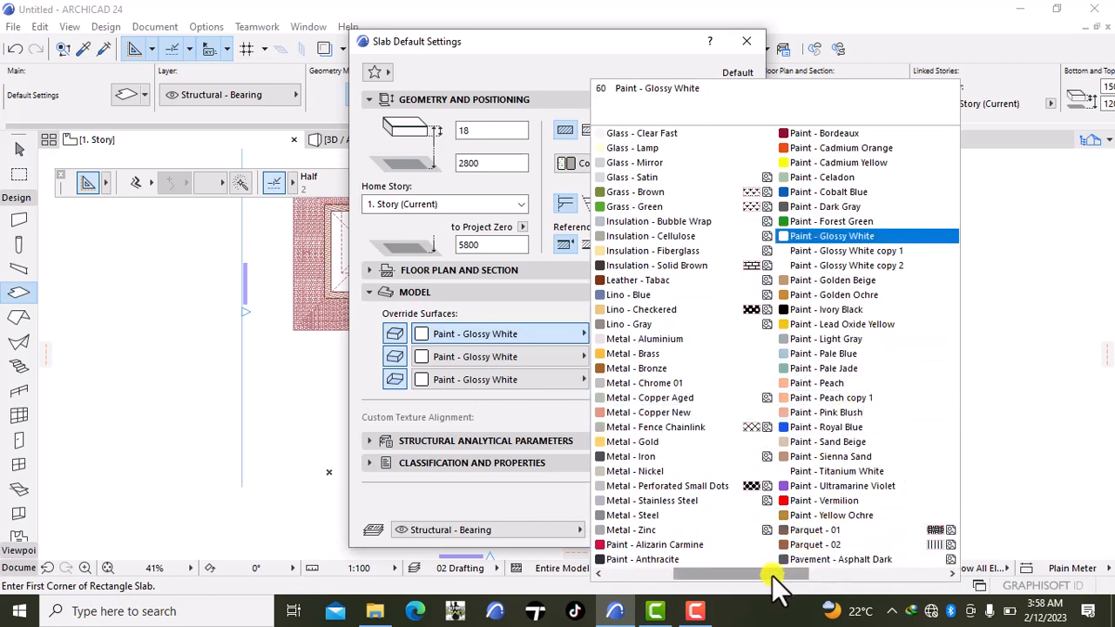
drag(775, 579, 819, 579)
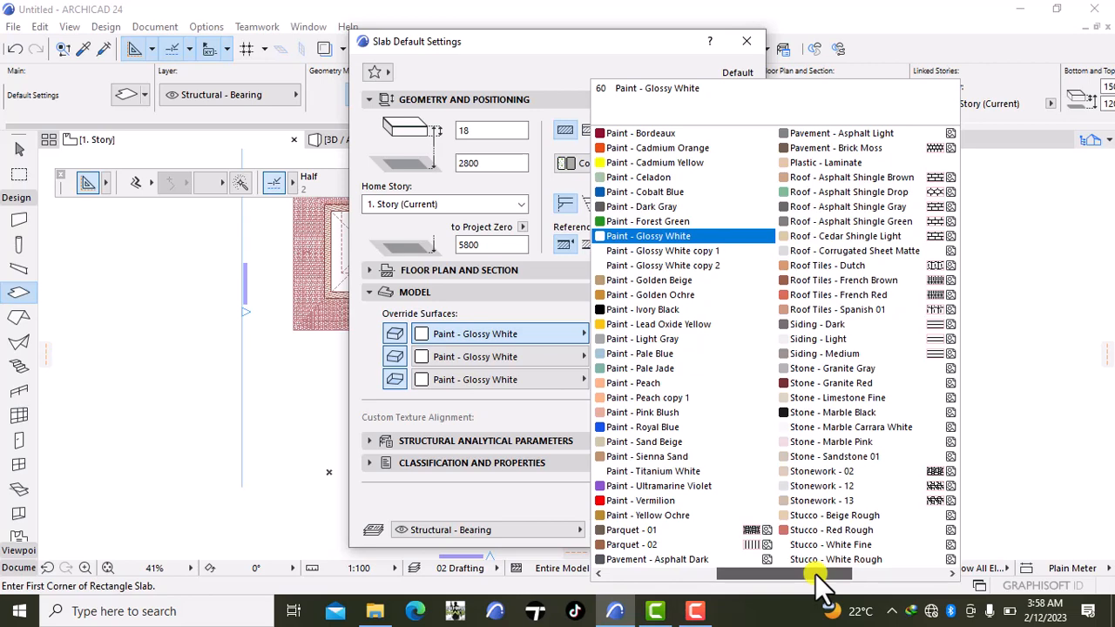
drag(818, 573, 879, 578)
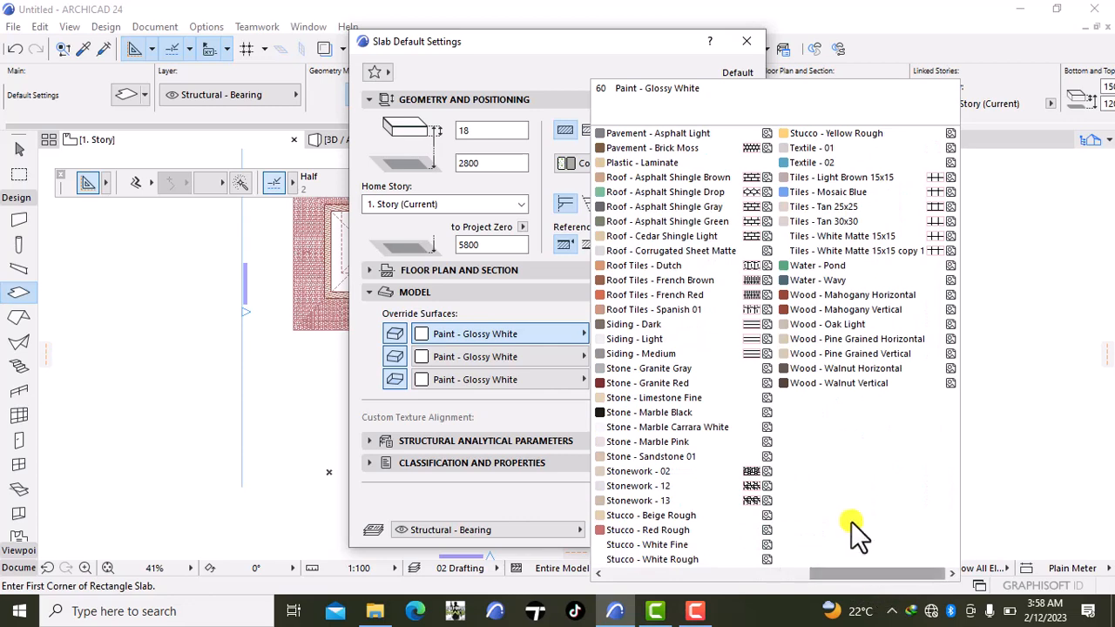
click(859, 135)
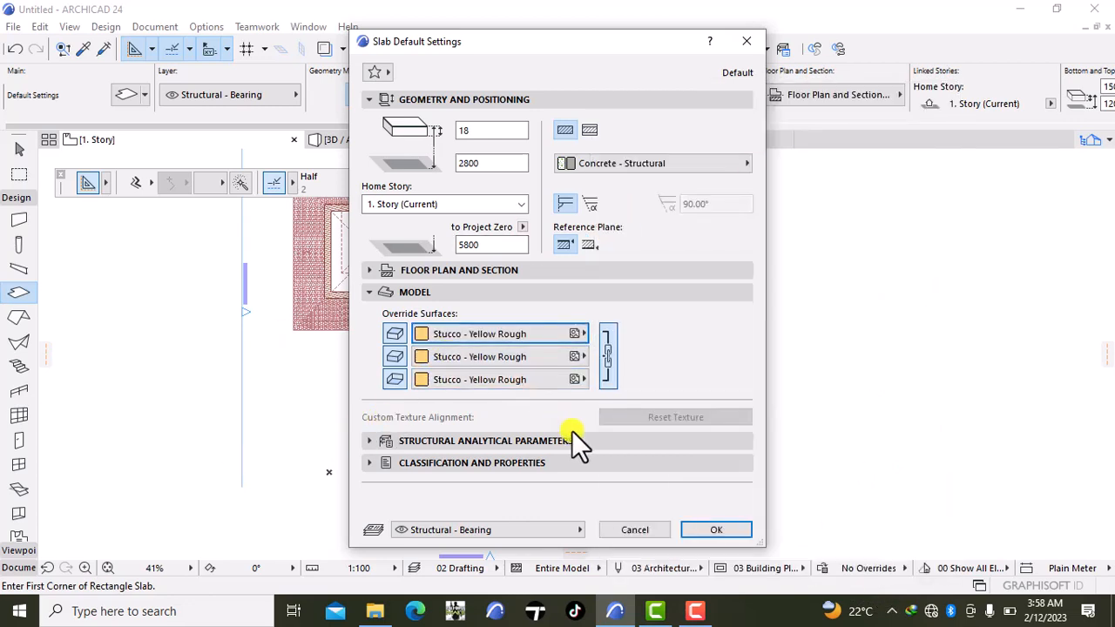
click(715, 529)
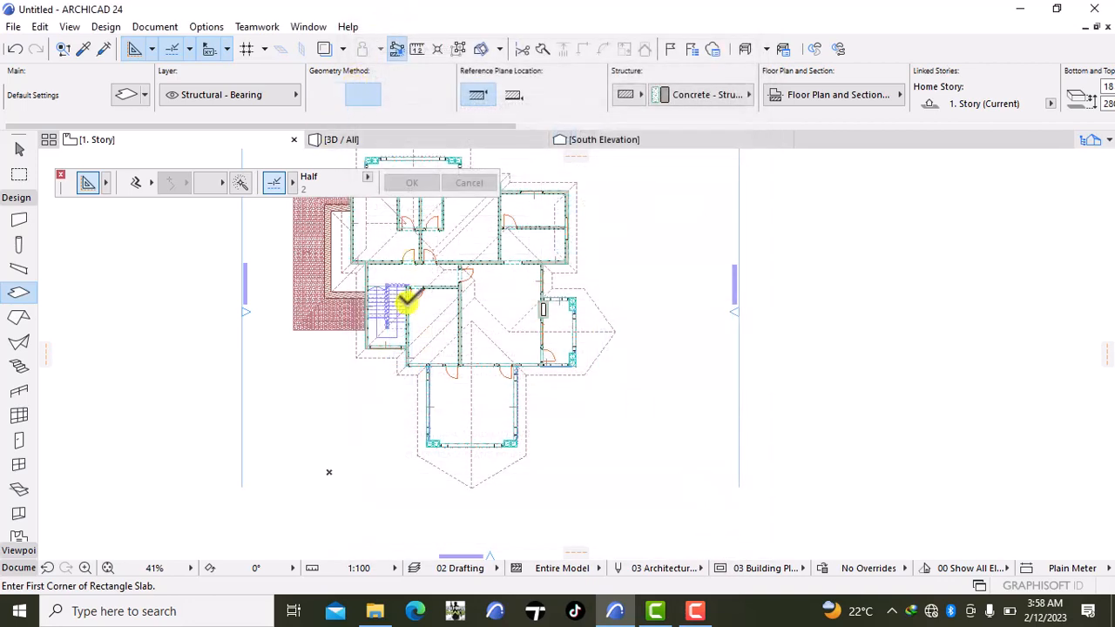
scroll(395, 307, up, 2)
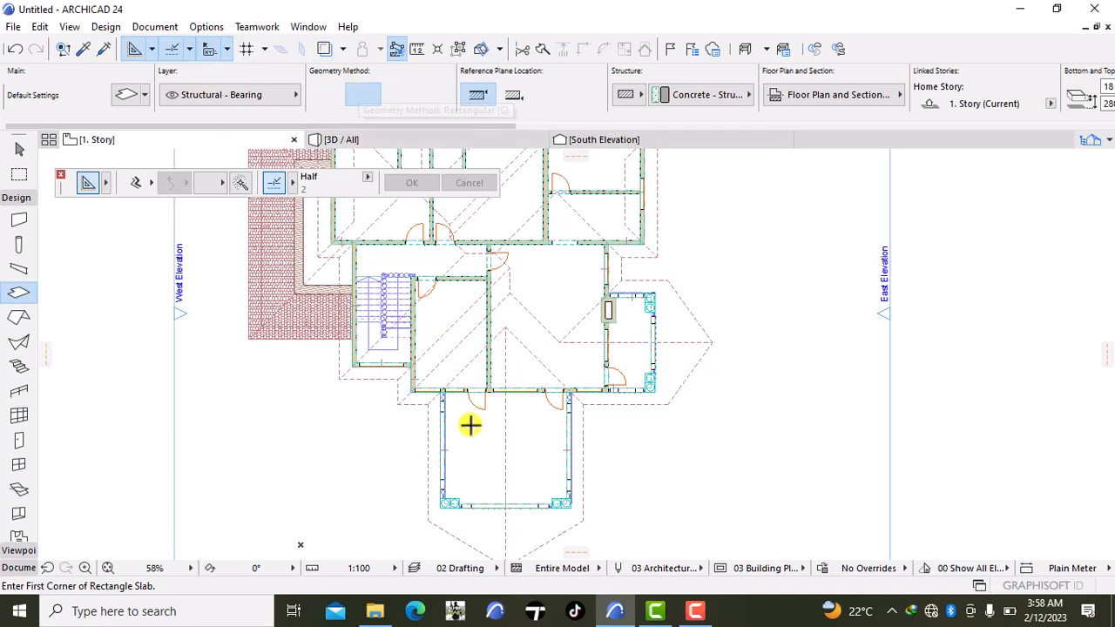
- Draw a rectangular slab over the front balcony, from its inner corner at the house wall to the opposite corner columns
scroll(471, 425, up, 8)
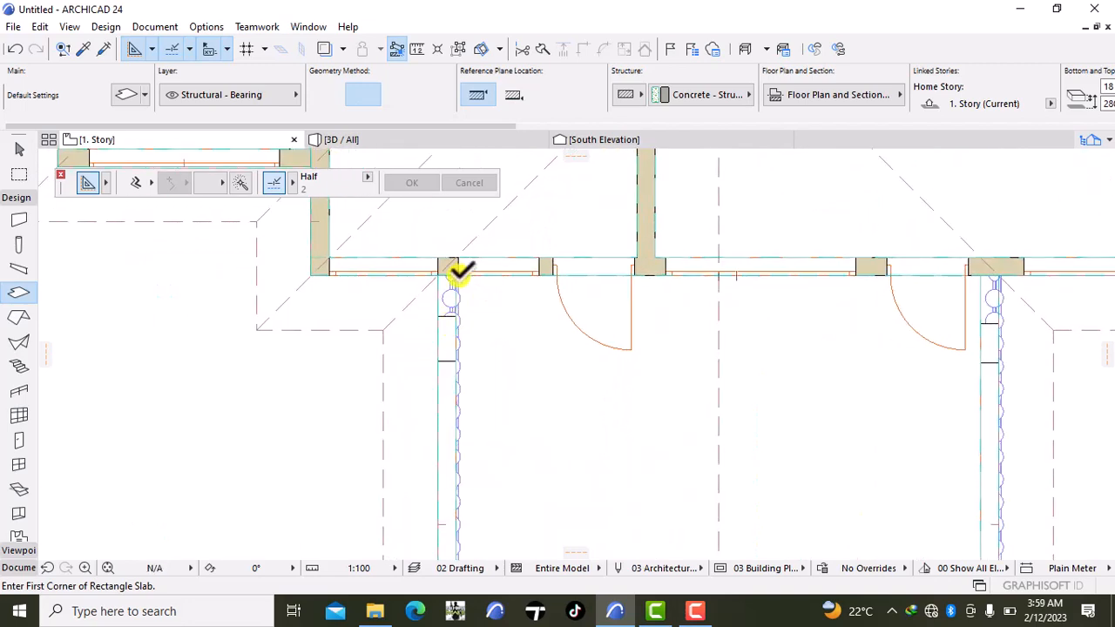
click(460, 272)
scroll(665, 404, down, 2)
middle_drag(664, 403, 493, 246)
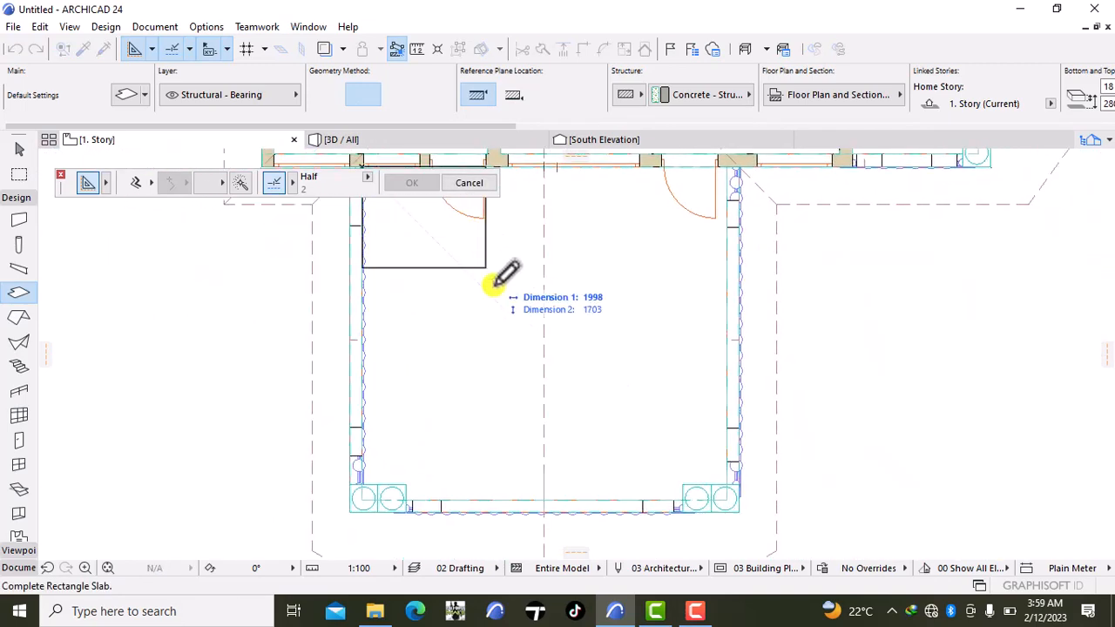
click(719, 490)
scroll(630, 384, down, 3)
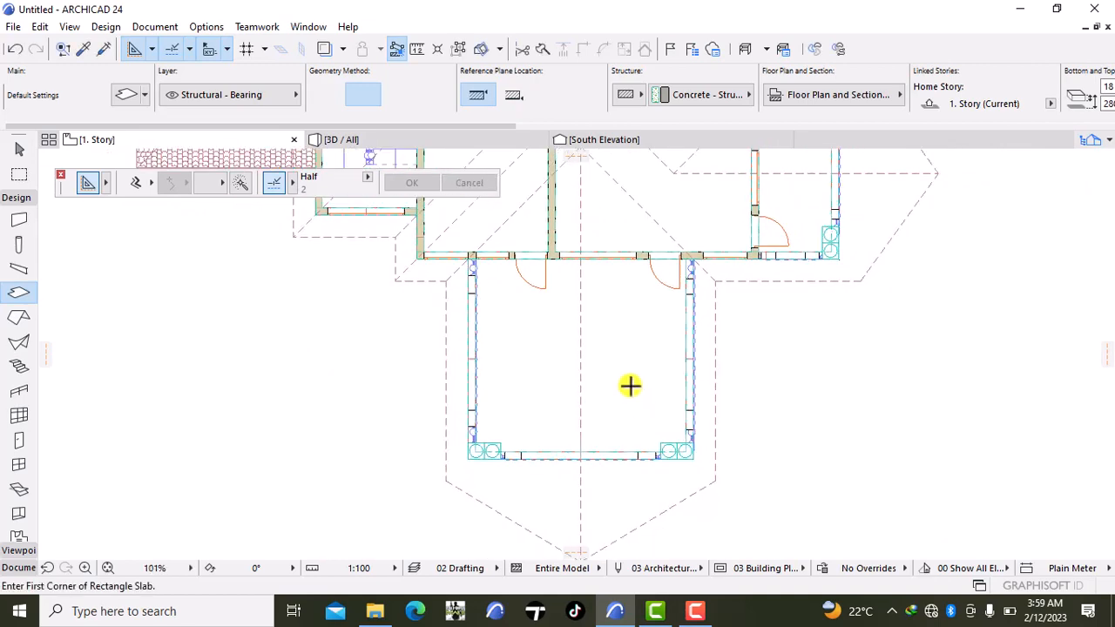
middle_drag(630, 386, 608, 451)
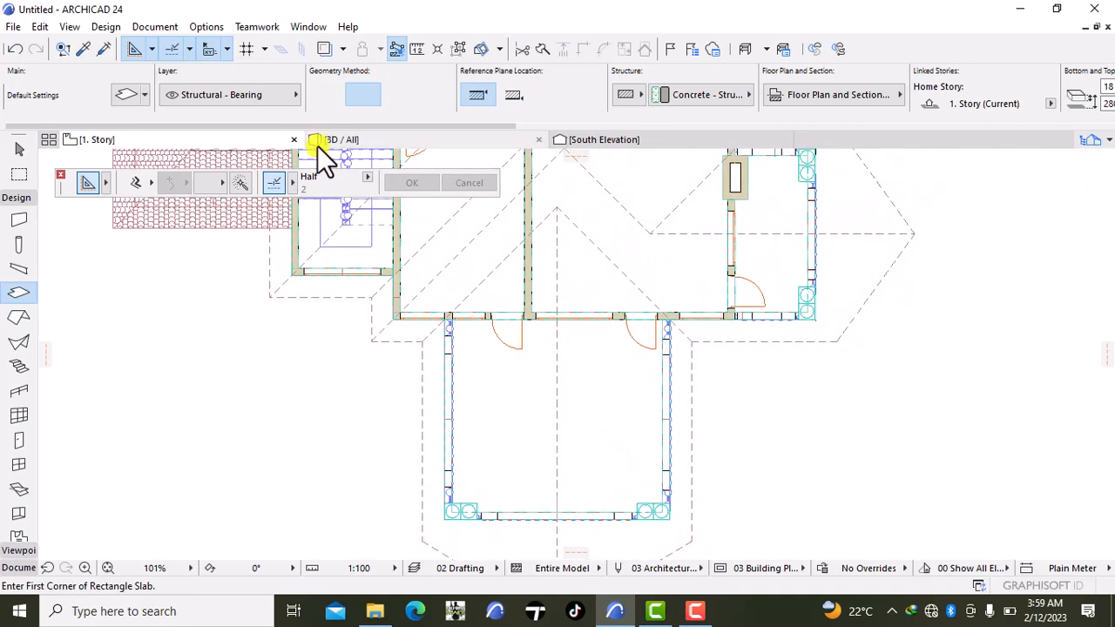
- Examine the front balcony and its new ceiling slab in the 3D view from the front and from above
click(340, 139)
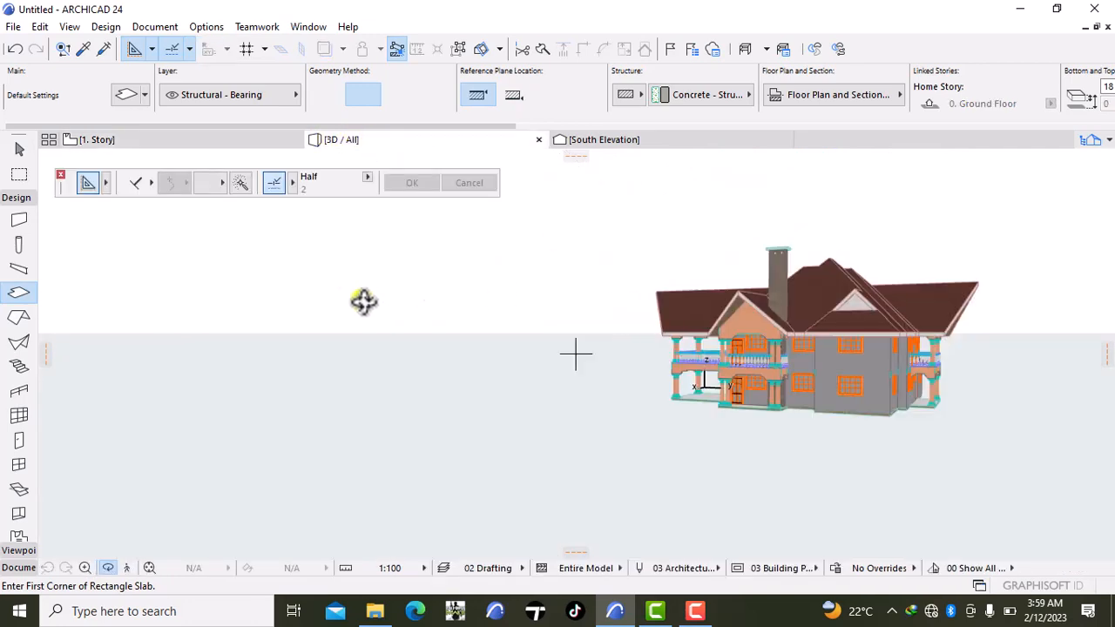
right_click(364, 302)
click(423, 403)
shift+middle_drag(562, 303, 567, 448)
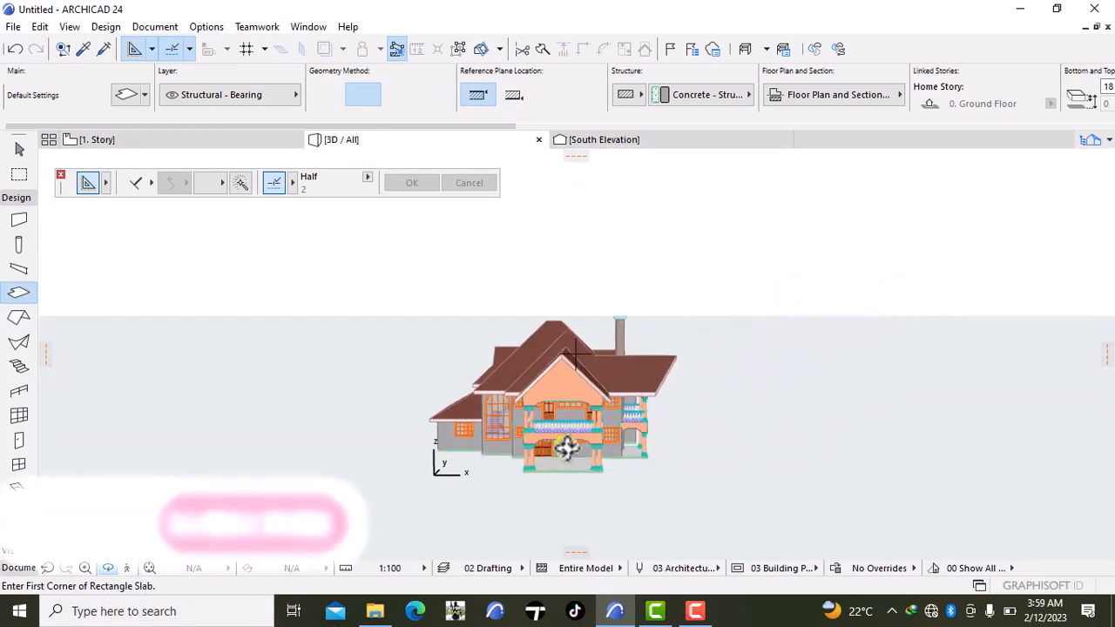
scroll(563, 441, up, 6)
scroll(562, 440, up, 8)
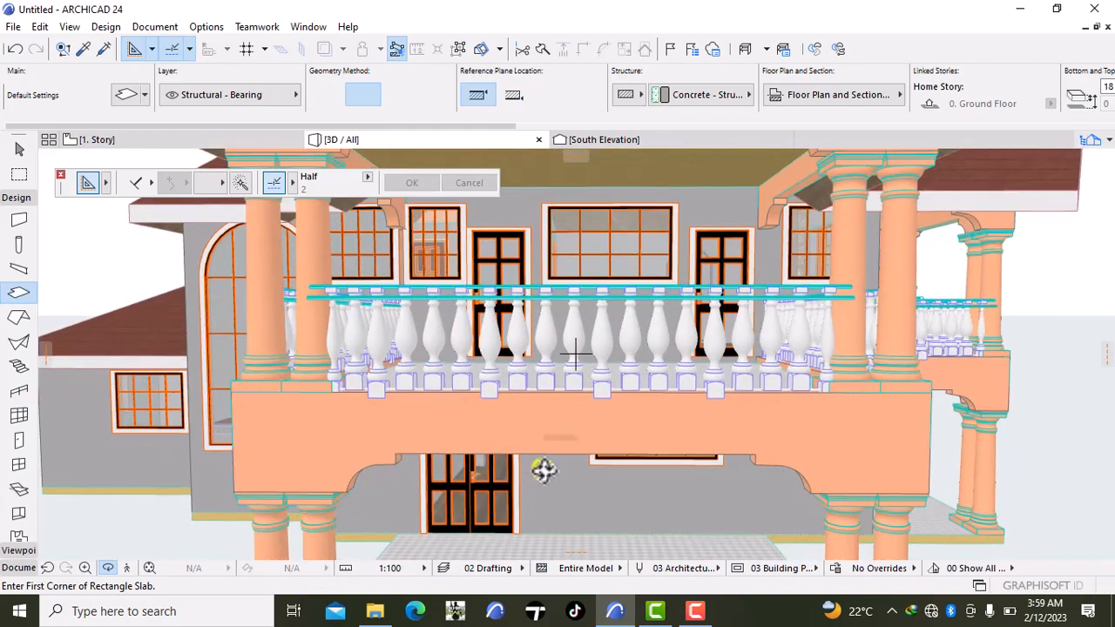
shift+middle_drag(543, 470, 489, 499)
scroll(568, 414, down, 6)
scroll(567, 413, down, 5)
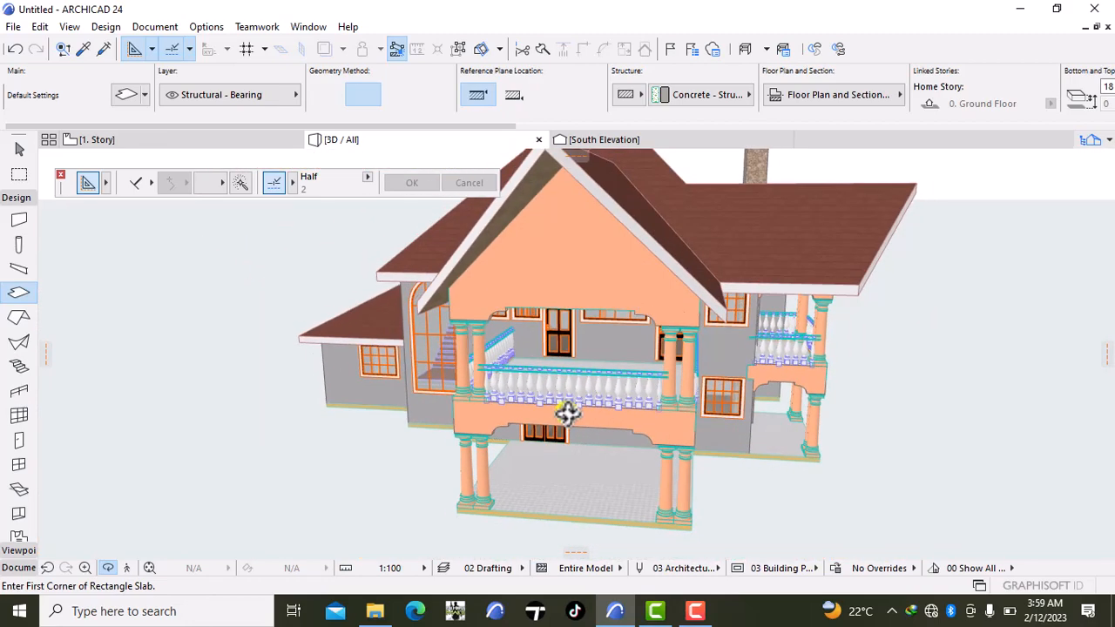
mouse_move(398, 413)
shift+middle_down()
mouse_move(602, 391)
mouse_move(705, 348)
mouse_move(680, 370)
mouse_move(416, 415)
shift+middle_up()
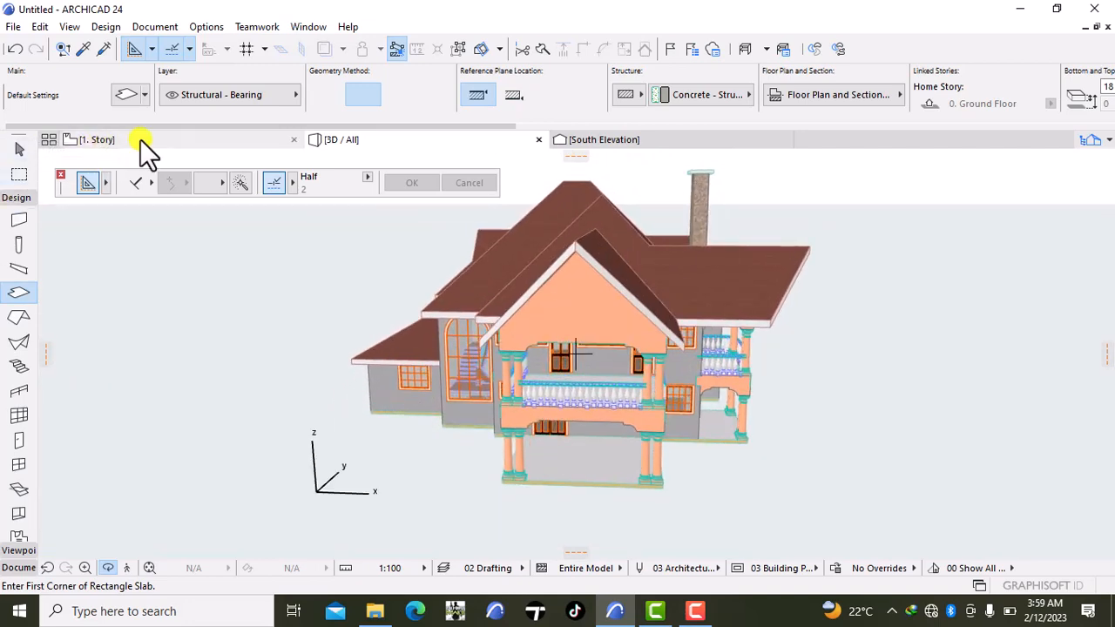
- Return to the 1. Story plan and start a polygonal slab at the large room's inner corner beside its door
click(140, 139)
scroll(319, 271, down, 6)
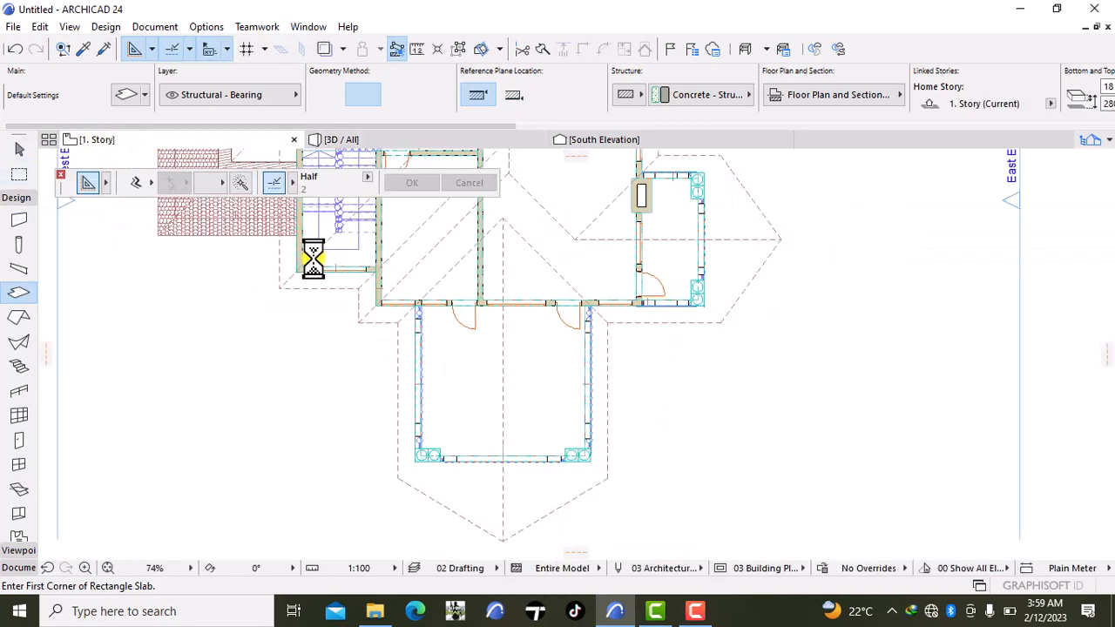
scroll(291, 311, up, 2)
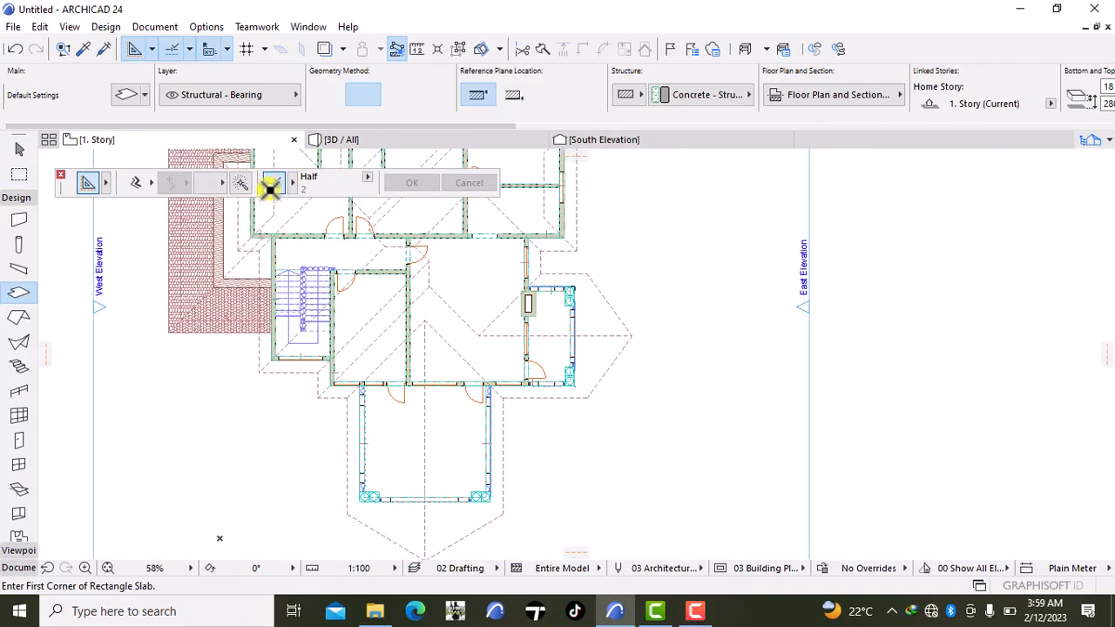
scroll(471, 254, up, 5)
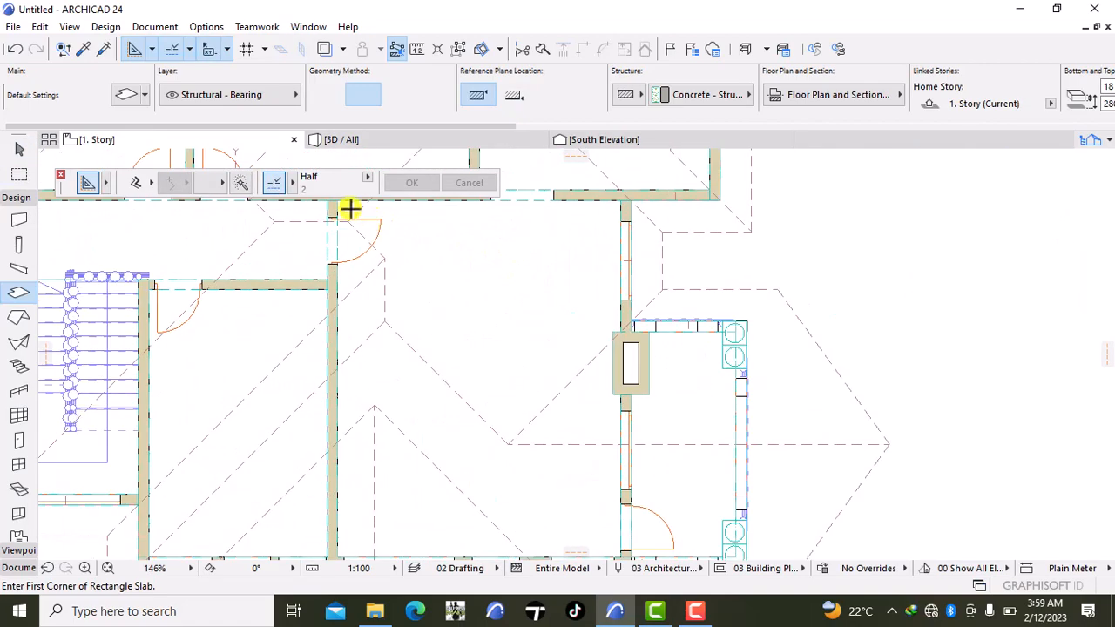
middle_drag(403, 266, 428, 356)
scroll(384, 311, up, 1)
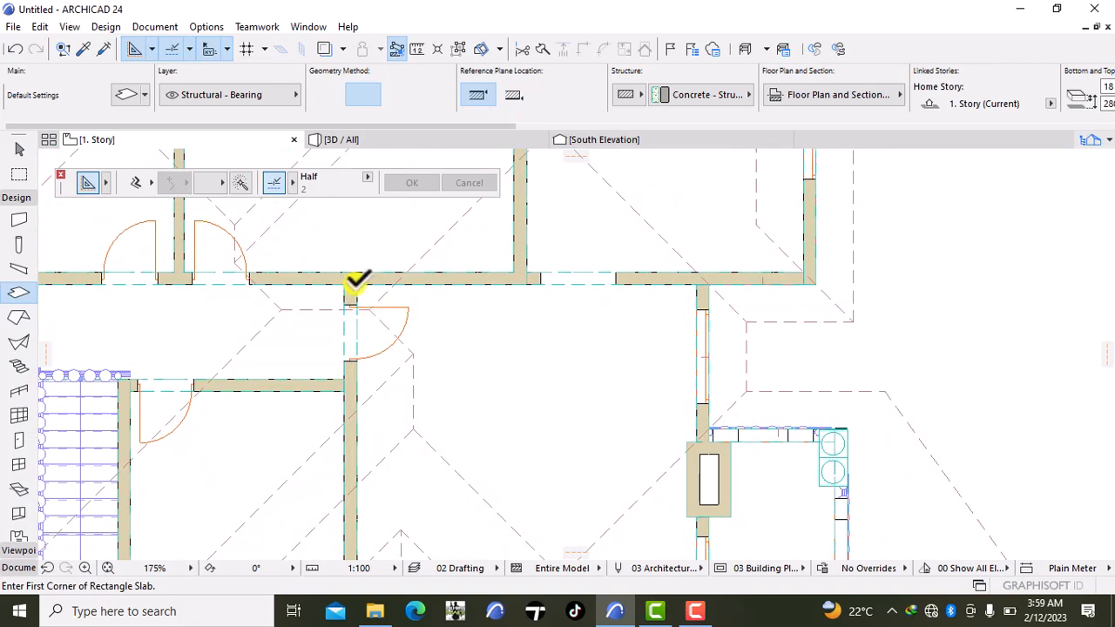
click(357, 283)
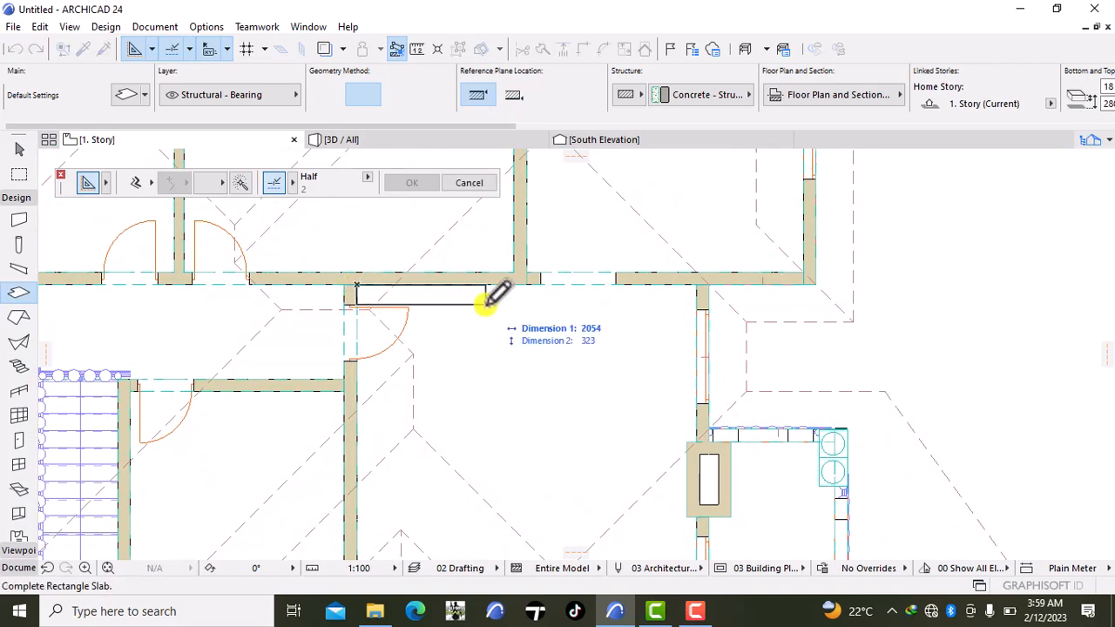
click(327, 95)
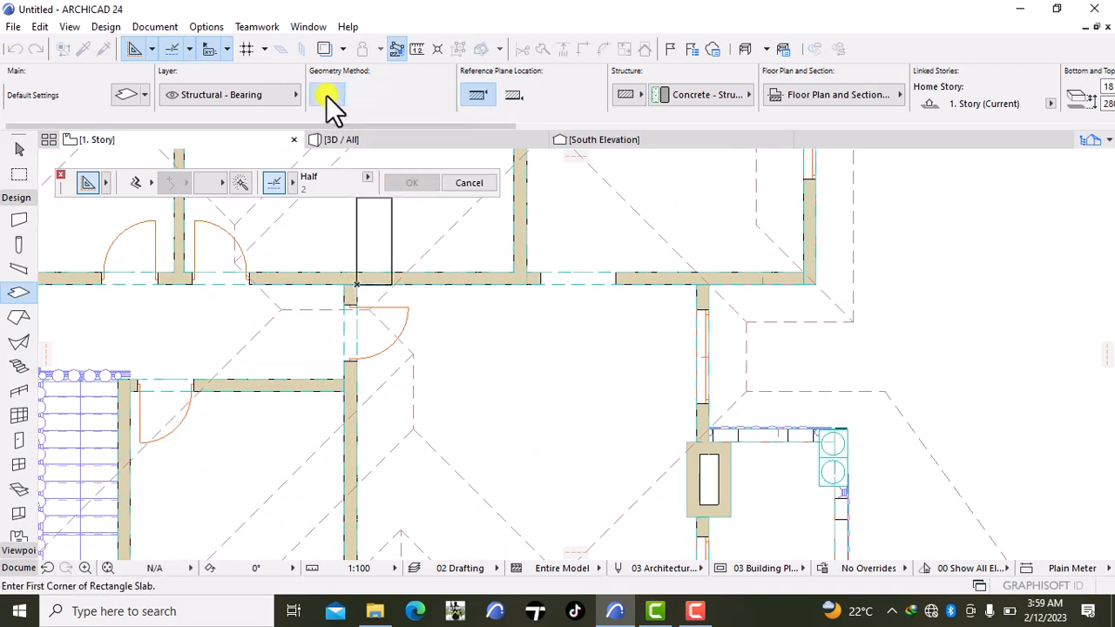
- Trace the slab outline along the large room's upper wall, down the window wall and around the room-side face of the chimney
click(696, 283)
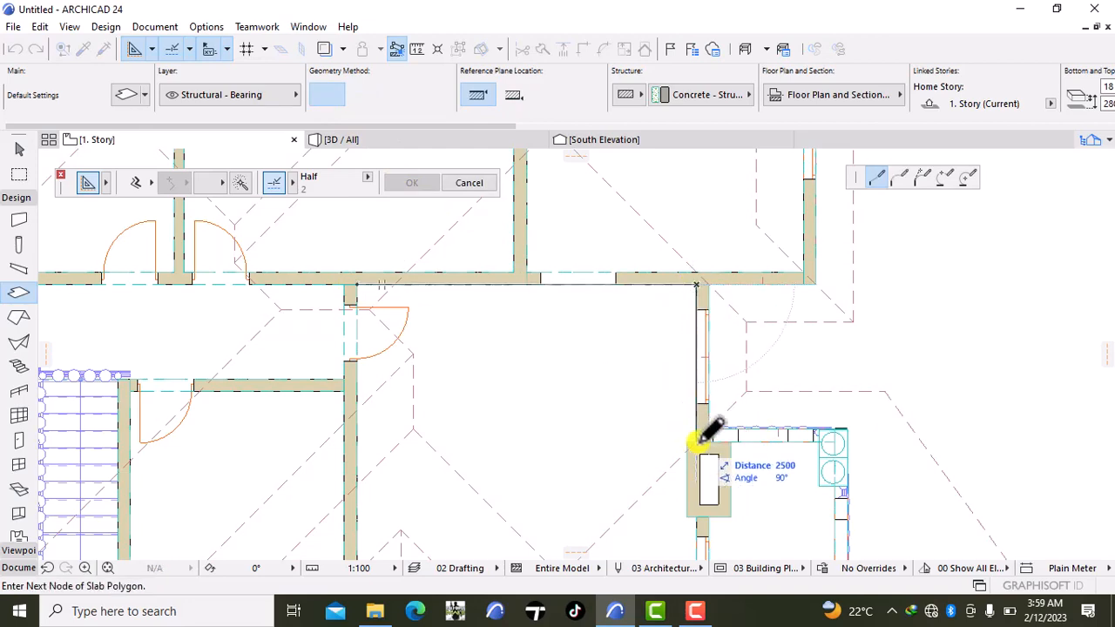
click(700, 439)
click(687, 442)
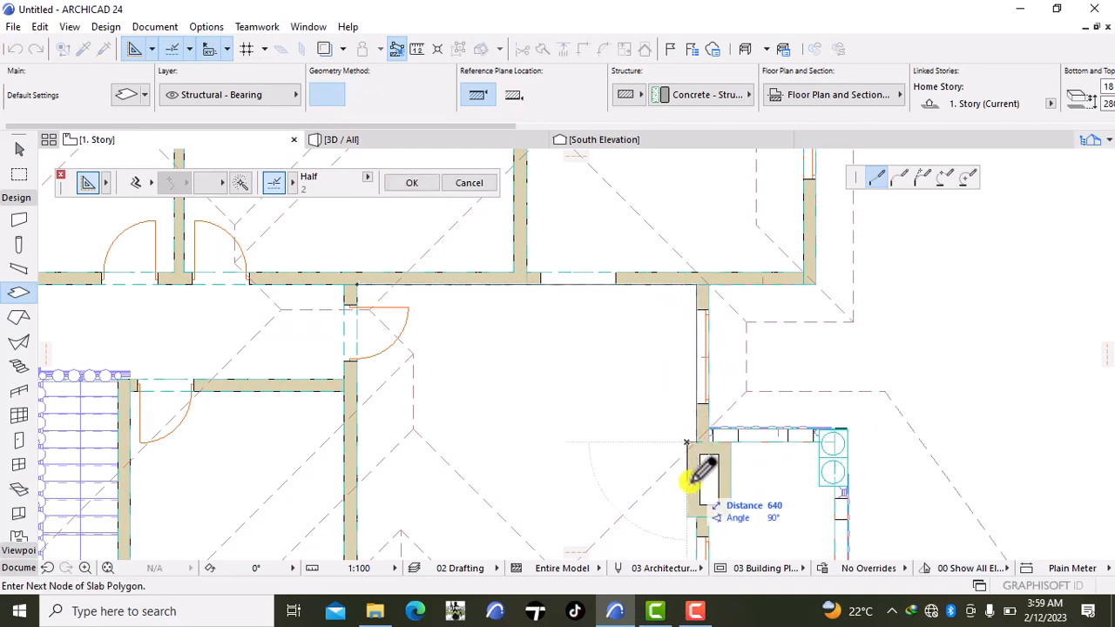
scroll(691, 465, up, 1)
middle_drag(691, 466, 684, 347)
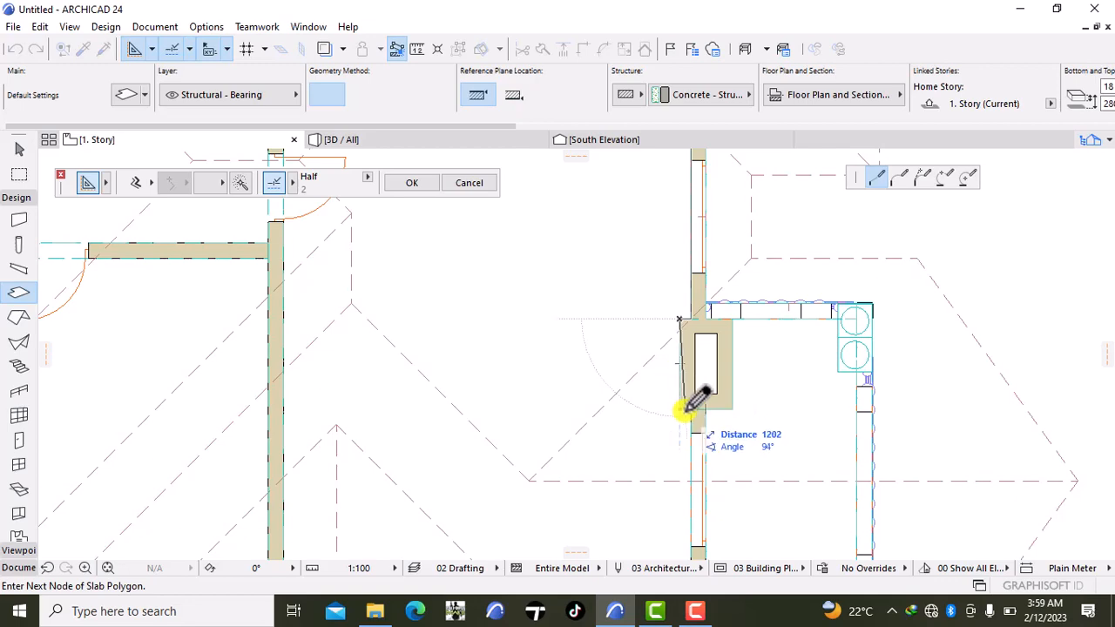
double_click(686, 410)
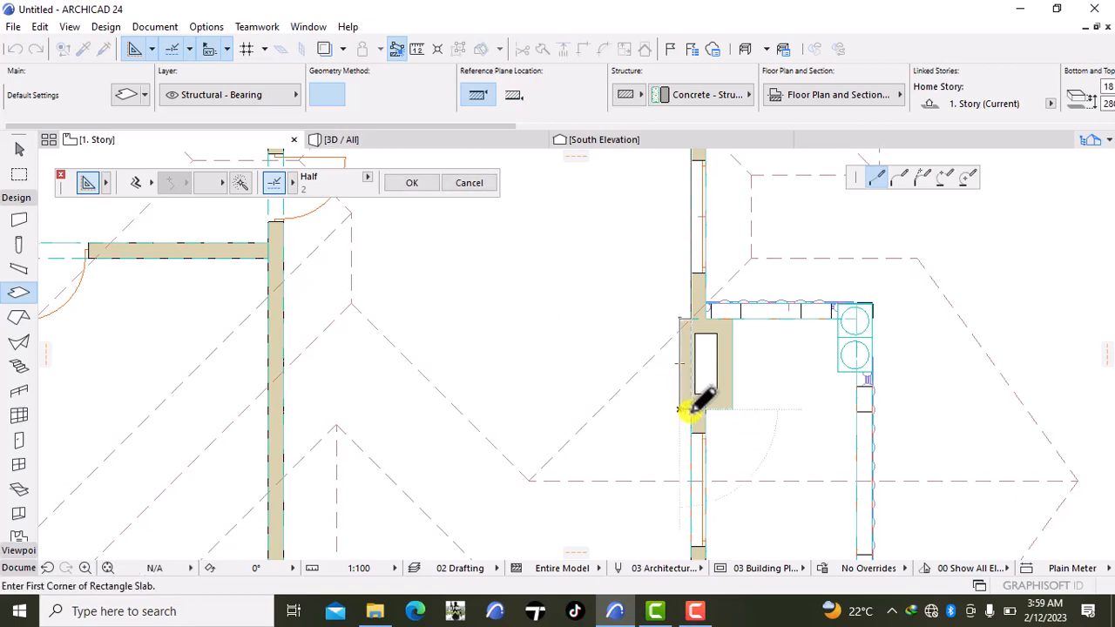
click(689, 409)
- Complete the large room's slab outline along the balcony door wall, the front wall and the partition back to its first corner
middle_drag(691, 444, 713, 304)
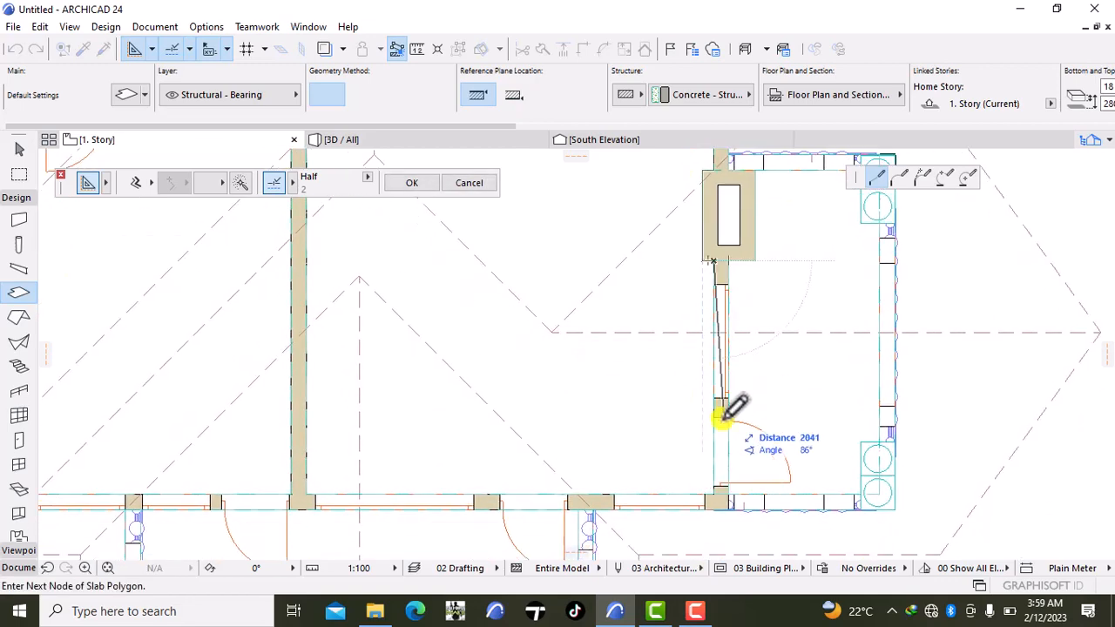
click(715, 493)
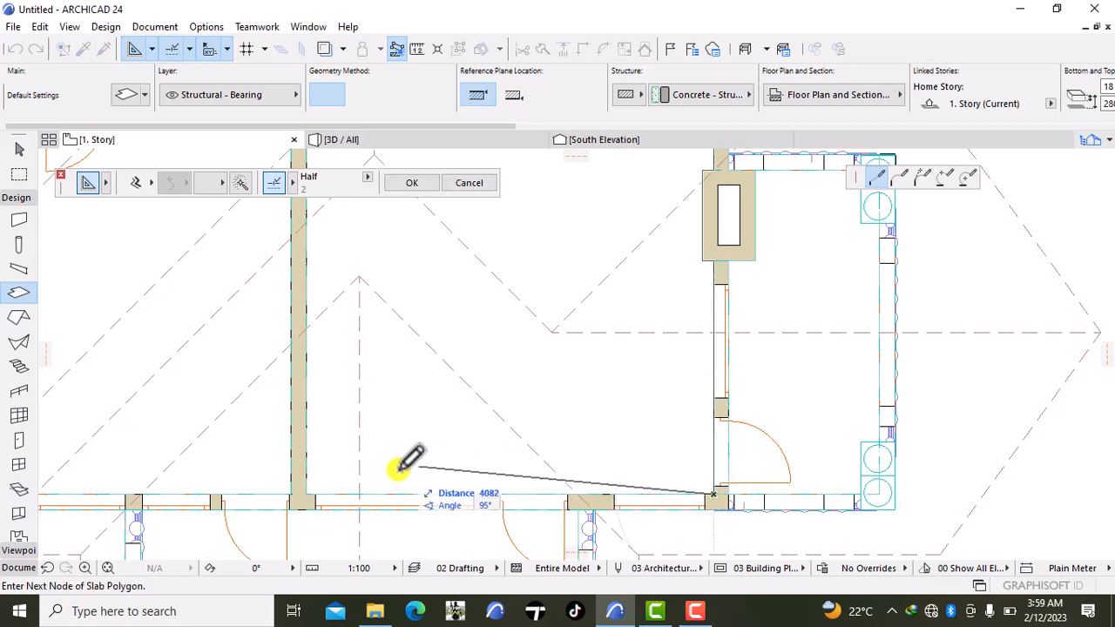
click(306, 493)
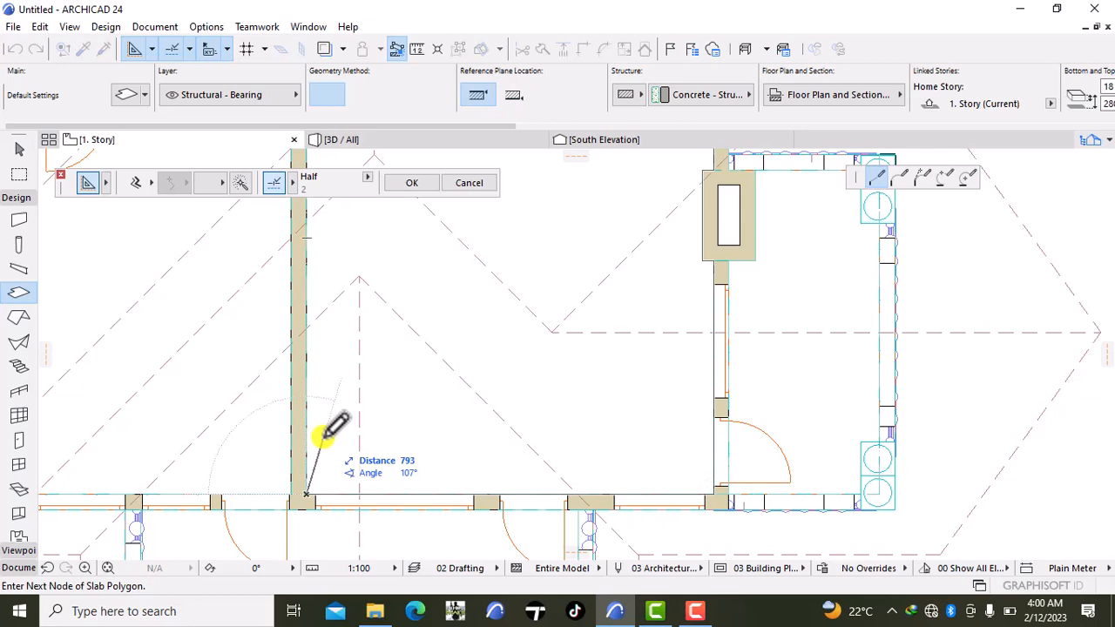
middle_drag(323, 428, 326, 511)
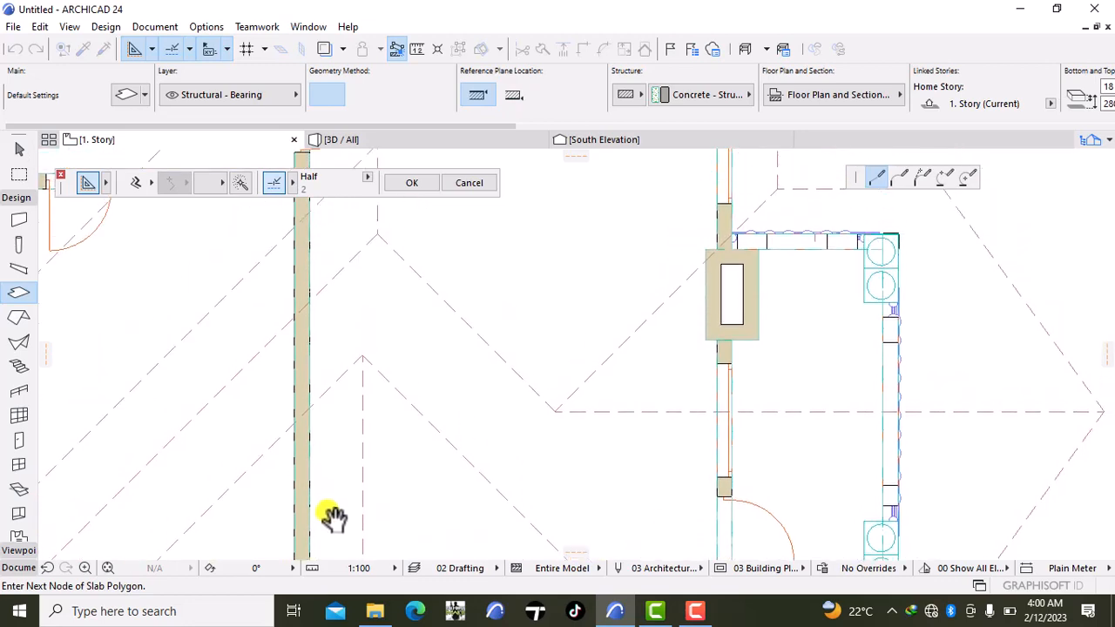
scroll(326, 372, down, 1)
middle_drag(326, 372, 314, 476)
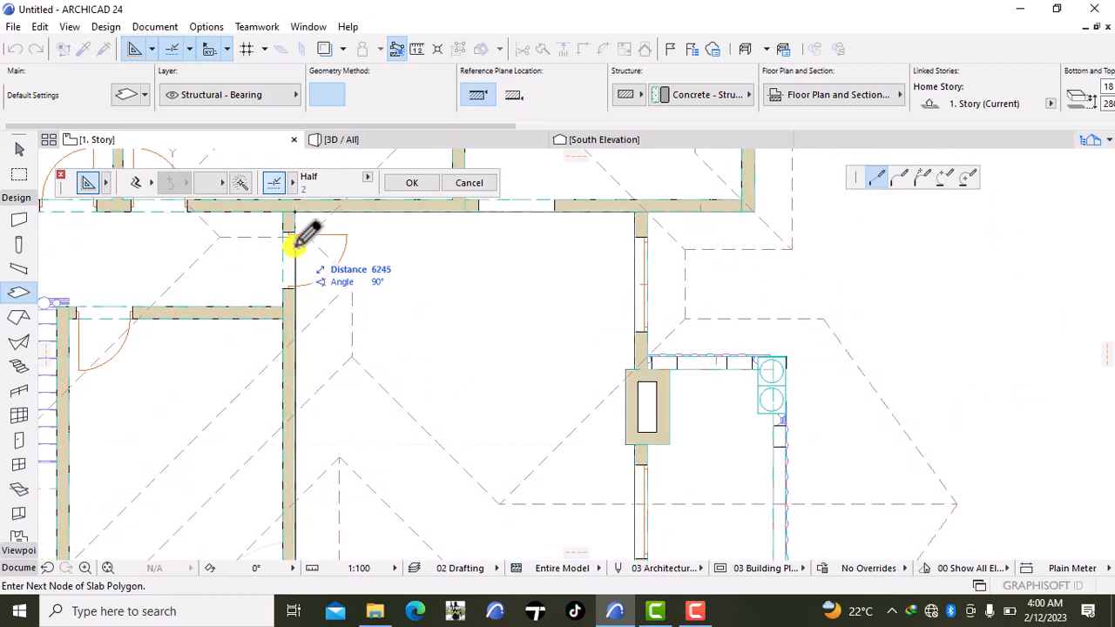
click(297, 212)
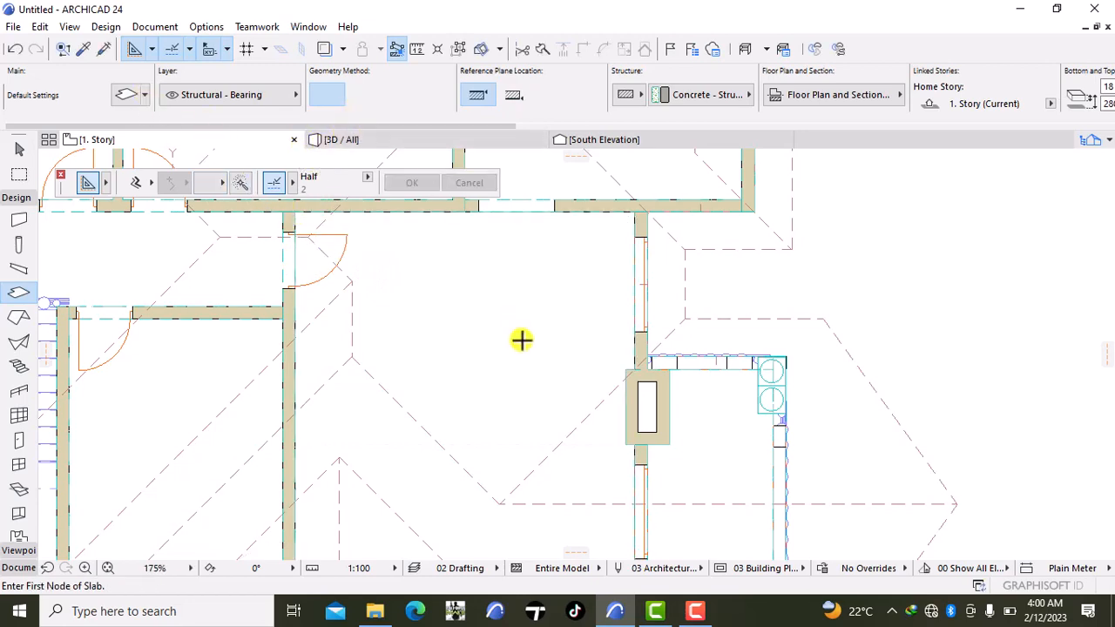
- Draw a polygonal slab over the east balcony, following the railings and the house wall and notching around the chimney
scroll(654, 360, up, 2)
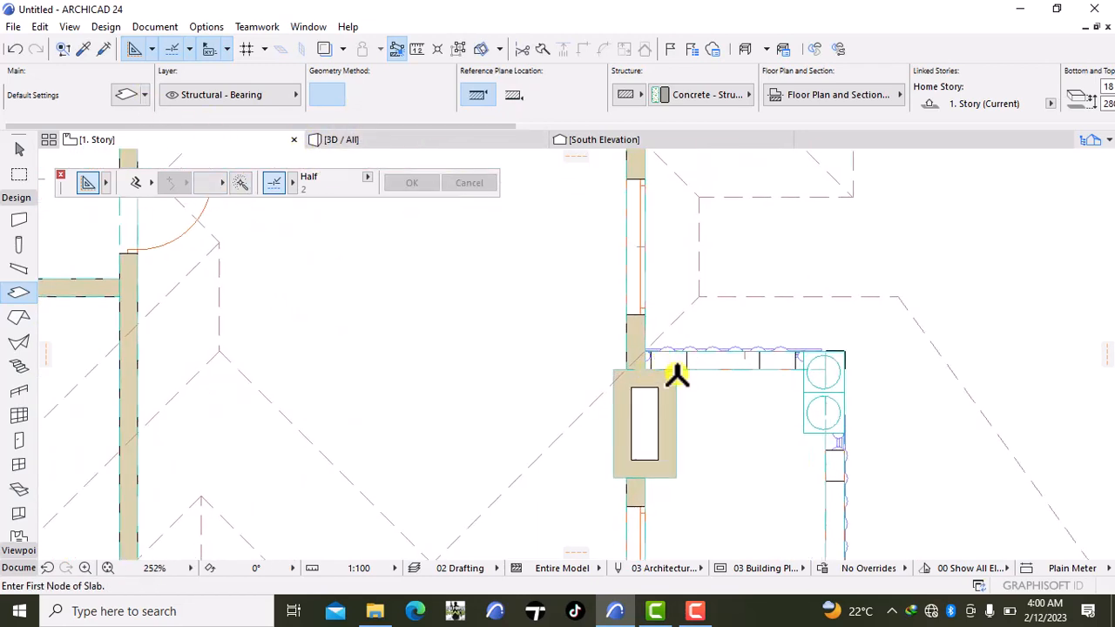
click(676, 369)
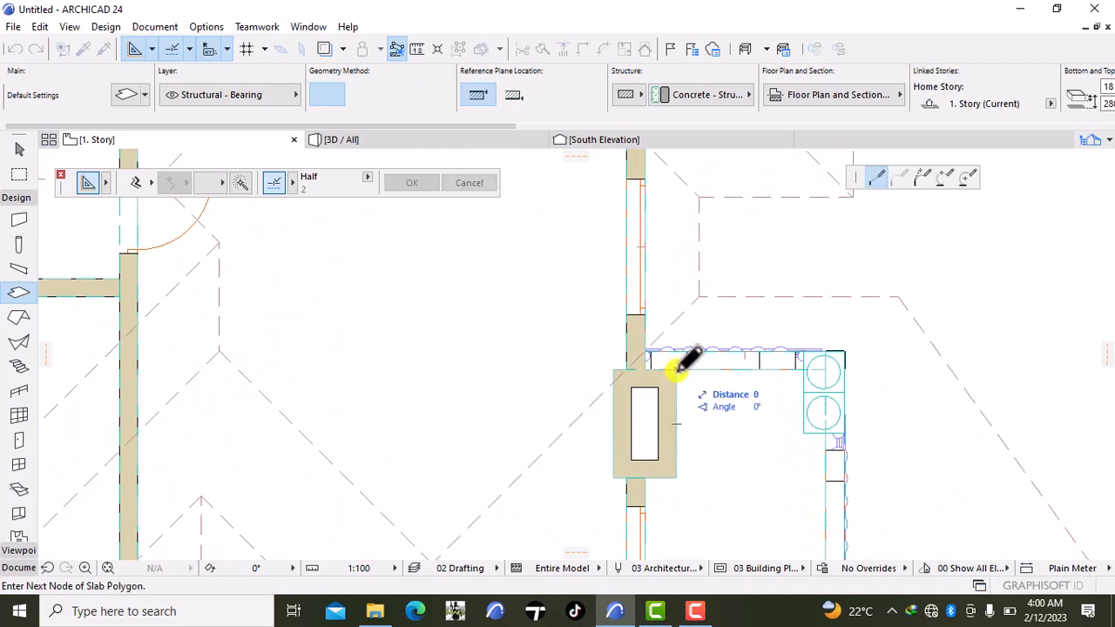
click(825, 369)
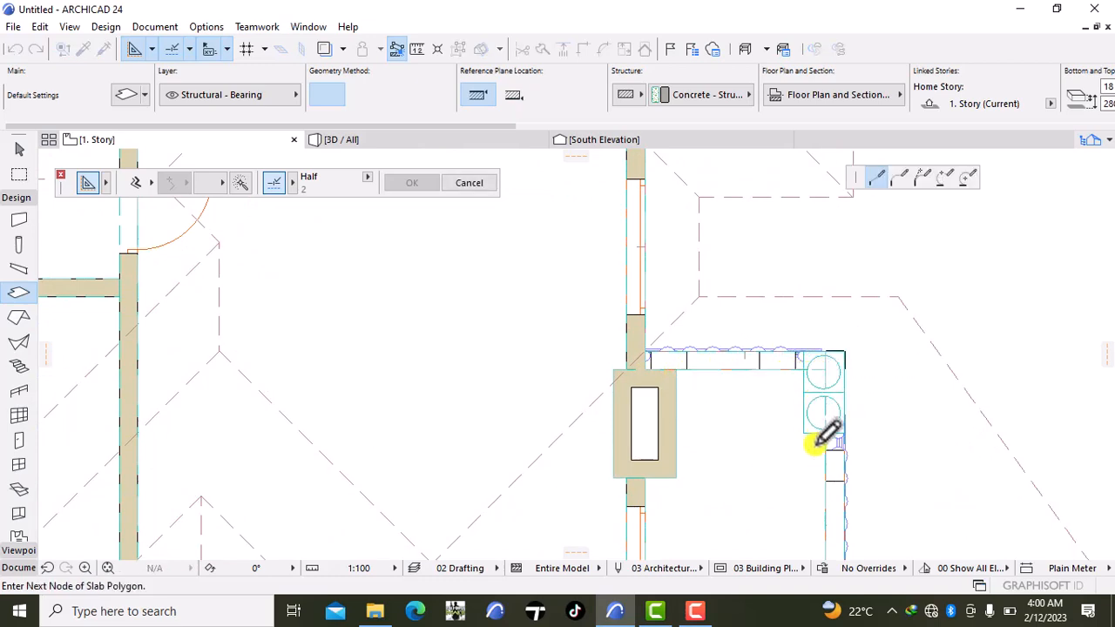
middle_drag(822, 435, 785, 327)
scroll(787, 453, down, 2)
middle_drag(787, 451, 757, 279)
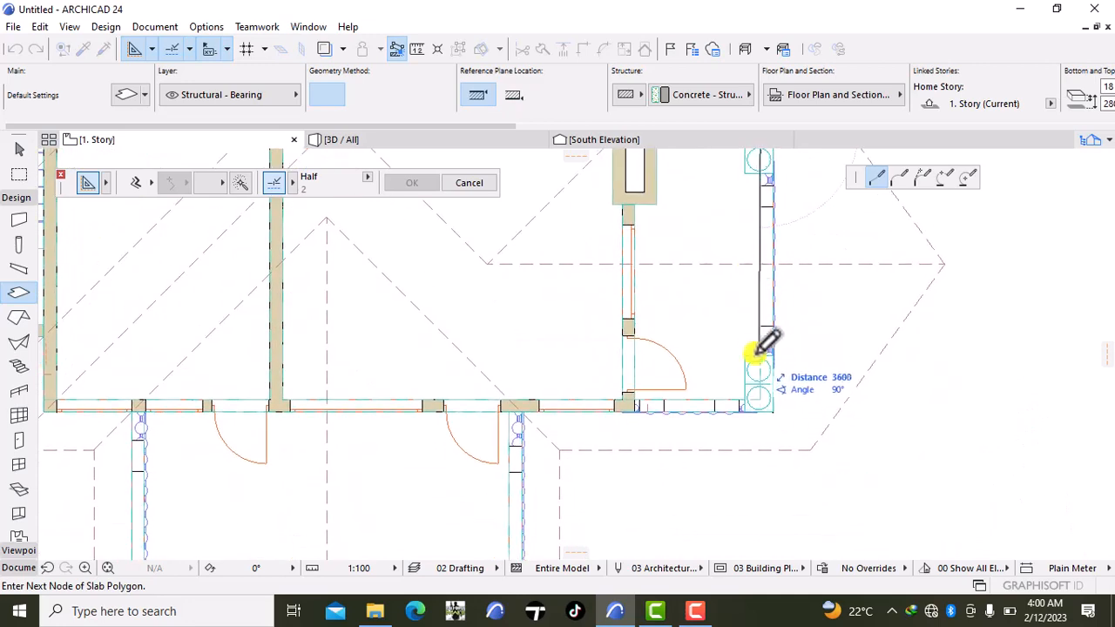
click(760, 400)
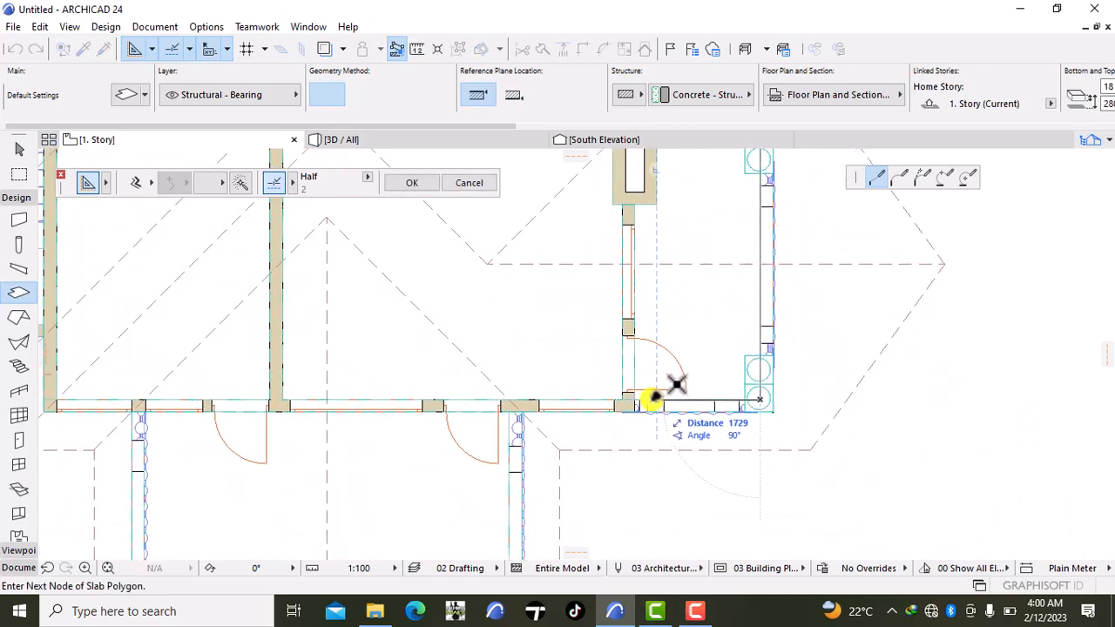
click(639, 399)
middle_drag(622, 274, 630, 398)
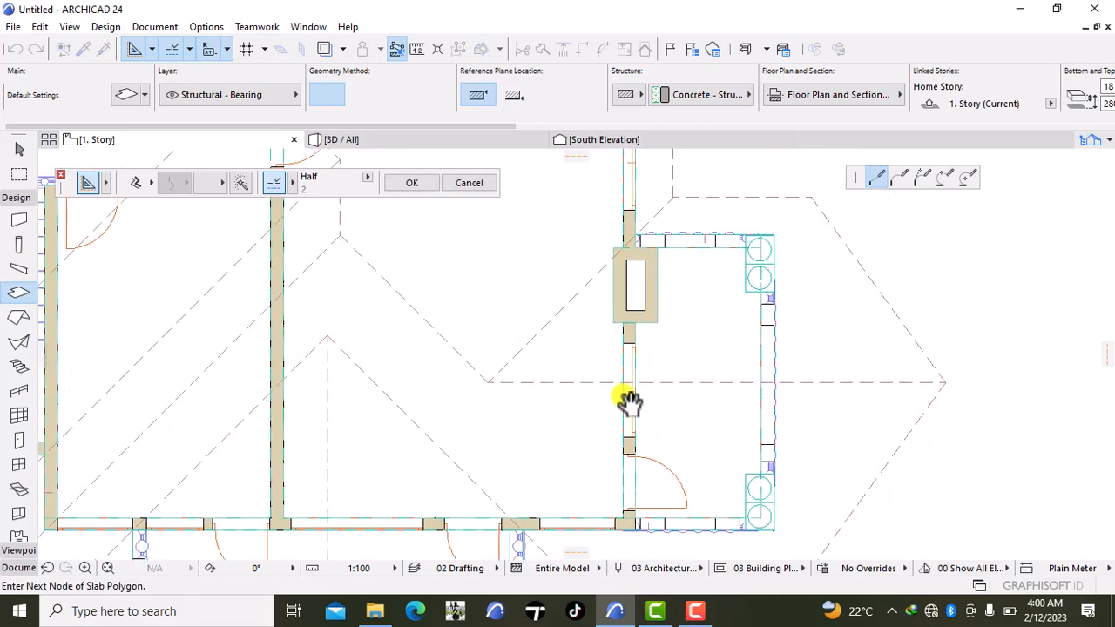
click(635, 336)
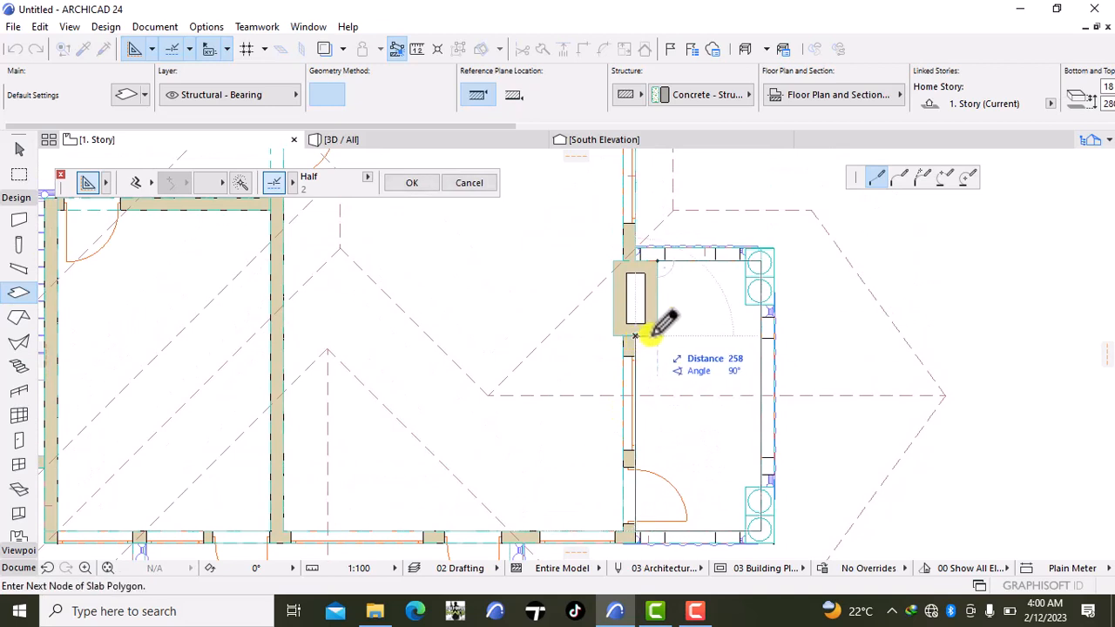
click(657, 335)
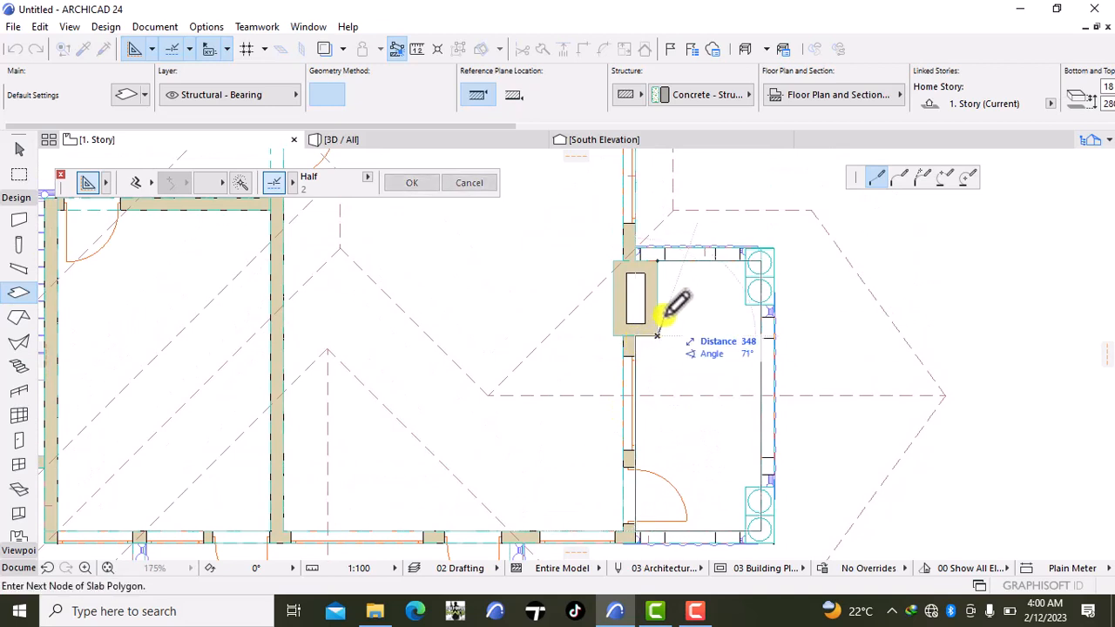
click(656, 258)
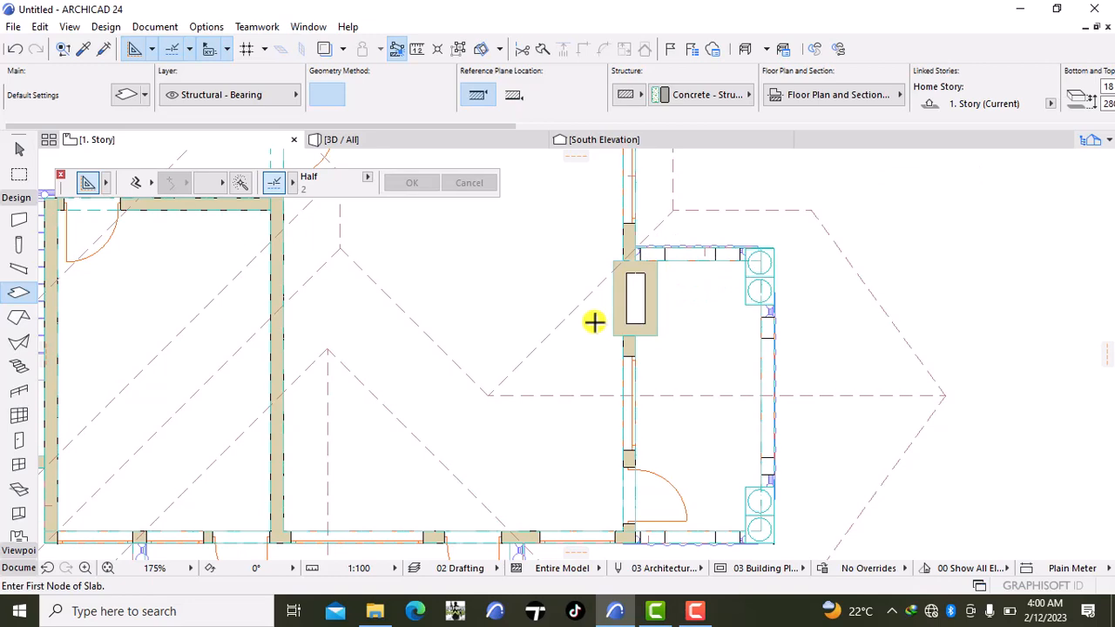
scroll(529, 292, down, 2)
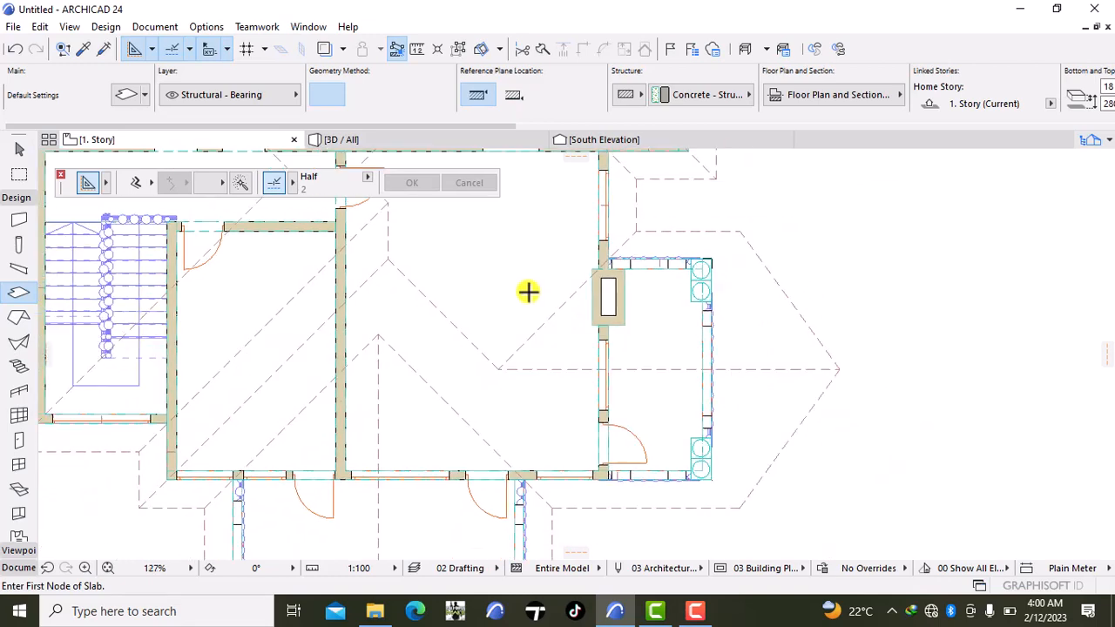
- Draw a polygonal slab over the room between the staircase and the large room, tracing its four inner corners
middle_drag(531, 291, 677, 326)
scroll(705, 345, up, 1)
middle_drag(600, 397, 642, 361)
scroll(642, 361, down, 1)
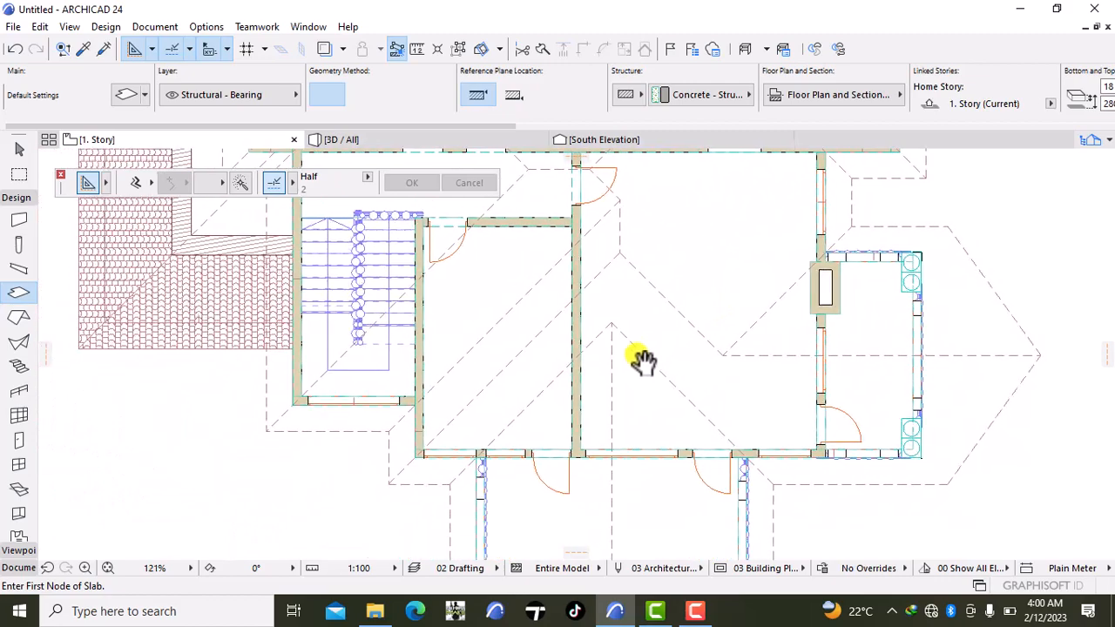
scroll(453, 424, up, 1)
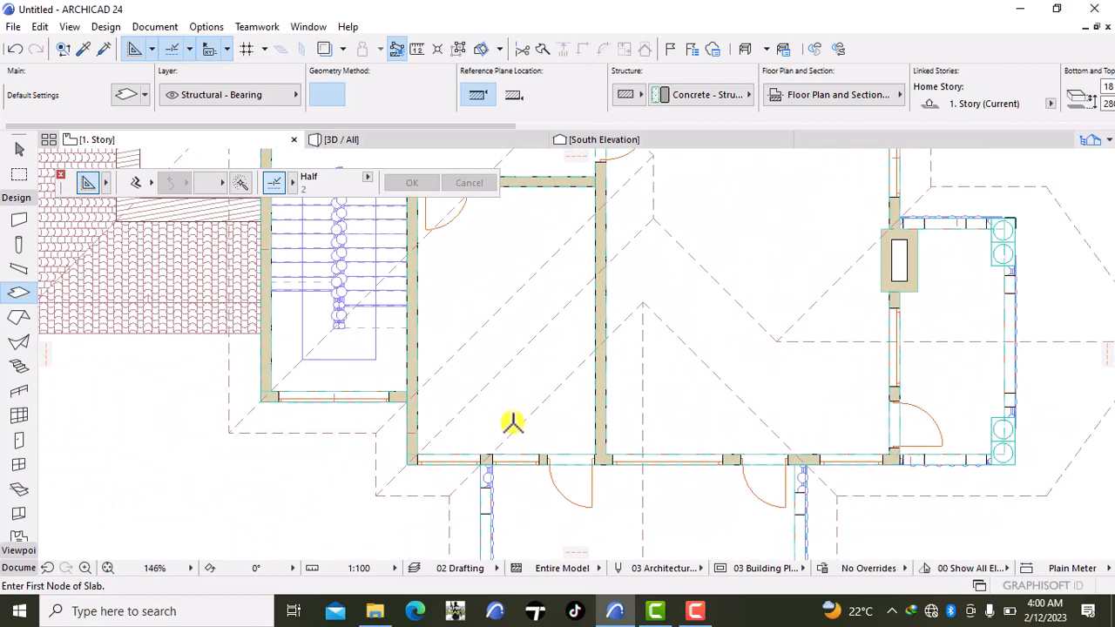
click(596, 454)
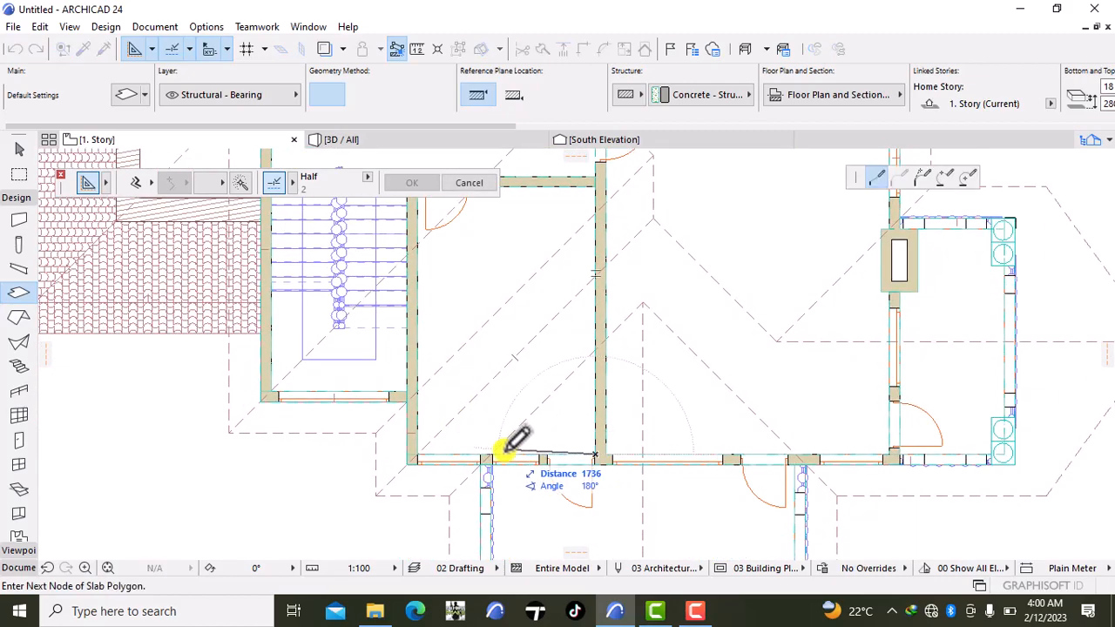
click(417, 453)
middle_drag(440, 399, 432, 374)
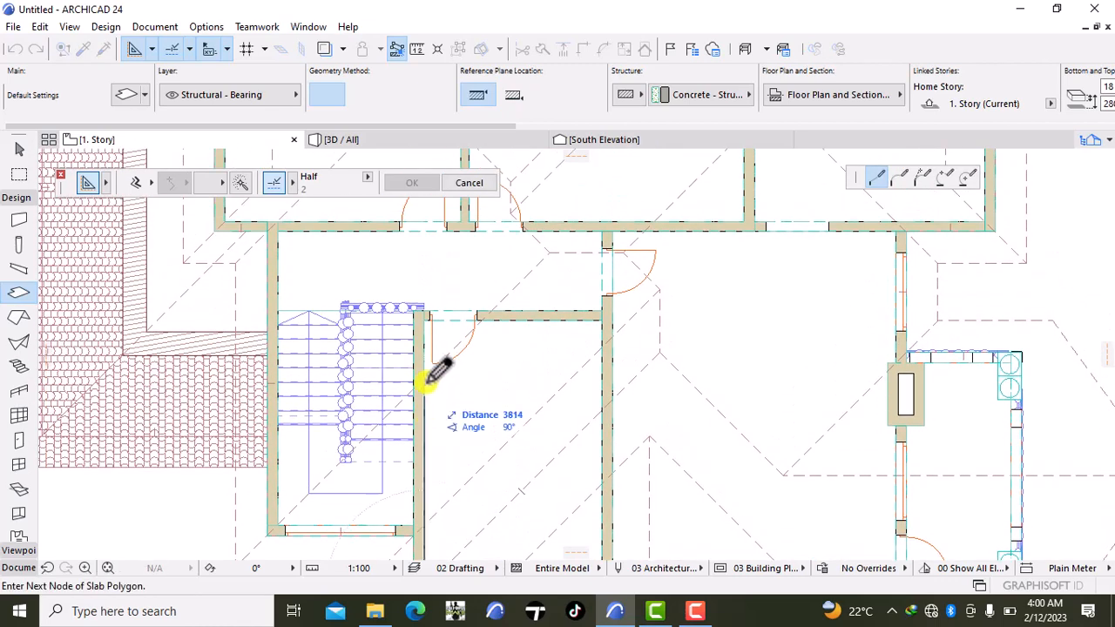
click(425, 319)
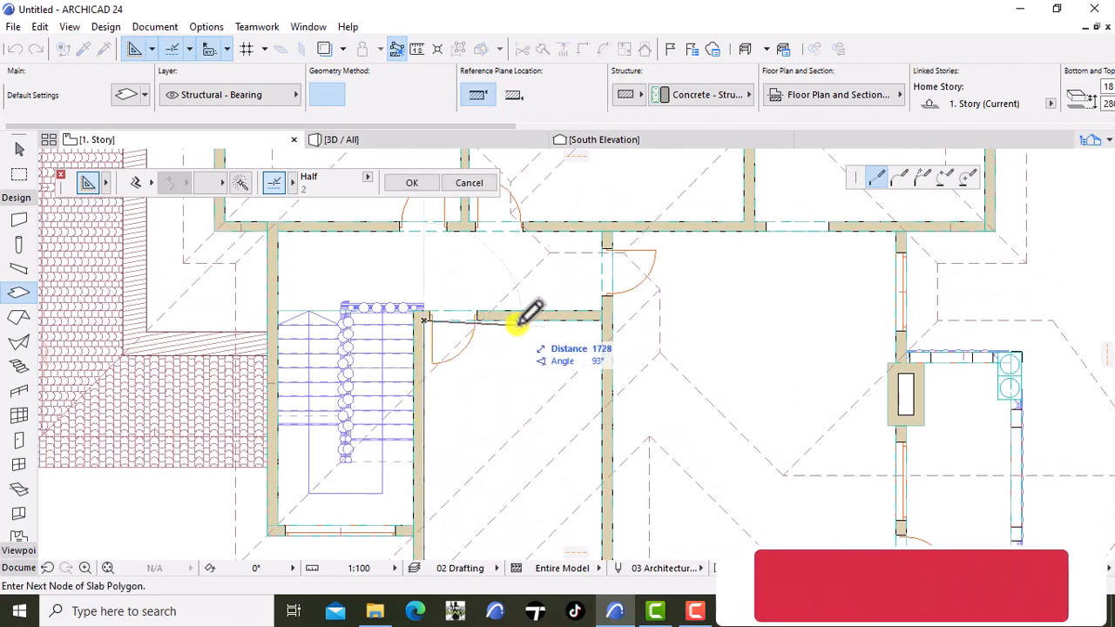
click(603, 319)
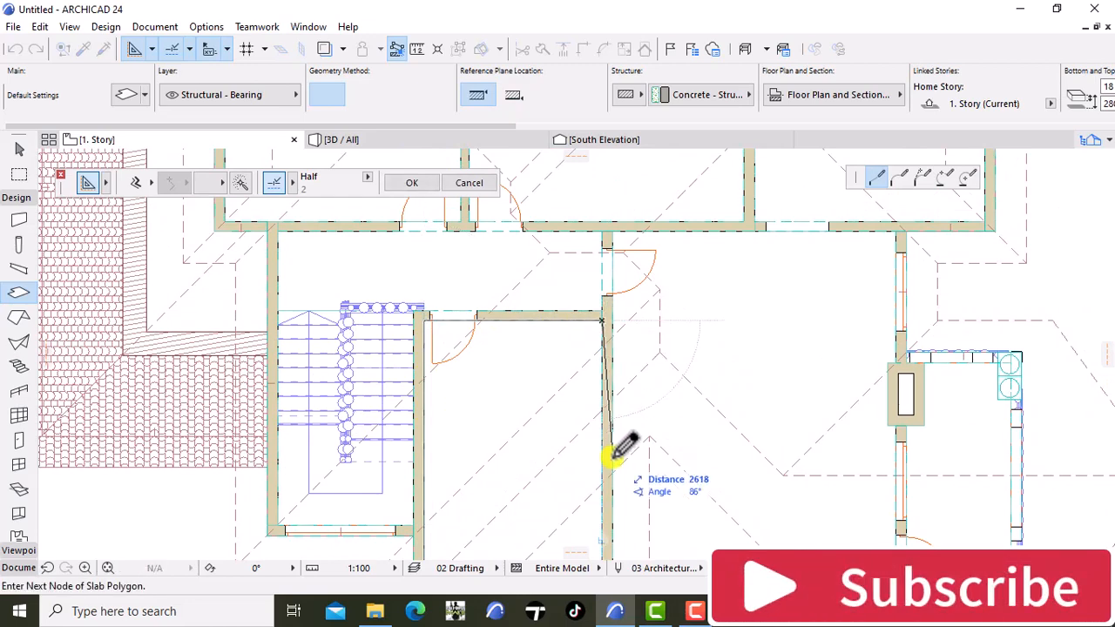
middle_drag(617, 452, 601, 324)
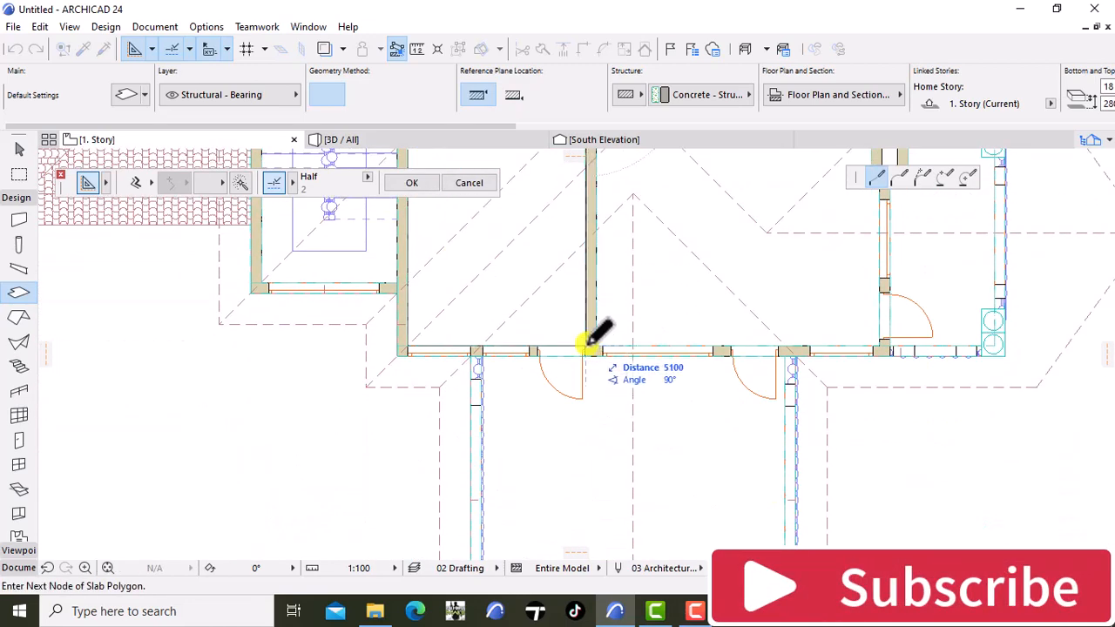
click(588, 346)
- Start a slab at the hallway's upper corner beside the large room's door, tracing down the door wall and along the lower wall to the stairwell
scroll(514, 323, down, 3)
middle_drag(515, 323, 520, 546)
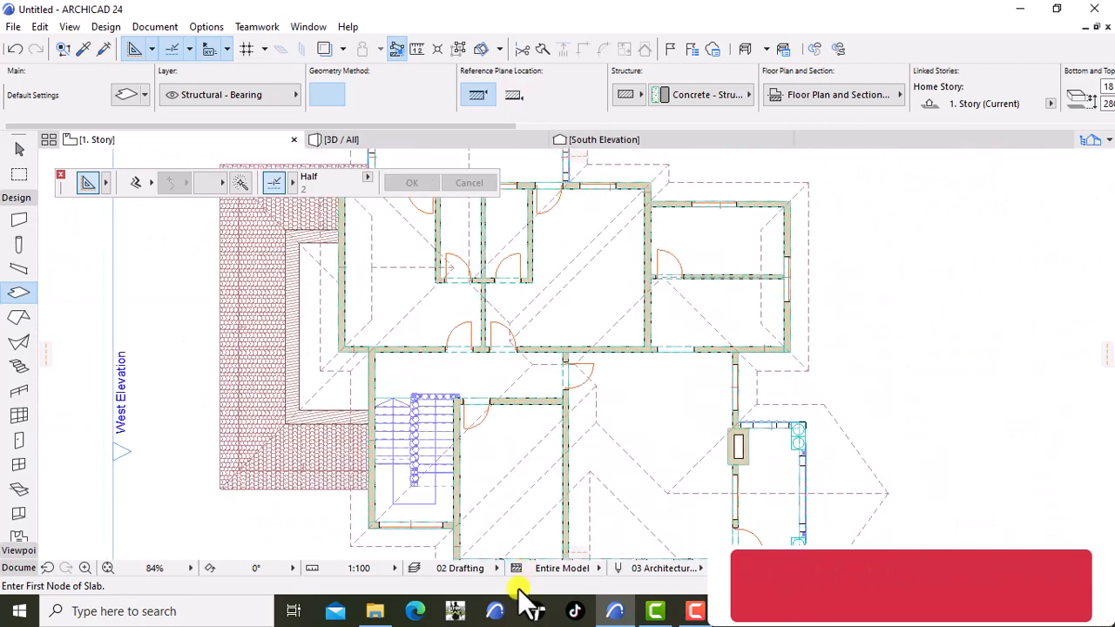
middle_drag(497, 451, 505, 515)
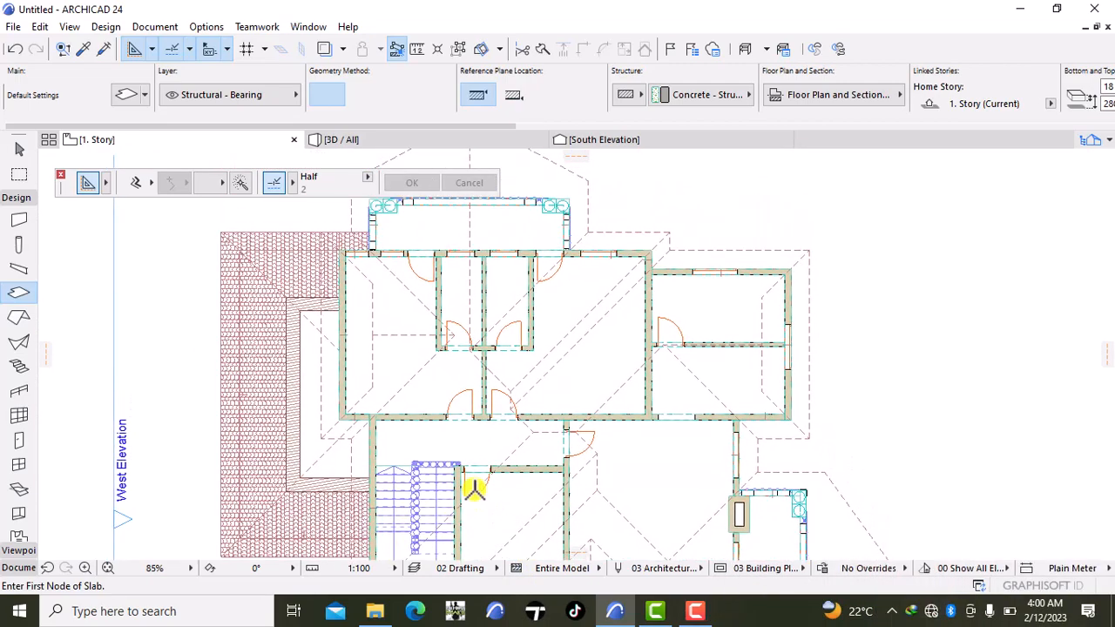
scroll(463, 488, up, 3)
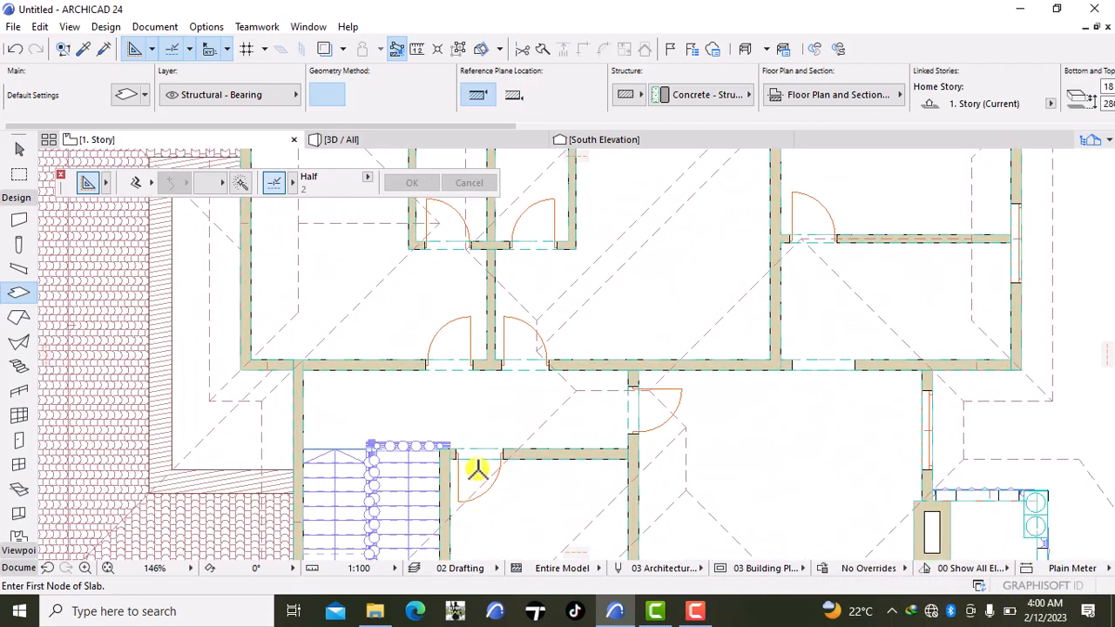
click(628, 370)
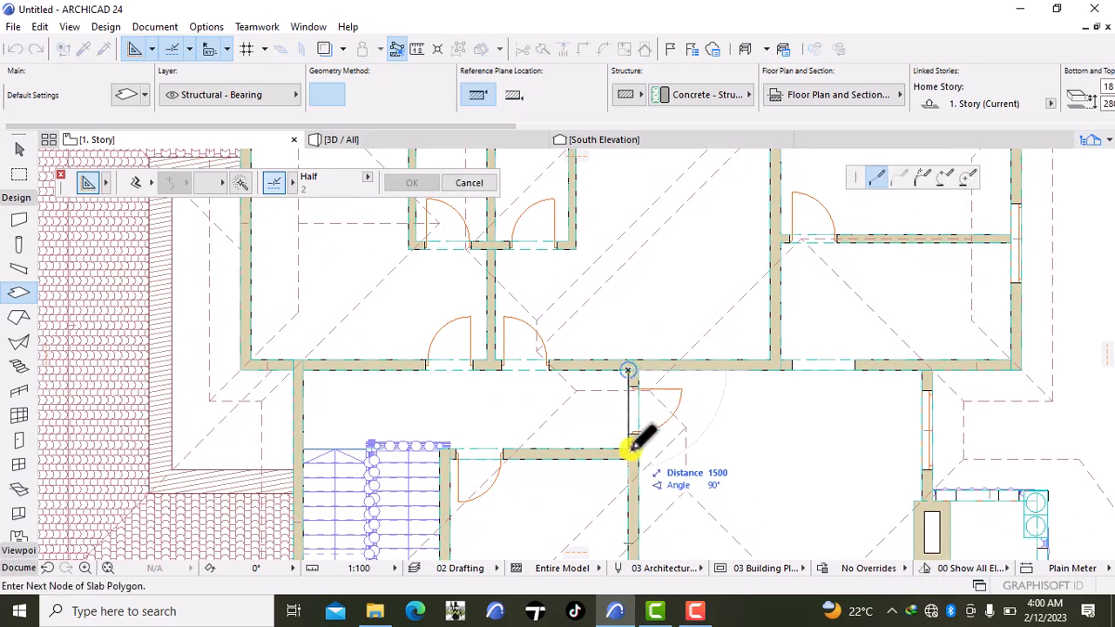
click(628, 451)
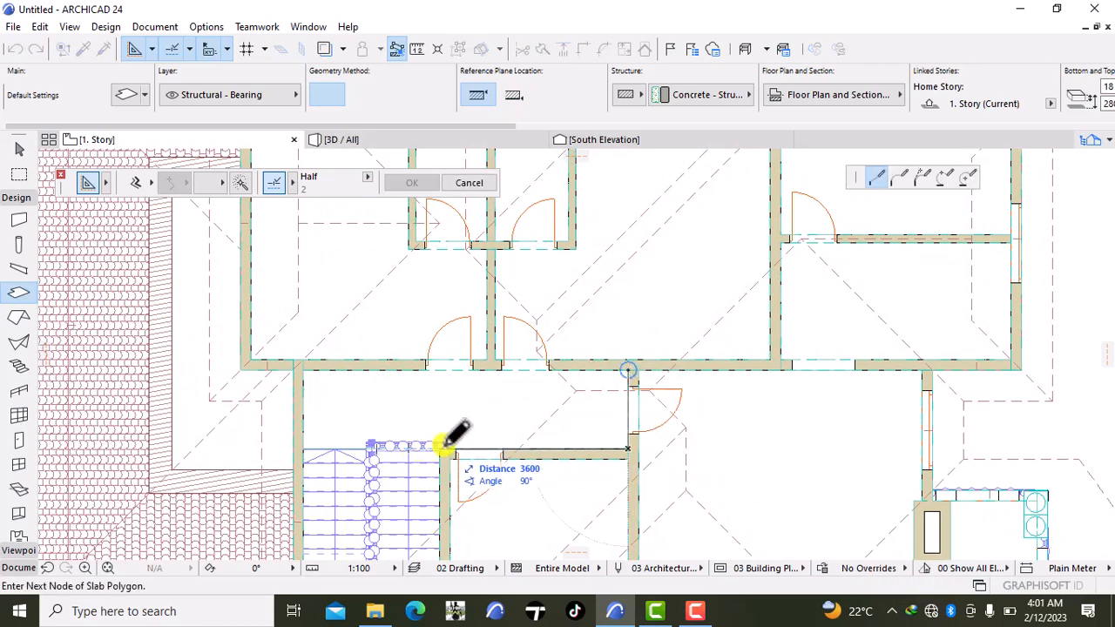
click(440, 448)
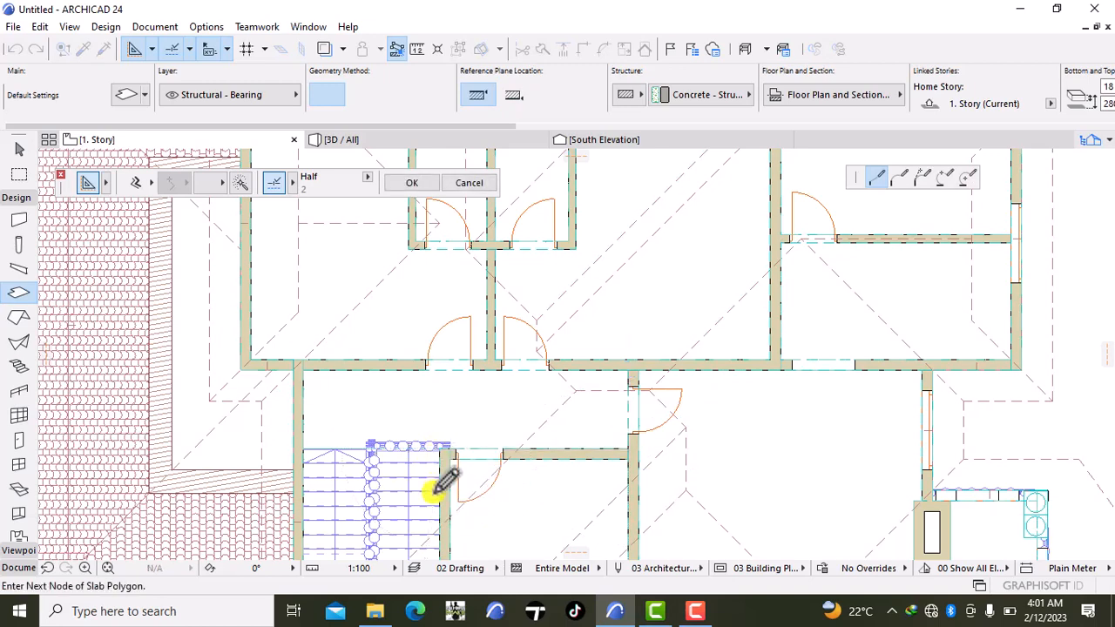
- Complete the hallway slab outline around the stairwell's inner corners and back along the upper wall to its first corner
middle_drag(439, 480, 441, 305)
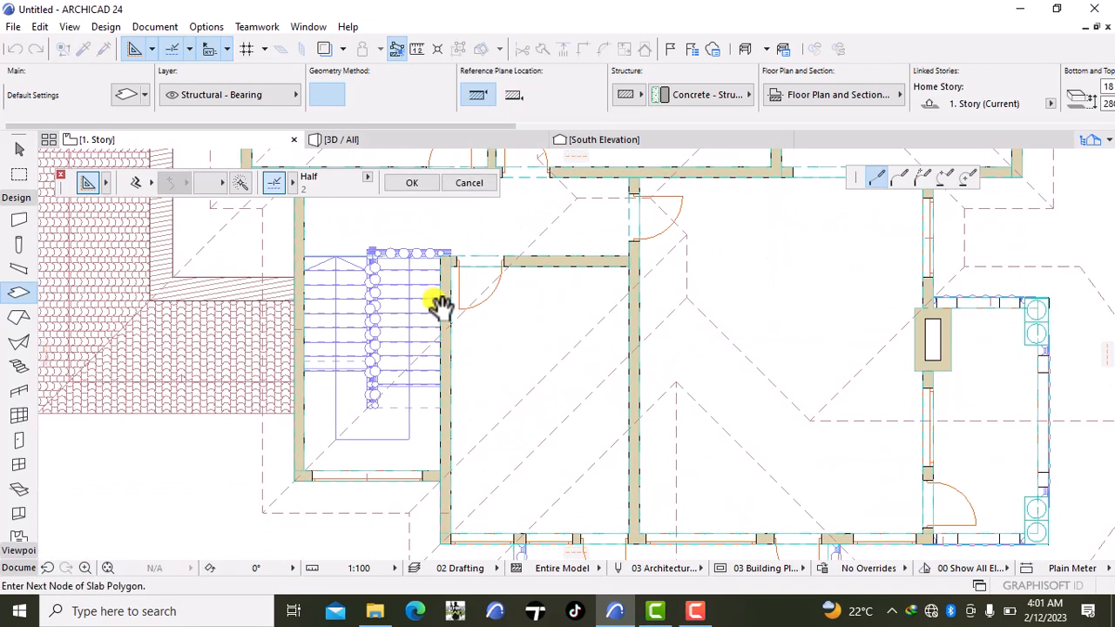
click(440, 472)
click(303, 472)
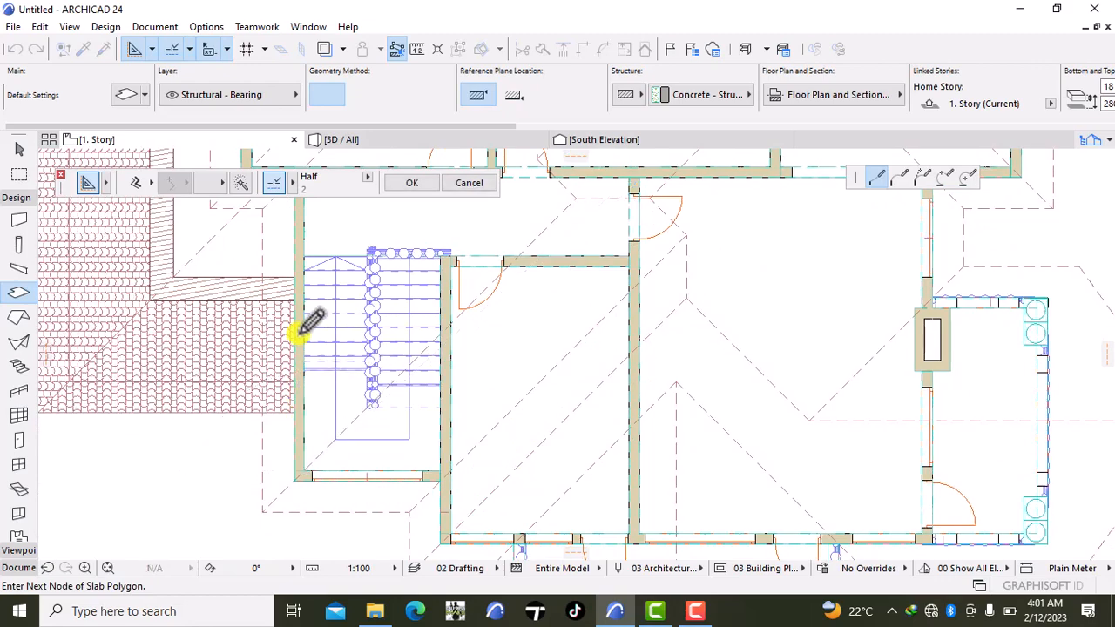
middle_drag(305, 323, 307, 510)
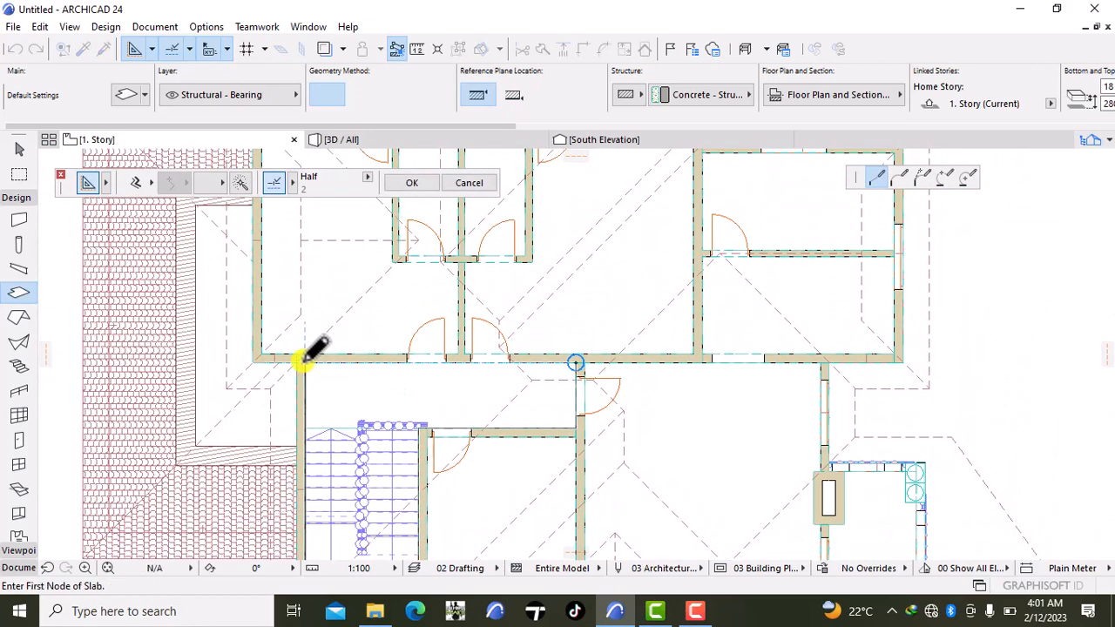
click(303, 361)
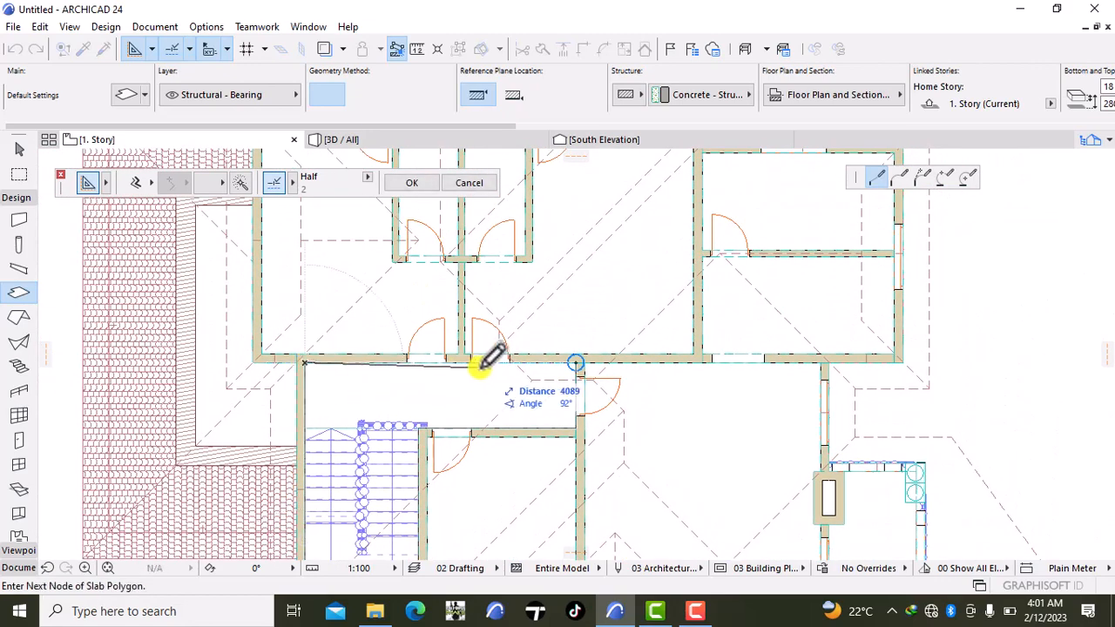
click(575, 362)
- Draw a polygonal slab over the central upper bedroom, following its inner walls and stepping around the adjoining small bathroom
scroll(523, 360, down, 4)
middle_drag(522, 361, 527, 443)
scroll(504, 406, up, 1)
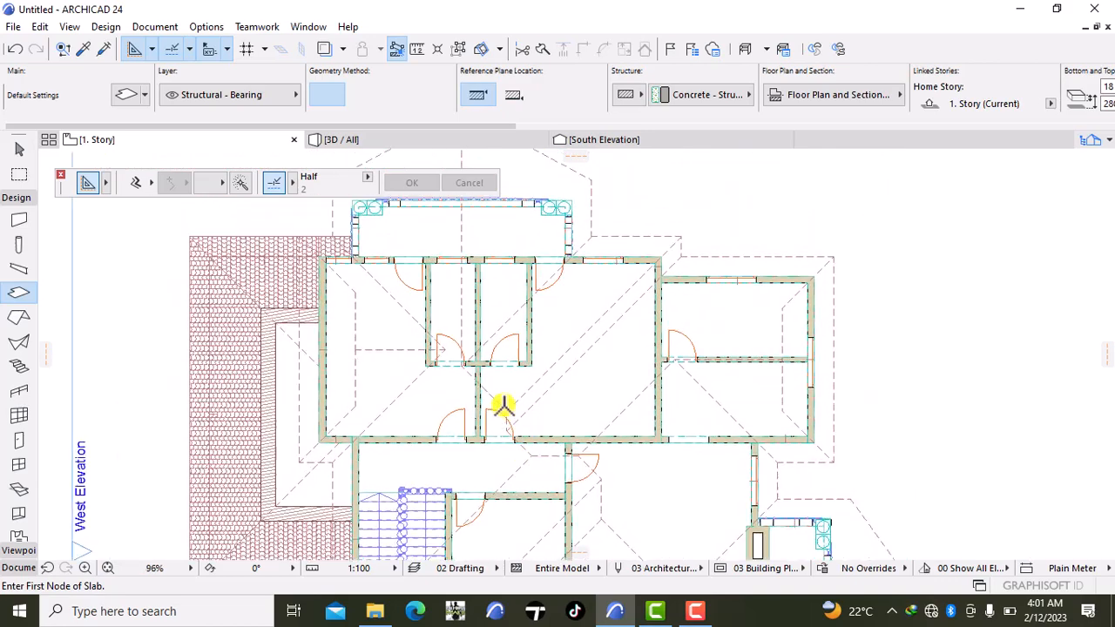
scroll(504, 406, up, 2)
click(467, 453)
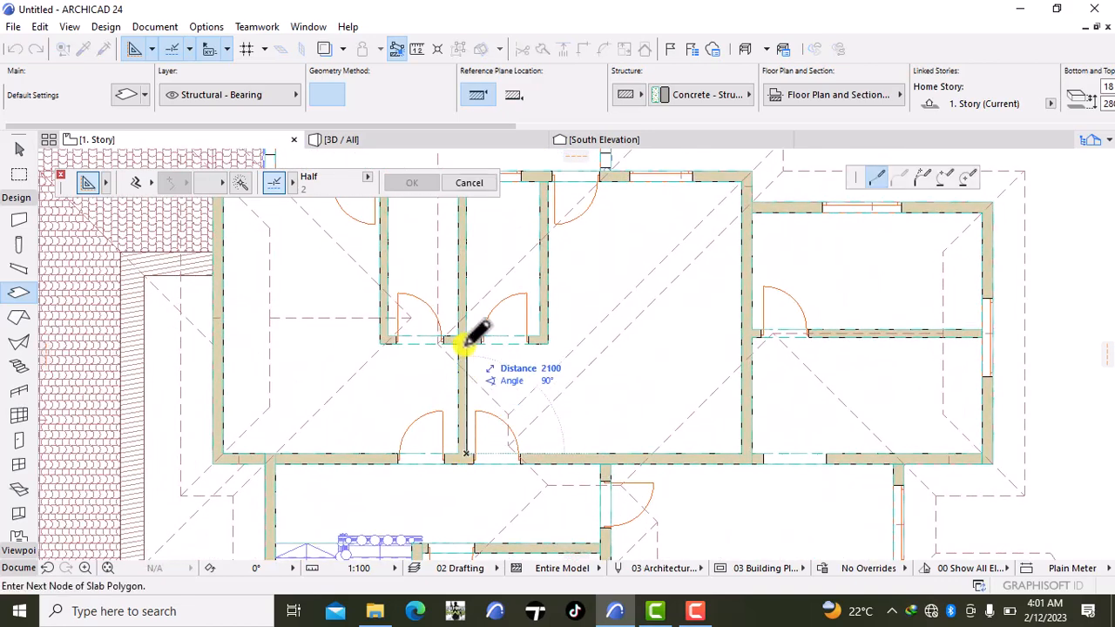
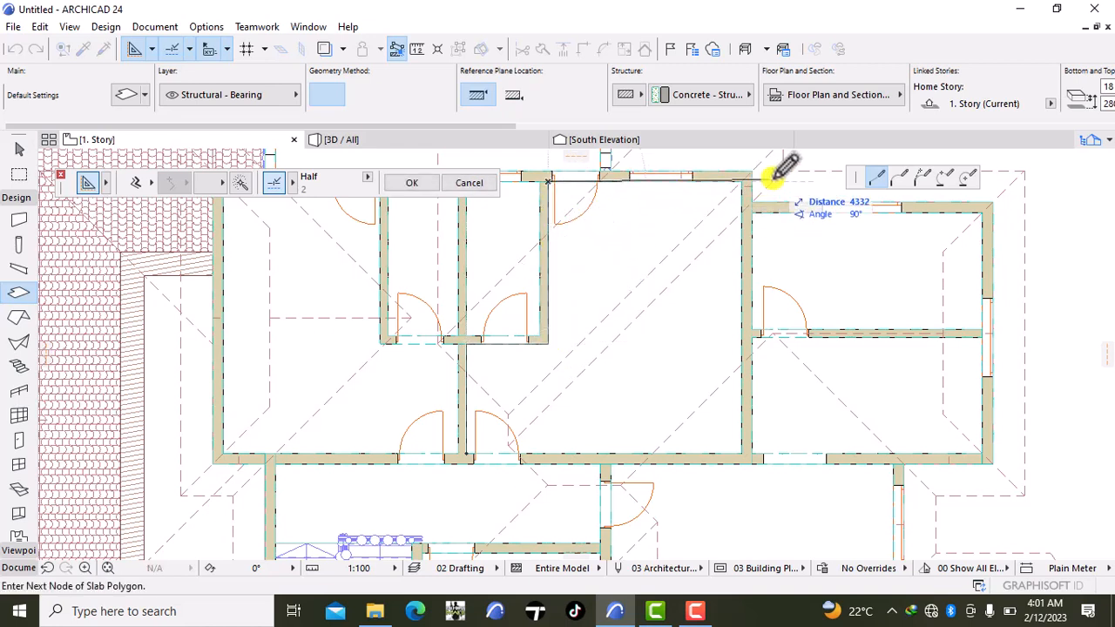
click(742, 180)
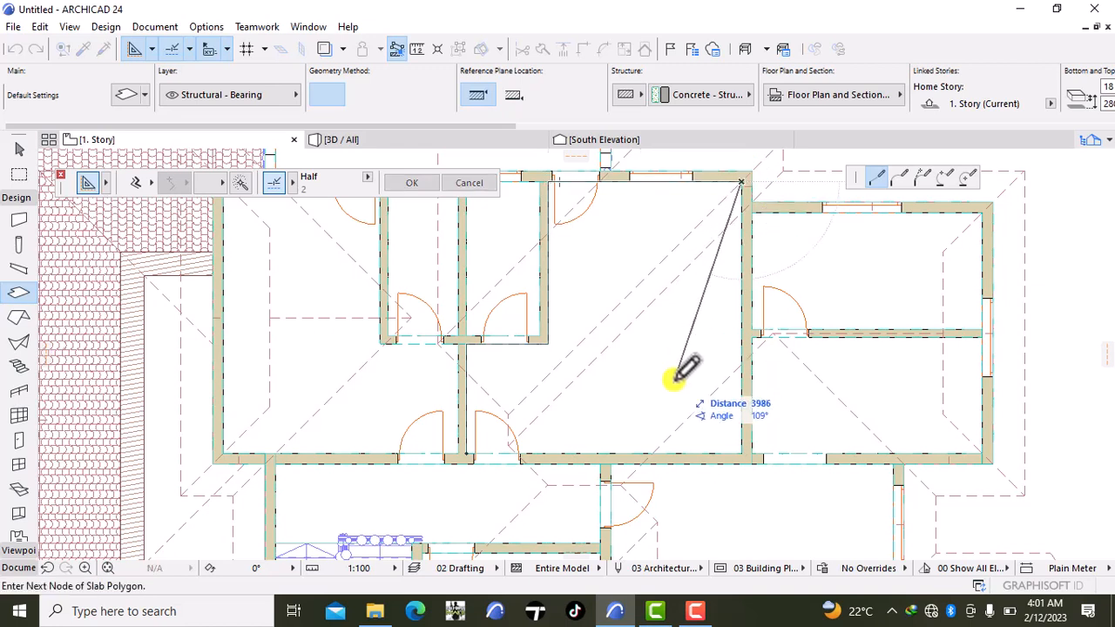
click(741, 453)
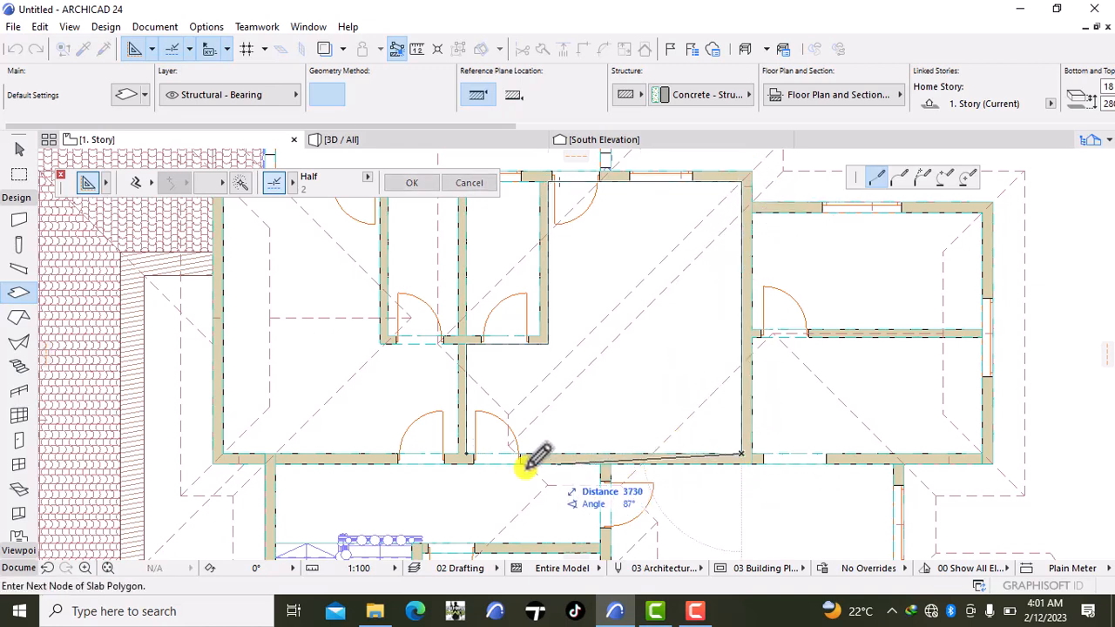
click(468, 453)
- Draw a polygonal slab over the small bathroom adjoining the central upper bedroom, tracing its four inner corners
shift+scroll(470, 323, up, 5)
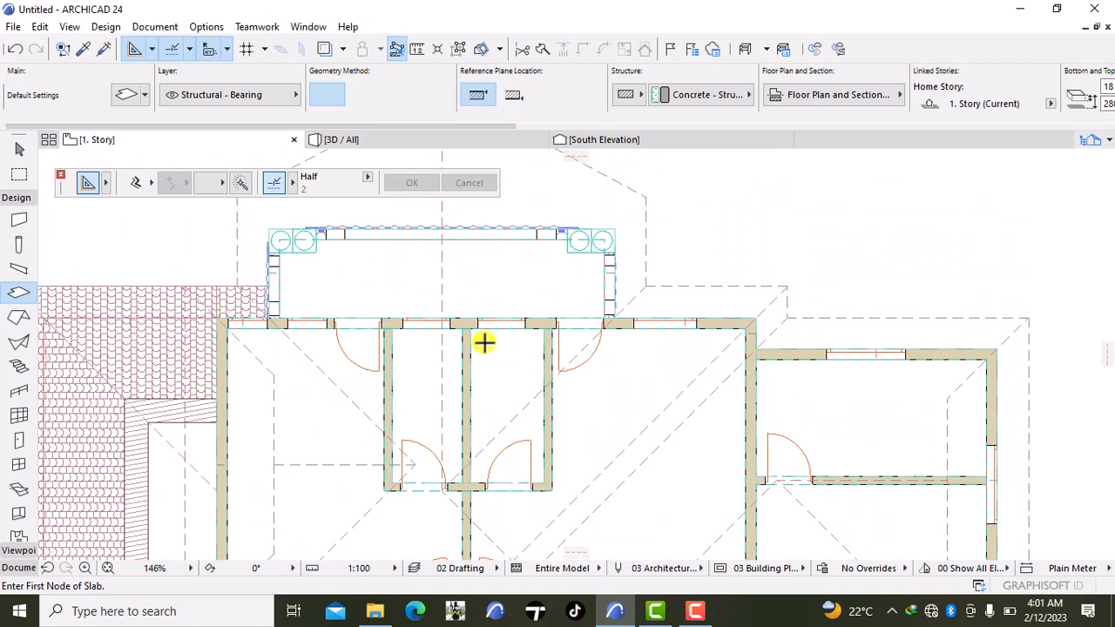
scroll(483, 343, up, 2)
click(464, 322)
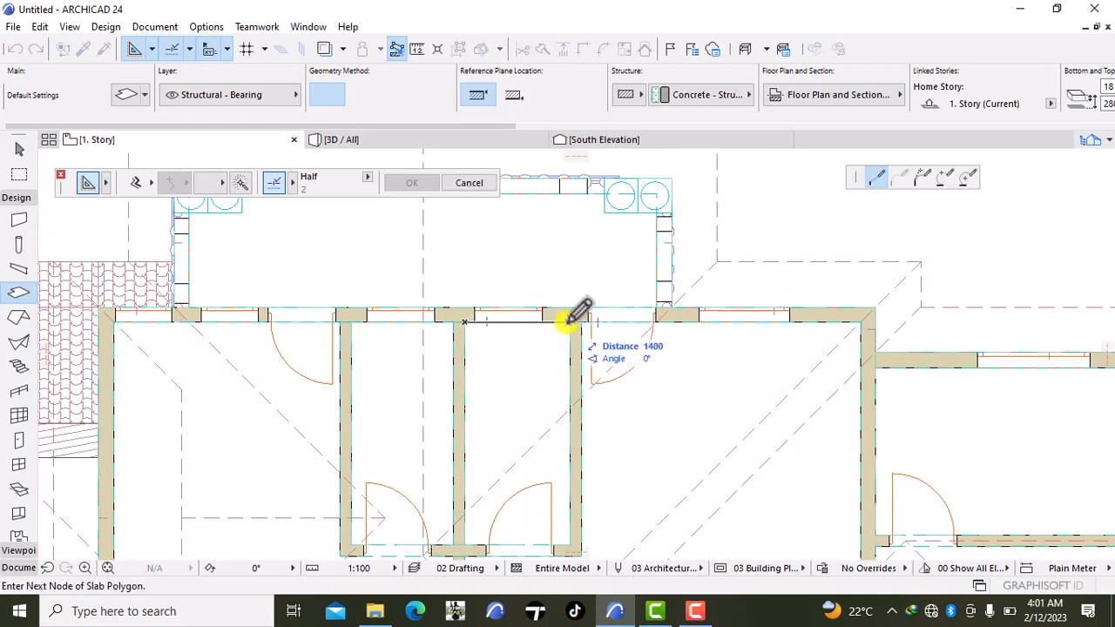
click(570, 322)
shift+scroll(567, 423, down, 4)
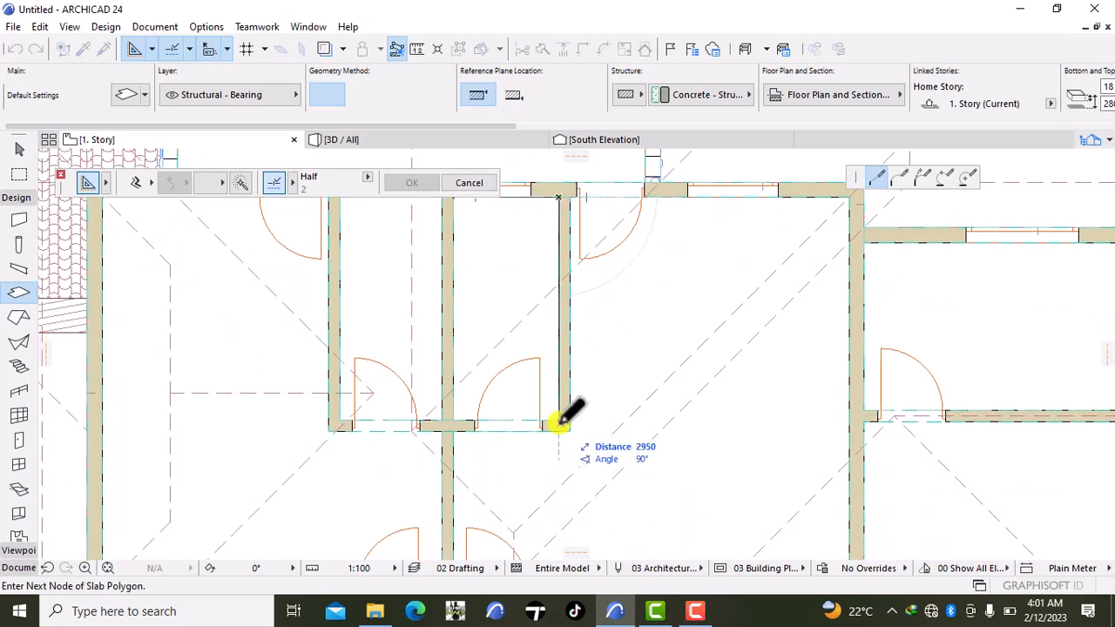
click(454, 421)
shift+scroll(459, 492, up, 4)
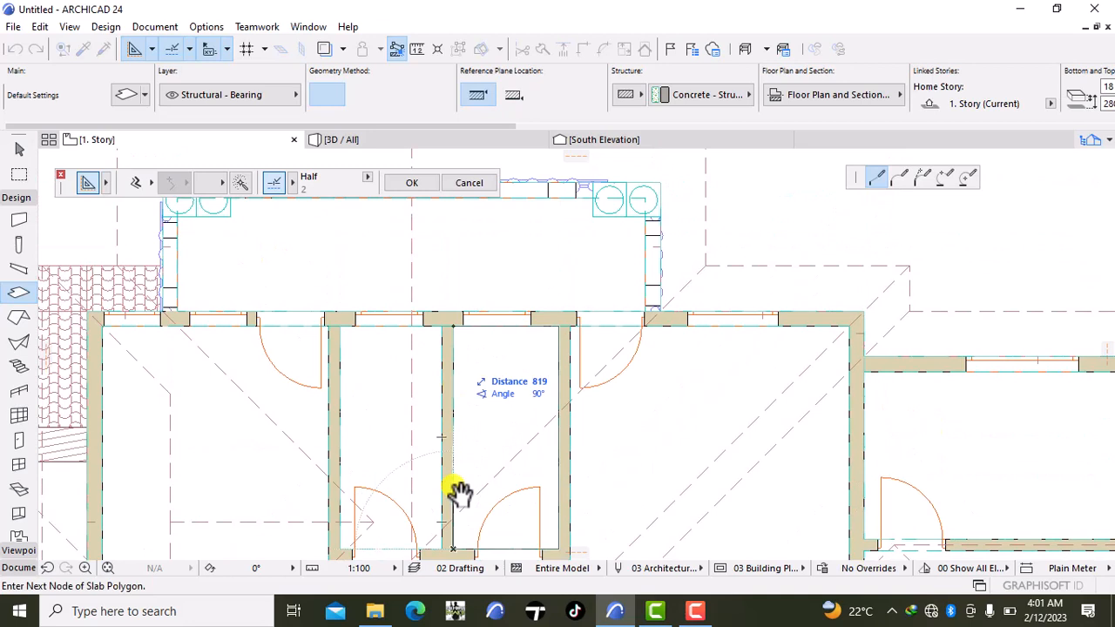
click(449, 320)
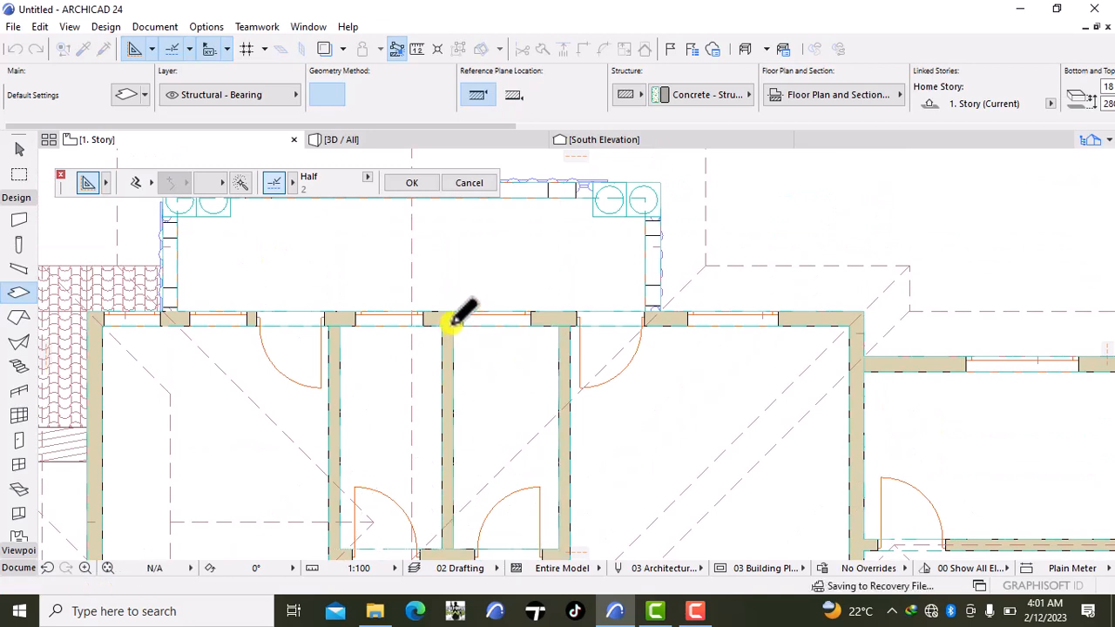
- Draw a polygonal slab over the small bathroom adjoining the west bedroom, tracing its four inner corners
click(339, 325)
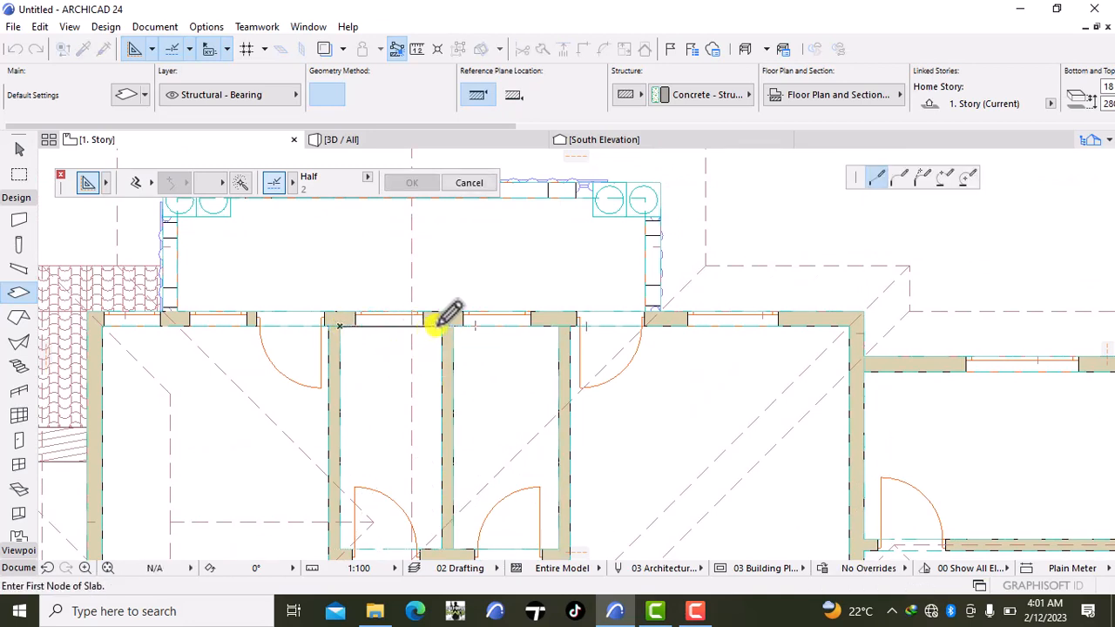
scroll(438, 310, up, 3)
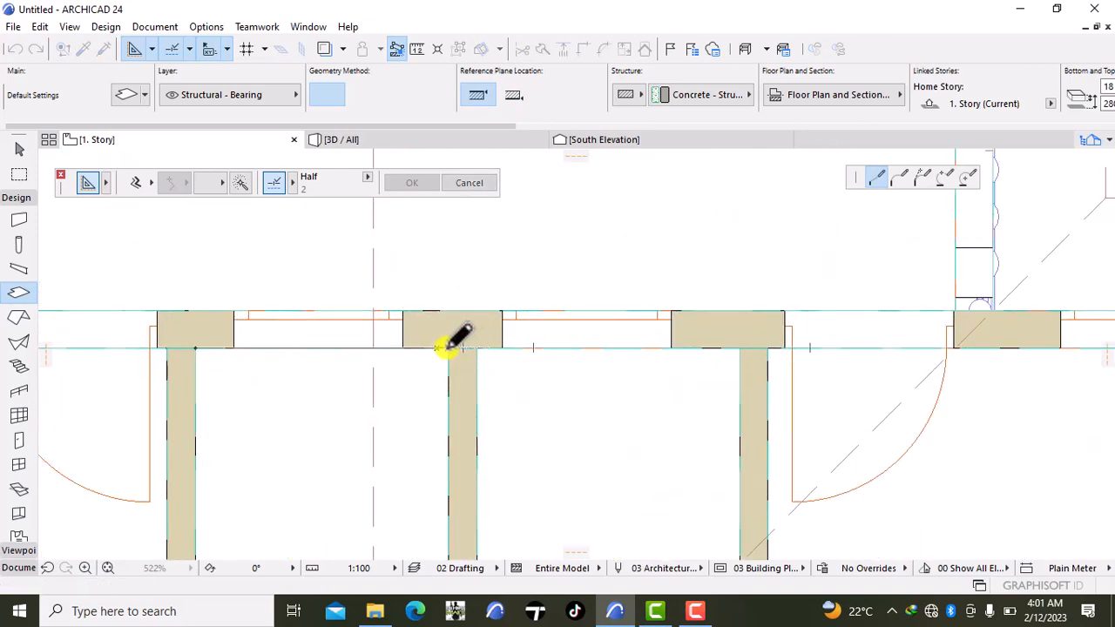
click(449, 349)
middle_drag(449, 453, 451, 218)
scroll(451, 265, up, 1)
scroll(487, 456, down, 3)
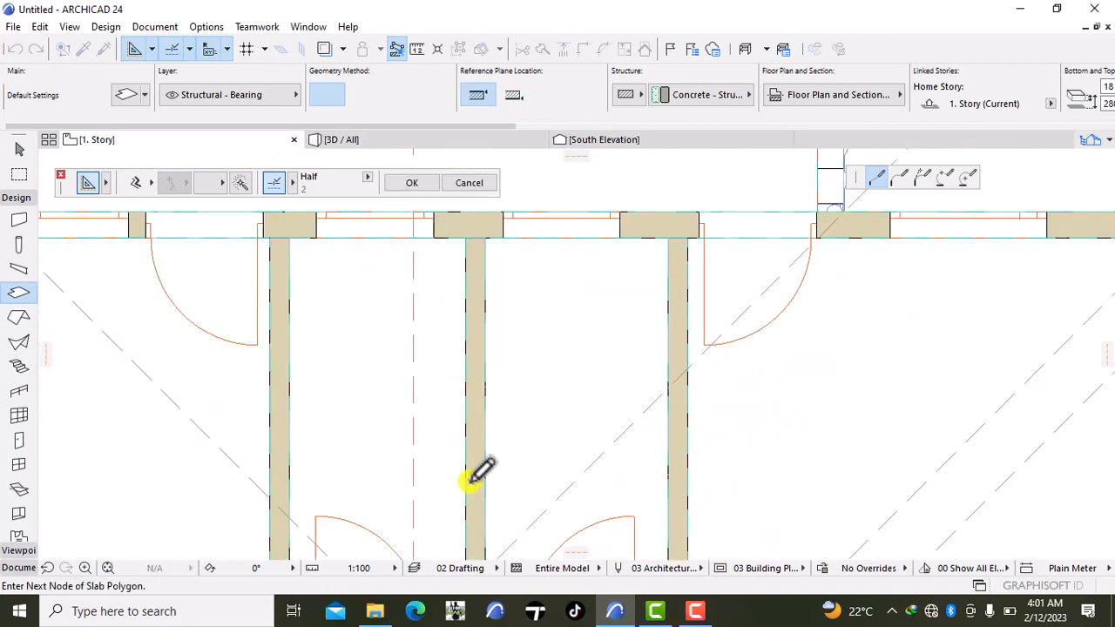
middle_drag(471, 482, 481, 319)
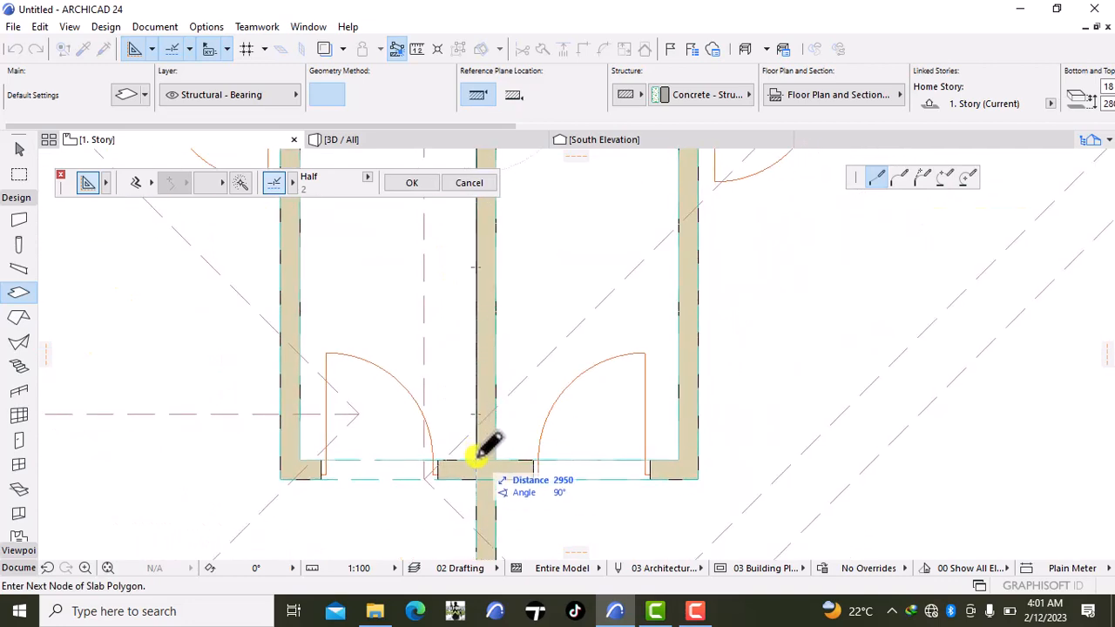
click(477, 459)
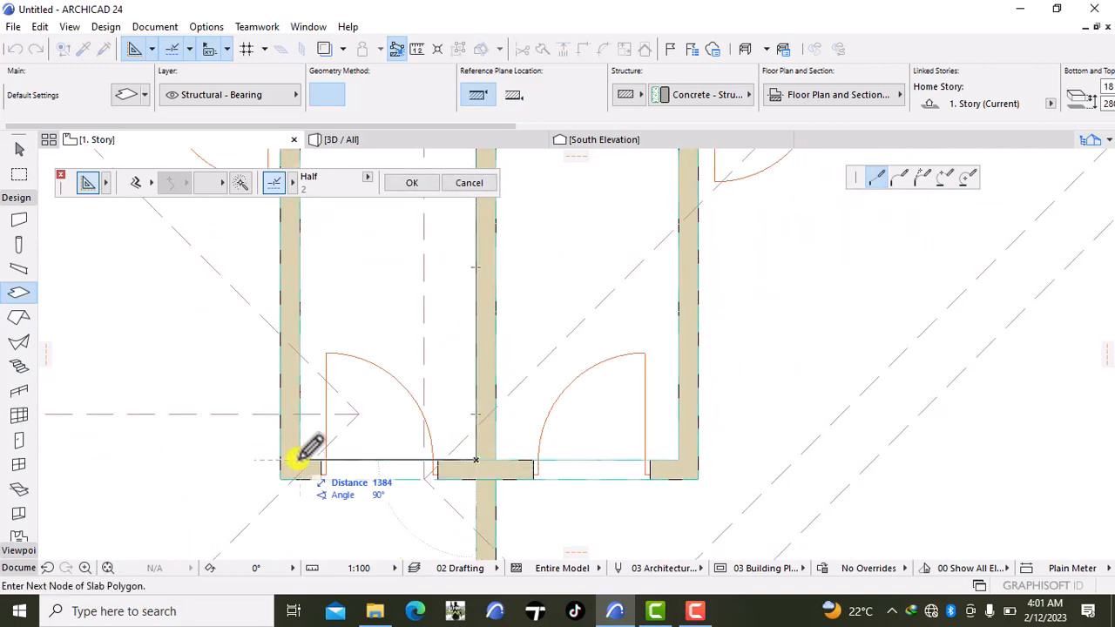
click(296, 460)
scroll(304, 398, down, 2)
middle_drag(304, 398, 473, 393)
click(305, 332)
scroll(292, 361, down, 4)
scroll(309, 316, up, 3)
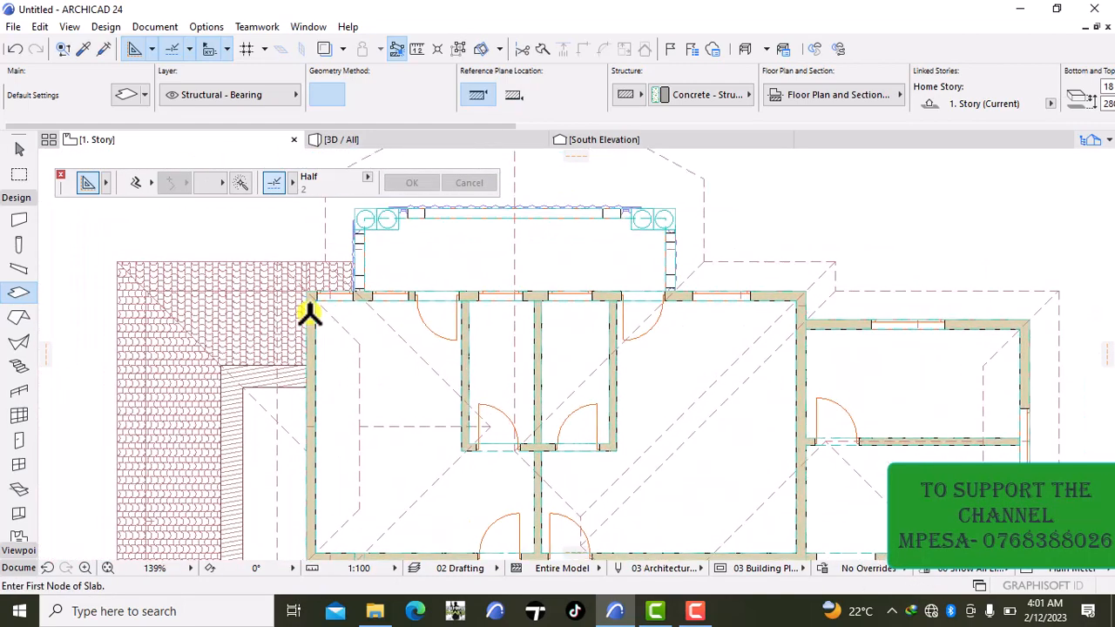
click(319, 298)
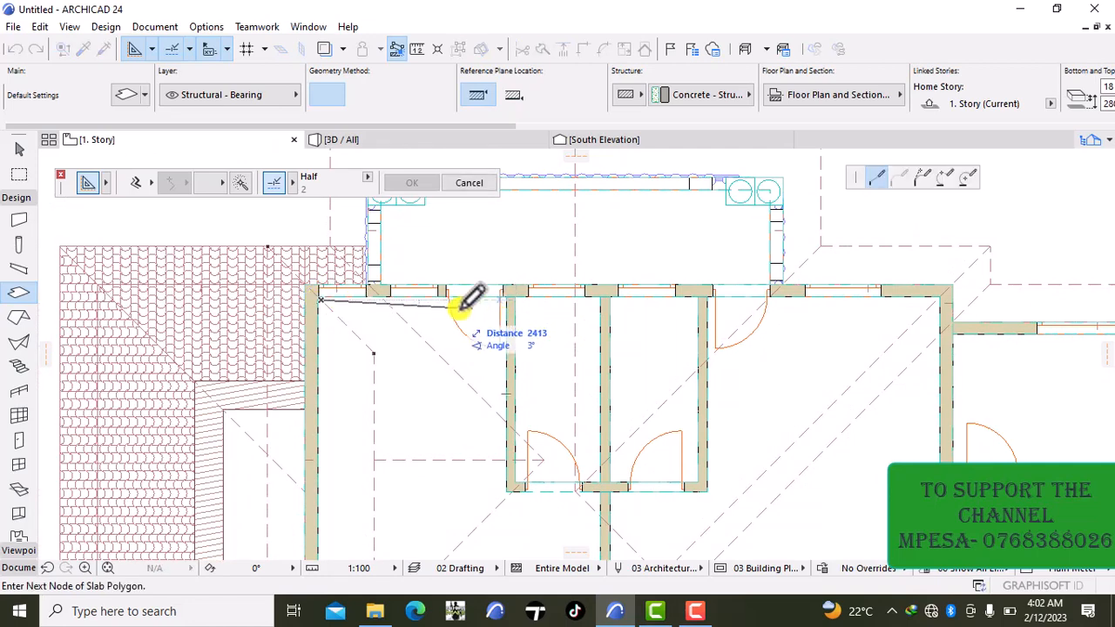
key(Escape)
scroll(505, 310, up, 5)
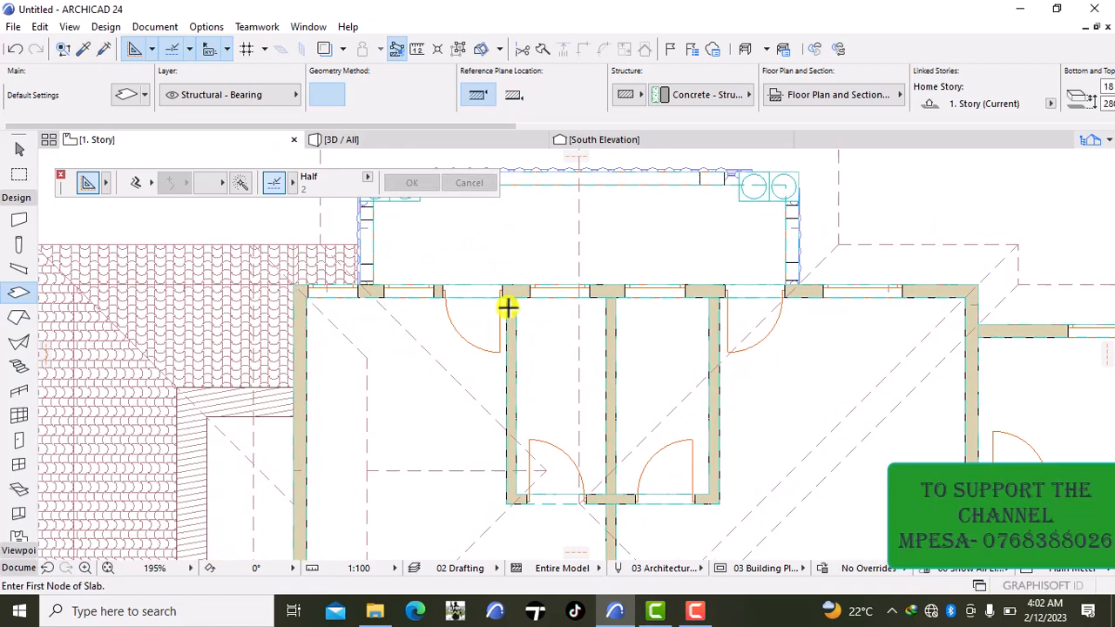
- Draw a polygonal slab over the west bedroom, following its inner walls and stepping around the adjoining small bathroom
click(508, 297)
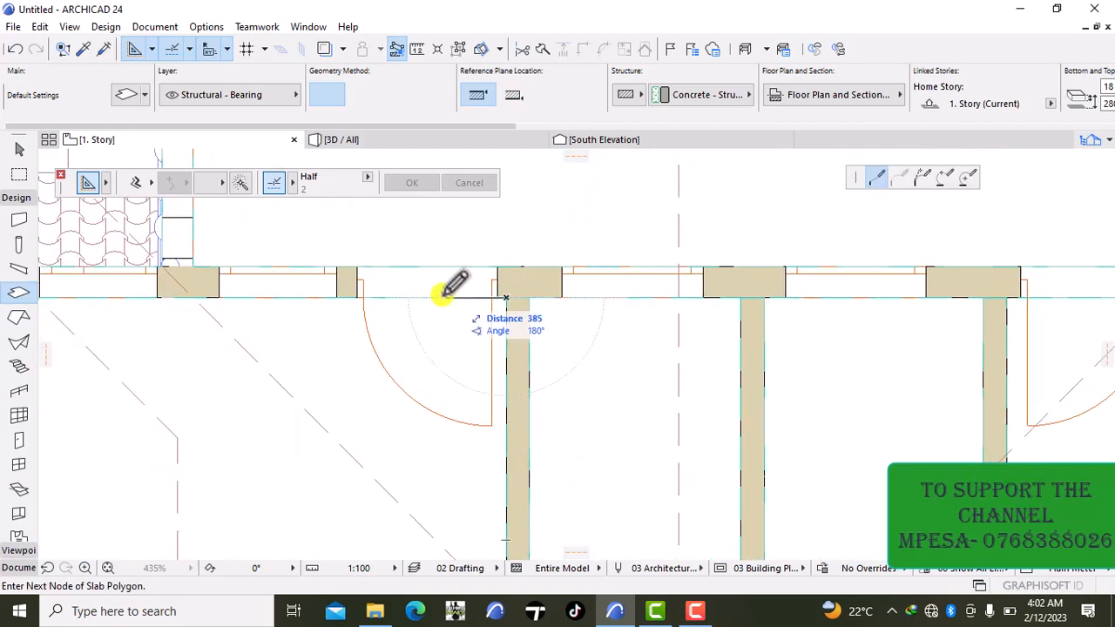
scroll(374, 340, down, 4)
middle_drag(429, 475, 456, 309)
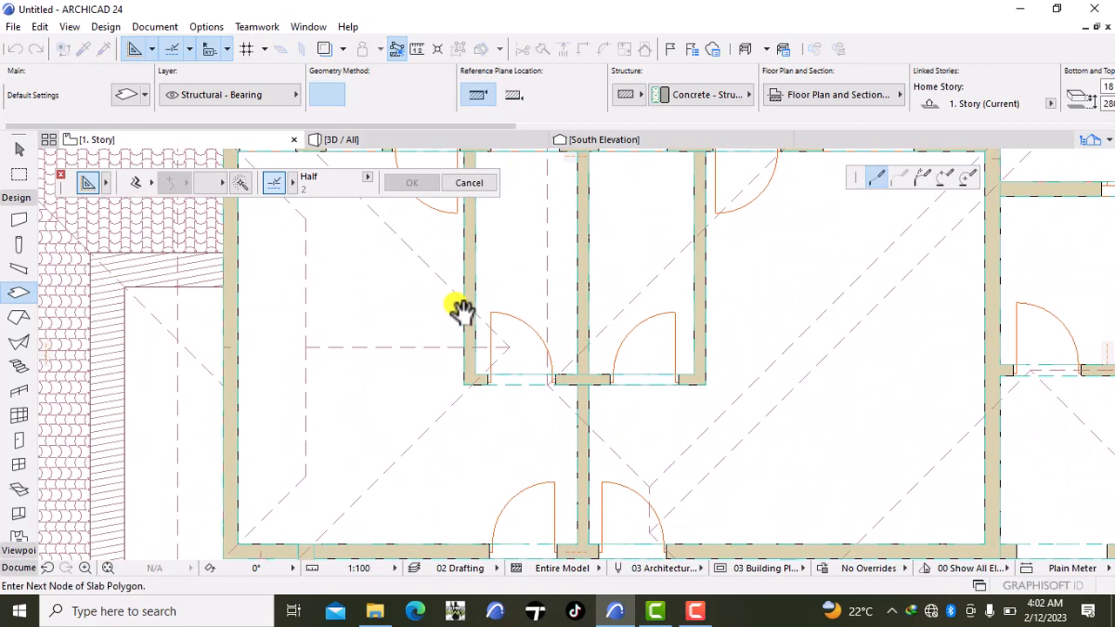
click(464, 383)
click(577, 383)
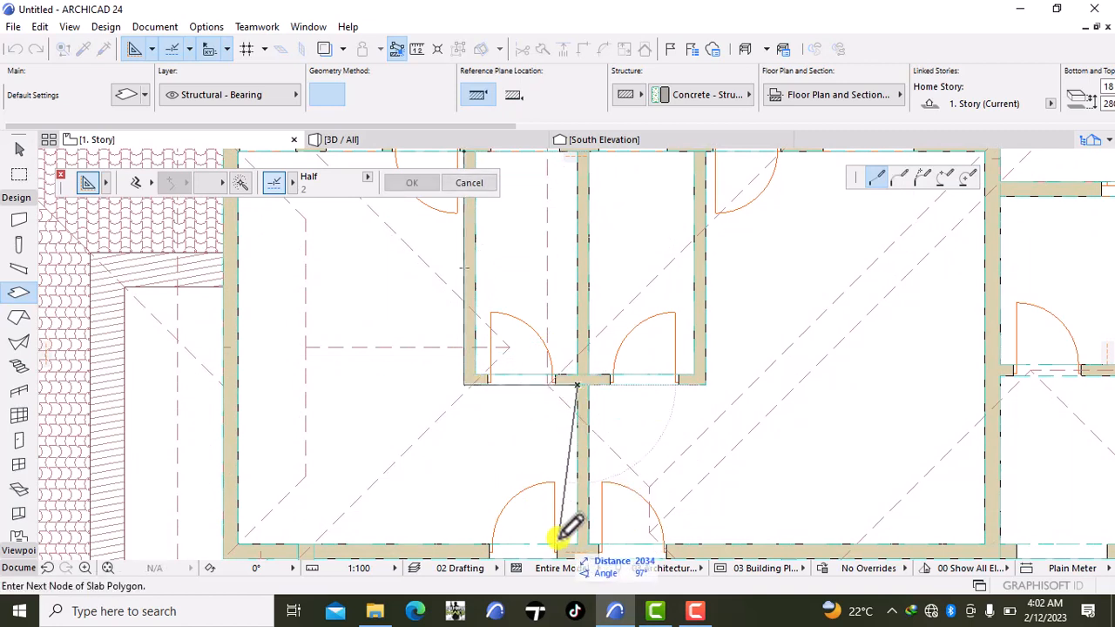
click(577, 544)
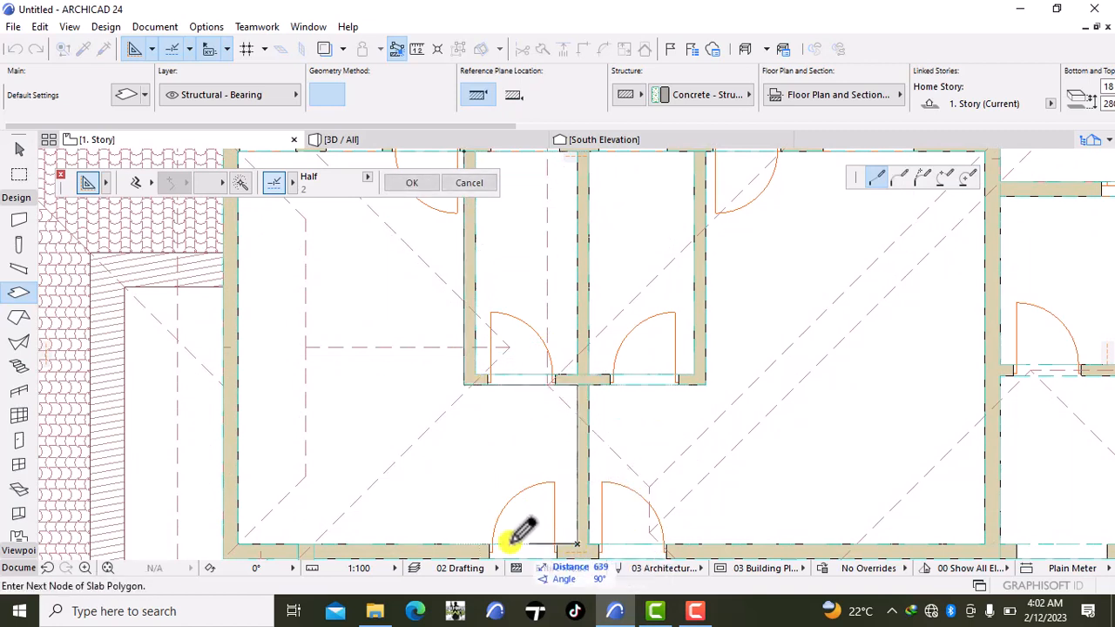
click(245, 544)
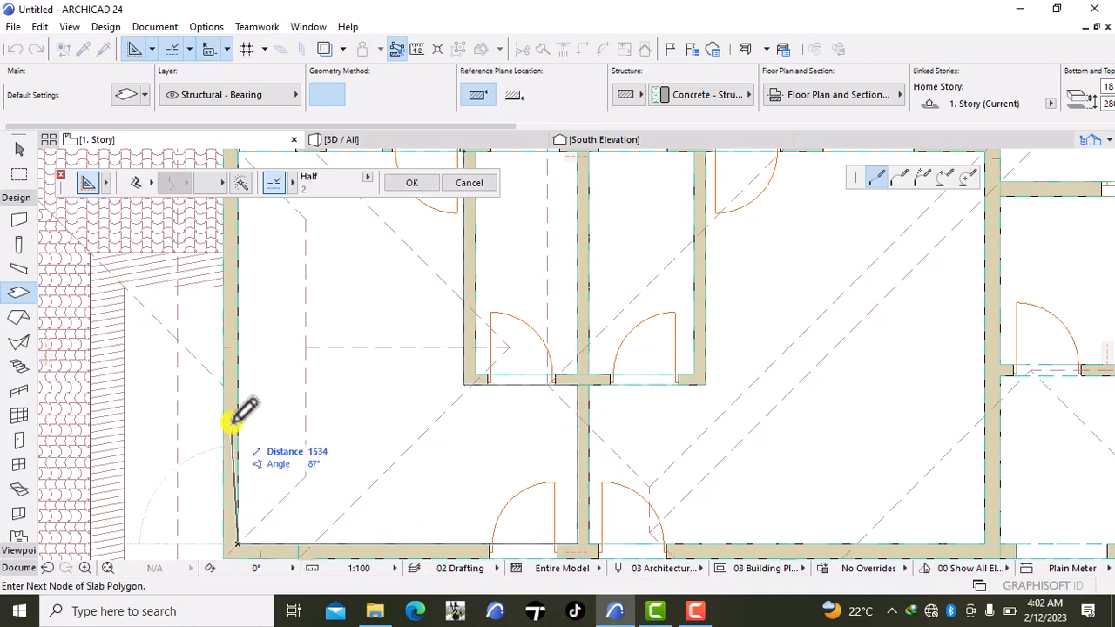
middle_drag(294, 357, 293, 462)
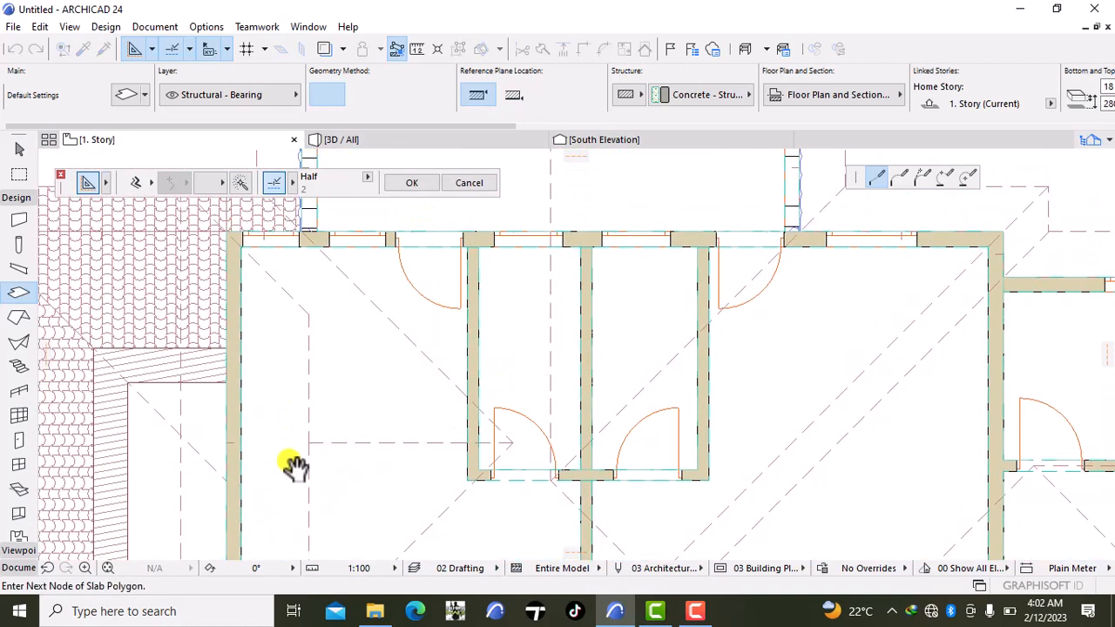
click(241, 252)
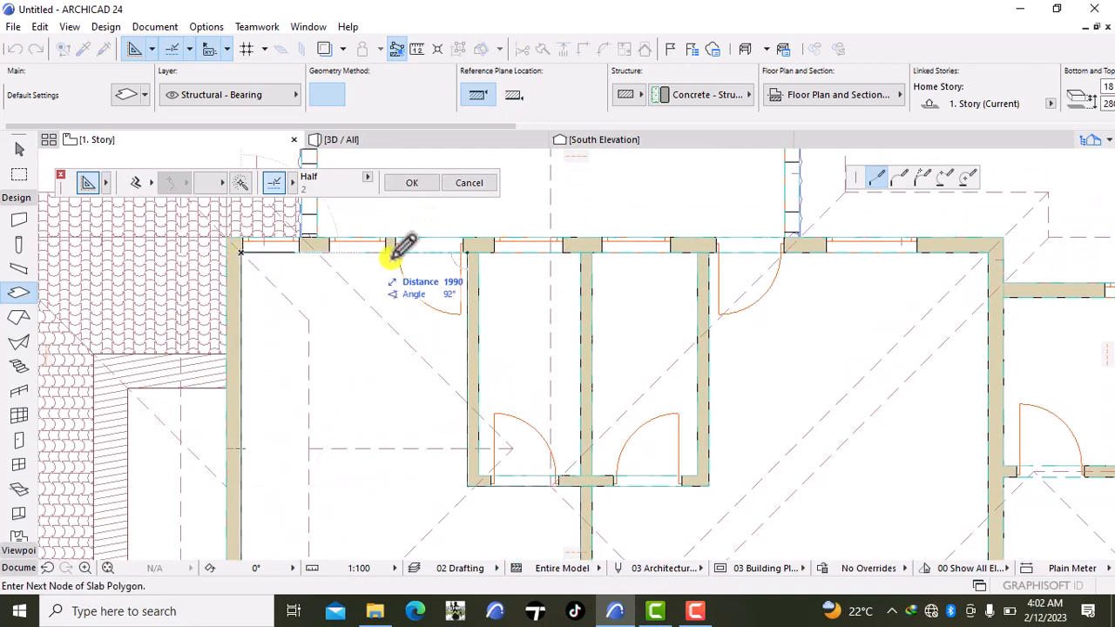
click(471, 252)
- Draw a polygonal slab about 6200 by 1500 mm over the upper balcony, tracing the inner railing corners and the house wall
scroll(471, 252, down, 2)
middle_drag(473, 253, 492, 430)
scroll(406, 379, up, 3)
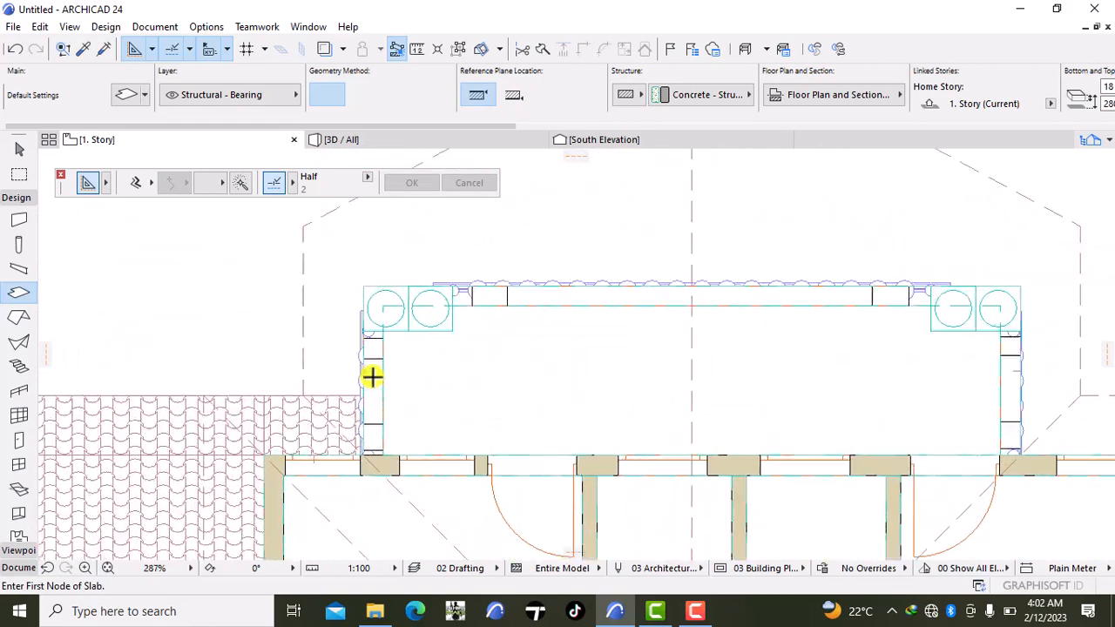
scroll(371, 377, up, 1)
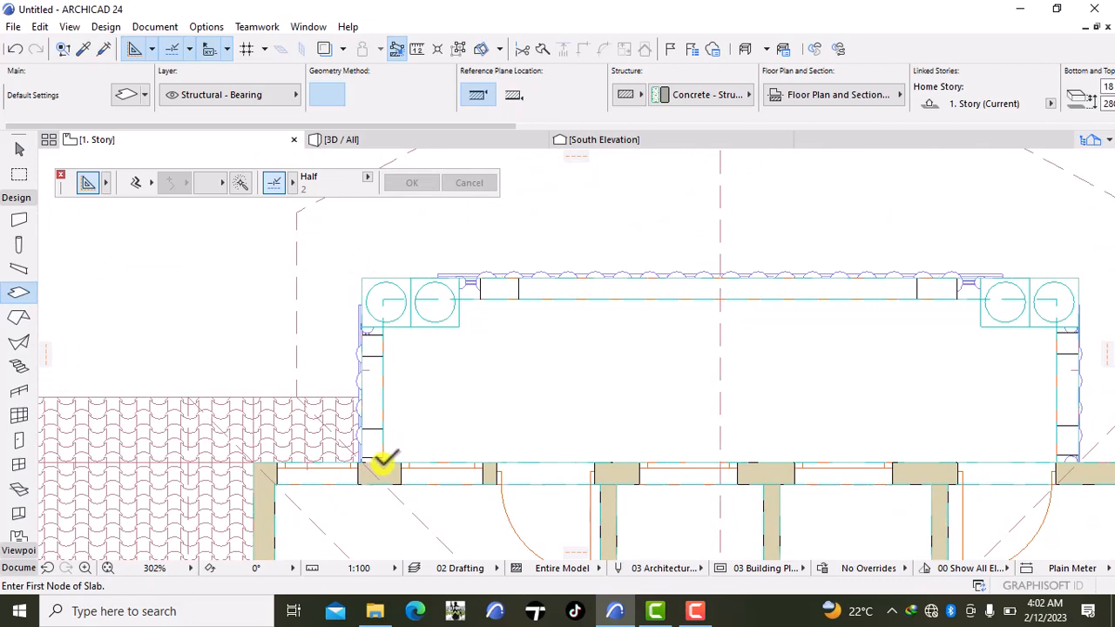
click(381, 462)
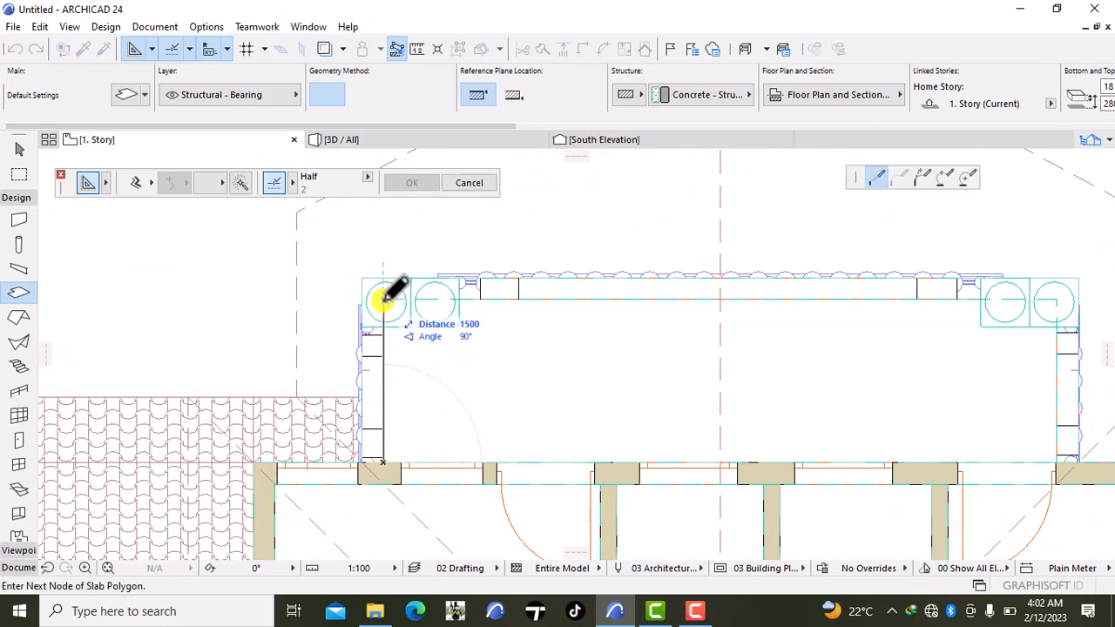
click(386, 296)
scroll(833, 344, down, 3)
middle_drag(822, 341, 593, 364)
scroll(747, 319, up, 3)
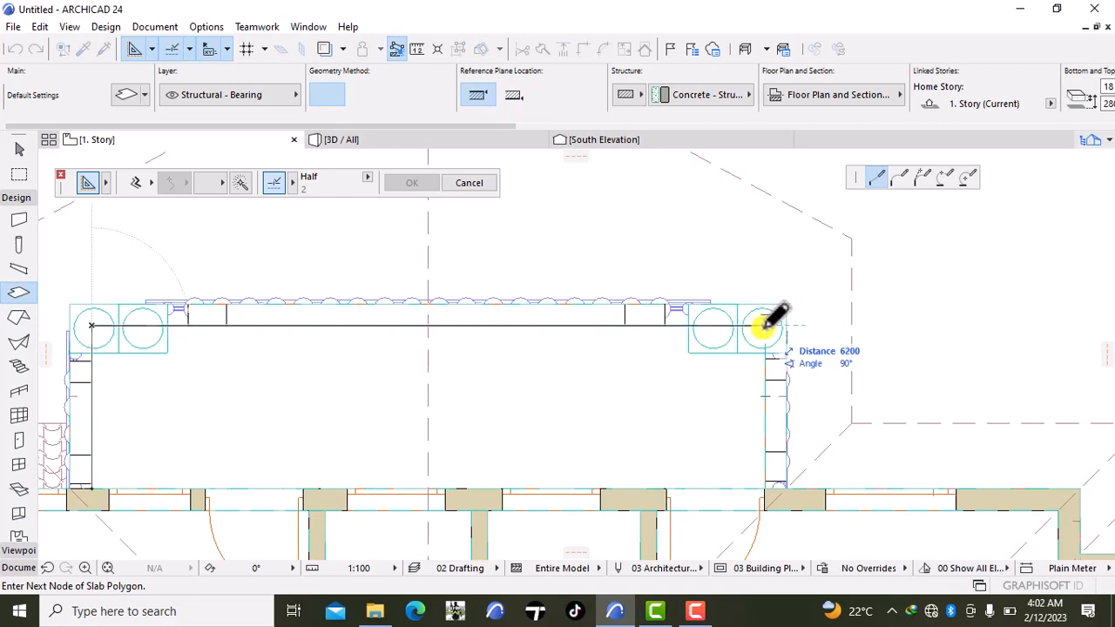
click(764, 326)
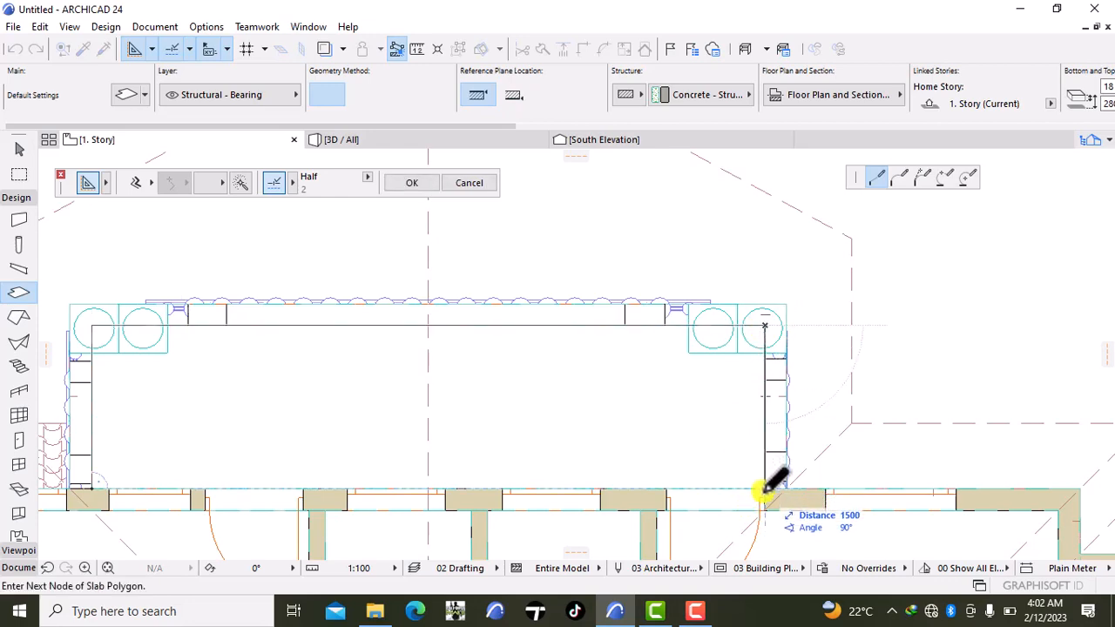
click(765, 491)
middle_drag(453, 501, 563, 450)
scroll(563, 450, down, 2)
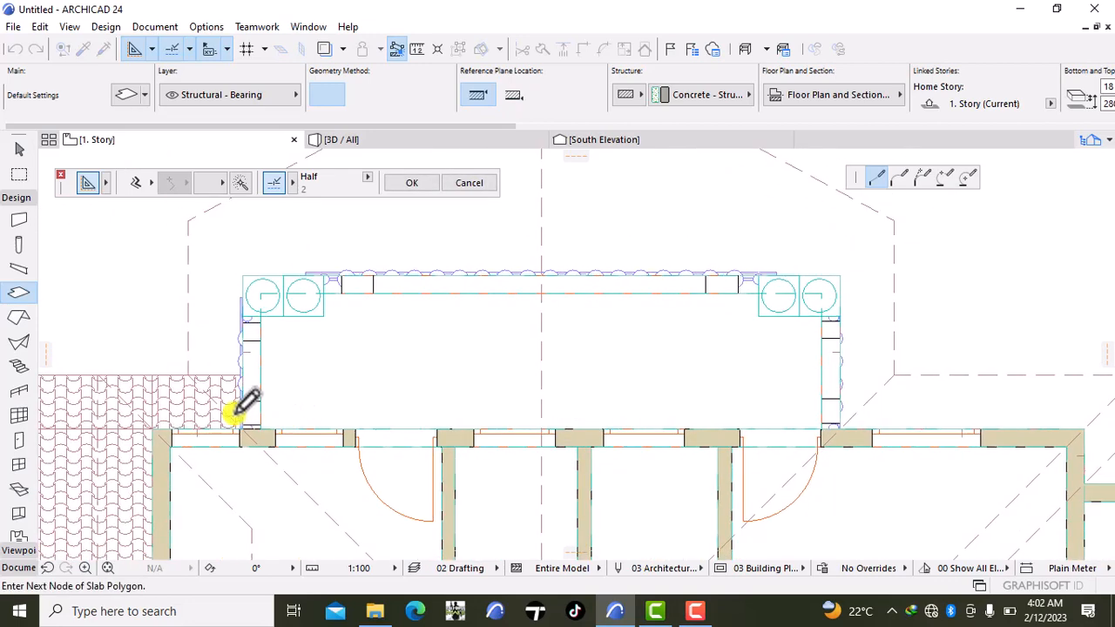
double_click(255, 425)
- Draw a polygonal slab over the lower of the two east rooms, tracing its four inner corners
scroll(427, 433, down, 2)
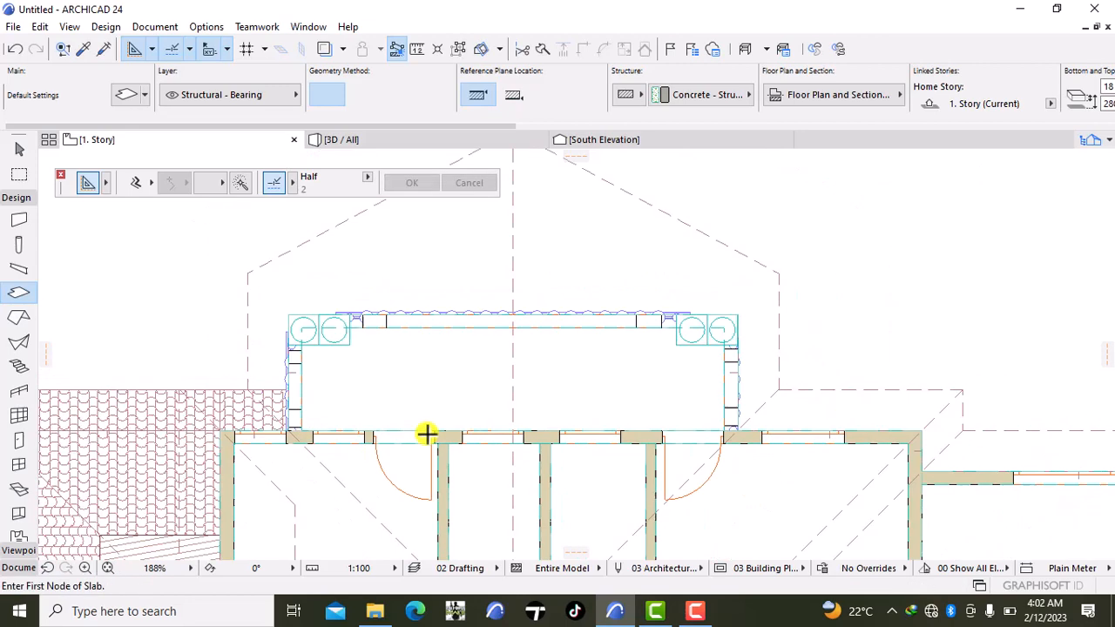
scroll(427, 433, down, 2)
middle_drag(567, 478, 213, 273)
scroll(461, 336, up, 4)
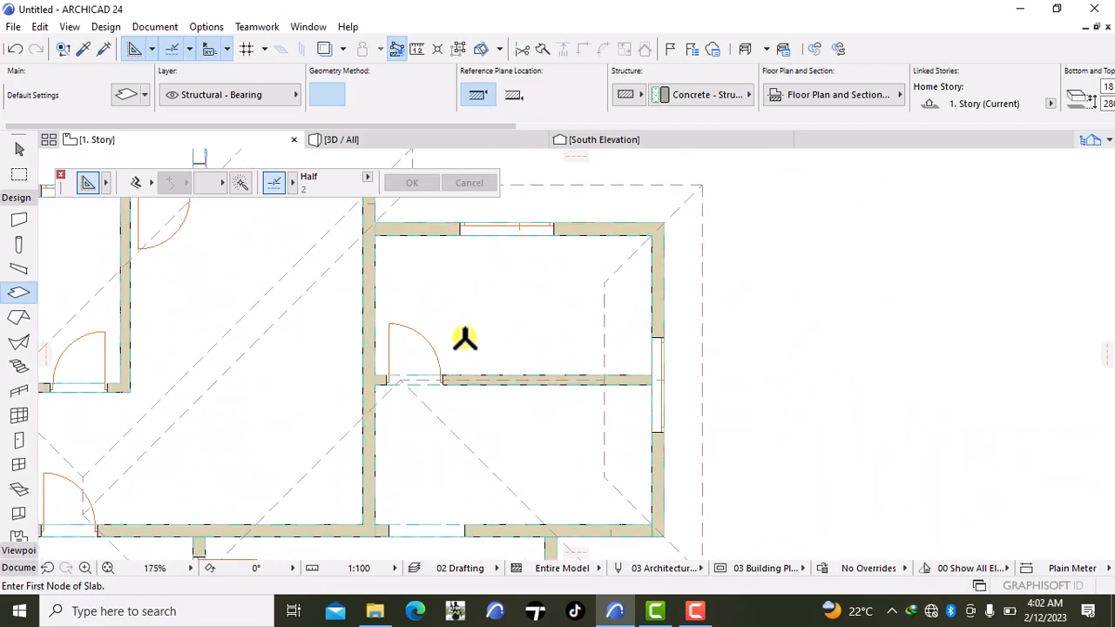
middle_drag(352, 273, 401, 212)
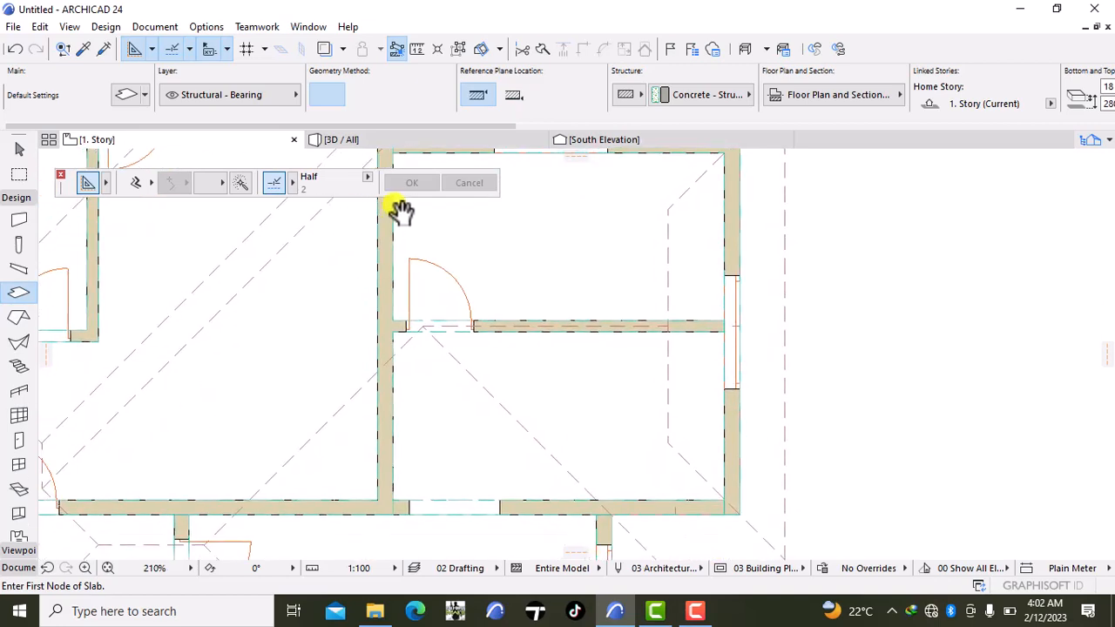
scroll(737, 523, up, 2)
scroll(738, 524, up, 1)
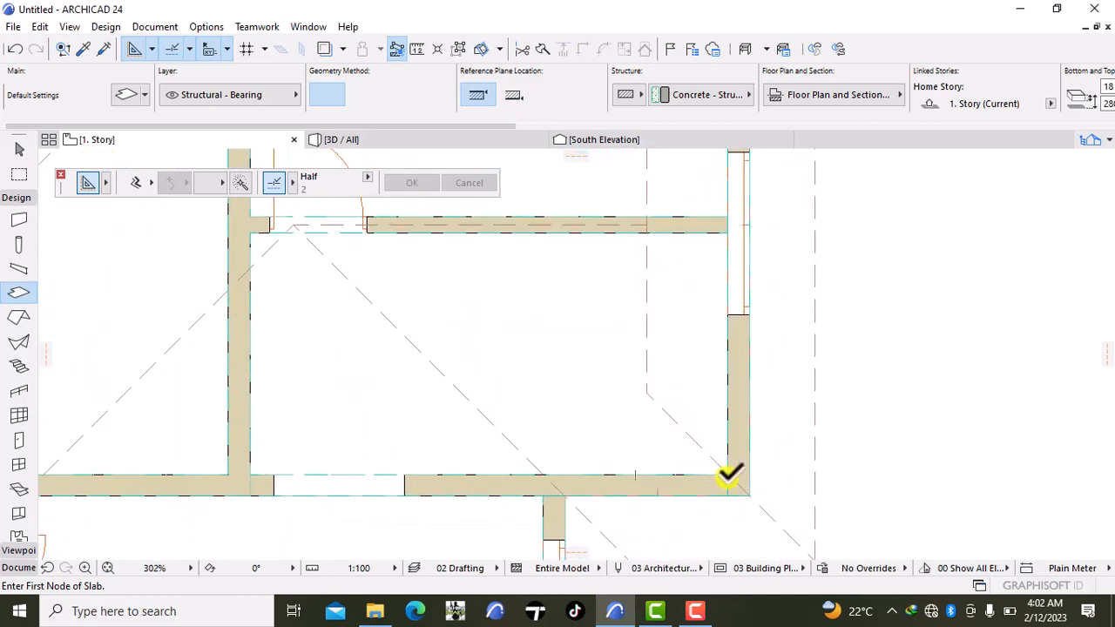
click(727, 476)
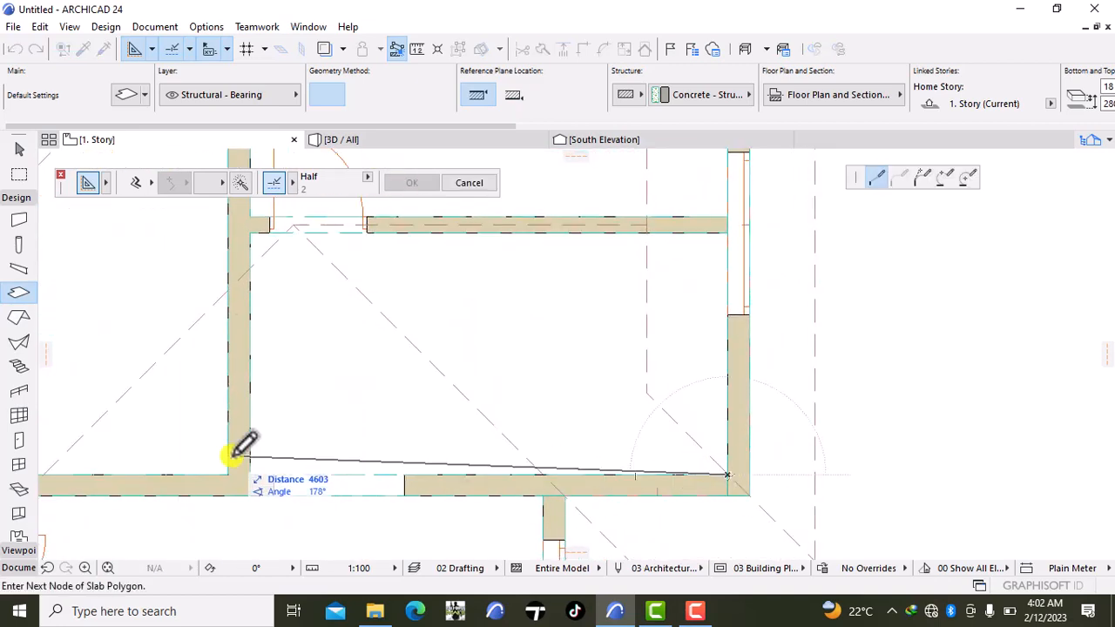
click(250, 476)
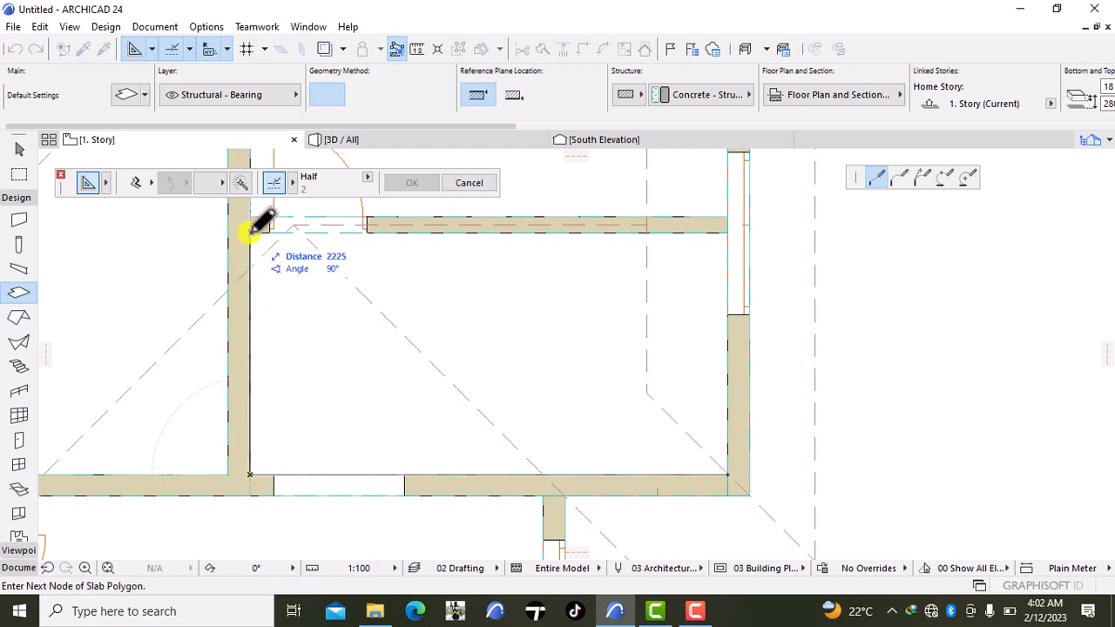
click(250, 232)
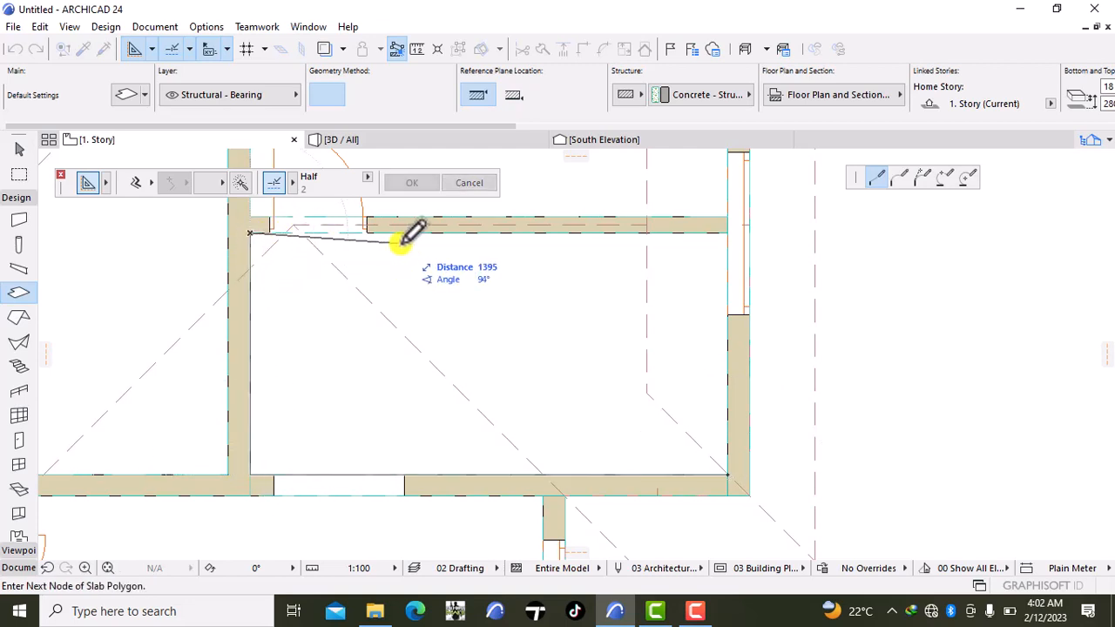
double_click(728, 232)
click(728, 232)
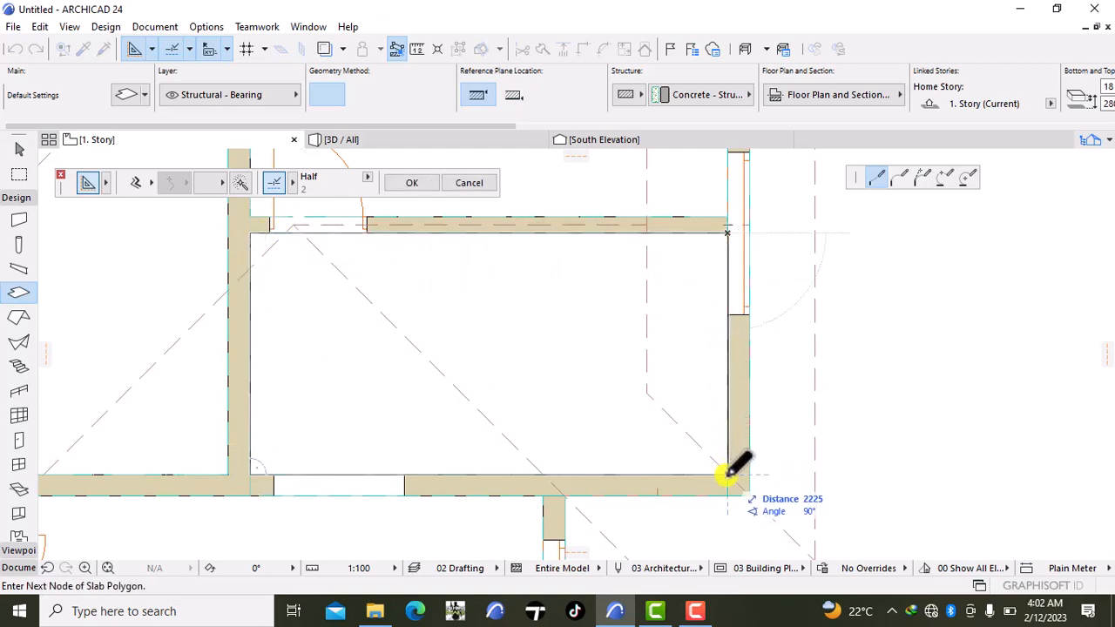
click(727, 475)
- Draw a polygonal slab over the upper of the two east rooms, tracing its four inner wall corners
middle_drag(630, 310, 631, 486)
scroll(704, 390, down, 1)
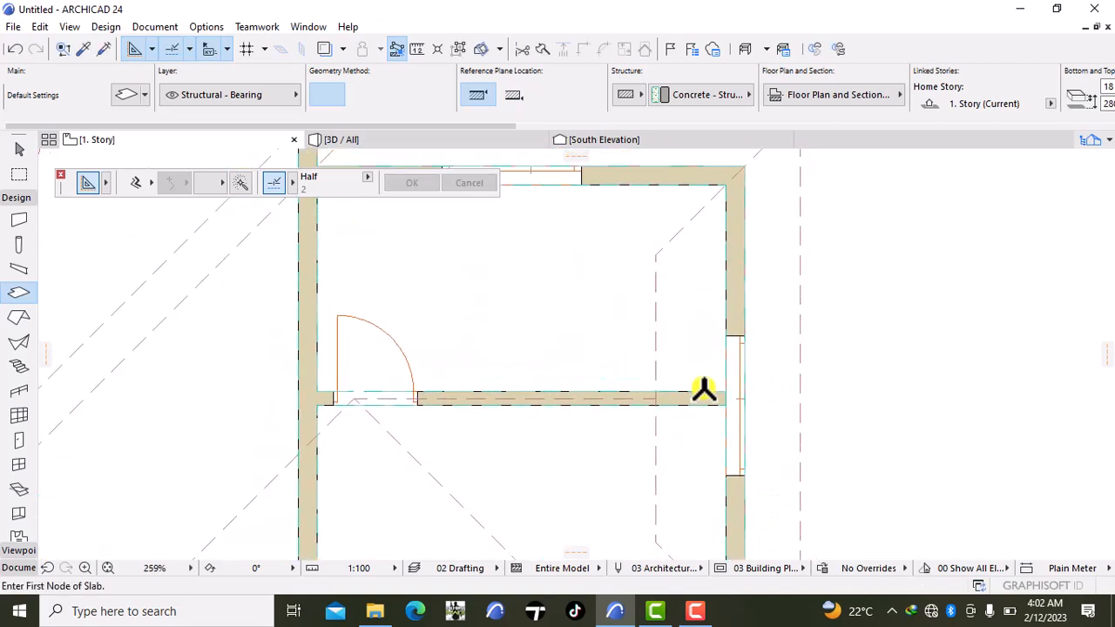
scroll(704, 389, down, 1)
click(725, 391)
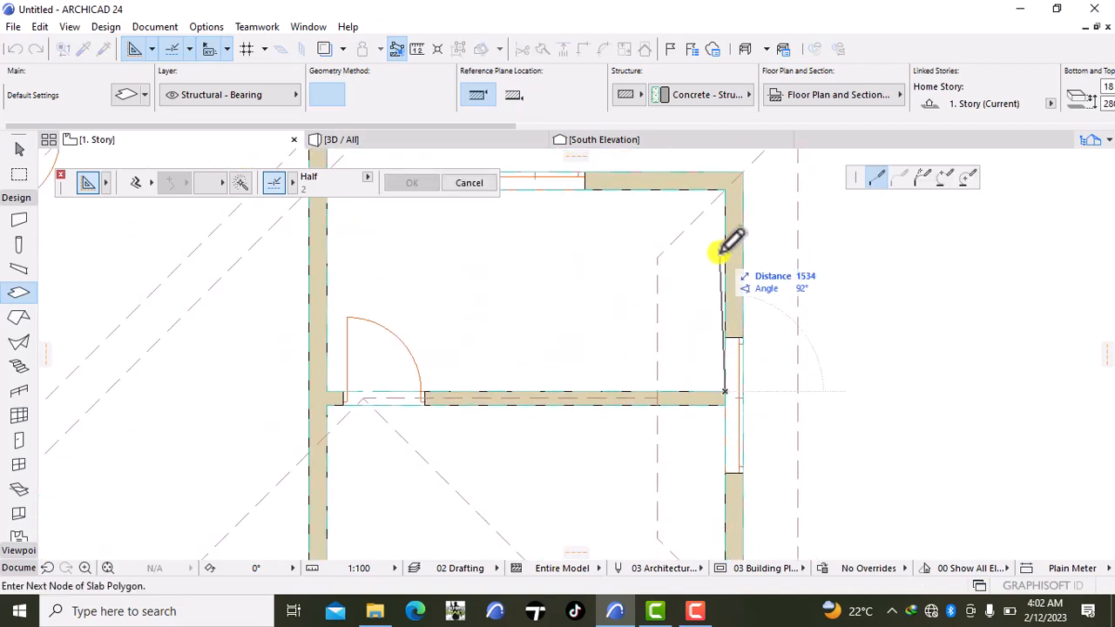
click(725, 181)
middle_drag(653, 214, 729, 331)
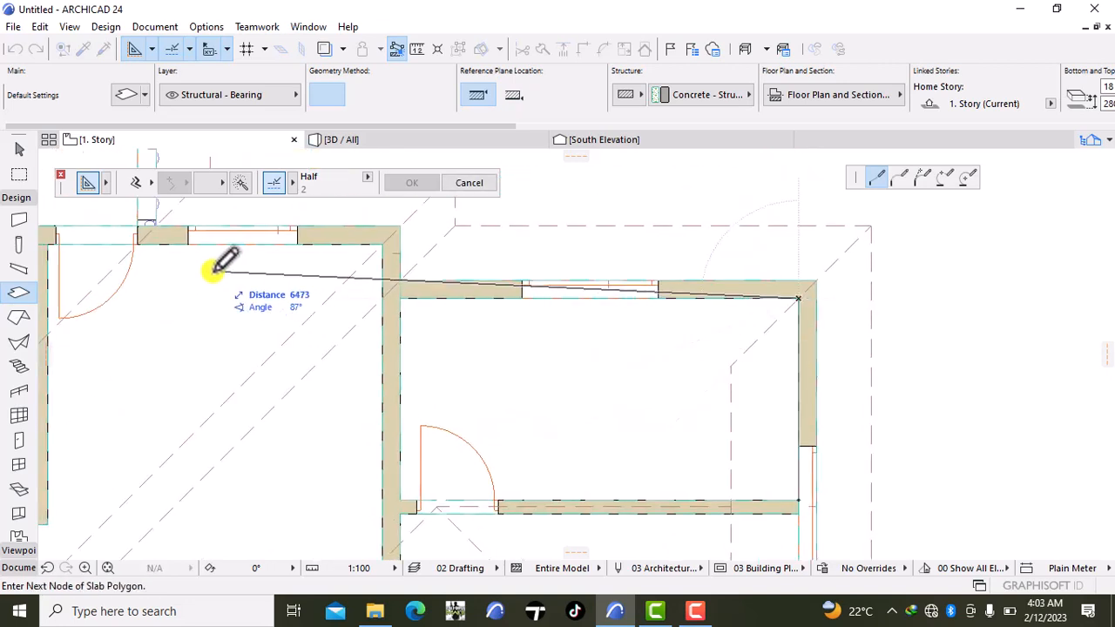
click(400, 298)
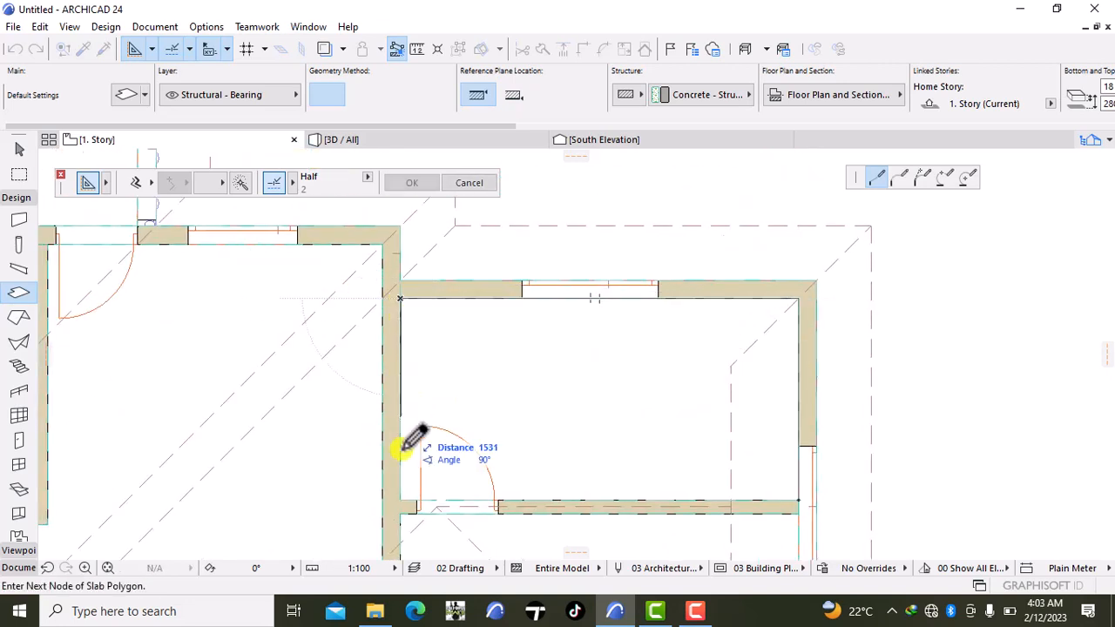
click(402, 499)
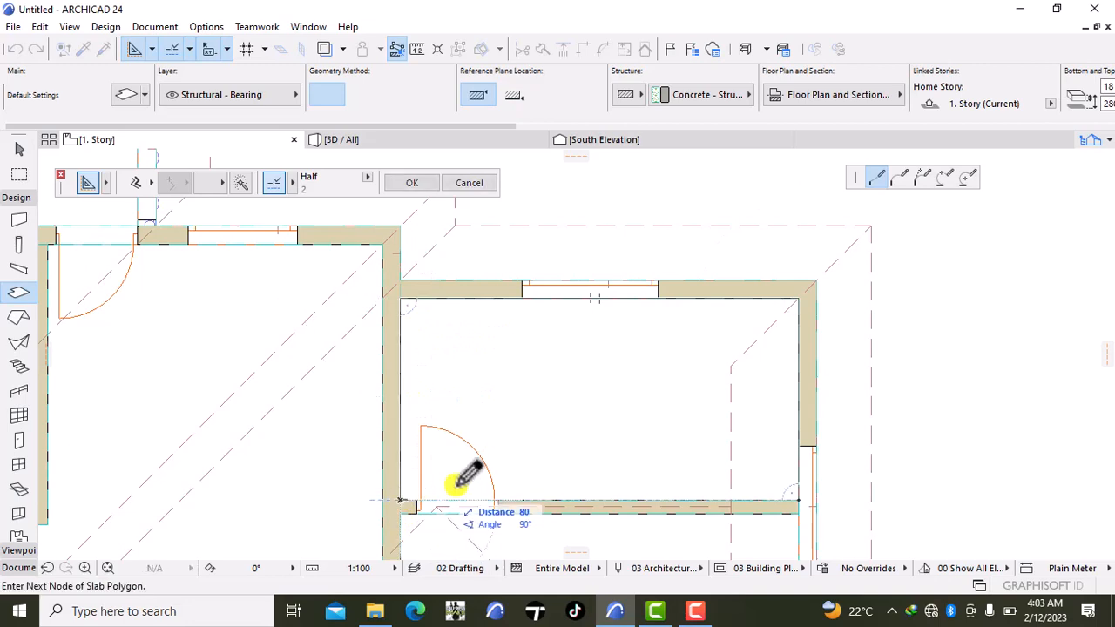
double_click(800, 496)
scroll(550, 488, down, 3)
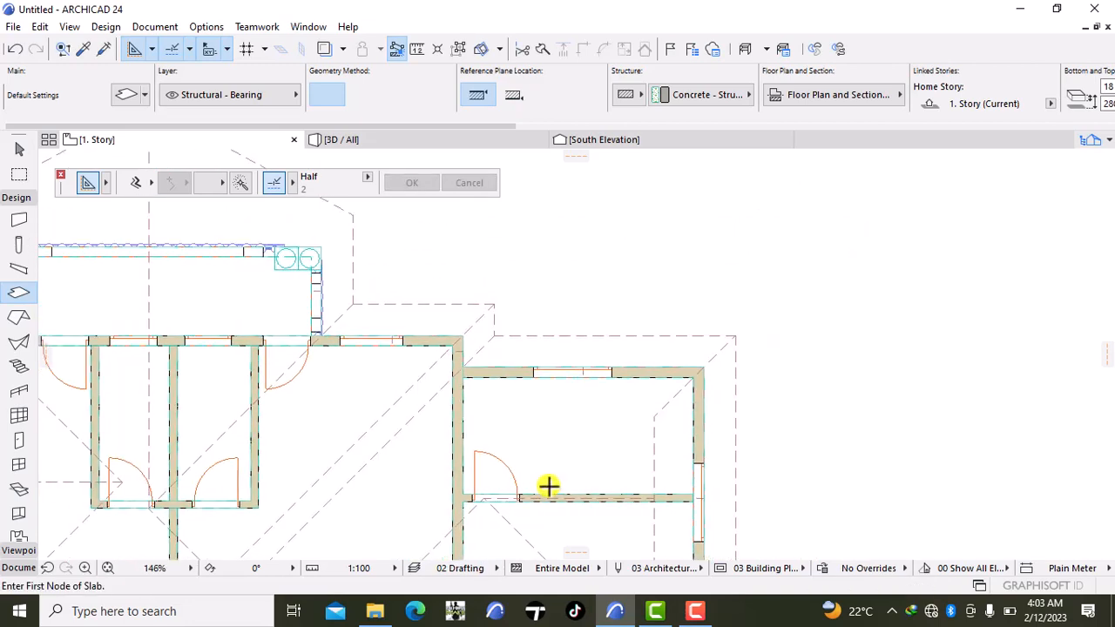
middle_drag(553, 486, 535, 386)
scroll(535, 386, down, 2)
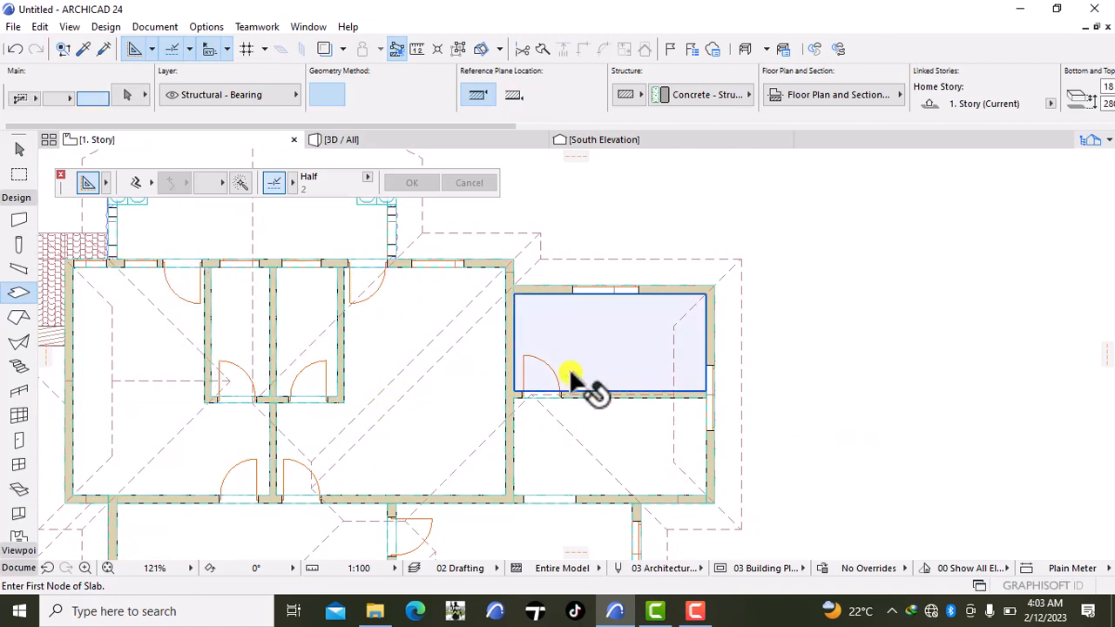
scroll(575, 523, down, 4)
middle_drag(578, 526, 612, 391)
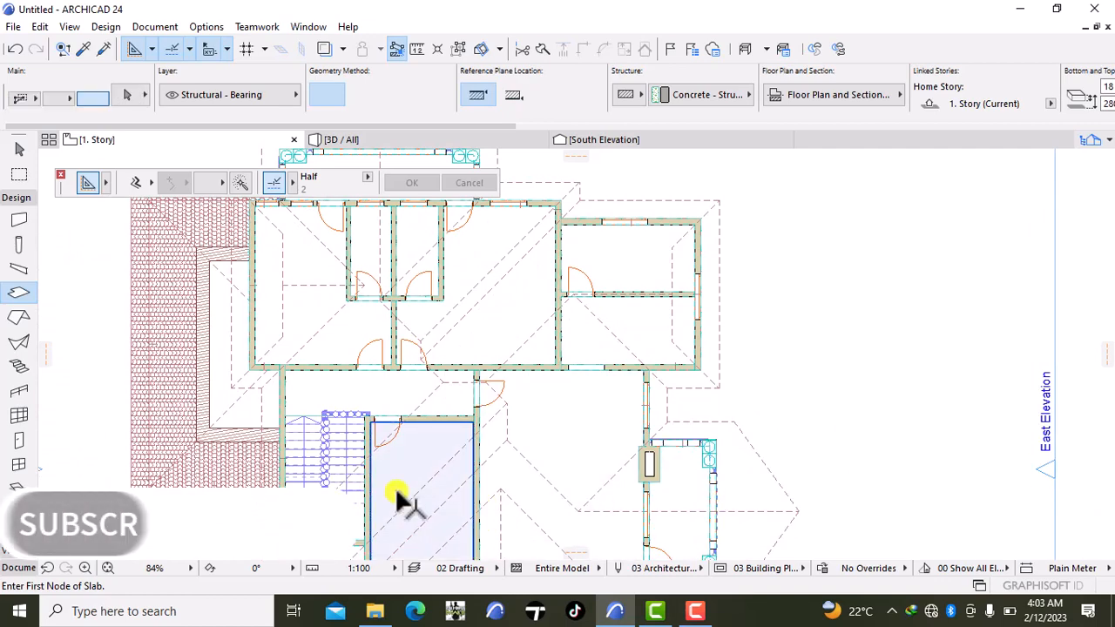
- Explore the 3D model, flying towards the front of the house up to the upper balcony's doors and windows
scroll(439, 390, down, 2)
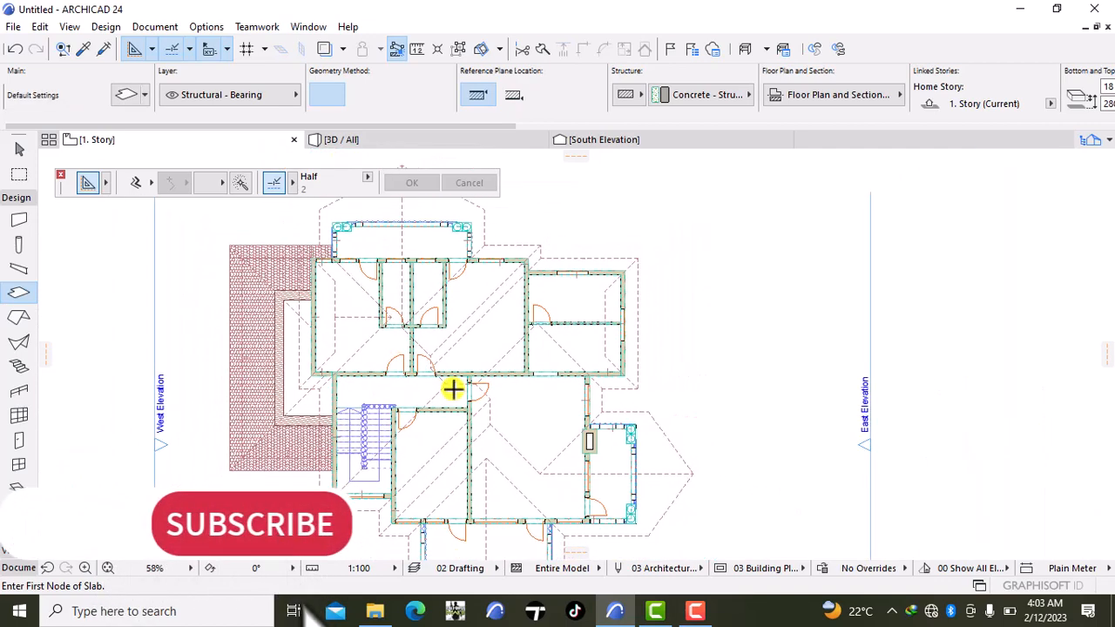
click(362, 140)
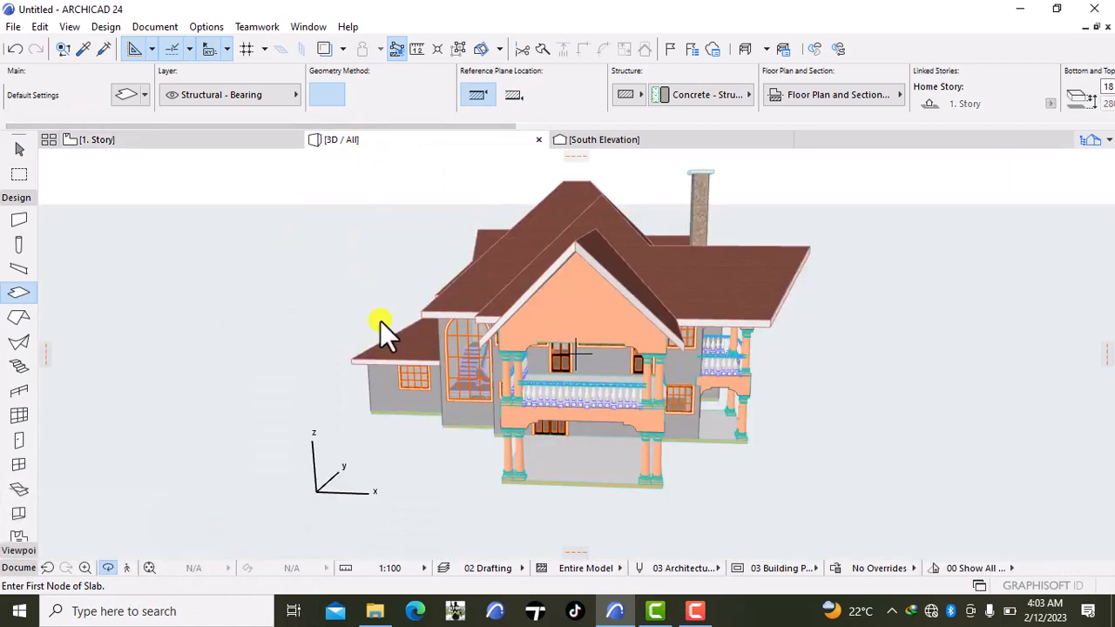
click(396, 437)
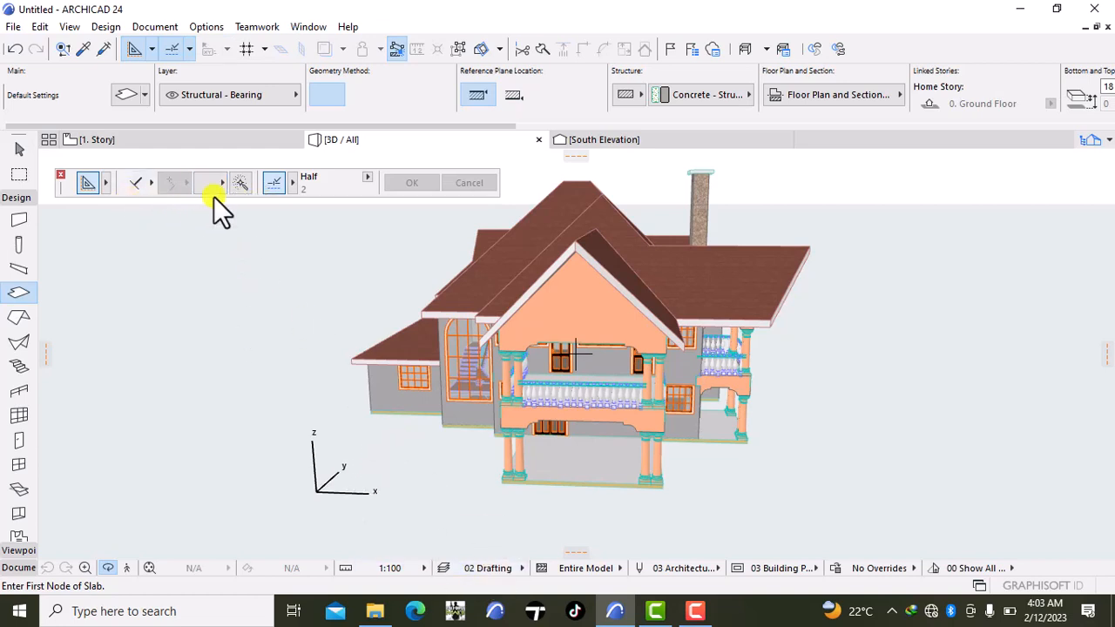
click(129, 567)
click(676, 484)
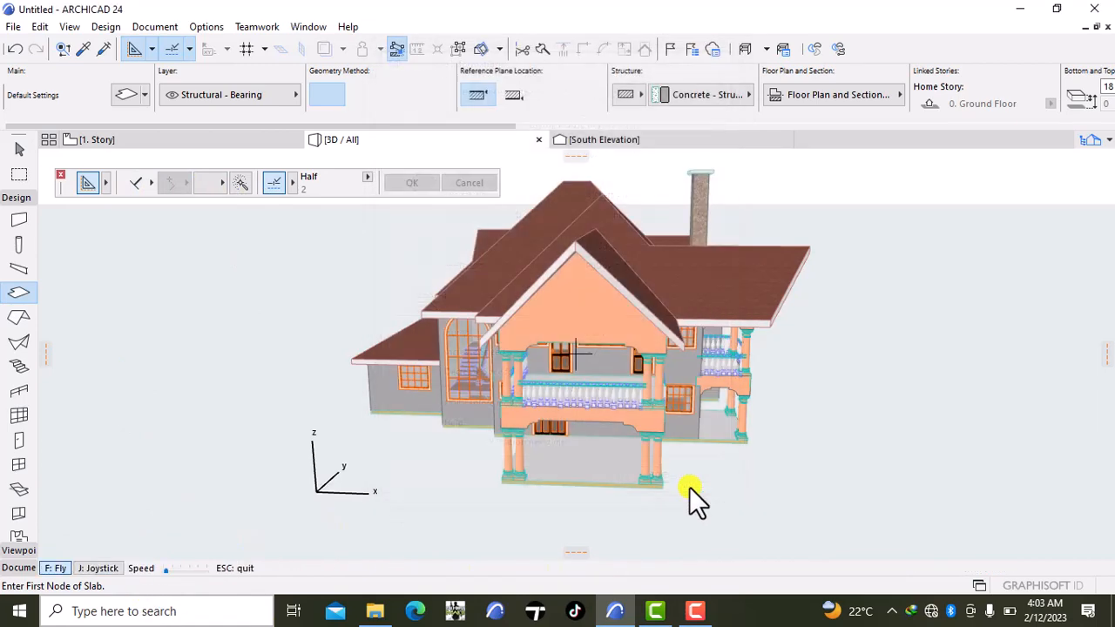
key(Up)
key(Up)
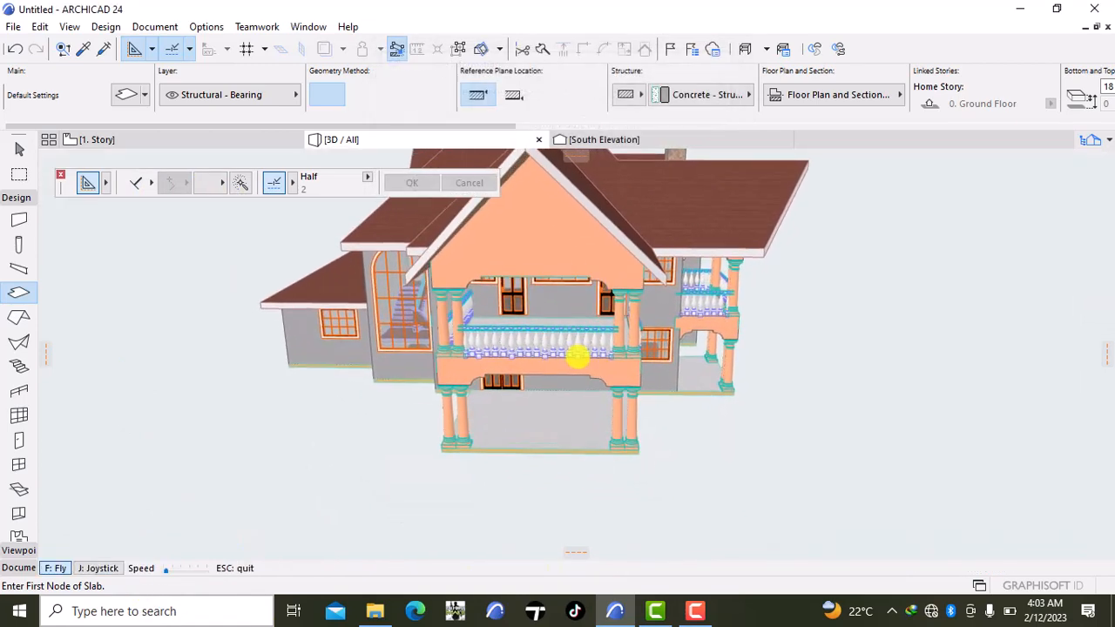
key(Up)
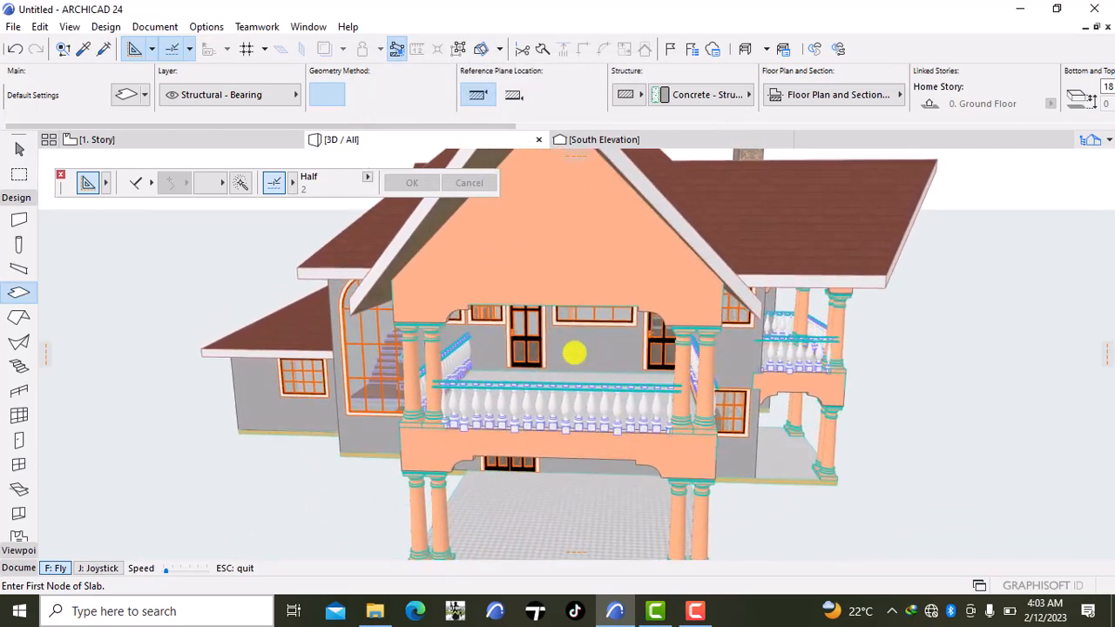
key(Up)
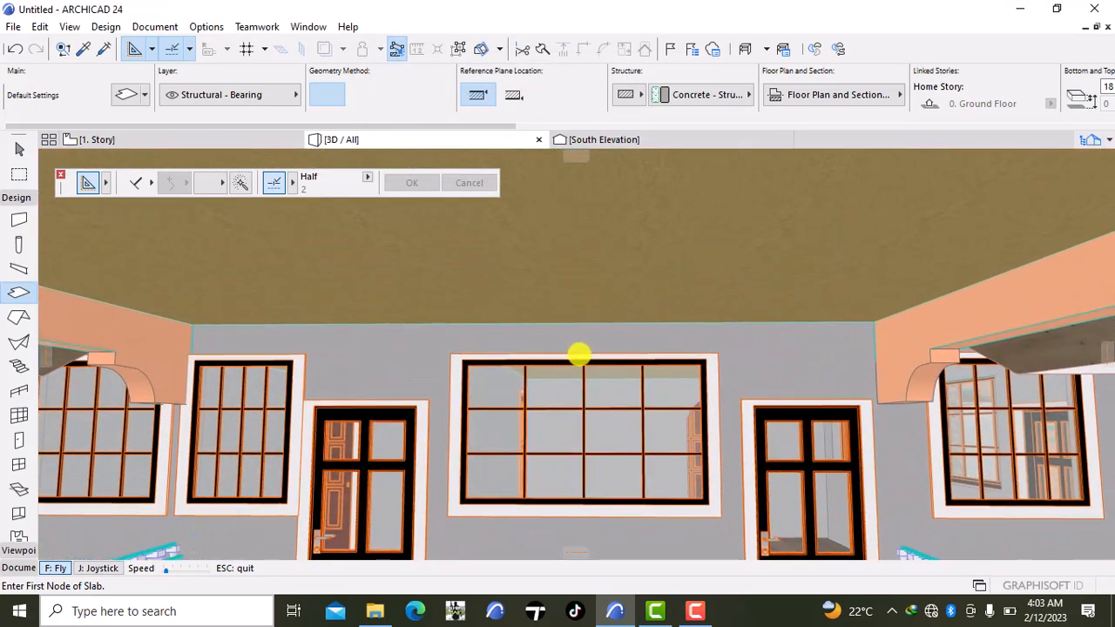
key(Up)
key(Up)
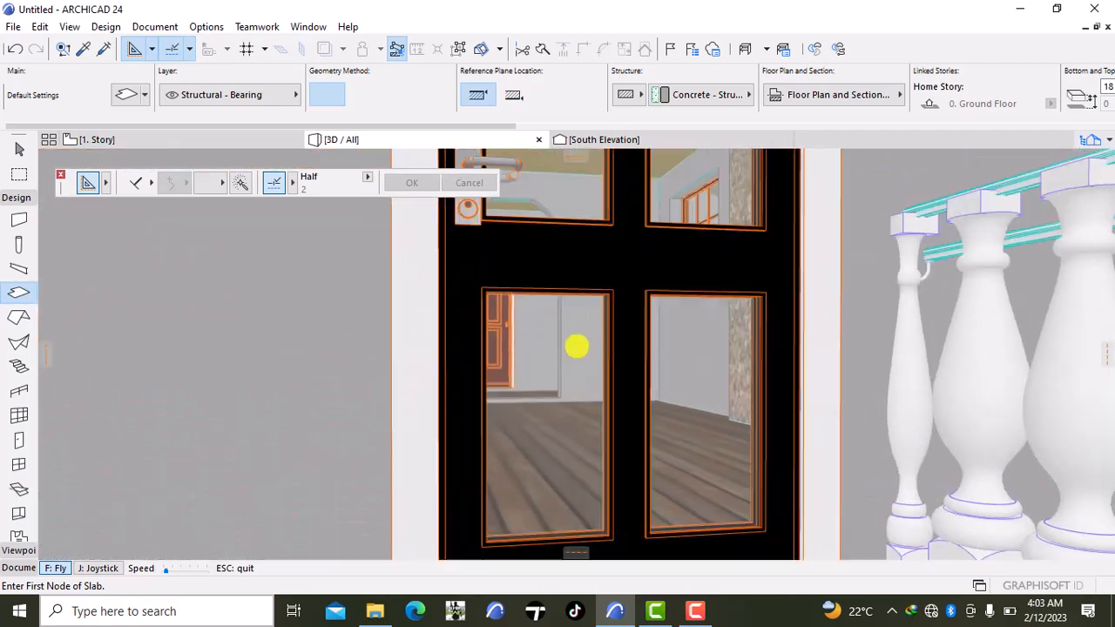
- Examine the upper-floor living room in 3D, checking how its doors and arched opening meet the floor
key(Down)
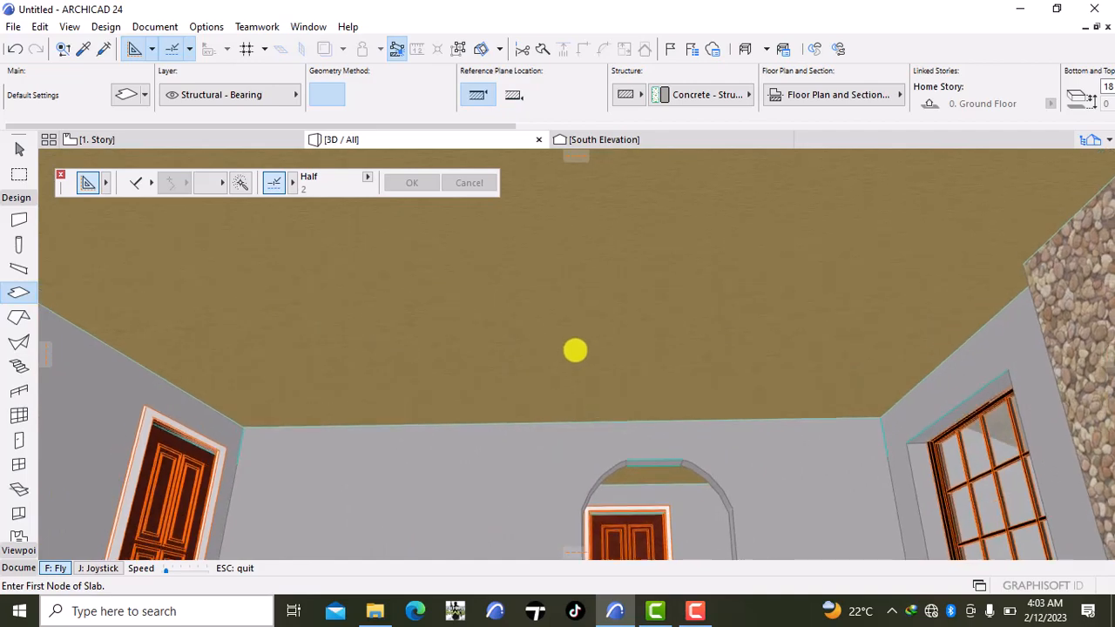
key(Left)
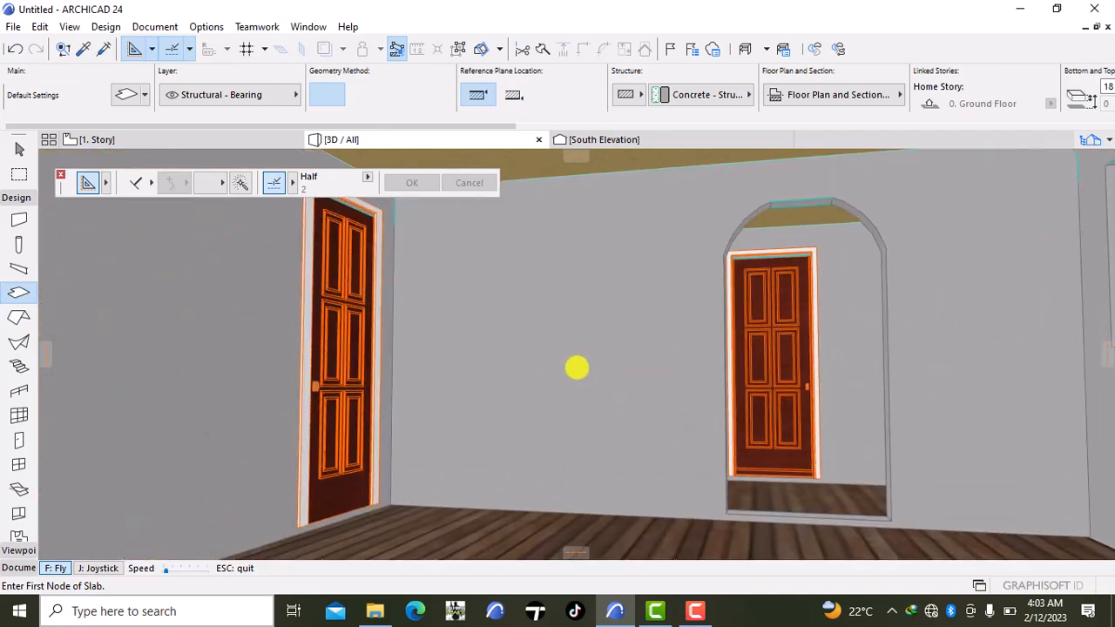
key(Right)
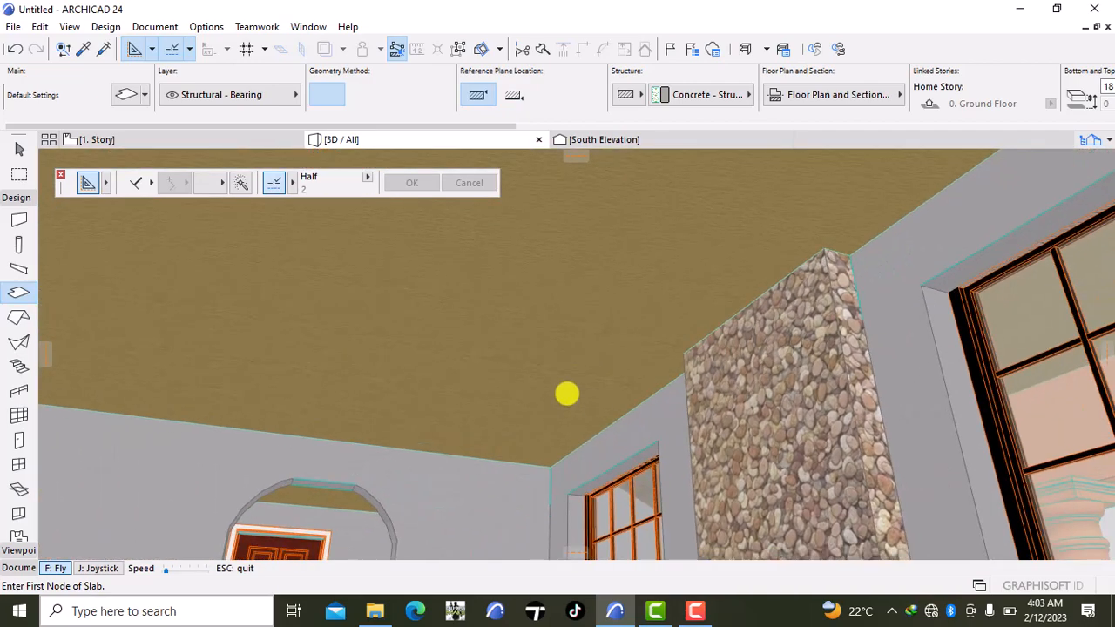
key(Left)
key(Down)
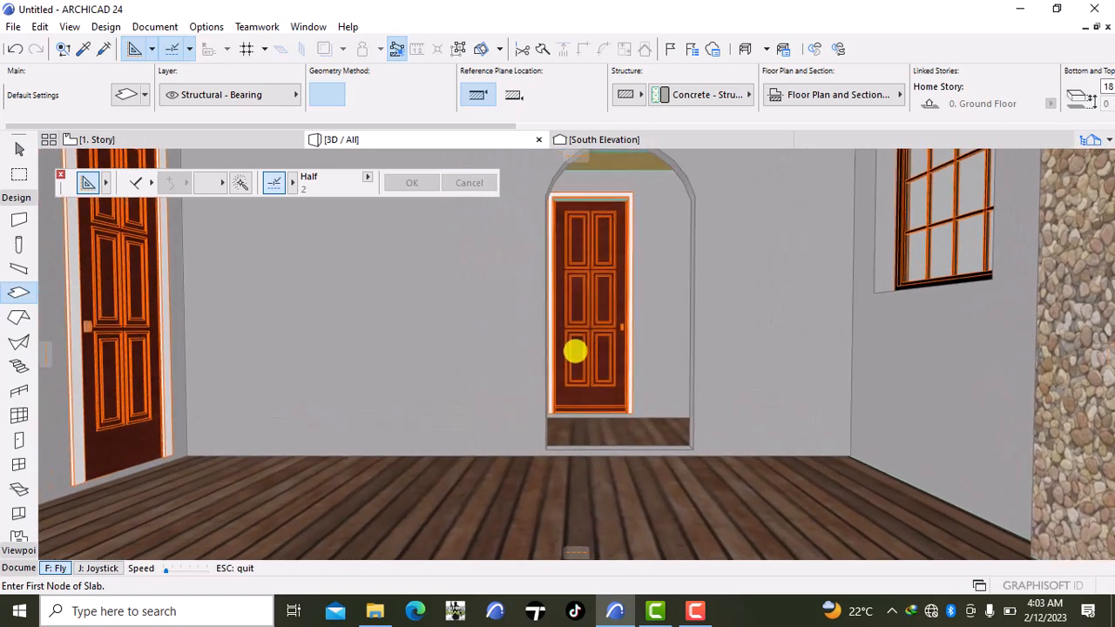
key(Left)
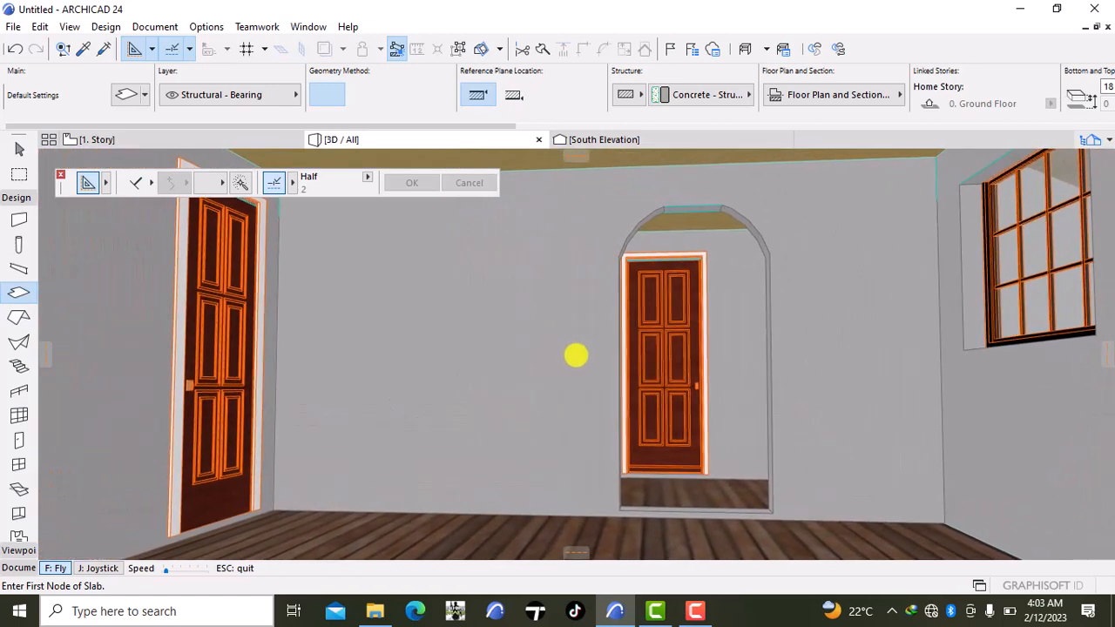
key(Escape)
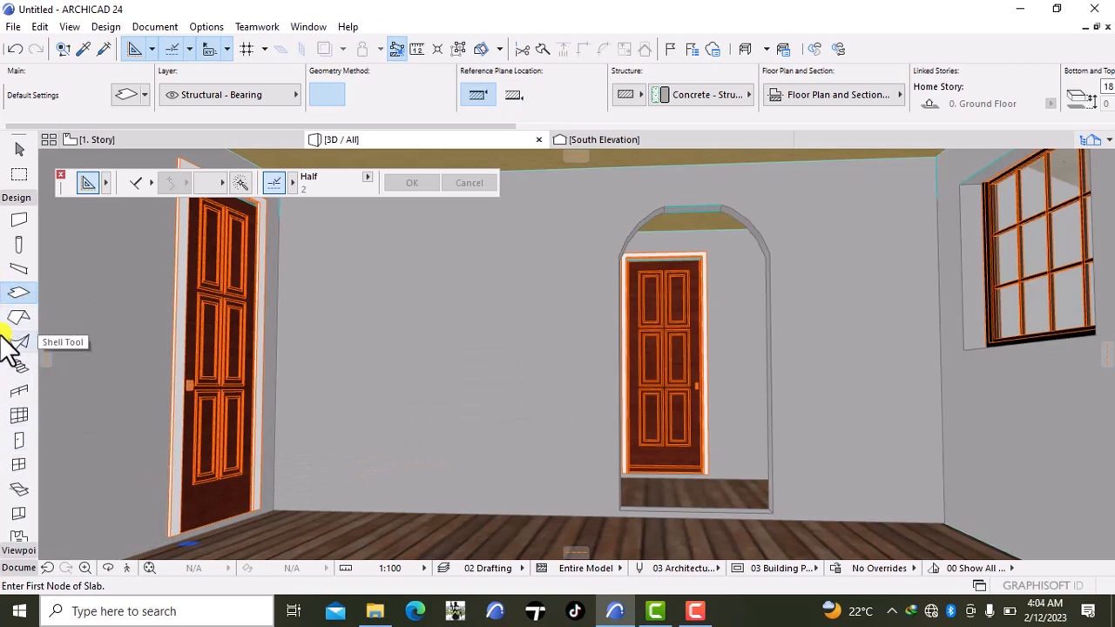
- On the 1. Story floor plan, select the two adjacent bedroom entrance doors and the two bathroom doors above them
click(107, 137)
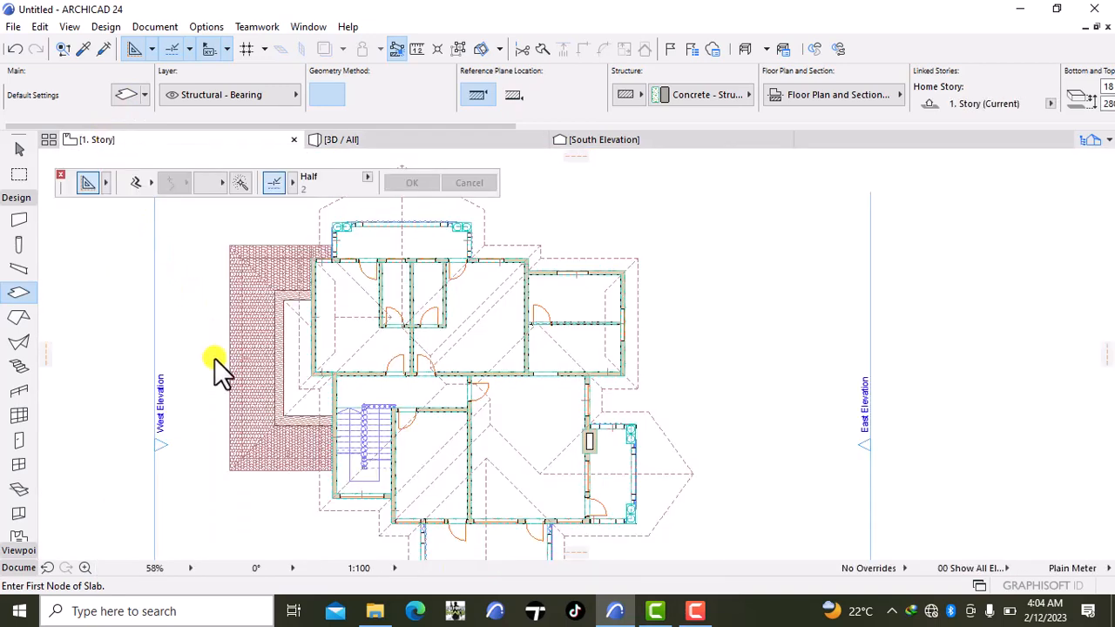
scroll(214, 358, up, 4)
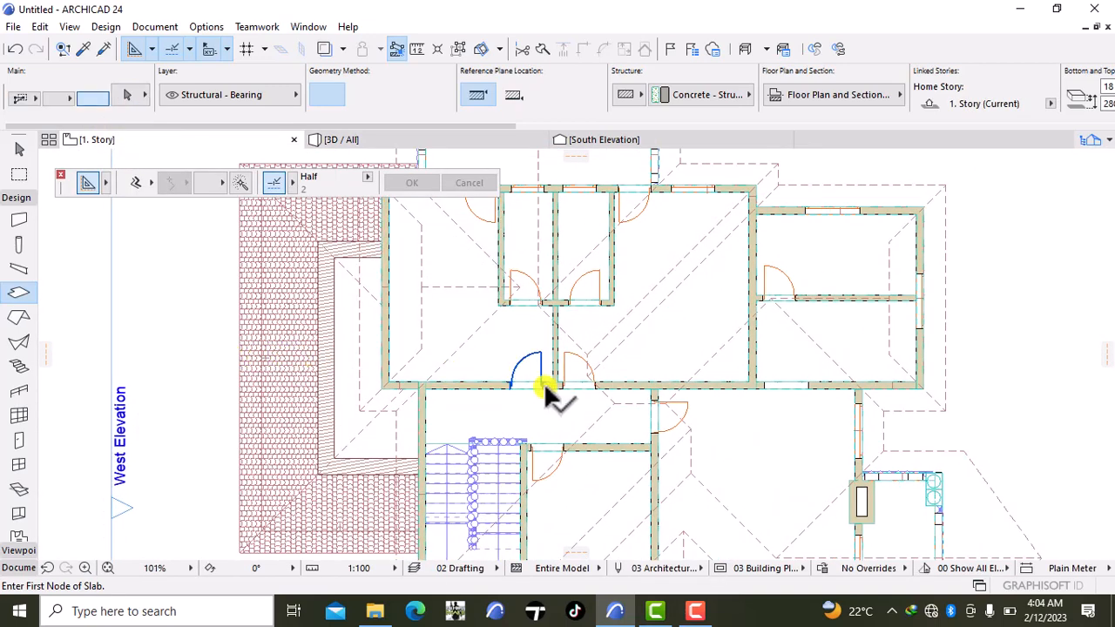
shift+click(548, 382)
shift+click(562, 380)
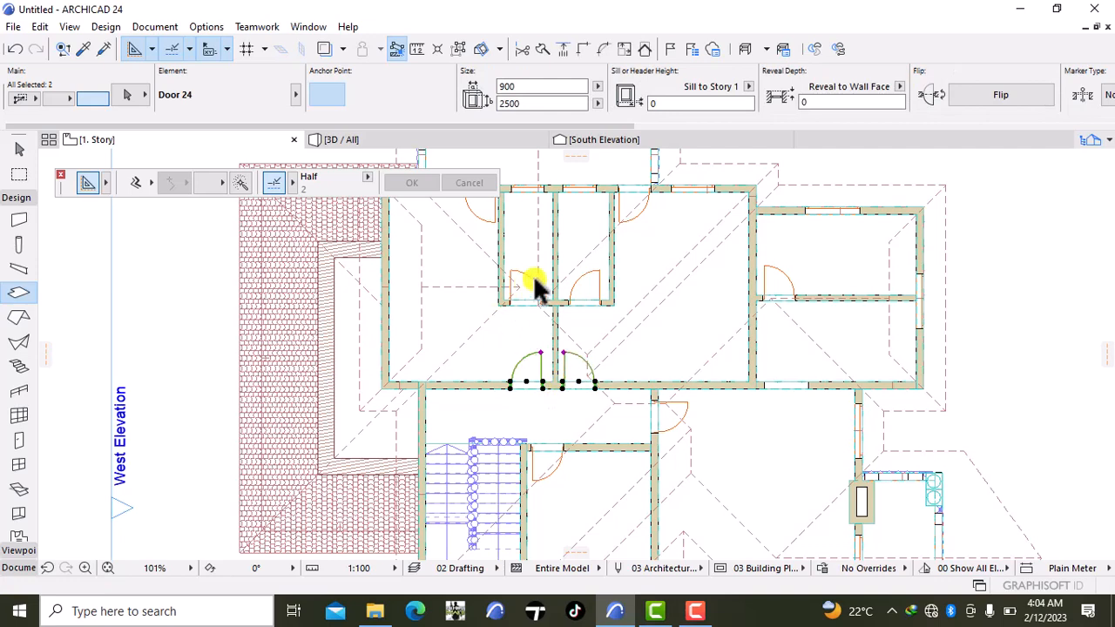
click(595, 301)
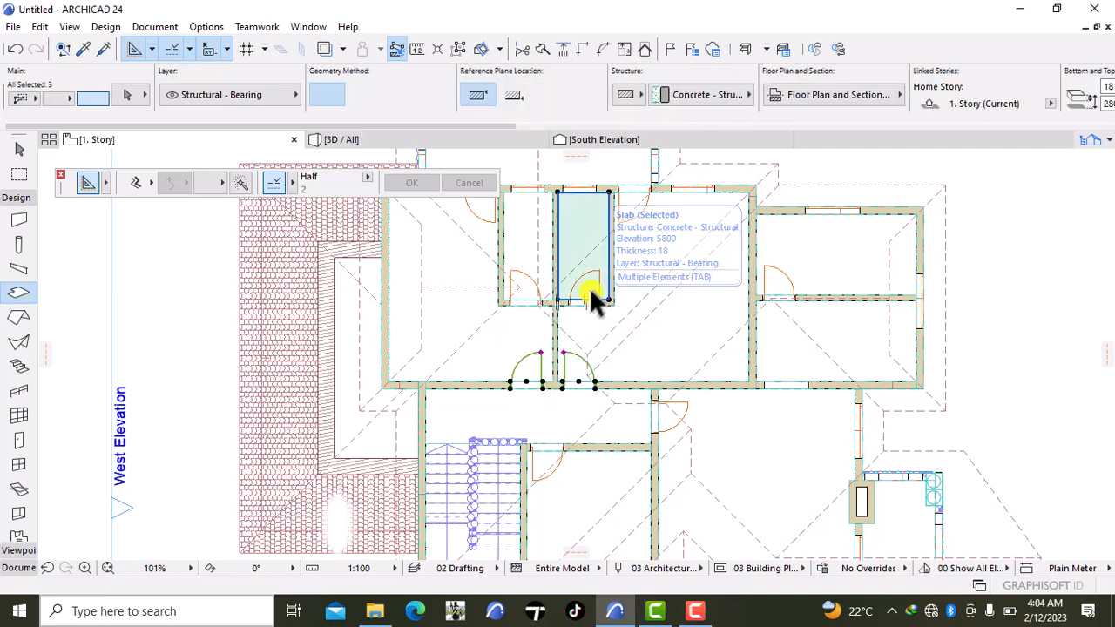
shift+click(592, 297)
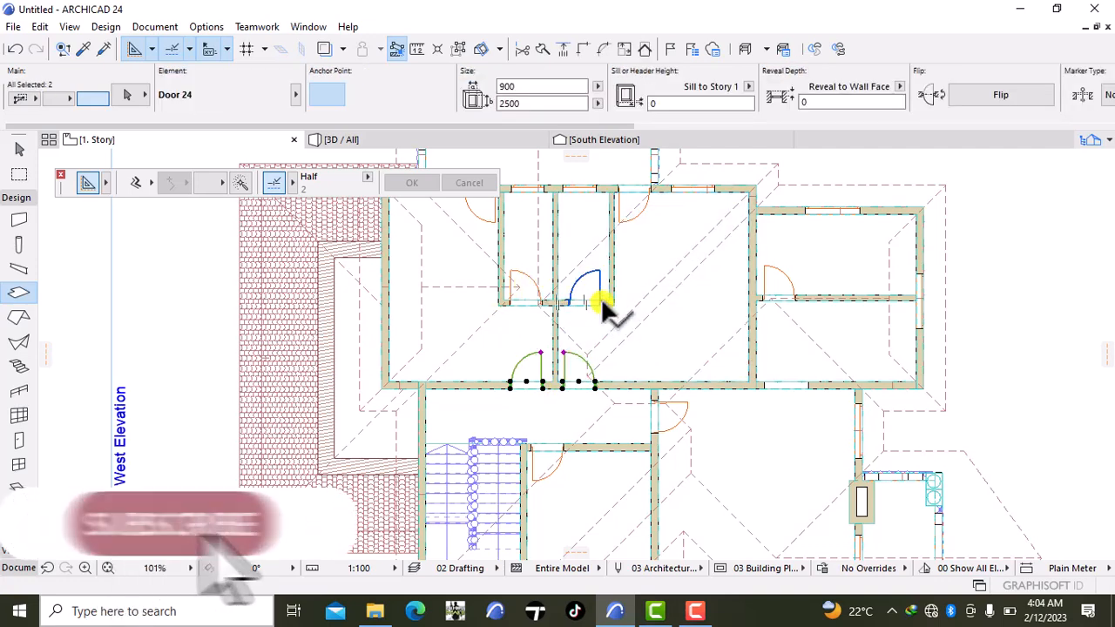
shift+click(512, 301)
- Add the arch-top door opening and the door of the small room behind it to the selection, leaving out the window
shift+click(767, 384)
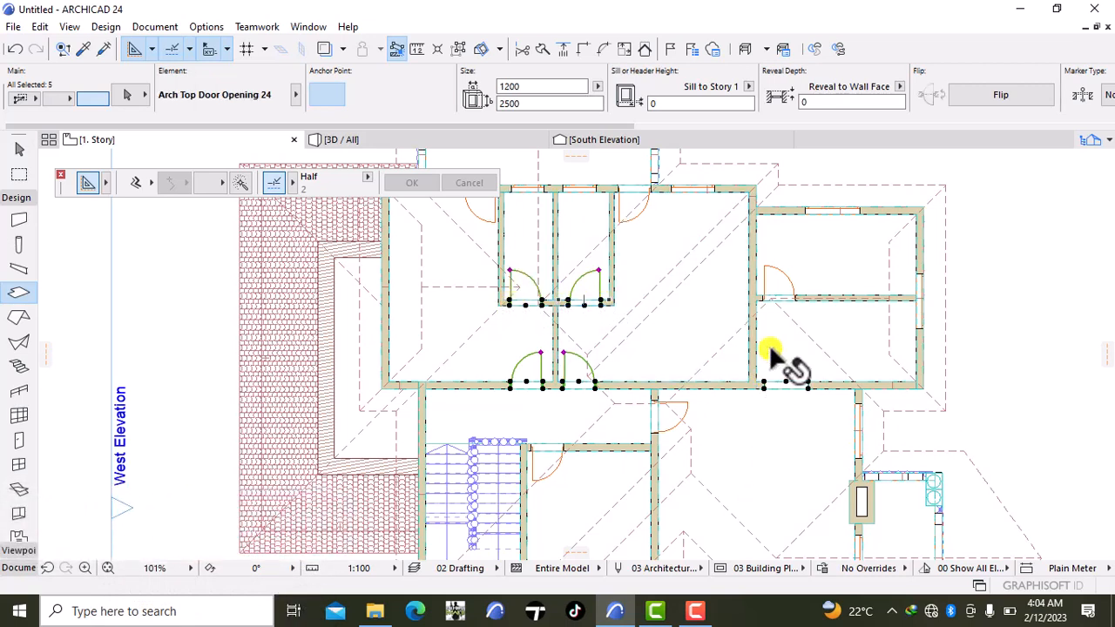
shift+click(793, 301)
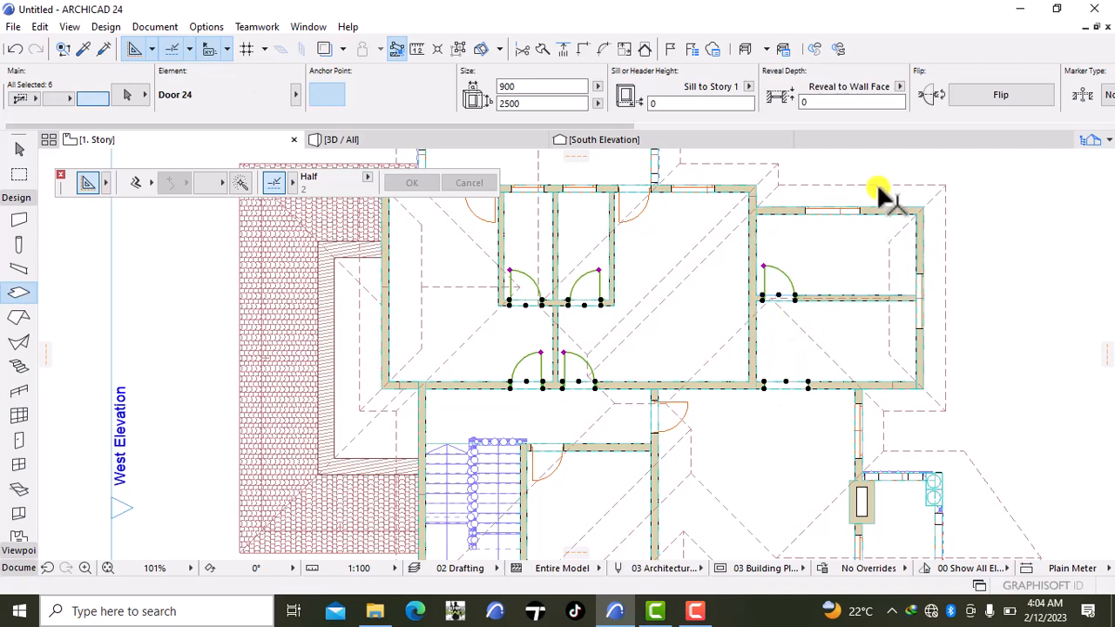
shift+click(858, 208)
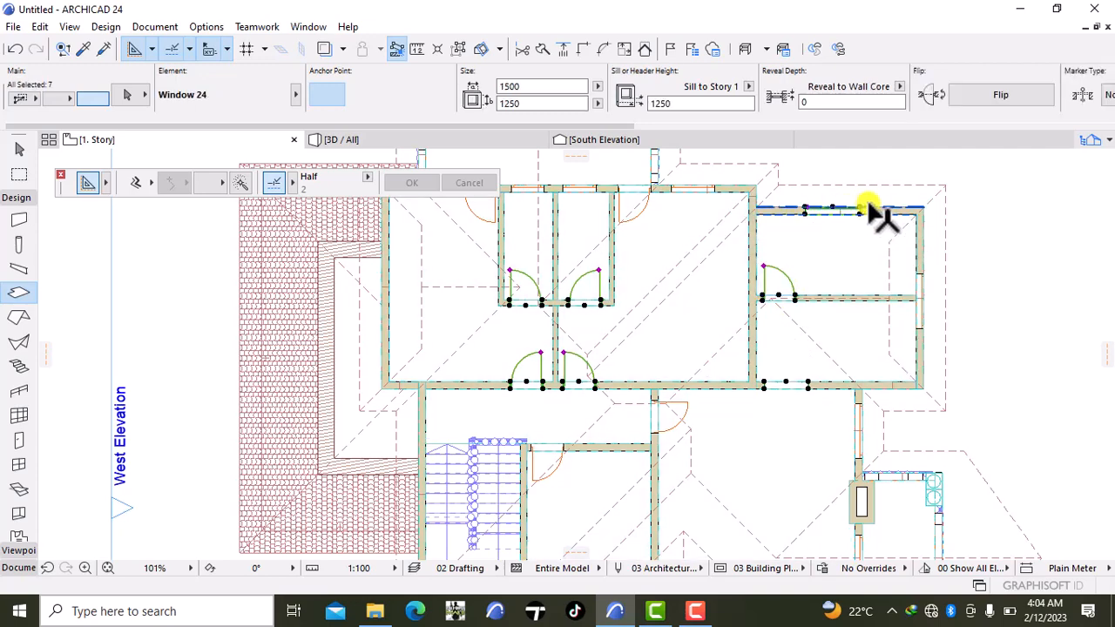
shift+click(858, 207)
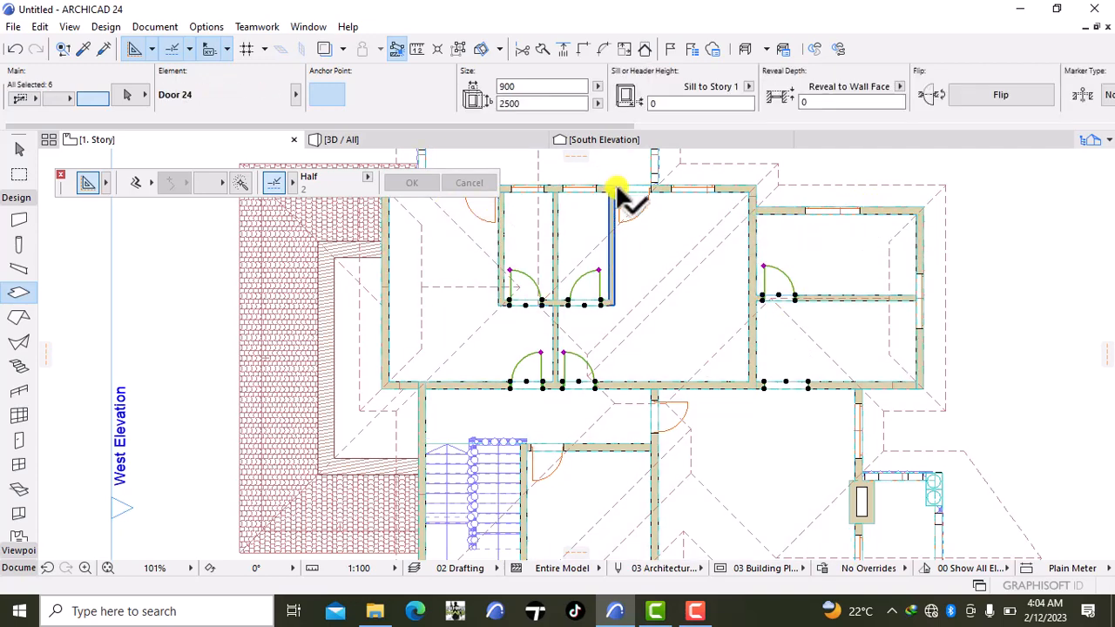
- Add the two bedroom doors that open onto the rear balcony to the selection
scroll(610, 283, down, 2)
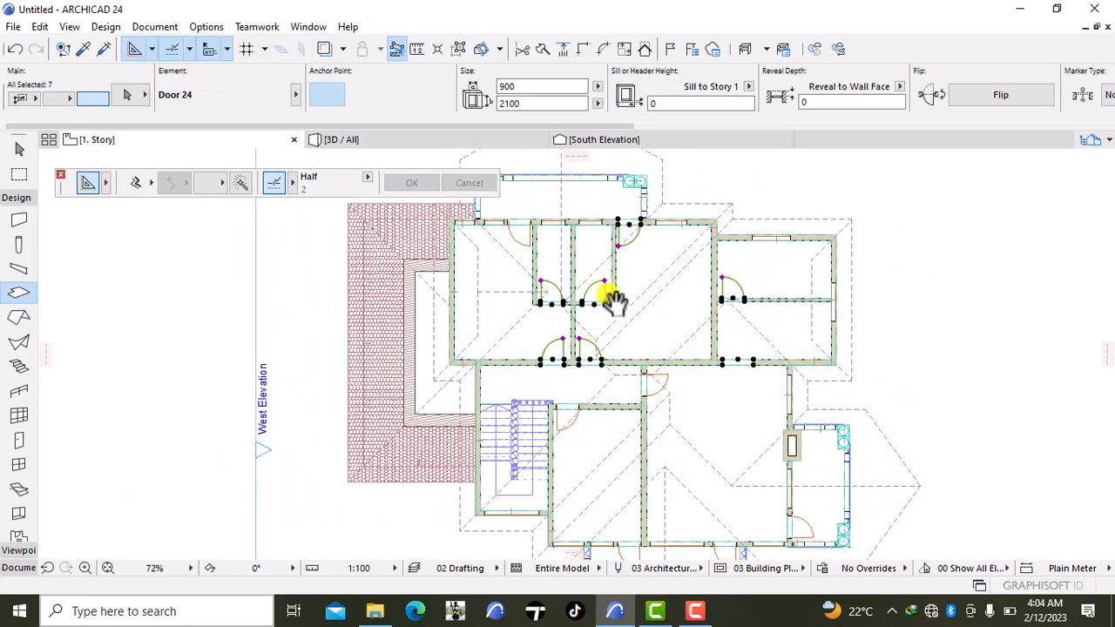
scroll(552, 309, up, 5)
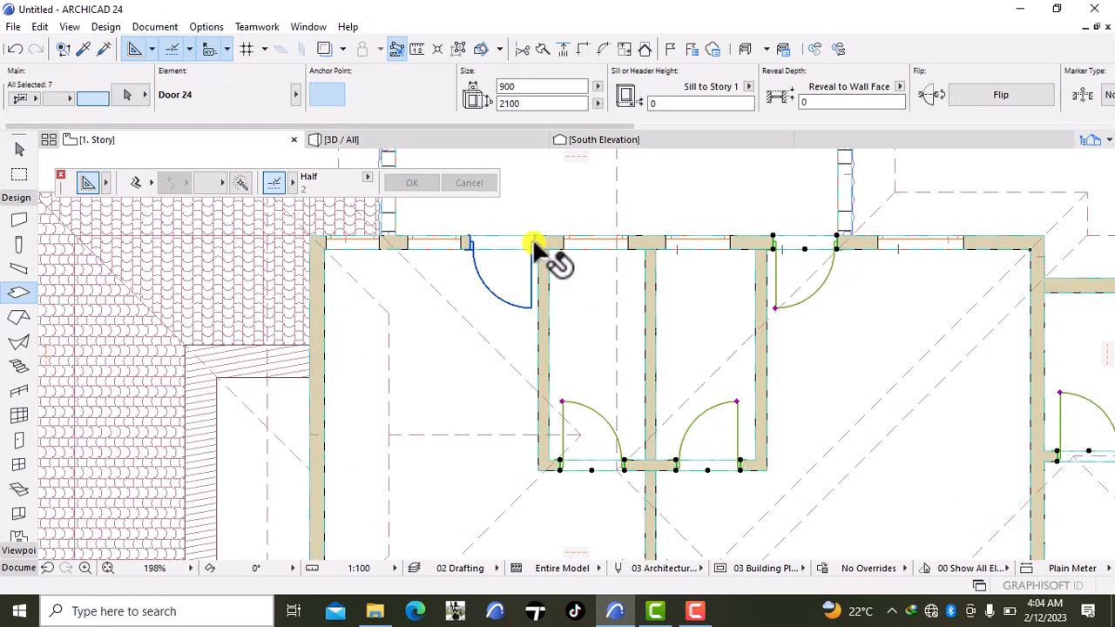
shift+click(535, 244)
- Add the living room's corridor door and the door of the room beside the staircase to the selection
scroll(632, 369, down, 3)
middle_drag(626, 354, 598, 270)
middle_drag(747, 451, 716, 339)
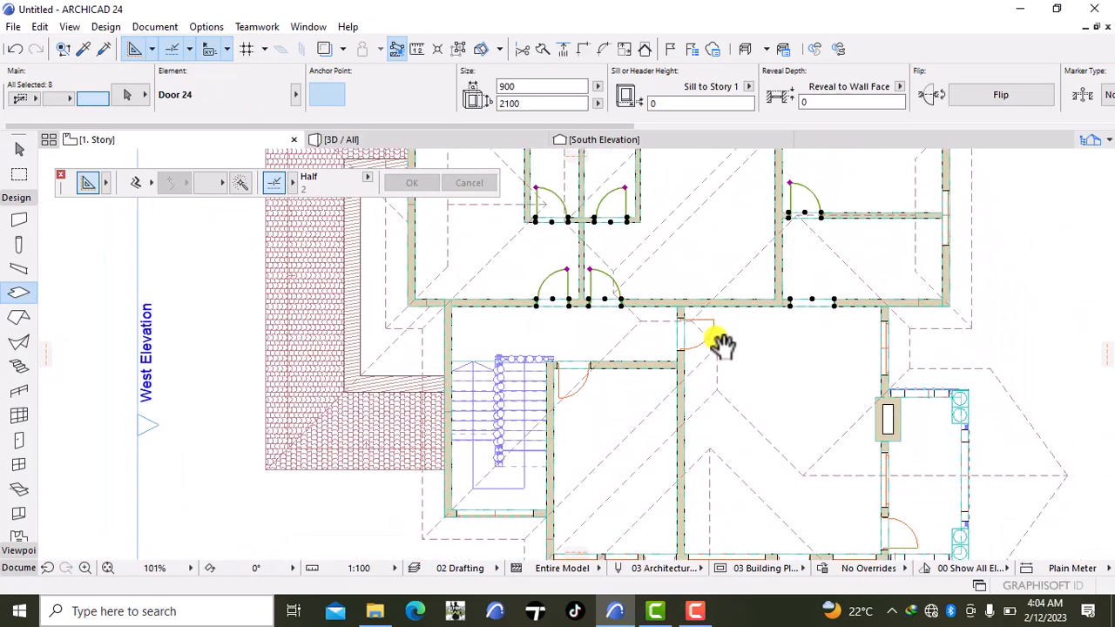
shift+click(685, 323)
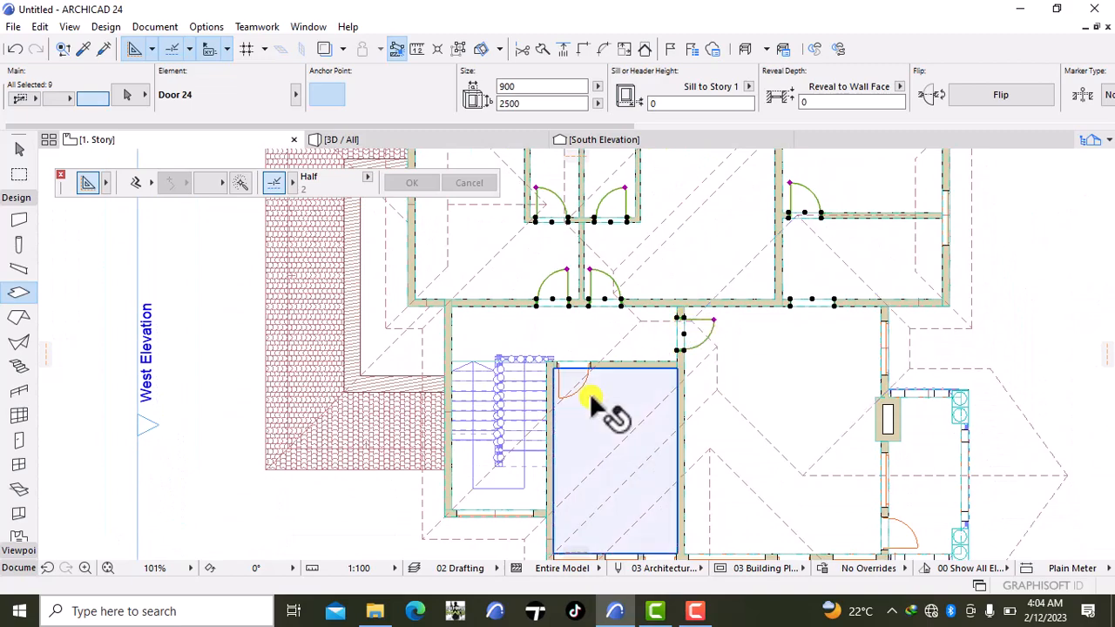
shift+click(593, 370)
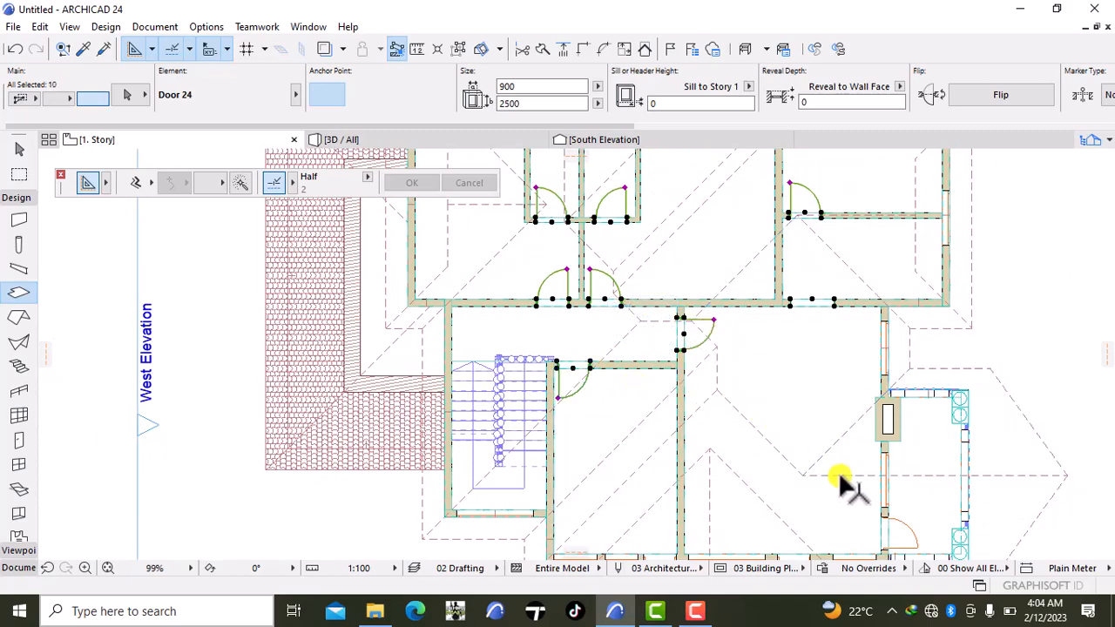
- Add the two front balcony doors and the side balcony door near the chimney to the selection
scroll(846, 485, down, 2)
middle_drag(846, 486, 809, 403)
scroll(749, 493, up, 5)
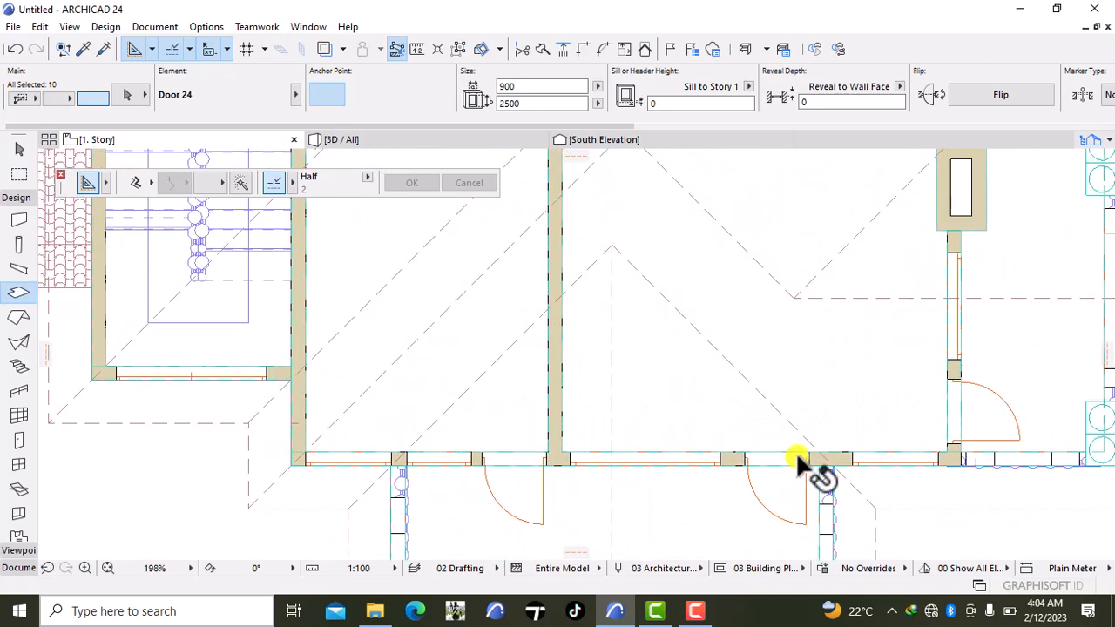
shift+click(809, 464)
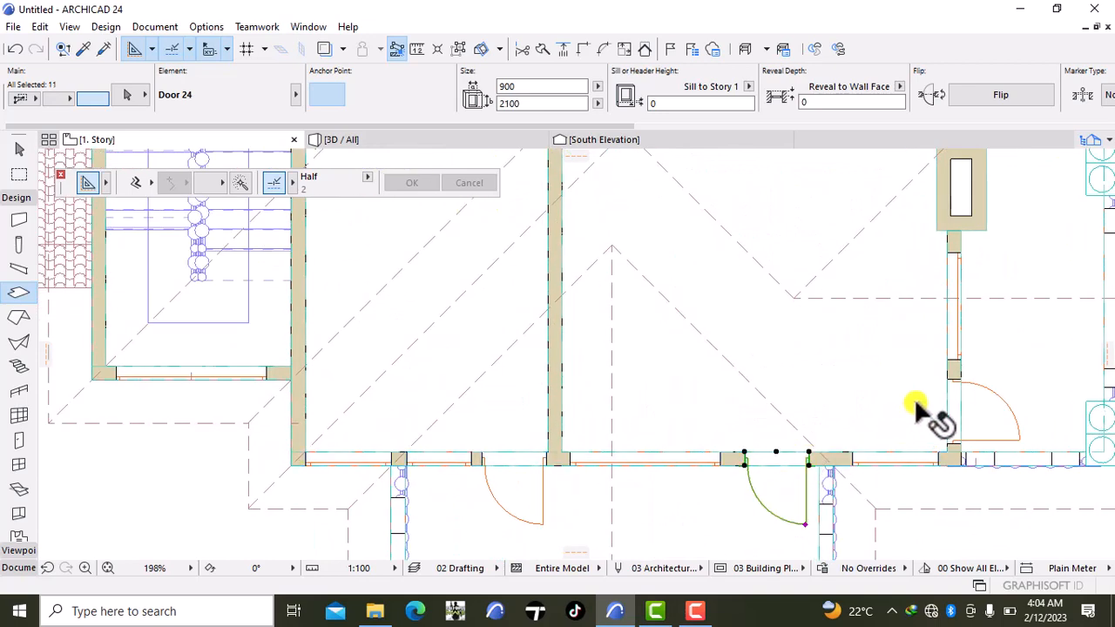
shift+click(953, 378)
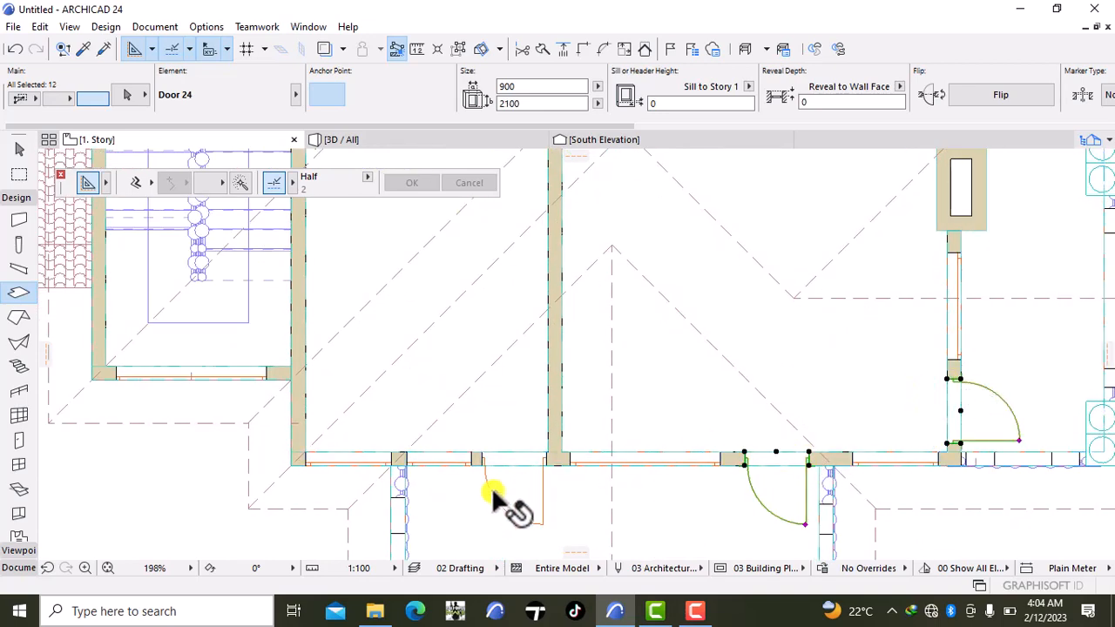
shift+click(544, 453)
scroll(547, 468, down, 8)
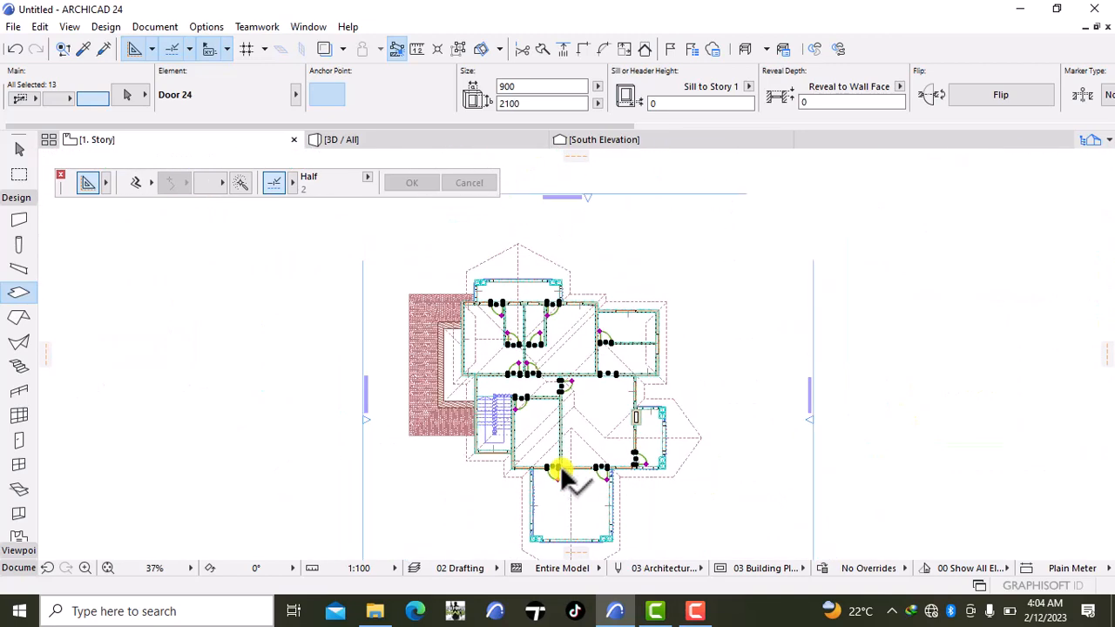
scroll(562, 475, up, 2)
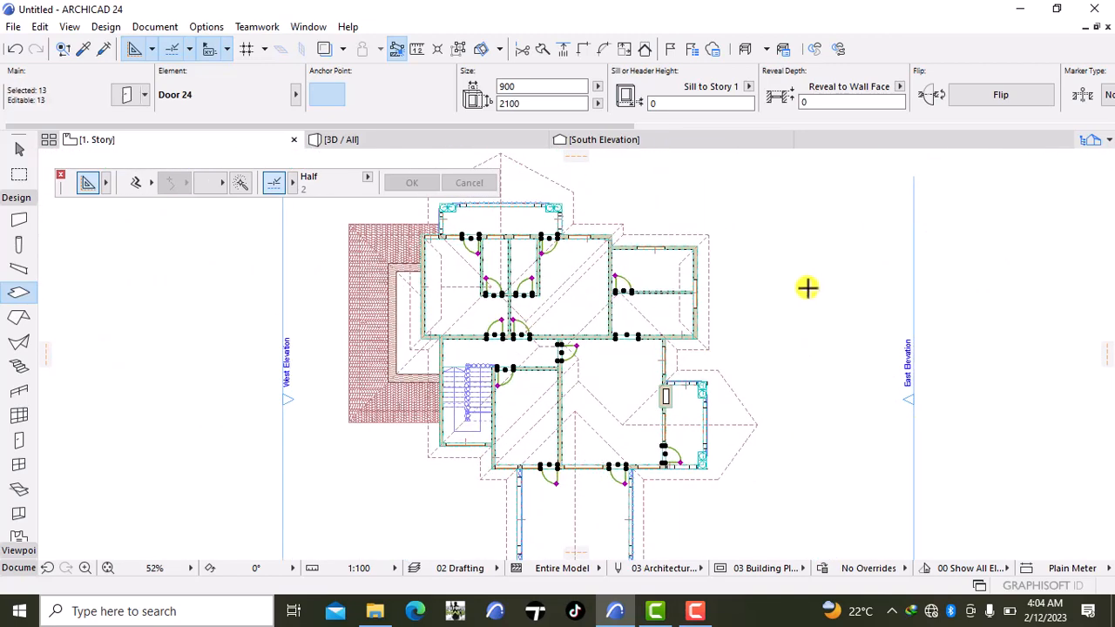
- Set the selected doors' height to 2500 and their sill to Story 1 at -50
key(ctrl+t)
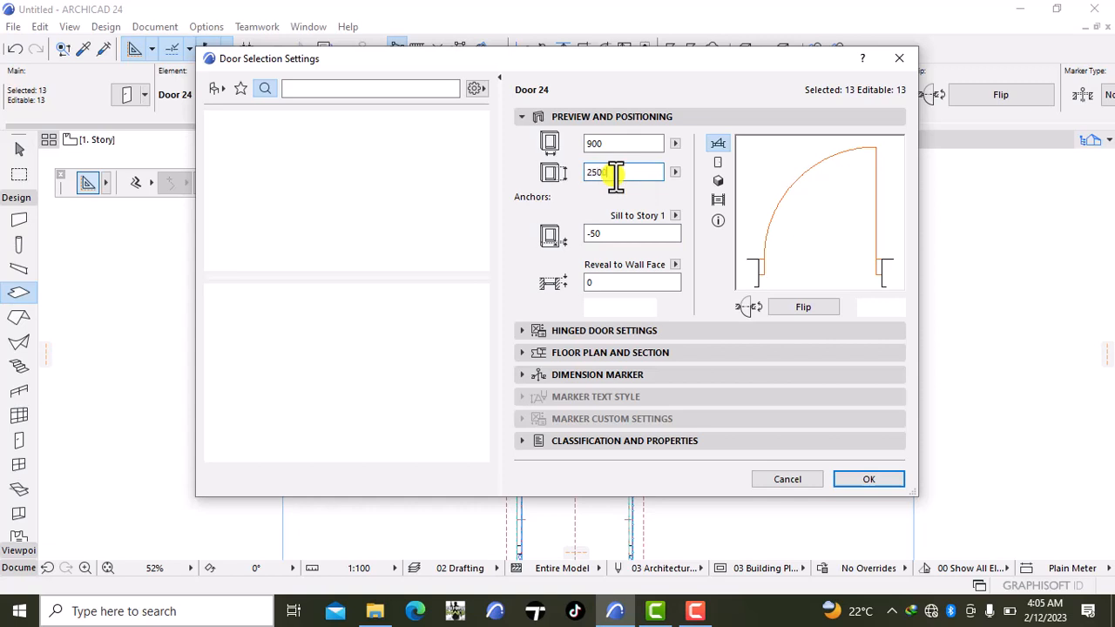
text(0)
click(869, 479)
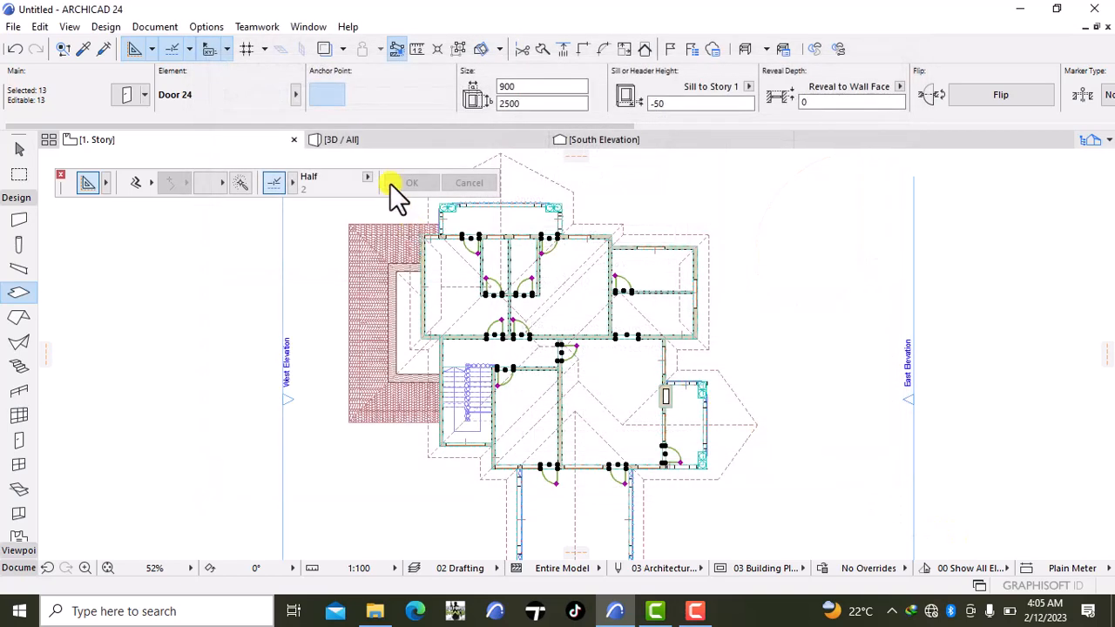
- Explore the upper-story rooms in 3D and orbit the house exterior to examine how the resized doors meet the floor
click(371, 142)
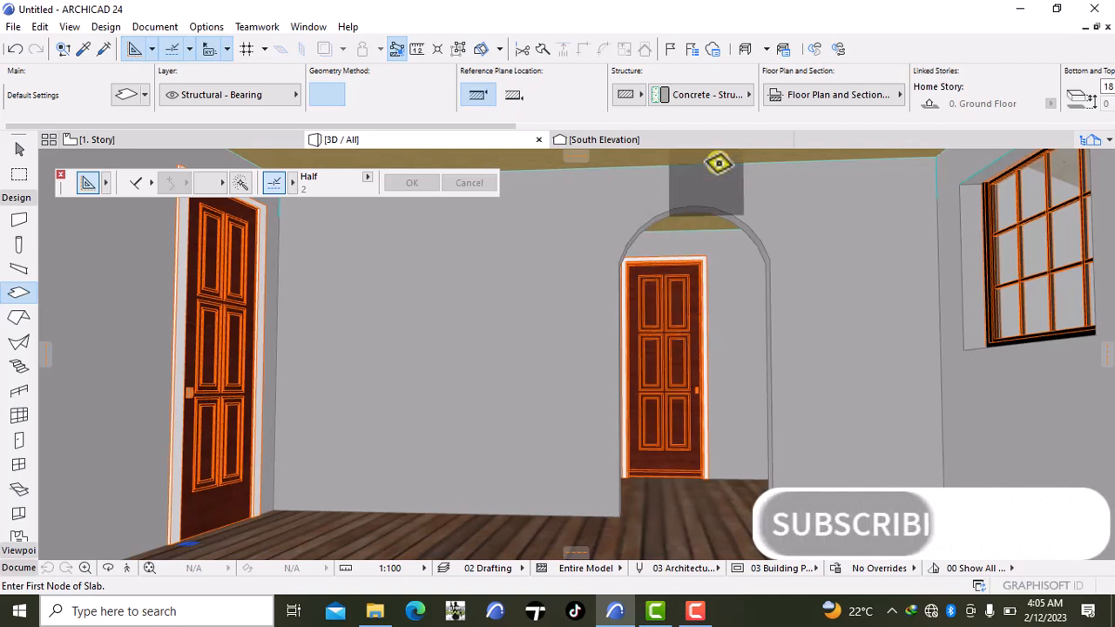
key(Escape)
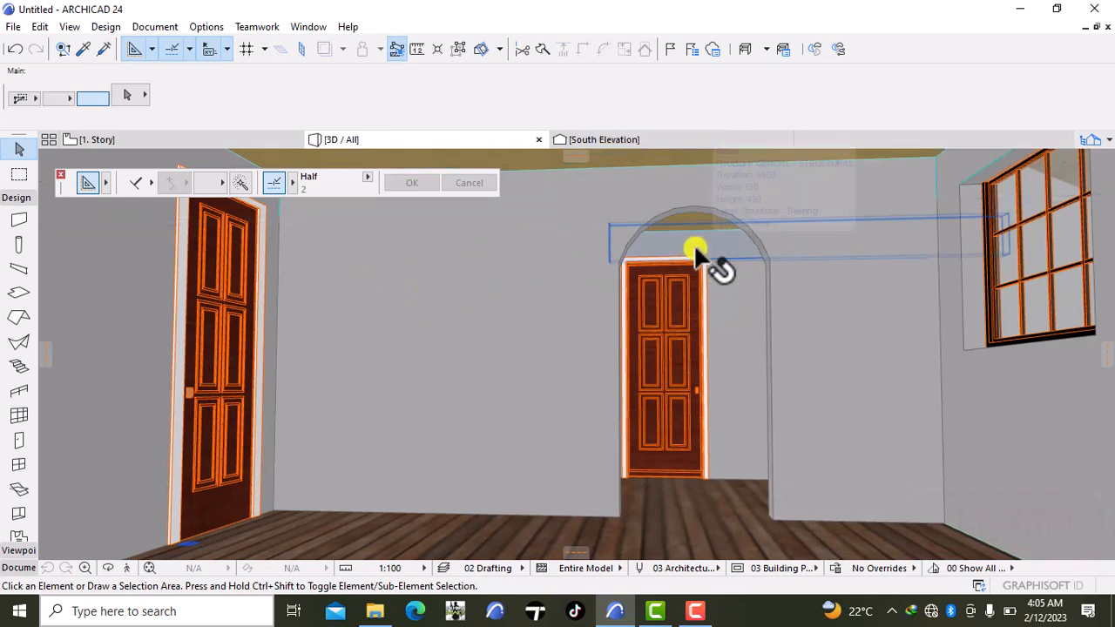
scroll(660, 396, up, 5)
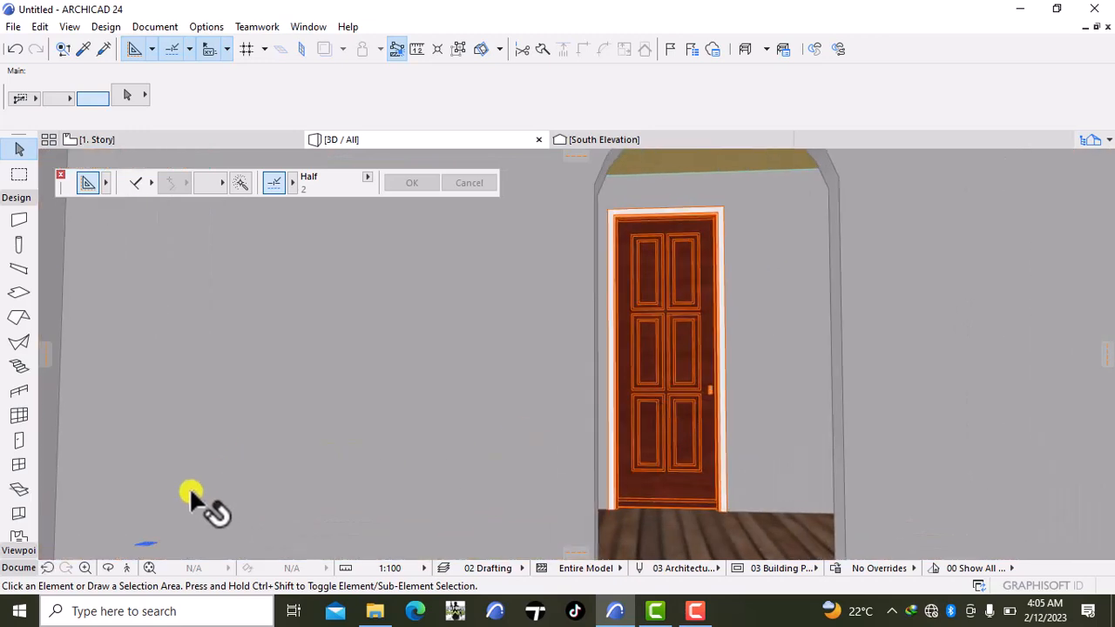
click(125, 568)
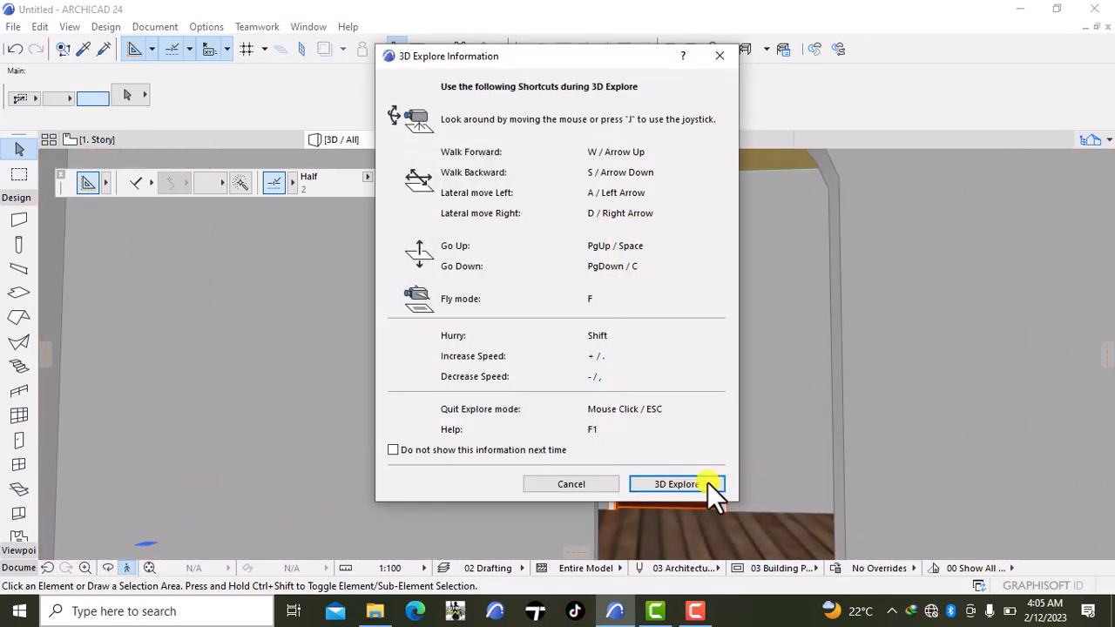
click(688, 484)
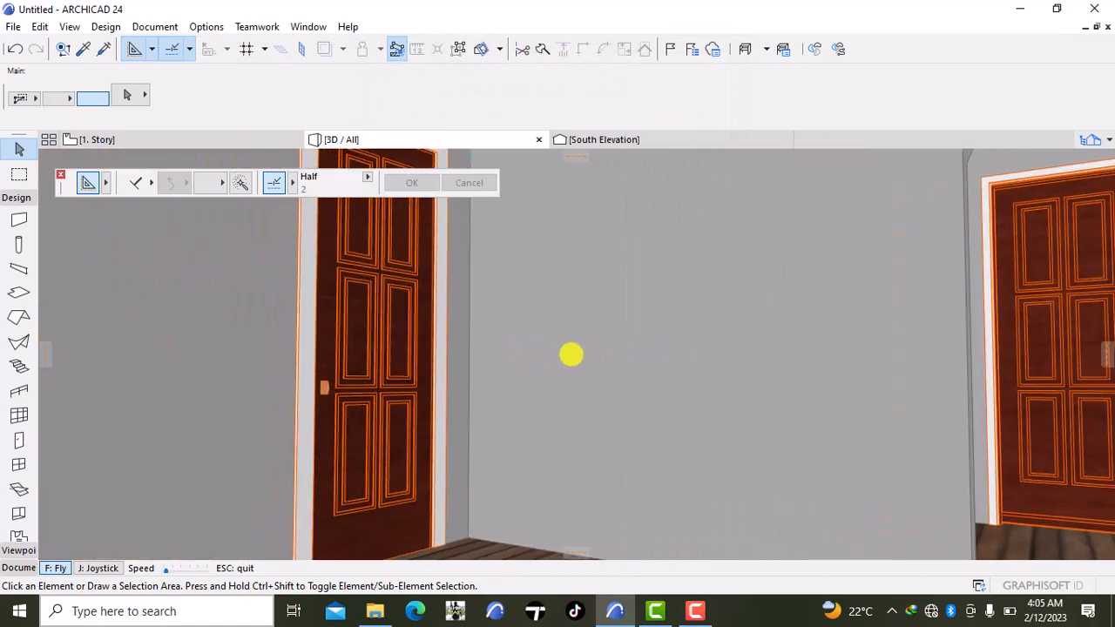
key(Up)
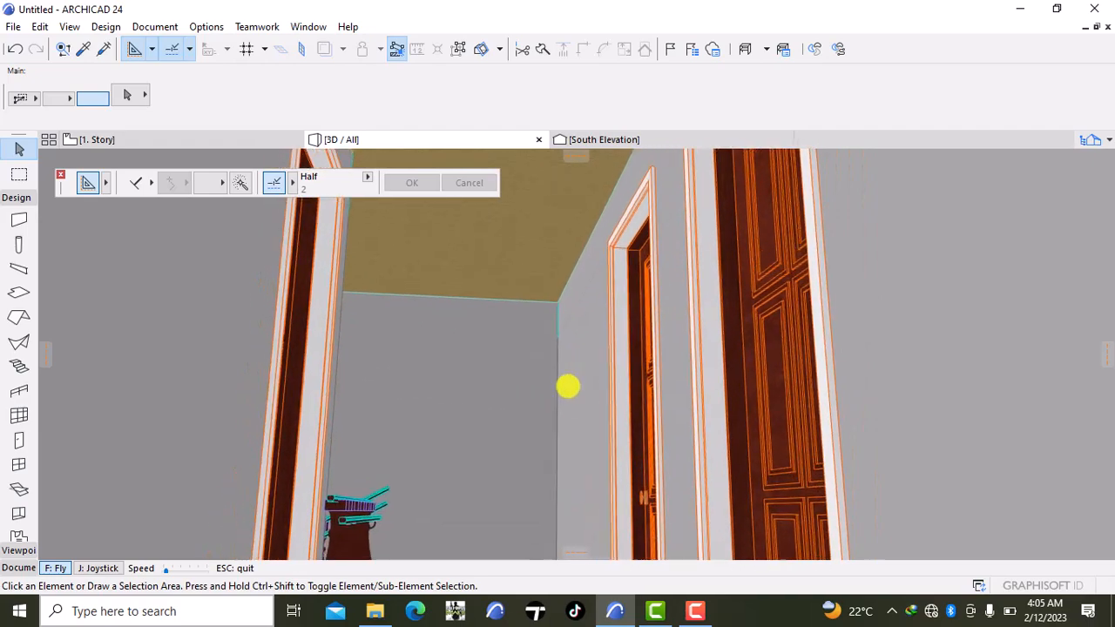
key(Up)
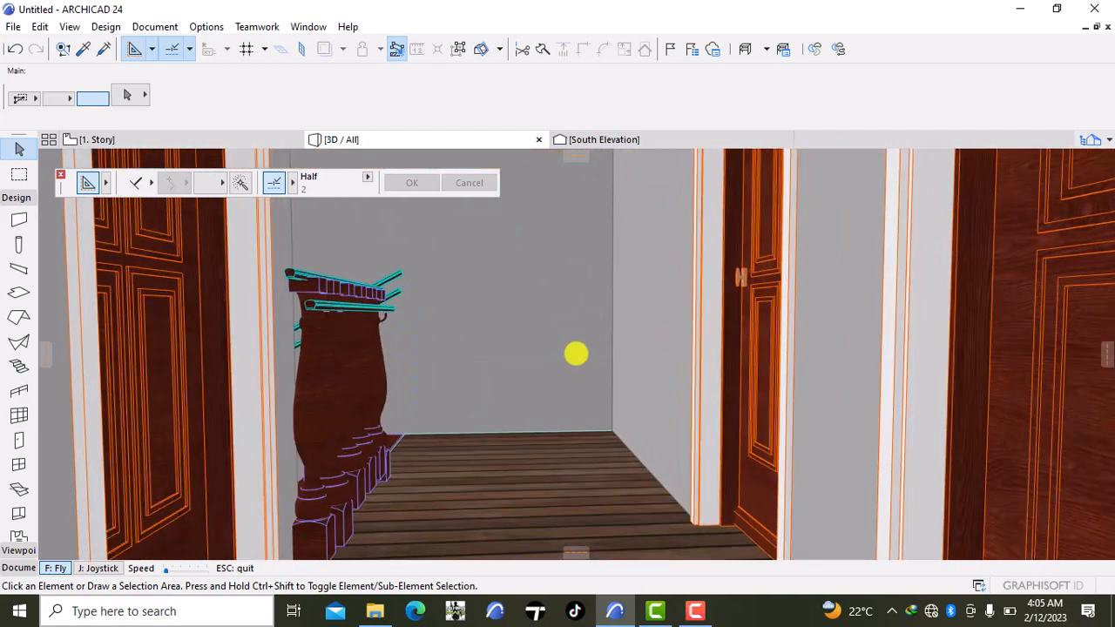
key(Up)
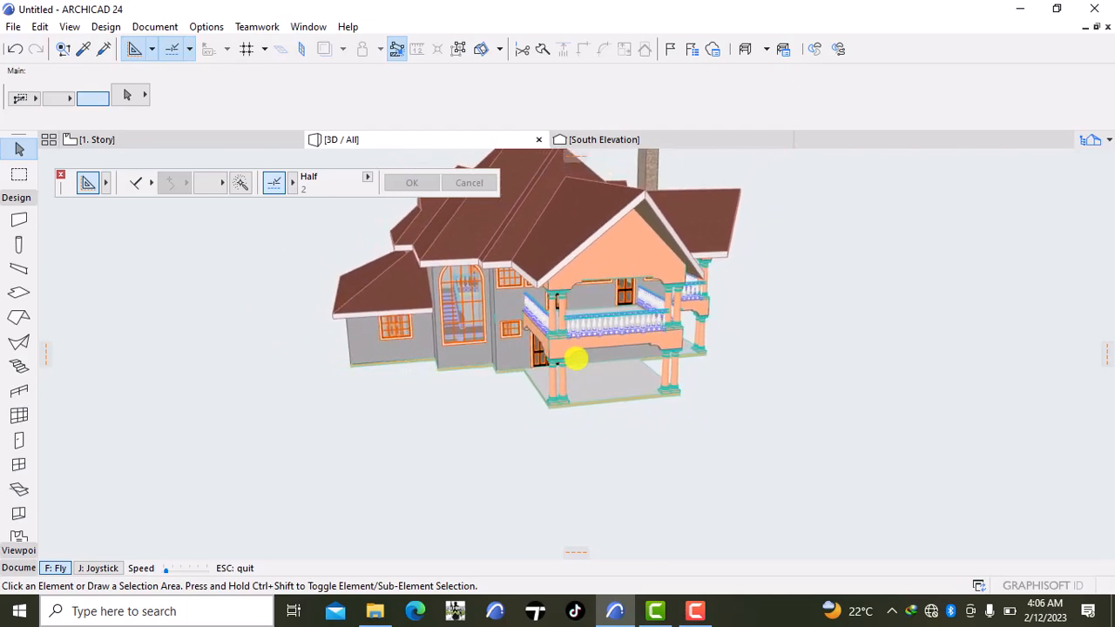
key(Escape)
right_click(941, 191)
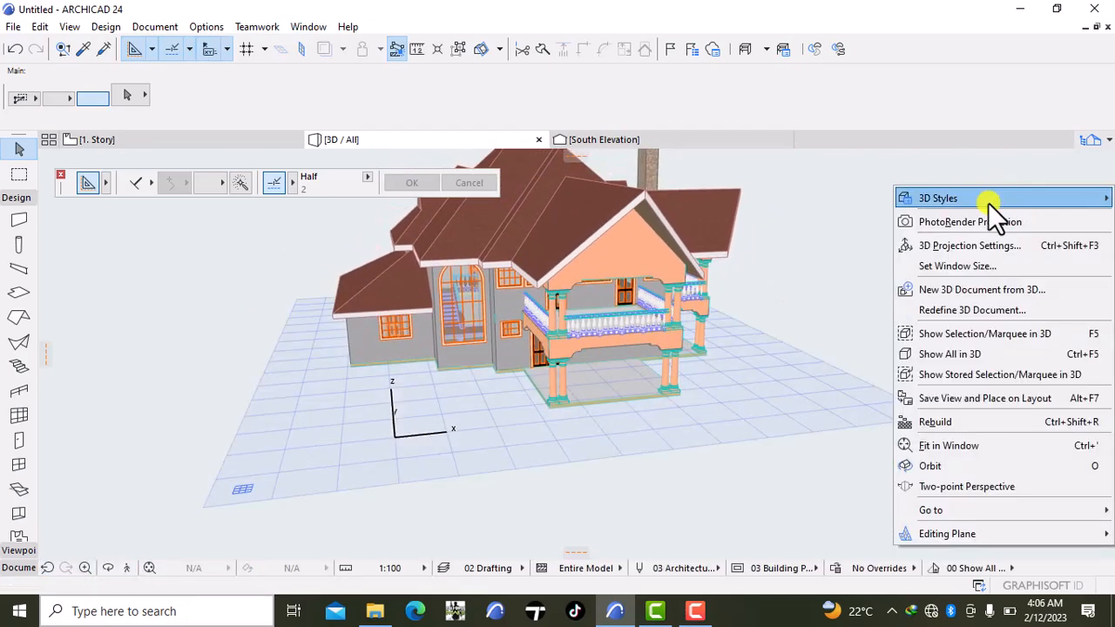
click(934, 469)
drag(957, 351, 874, 342)
- Open the Ground Floor plan and examine the rooms in the wing west of the staircase
right_click(124, 136)
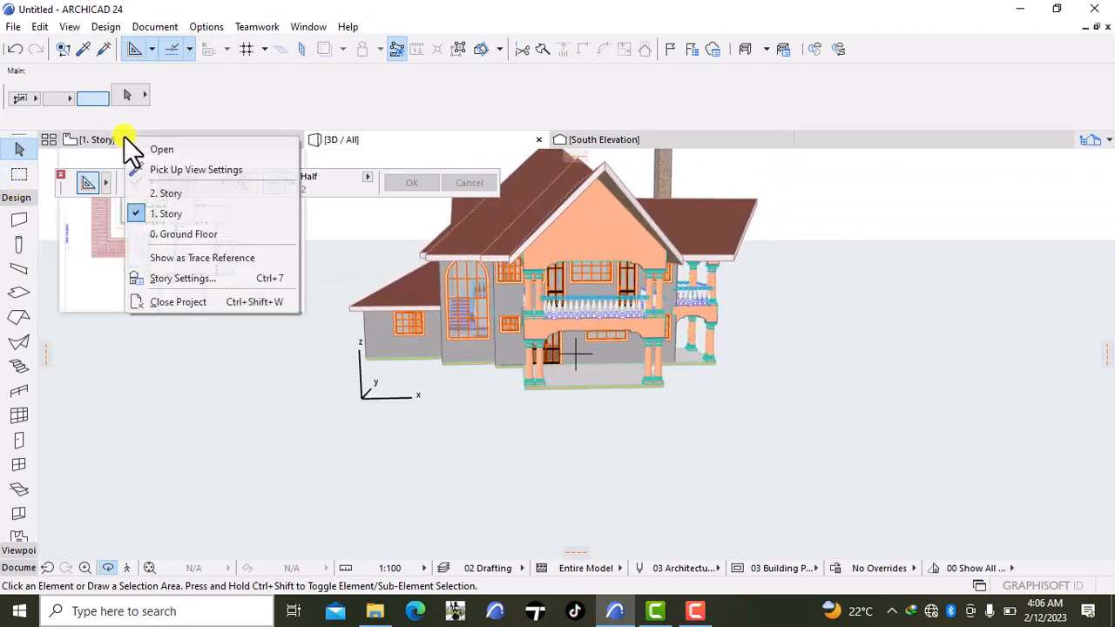
click(189, 233)
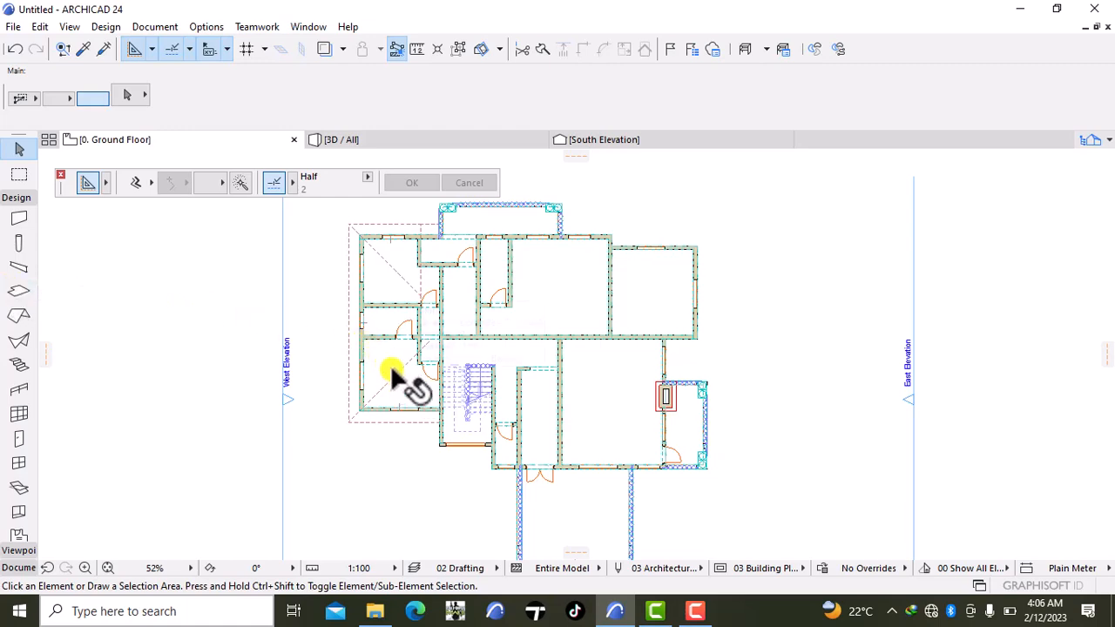
scroll(392, 365, up, 3)
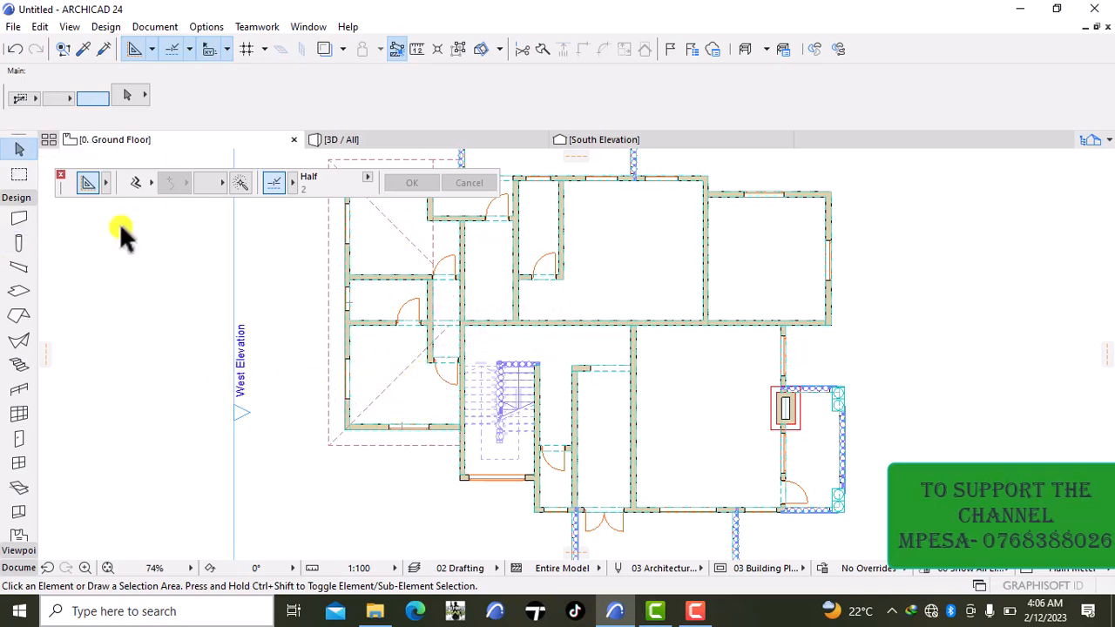
- On the 1. Story plan, start a solid line at the northwest outer wall corner and set its geometry method to chained polyline
right_click(112, 139)
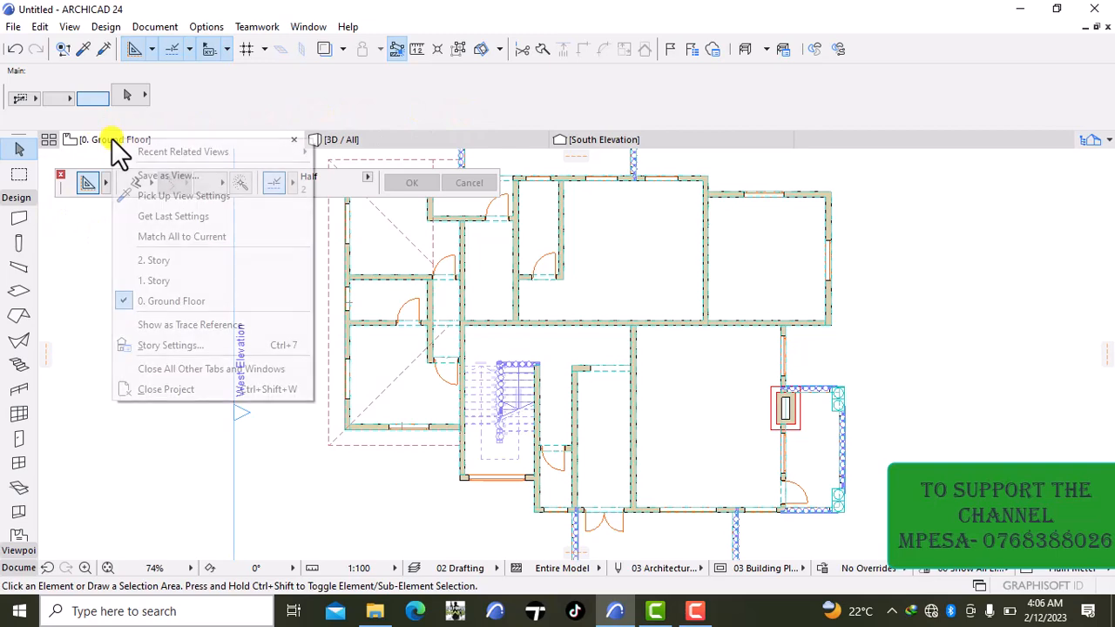
click(185, 277)
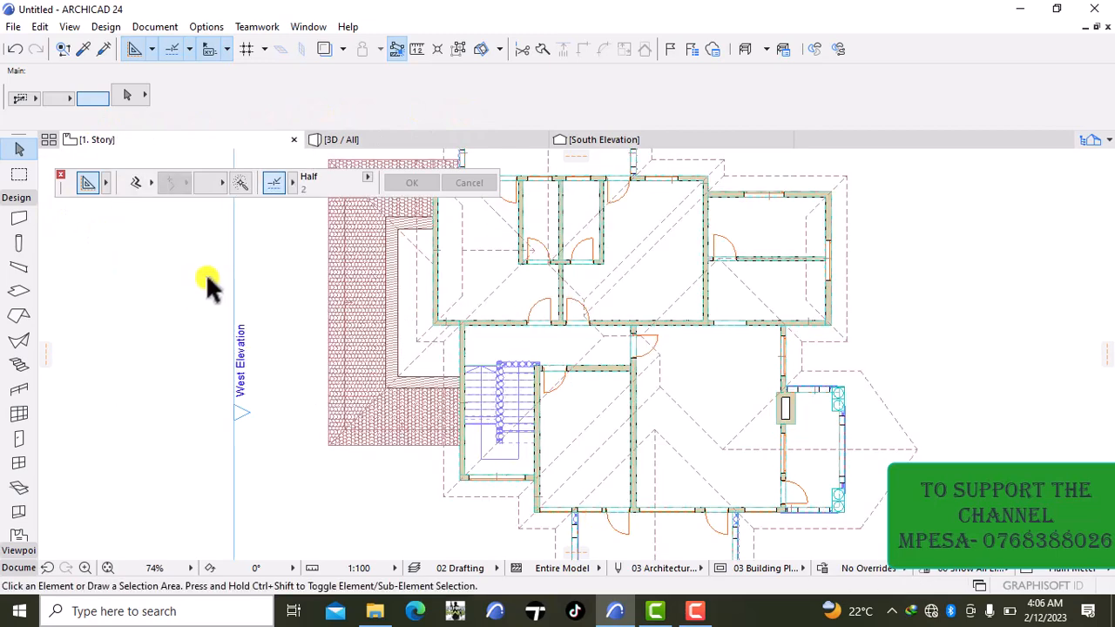
scroll(263, 292, down, 3)
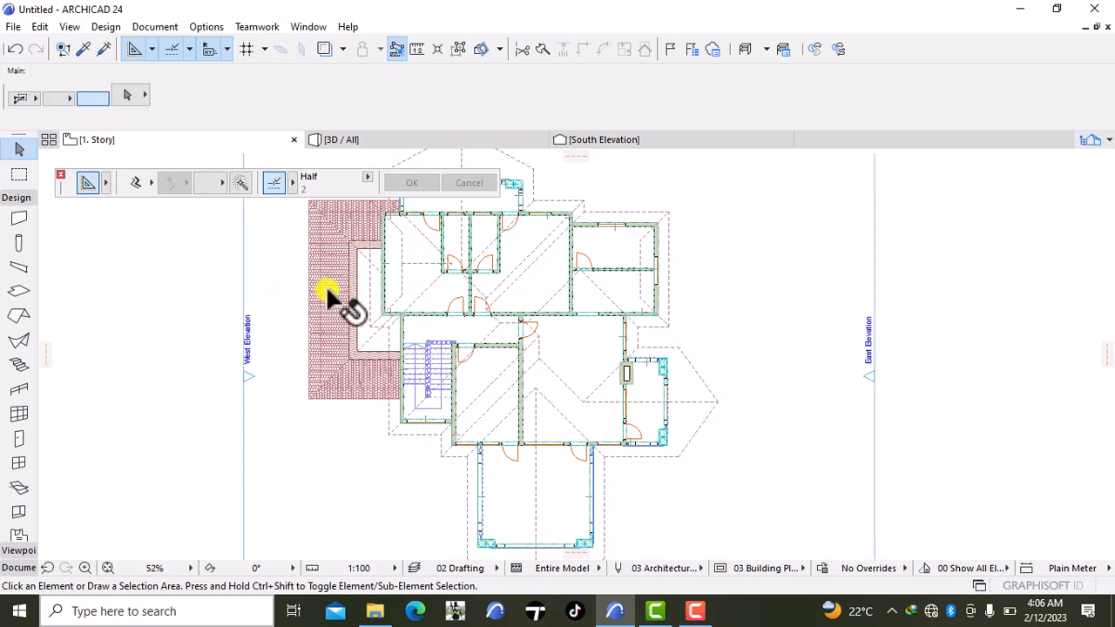
middle_drag(349, 311, 333, 365)
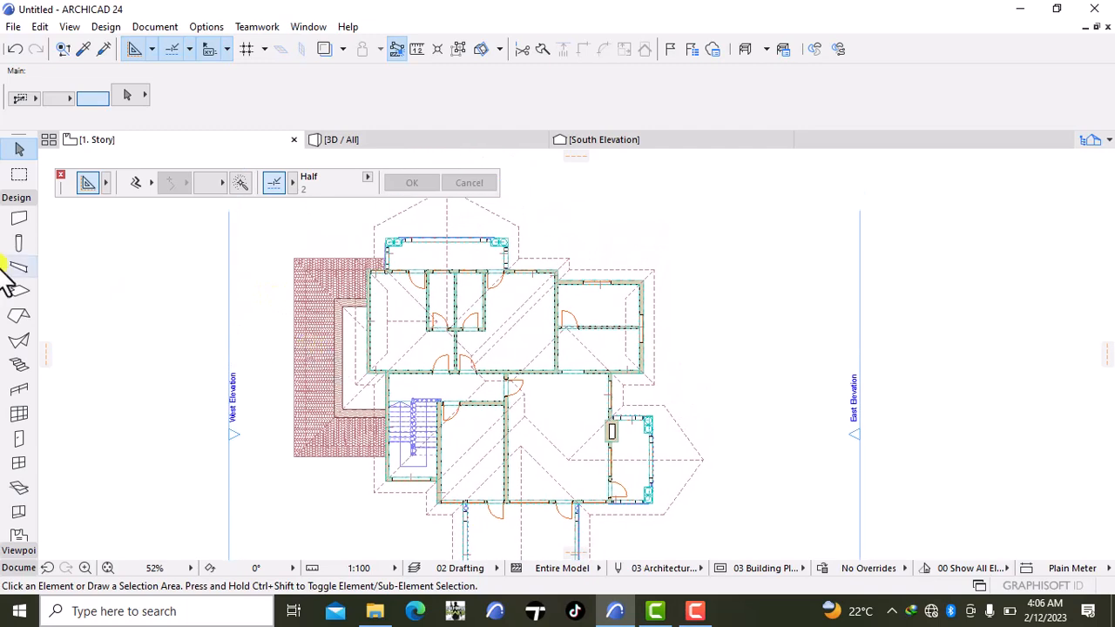
click(16, 567)
click(17, 475)
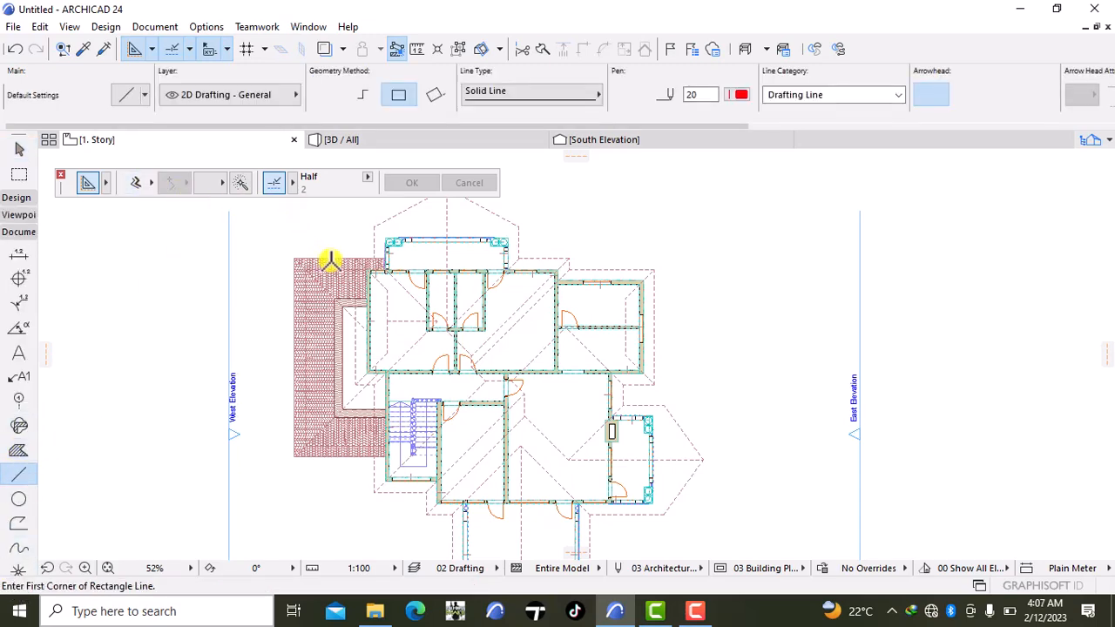
scroll(331, 260, up, 2)
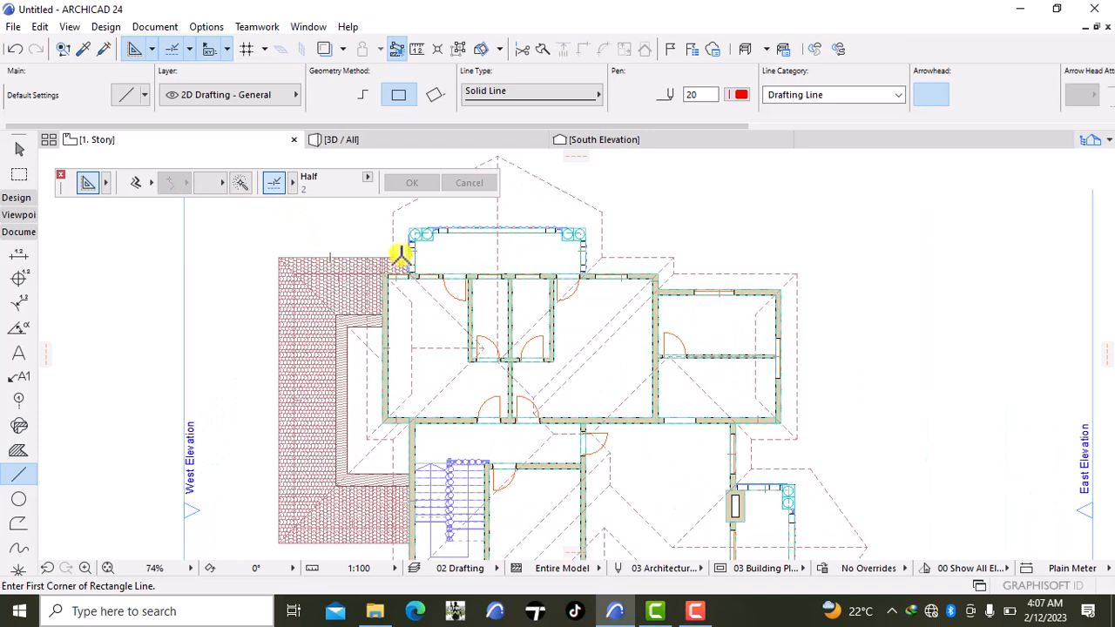
scroll(400, 255, up, 3)
click(370, 285)
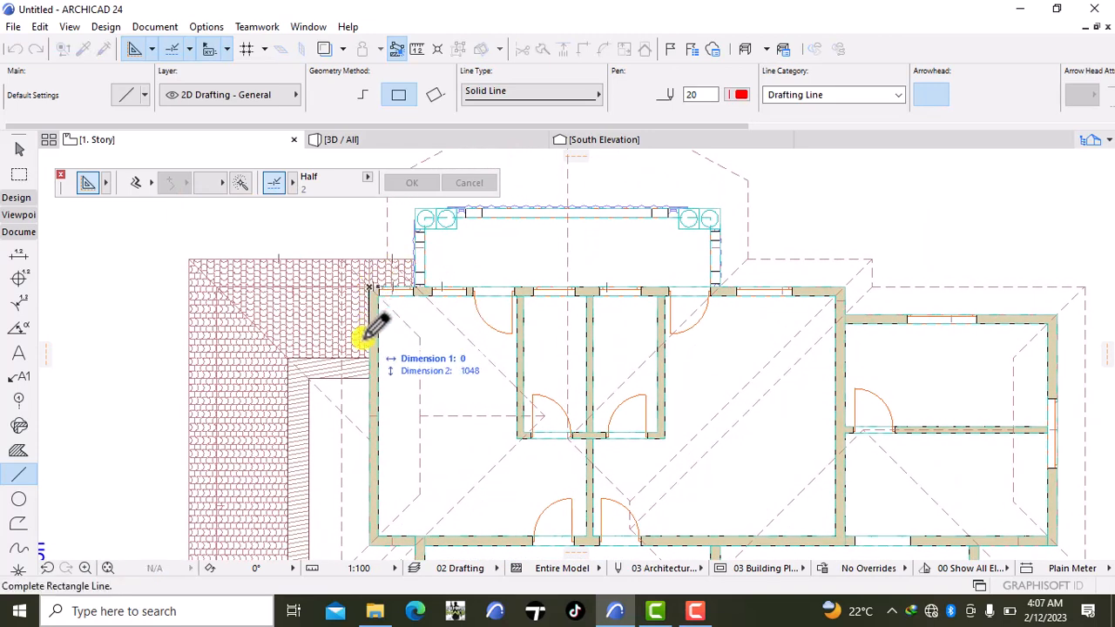
click(367, 96)
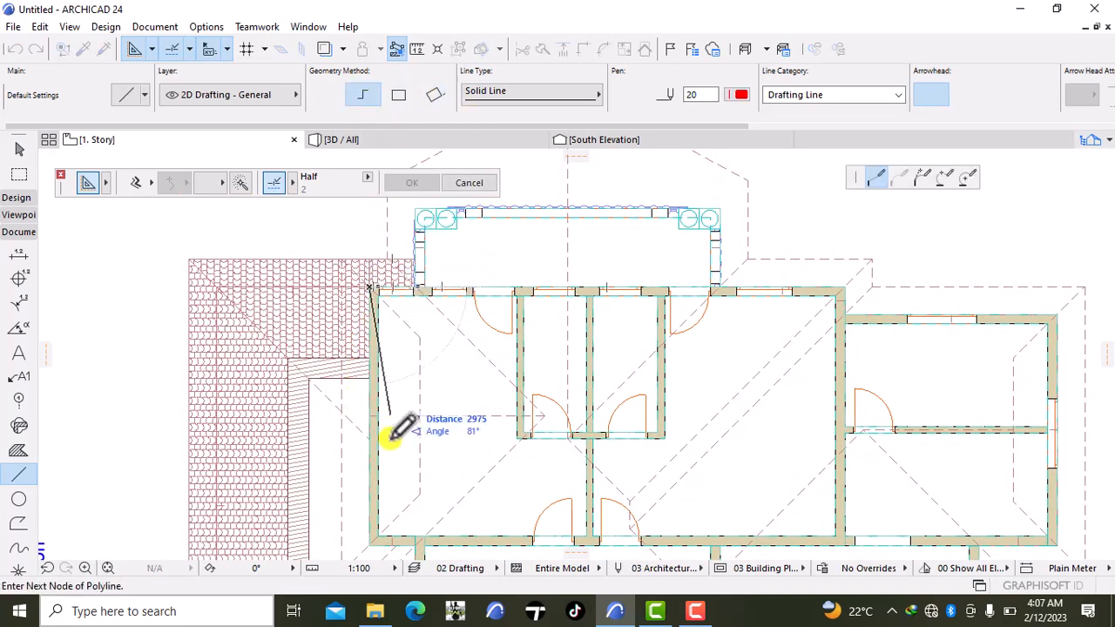
- Continue the polyline along the west exterior walls, around the bedroom offset, and end it slightly beyond the staircase's southwest corner
middle_drag(386, 453, 379, 304)
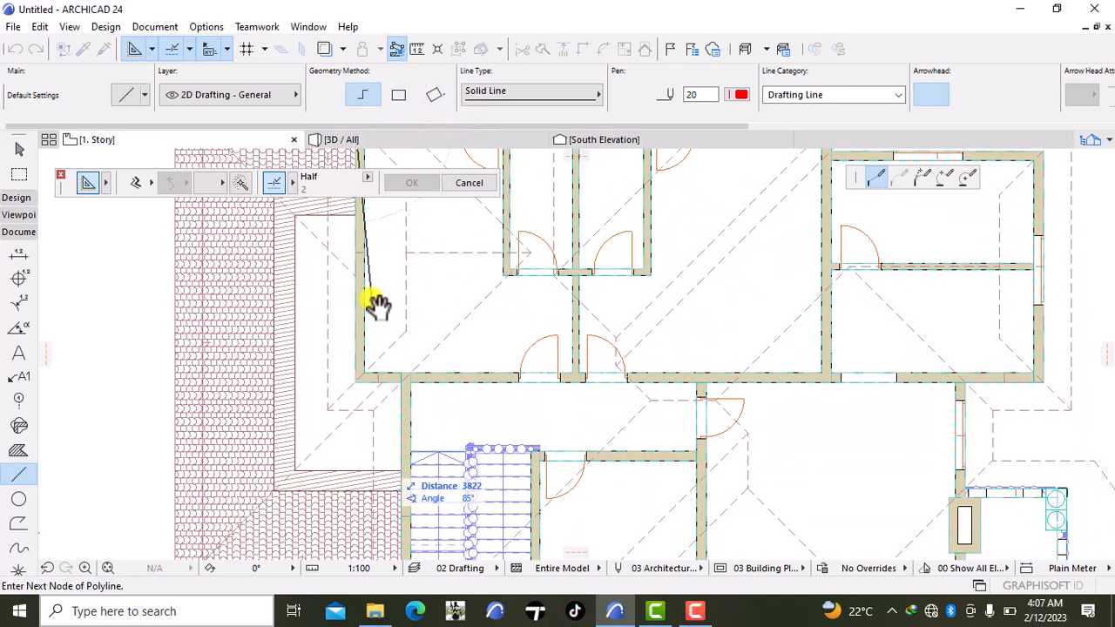
click(354, 380)
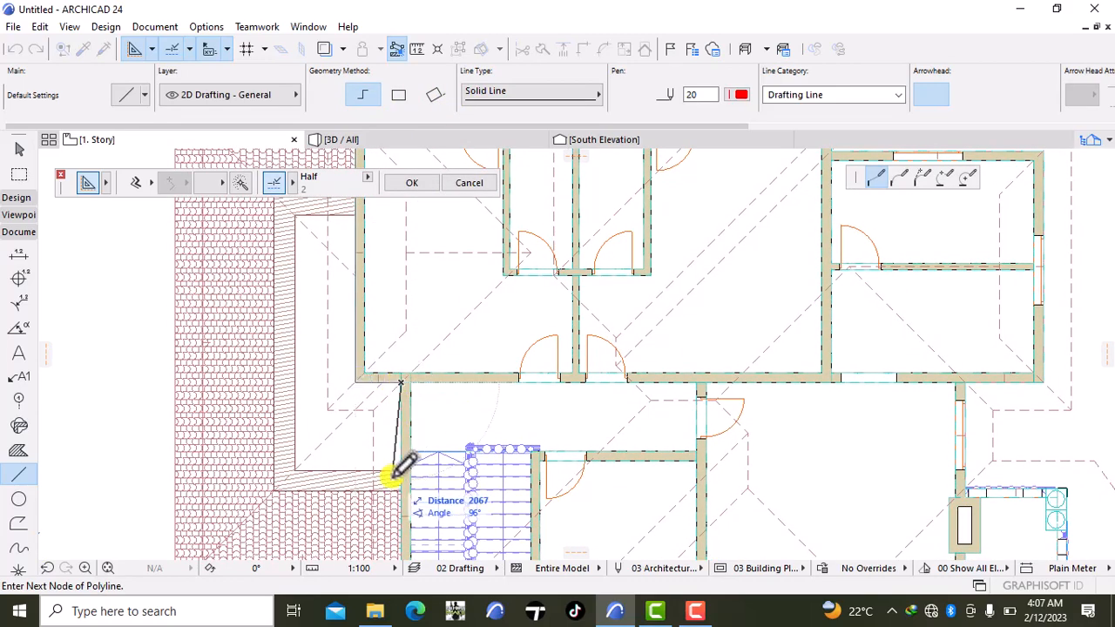
middle_drag(398, 468, 436, 218)
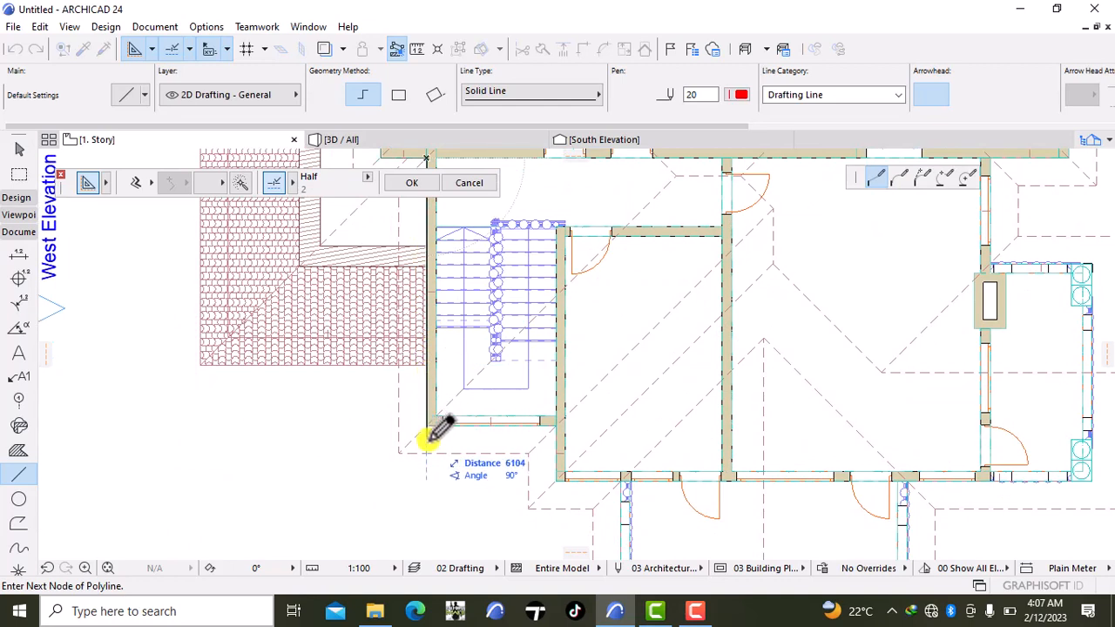
click(424, 471)
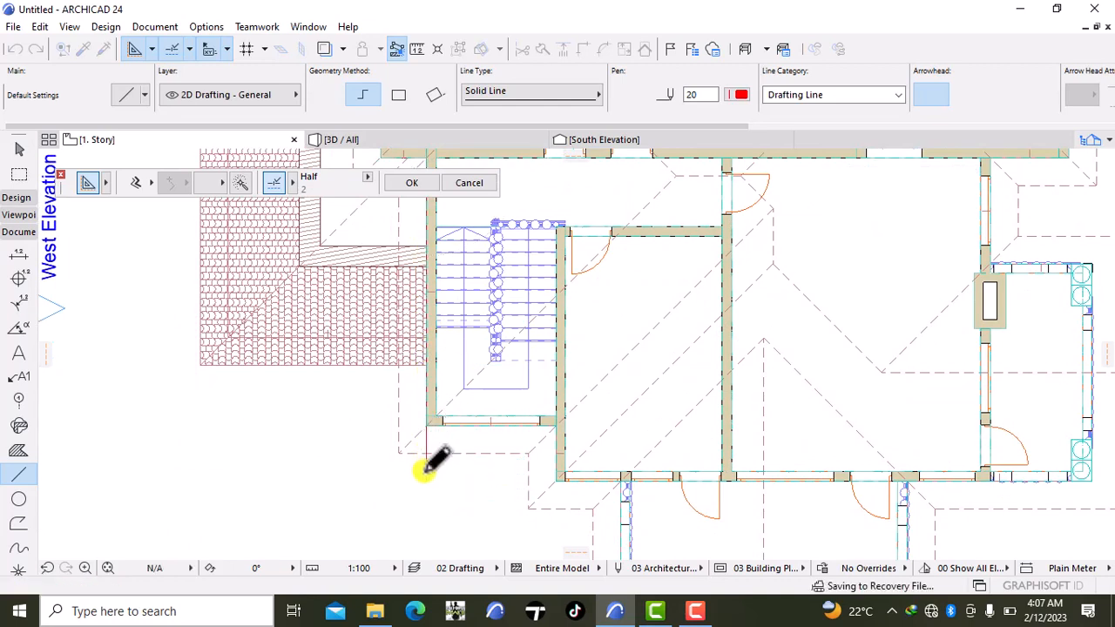
- Select the three line segments traced along the west exterior walls and copy them
scroll(363, 485, up, 2)
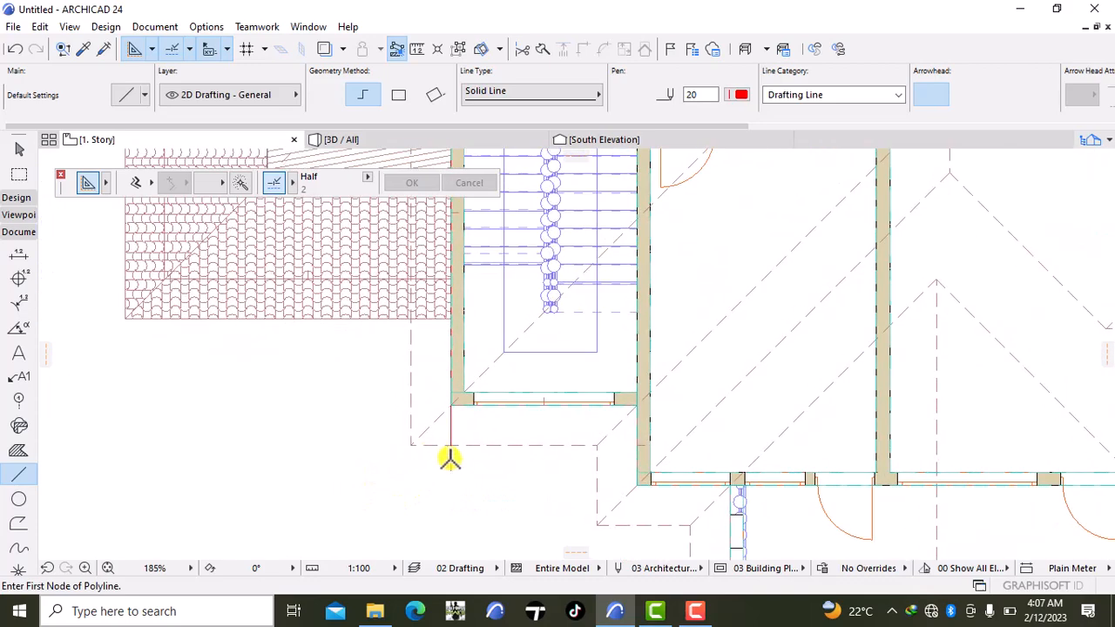
scroll(473, 456, down, 1)
scroll(470, 451, up, 2)
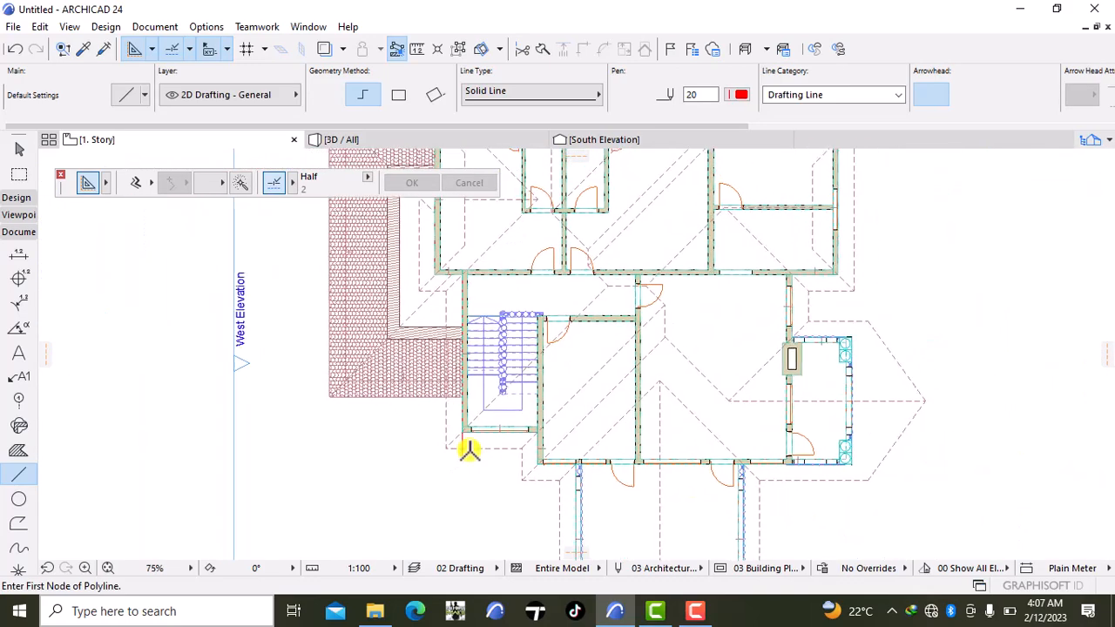
shift+click(459, 449)
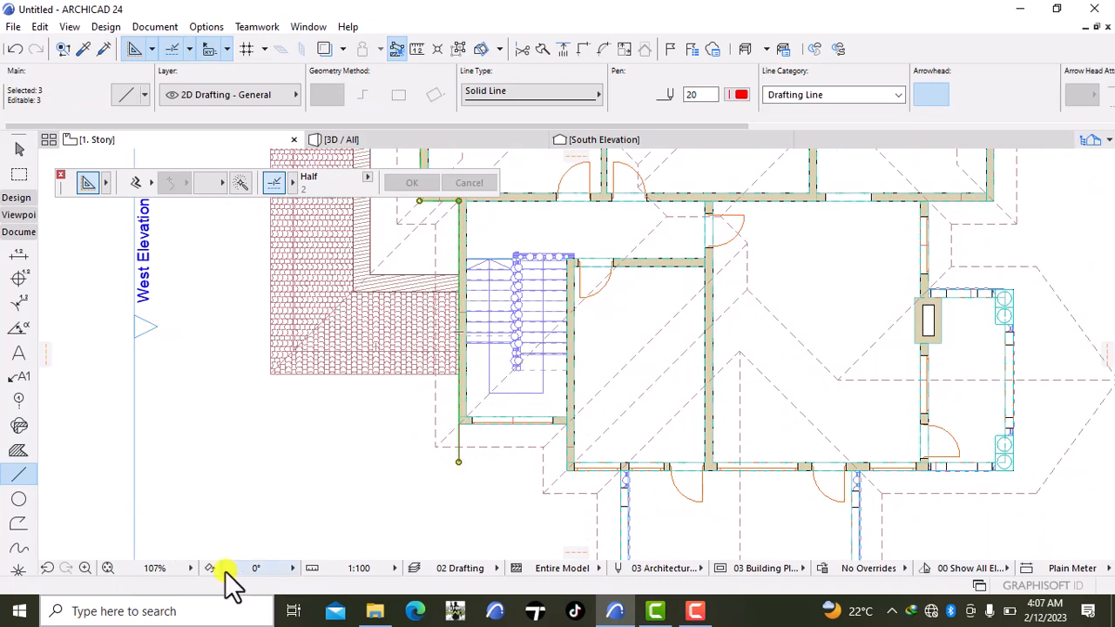
right_click(284, 442)
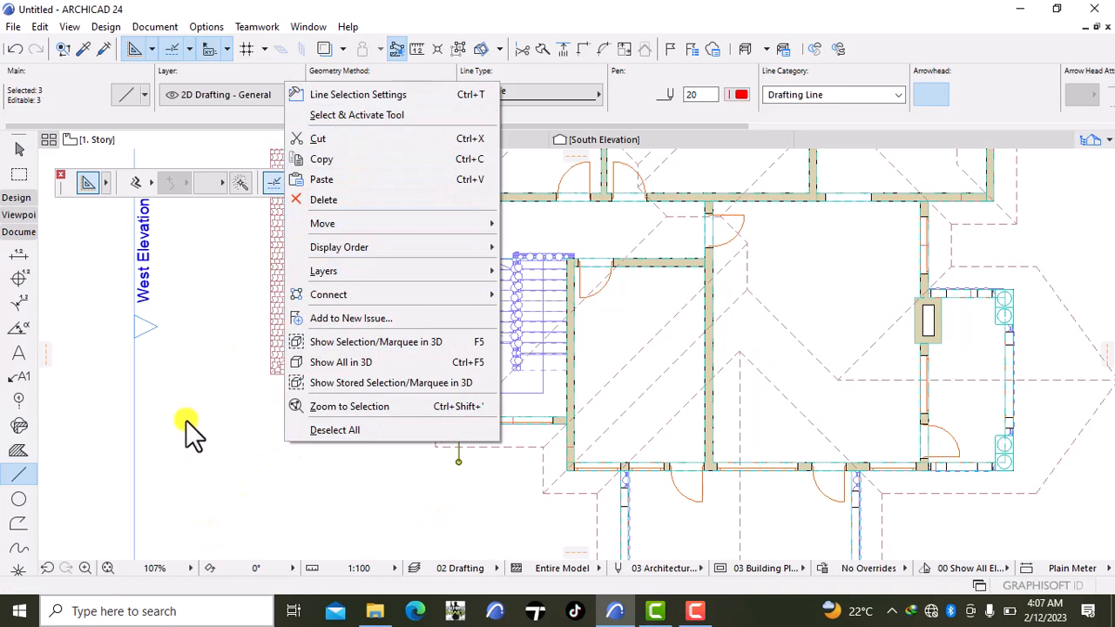
click(309, 157)
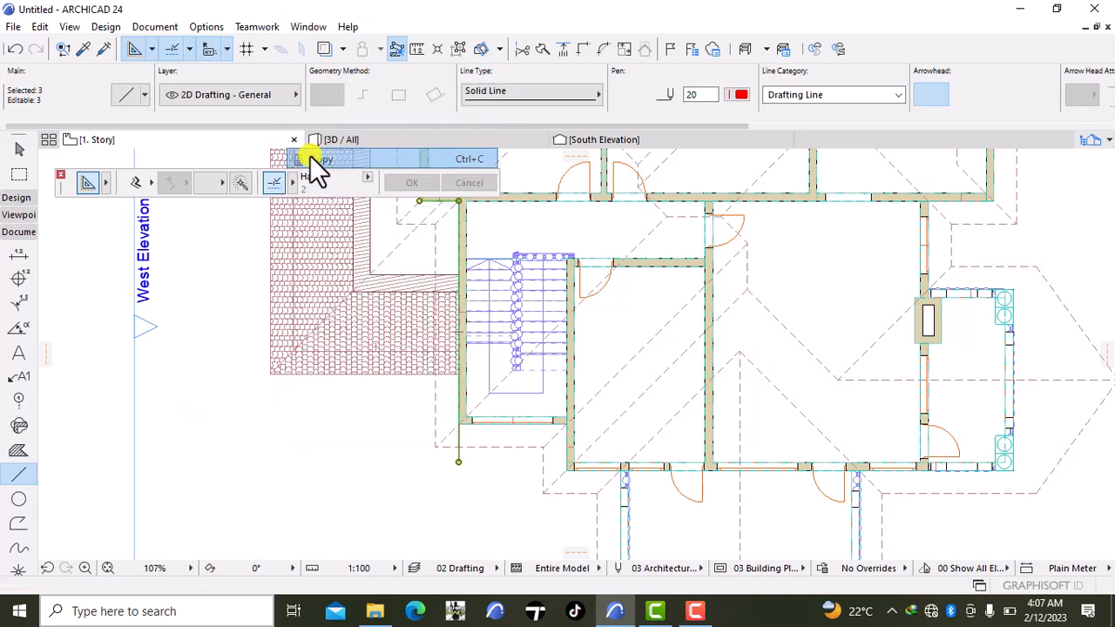
- Paste the copied outline lines onto the Ground Floor plan at their original location beside the staircase
right_click(123, 139)
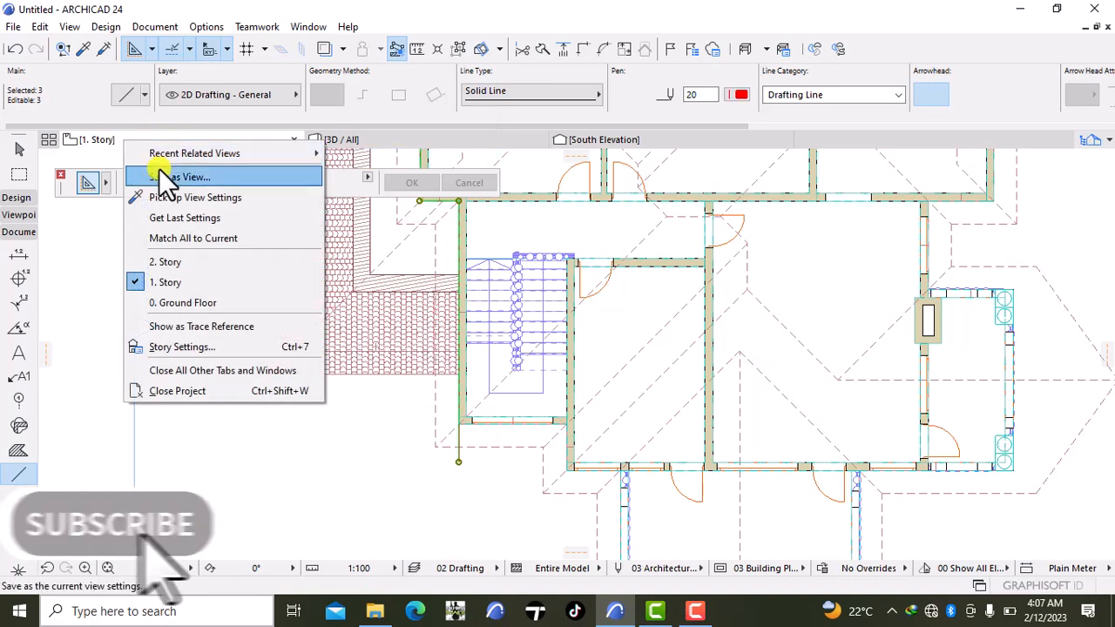
click(172, 304)
scroll(353, 369, down, 8)
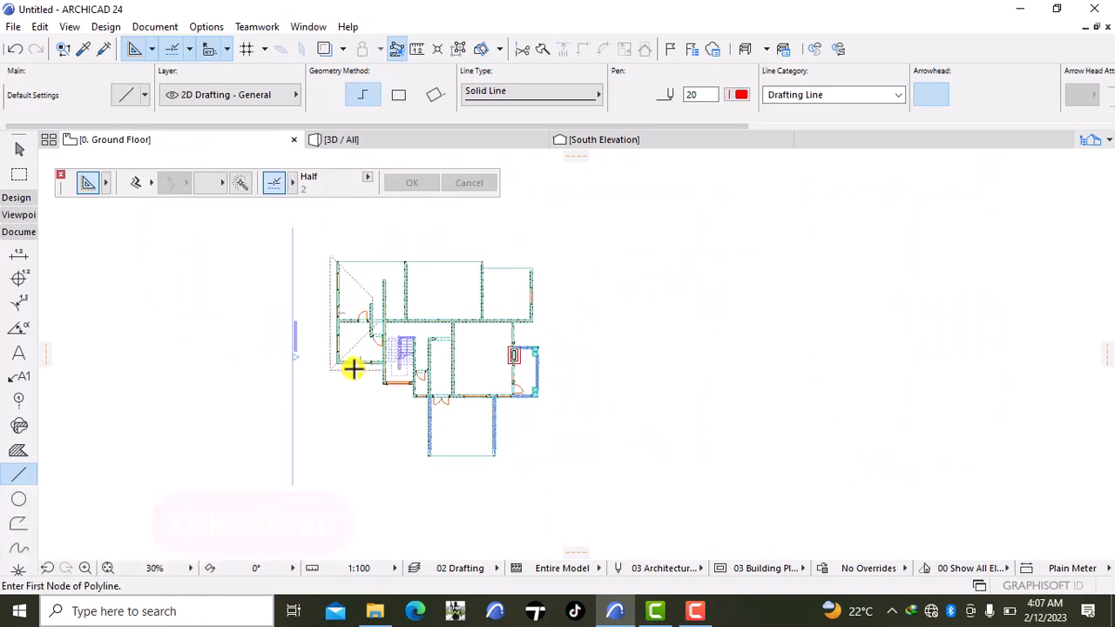
scroll(353, 369, down, 3)
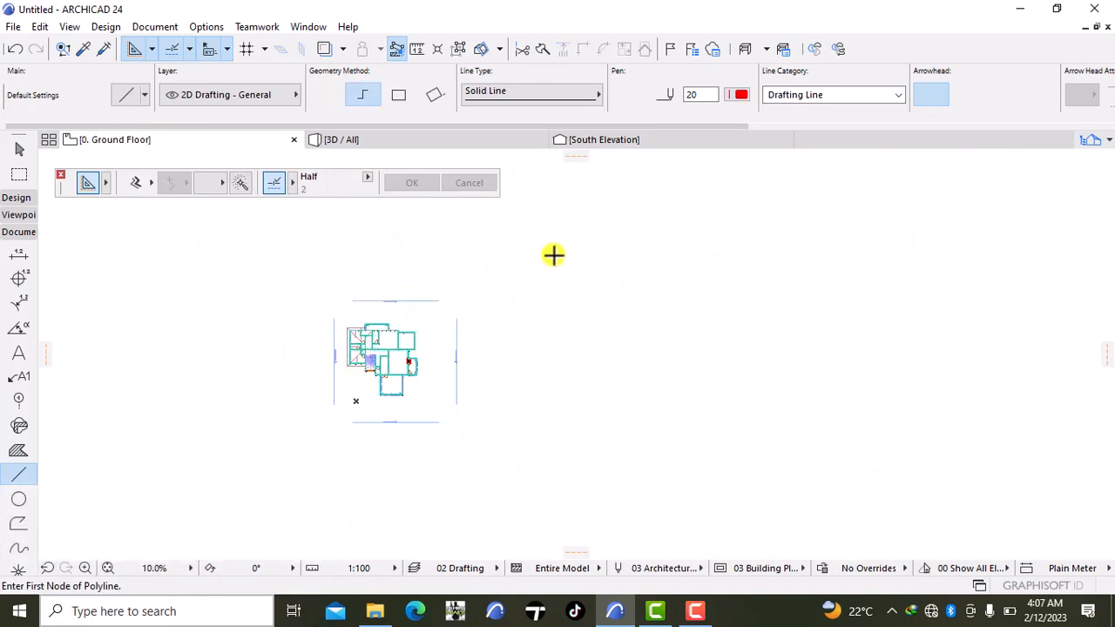
right_click(554, 254)
click(582, 269)
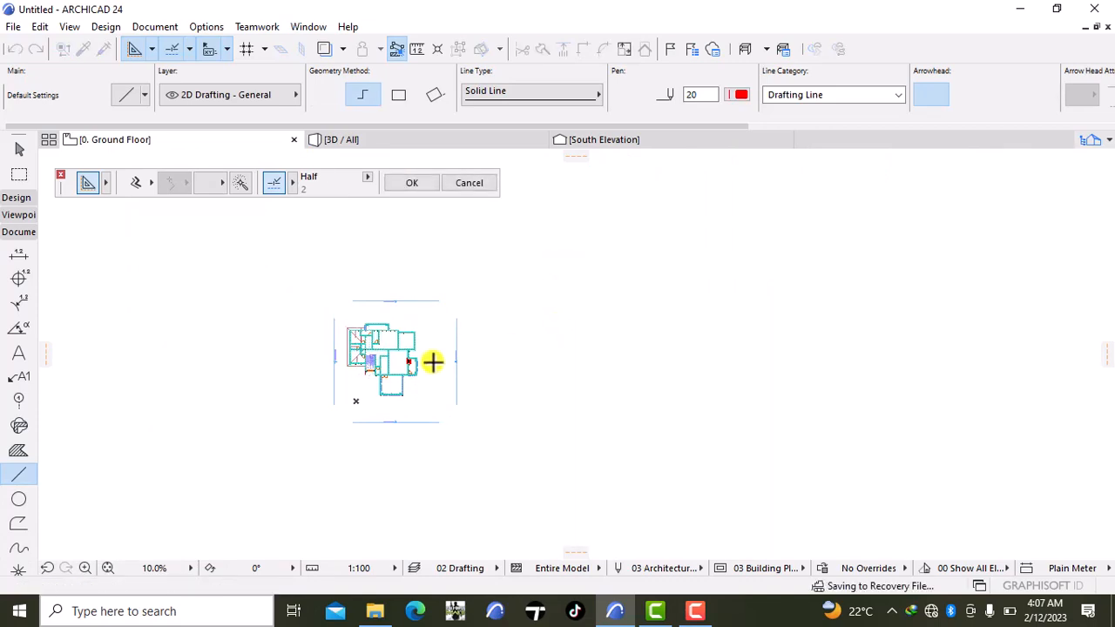
scroll(369, 374, up, 8)
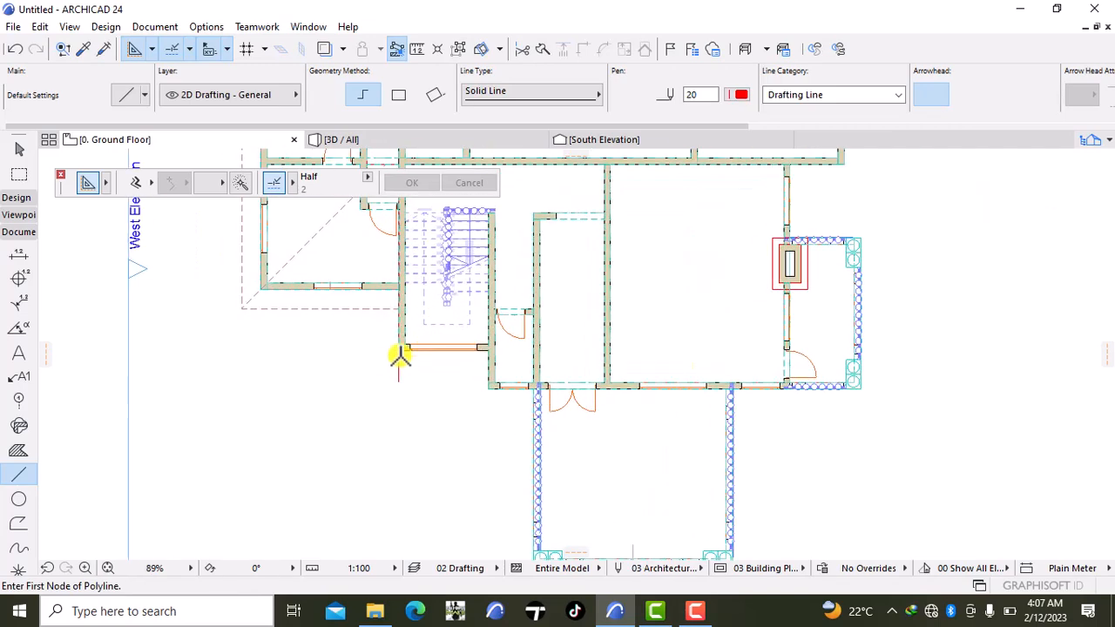
middle_drag(351, 348, 390, 495)
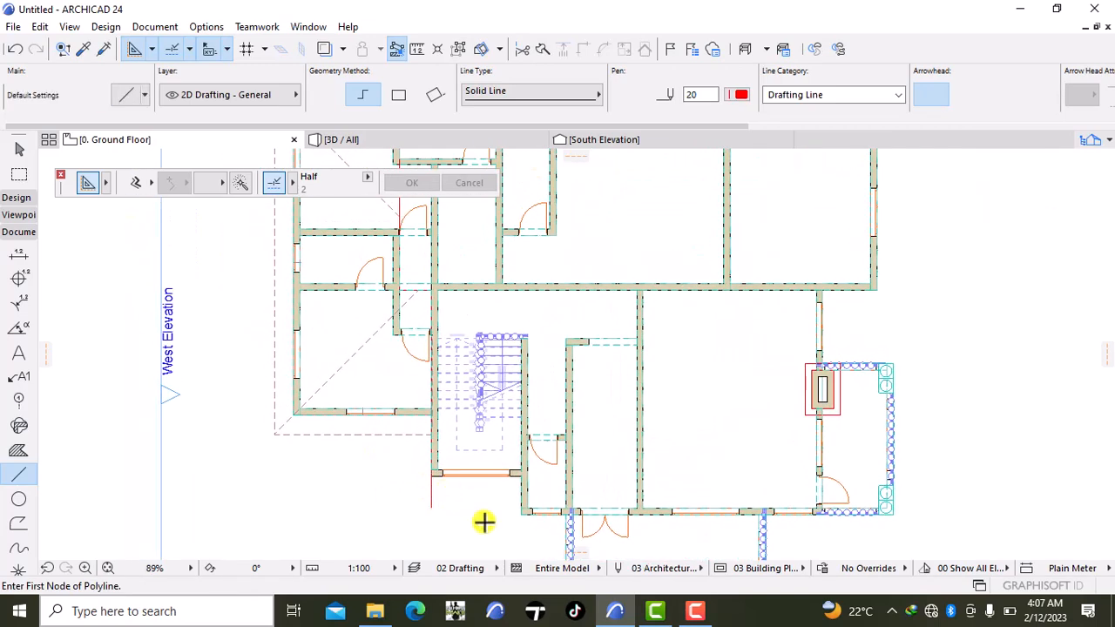
- Select the pasted outline lines and examine how they run along the west rooms on the ground floor plan
shift+click(432, 506)
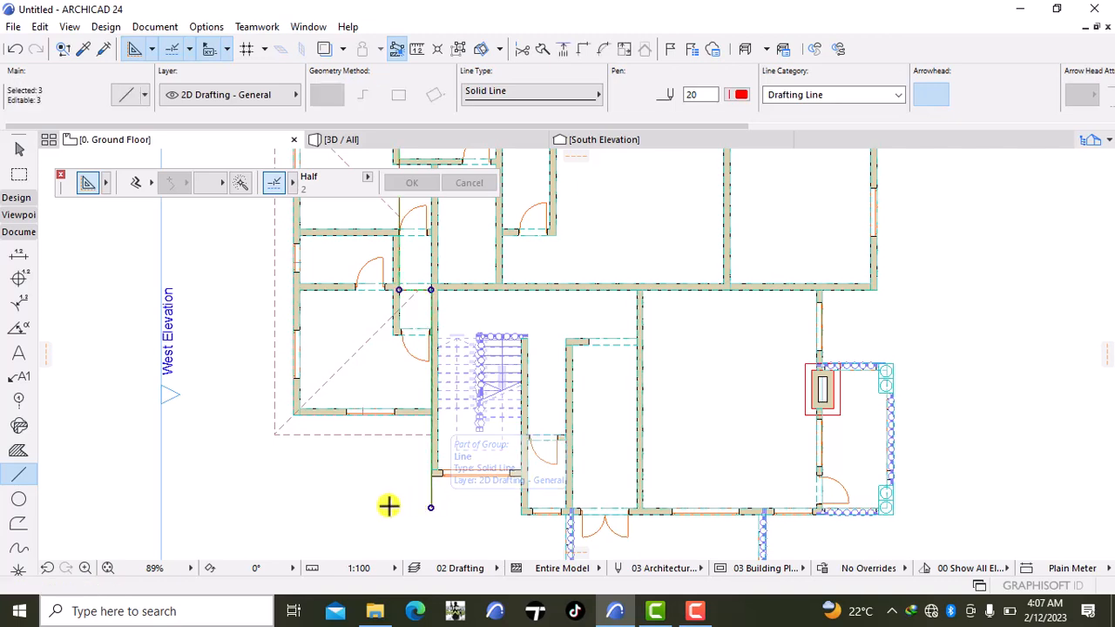
scroll(388, 507, down, 5)
scroll(325, 500, up, 1)
middle_drag(326, 500, 388, 492)
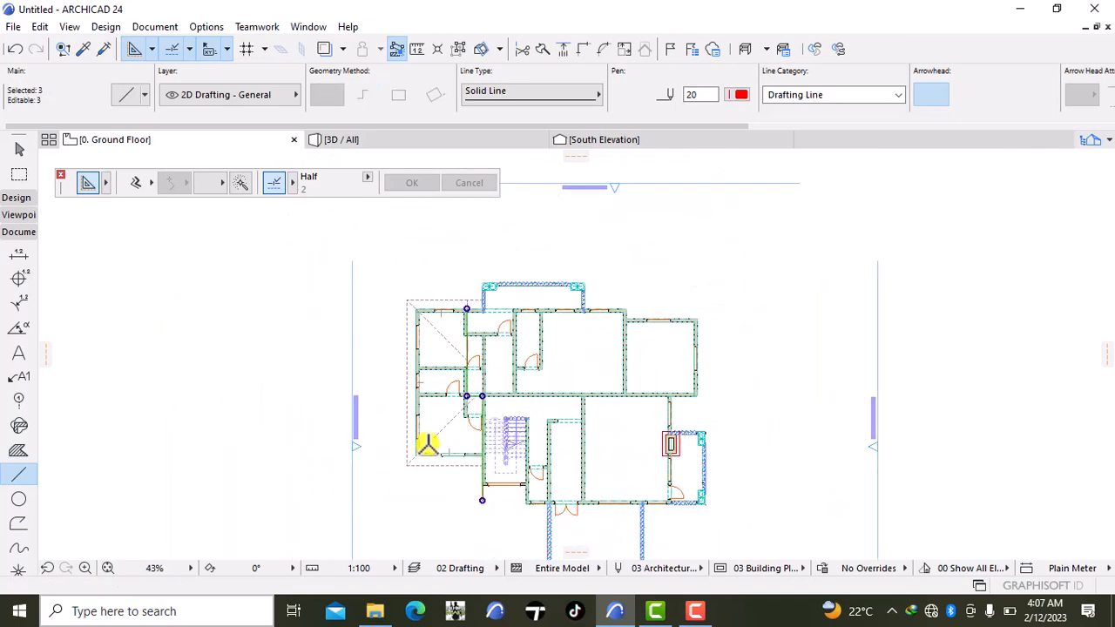
scroll(427, 445, up, 1)
scroll(544, 332, up, 2)
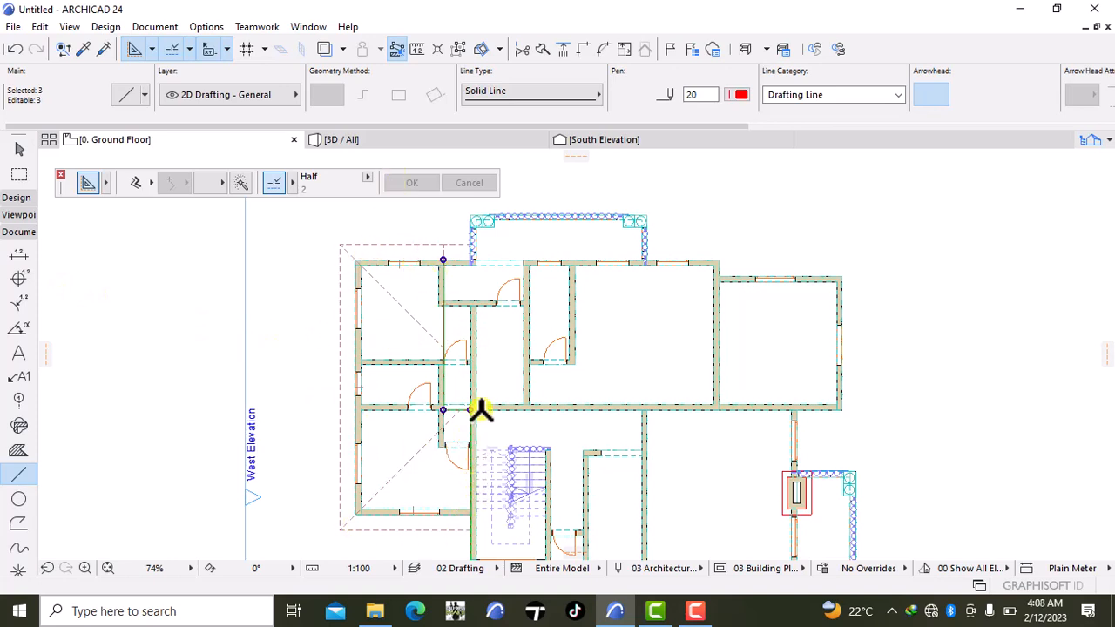
- Set the default slab's reference plane elevation to 2850 from Project Zero and deselect the pasted outline lines
click(23, 202)
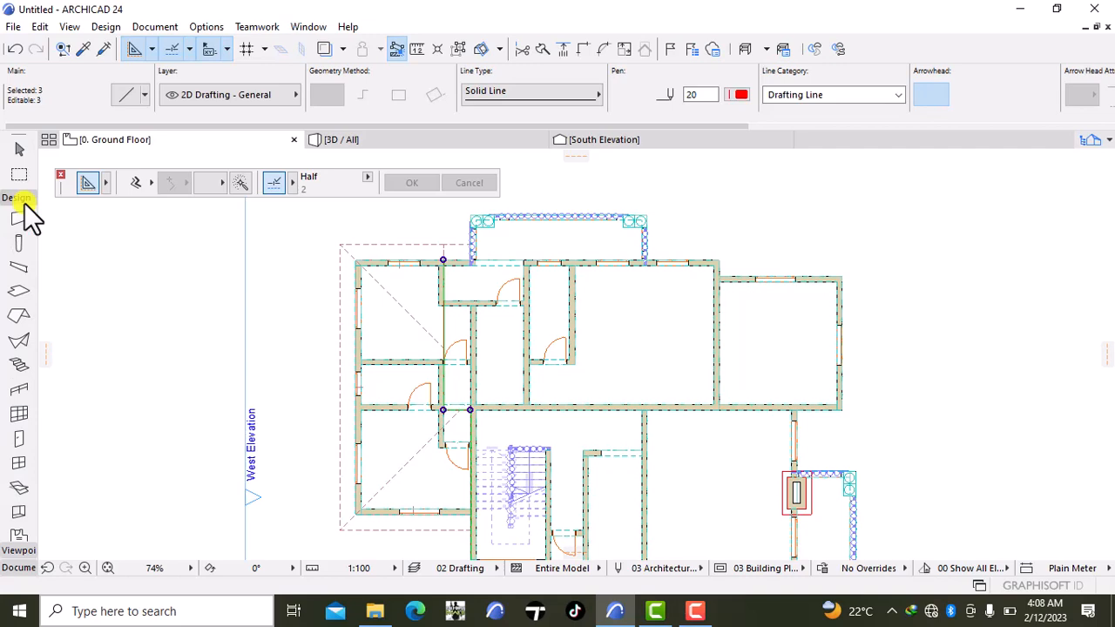
double_click(16, 291)
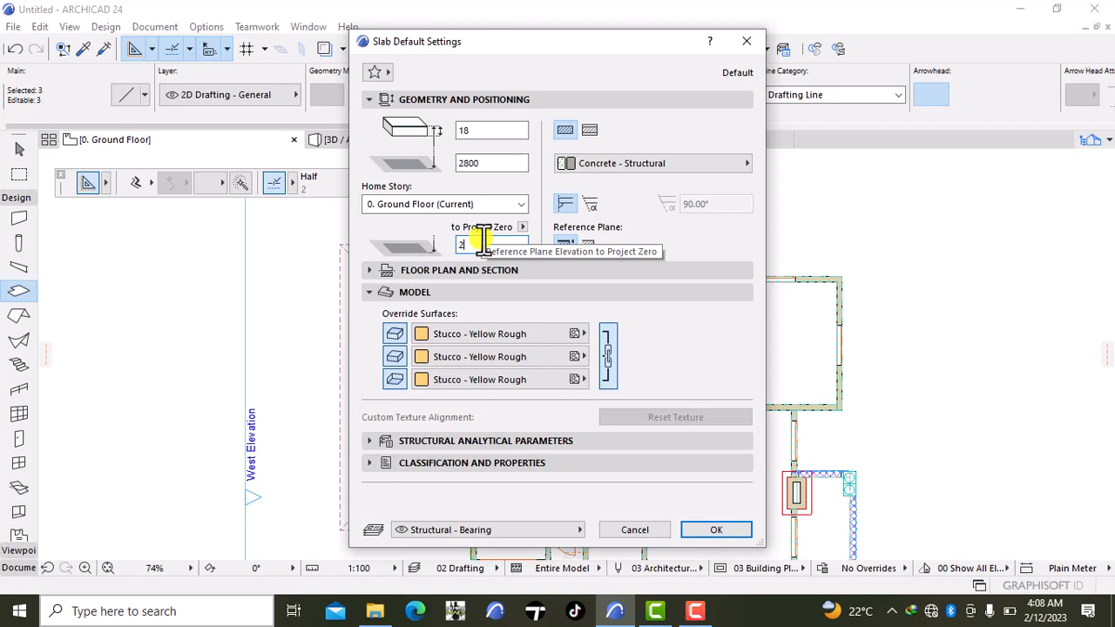
text(850)
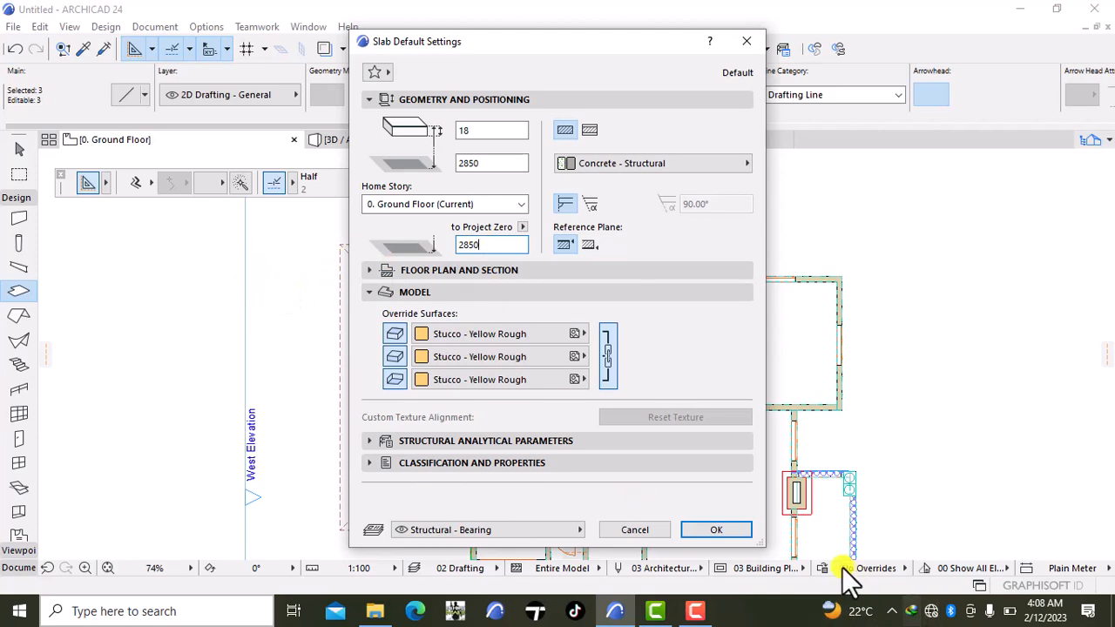
click(702, 528)
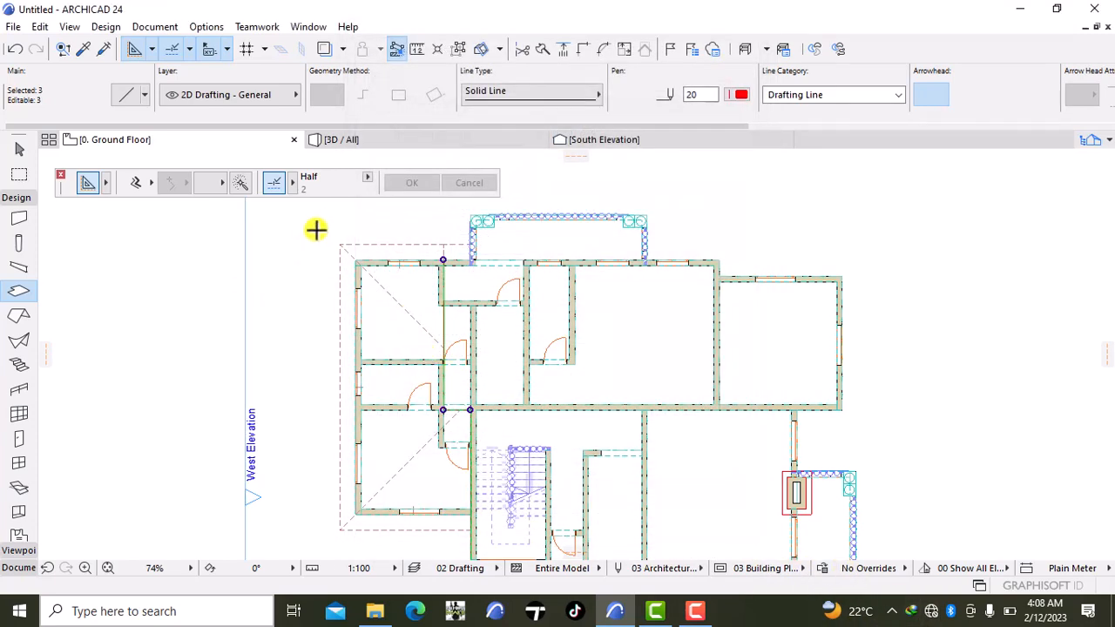
scroll(311, 239, up, 5)
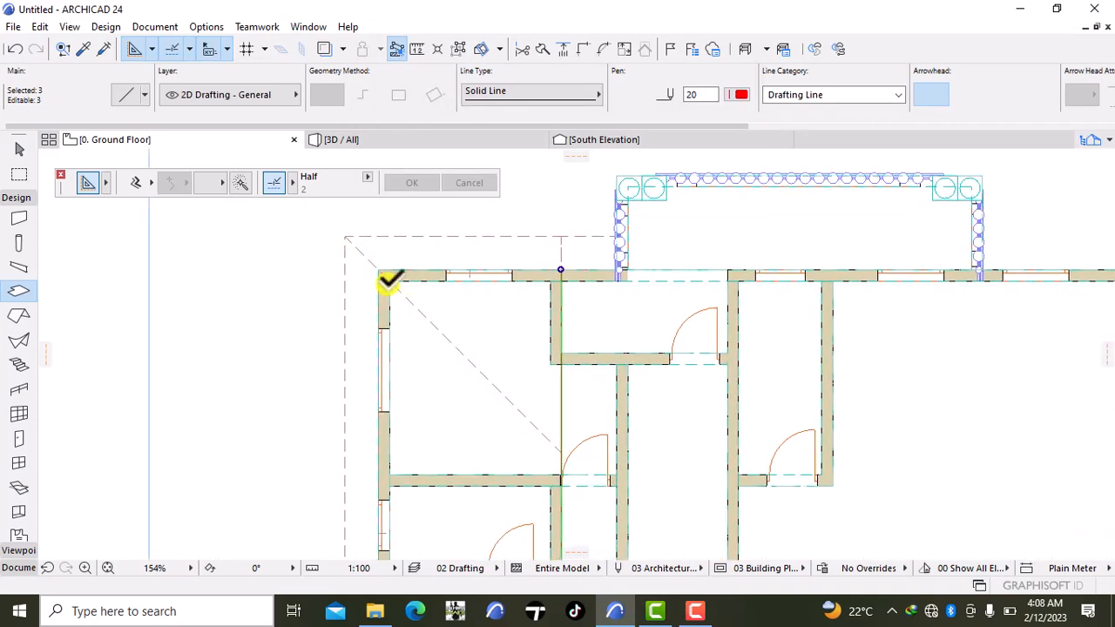
key(Escape)
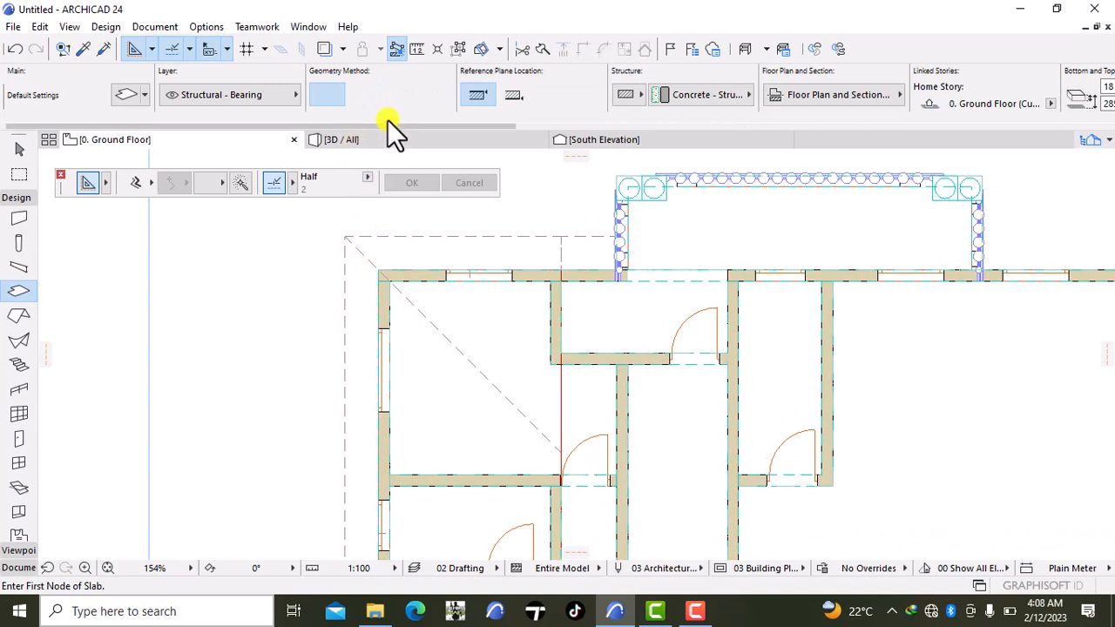
click(365, 91)
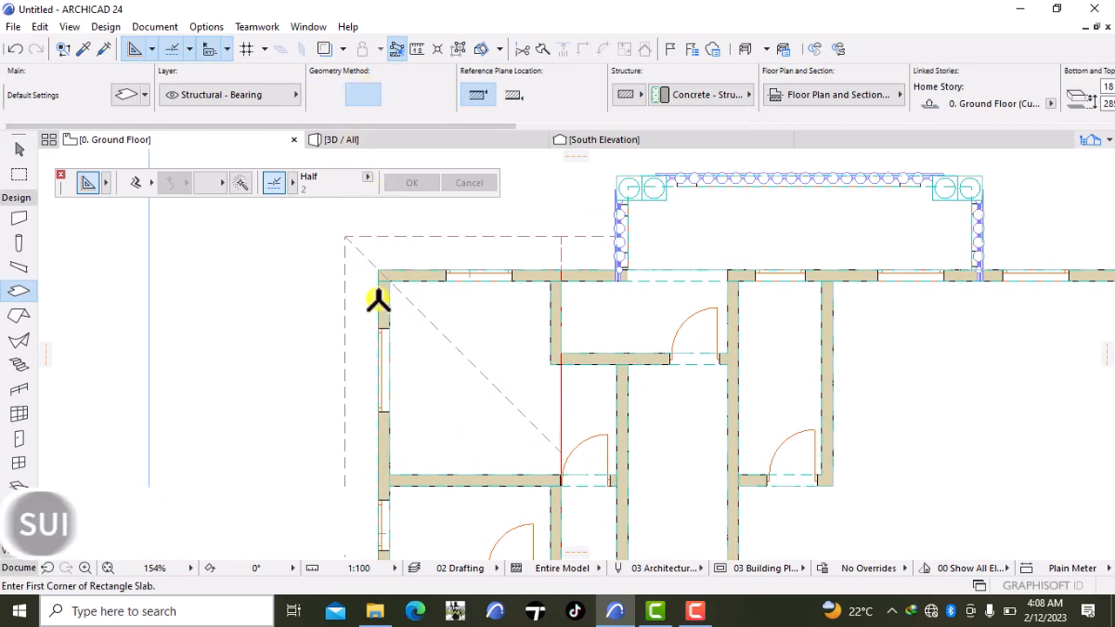
click(384, 276)
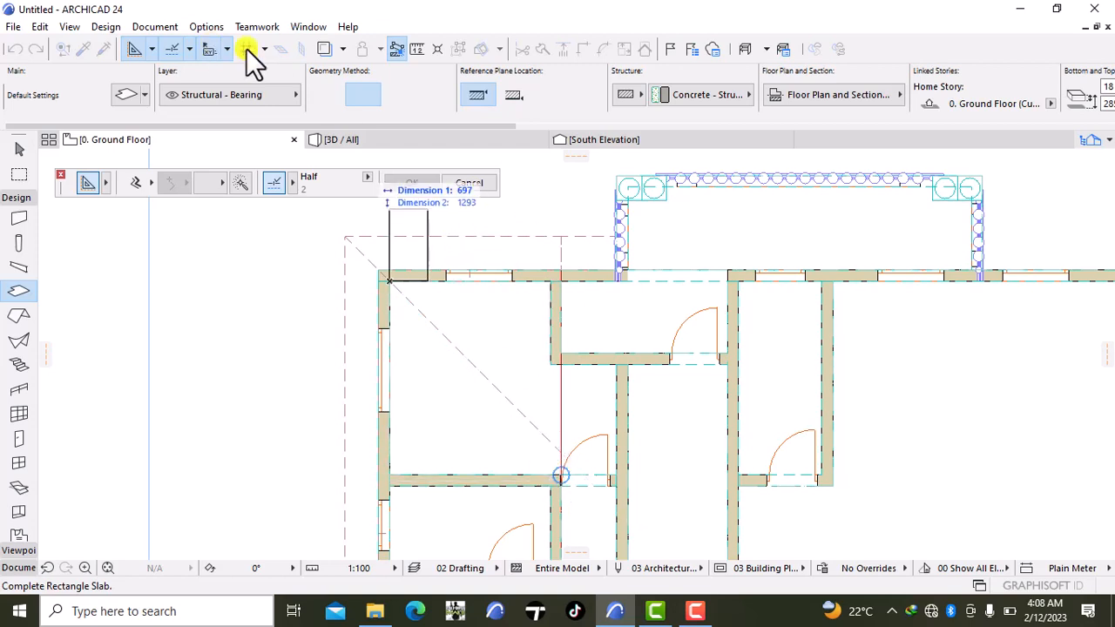
click(315, 92)
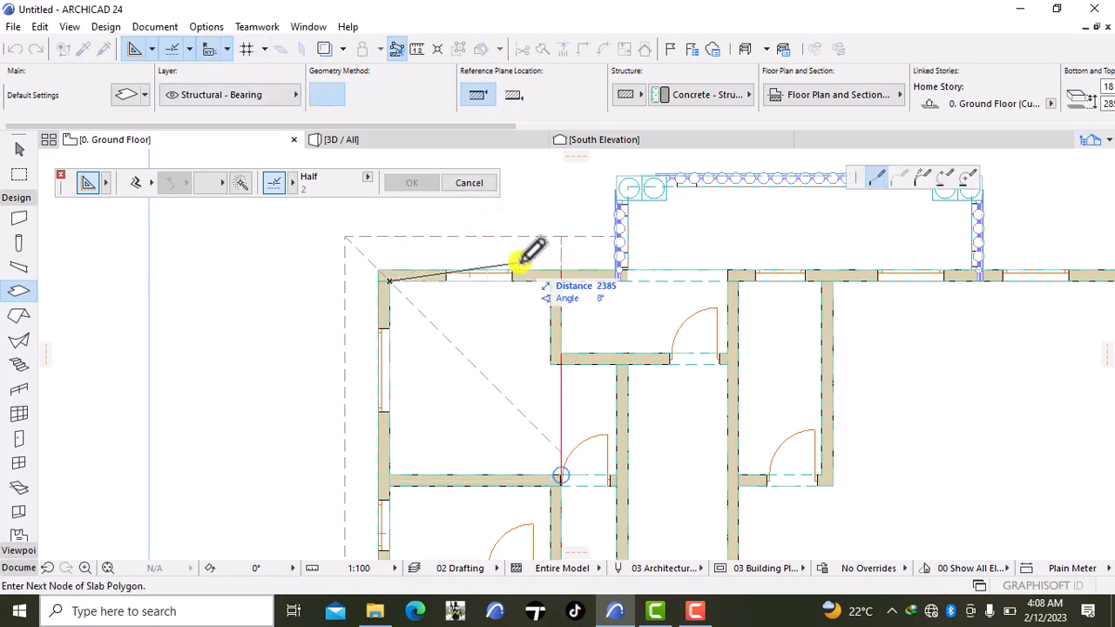
click(550, 280)
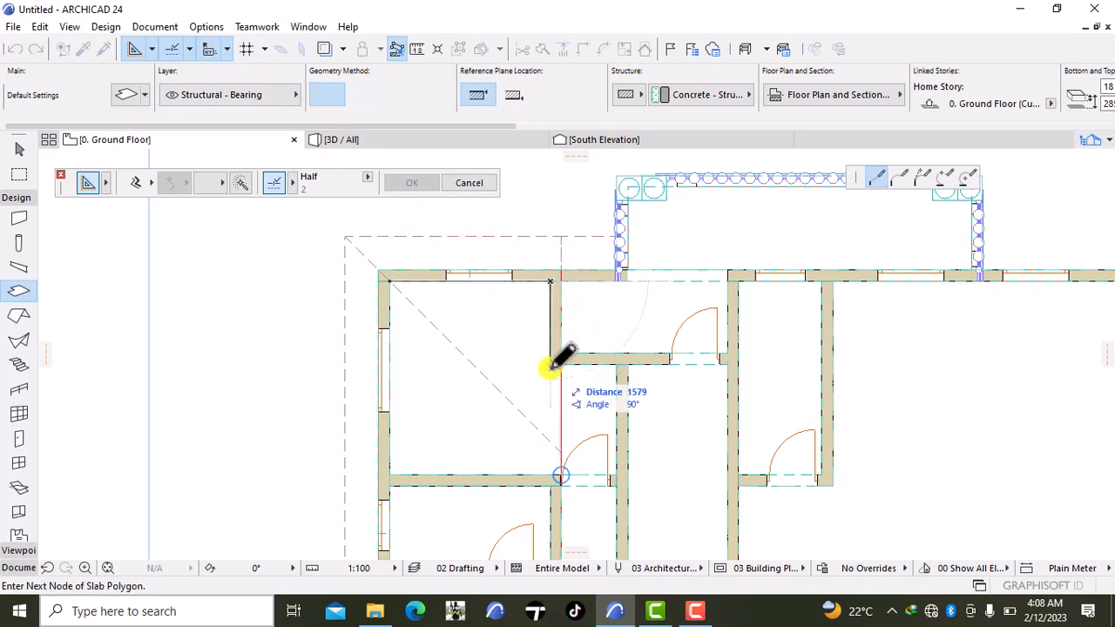
click(549, 367)
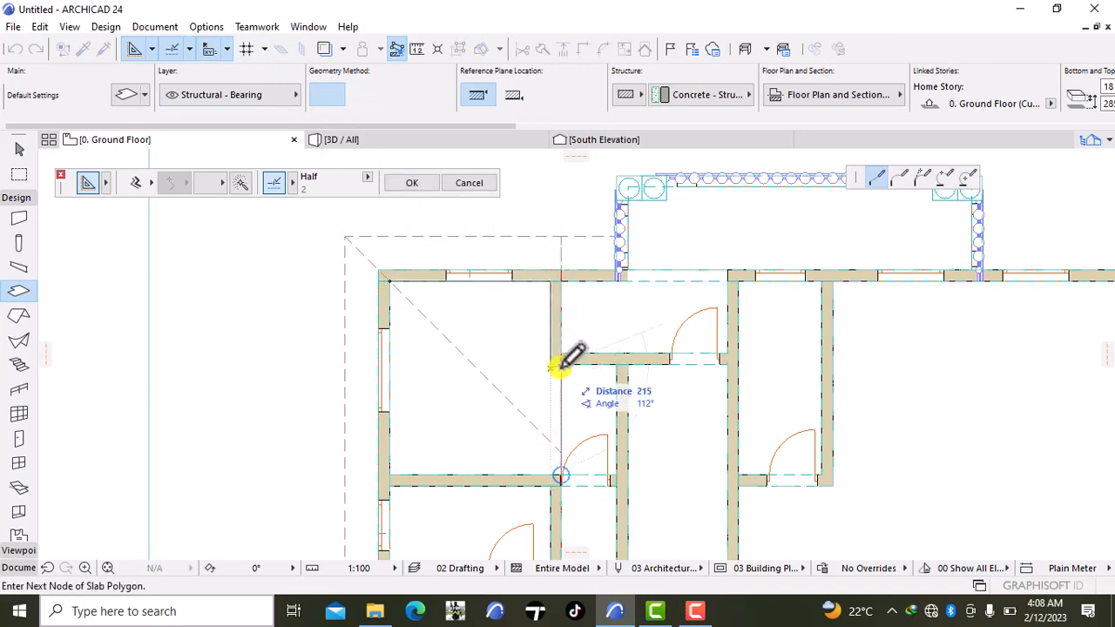
scroll(548, 366, up, 6)
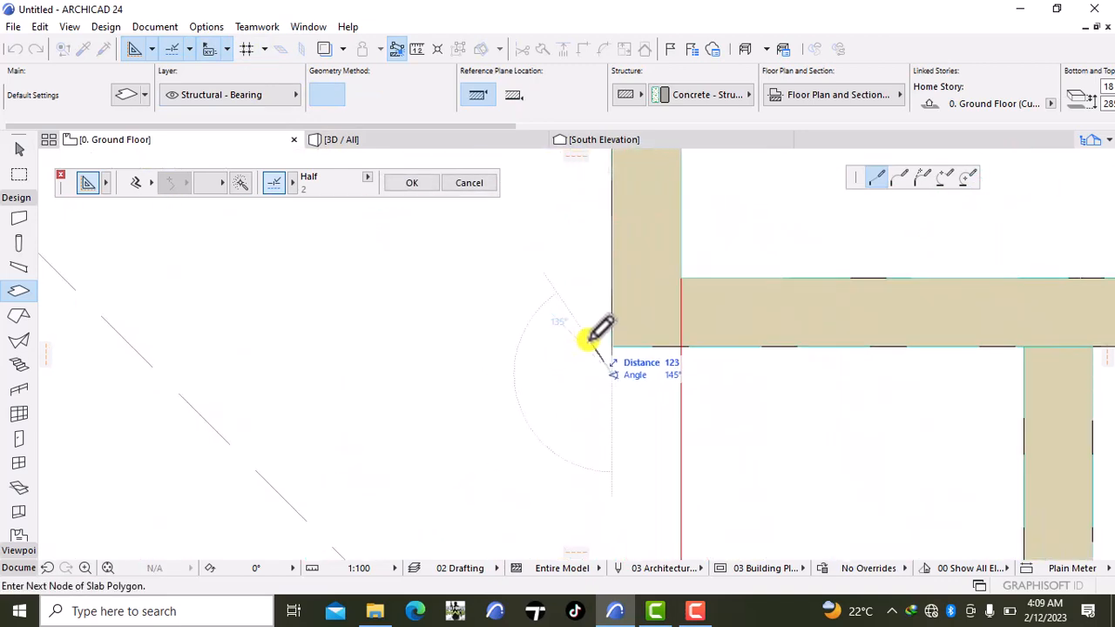
key(Escape)
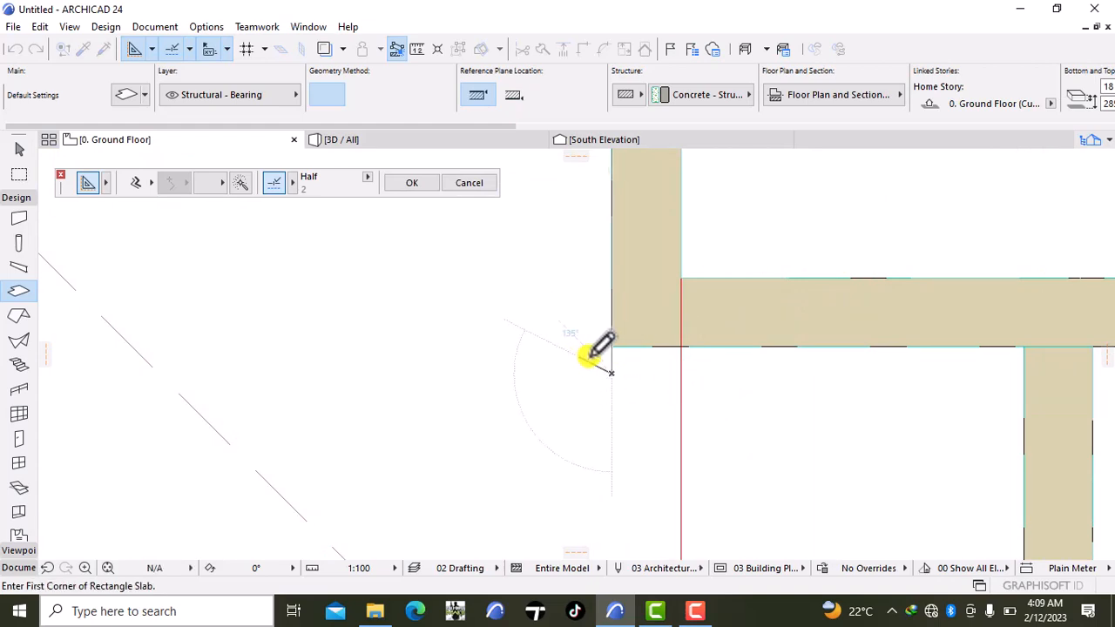
- Draw a polygonal slab inside the northwest room along its inner wall faces and the pasted outline line, closing it at the starting corner
scroll(522, 357, down, 8)
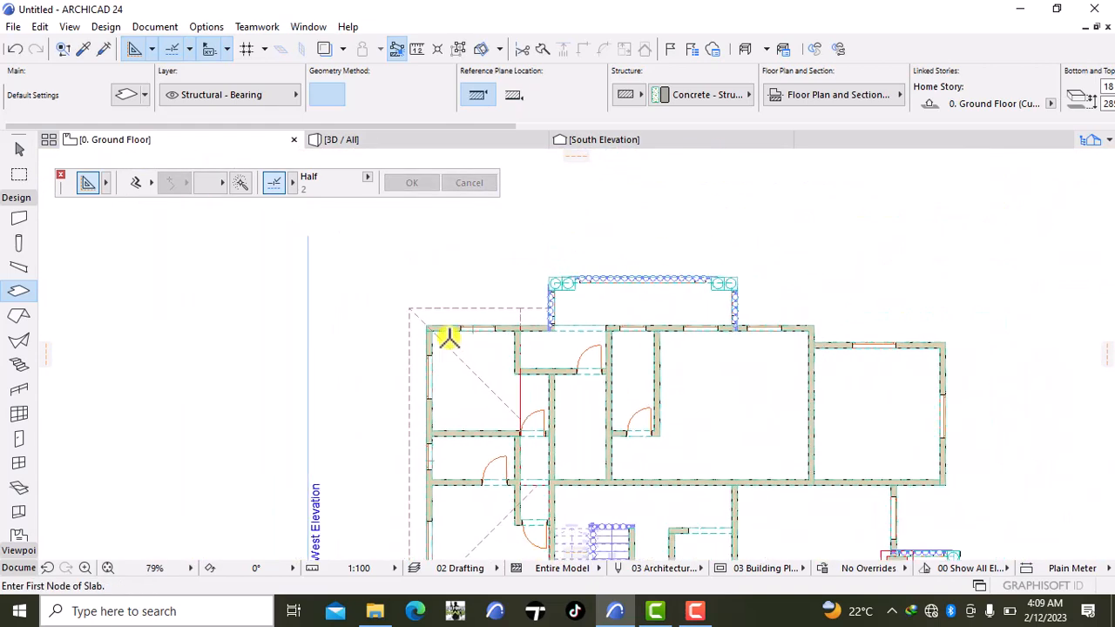
scroll(449, 338, up, 7)
click(396, 297)
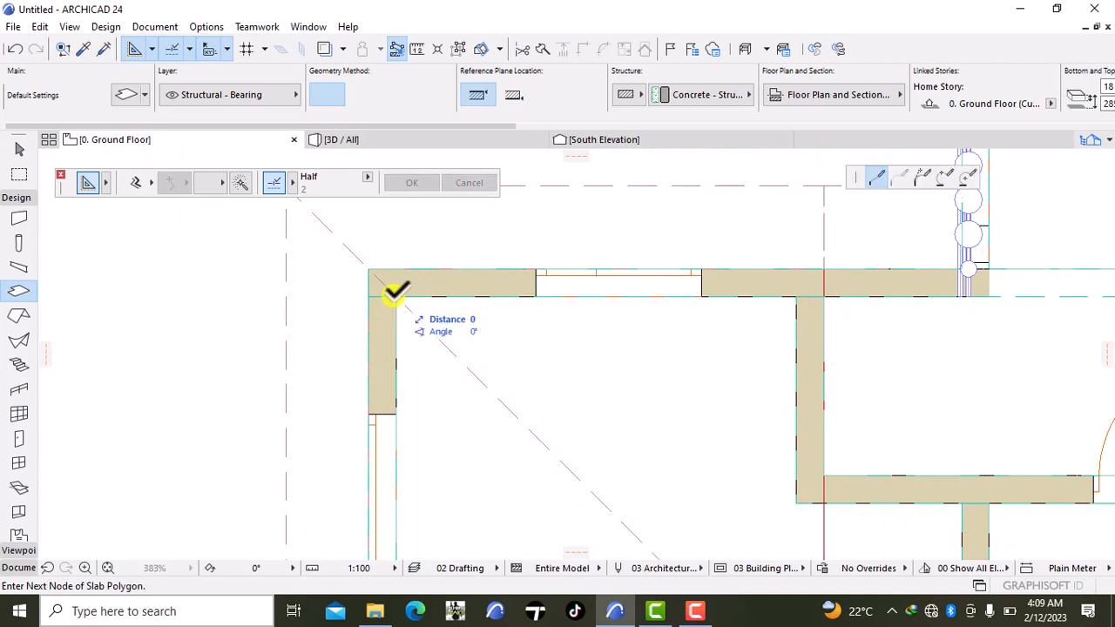
click(796, 296)
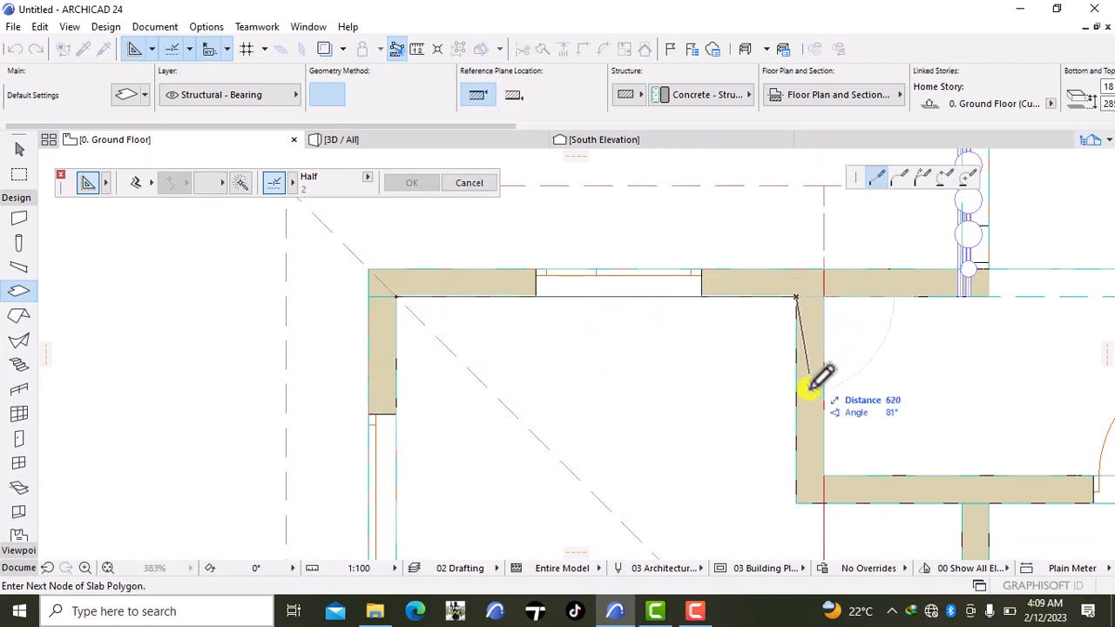
click(796, 503)
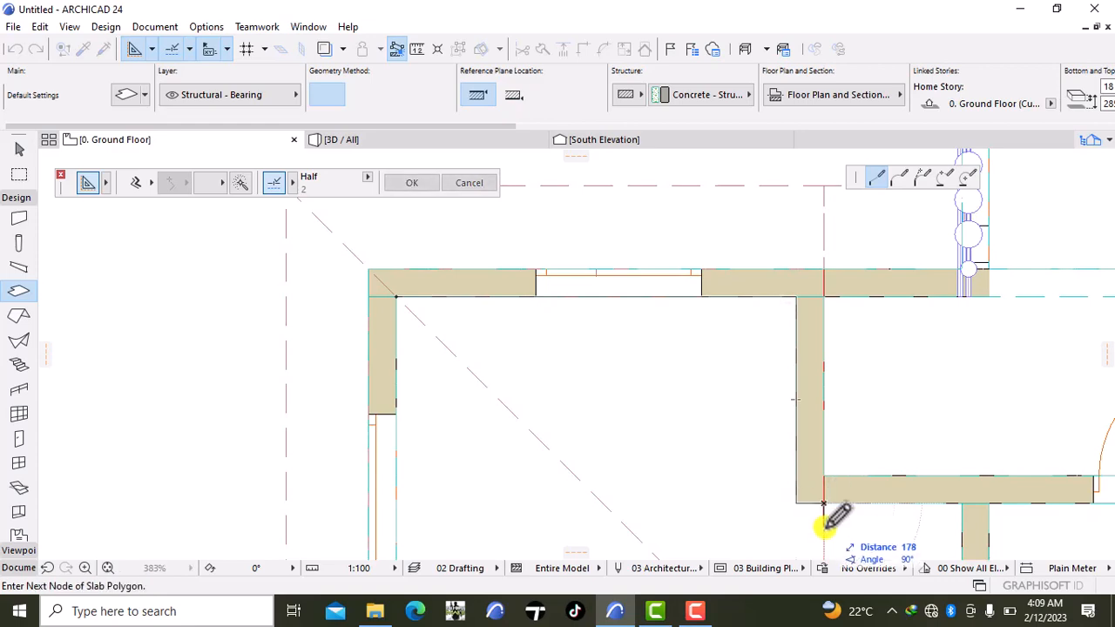
scroll(804, 520, down, 2)
middle_drag(787, 498, 730, 250)
scroll(730, 250, up, 1)
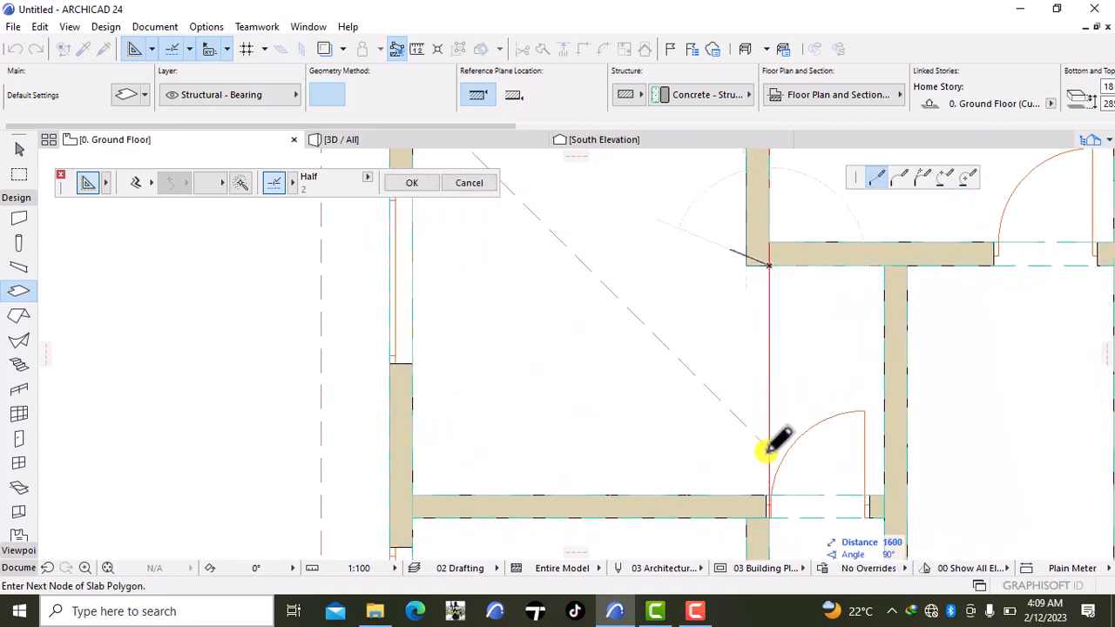
click(768, 494)
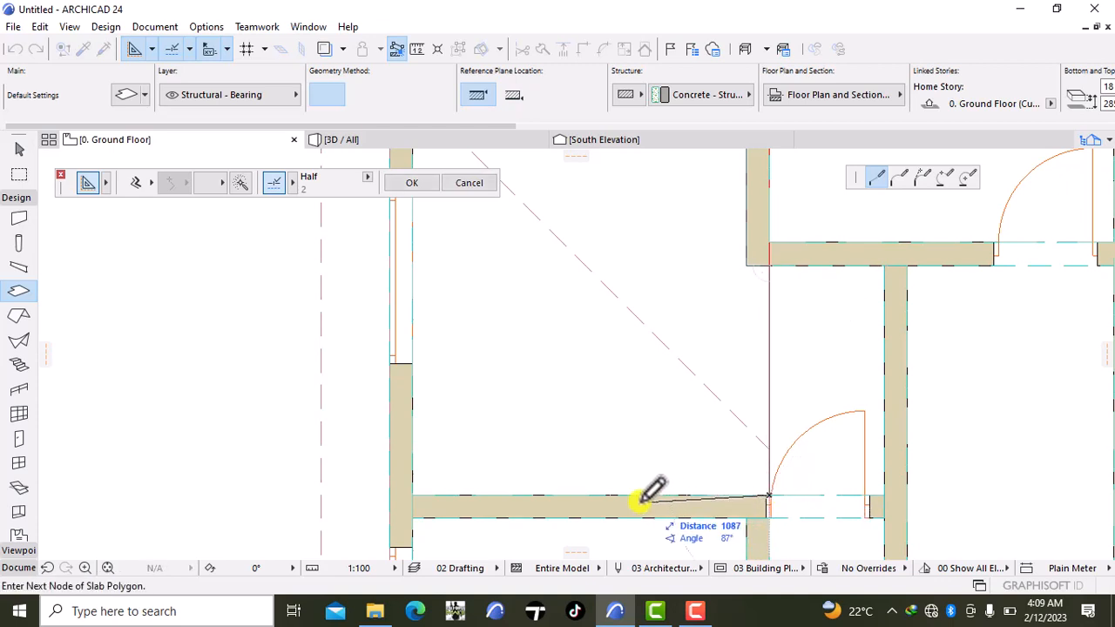
click(410, 493)
scroll(425, 401, down, 2)
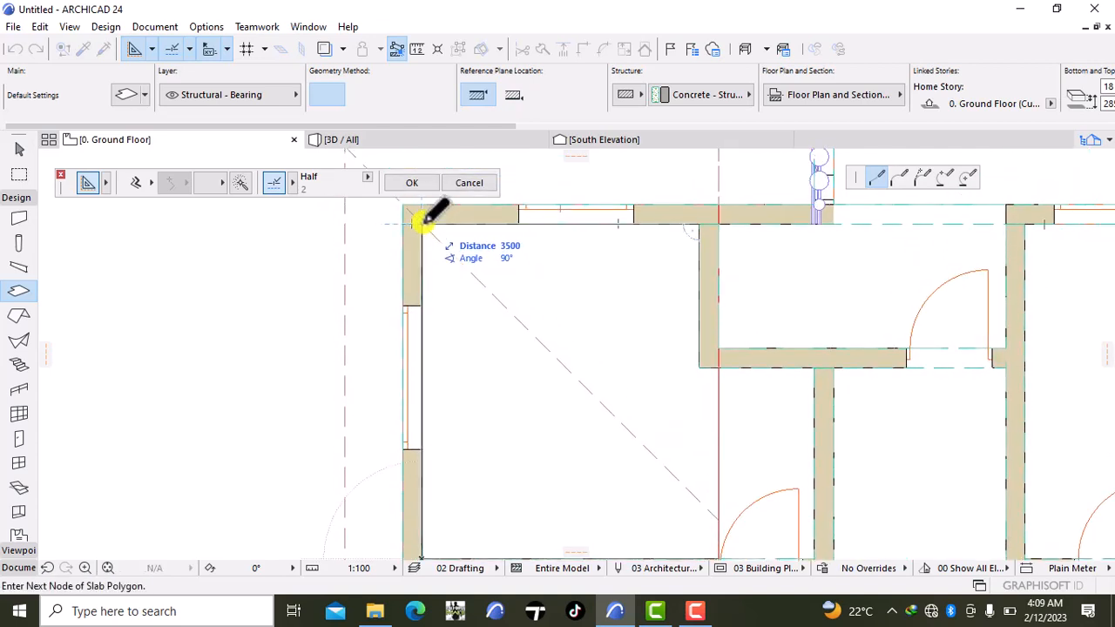
click(422, 222)
- Draw a rectangular slab filling the small middle west room between its inner wall corners
scroll(473, 366, down, 2)
scroll(462, 209, up, 3)
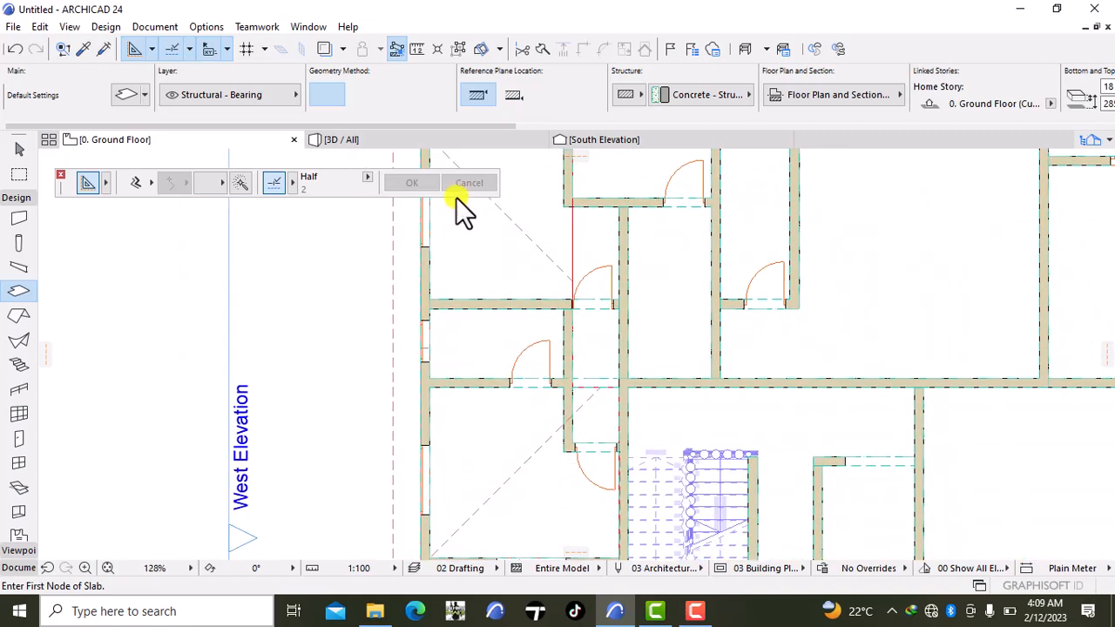
scroll(465, 279, up, 3)
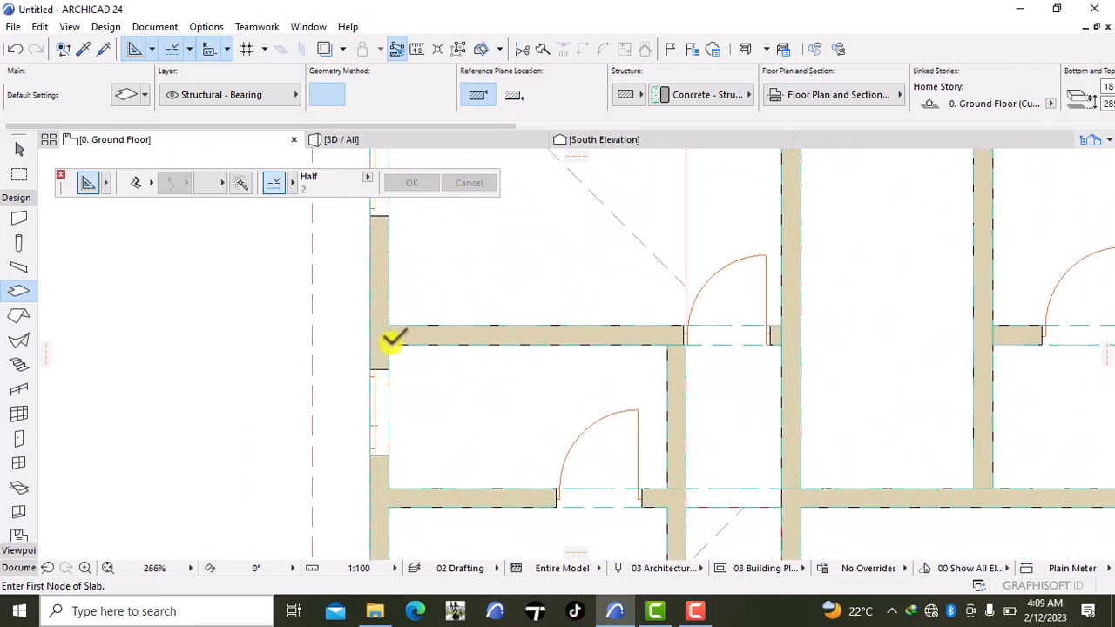
click(388, 344)
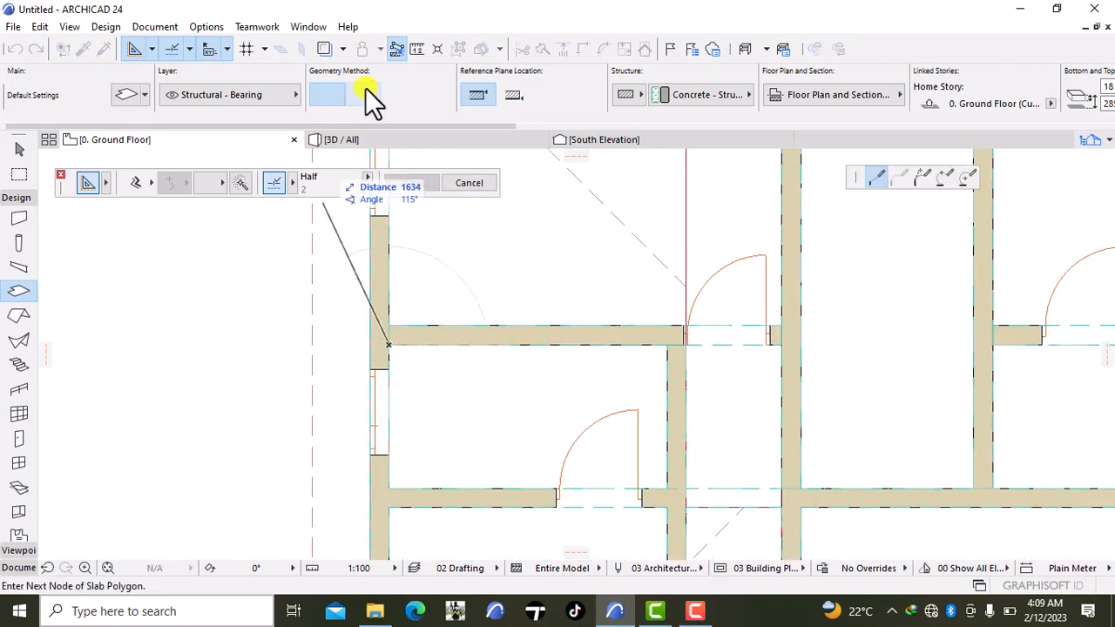
click(365, 91)
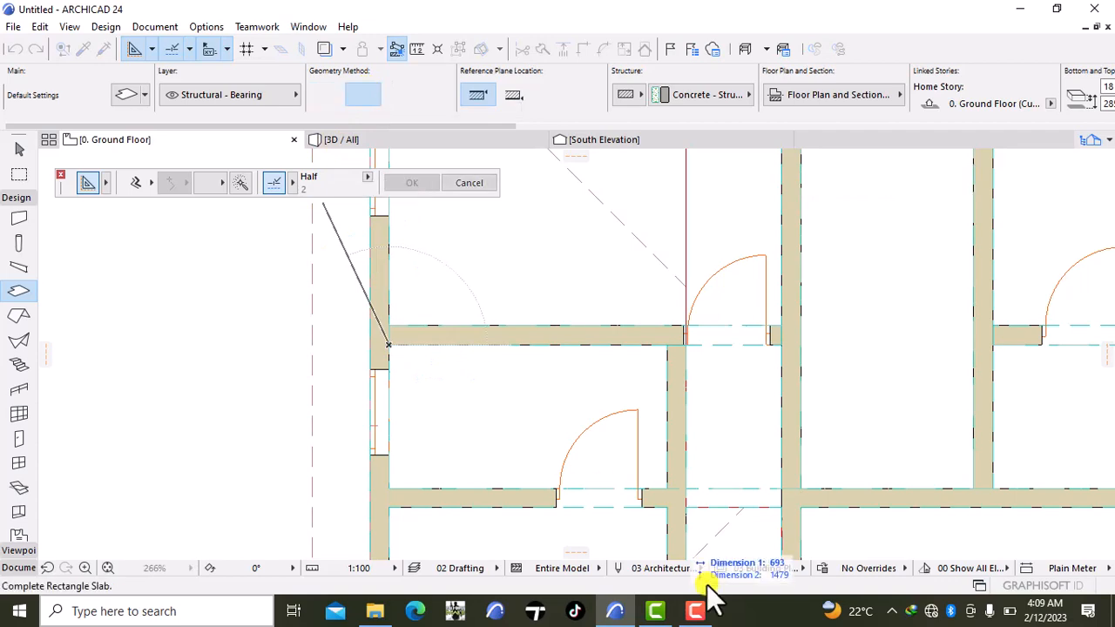
click(669, 485)
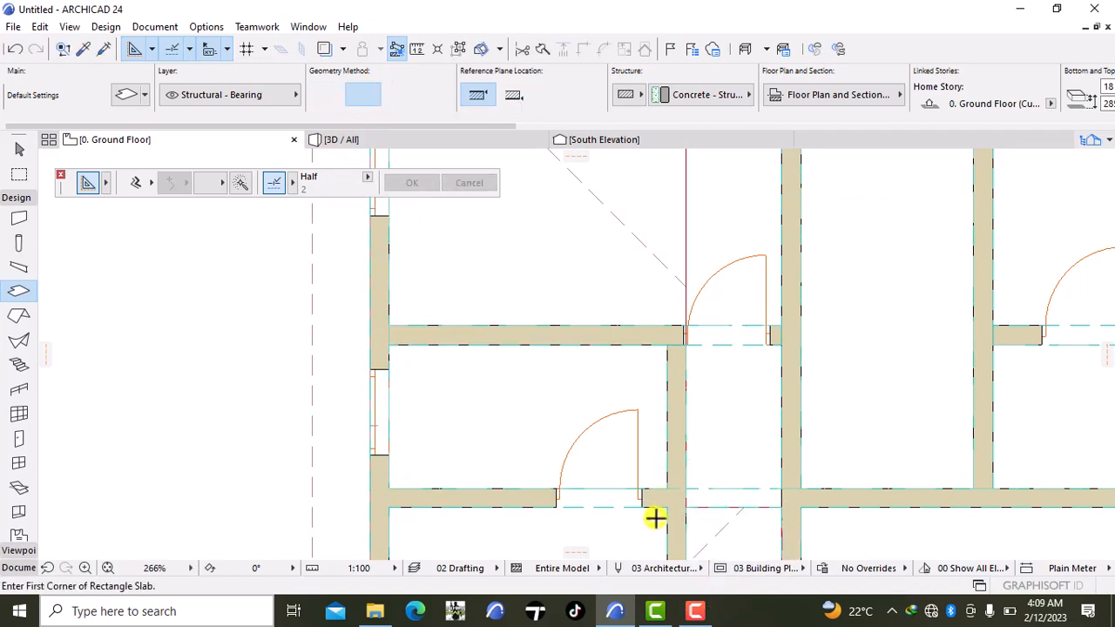
- Draw a polygonal slab inside the southwest room along its inner wall faces, around the wall corner by the door, and close it at the start
scroll(654, 517, down, 2)
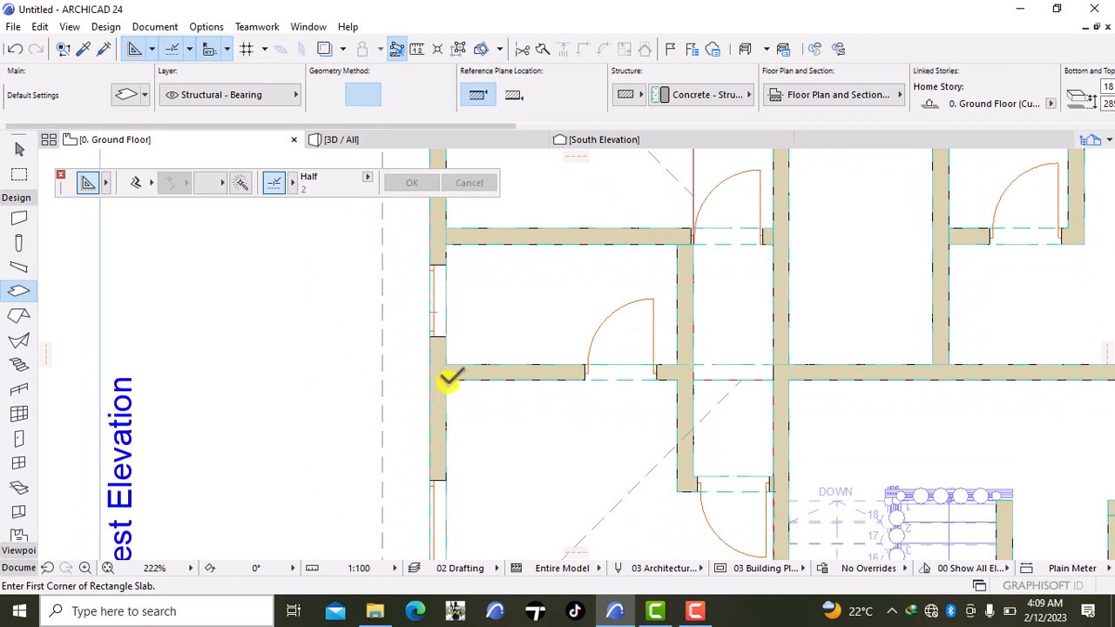
click(447, 379)
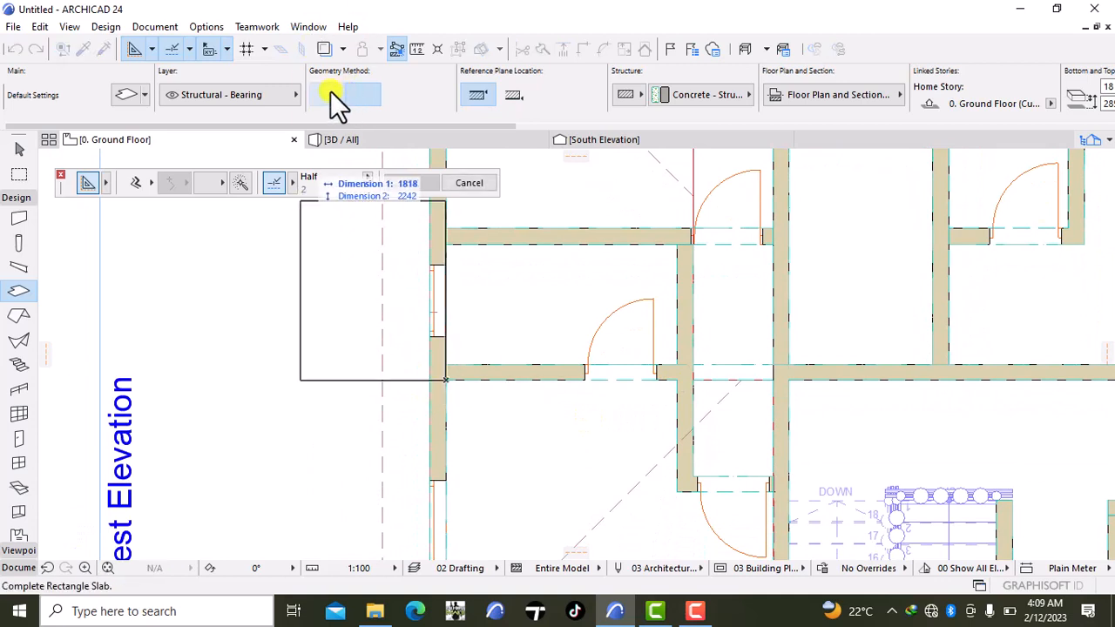
click(330, 90)
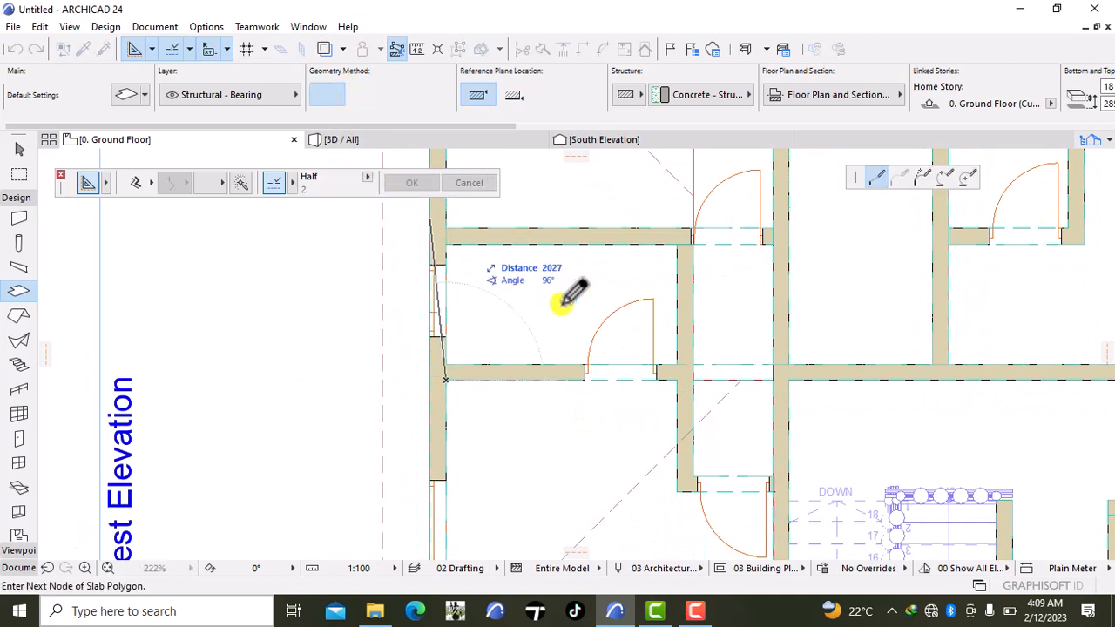
click(677, 380)
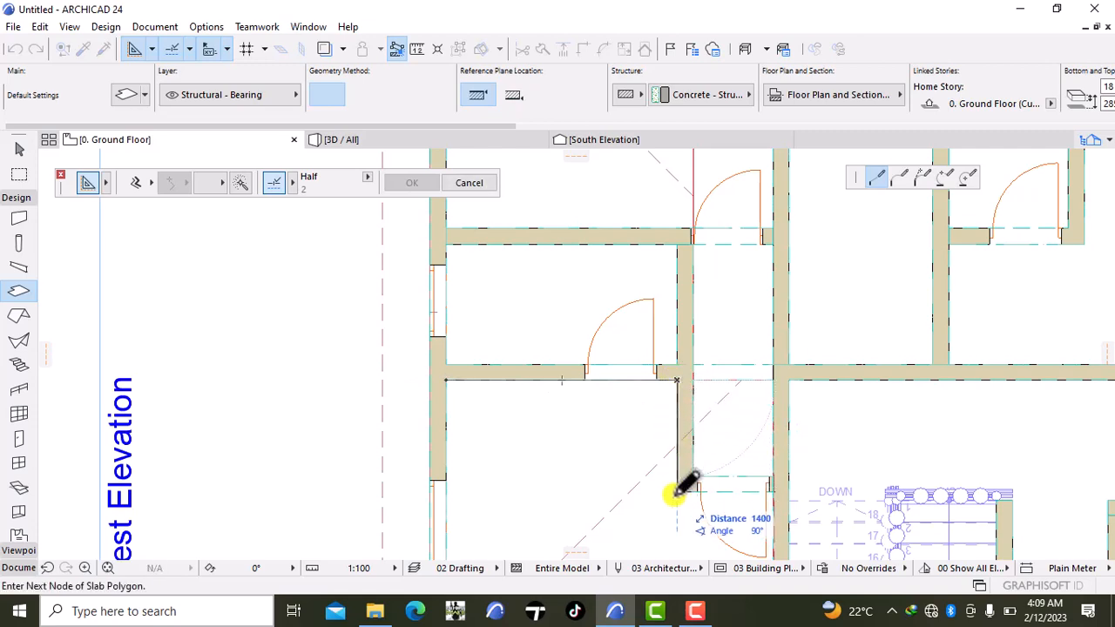
click(677, 494)
scroll(677, 494, down, 1)
middle_drag(685, 494, 650, 374)
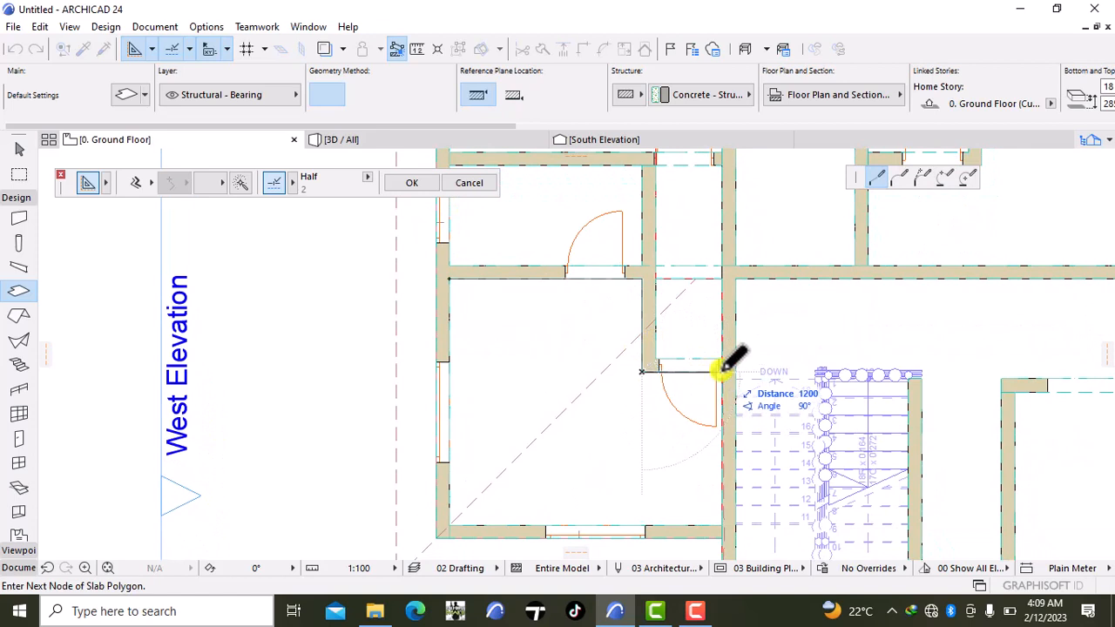
click(722, 371)
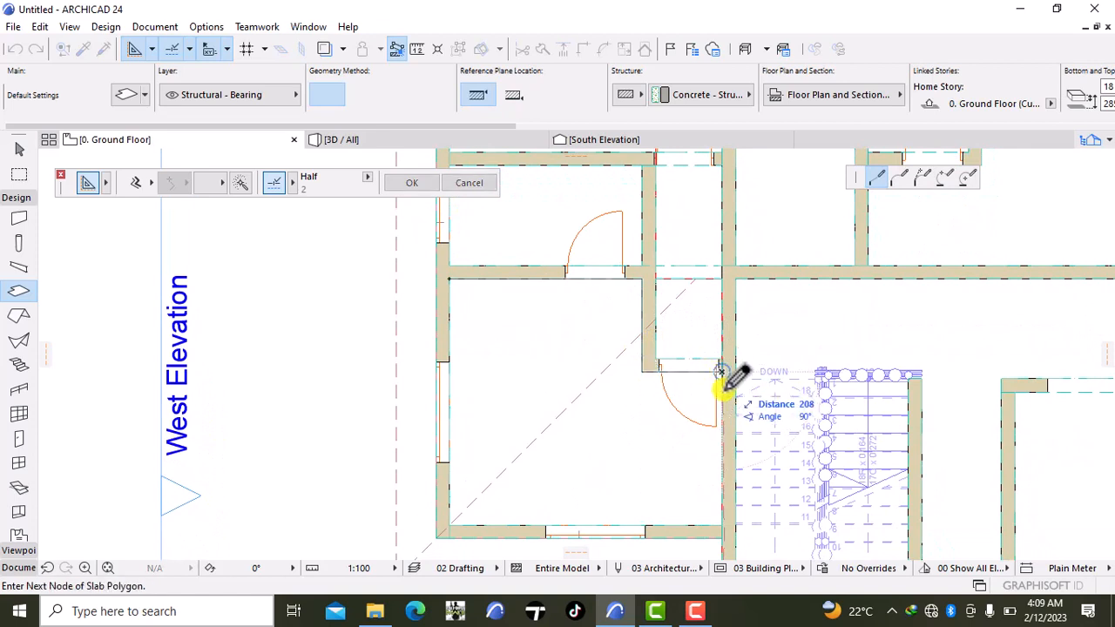
click(721, 525)
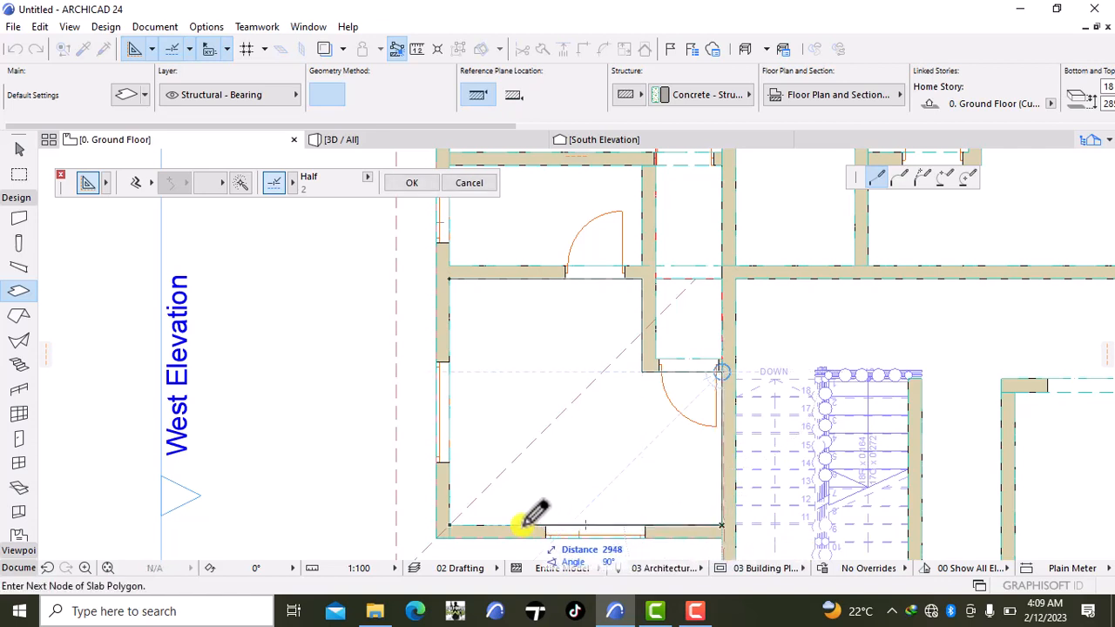
click(450, 526)
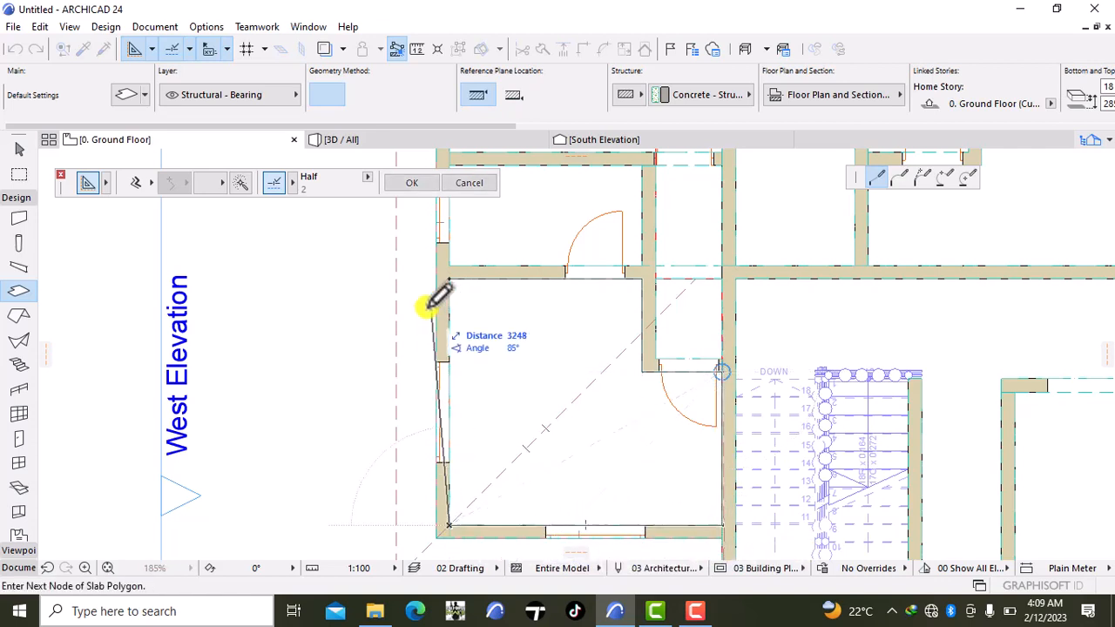
click(449, 277)
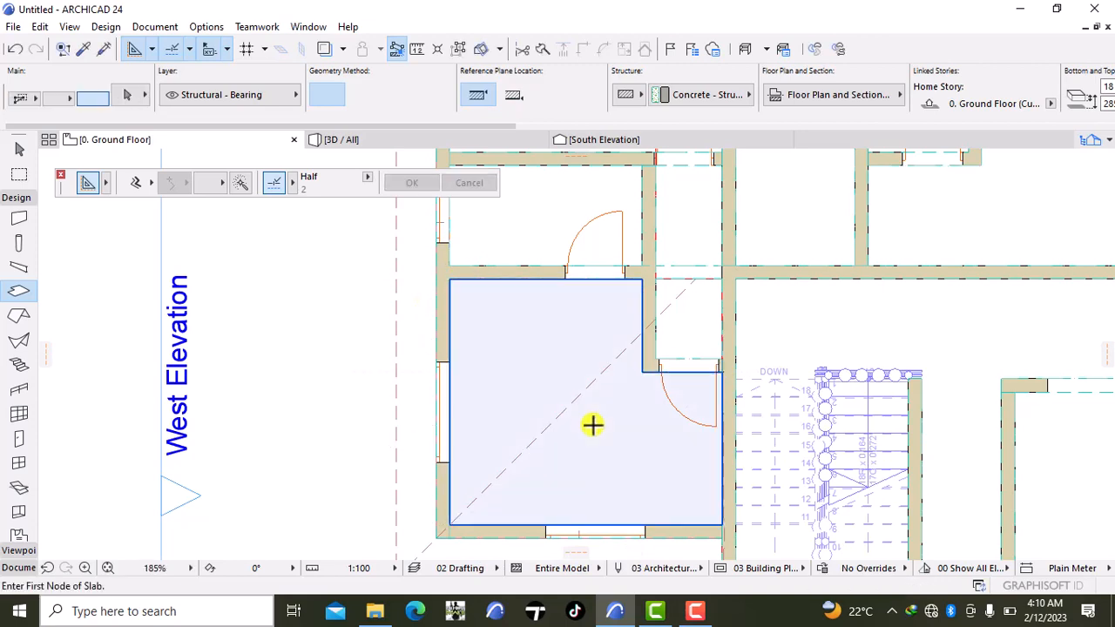
- Examine the pasted outline lines around the southwest room and the small corridor beside it, leaving nothing selected
scroll(638, 461, up, 3)
middle_drag(662, 473, 578, 157)
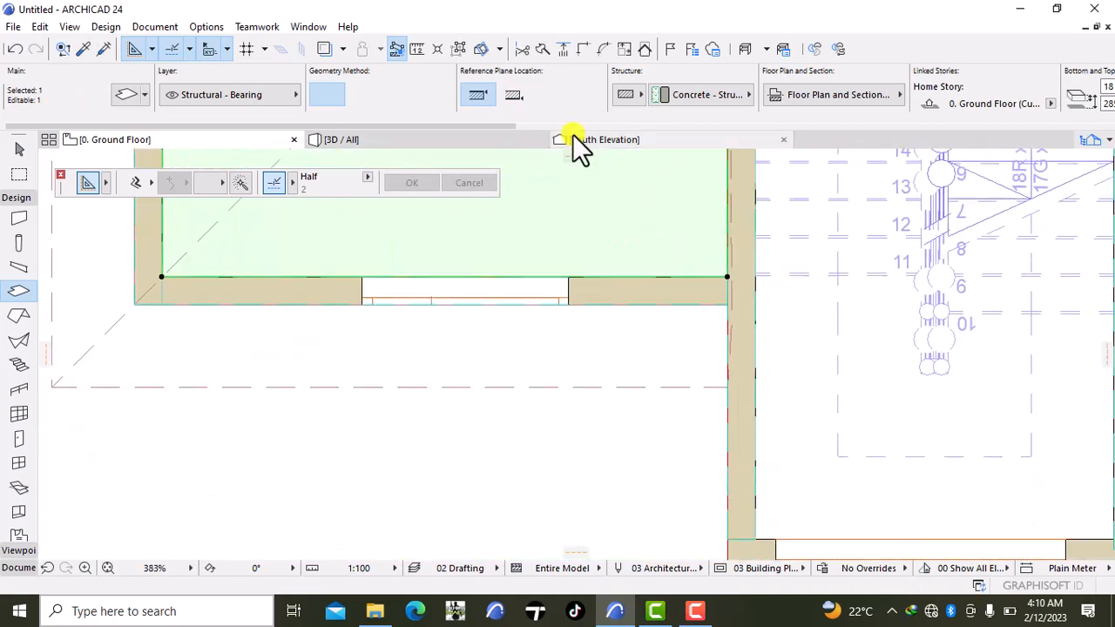
scroll(631, 308, down, 1)
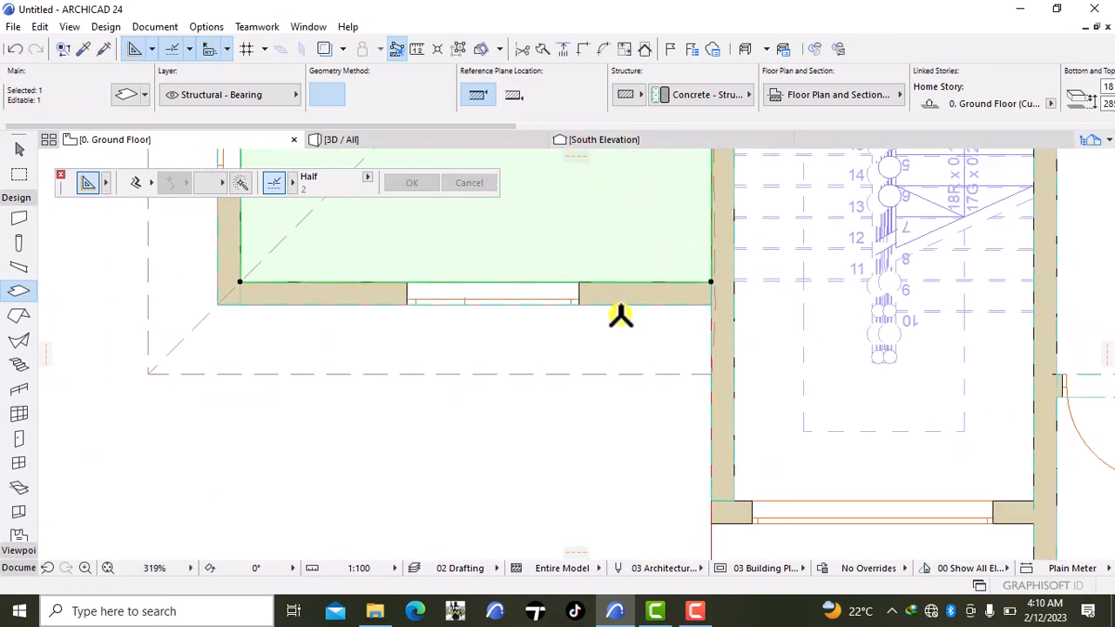
key(Escape)
scroll(619, 314, down, 3)
scroll(619, 315, down, 2)
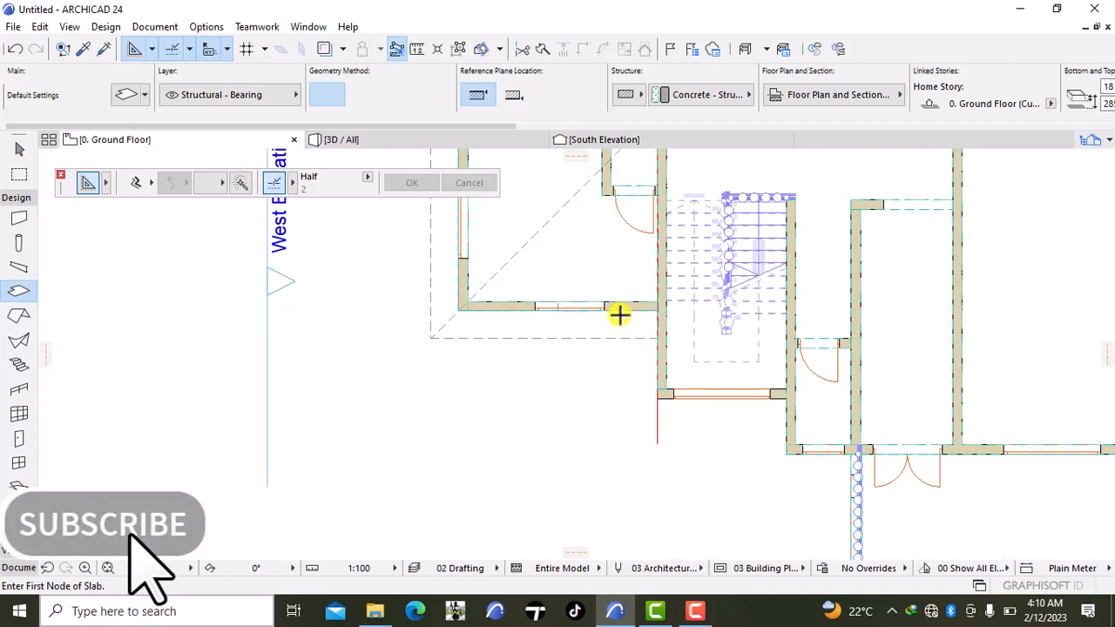
middle_drag(620, 316, 623, 468)
scroll(612, 480, down, 2)
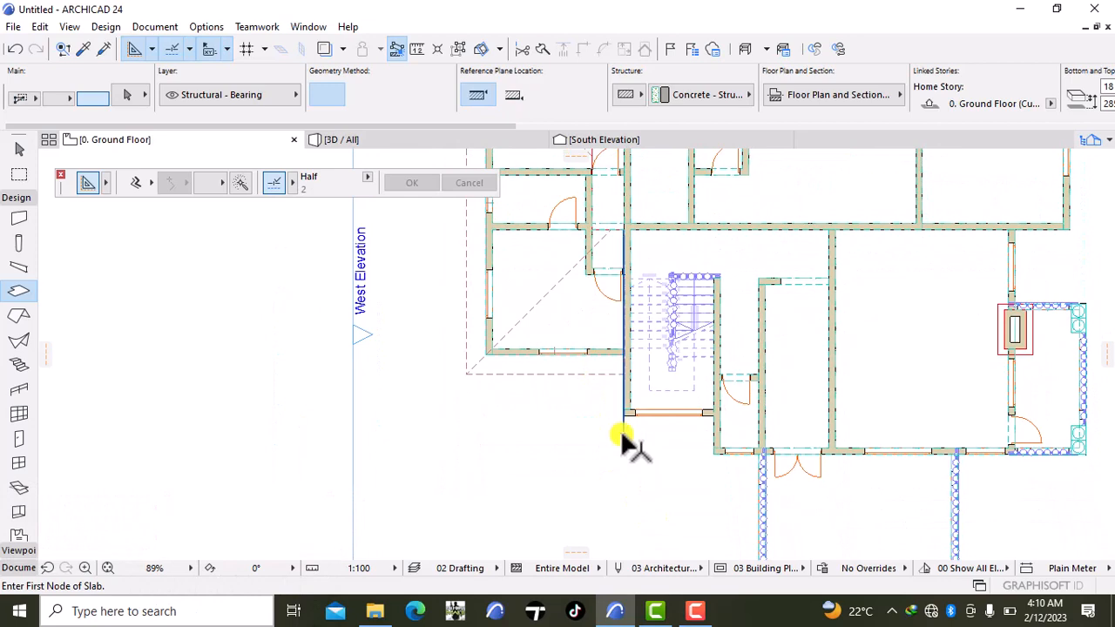
shift+click(624, 438)
scroll(567, 336, up, 5)
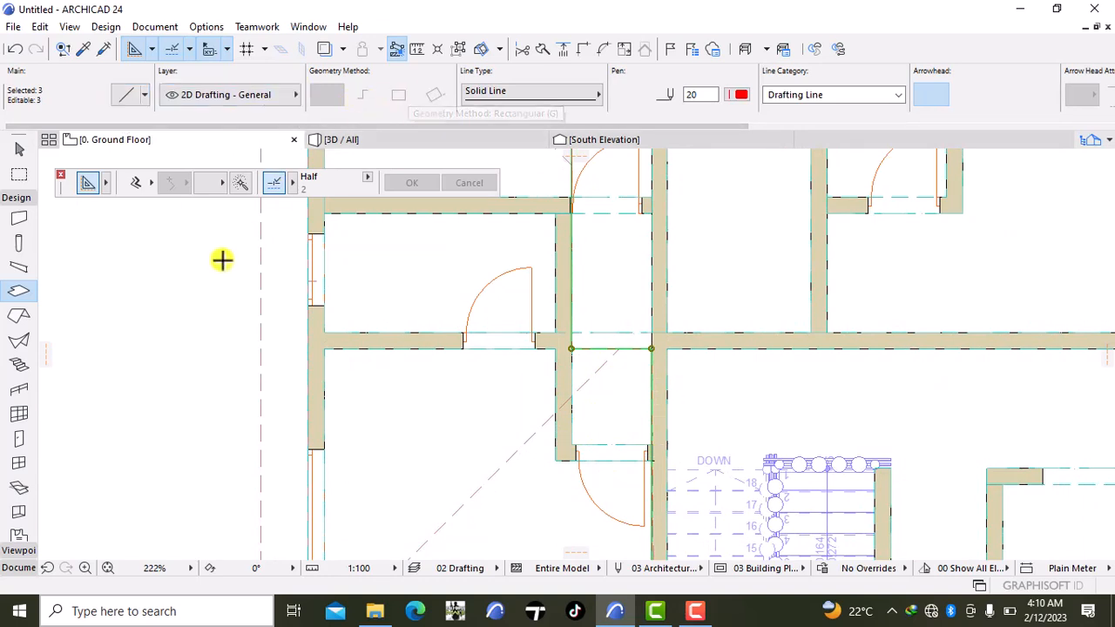
key(Escape)
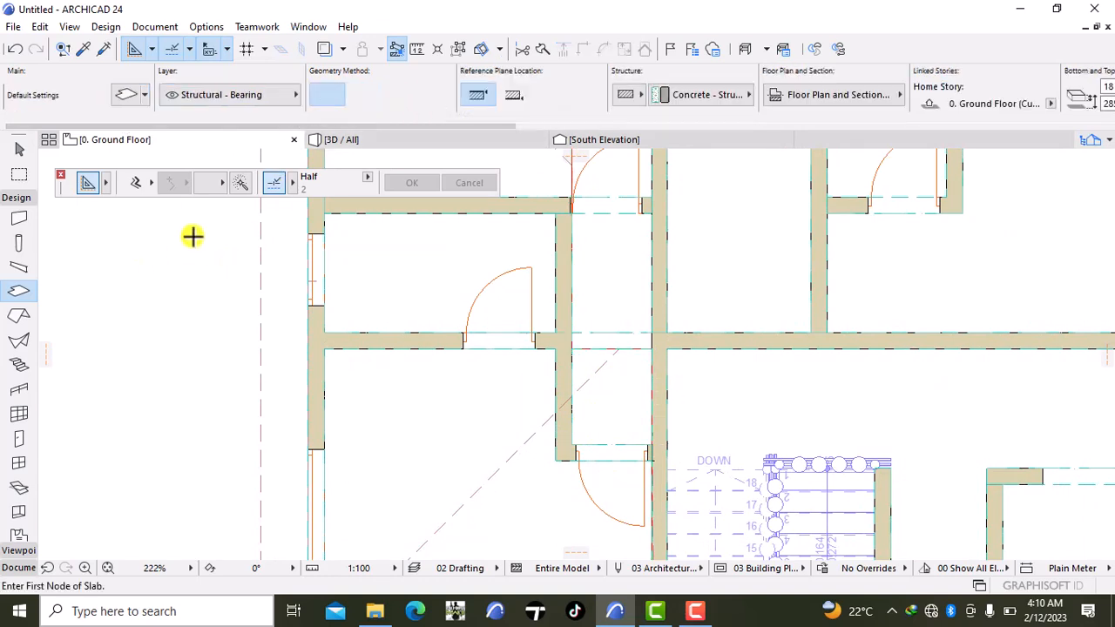
- Draw a rectangular slab over the short corridor between the pasted outline line and the southwest room's door wall
click(357, 92)
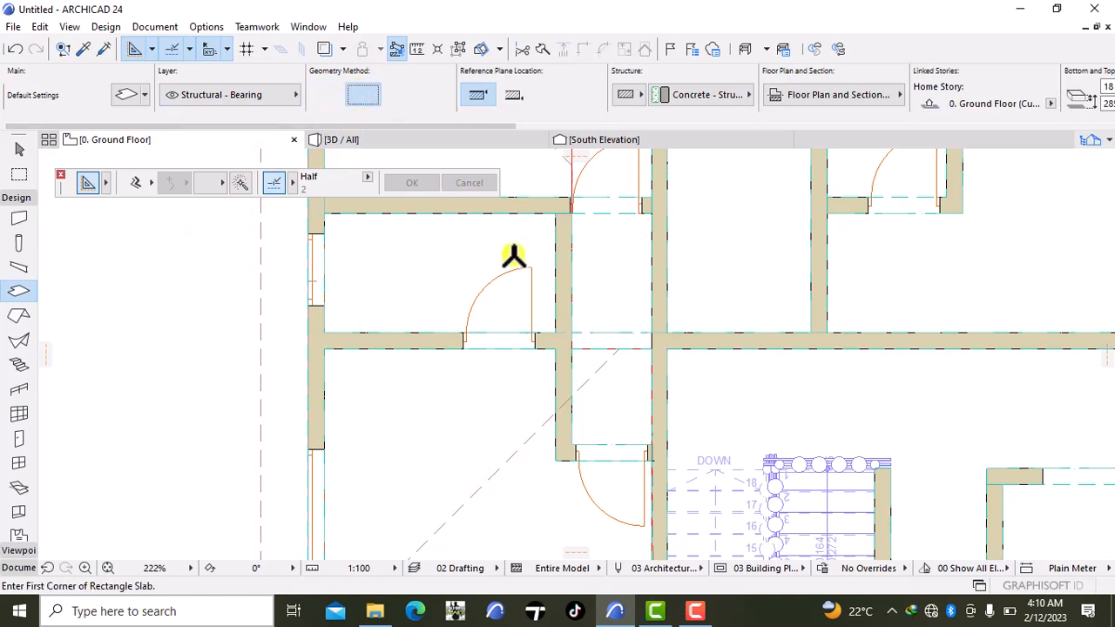
click(571, 349)
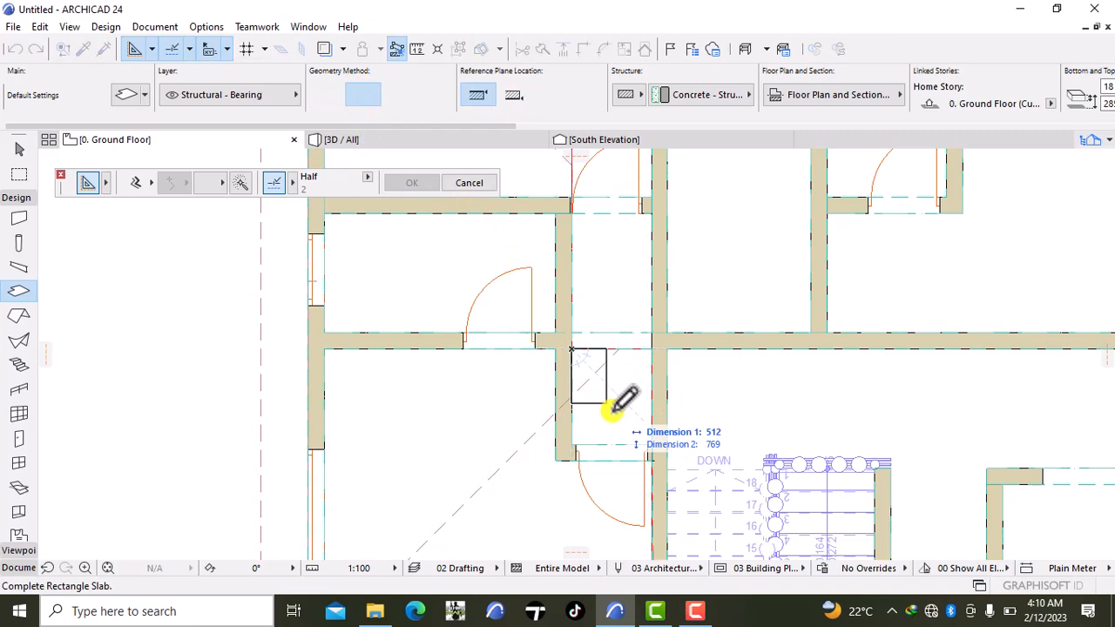
click(652, 445)
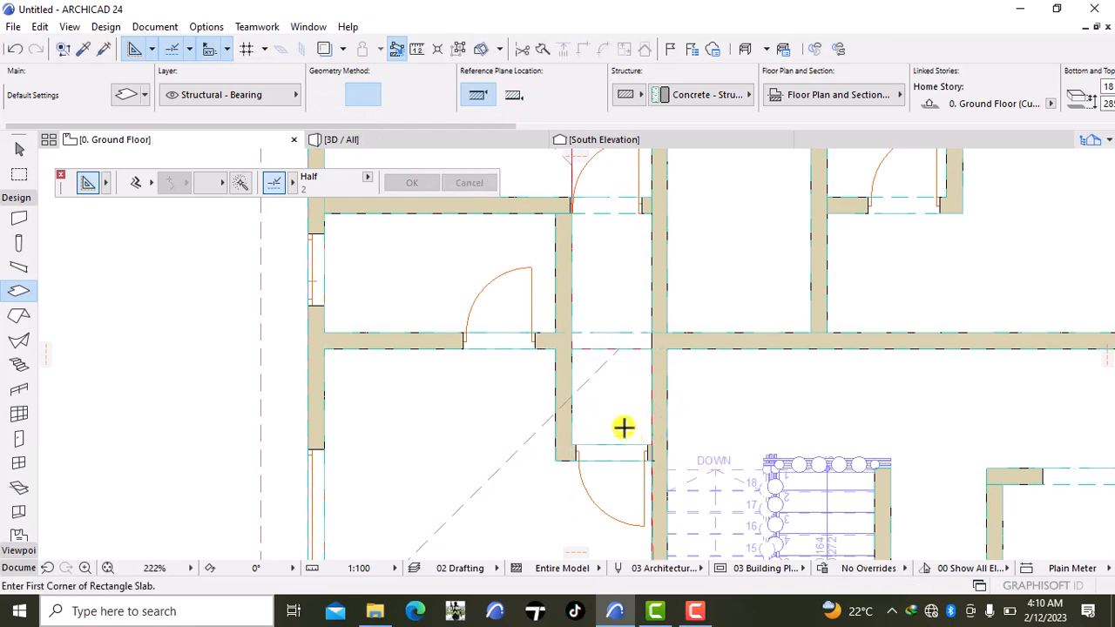
scroll(624, 427, down, 5)
middle_drag(617, 418, 578, 307)
- Walk through the ground floor rooms in 3D Explore mode to inspect the ceilings, doors and double entrance door
click(353, 140)
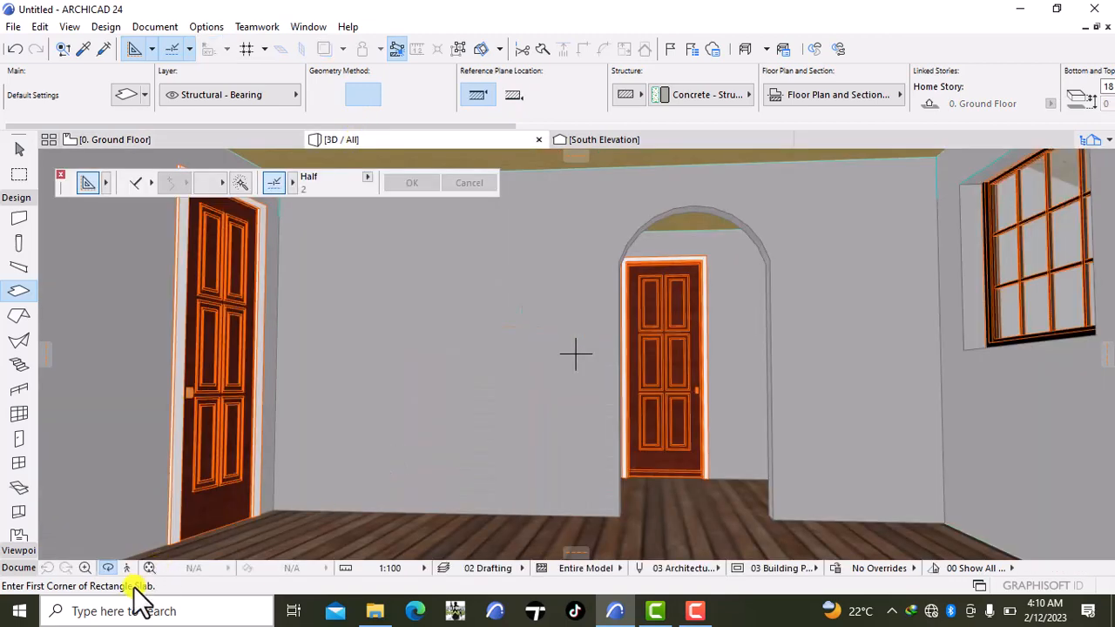
click(127, 567)
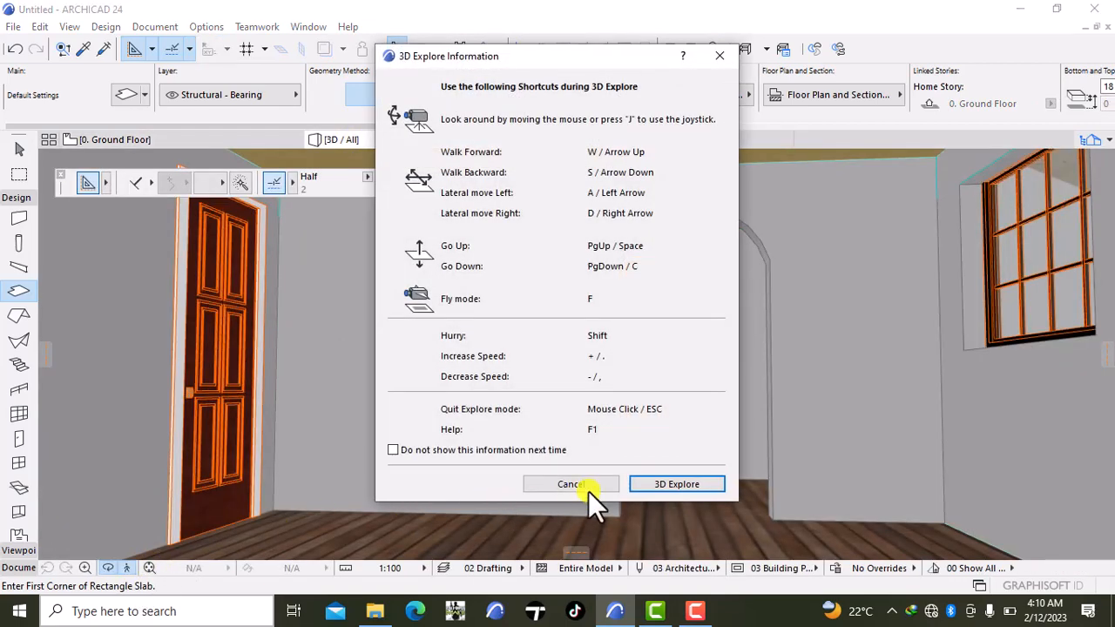
click(672, 484)
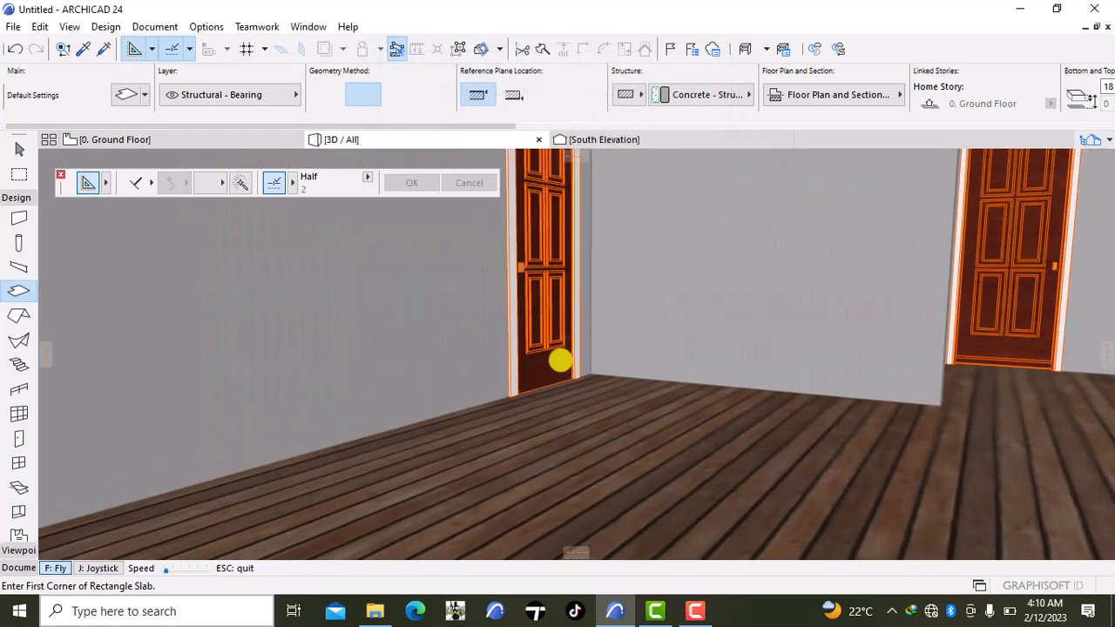
key(Up)
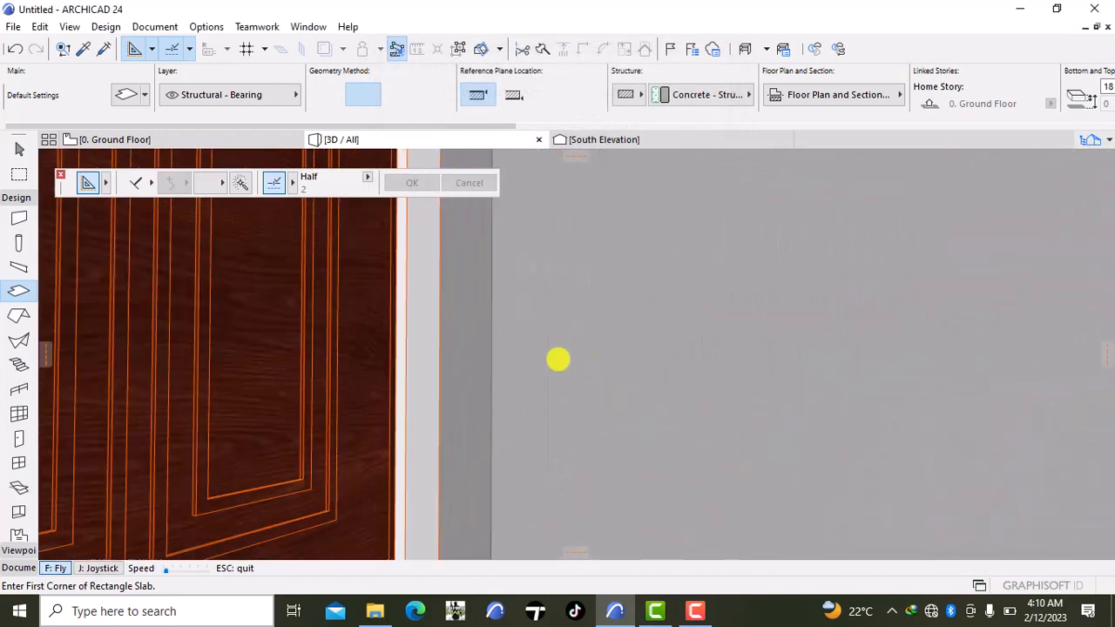
key(Right)
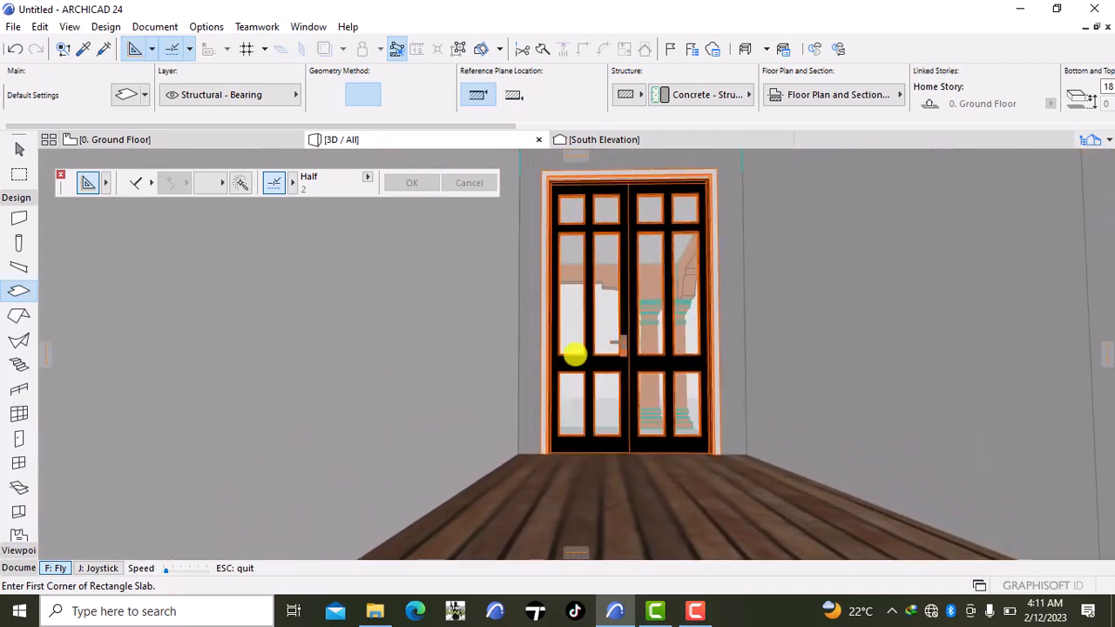
key(Up)
key(Up)
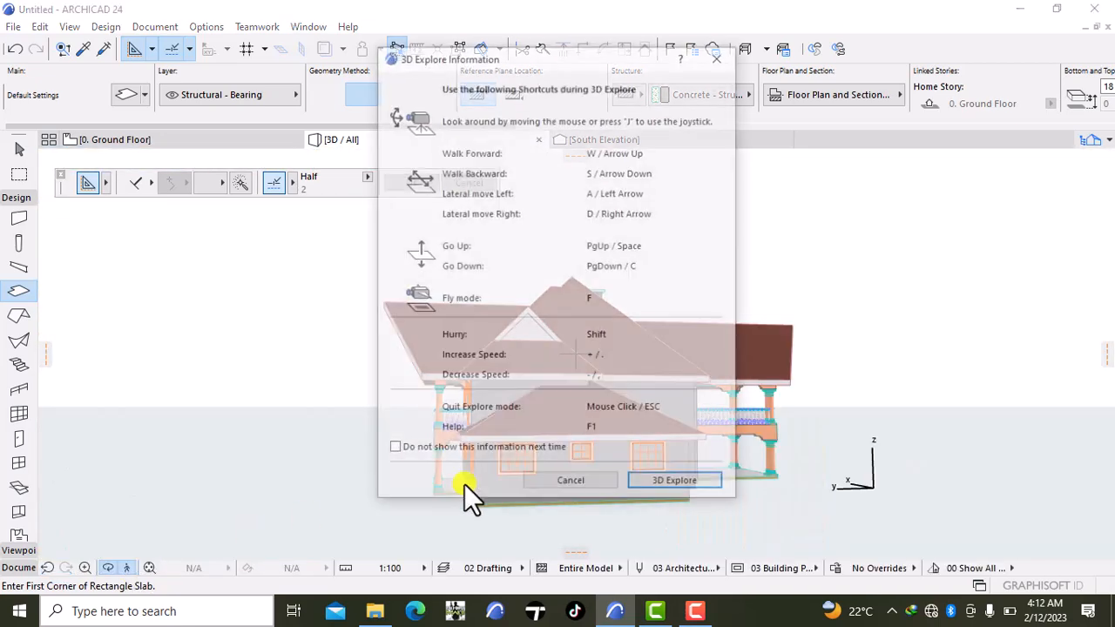
- Leave 3D Explore mode and orbit around the house to view its roofs and verandas from outside
click(698, 479)
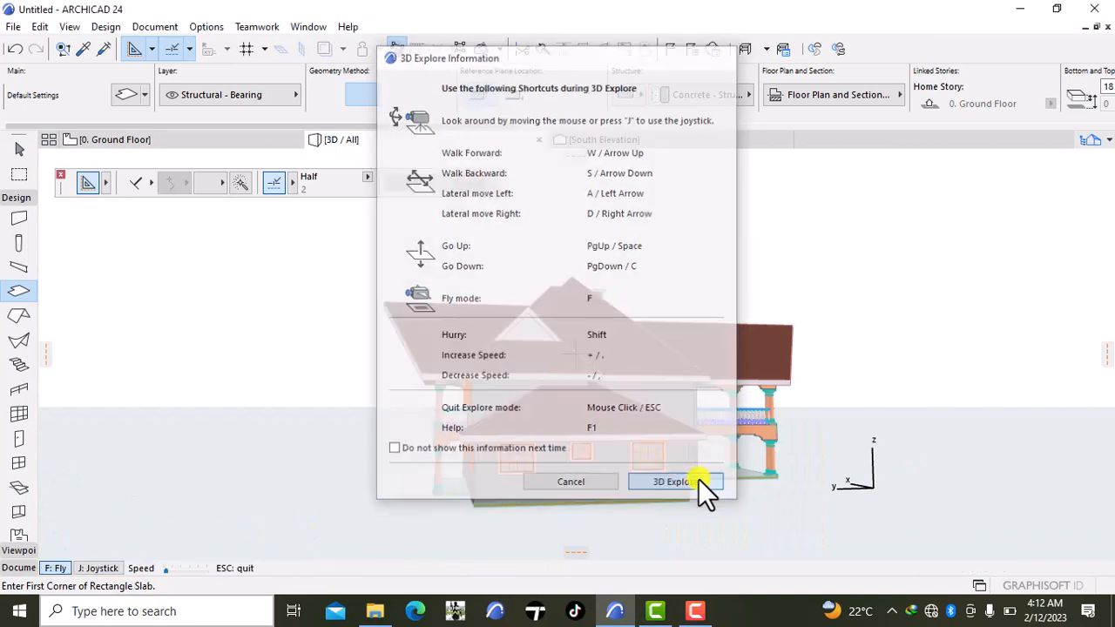
key(Escape)
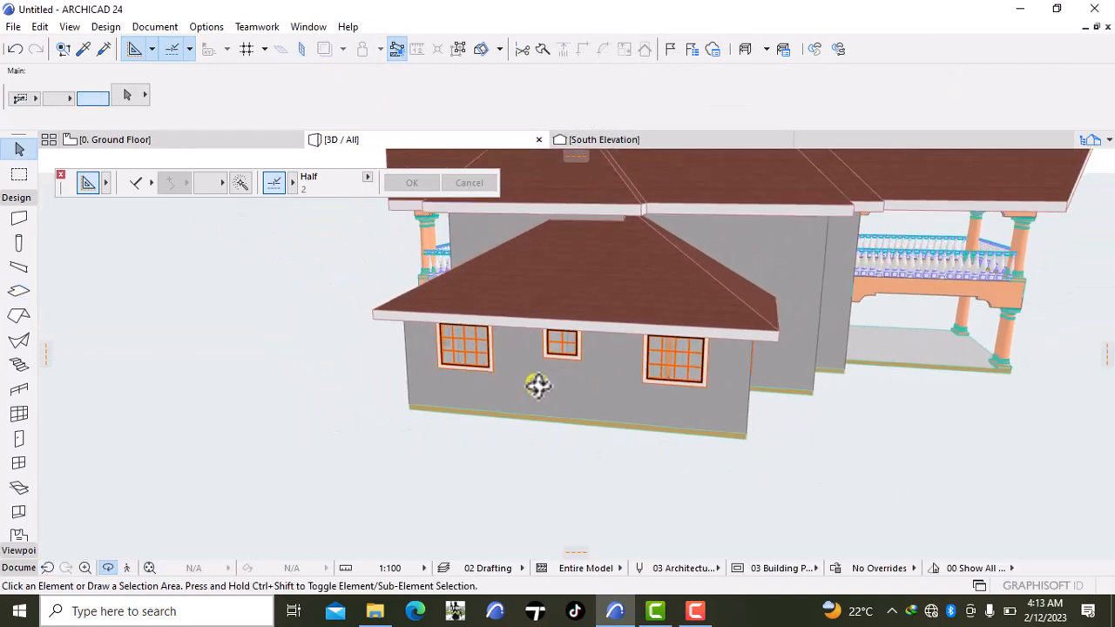
drag(838, 298, 860, 449)
scroll(860, 449, up, 3)
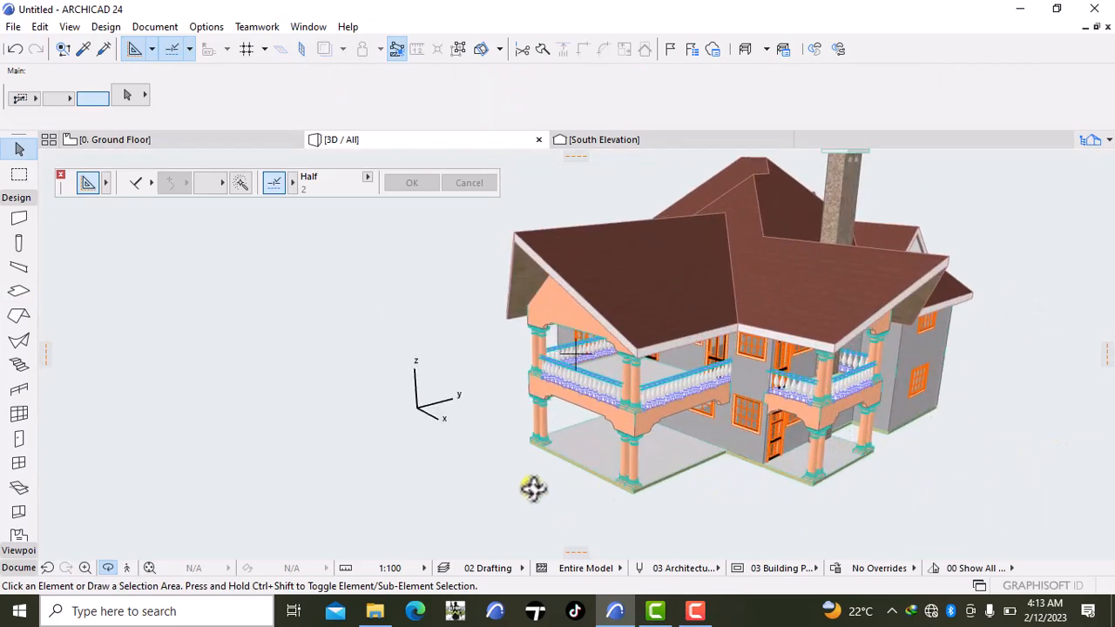
- Trace the south veranda's outer edge on the ground floor plan with a connected line along its west, south and east sides
click(112, 141)
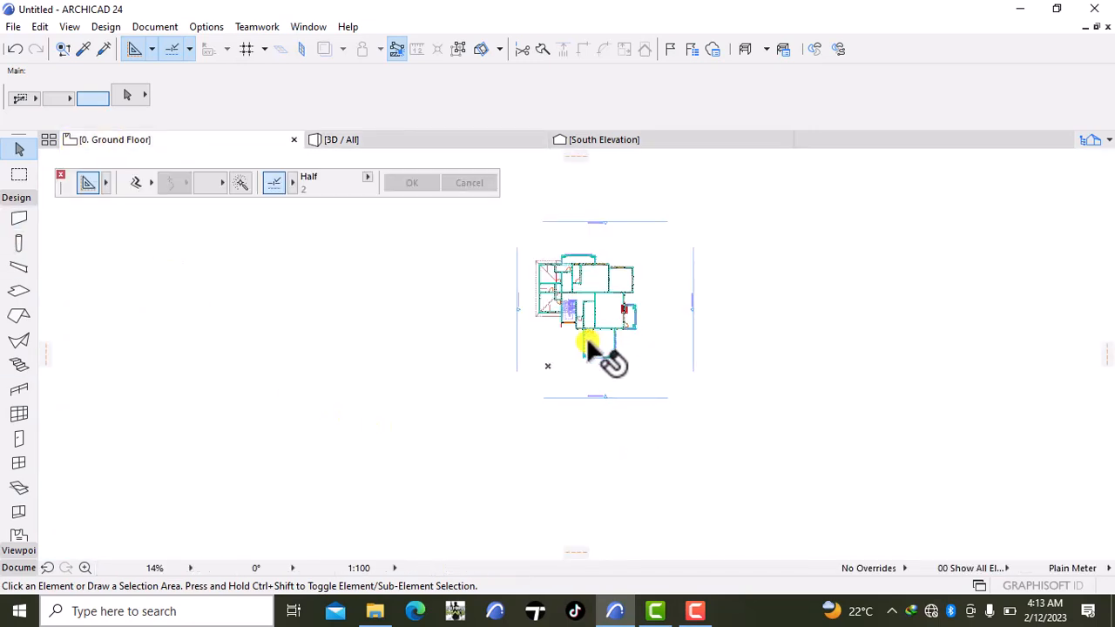
scroll(583, 348, up, 5)
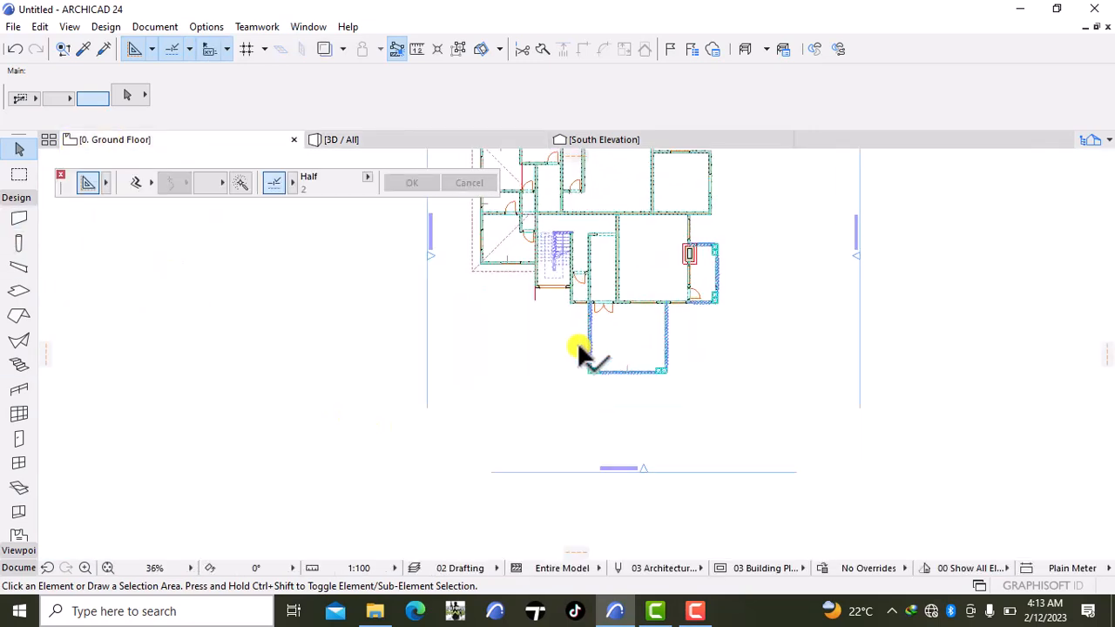
click(16, 567)
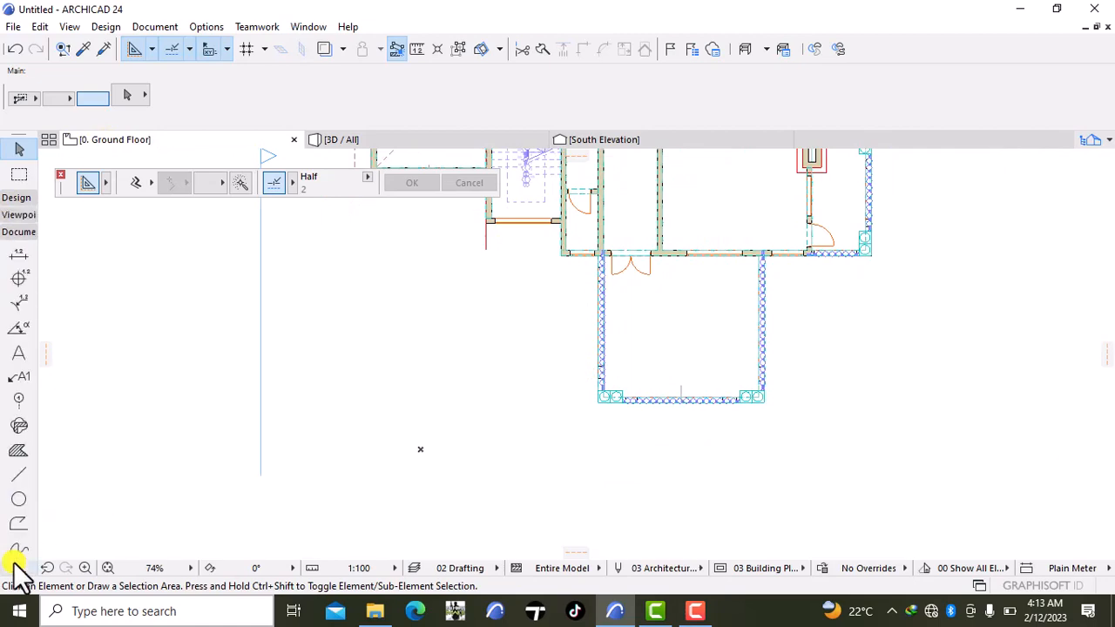
click(12, 477)
scroll(548, 331, up, 5)
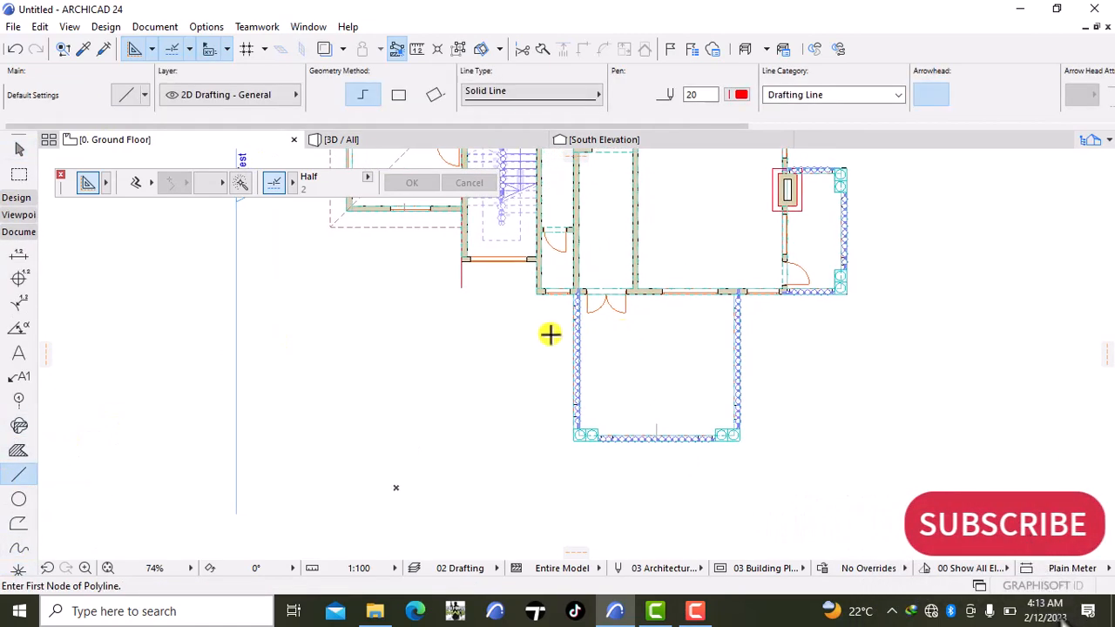
click(671, 232)
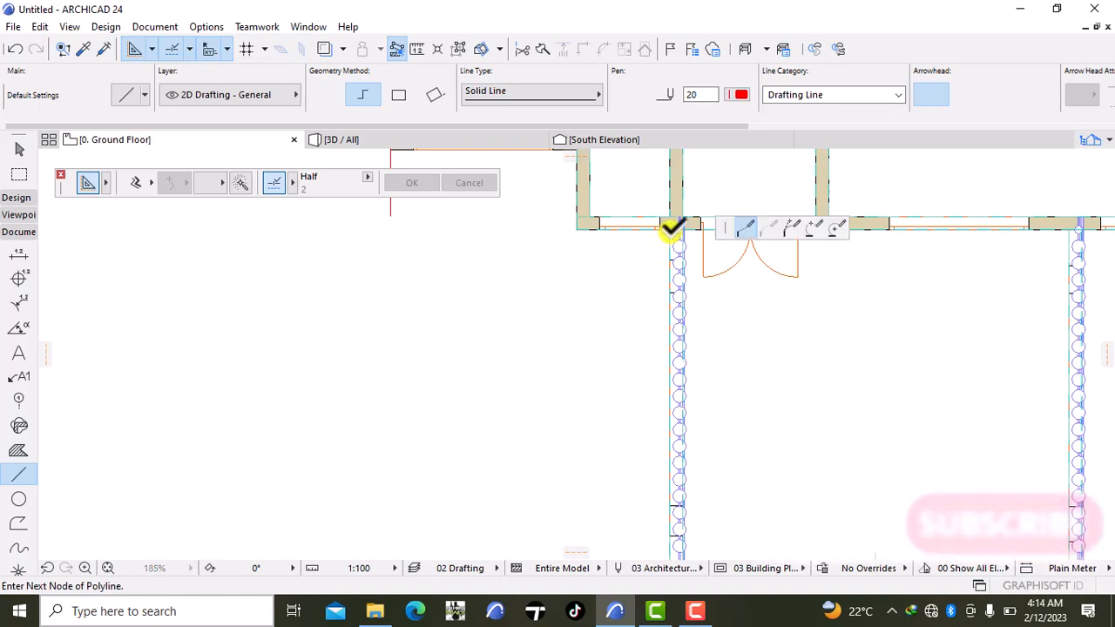
middle_drag(677, 505, 629, 329)
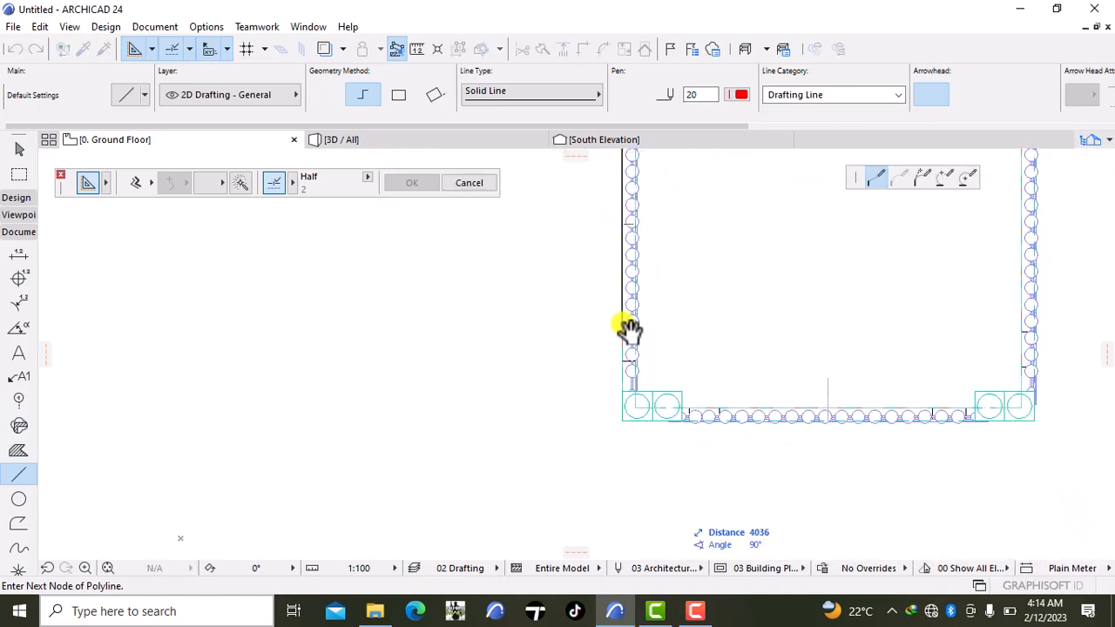
click(622, 421)
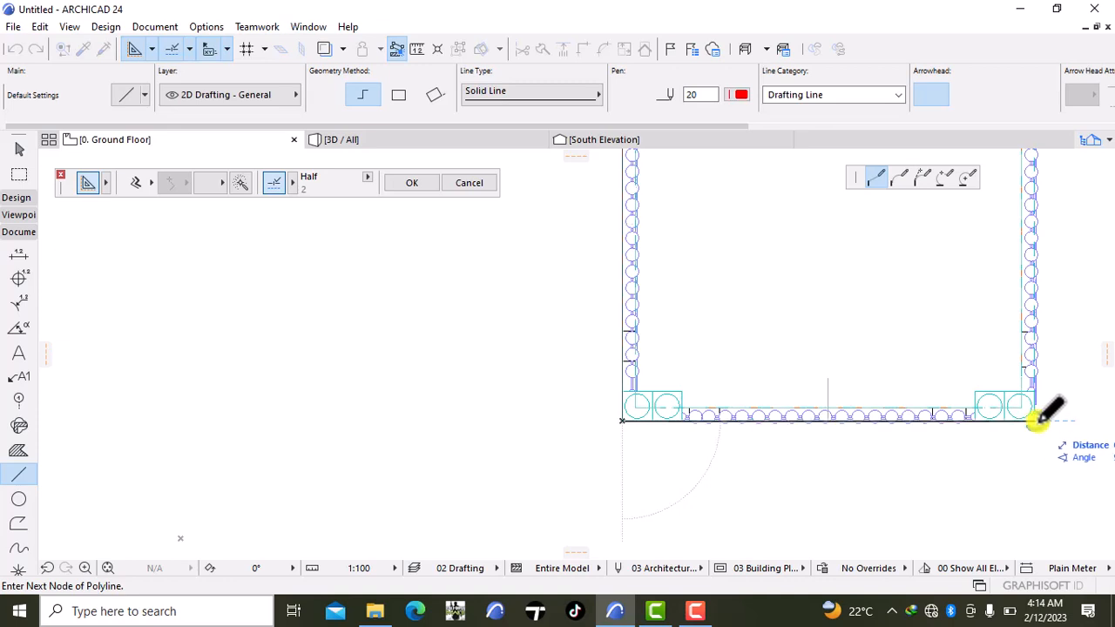
click(1035, 421)
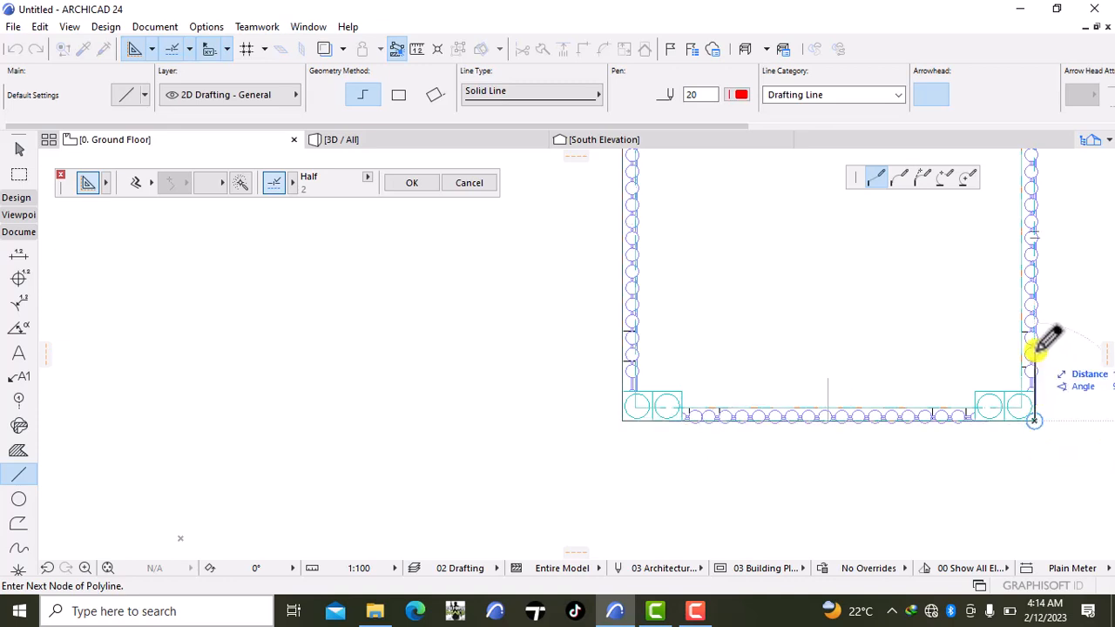
middle_drag(1035, 364, 1016, 549)
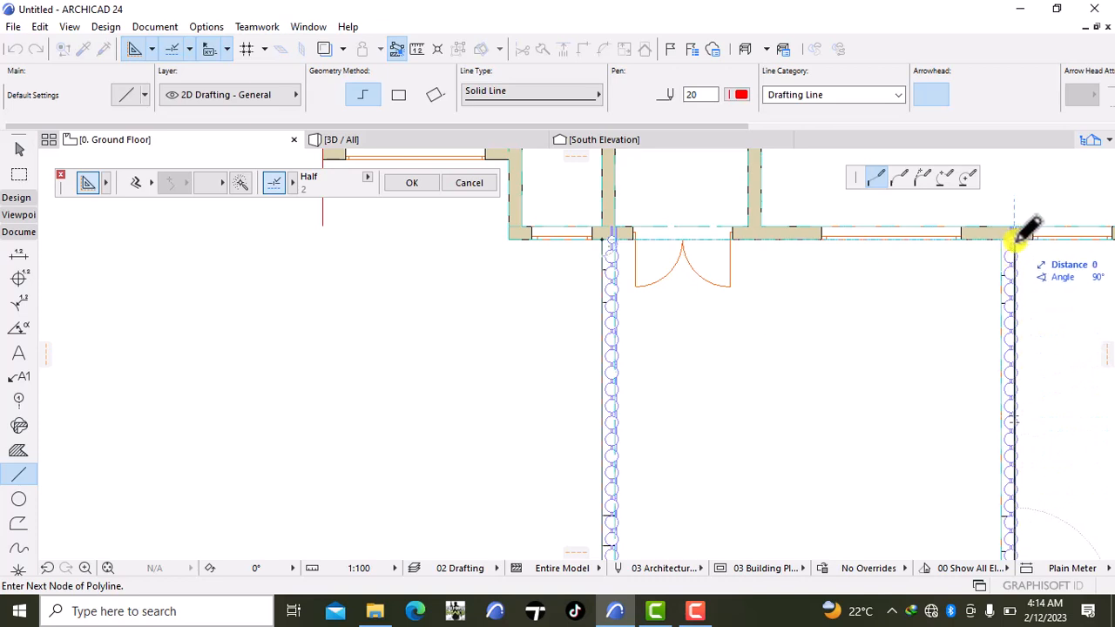
click(1008, 332)
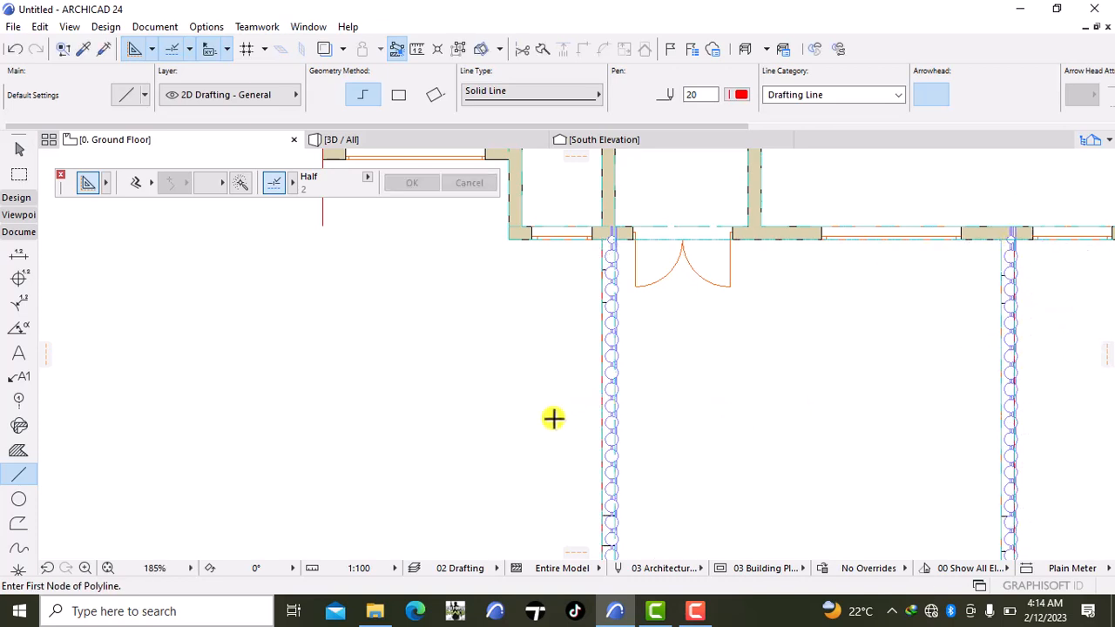
key(Escape)
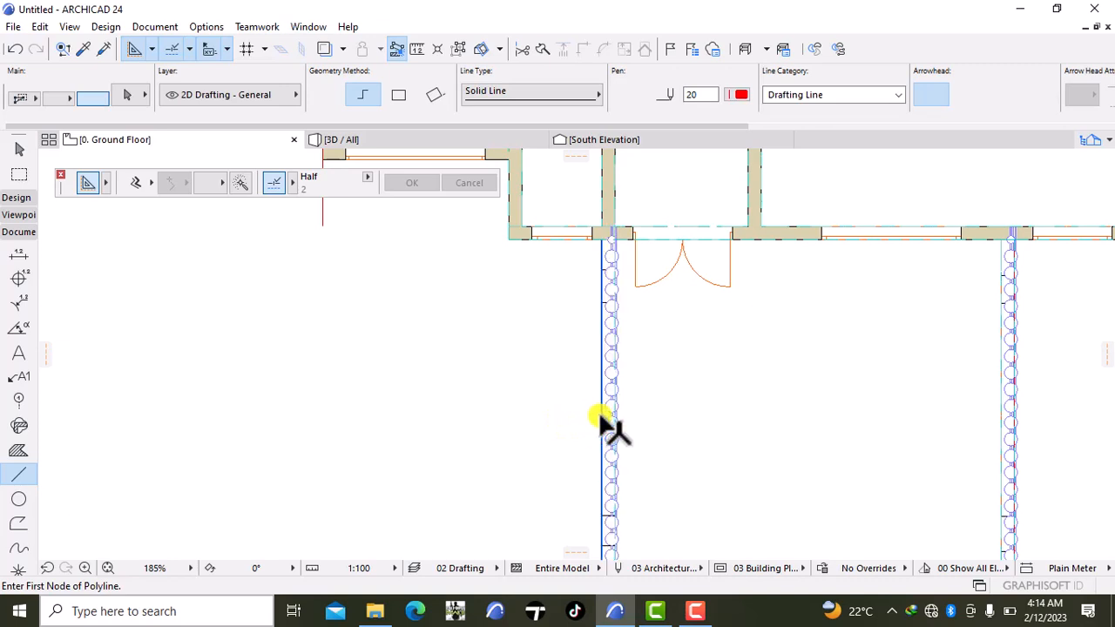
- Create an outward offset copy of the veranda outline from its southwest corner with the Magic Wand
click(601, 418)
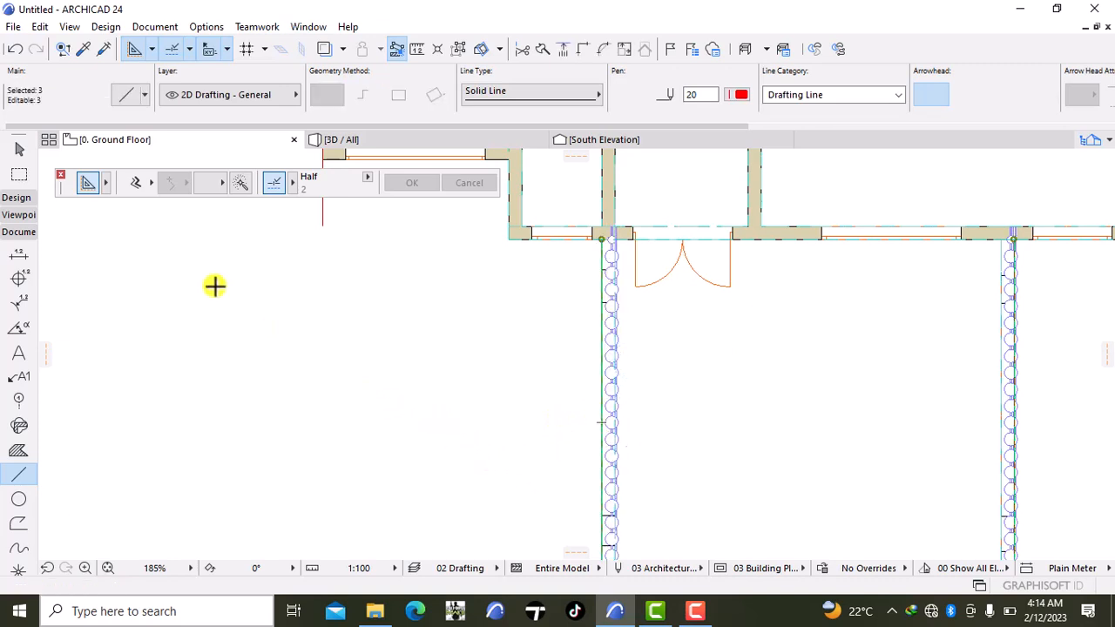
click(134, 186)
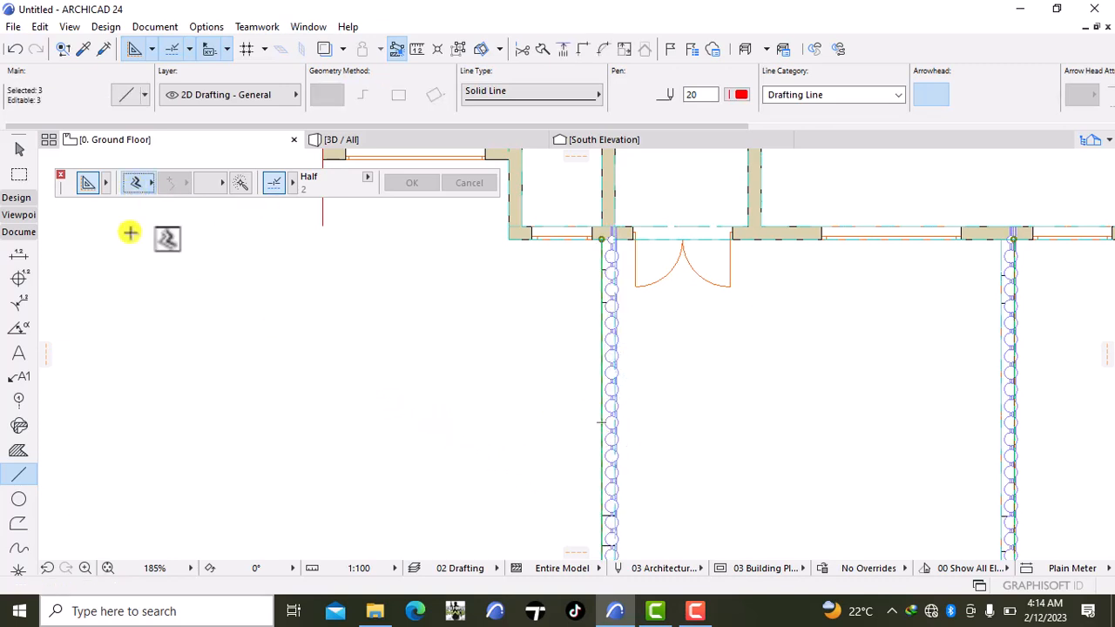
click(235, 191)
middle_drag(414, 503, 376, 262)
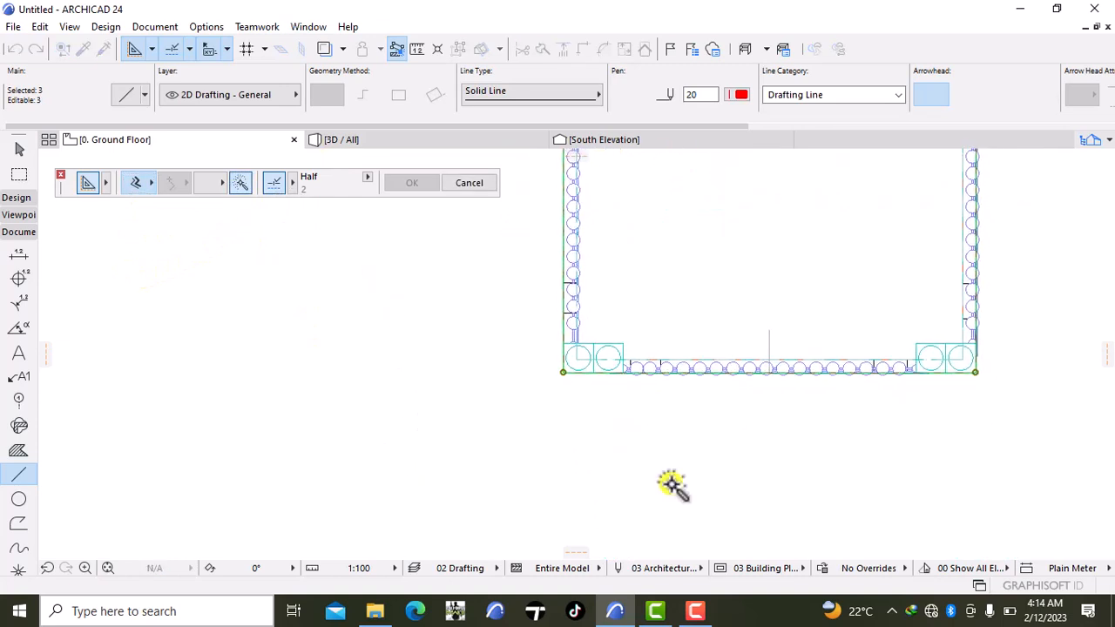
click(562, 371)
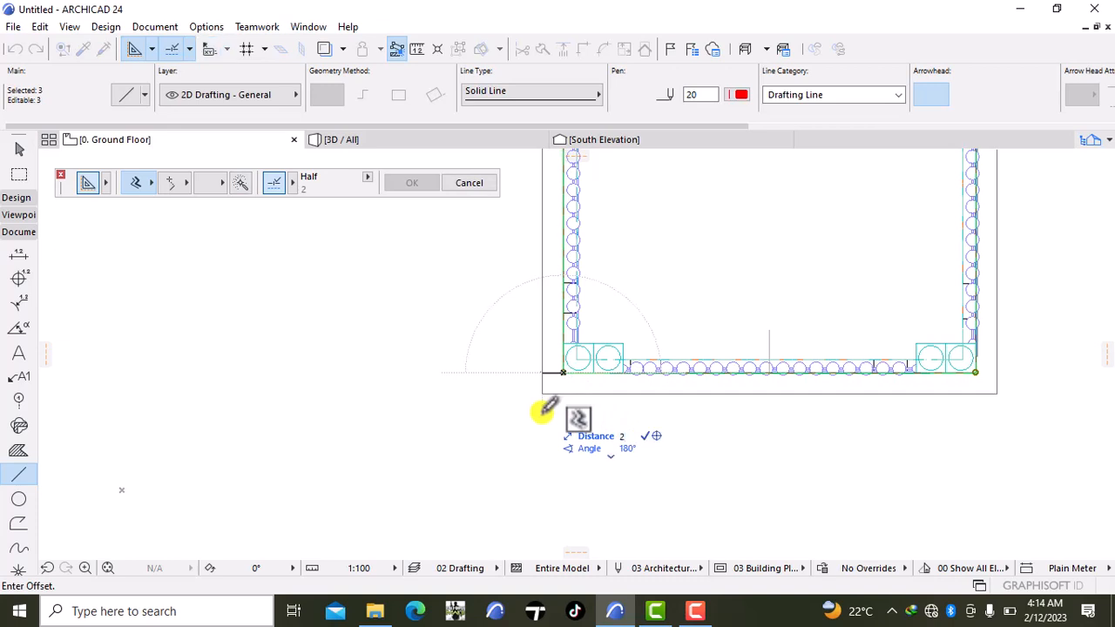
key(Return)
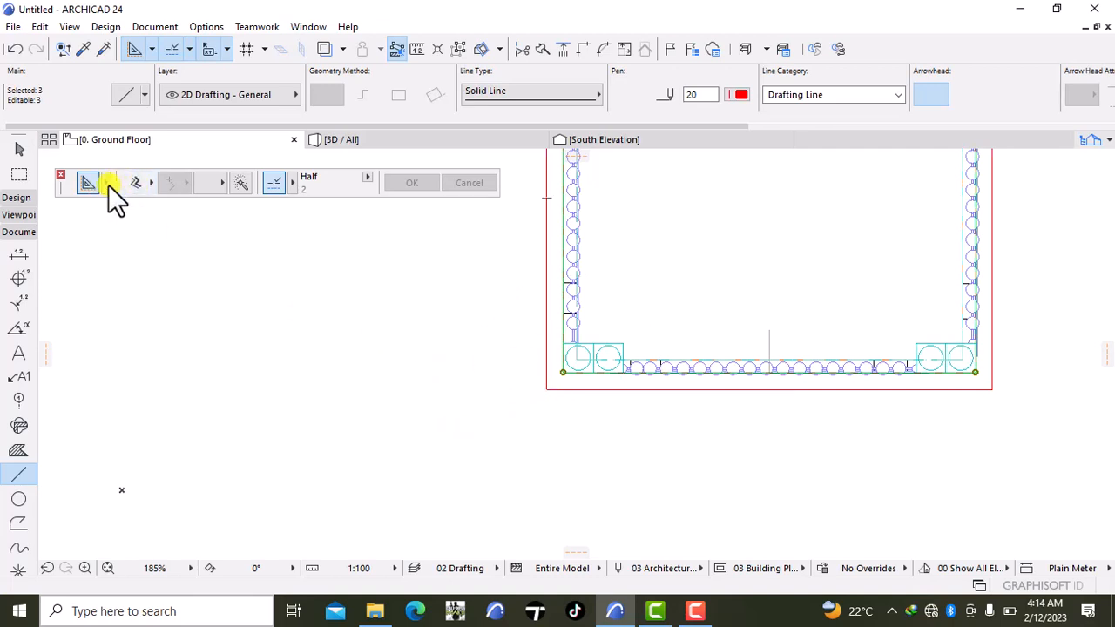
- Create a second offset copy of the veranda outline with the Magic Wand, farther out than the first offset
click(130, 182)
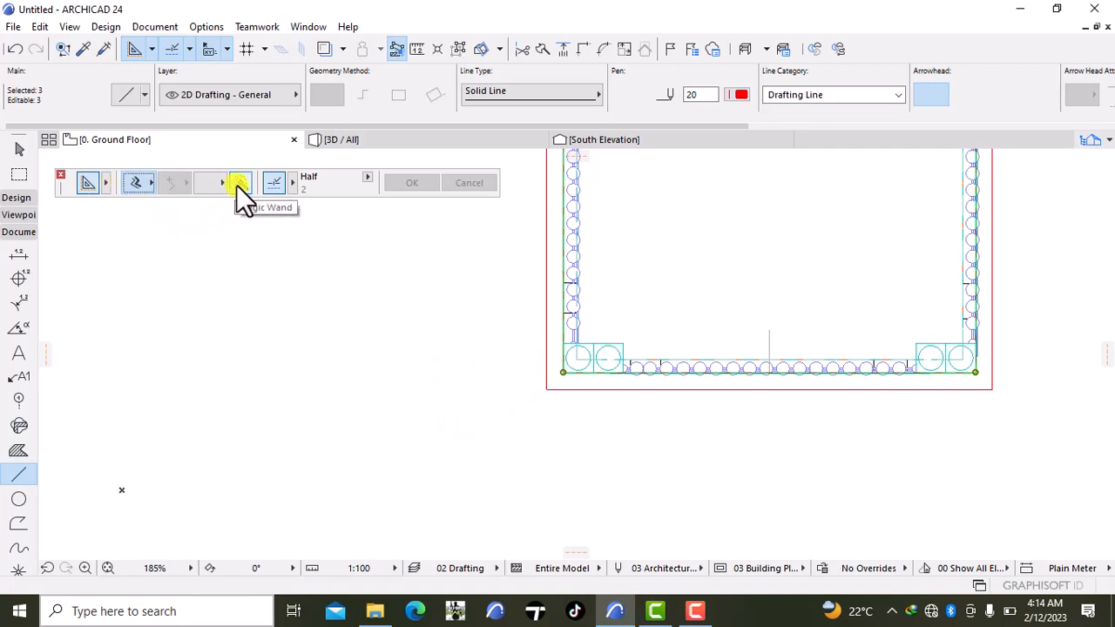
click(236, 184)
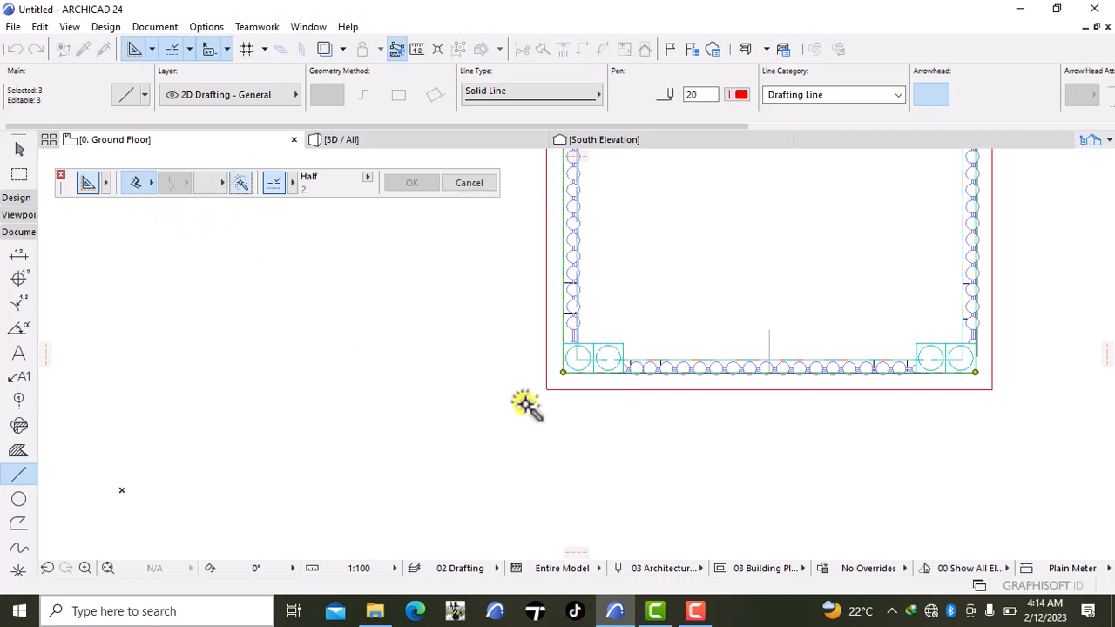
click(565, 376)
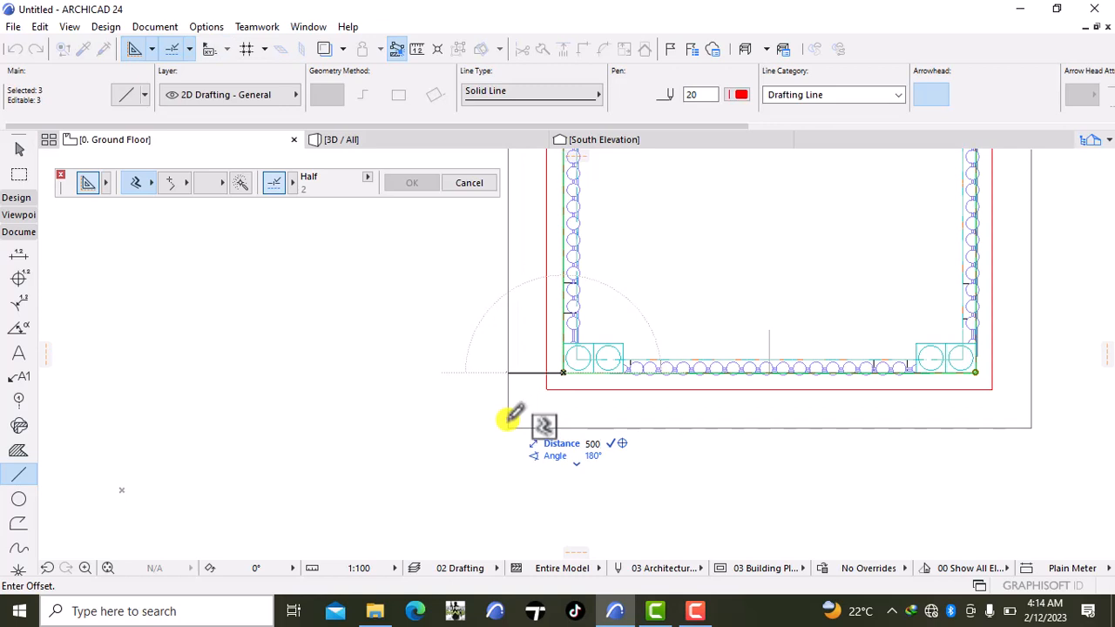
text(500)
key(Return)
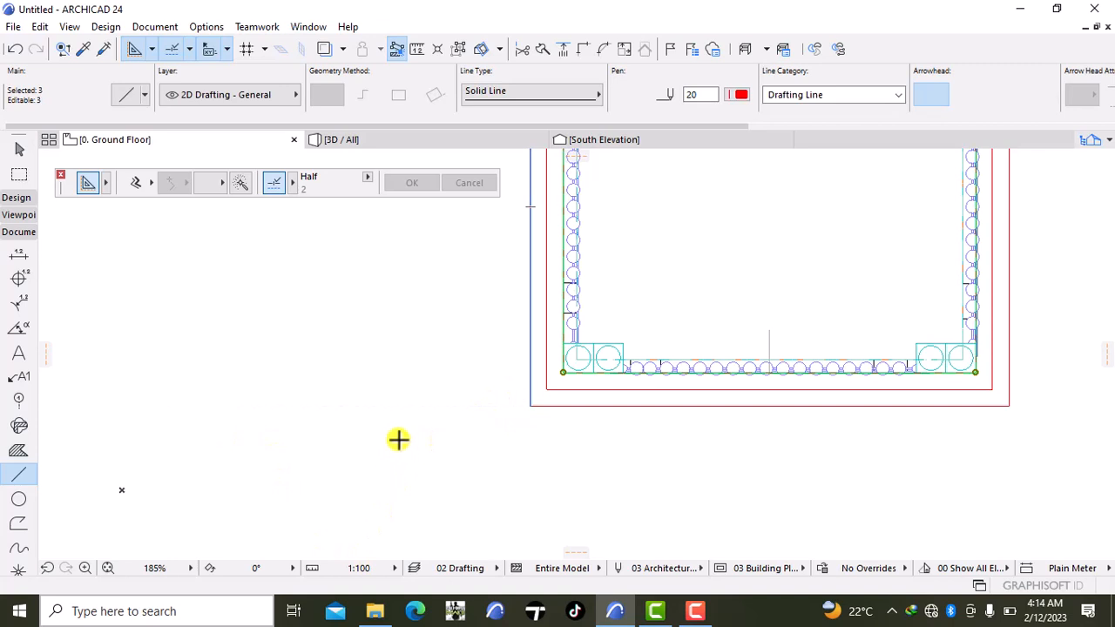
- Set the slab defaults to 150 thickness with an elevation of -150 to Project Zero on the ground floor
scroll(392, 444, down, 3)
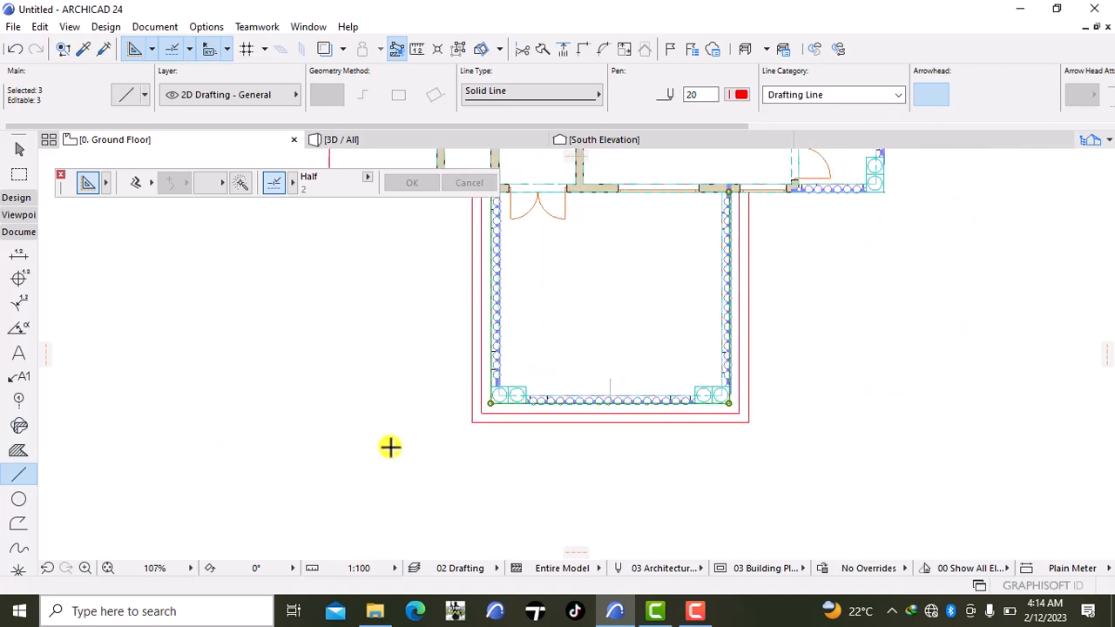
middle_drag(389, 449, 371, 488)
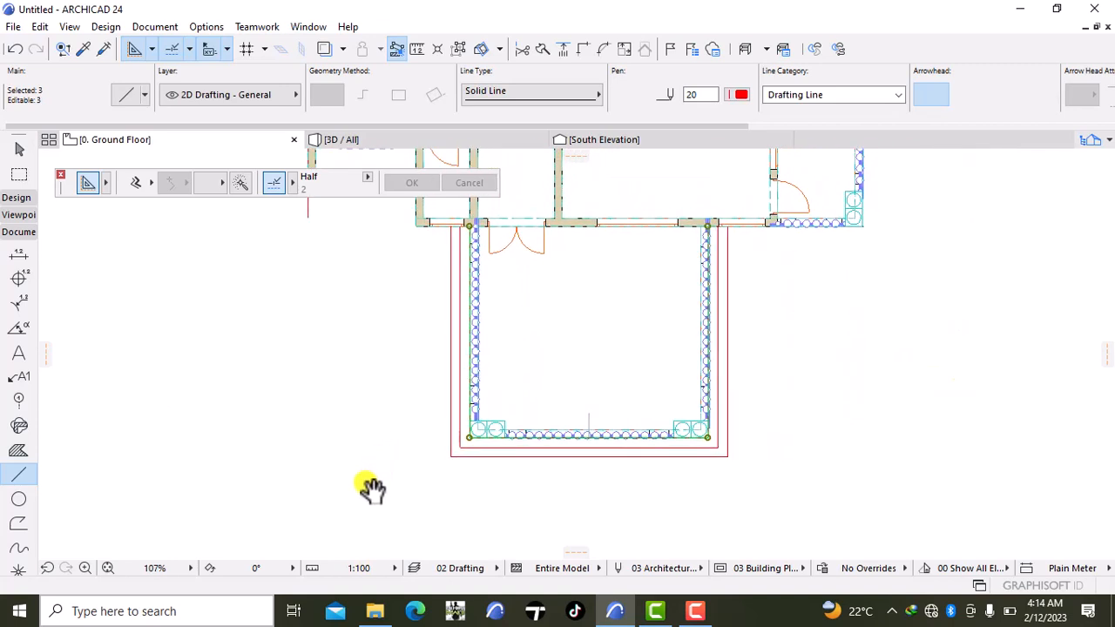
click(16, 199)
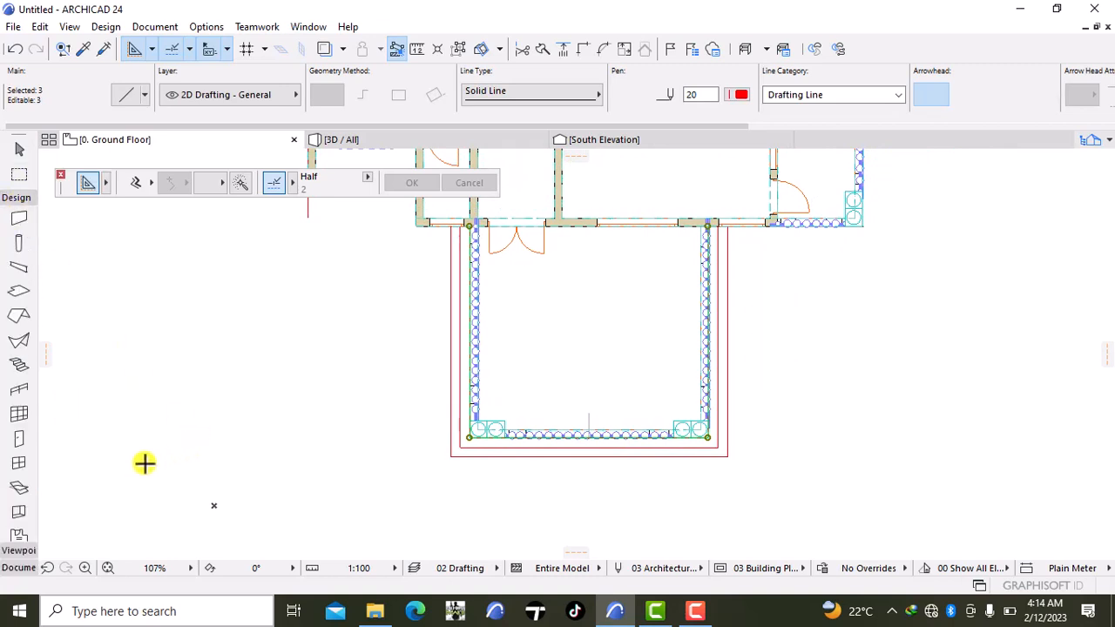
alt+click(517, 353)
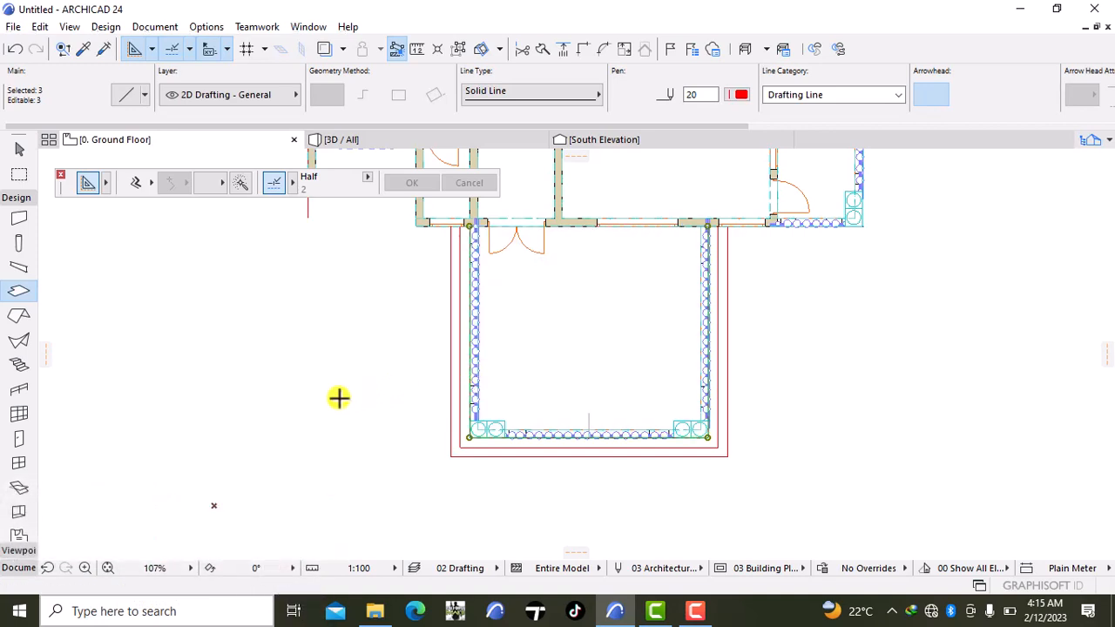
double_click(9, 291)
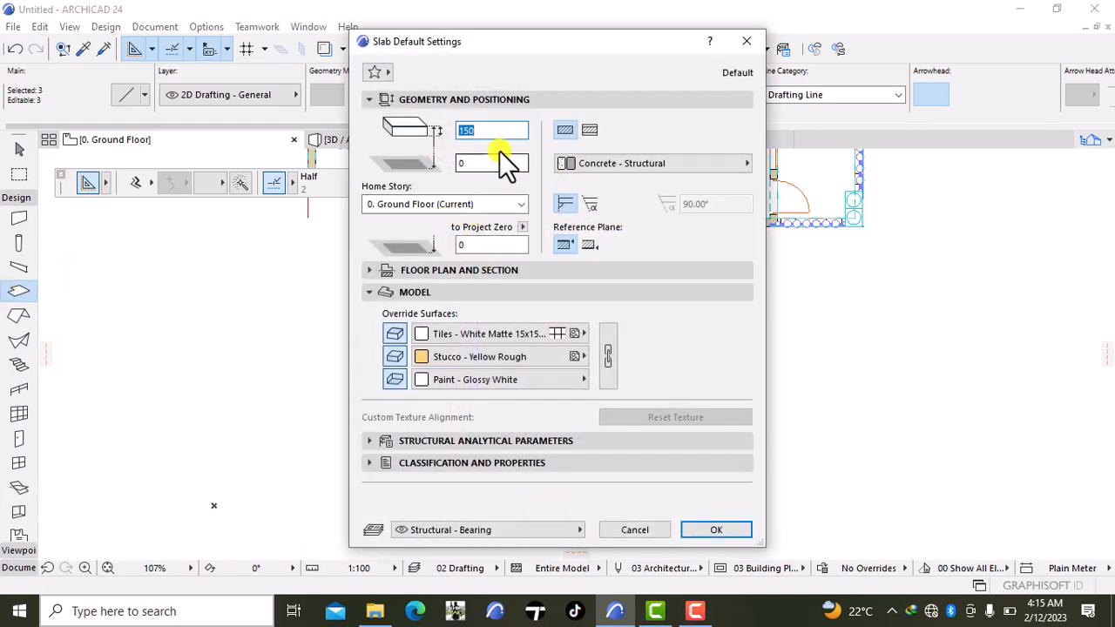
click(477, 244)
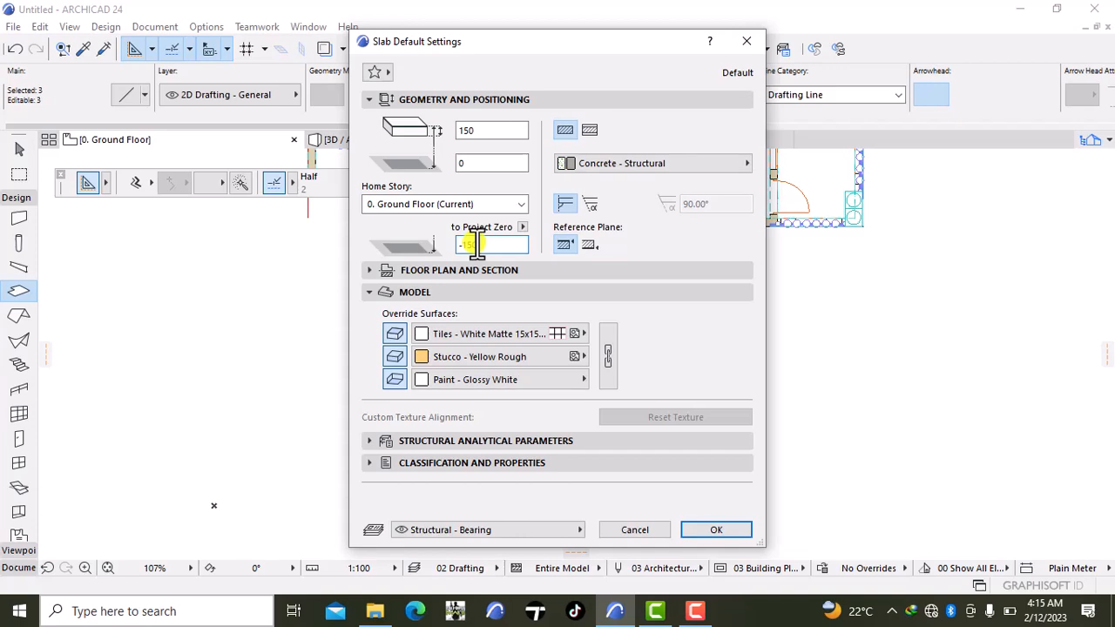
click(714, 530)
scroll(427, 390, up, 3)
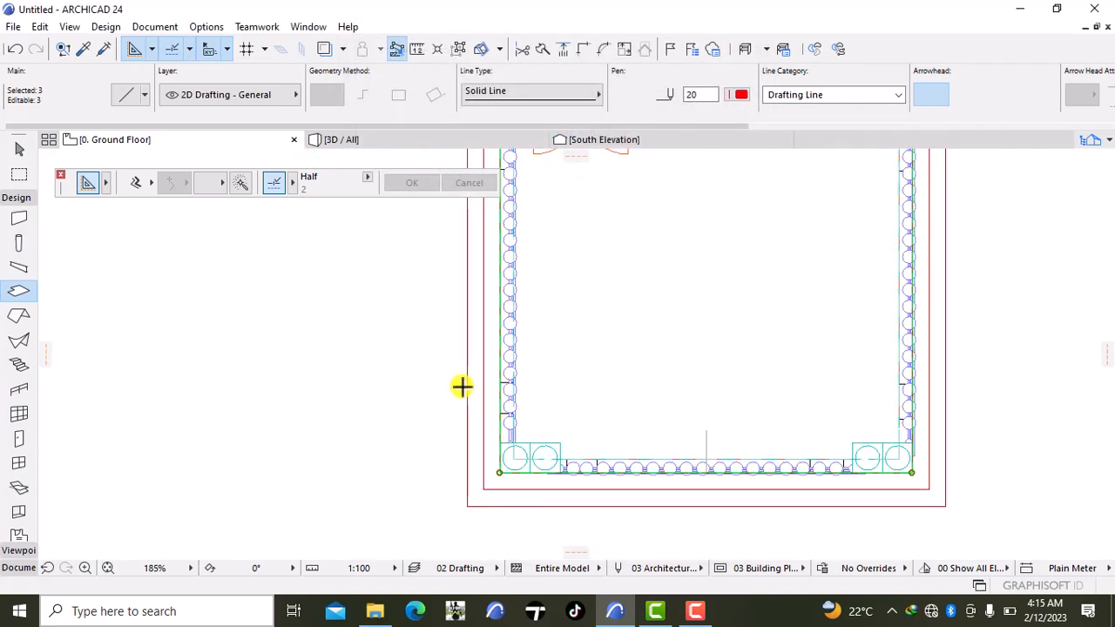
click(240, 184)
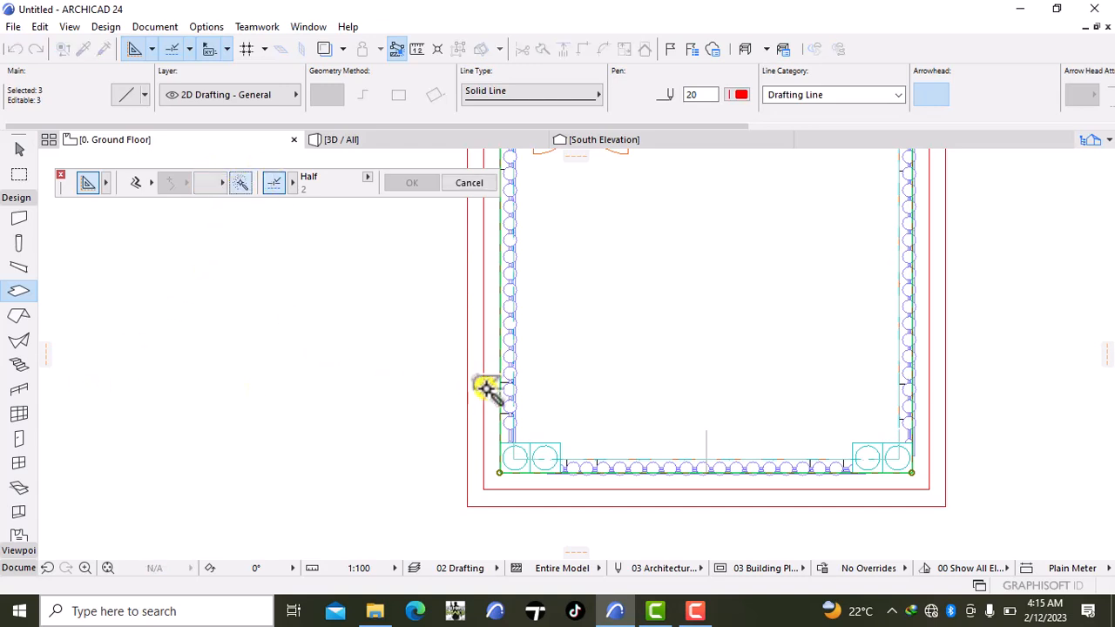
key(Escape)
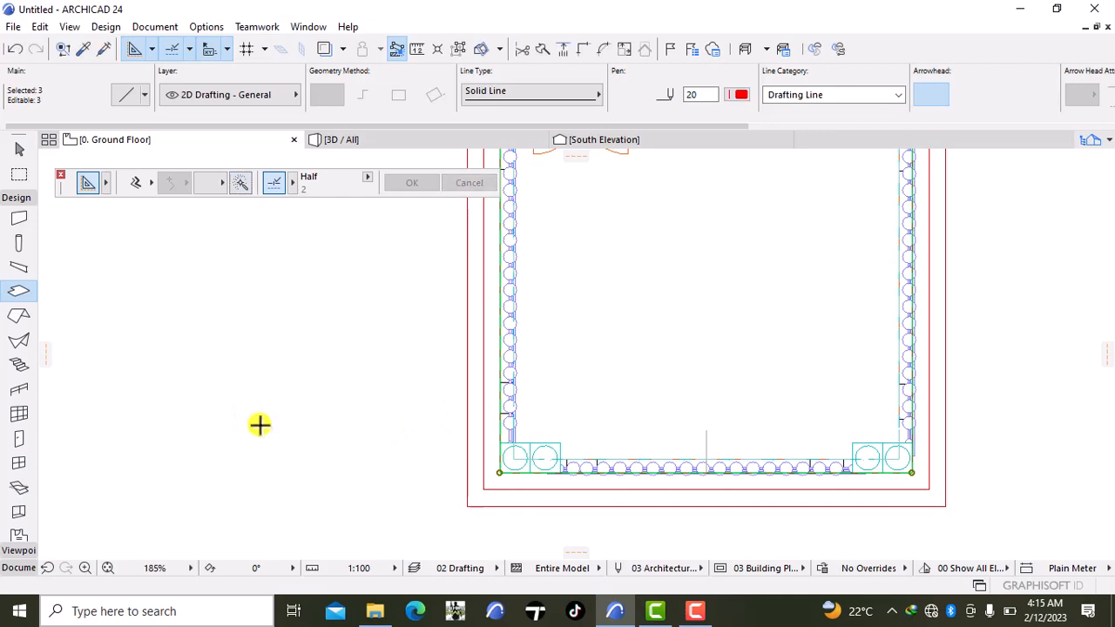
scroll(361, 445, down, 1)
scroll(361, 445, down, 1)
scroll(364, 452, up, 1)
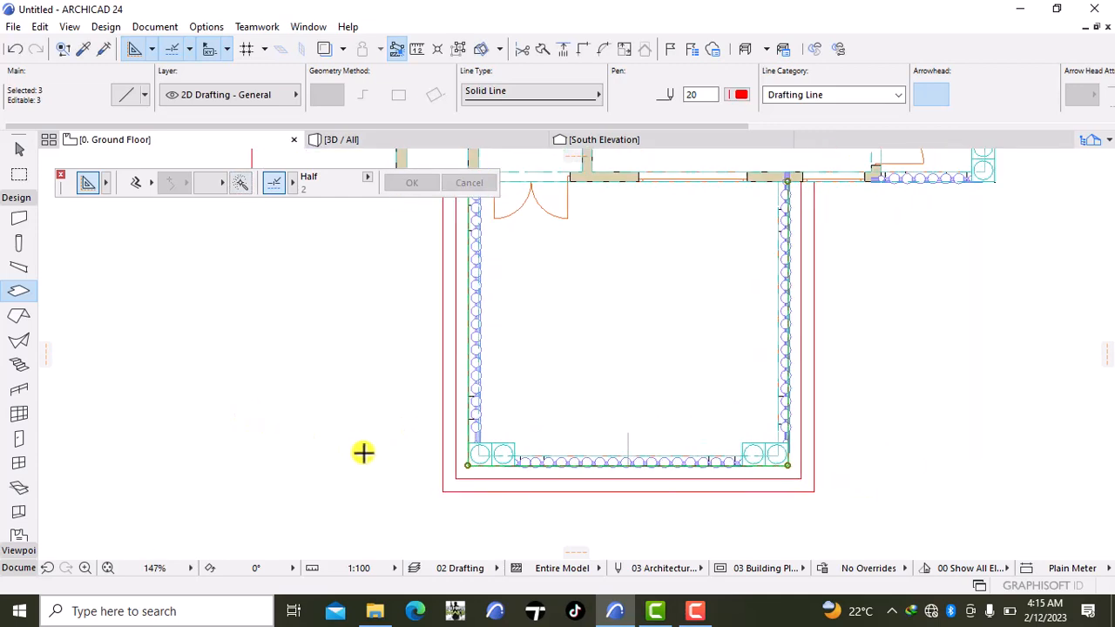
- Create a slab with the Magic Wand in the strip between the south veranda's traced outline and its first offset copy
click(243, 183)
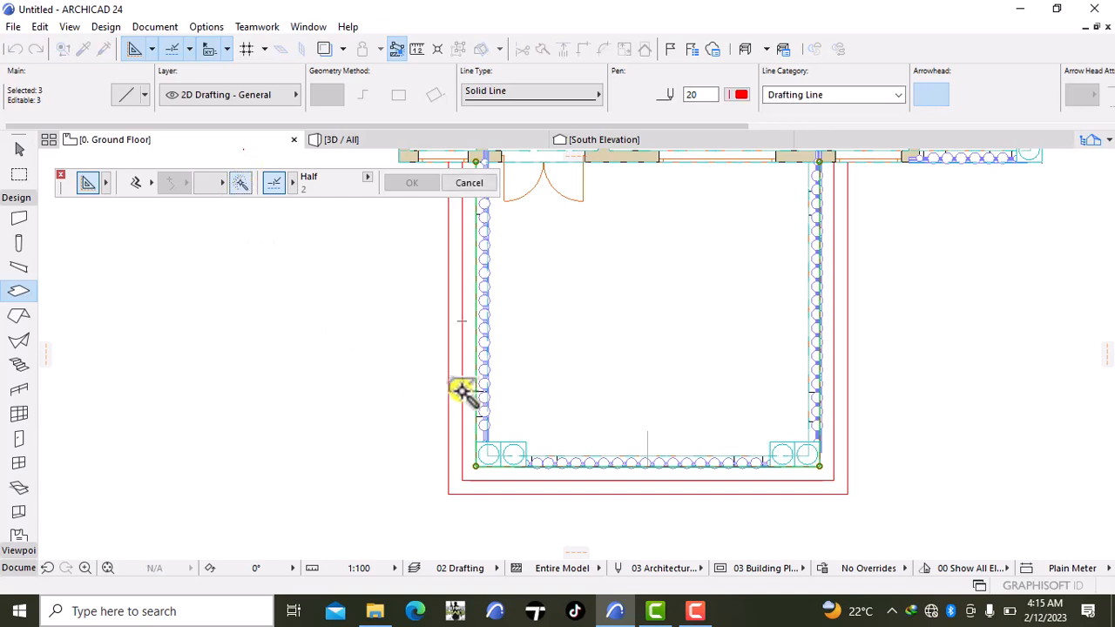
click(467, 476)
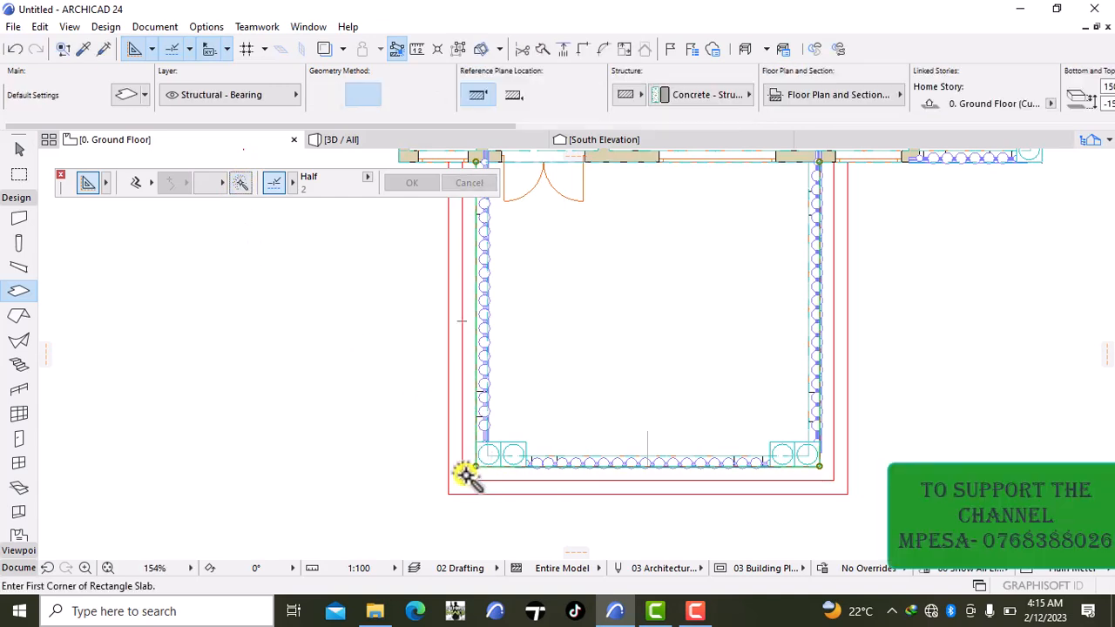
click(237, 186)
scroll(495, 474, up, 3)
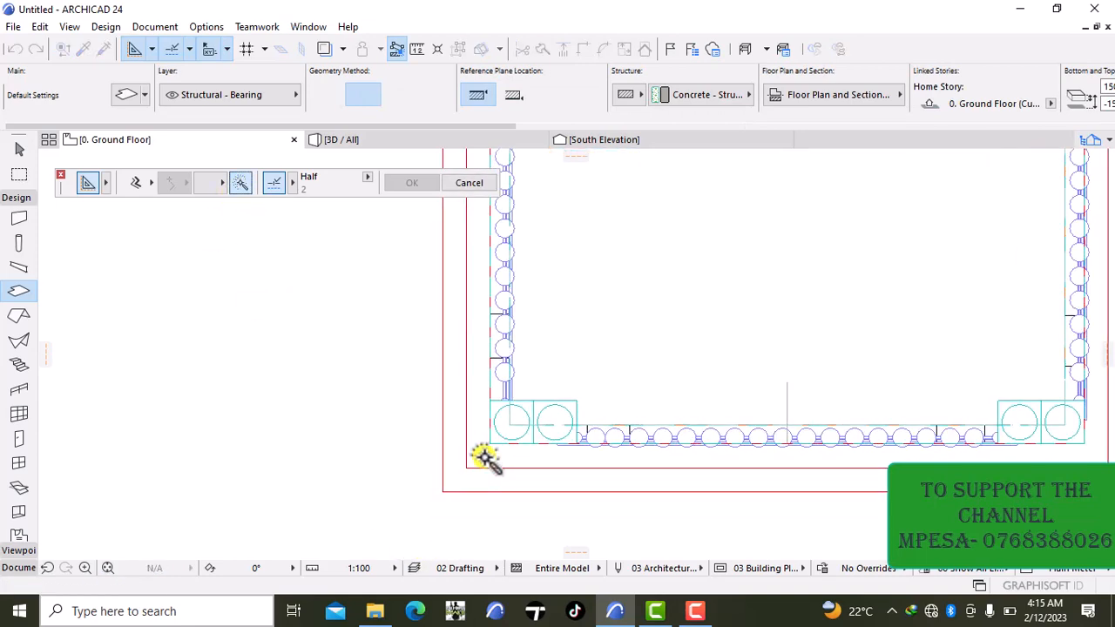
click(484, 457)
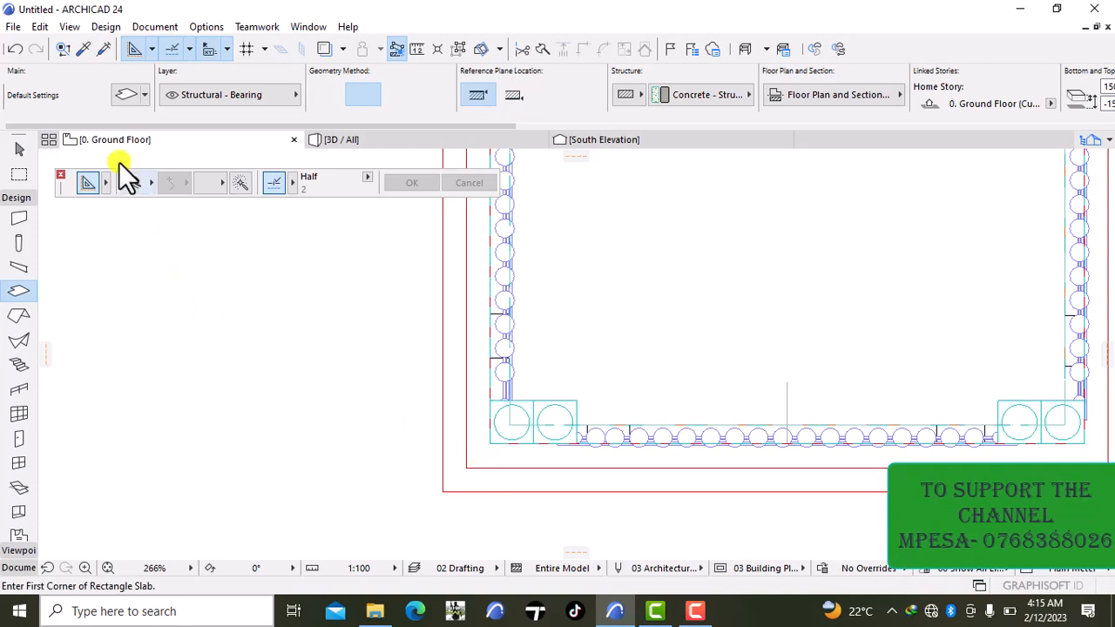
- Create a second slab with the Magic Wand between the two offset outlines around the south veranda and inspect it in 3D
click(237, 187)
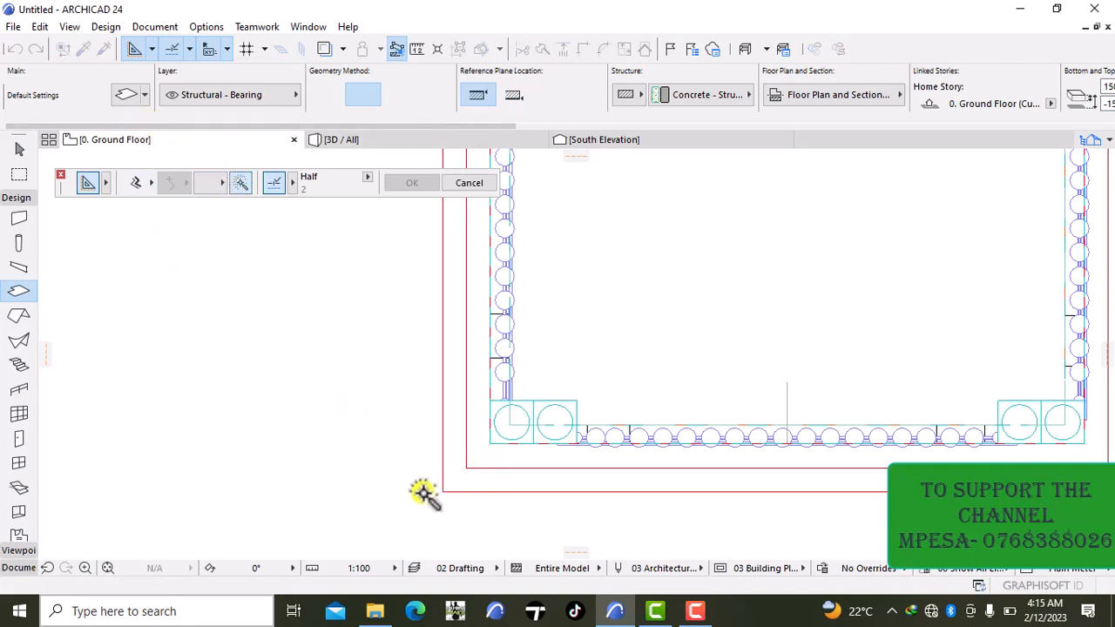
click(450, 477)
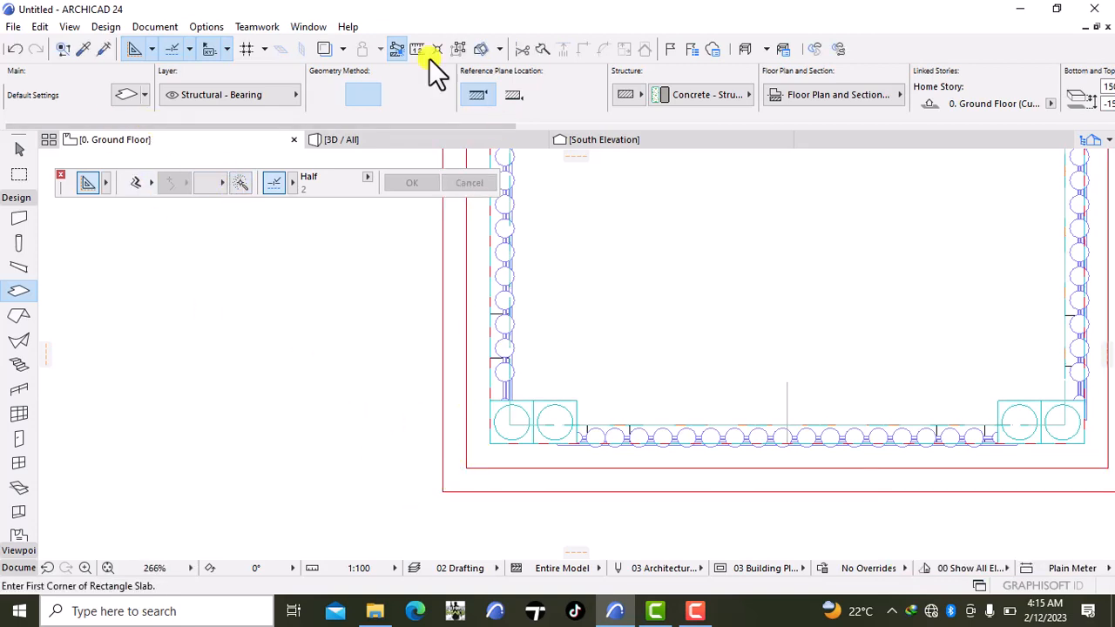
click(338, 138)
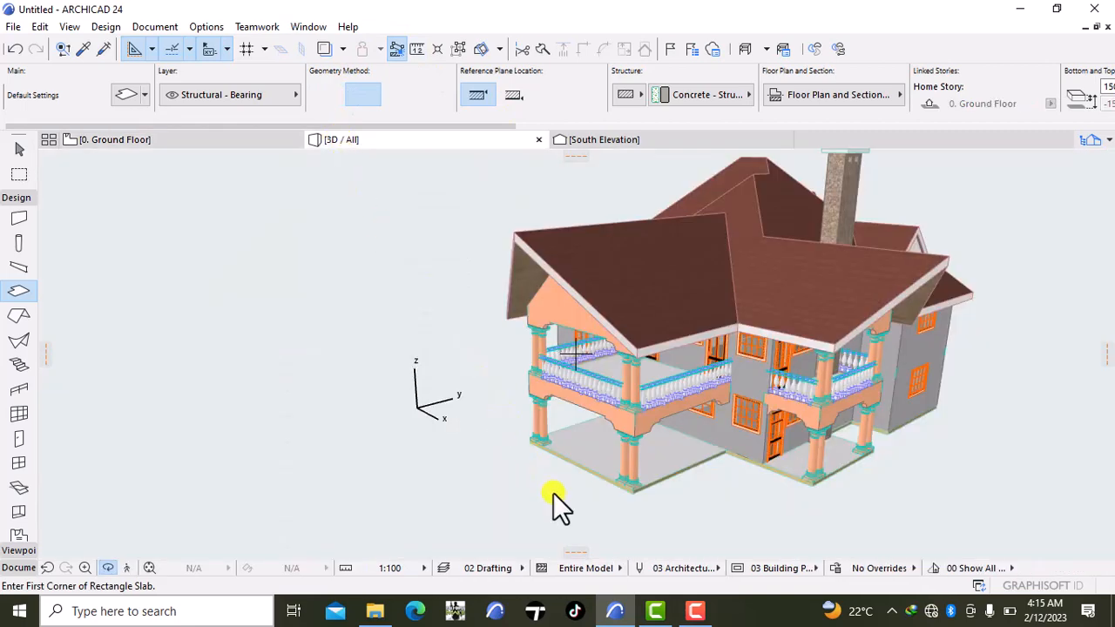
scroll(565, 491, up, 2)
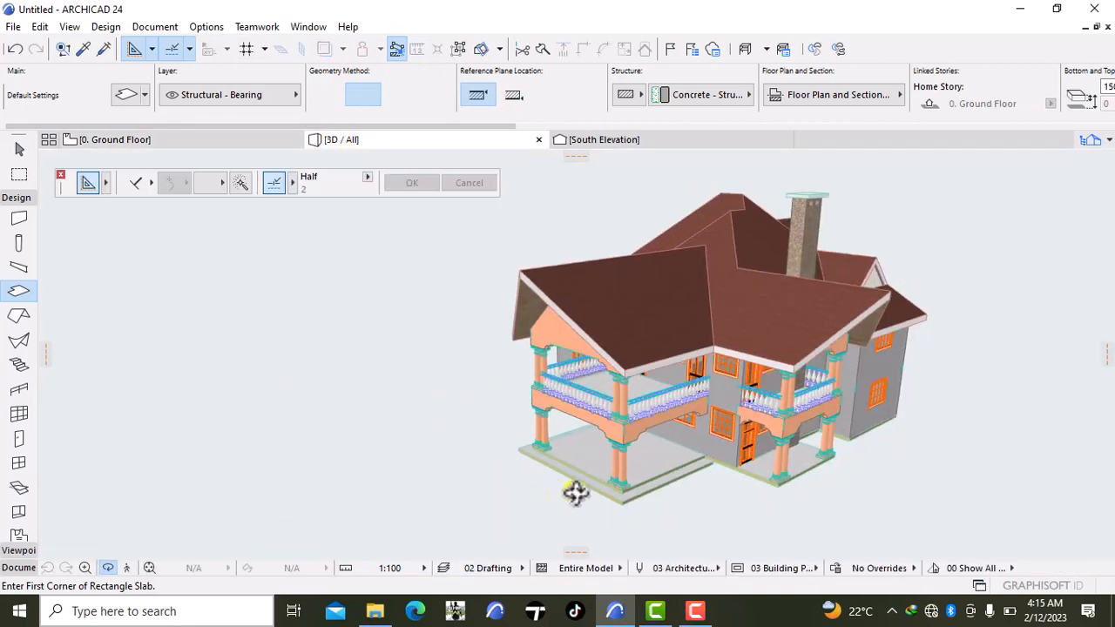
scroll(577, 492, up, 1)
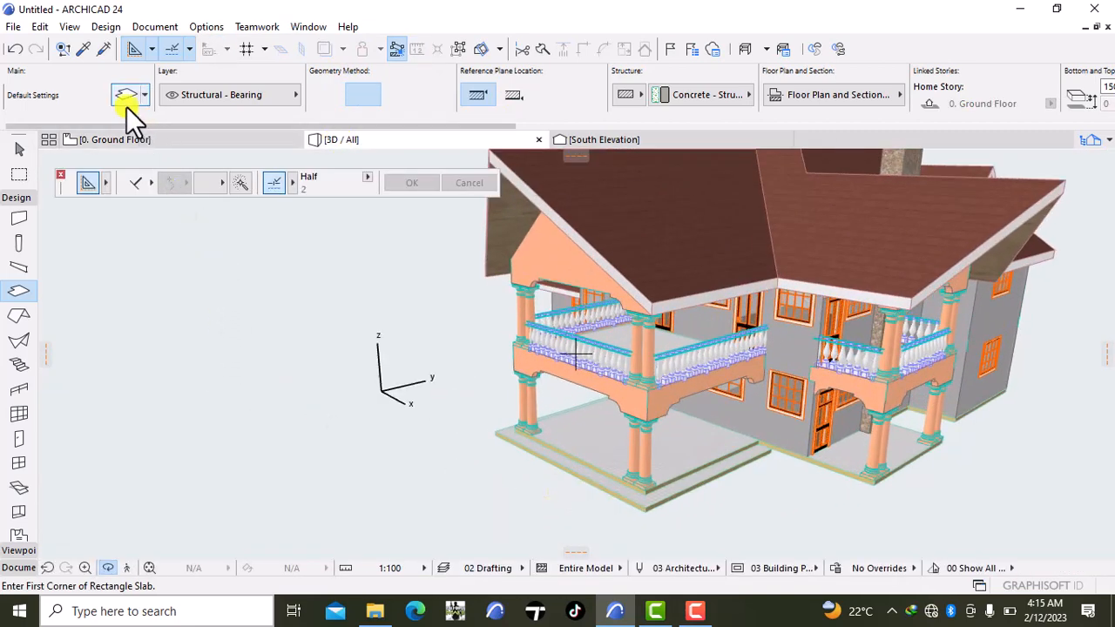
- Set the outer south veranda slab's elevation to Project Zero to -300 and check the steps in 3D
click(137, 141)
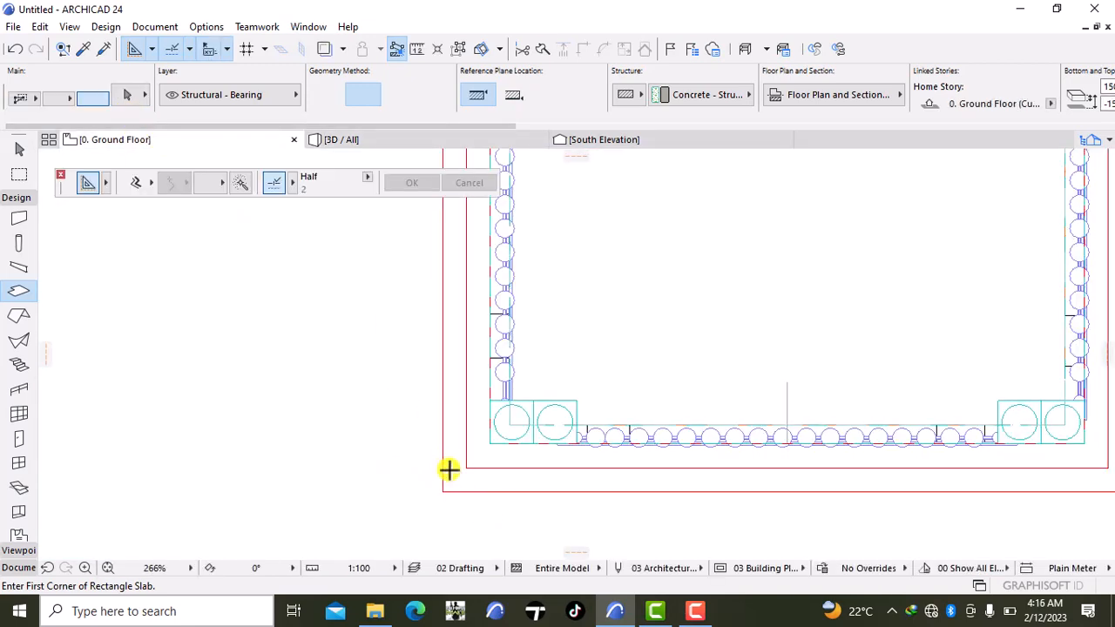
click(448, 467)
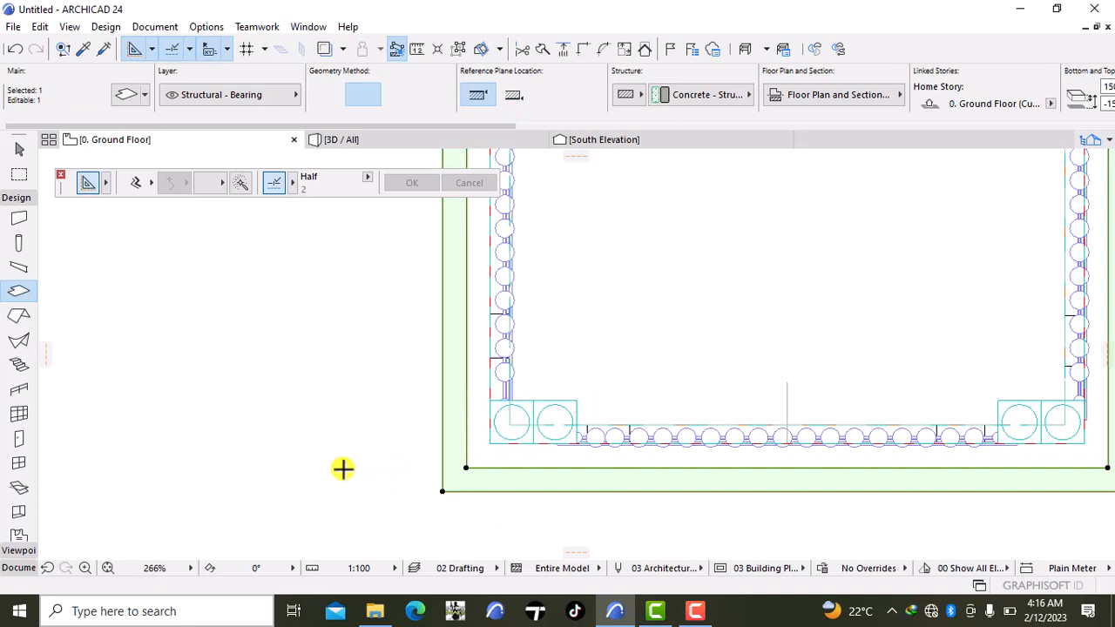
key(ctrl+t)
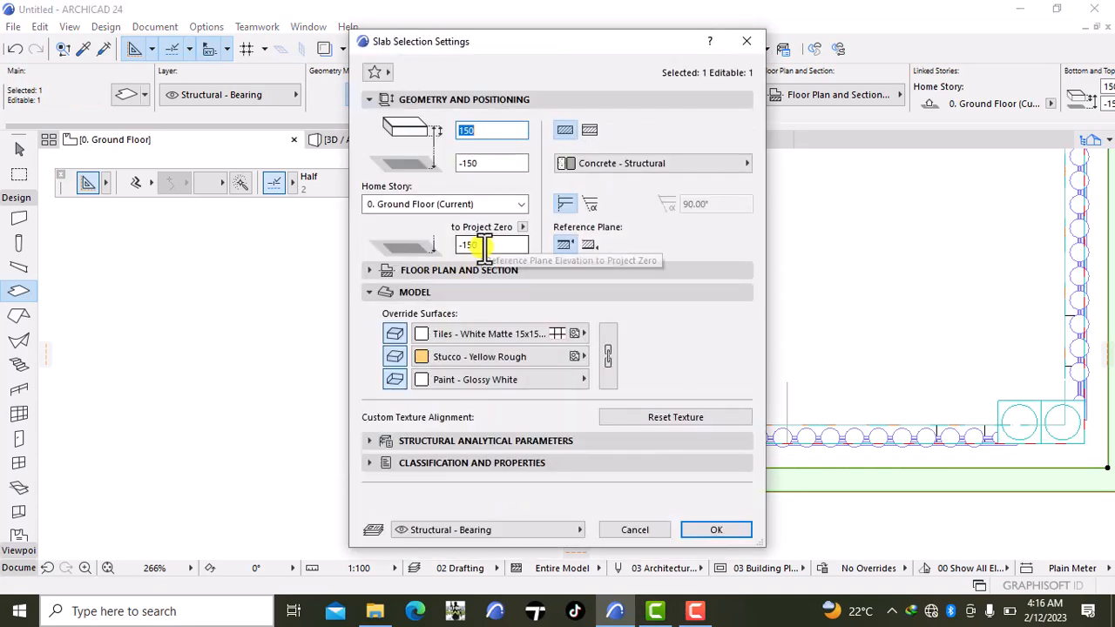
click(484, 246)
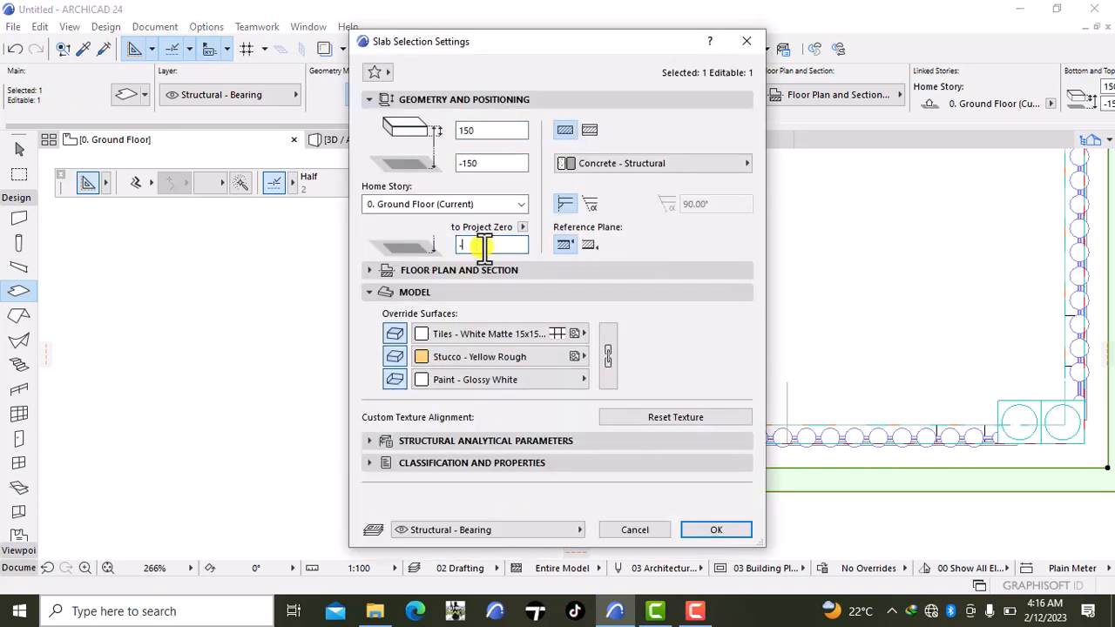
text(-300)
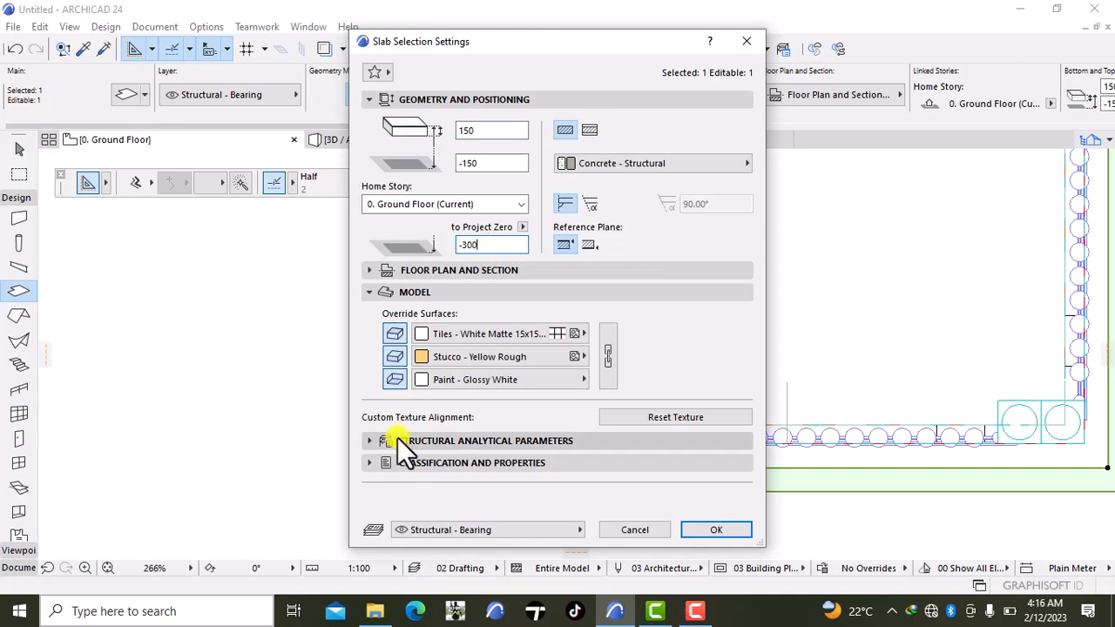
click(712, 529)
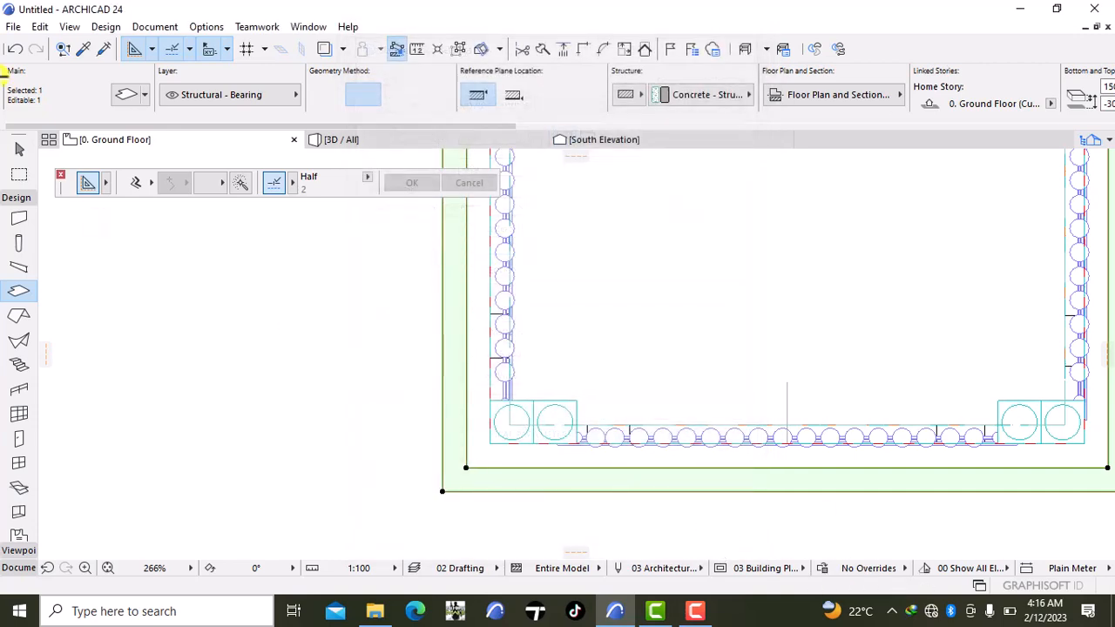
click(358, 136)
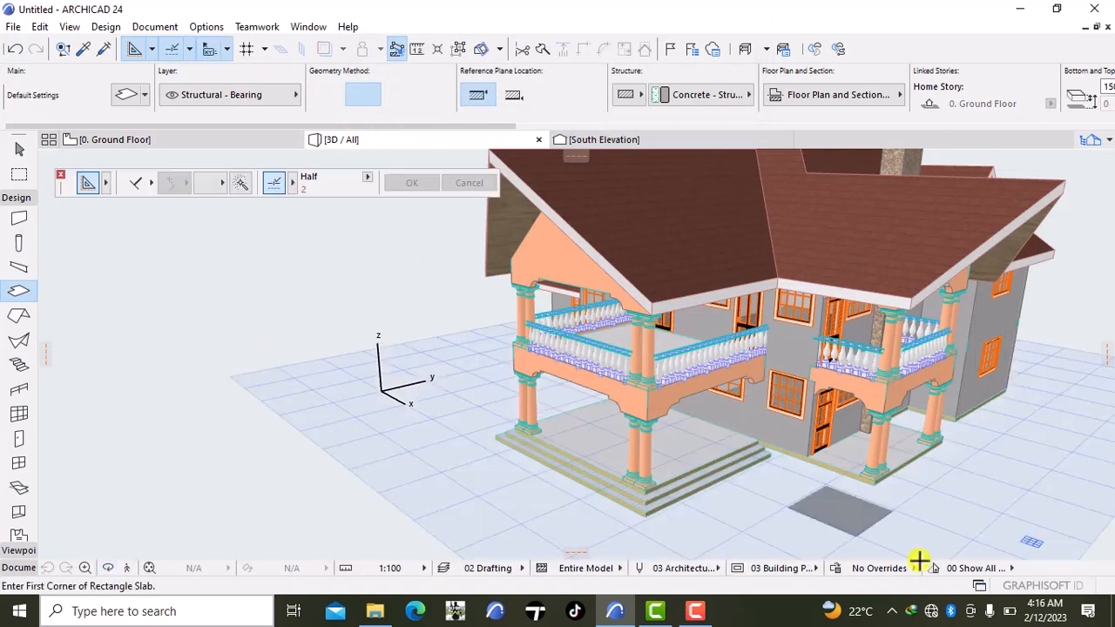
- Trace the east veranda's outer edge on the ground floor plan with a connected line along its south, east and north sides
click(212, 141)
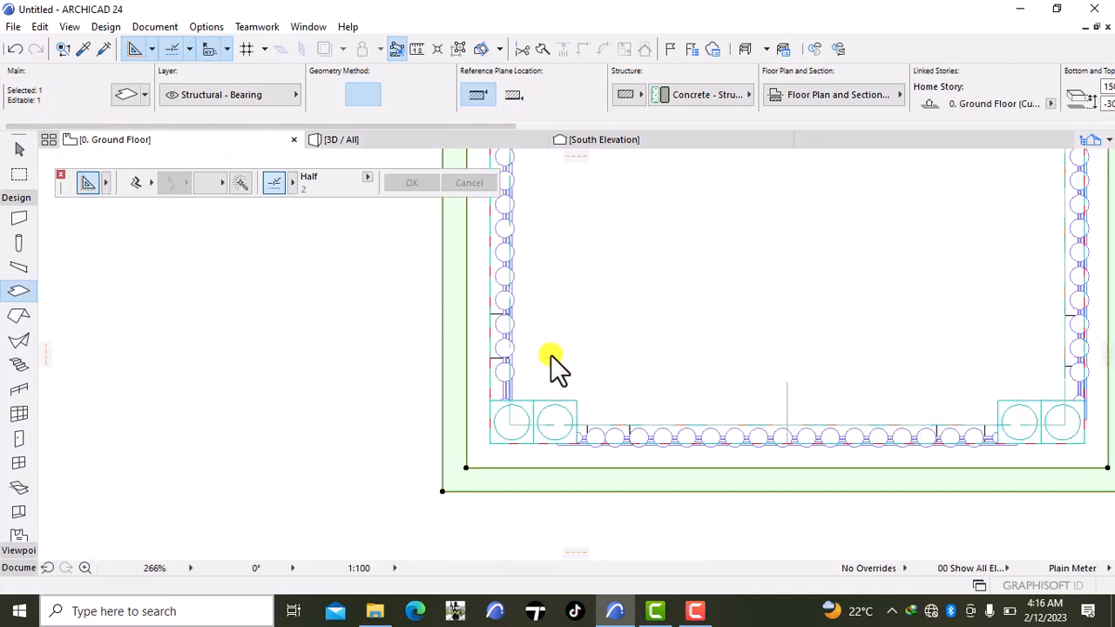
scroll(551, 354, down, 1)
scroll(552, 355, down, 7)
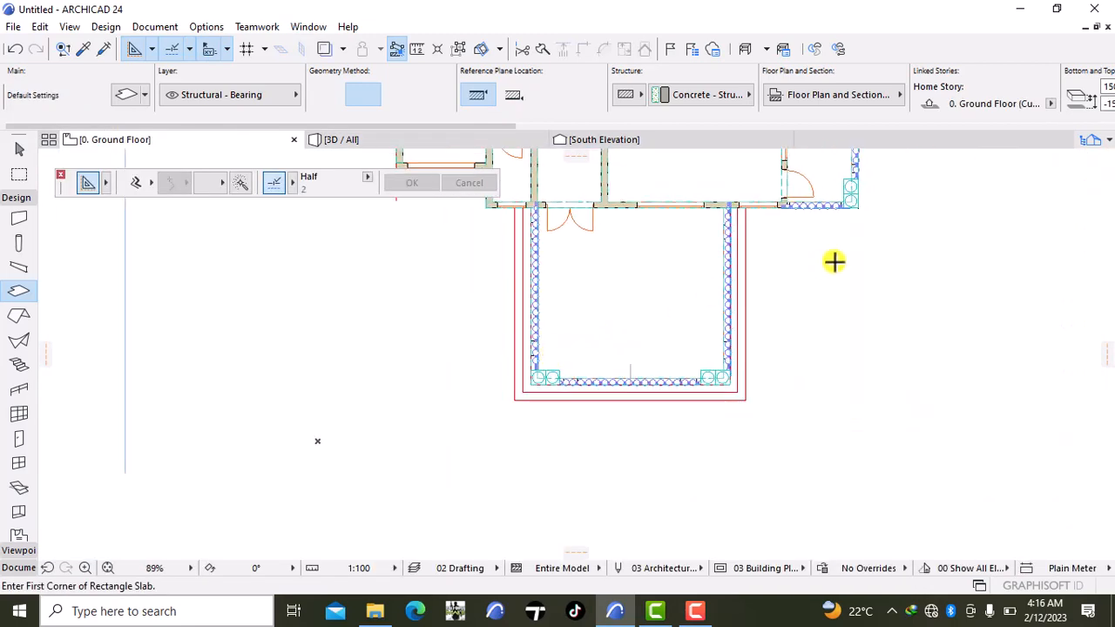
middle_drag(835, 267, 535, 499)
scroll(525, 413, up, 6)
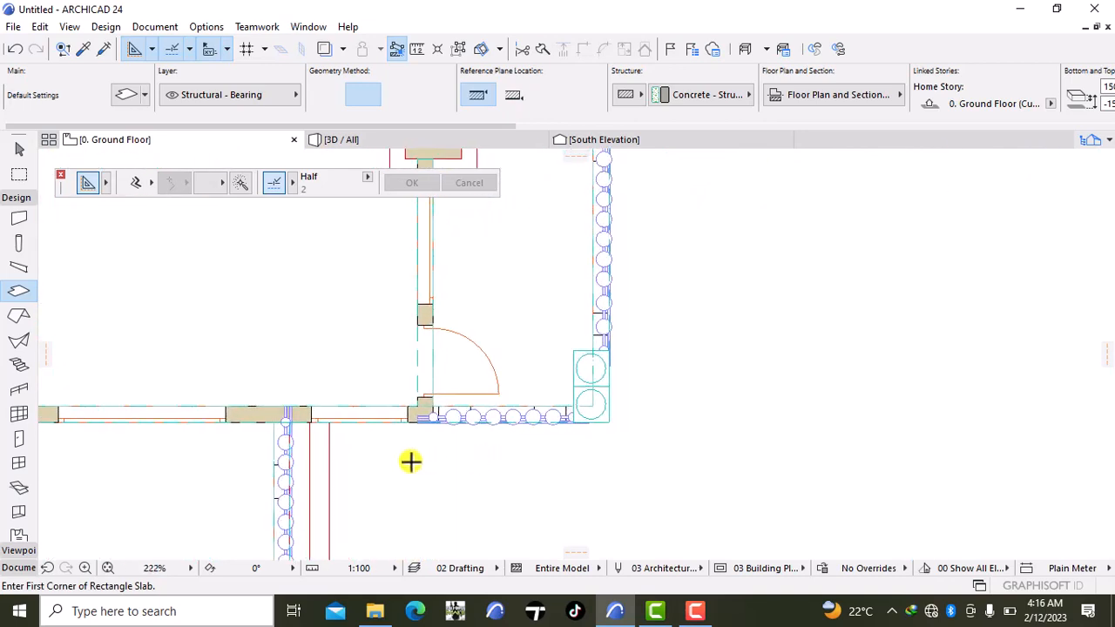
click(19, 568)
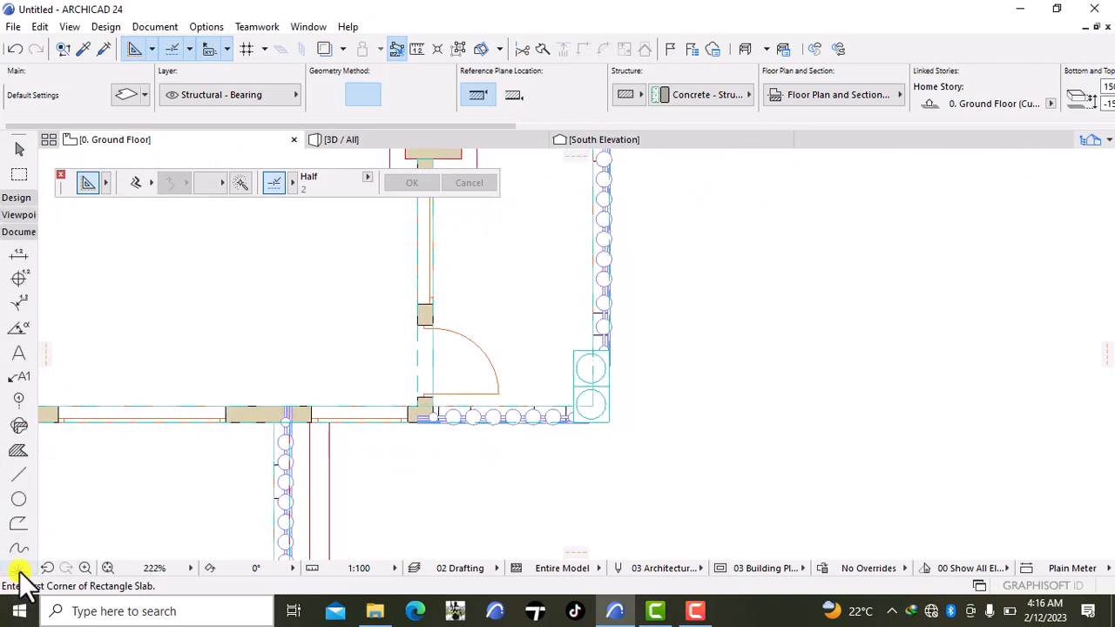
click(18, 474)
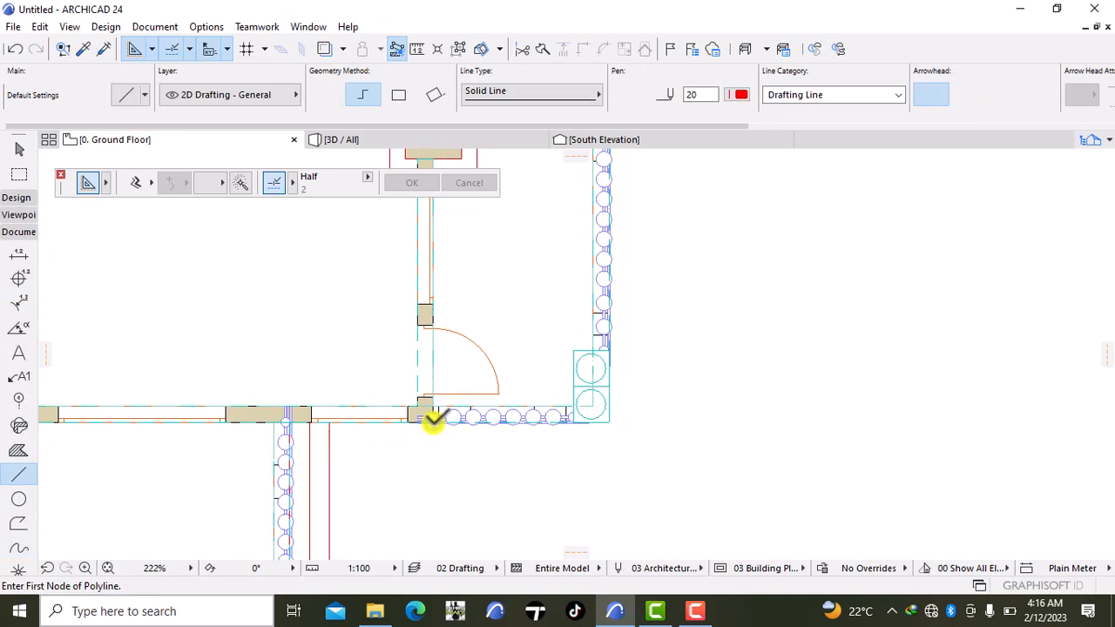
scroll(433, 419, up, 5)
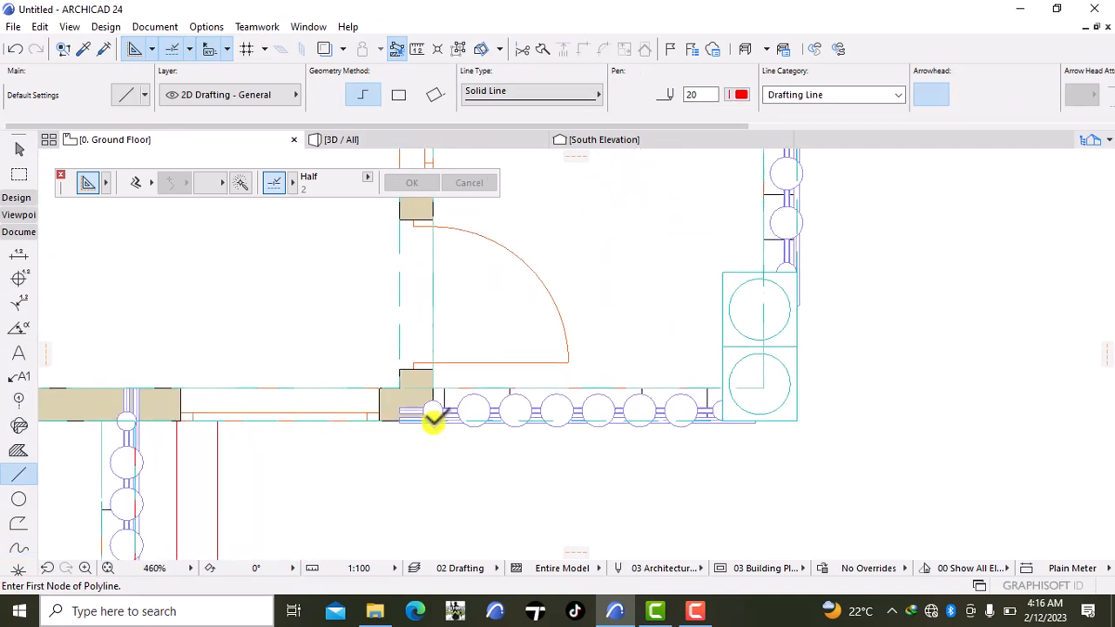
click(433, 419)
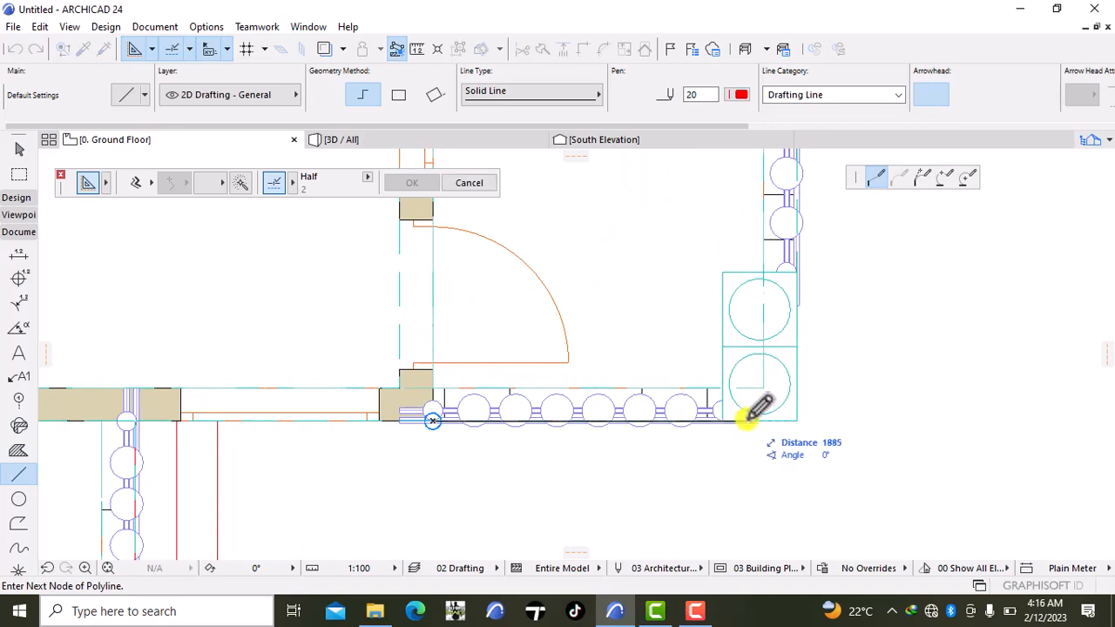
scroll(795, 378, down, 4)
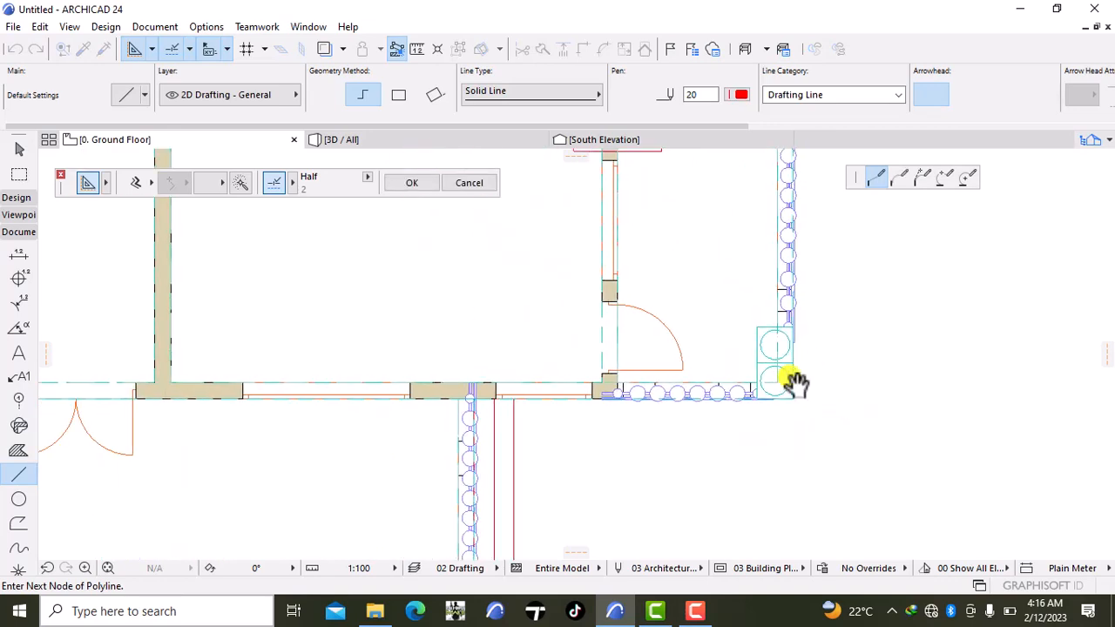
middle_drag(795, 380, 775, 556)
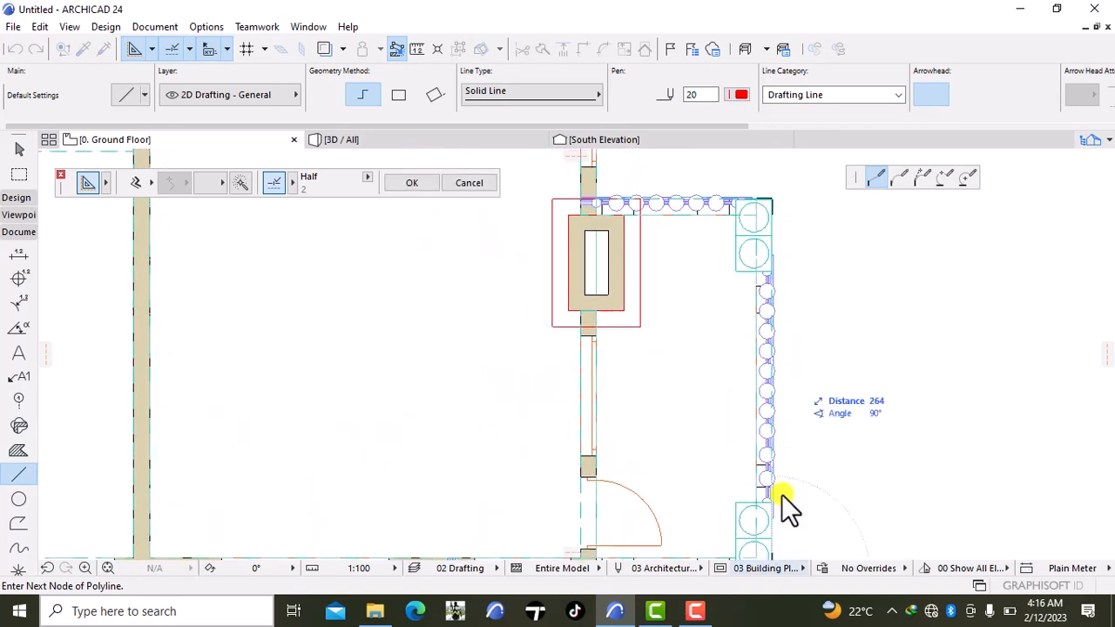
click(771, 199)
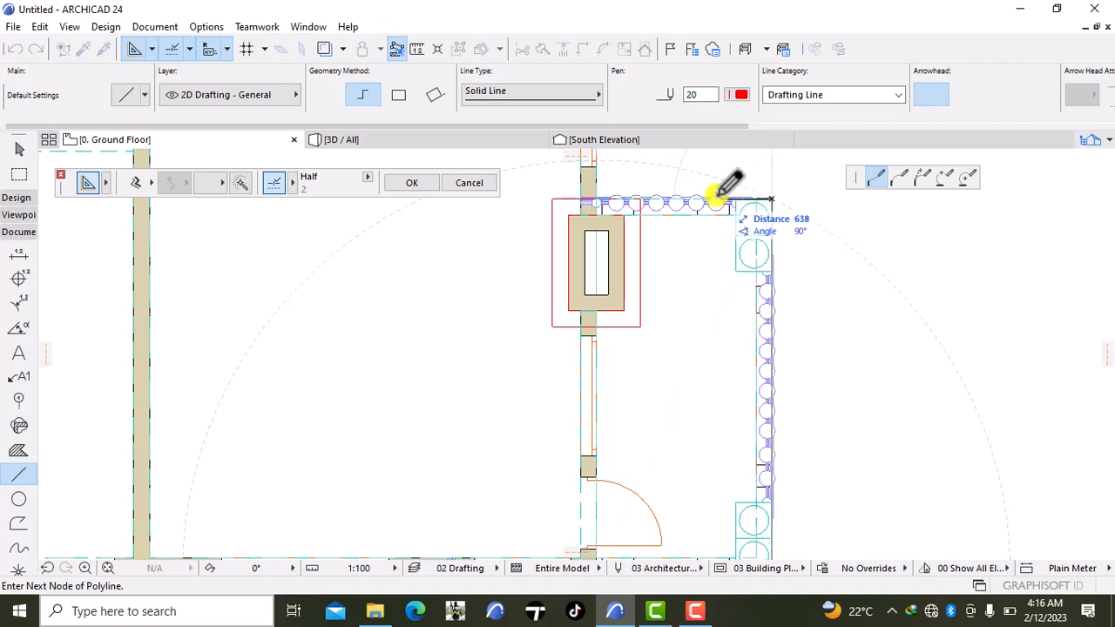
click(593, 193)
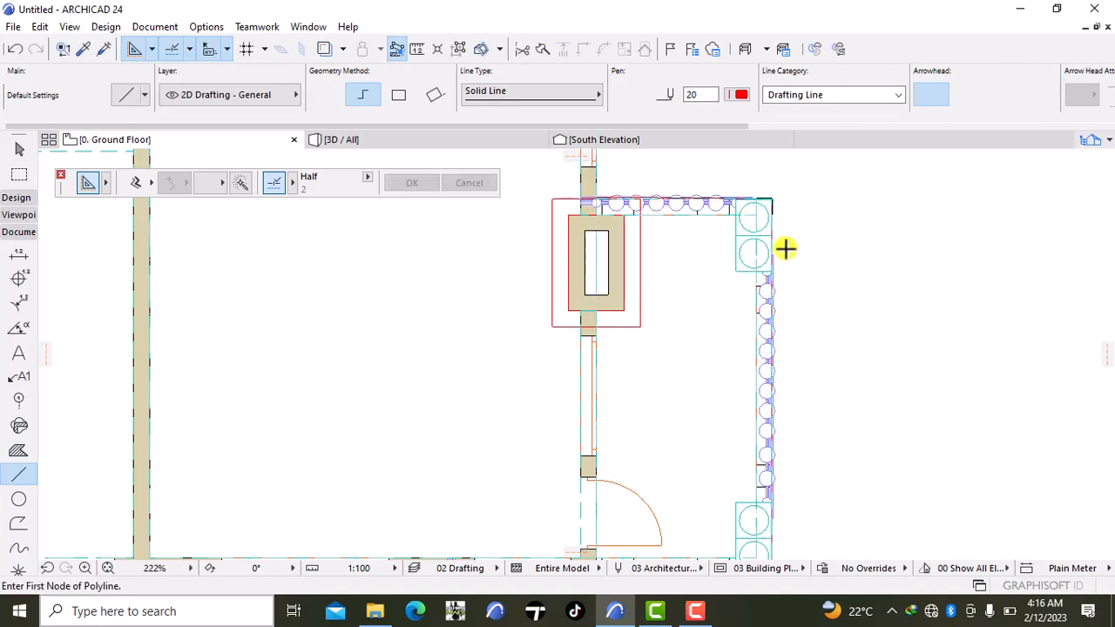
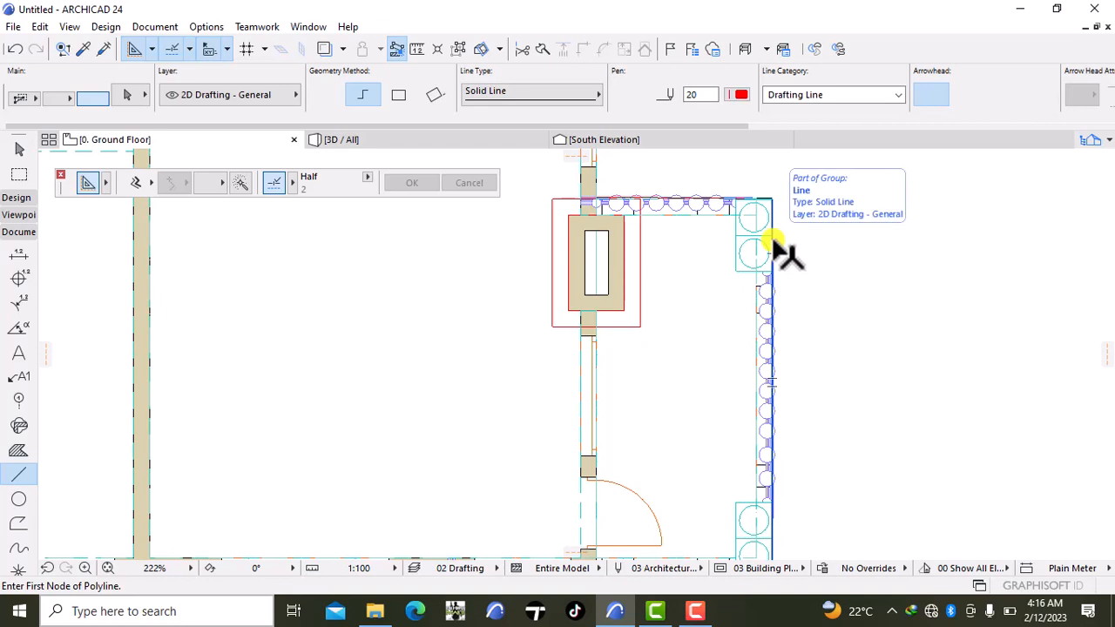
- Try an outward offset copy of the east veranda outline from its northeast corner with the Magic Wand, and undo it
shift+click(773, 245)
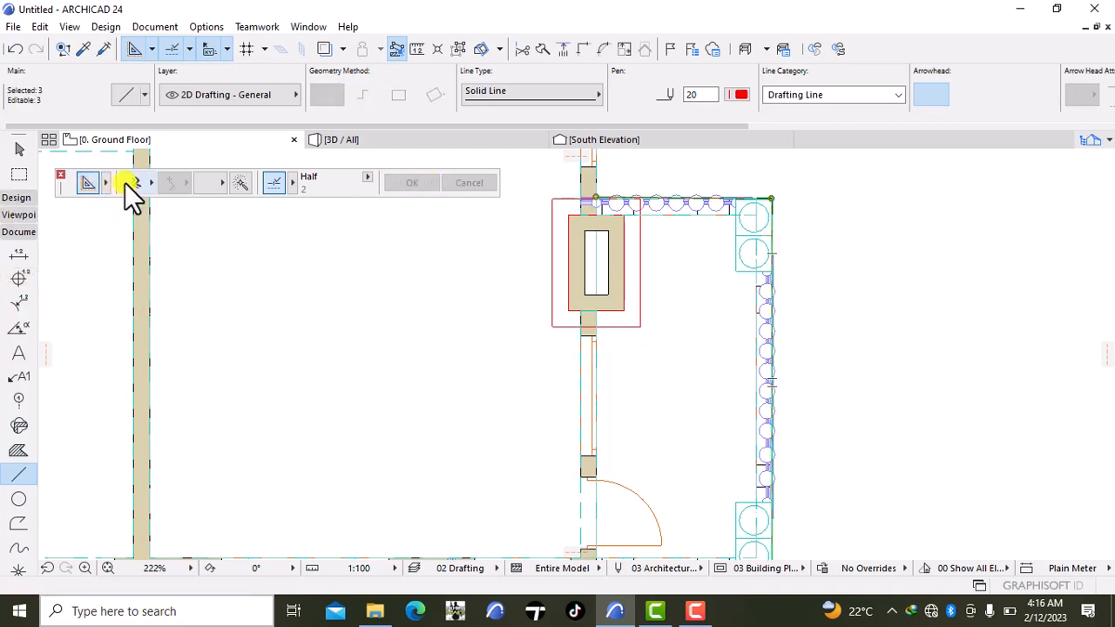
click(242, 182)
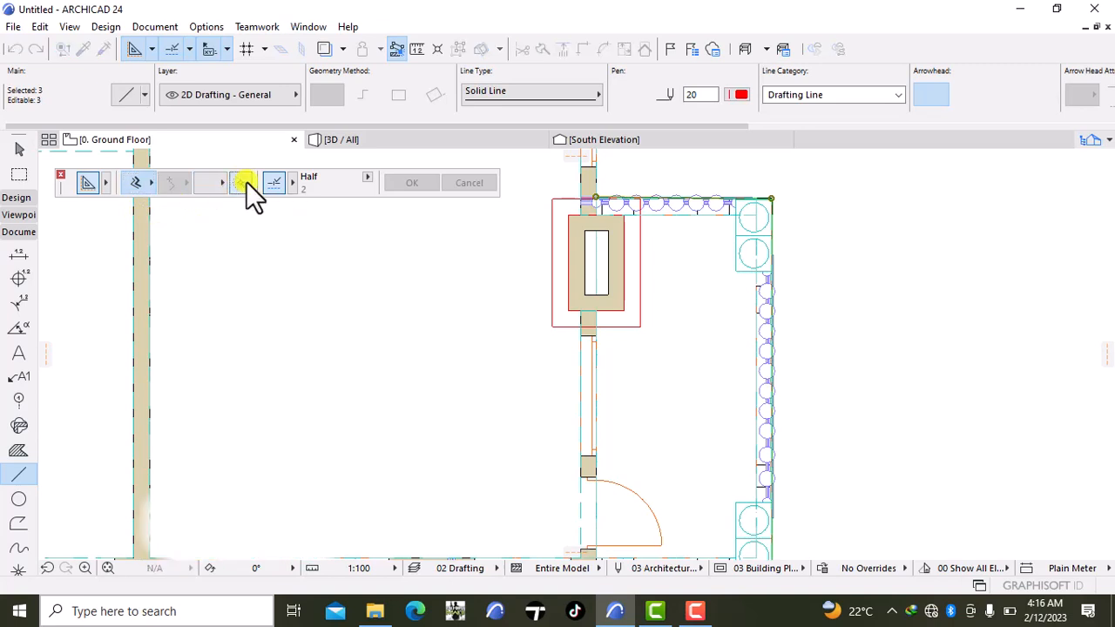
click(771, 200)
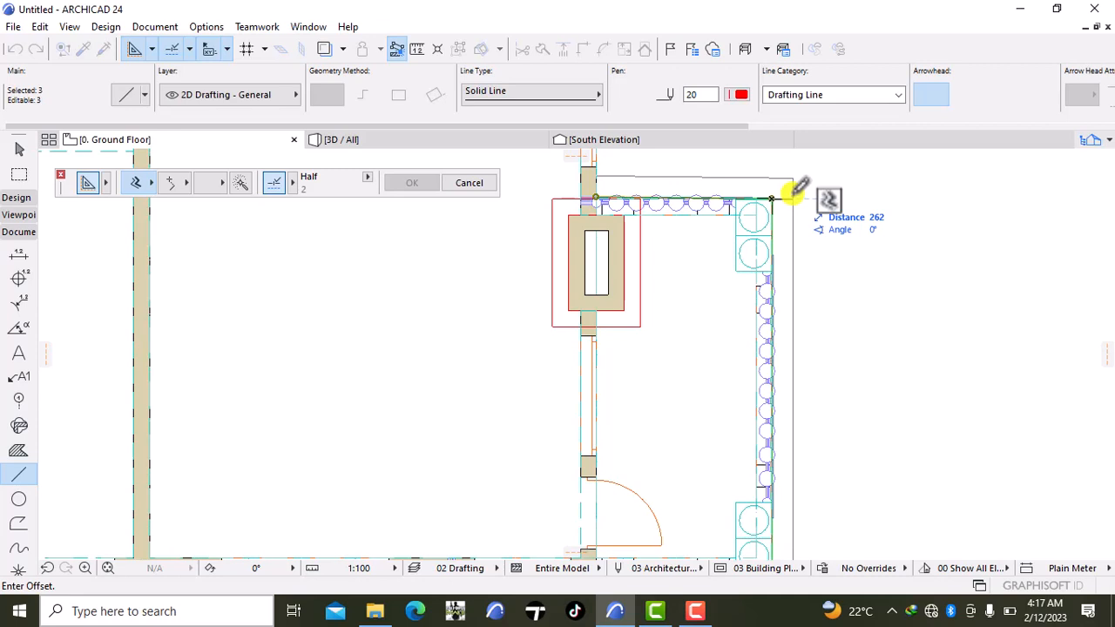
text(1)
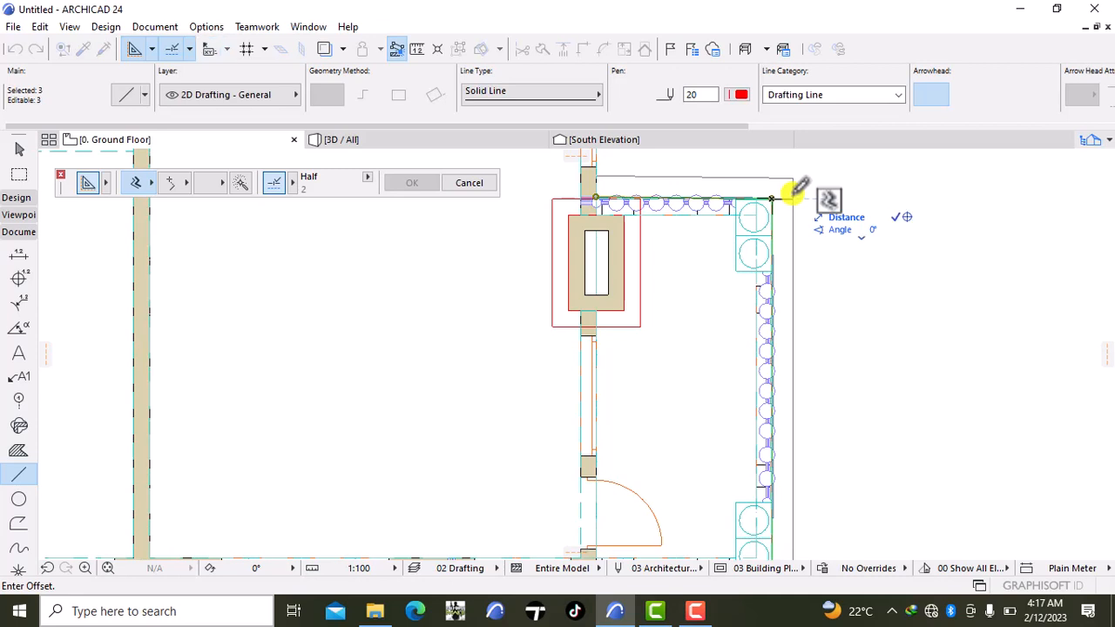
key(Return)
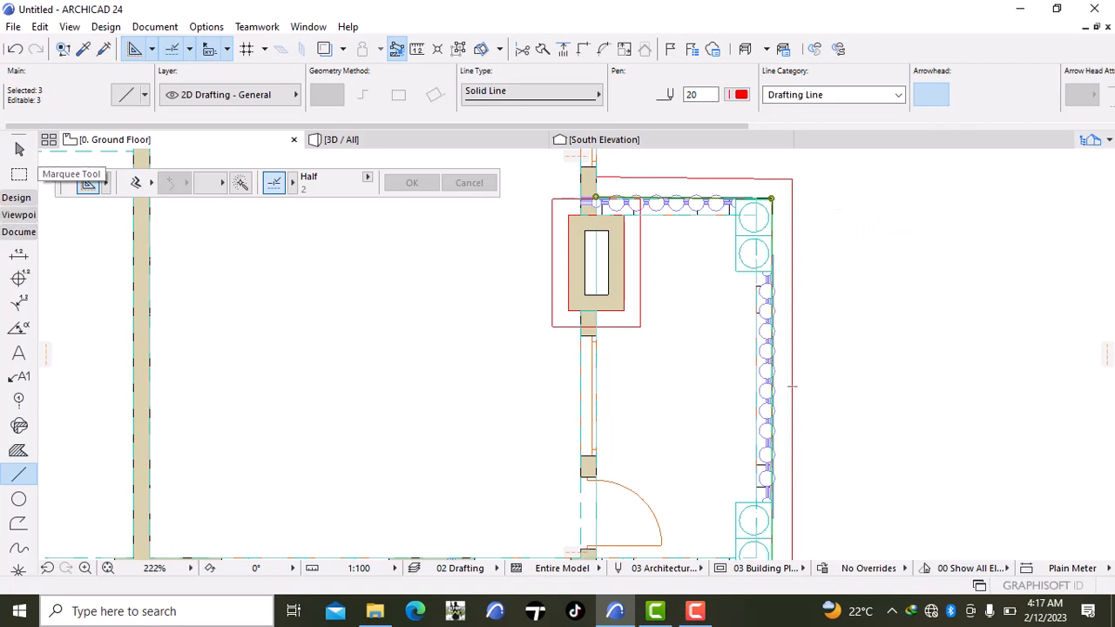
click(15, 48)
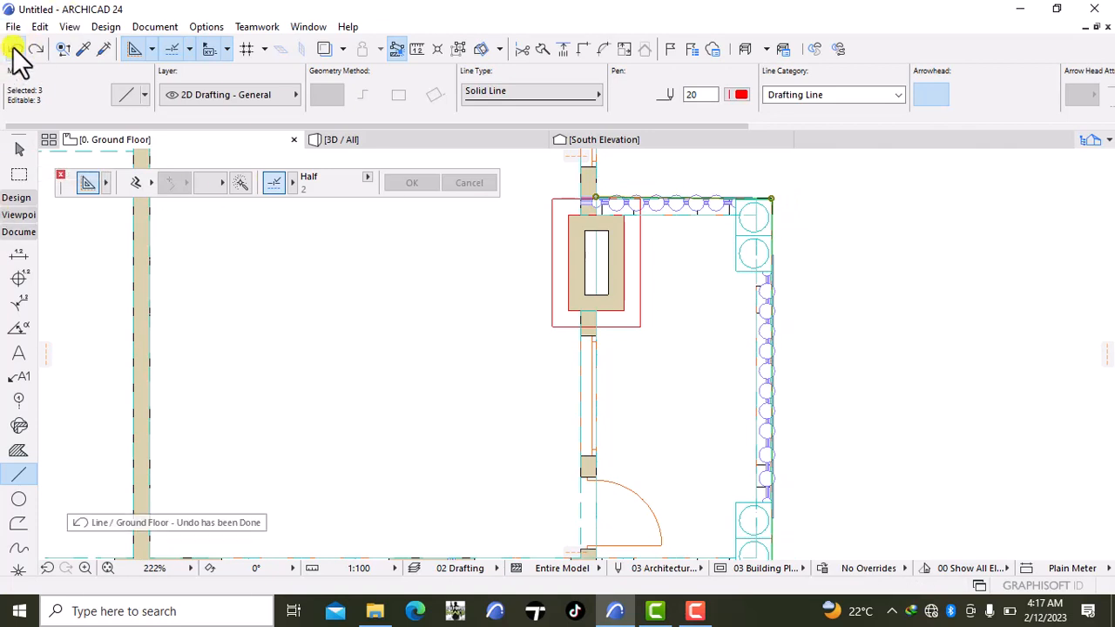
key(Escape)
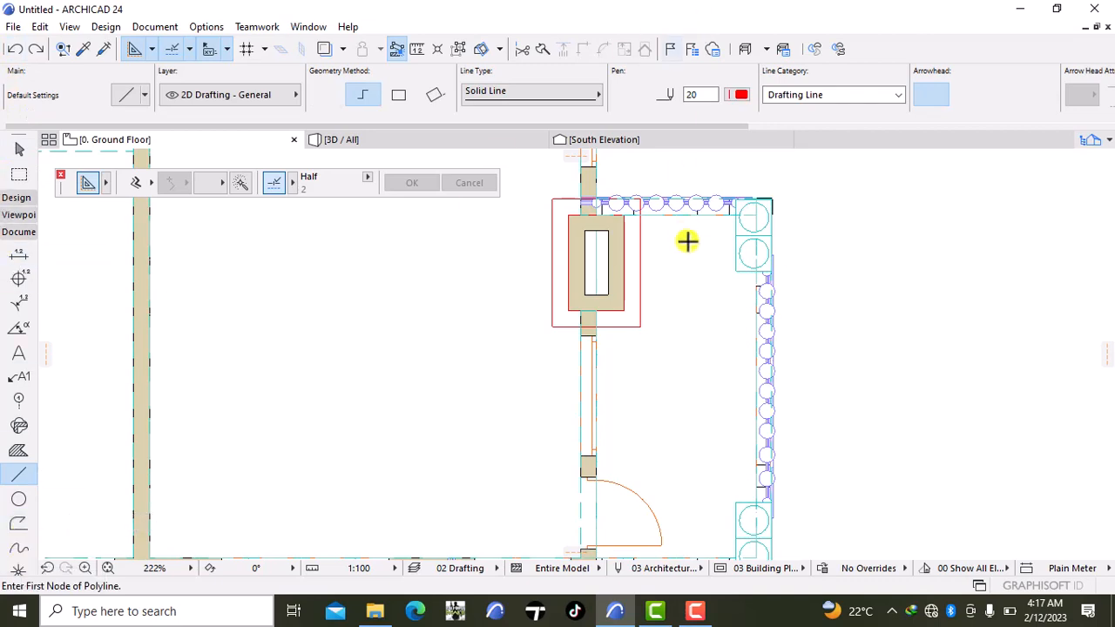
- Trace the east veranda's north edge with a line from its northeast corner back to the house wall
scroll(692, 238, up, 3)
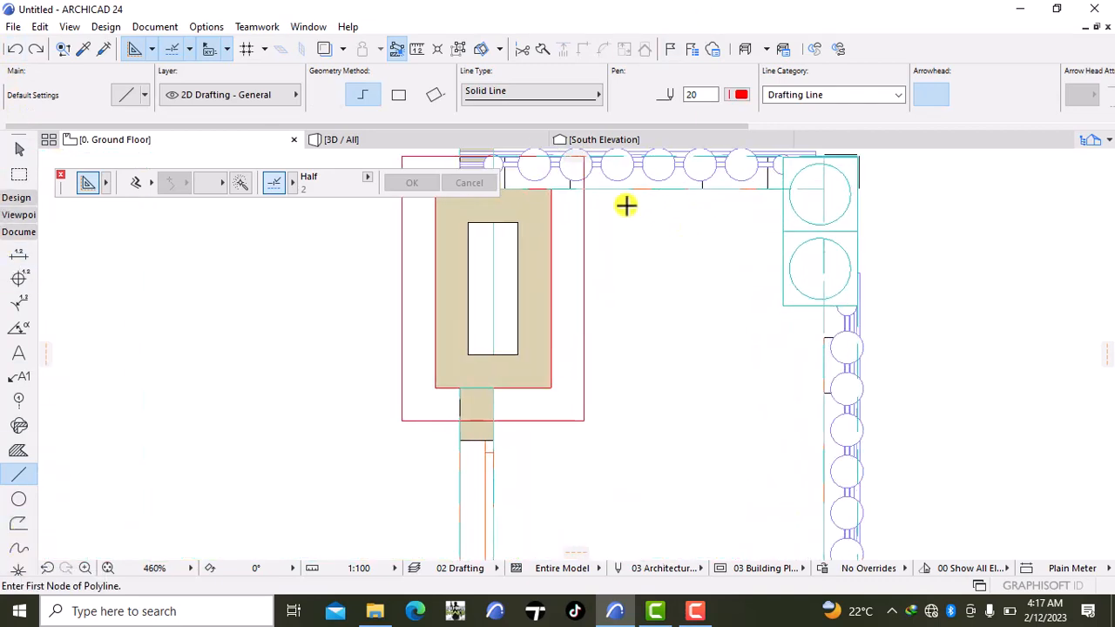
middle_drag(627, 206, 665, 392)
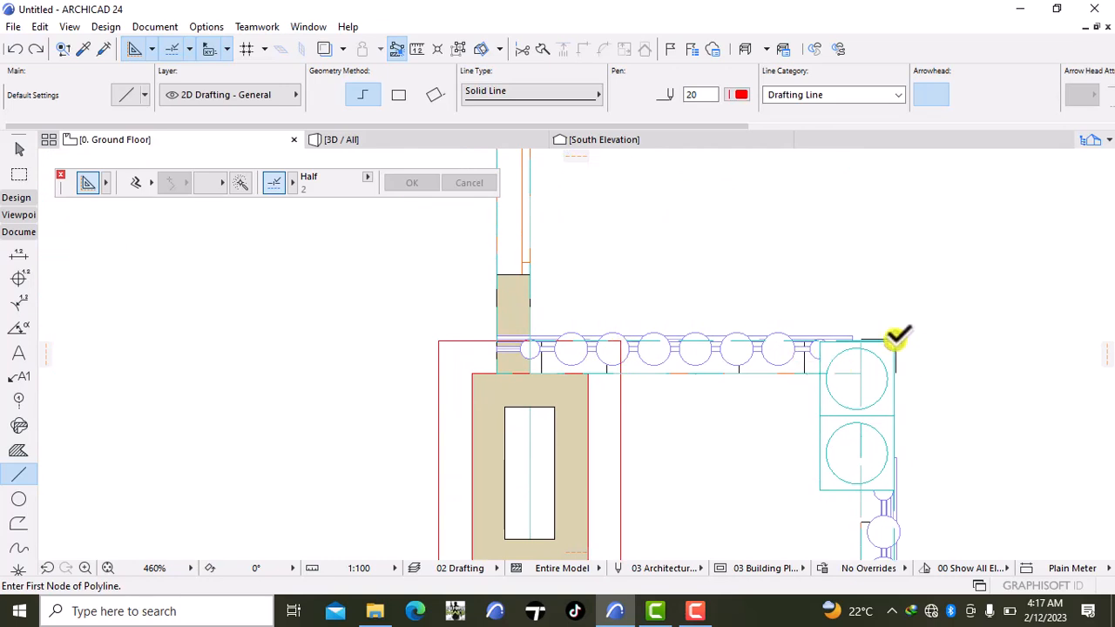
click(894, 340)
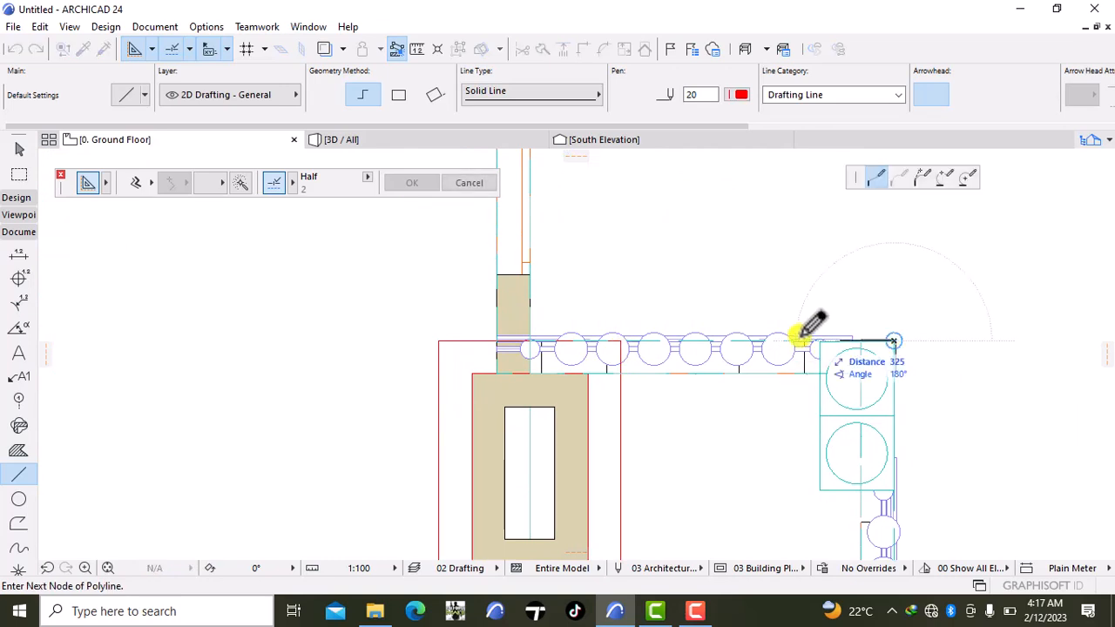
click(528, 340)
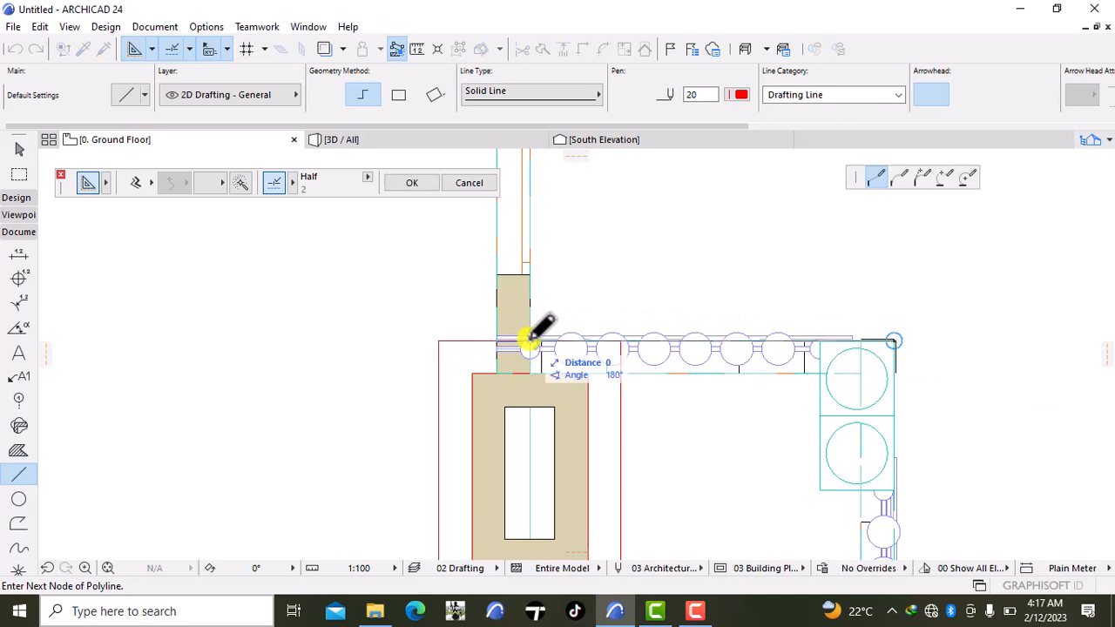
click(527, 340)
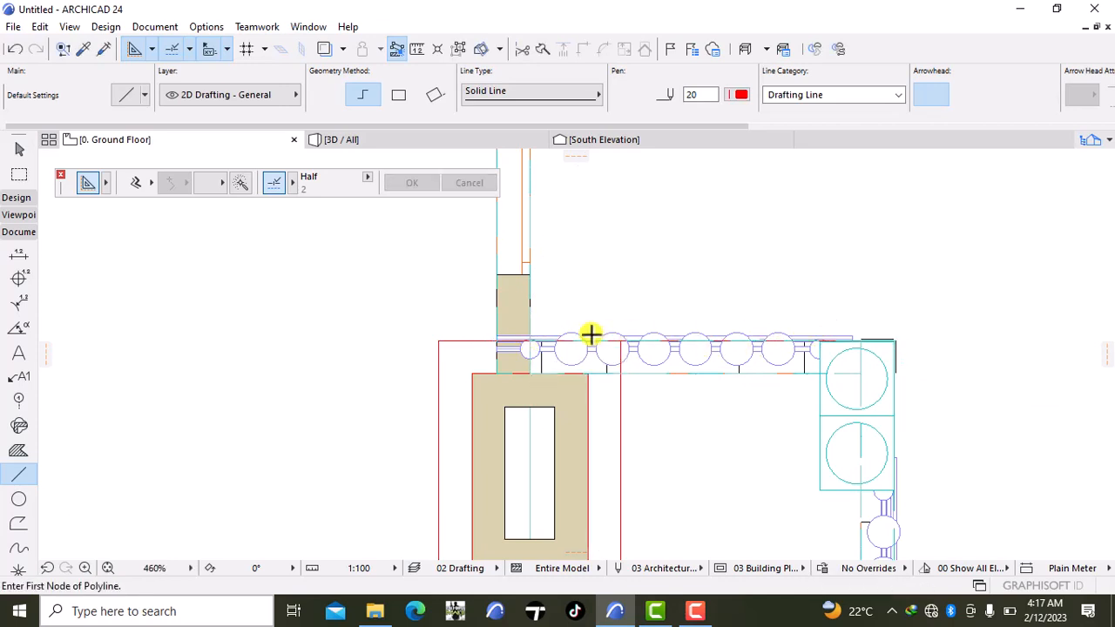
shift+click(568, 341)
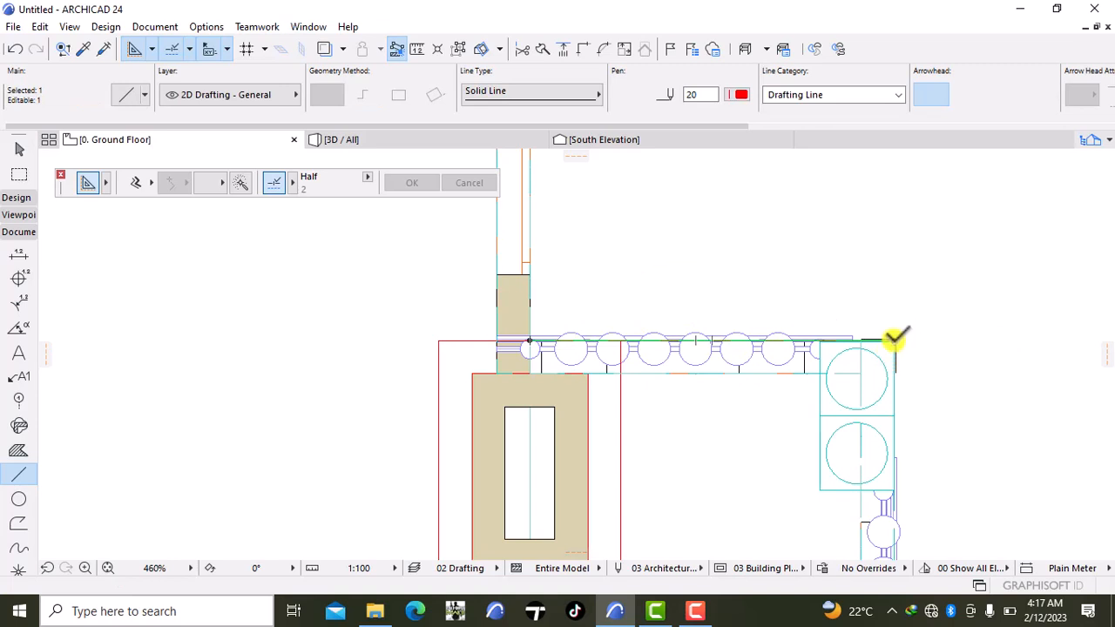
click(894, 340)
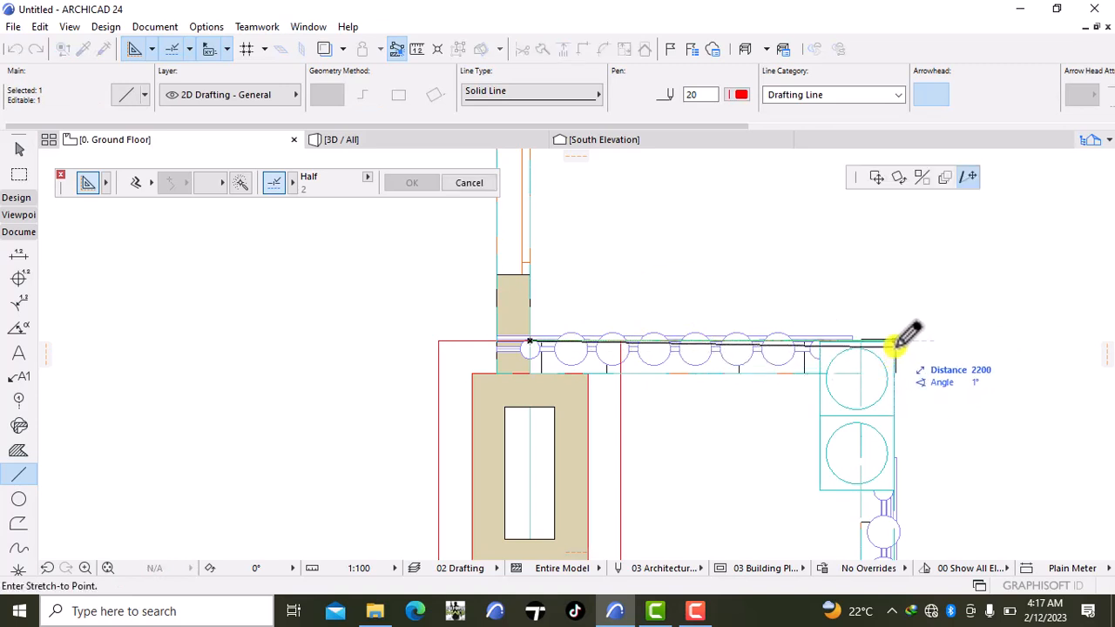
click(900, 340)
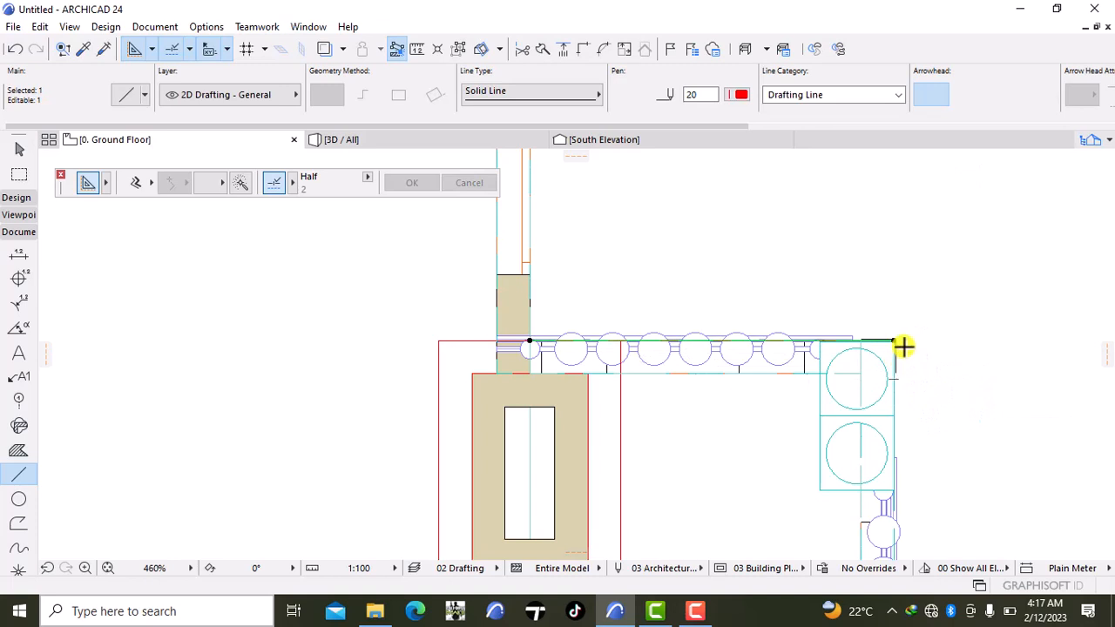
key(Escape)
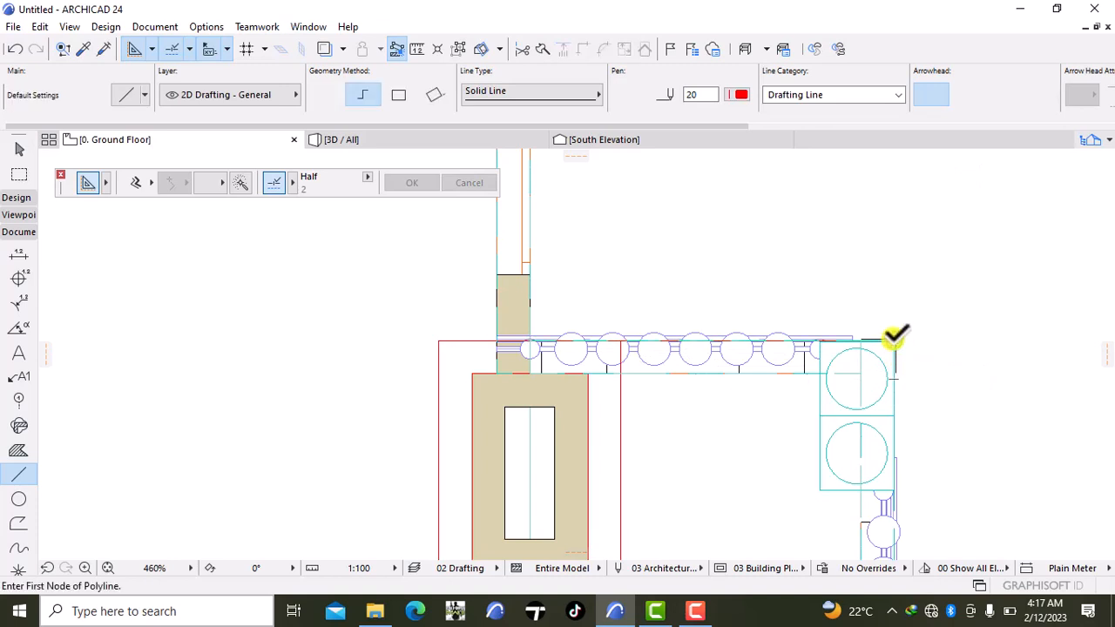
- Trace the east veranda's east and south edges with a connected line from the northeast corner around to the house wall
click(894, 340)
middle_drag(901, 416, 830, 104)
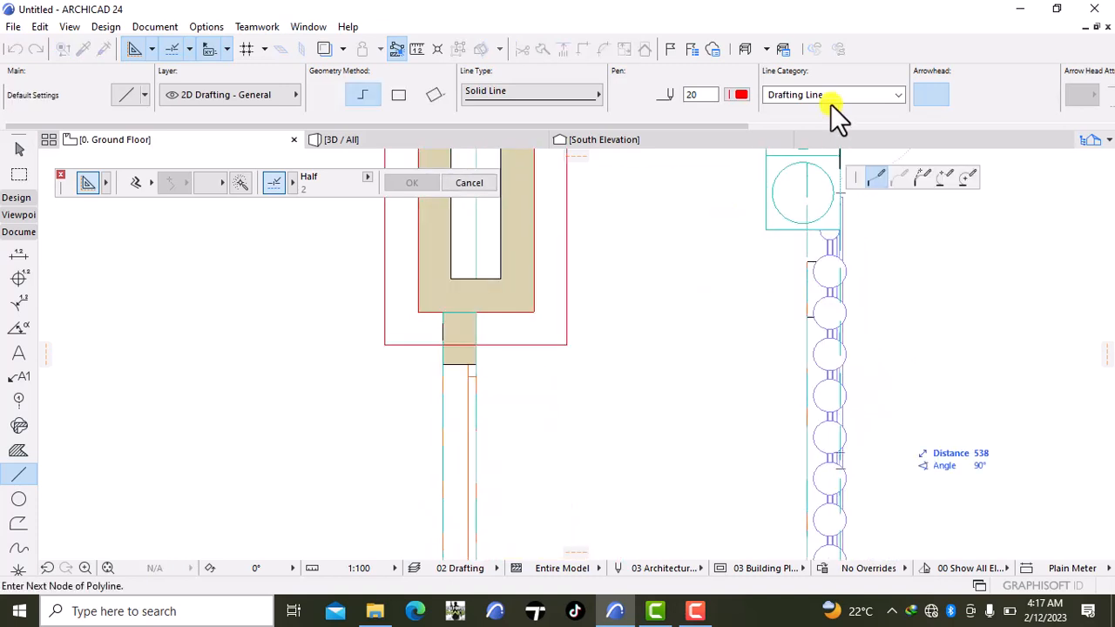
middle_drag(839, 414, 795, 128)
scroll(857, 517, down, 1)
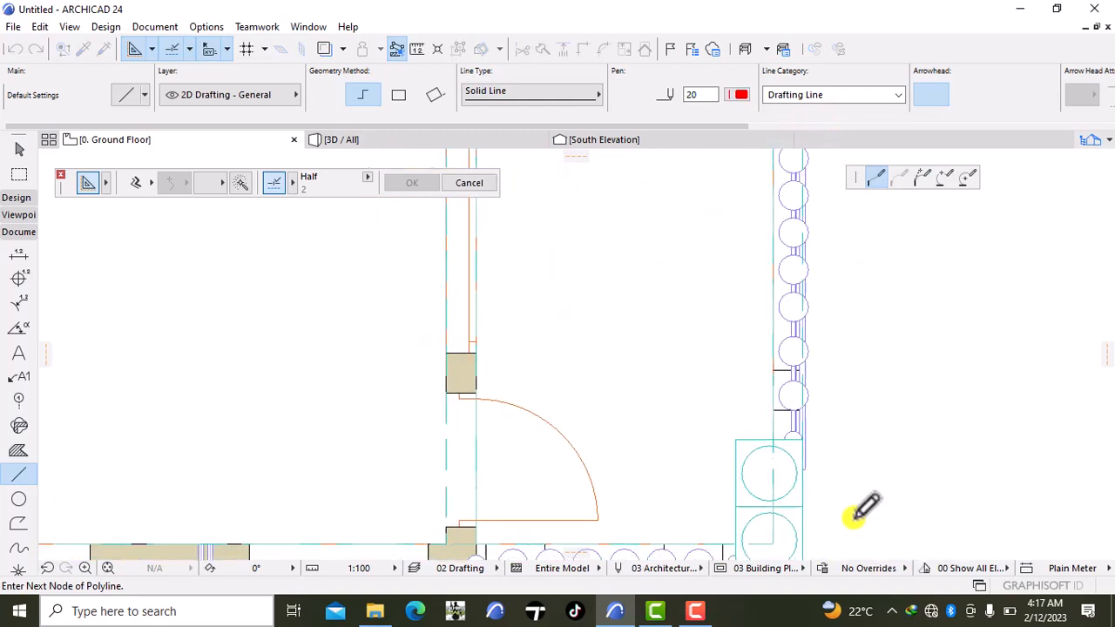
scroll(856, 515, down, 2)
middle_drag(833, 486, 819, 276)
scroll(779, 334, up, 2)
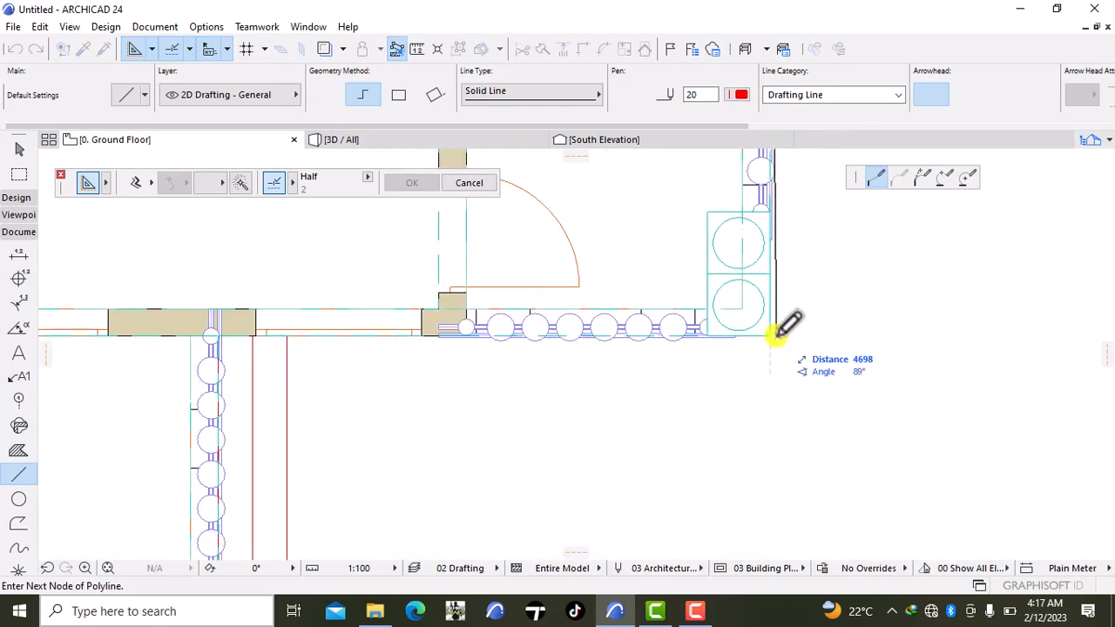
click(772, 336)
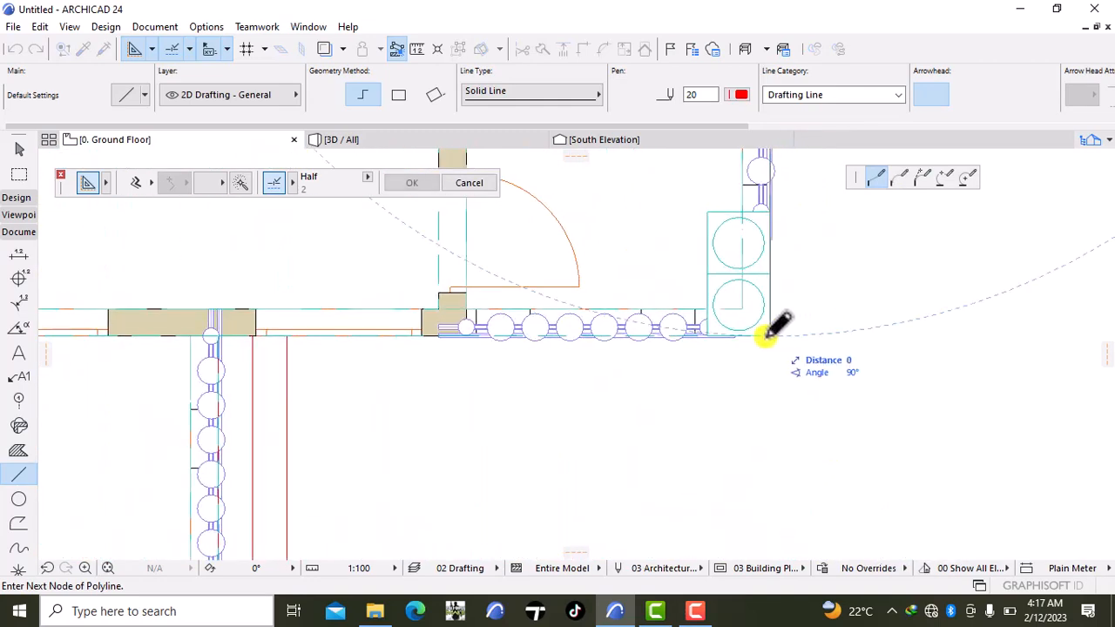
click(468, 337)
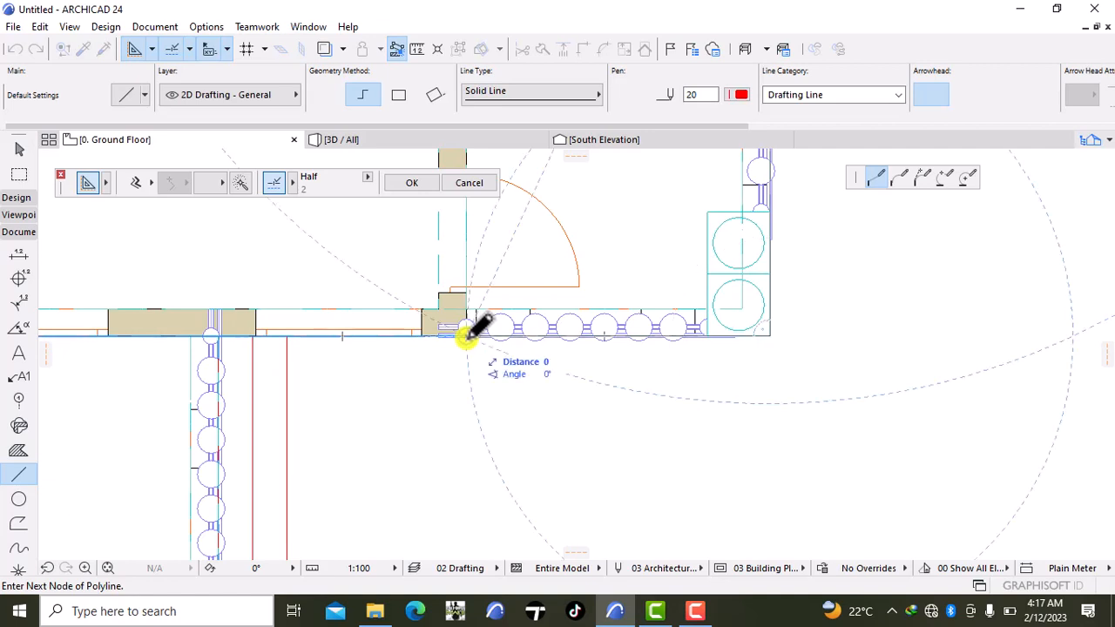
click(468, 338)
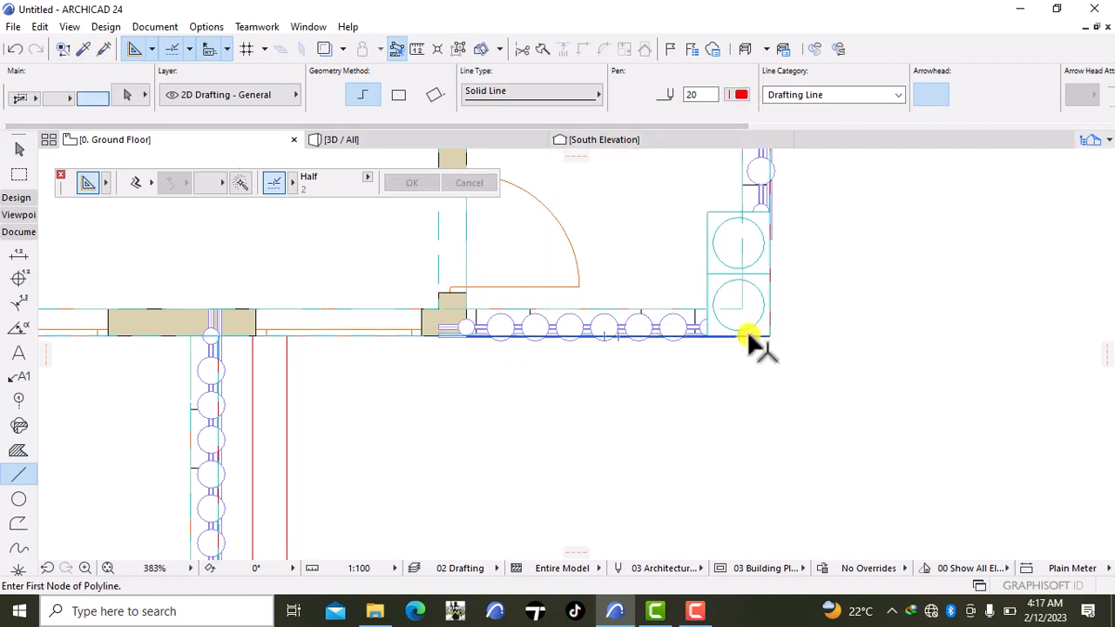
- Select the three traced east veranda lines and create an outward offset copy of them at 250
shift+click(749, 335)
scroll(789, 291, down, 6)
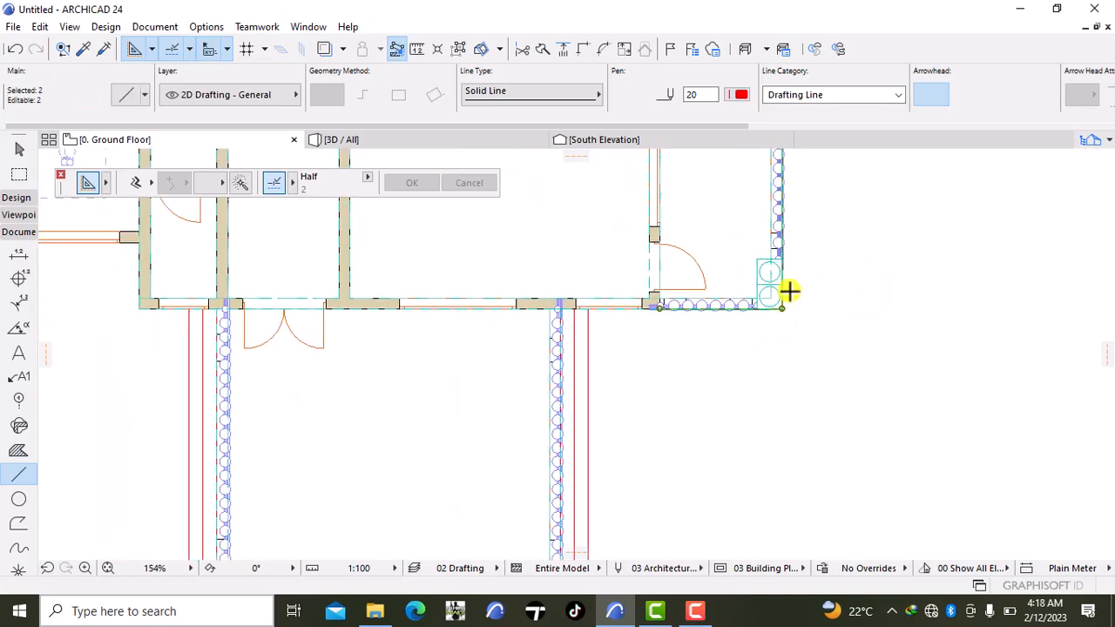
middle_drag(790, 291, 756, 484)
scroll(723, 298, up, 4)
shift+click(698, 305)
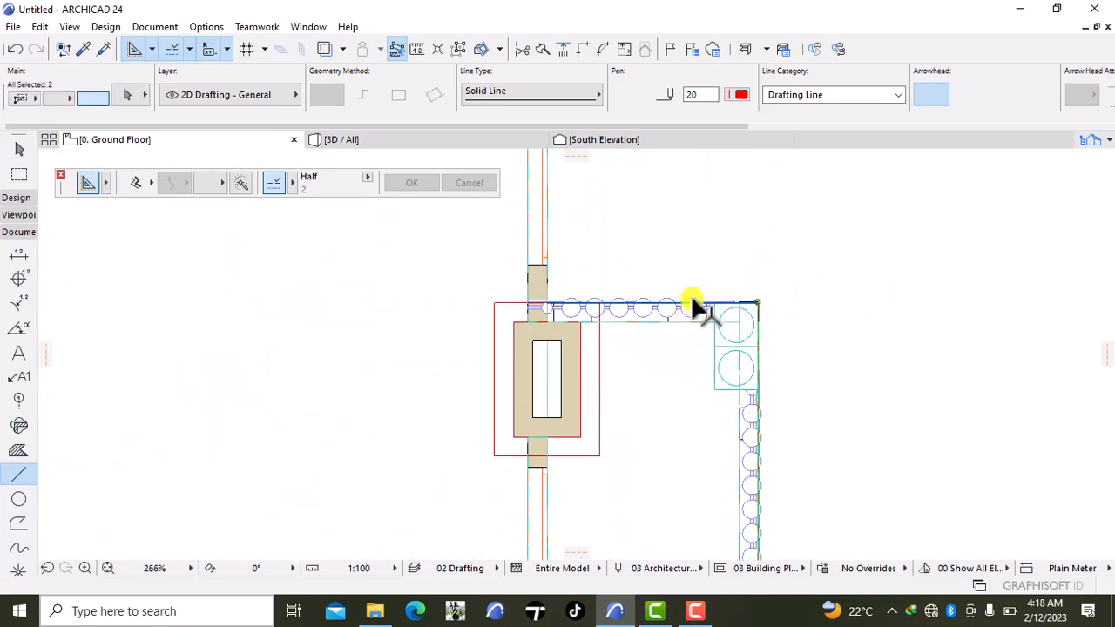
click(130, 184)
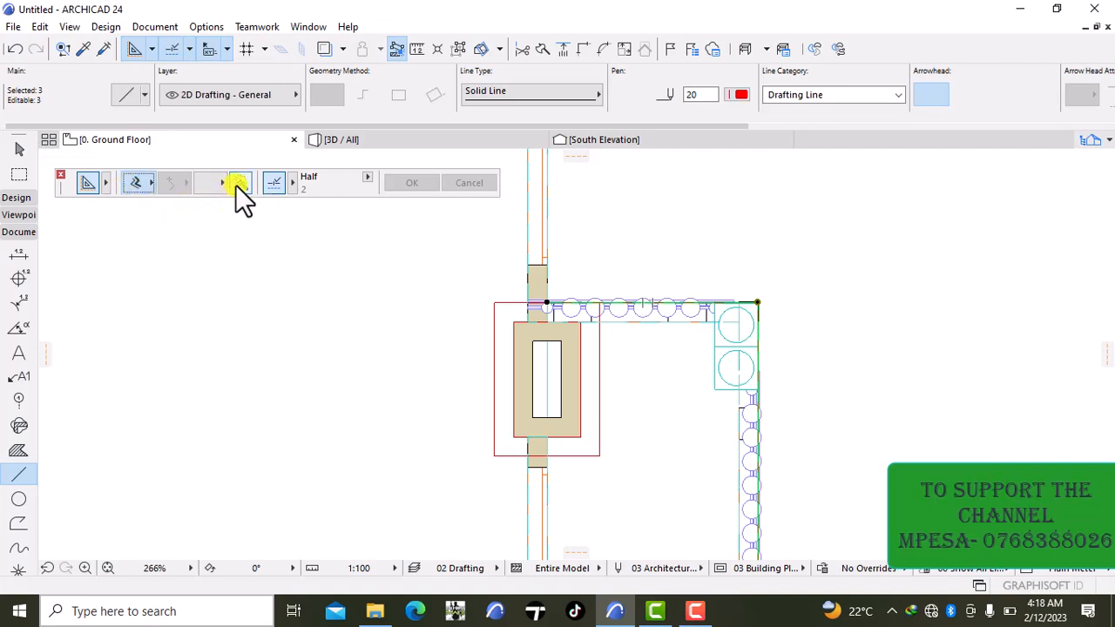
click(239, 183)
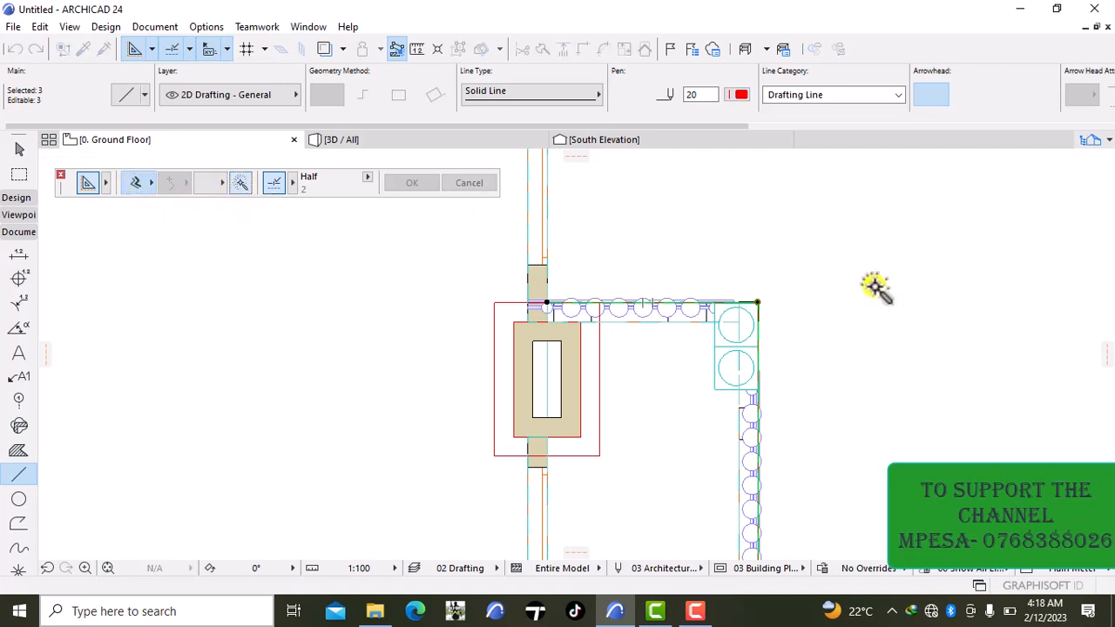
click(758, 303)
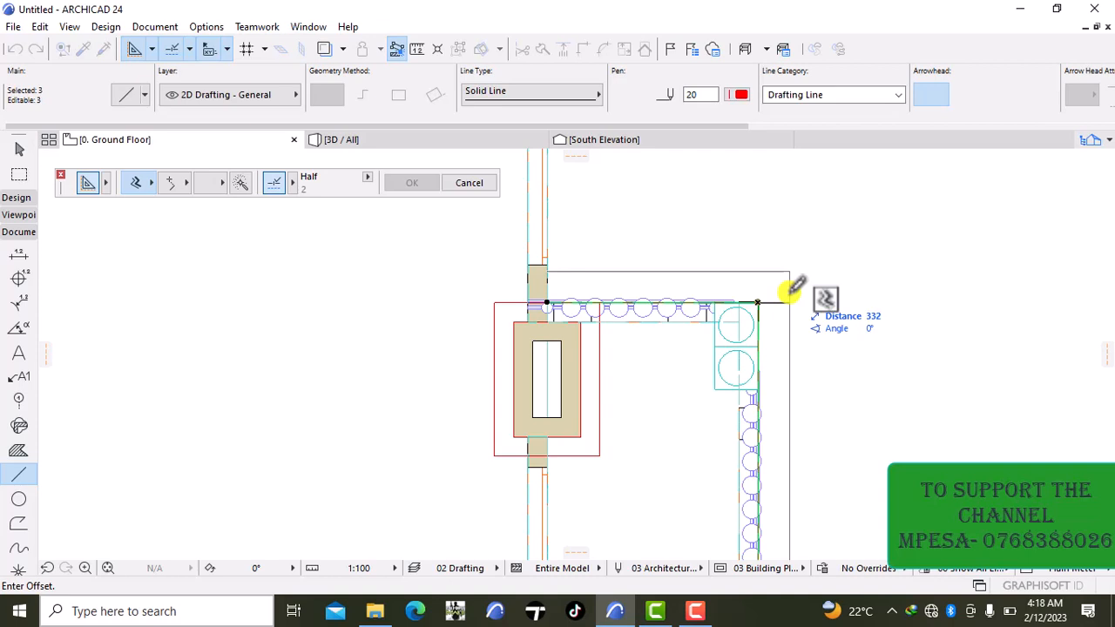
text(250)
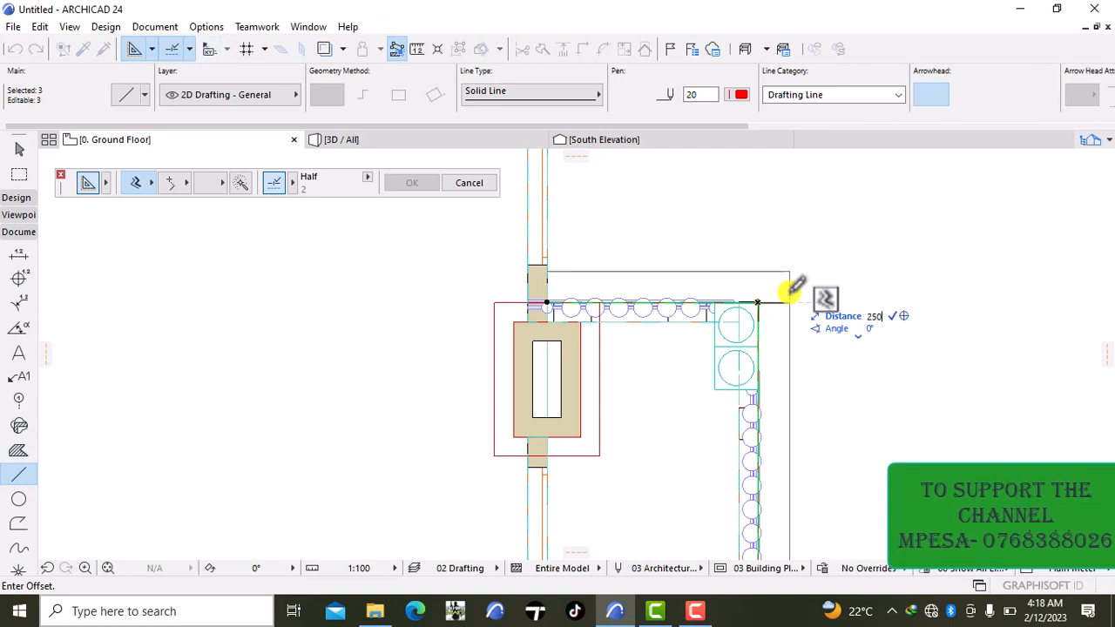
key(Return)
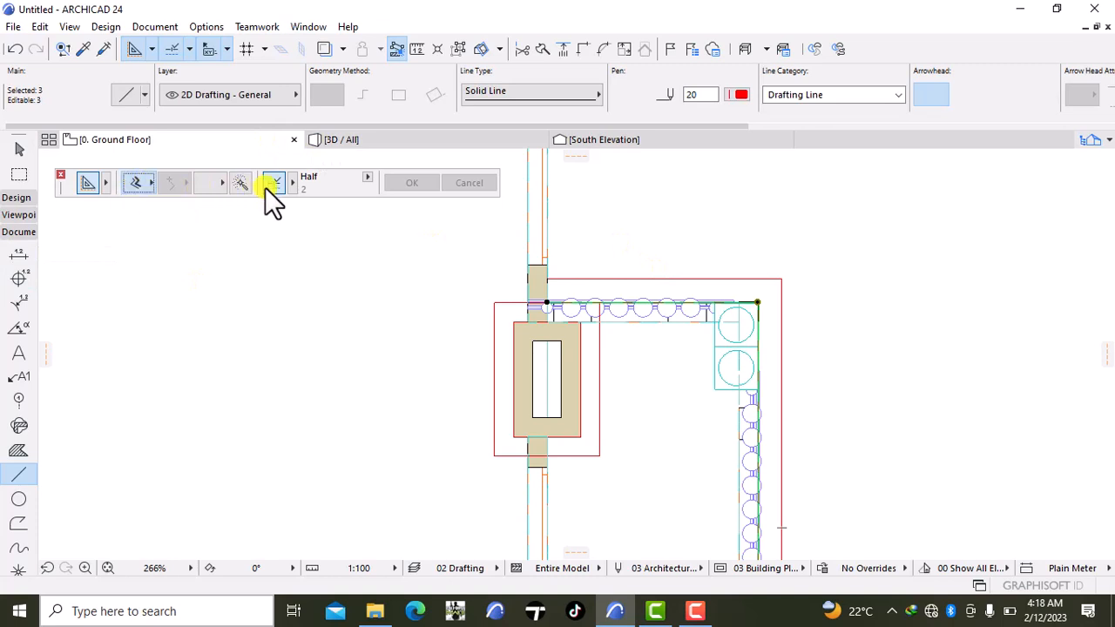
- Create a second outward offset copy of the traced east veranda outline at 500
click(242, 184)
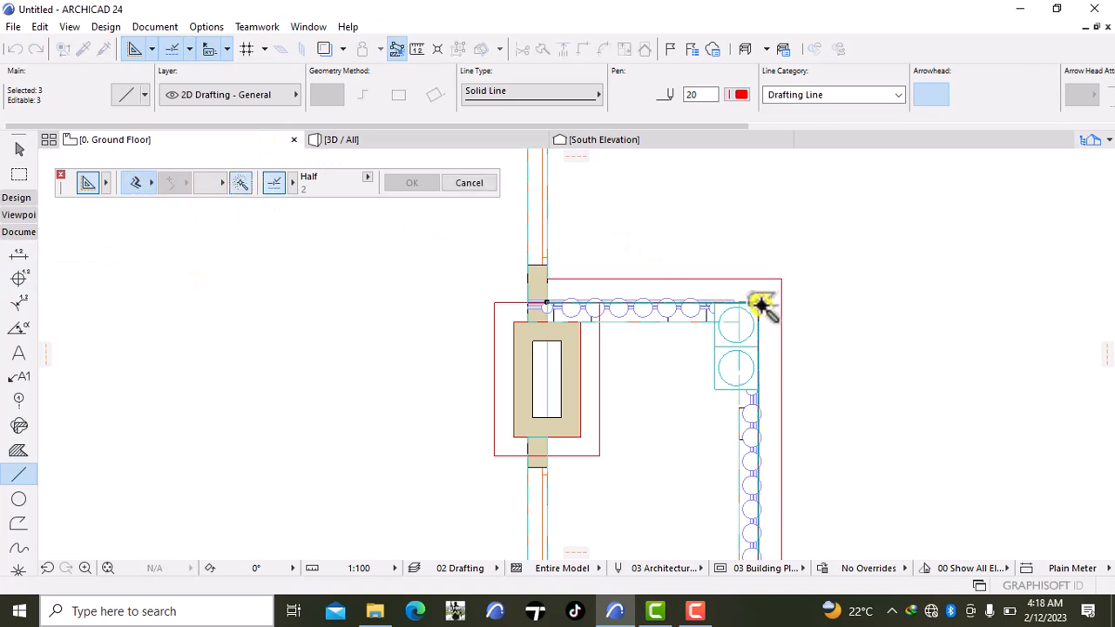
click(759, 303)
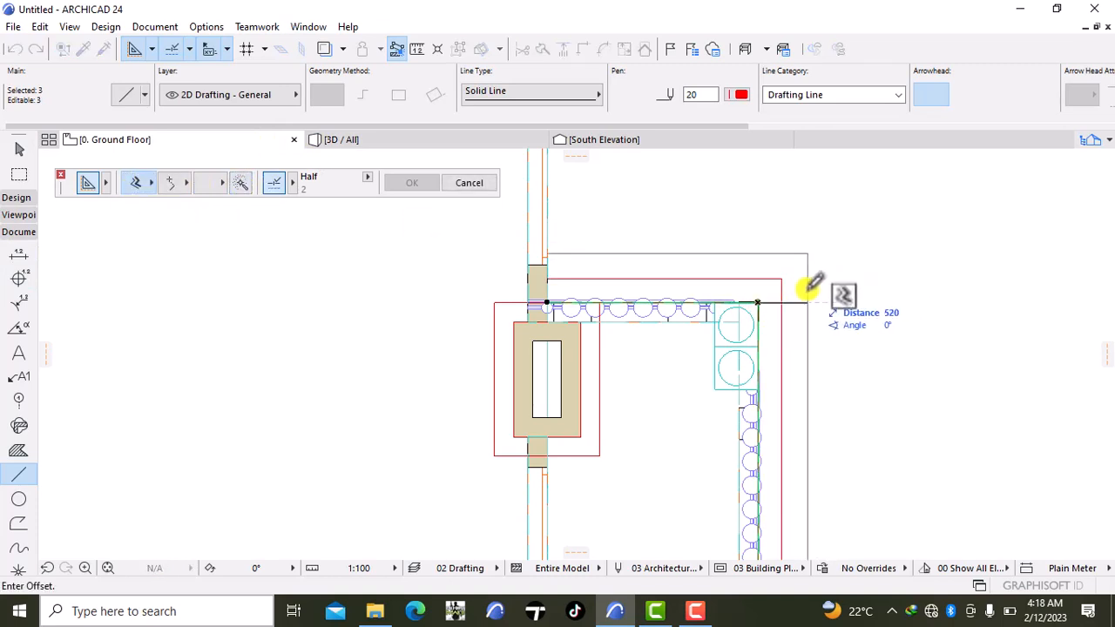
text(500)
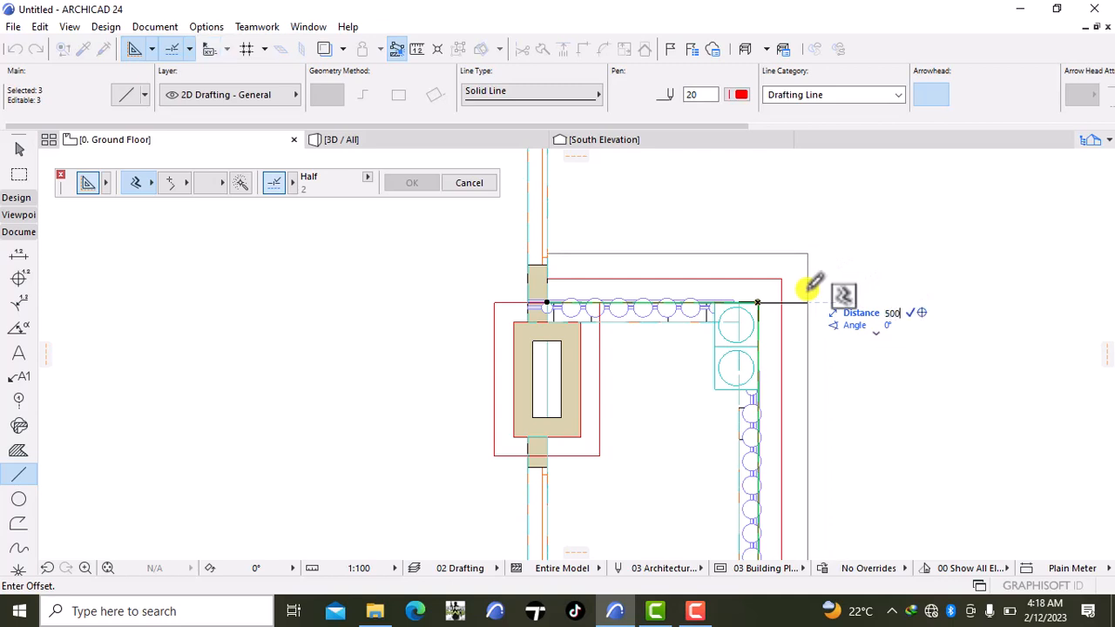
key(Return)
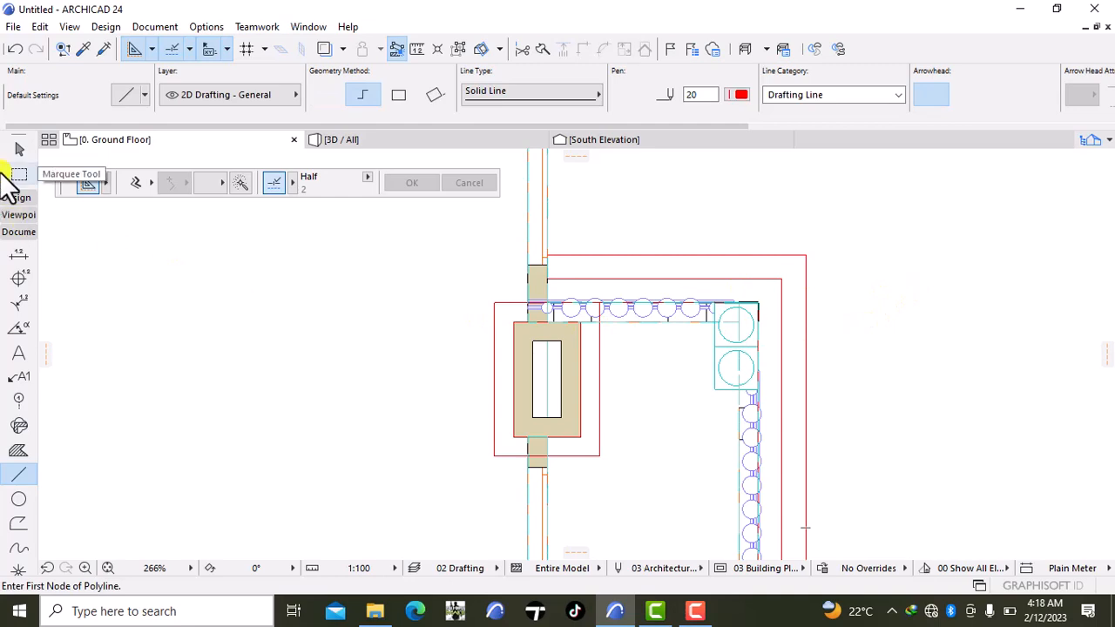
scroll(368, 423, down, 4)
scroll(369, 423, down, 2)
middle_drag(389, 417, 454, 249)
scroll(438, 409, up, 2)
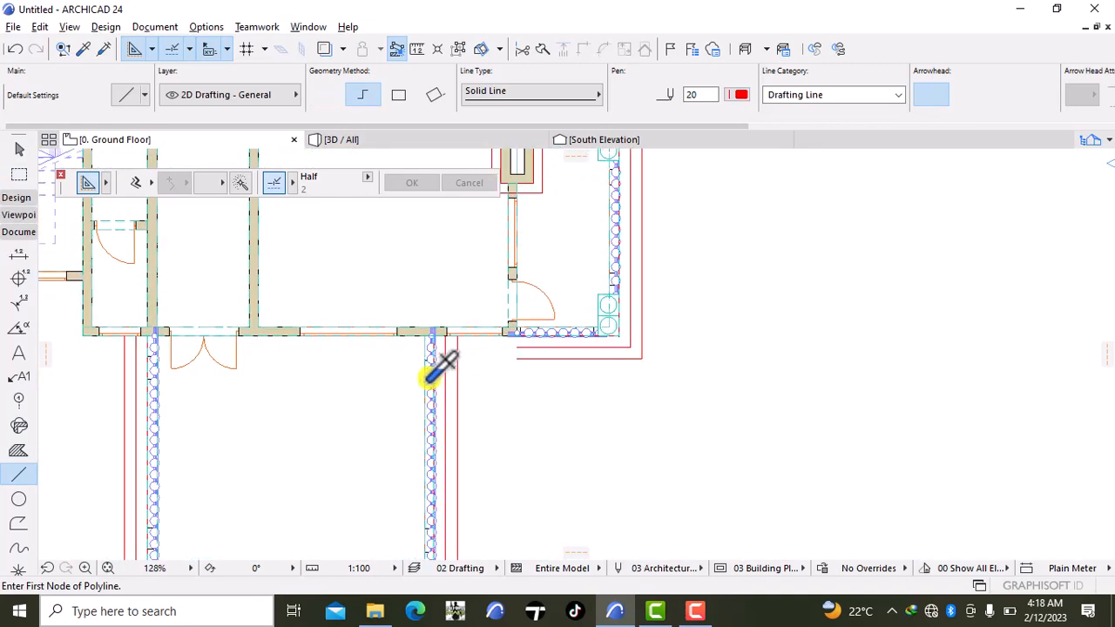
alt+click(430, 388)
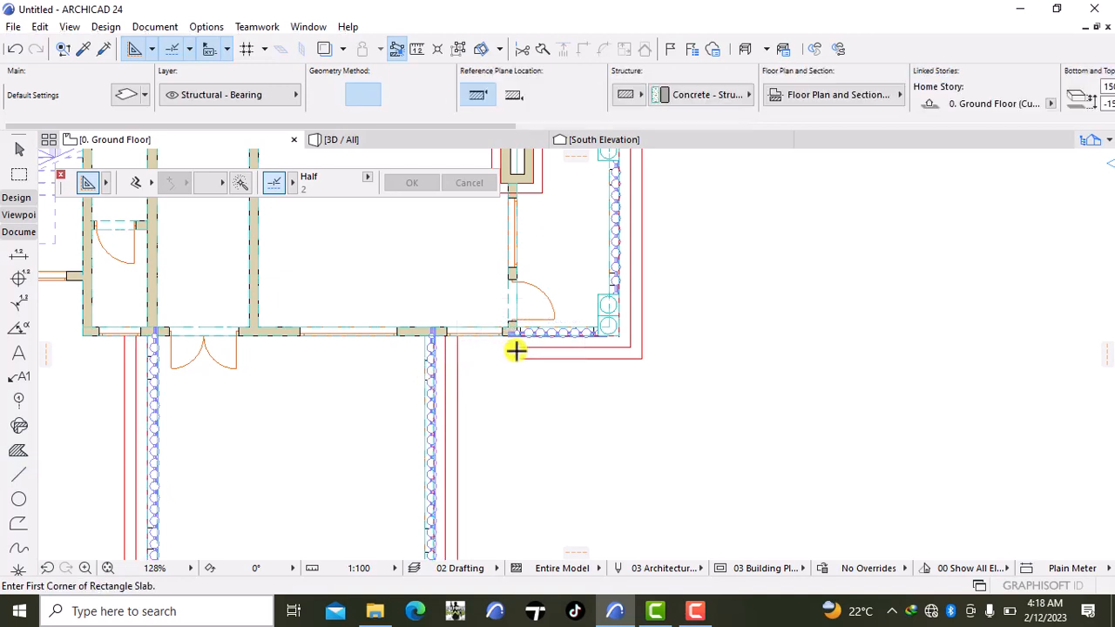
click(240, 182)
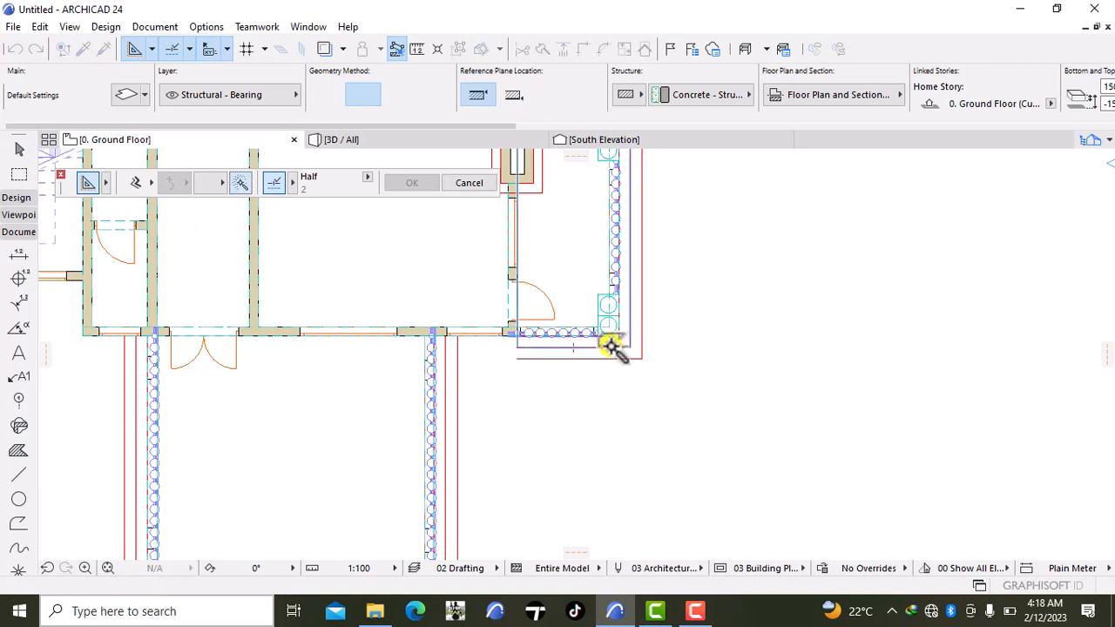
scroll(610, 345, up, 2)
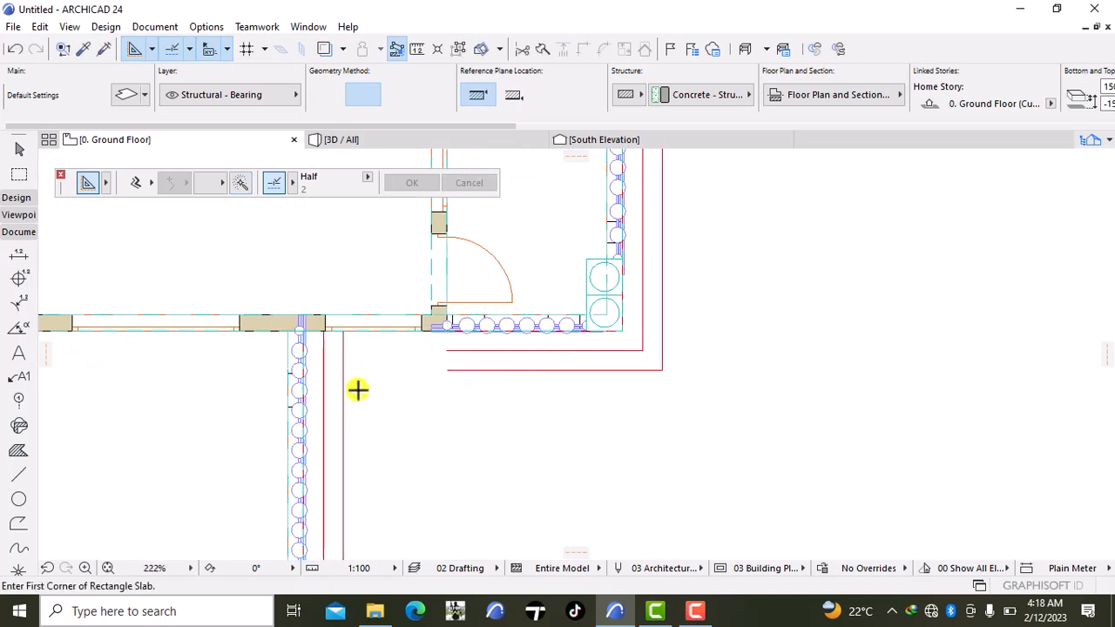
- Close the open south end of the offset outlines with a line from the outer outline's end to the house wall corner
click(17, 476)
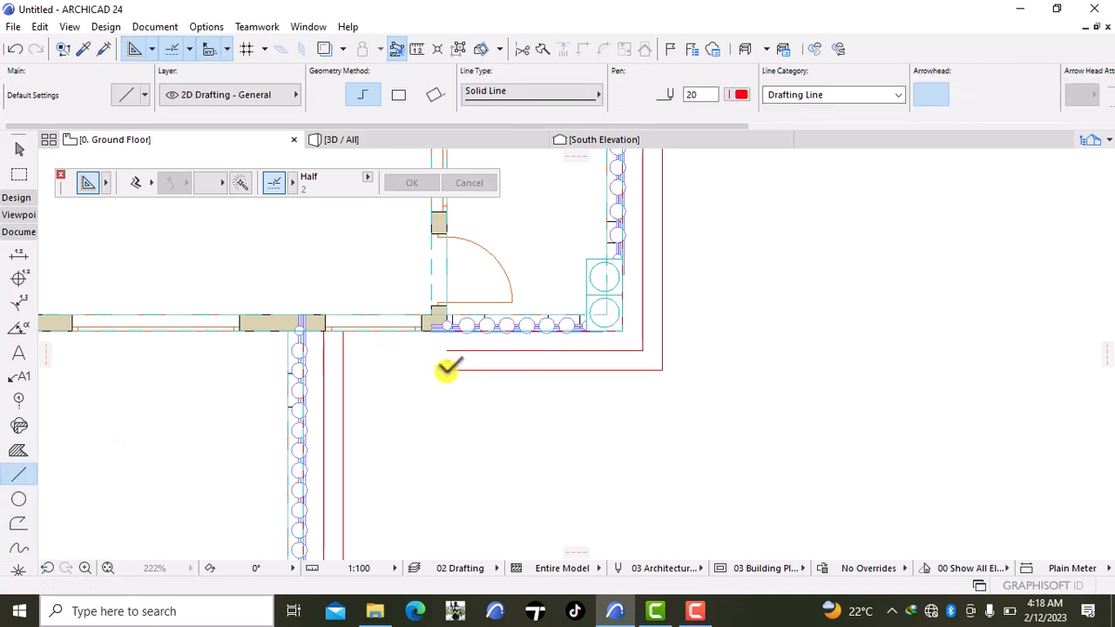
click(447, 370)
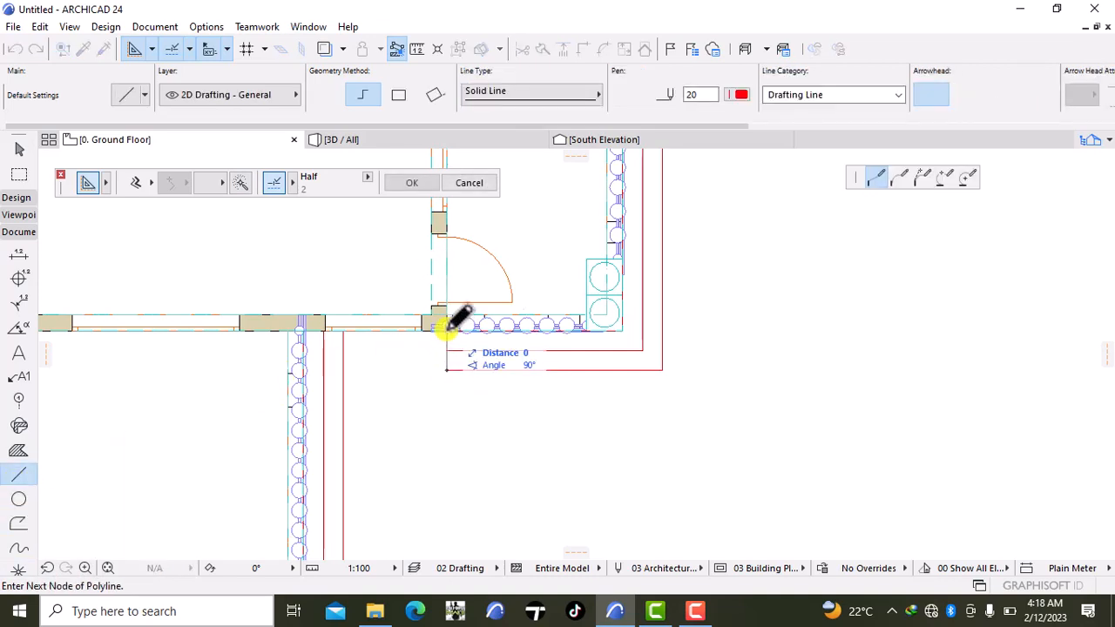
double_click(447, 331)
- Pick up the slab settings from the south veranda's lower outer step
scroll(443, 254, down, 4)
middle_drag(443, 254, 454, 558)
scroll(544, 480, up, 4)
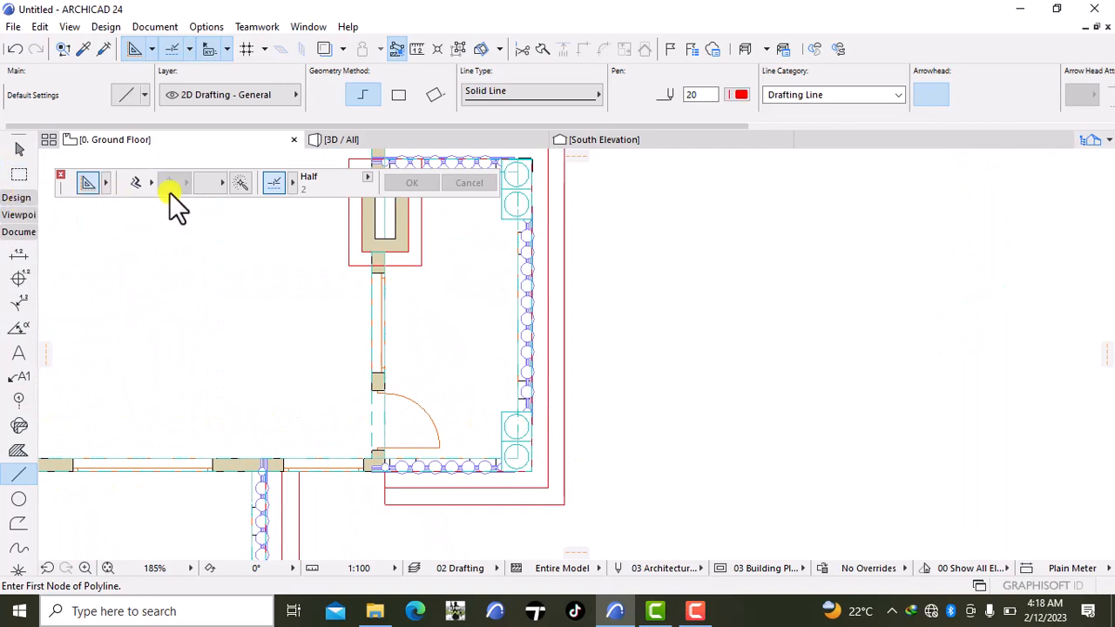
click(244, 181)
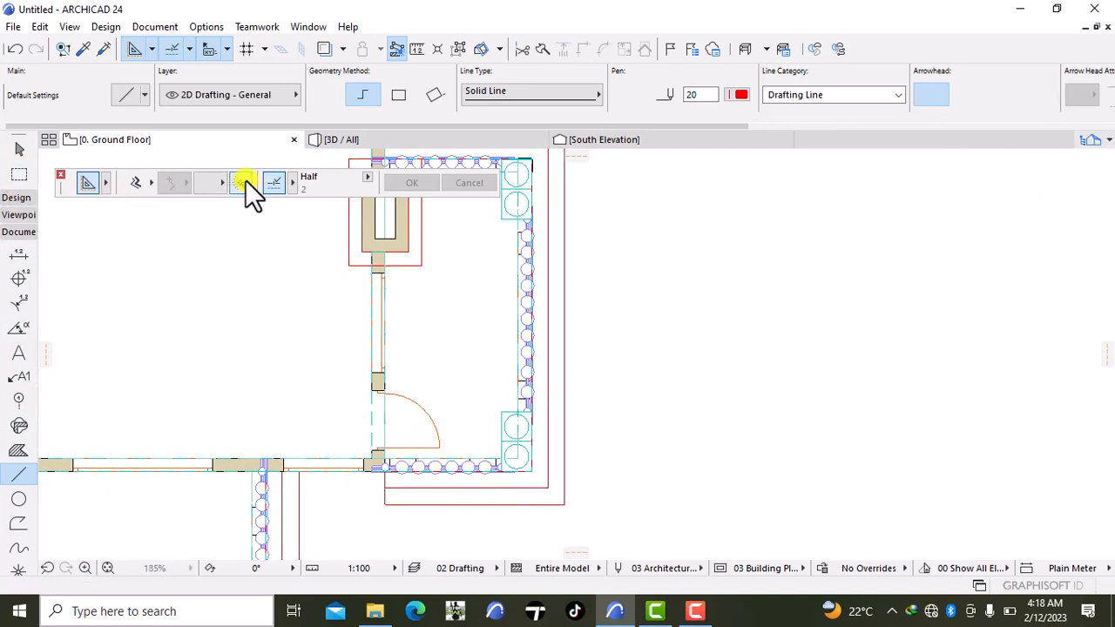
click(450, 479)
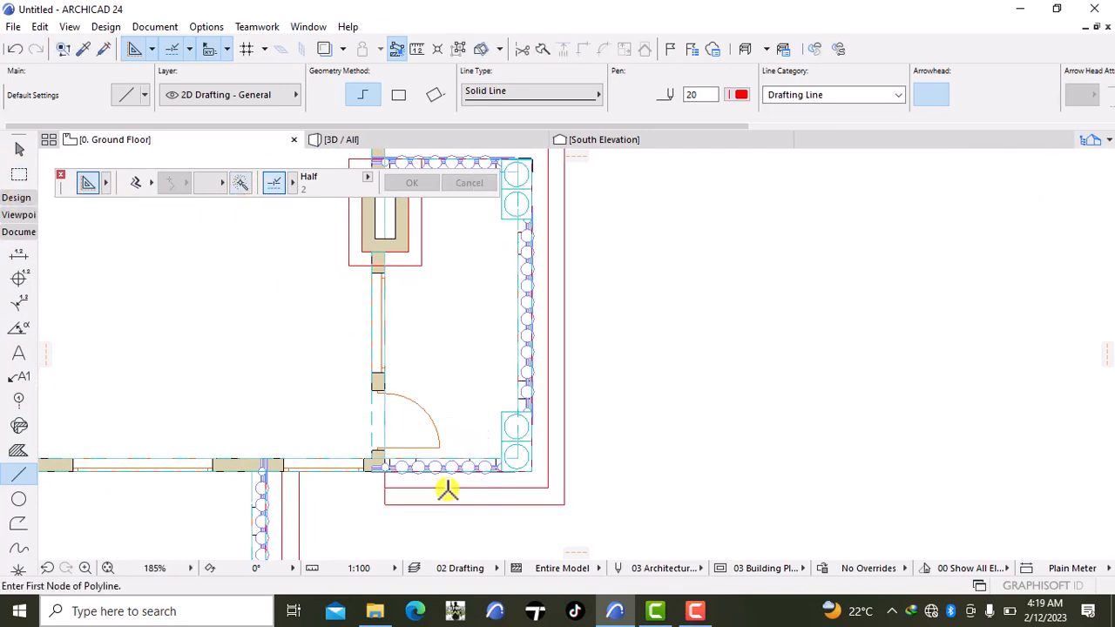
alt+click(288, 516)
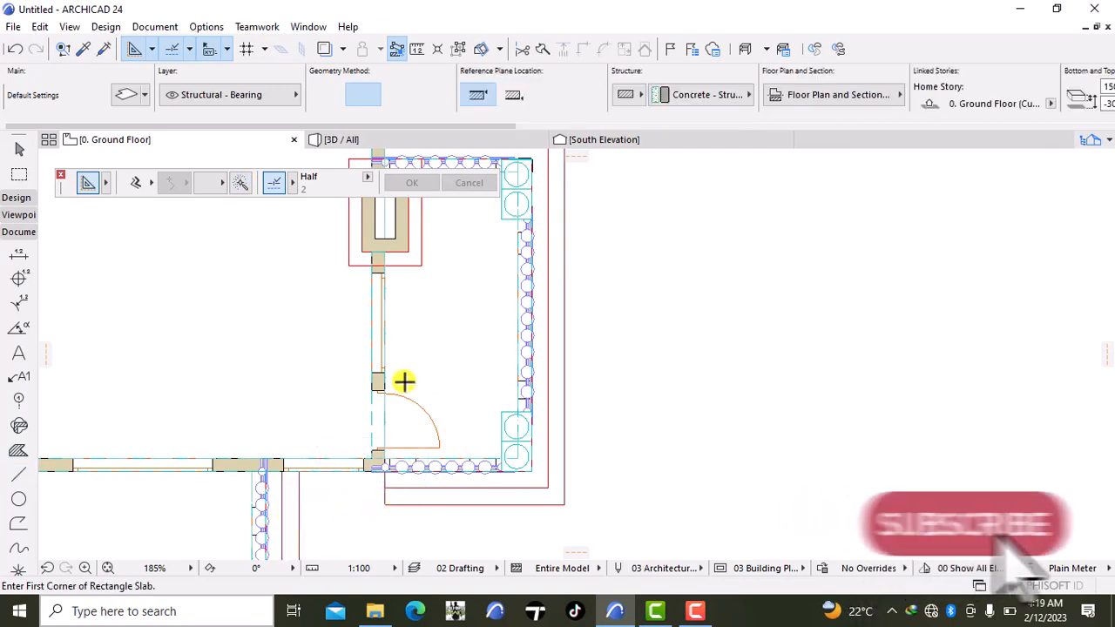
click(432, 507)
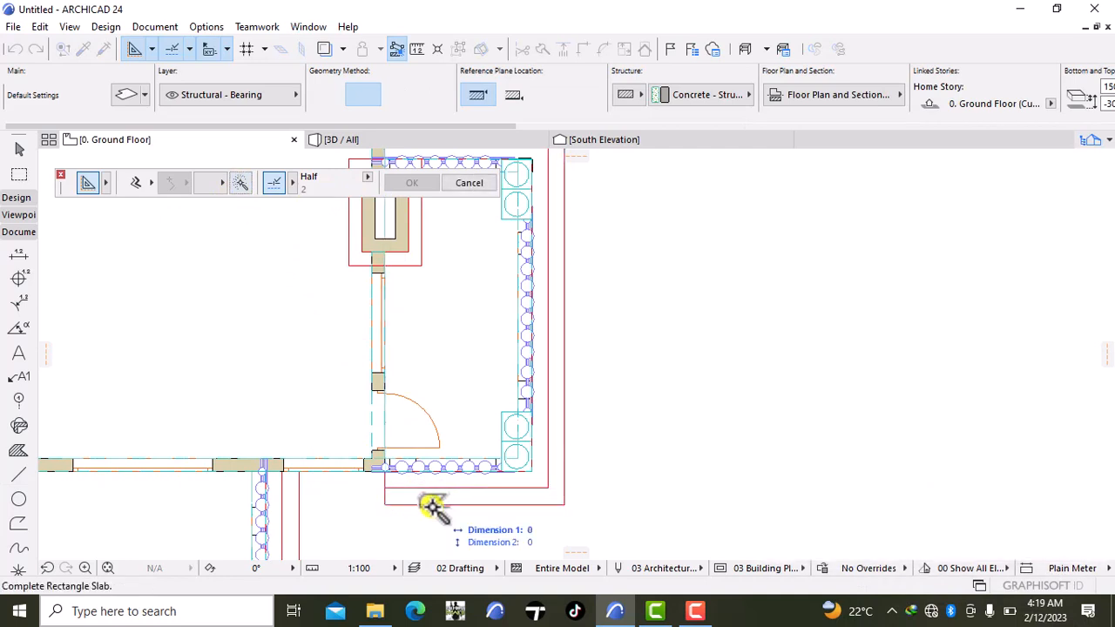
key(Escape)
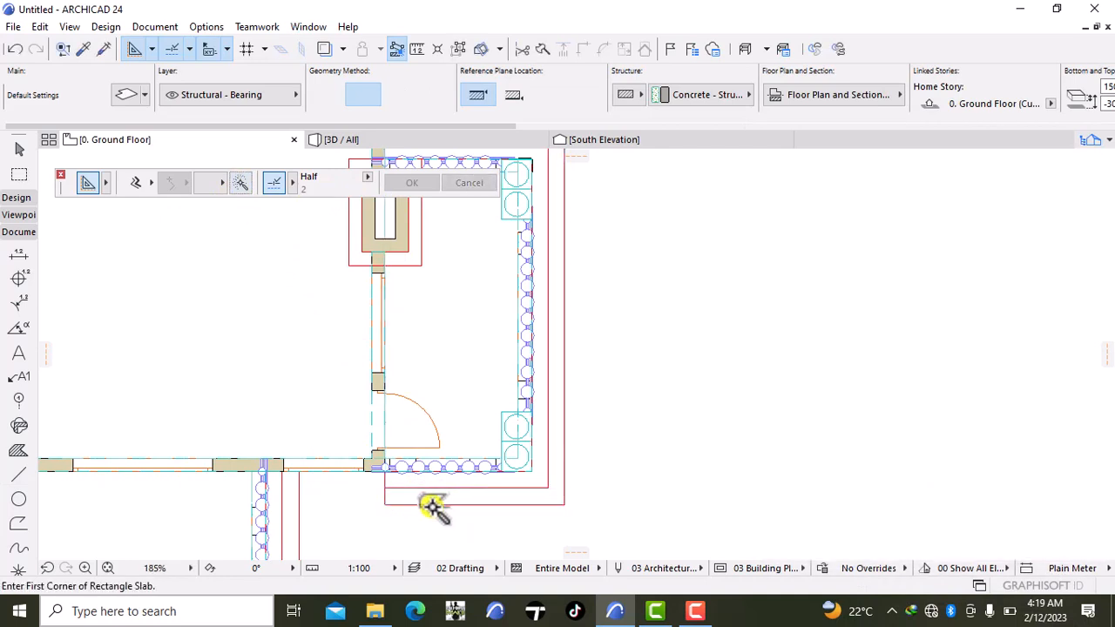
click(15, 49)
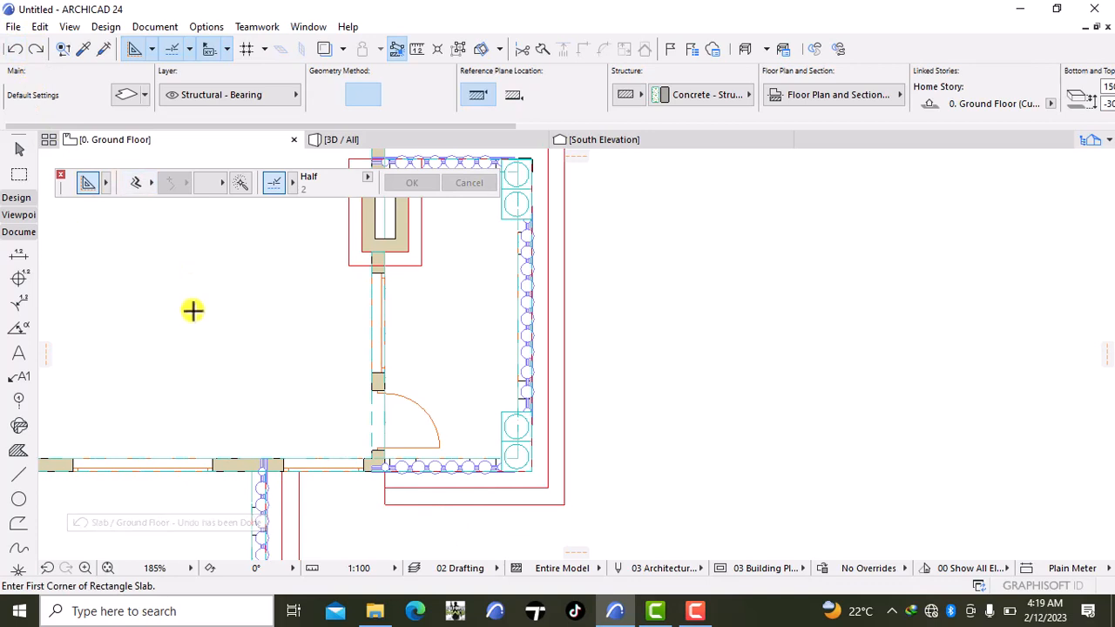
- Create the lower step slab between the east veranda's two offset outlines with the Magic Wand and check it in 3D
click(239, 181)
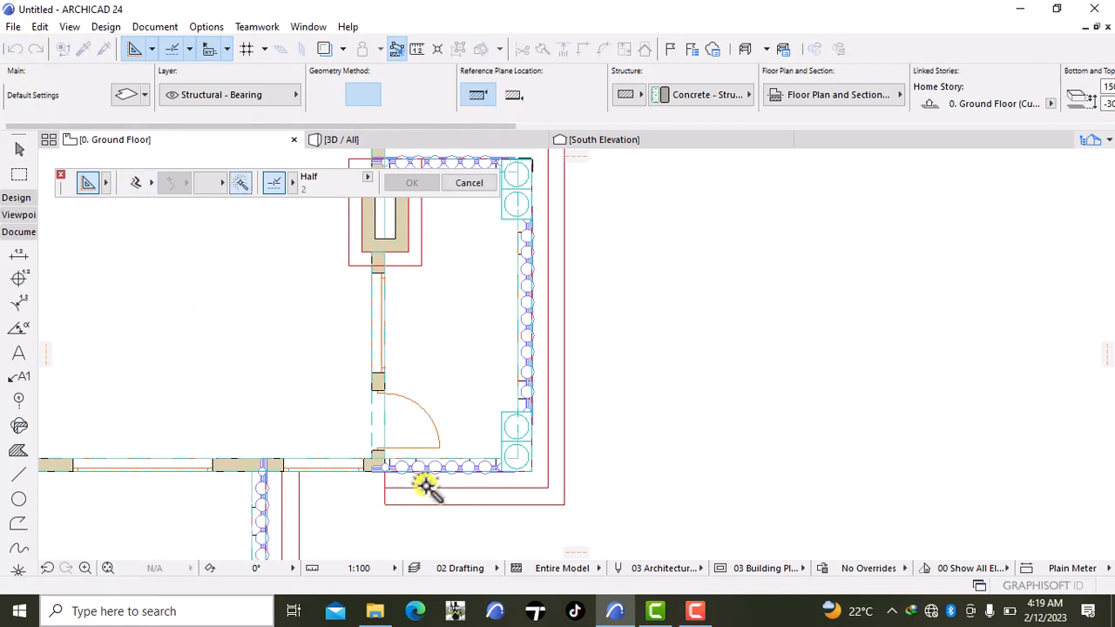
click(516, 495)
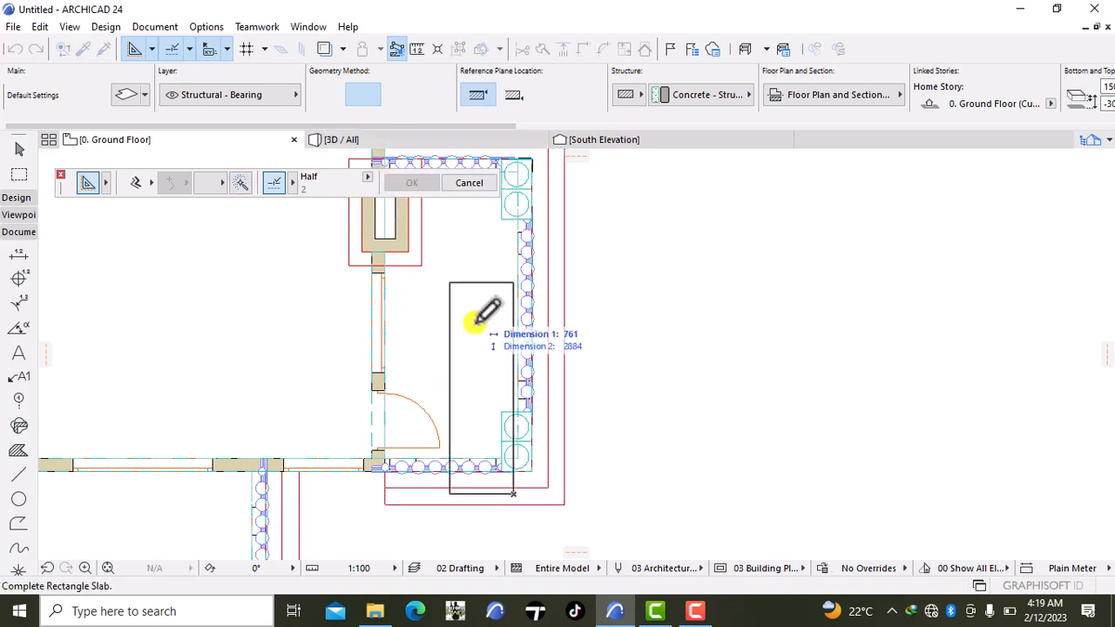
click(527, 467)
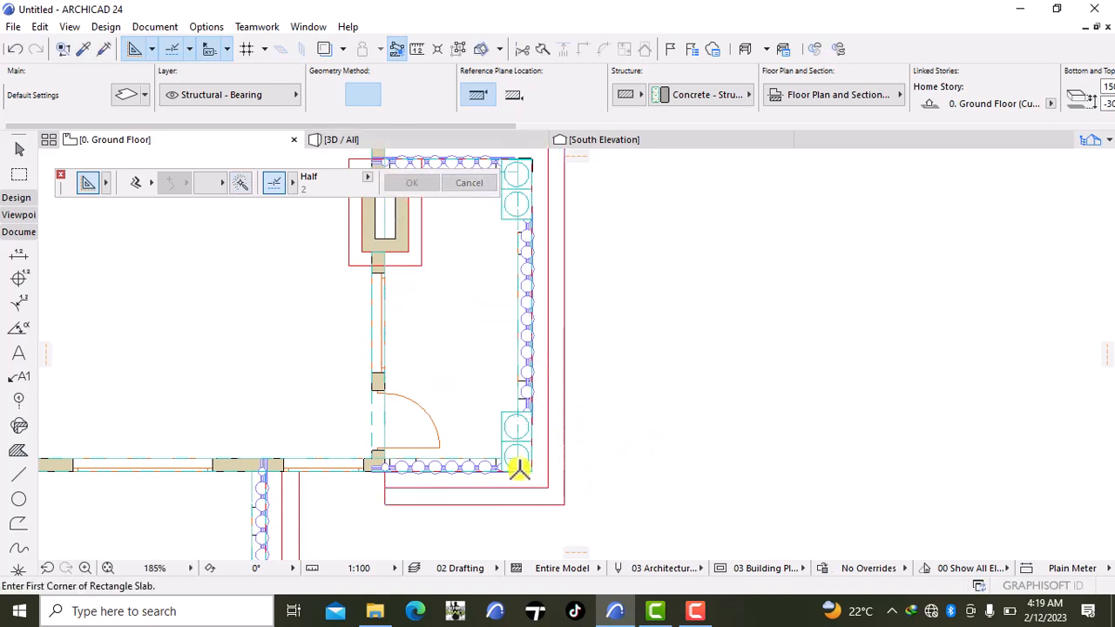
click(381, 135)
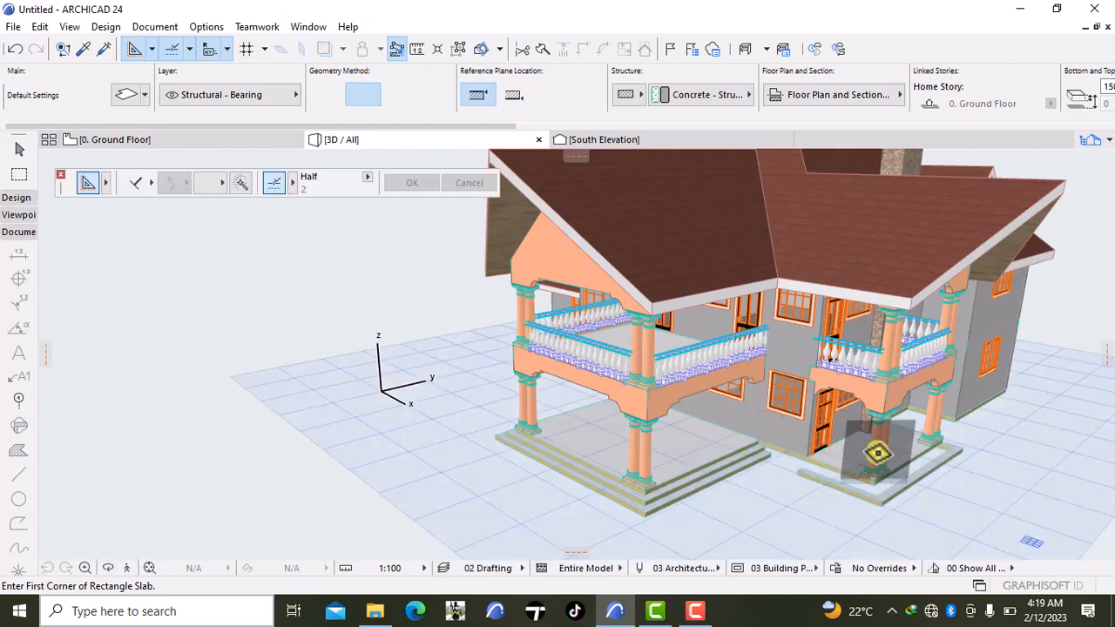
- Using the upper step's slab settings, fill the strip between the east veranda's edge and inner offset outline with the Magic Wand, then check it in 3D
click(191, 142)
click(369, 393)
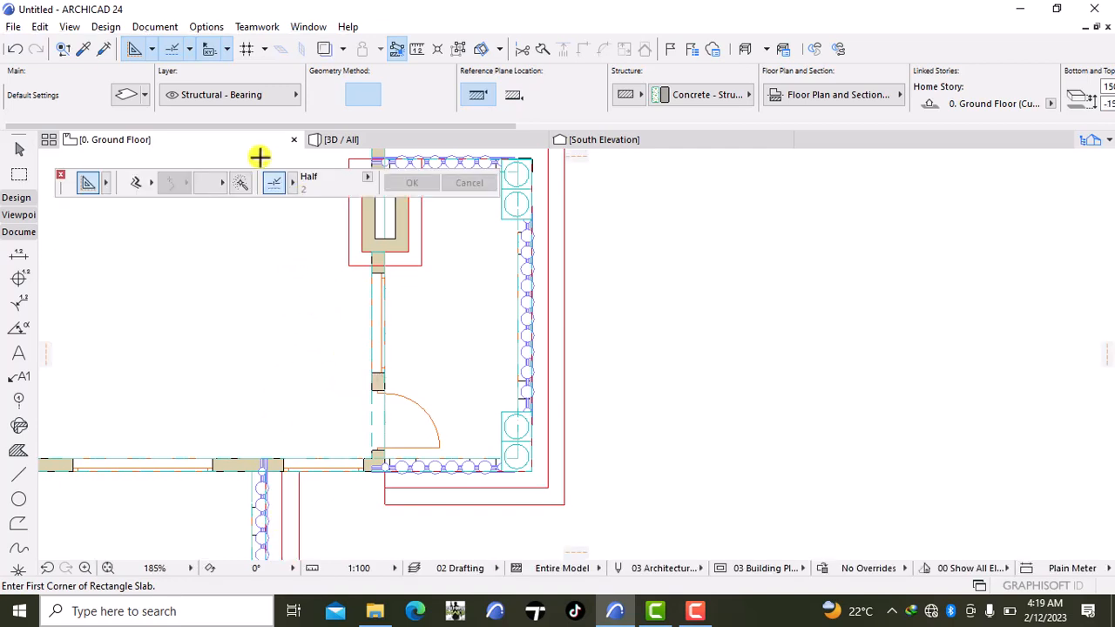
click(237, 181)
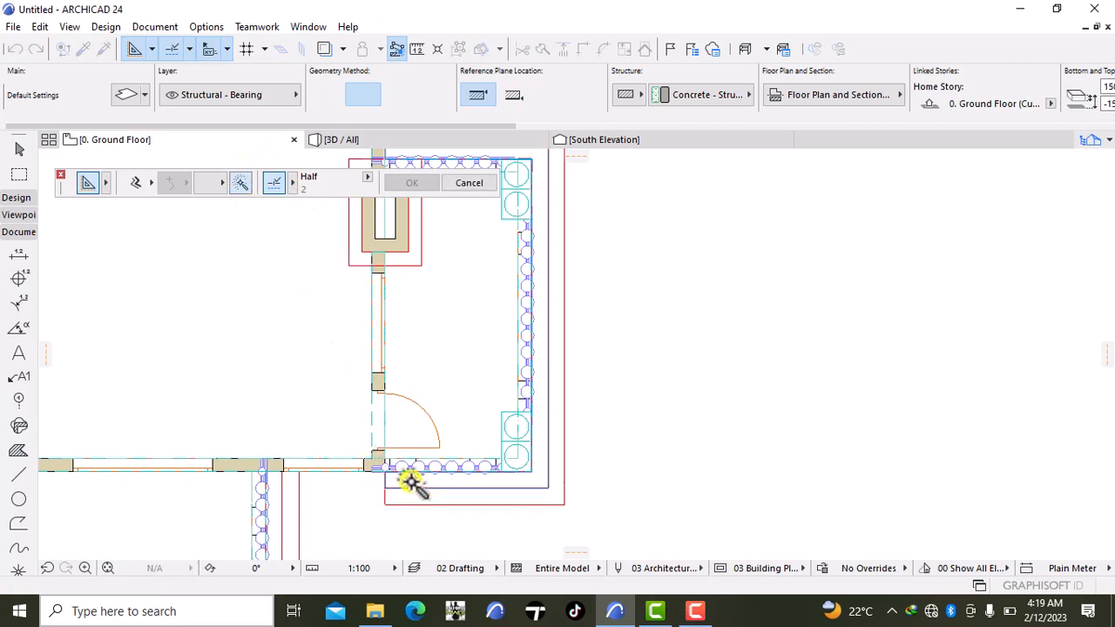
click(340, 140)
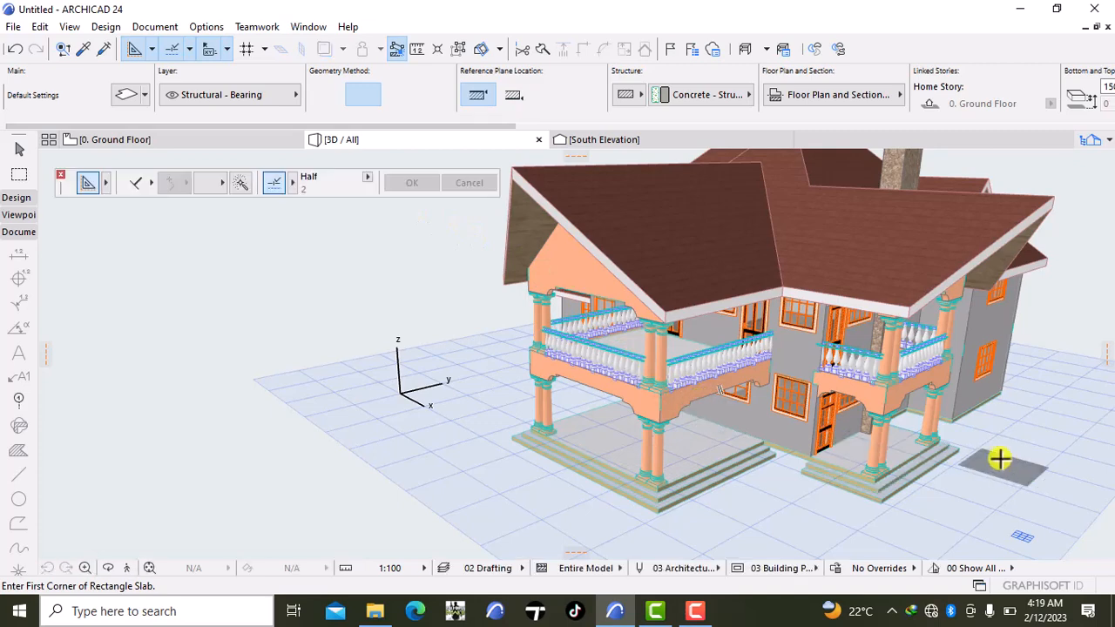
- Orbit the 3D model around to the rear of the house and examine the base of the north veranda
key(Escape)
right_click(987, 429)
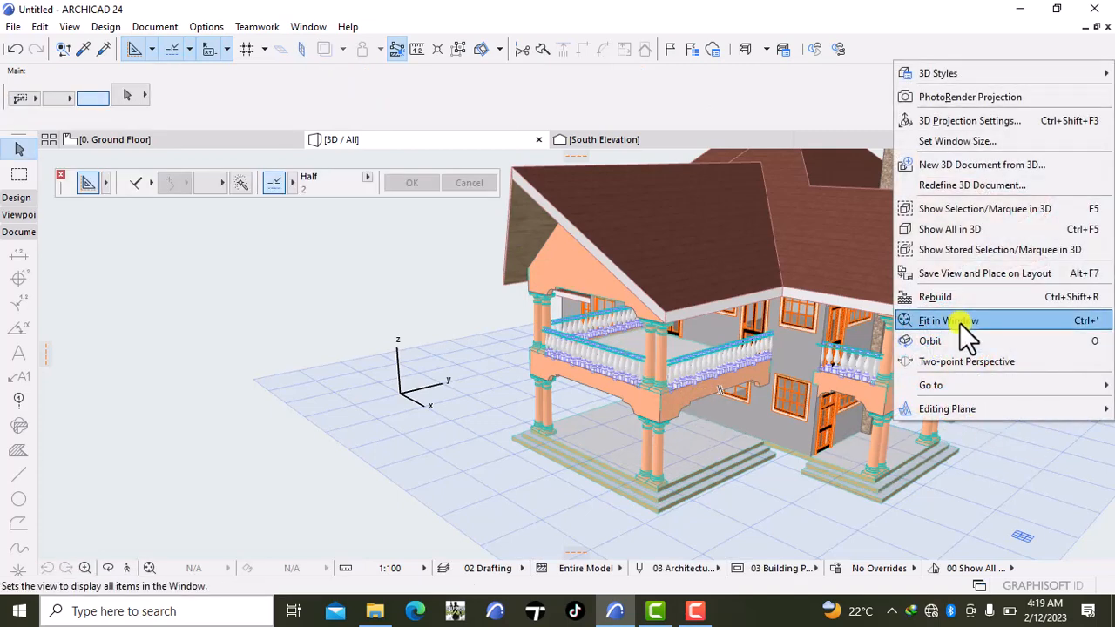
click(936, 344)
mouse_move(993, 344)
mouse_down()
mouse_move(557, 294)
mouse_move(1071, 360)
mouse_move(842, 393)
mouse_move(816, 386)
mouse_move(994, 363)
mouse_up()
drag(332, 415, 967, 408)
drag(392, 404, 686, 419)
scroll(686, 419, down, 10)
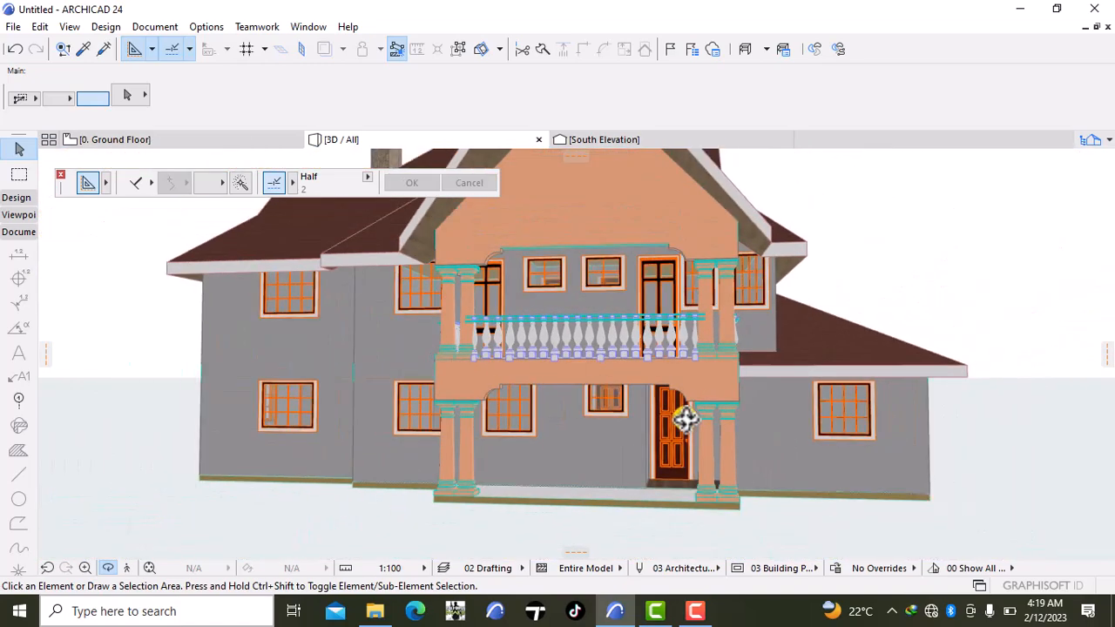
drag(578, 435, 807, 445)
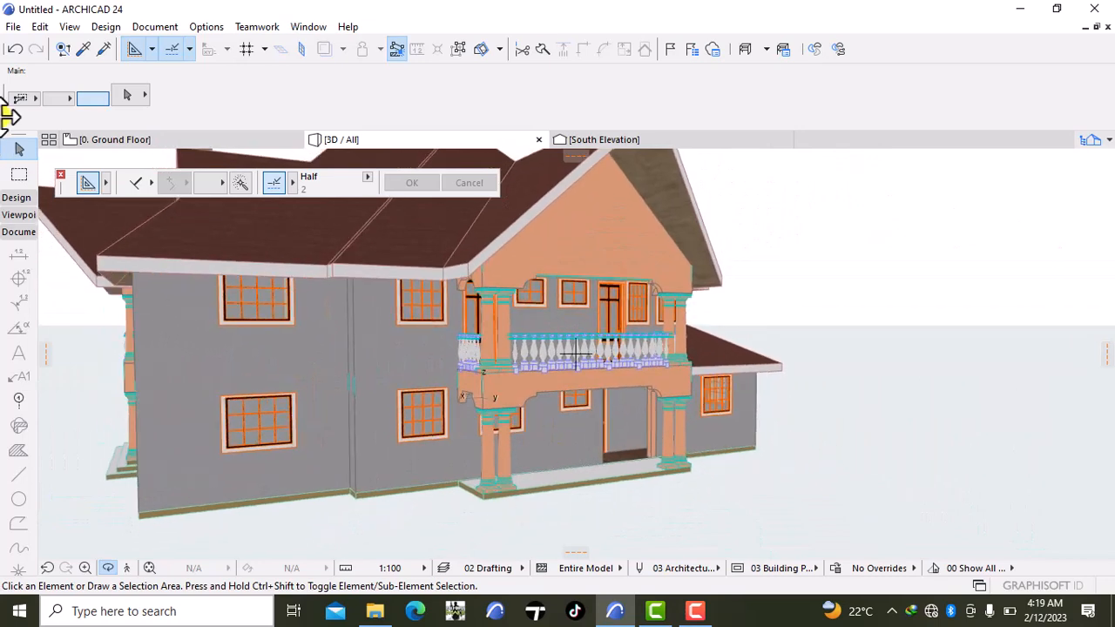
- On the ground floor plan, trace the north veranda's north, east and west edges with lines that end at the house wall
click(146, 143)
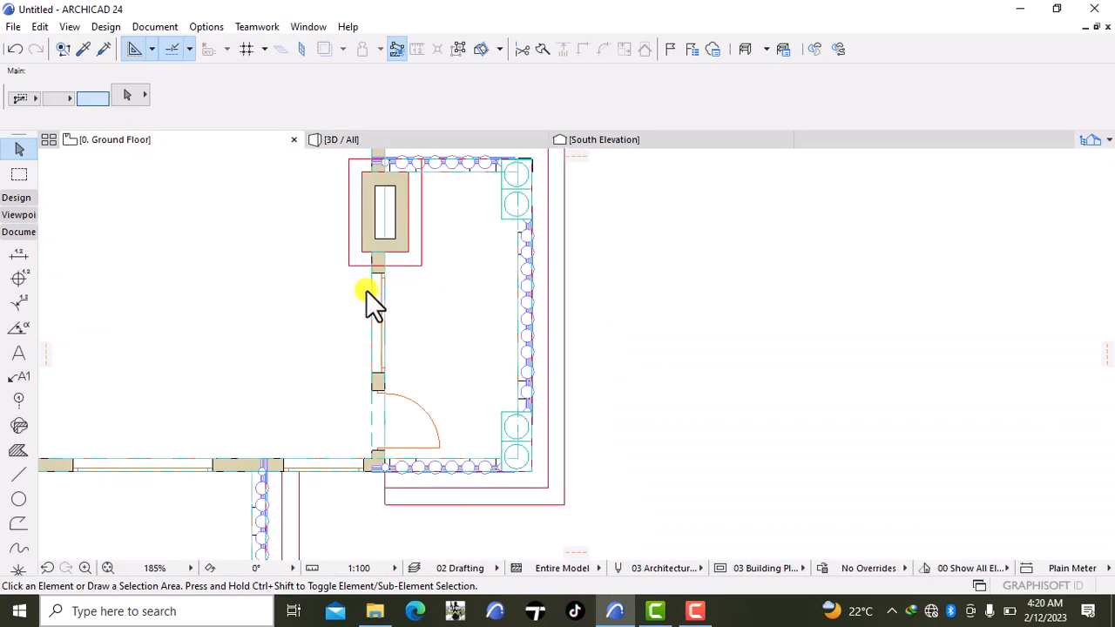
scroll(366, 290, down, 7)
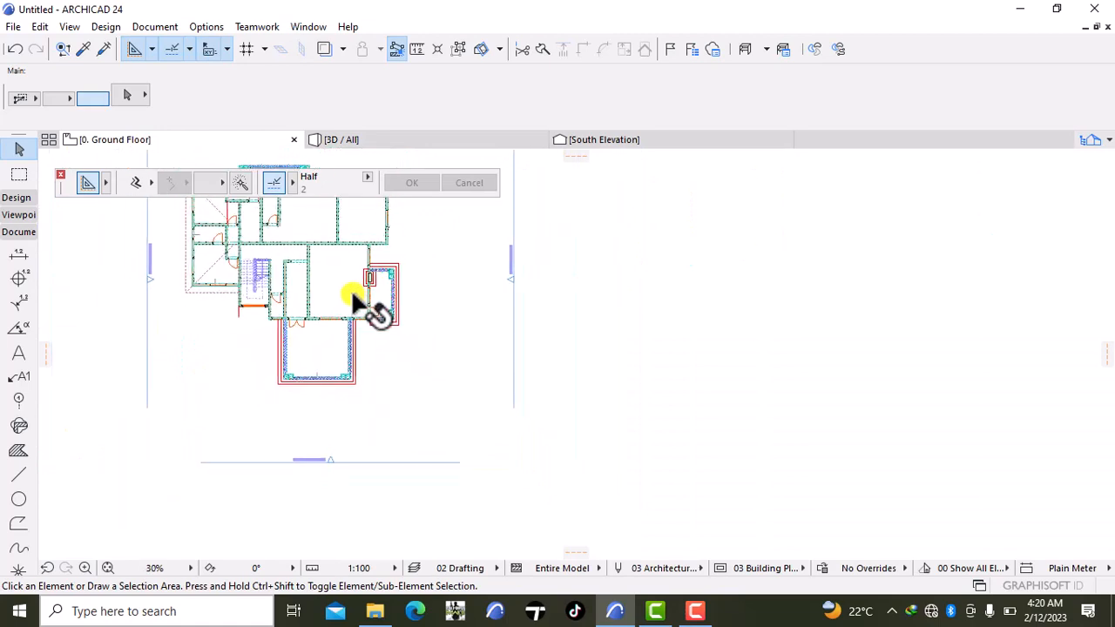
scroll(476, 280, up, 6)
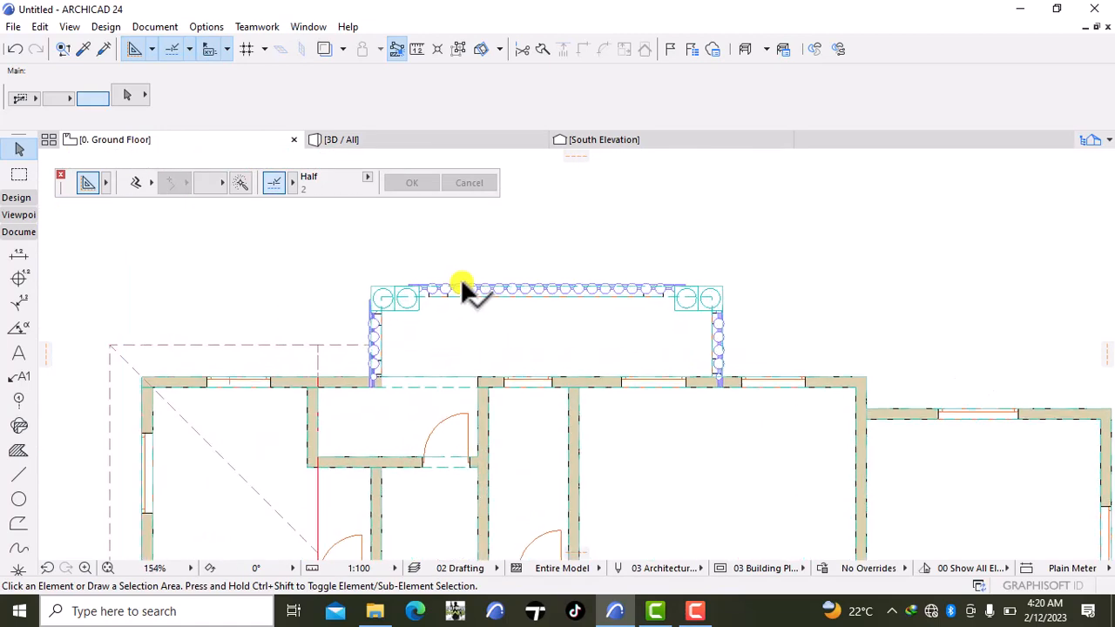
scroll(462, 284, up, 2)
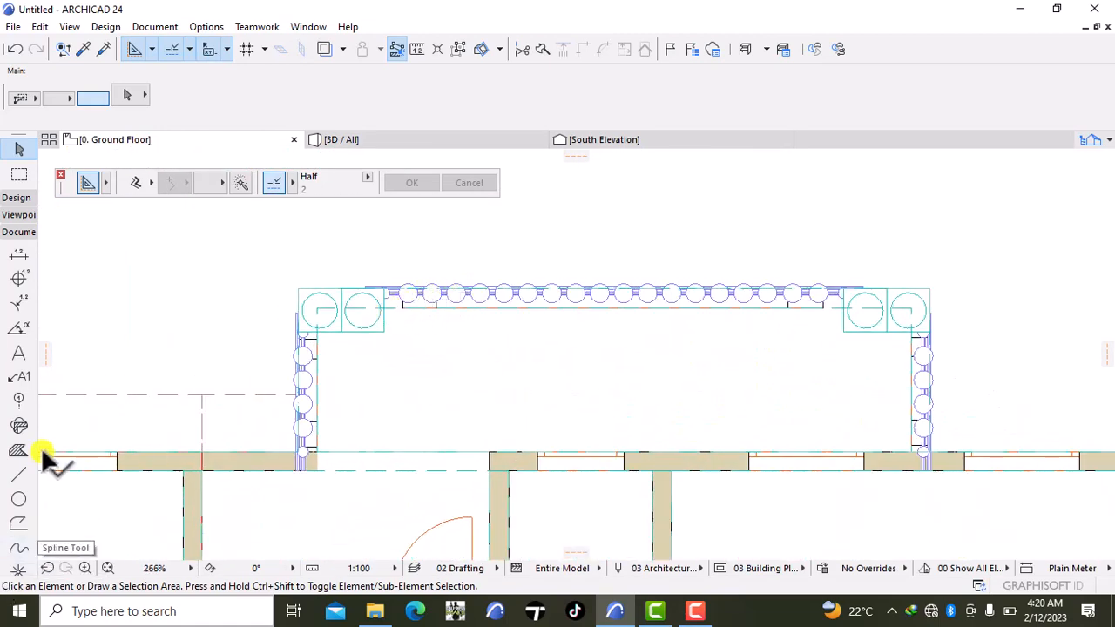
click(18, 474)
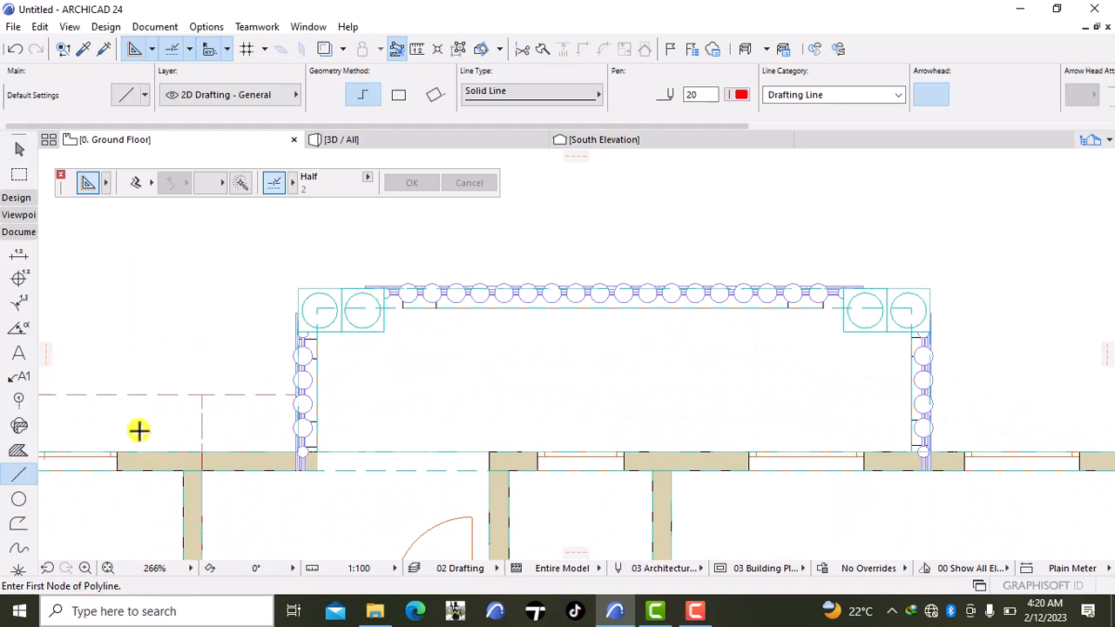
click(298, 288)
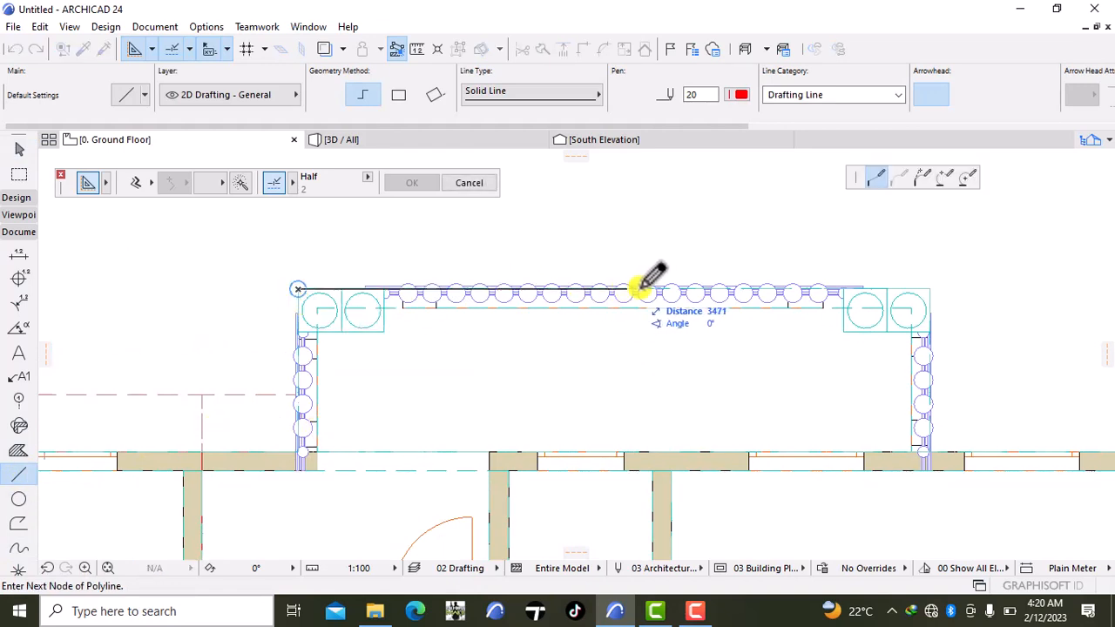
click(930, 287)
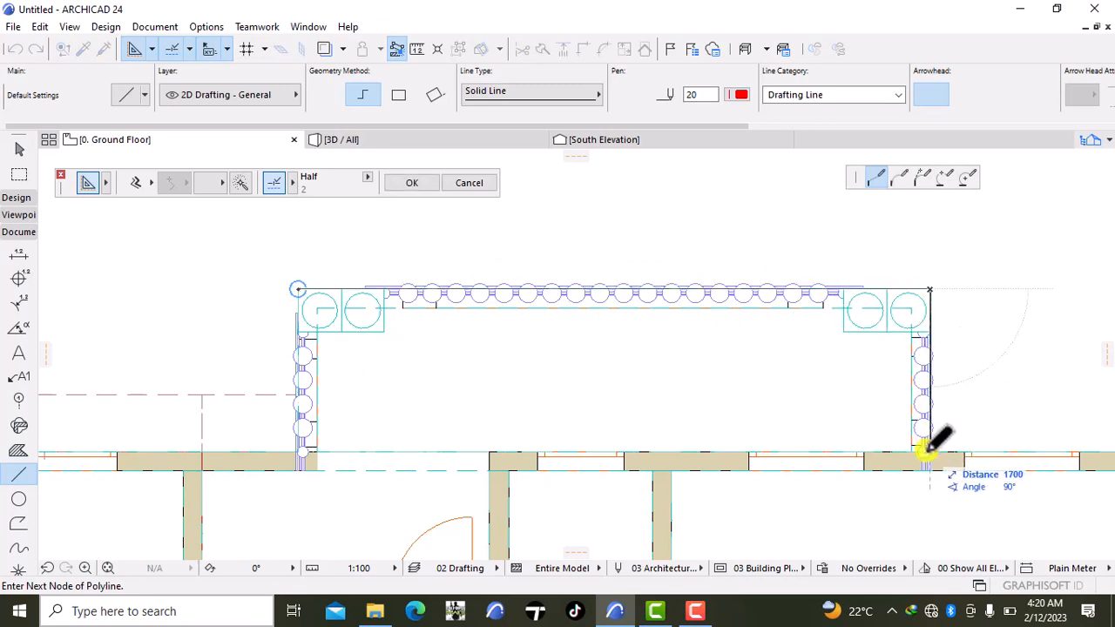
double_click(925, 449)
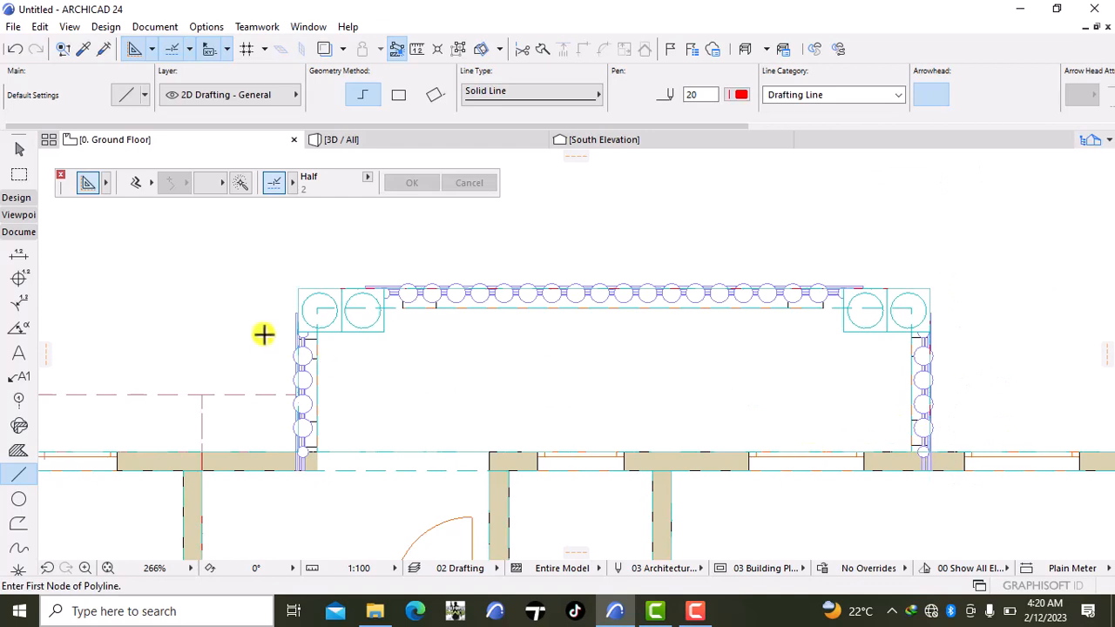
click(298, 288)
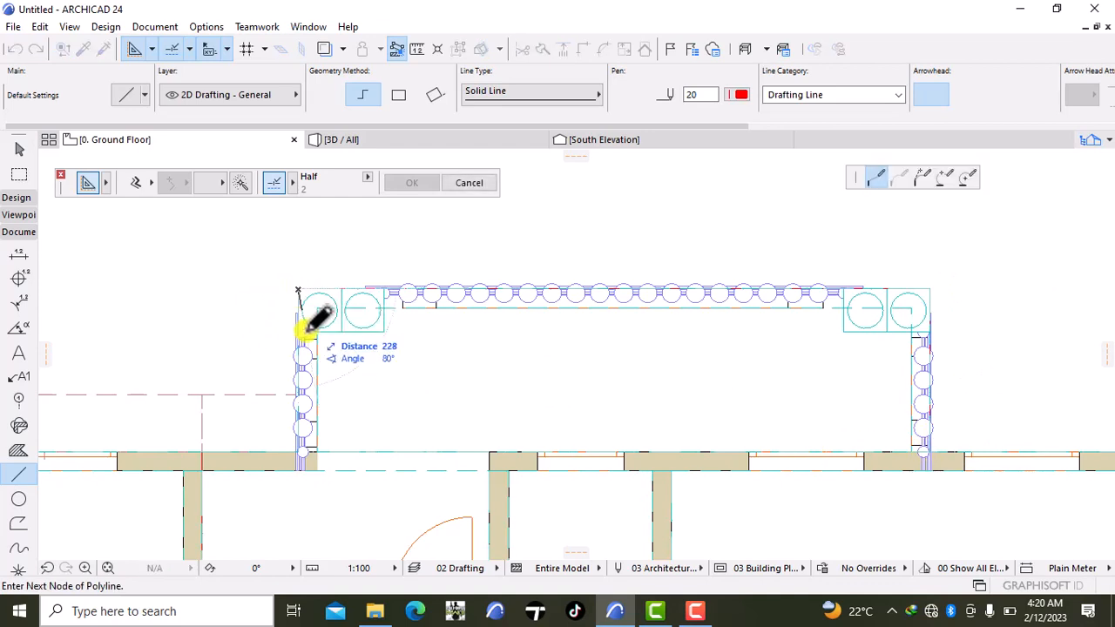
double_click(299, 449)
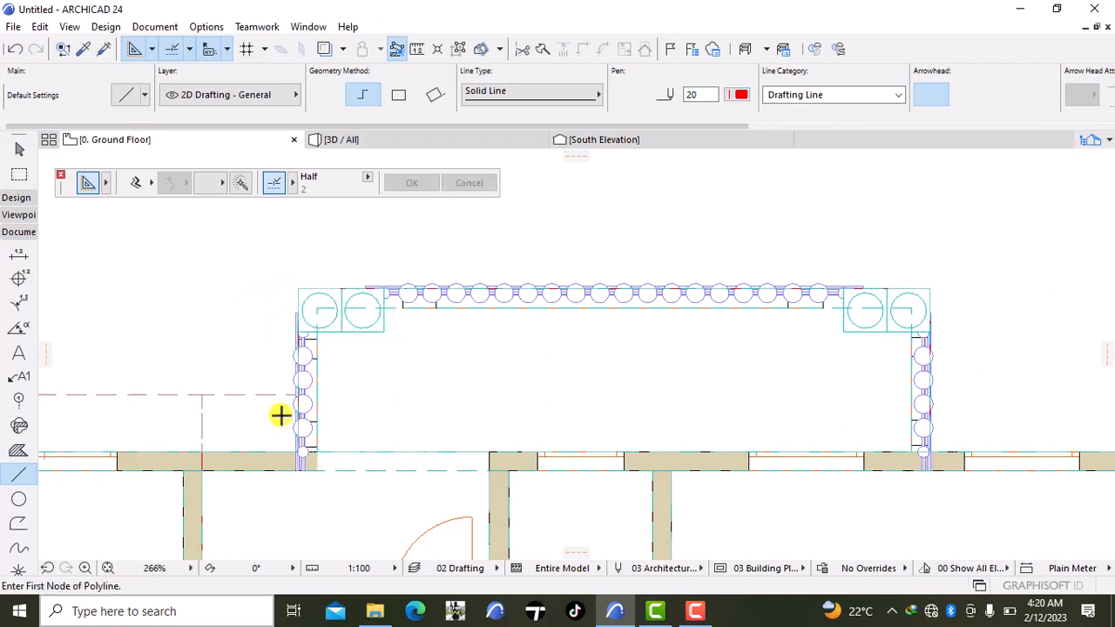
shift+click(298, 300)
key(Escape)
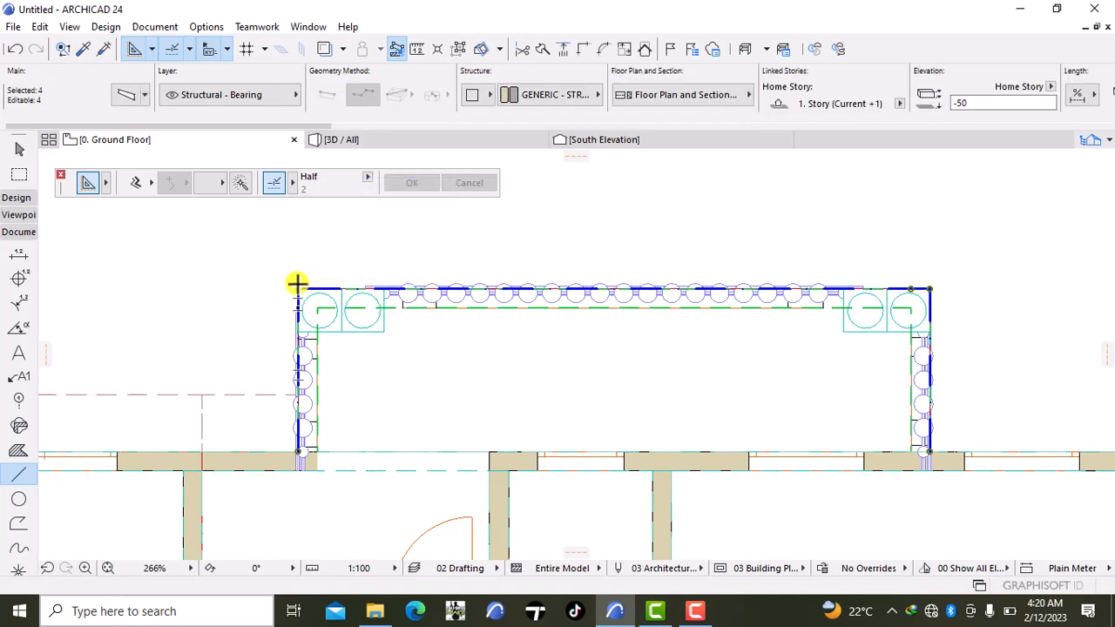
key(Escape)
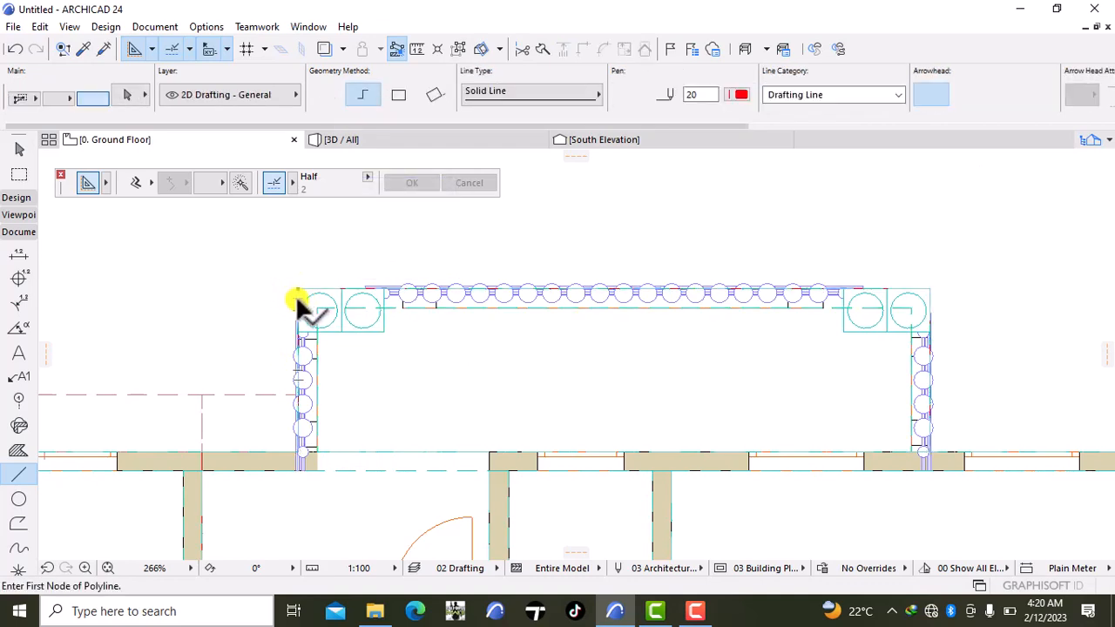
- Select the three traced north veranda lines and offset a copy of them 250 outward using the Magic Wand
shift+click(332, 290)
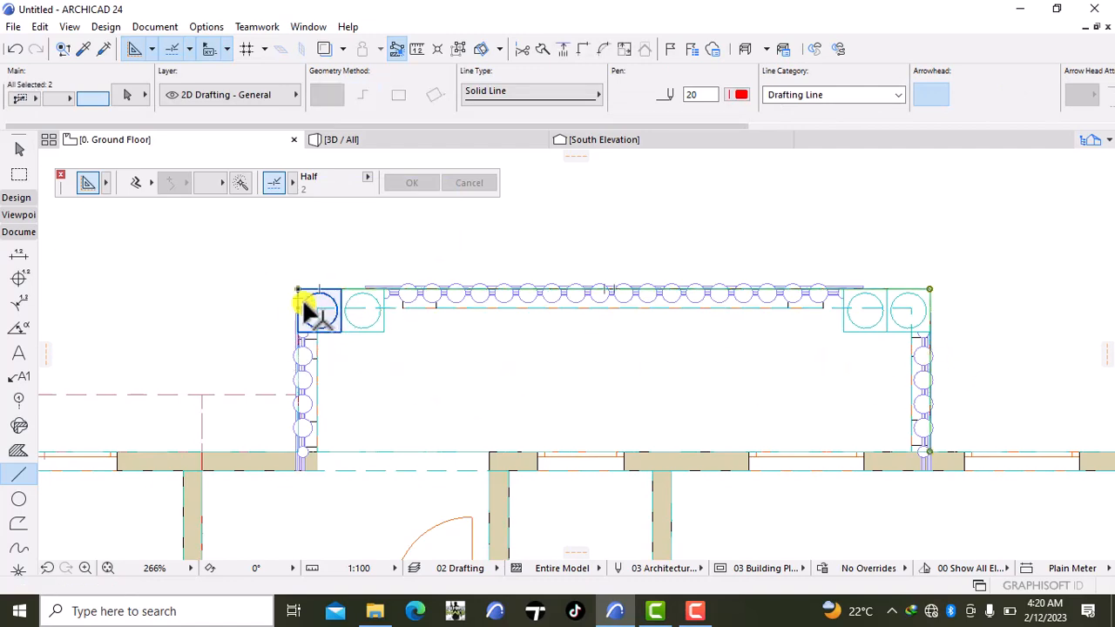
scroll(295, 297, up, 5)
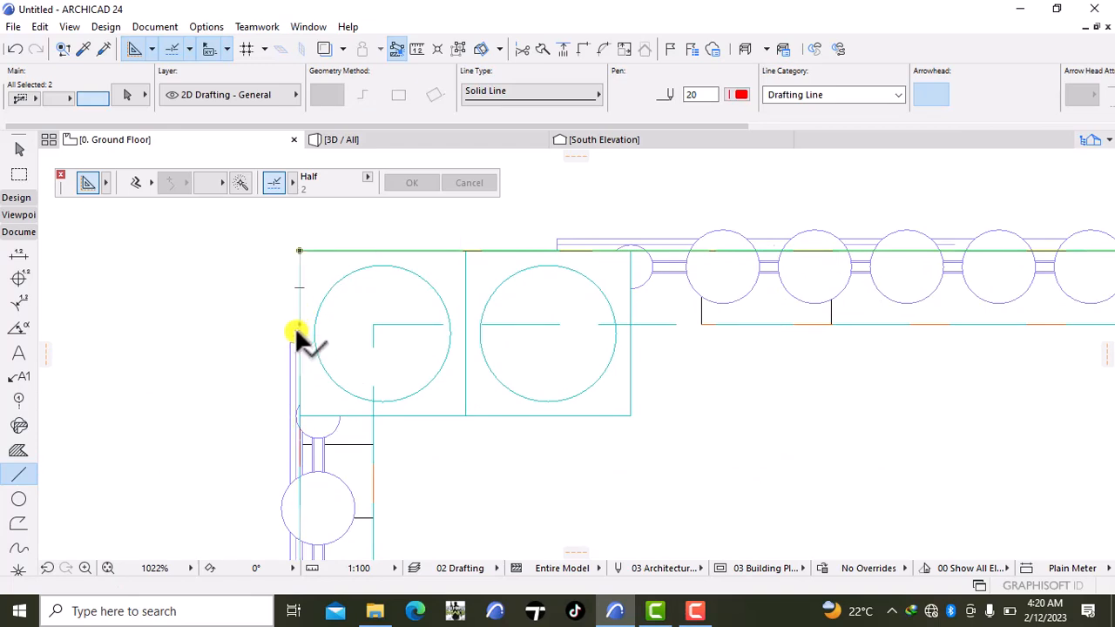
shift+click(300, 350)
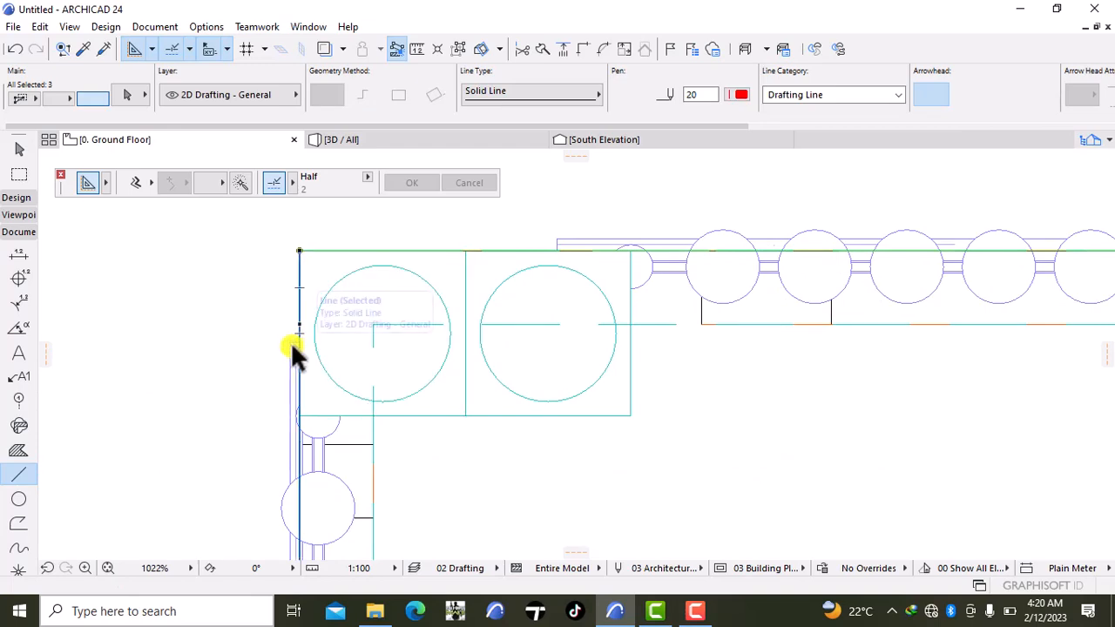
scroll(287, 342, down, 5)
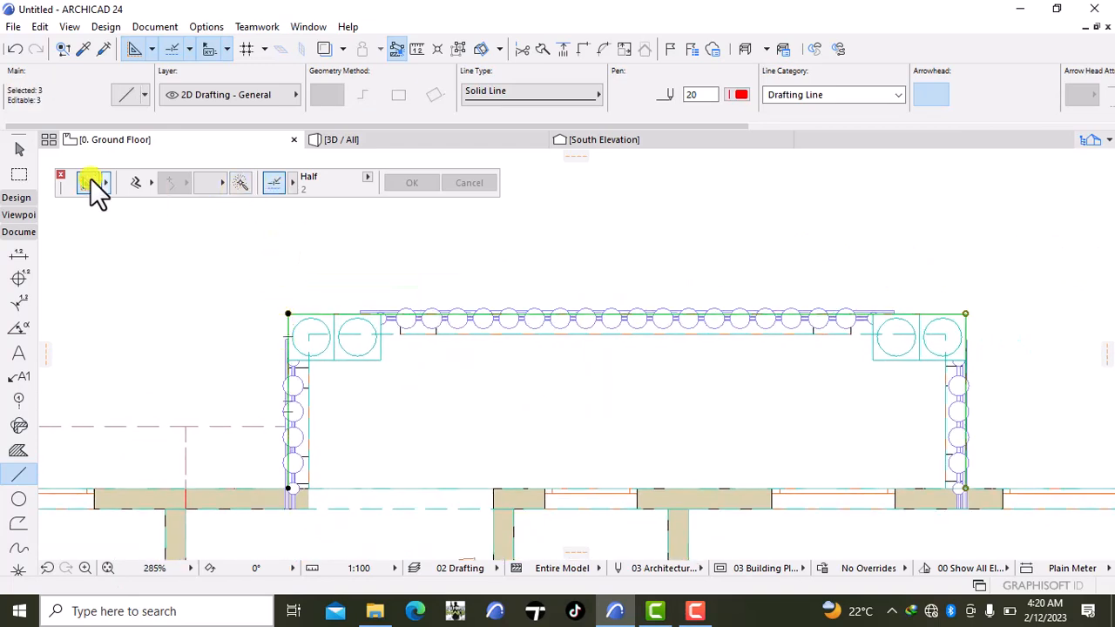
click(132, 188)
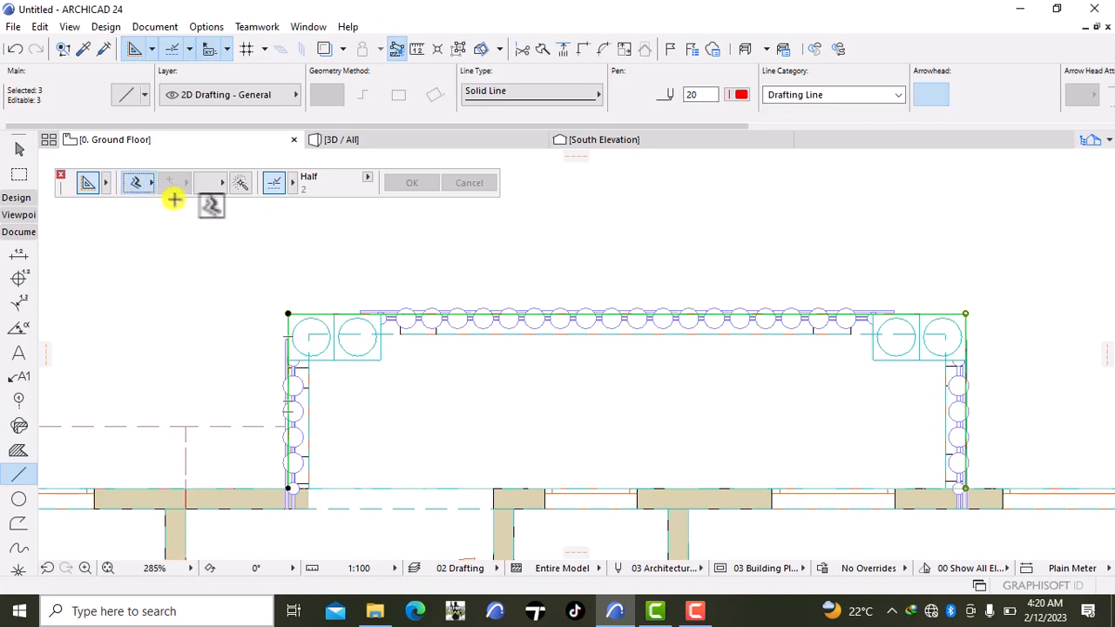
click(242, 182)
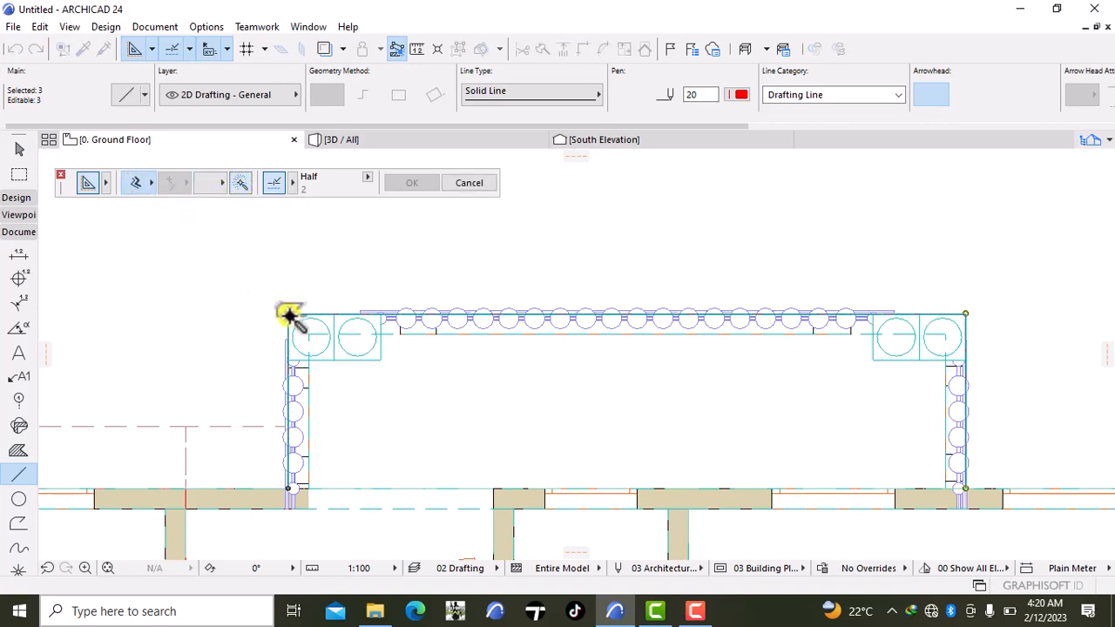
click(285, 314)
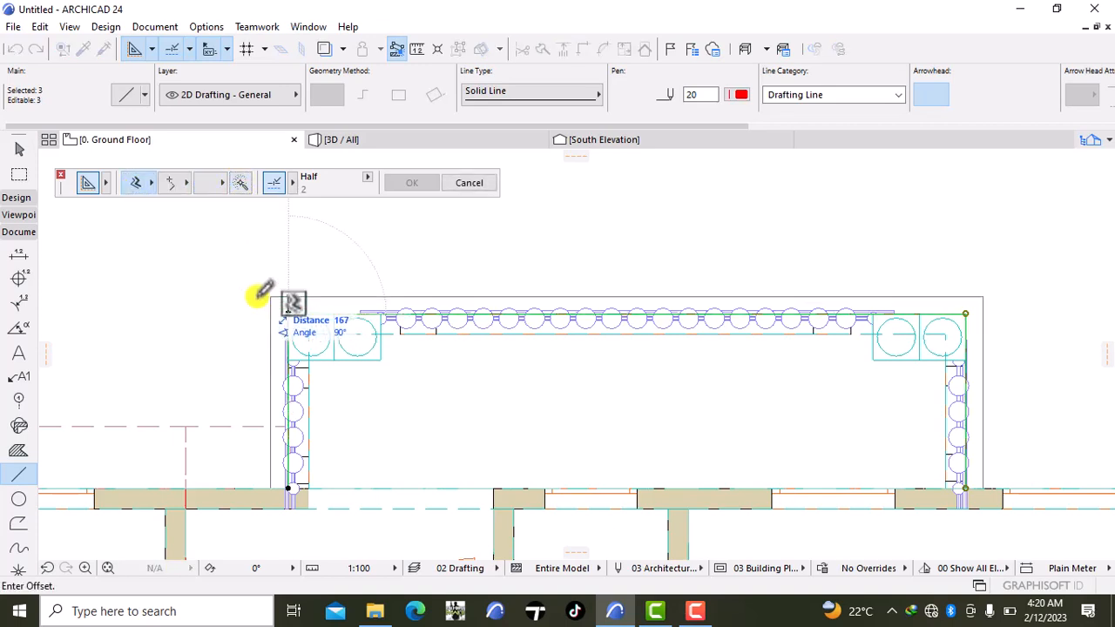
text(250)
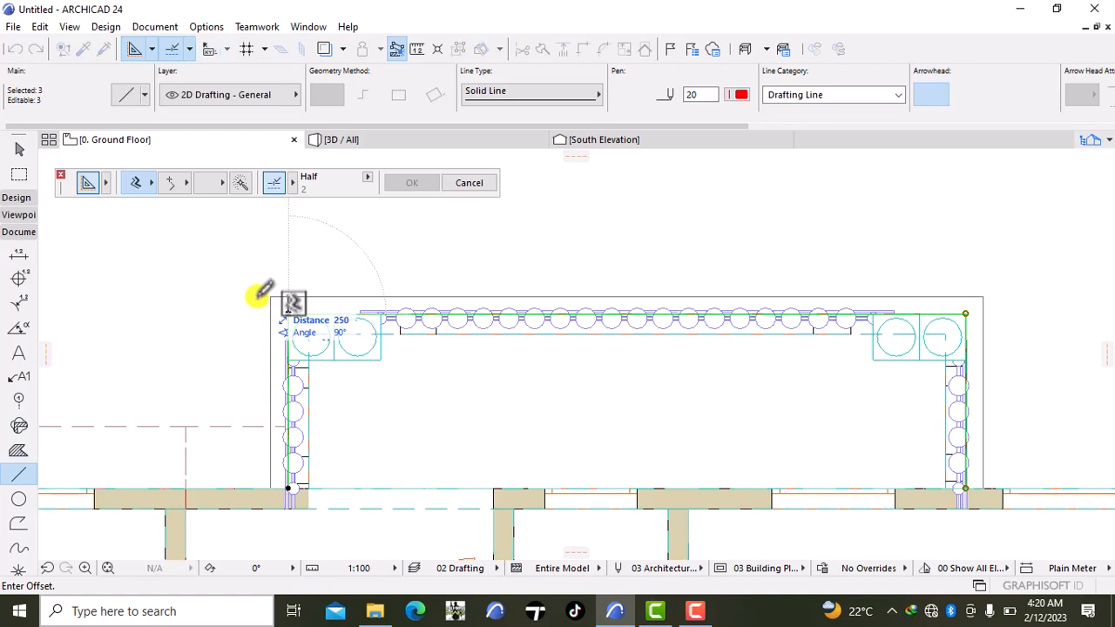
key(Return)
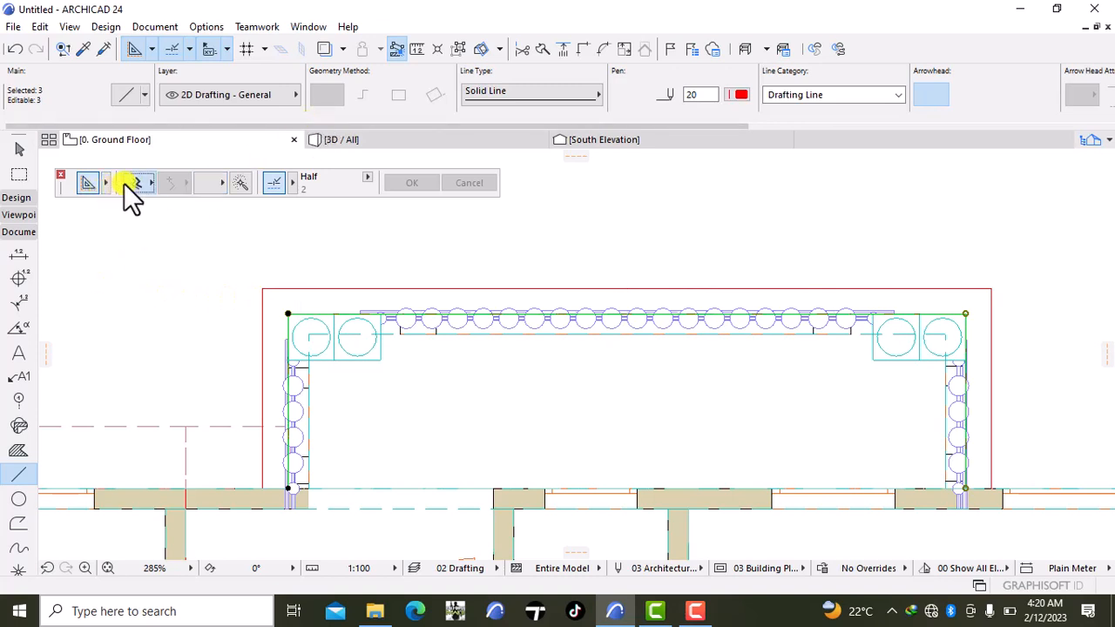
- Offset a second copy of the traced north veranda lines 500 outward and clear the selection
click(239, 183)
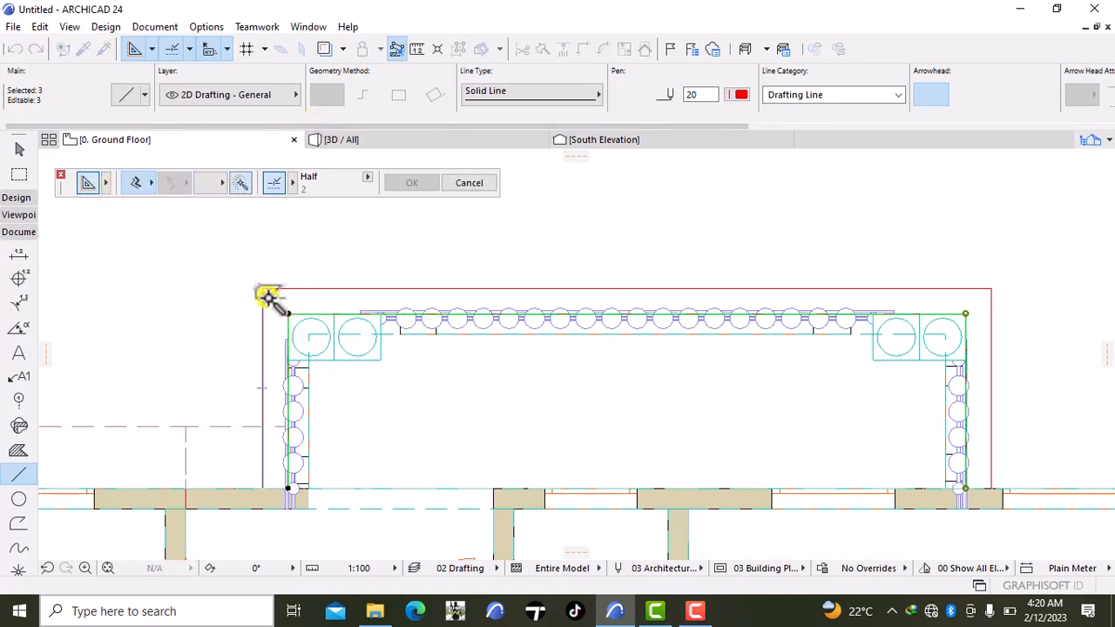
click(286, 314)
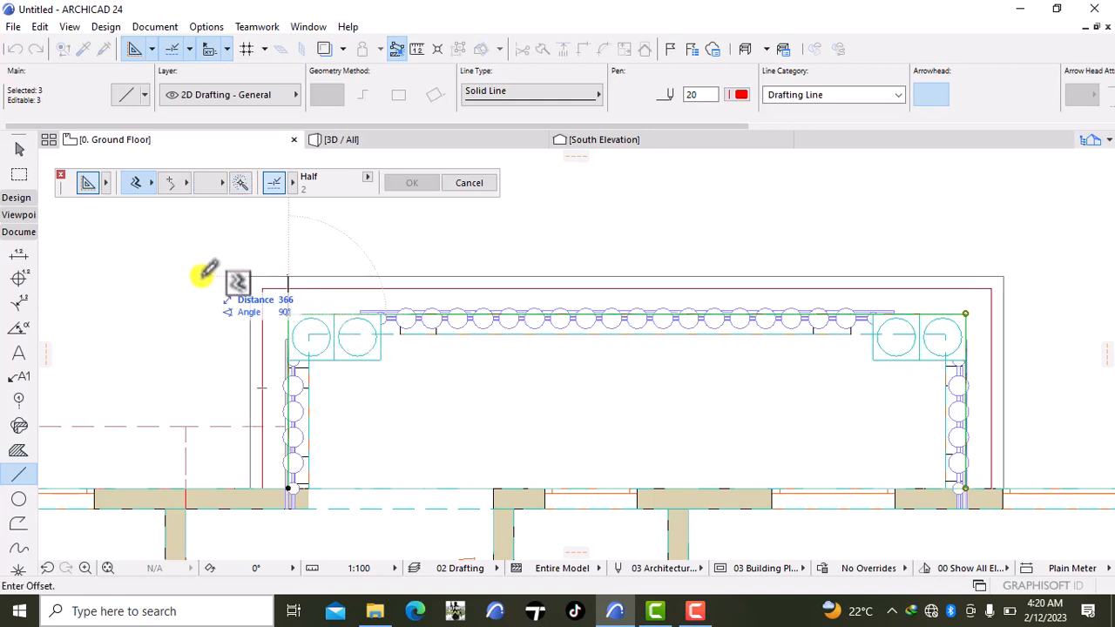
text(500)
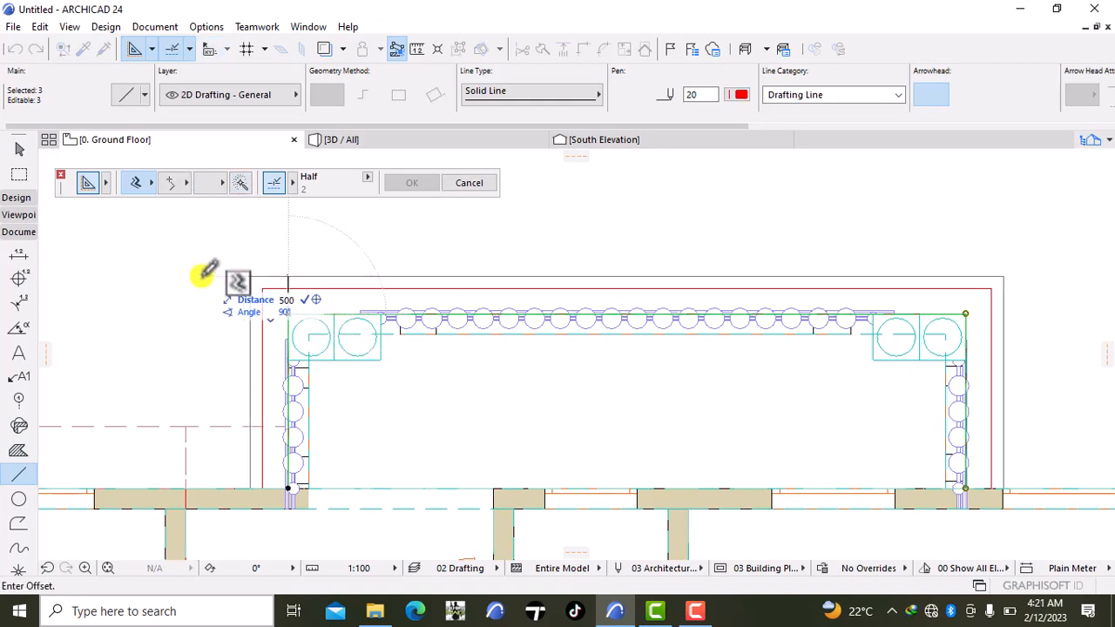
key(Return)
key(Escape)
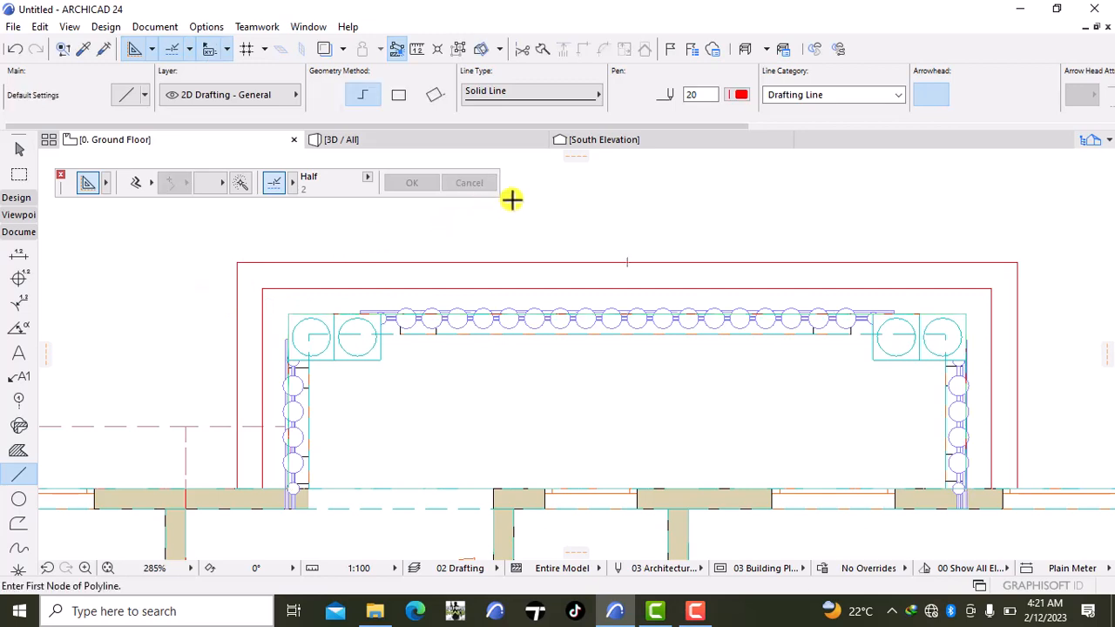
- Using the east veranda's upper step slab settings, fill the strip between the north veranda's edge and inner offset outline with the Magic Wand
scroll(511, 209, down, 5)
scroll(508, 370, down, 3)
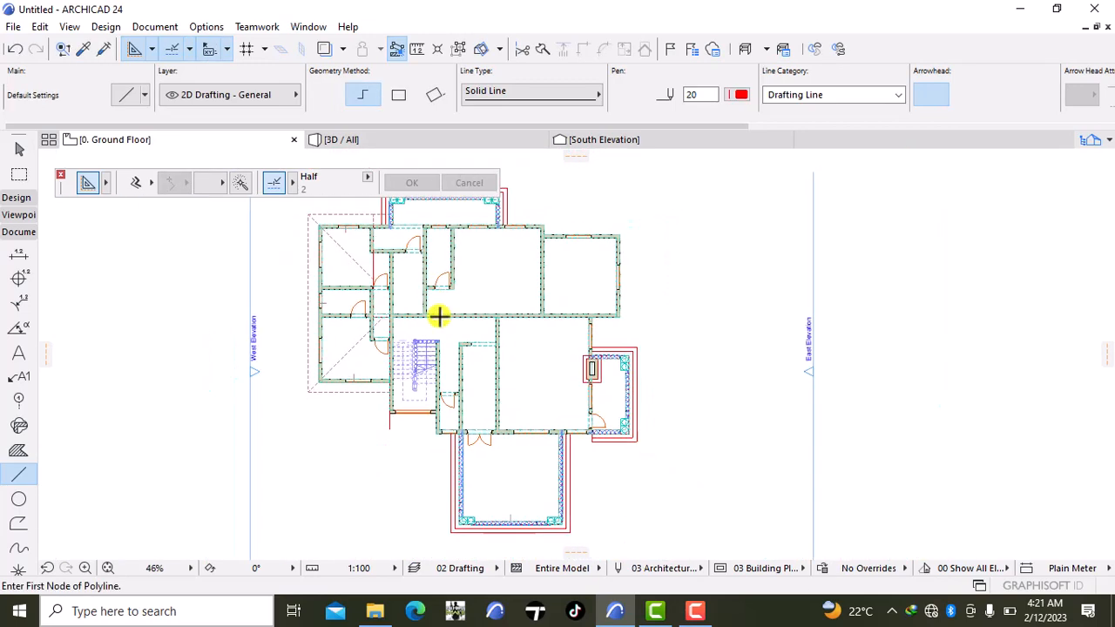
scroll(652, 369, up, 6)
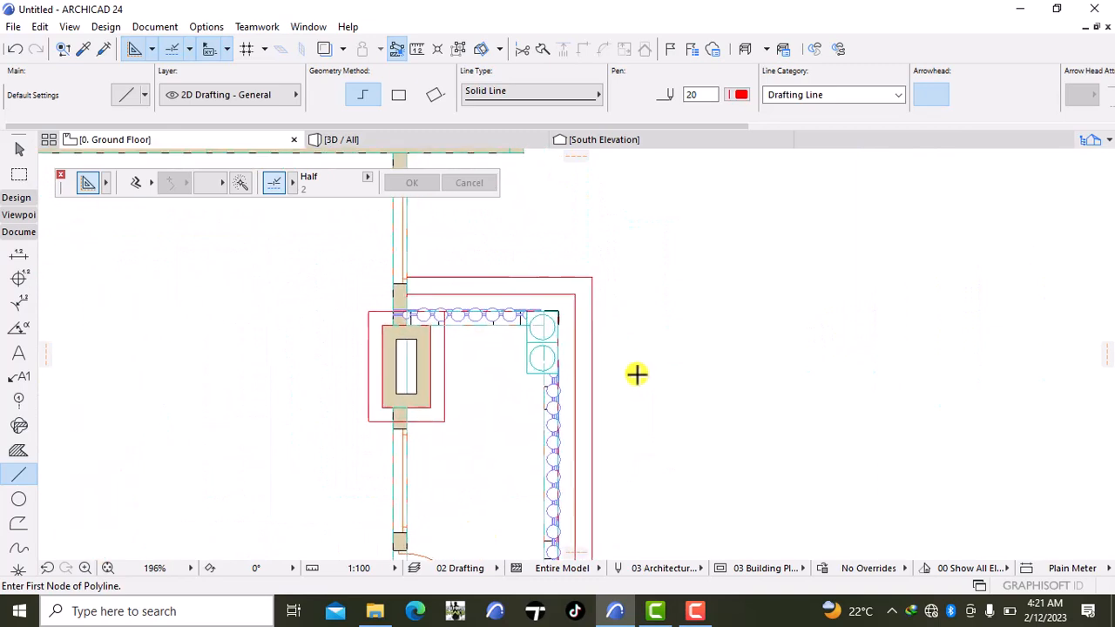
key(space)
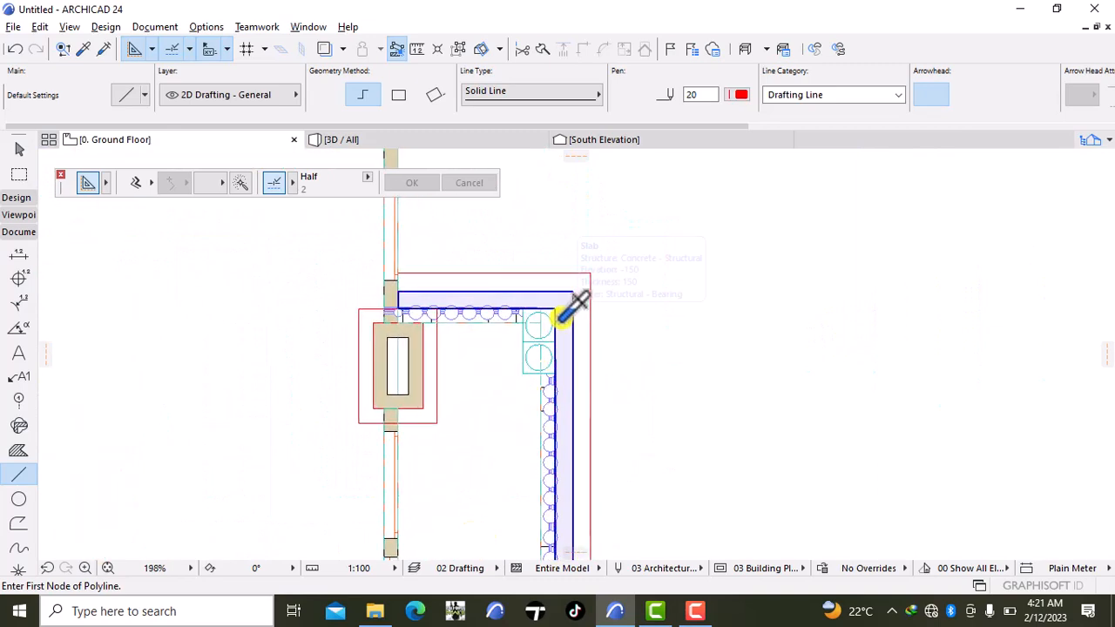
alt+click(561, 320)
scroll(559, 320, down, 4)
middle_drag(512, 369, 722, 489)
middle_drag(534, 259, 532, 365)
scroll(529, 359, up, 3)
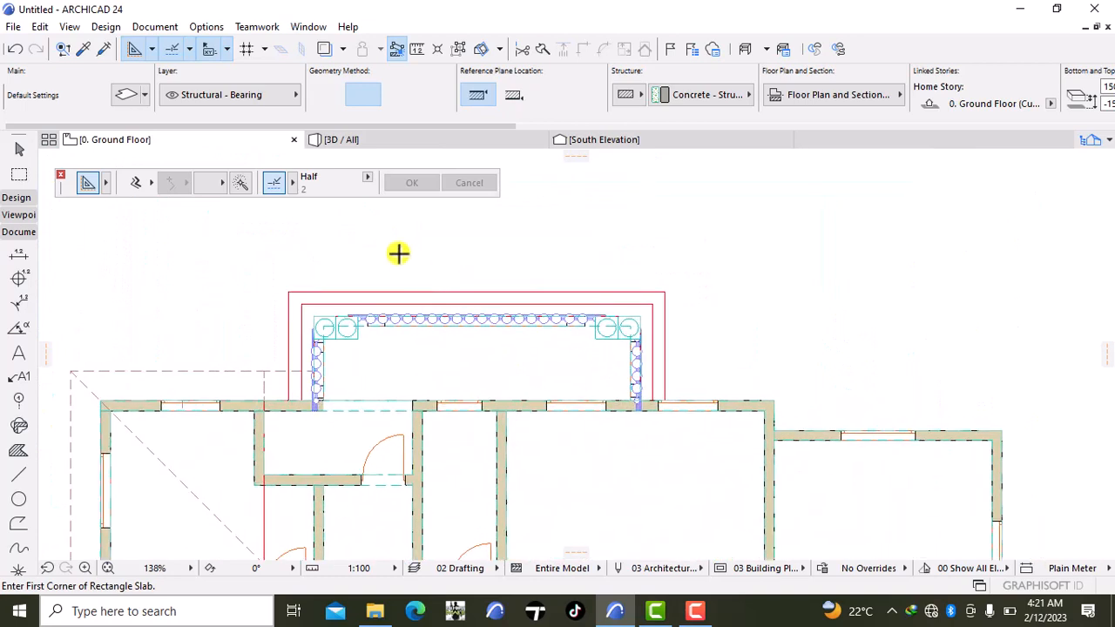
click(241, 182)
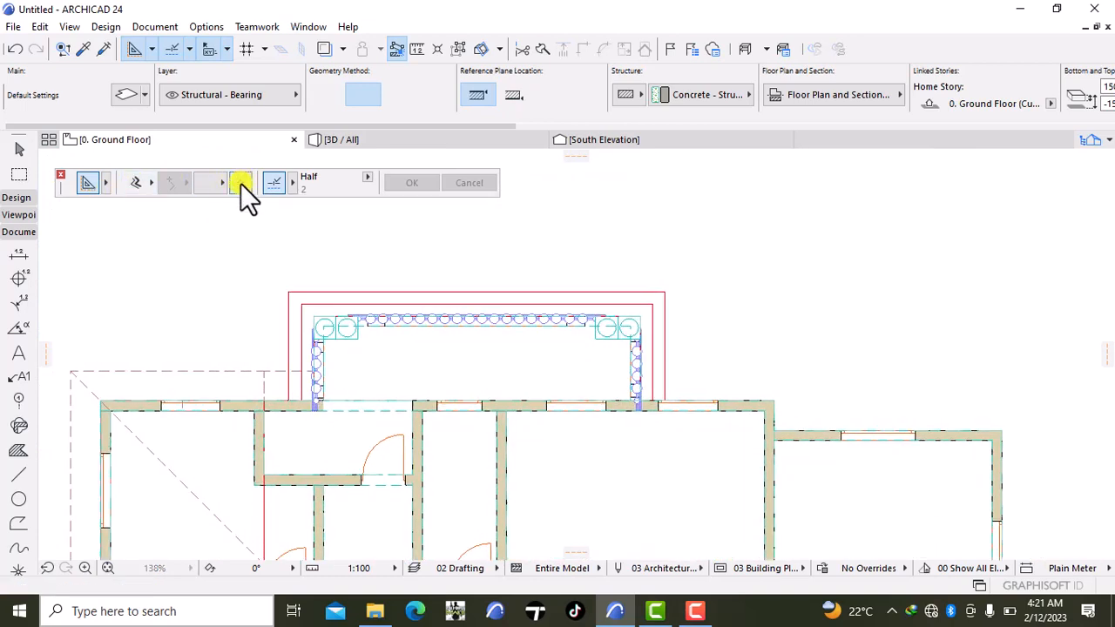
scroll(298, 364, up, 2)
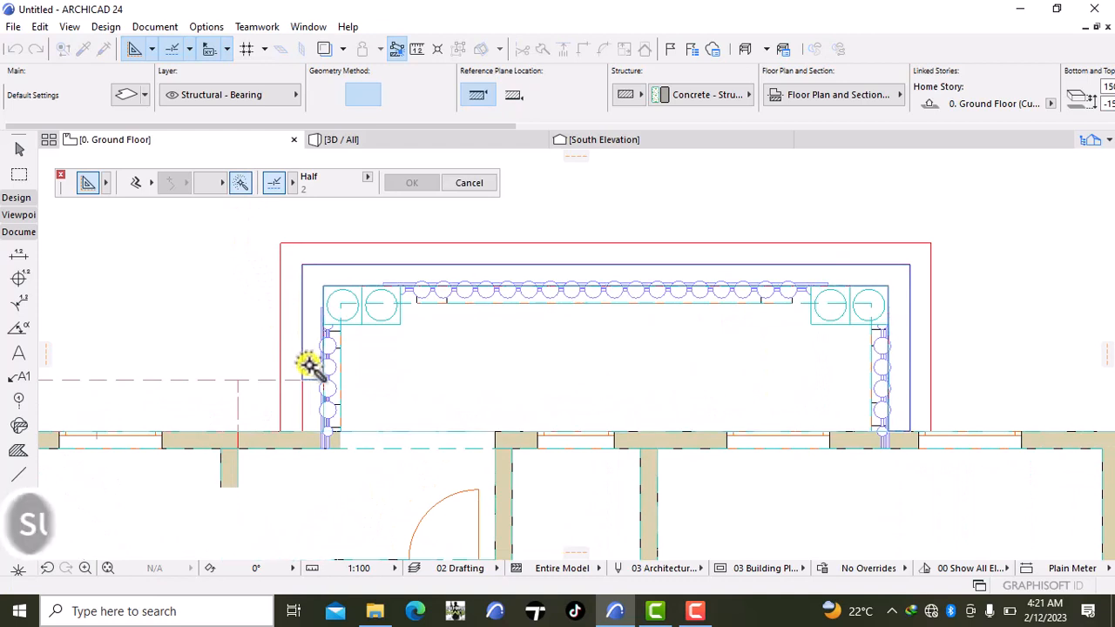
click(309, 366)
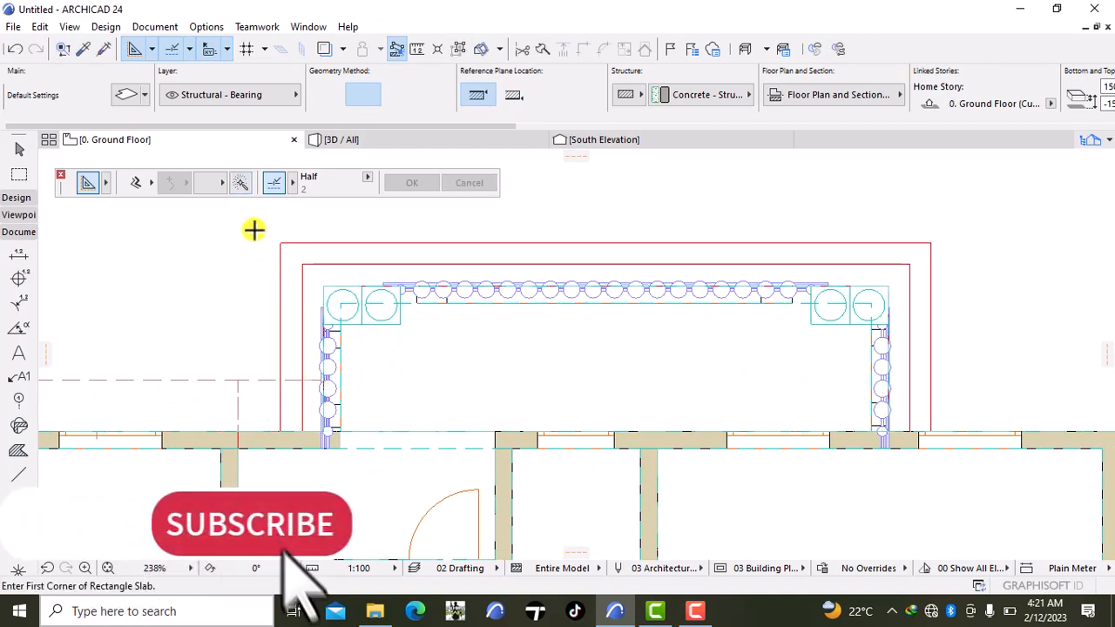
click(243, 183)
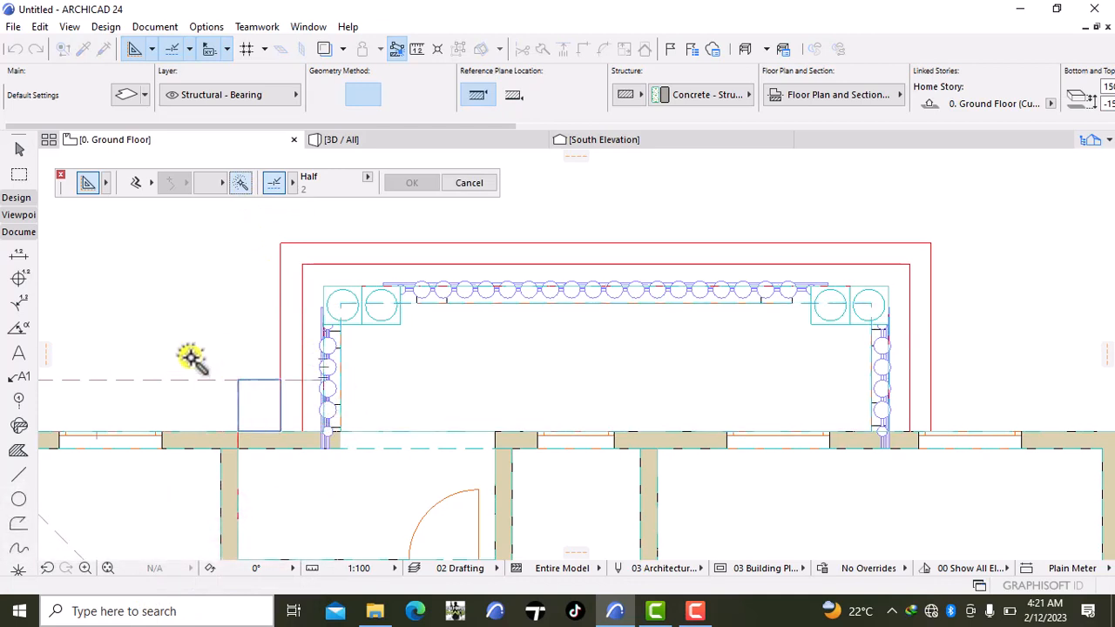
key(Escape)
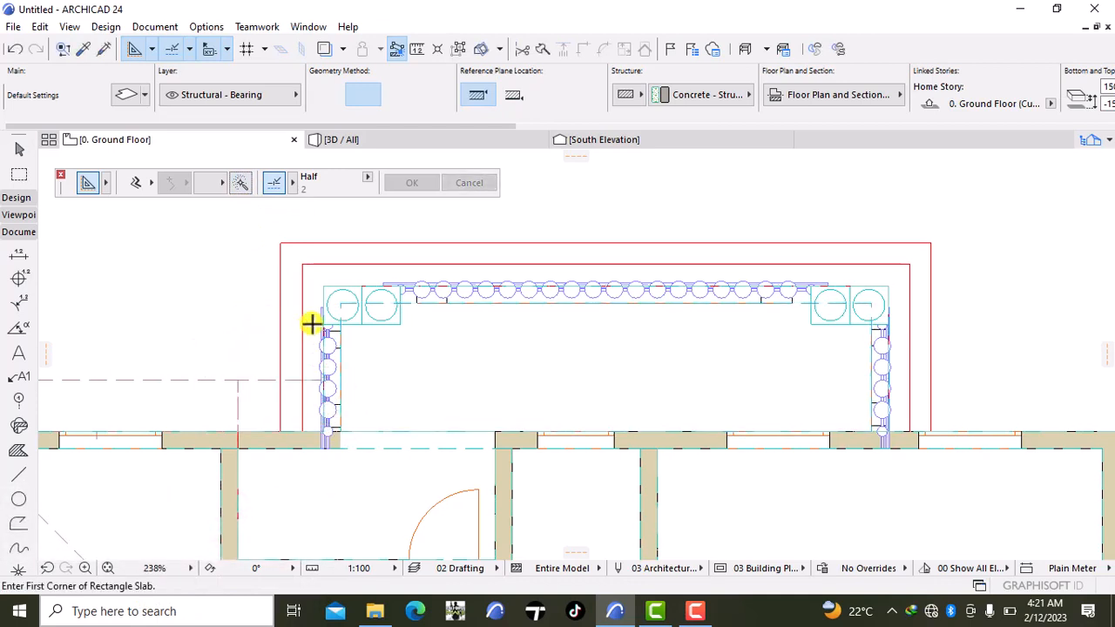
- Stretch both corner nodes at the west end of the north veranda's upper step slab down to the house wall
click(314, 325)
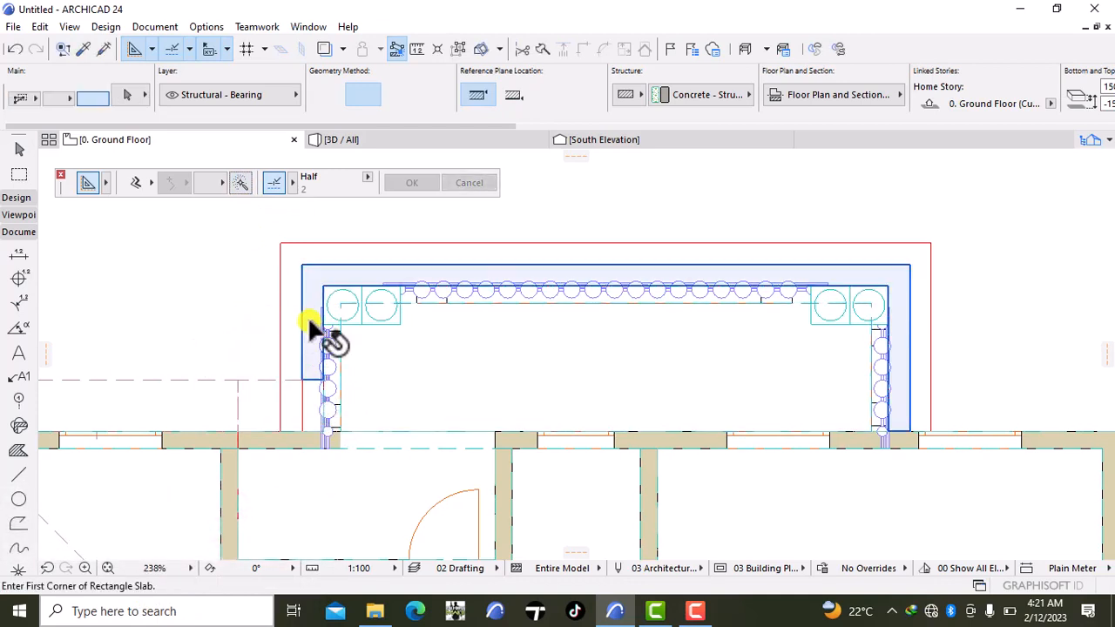
click(301, 379)
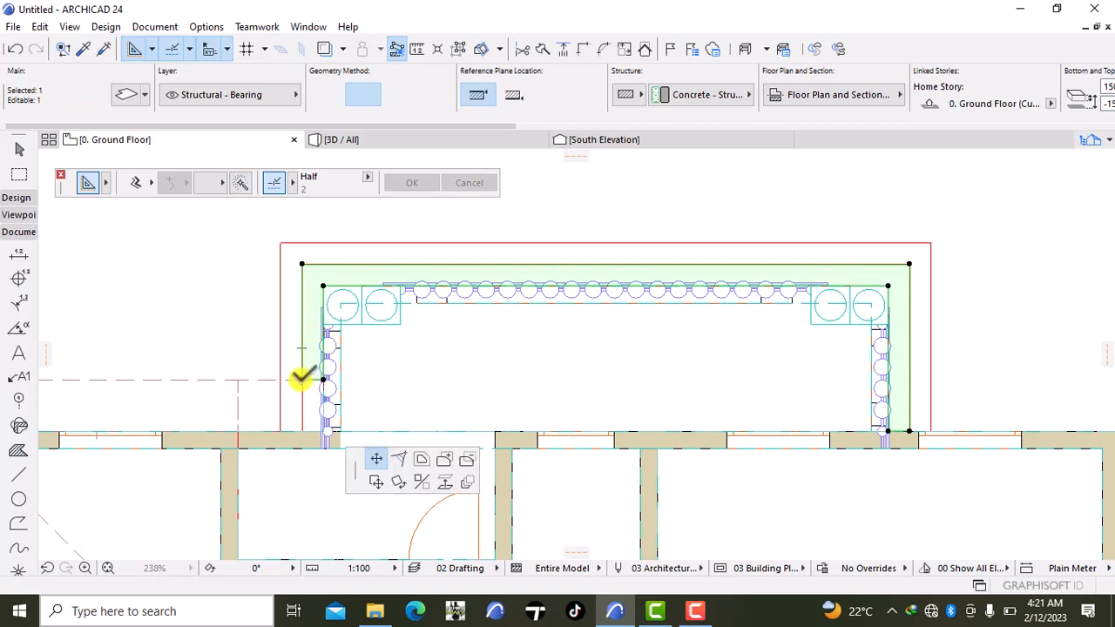
click(302, 430)
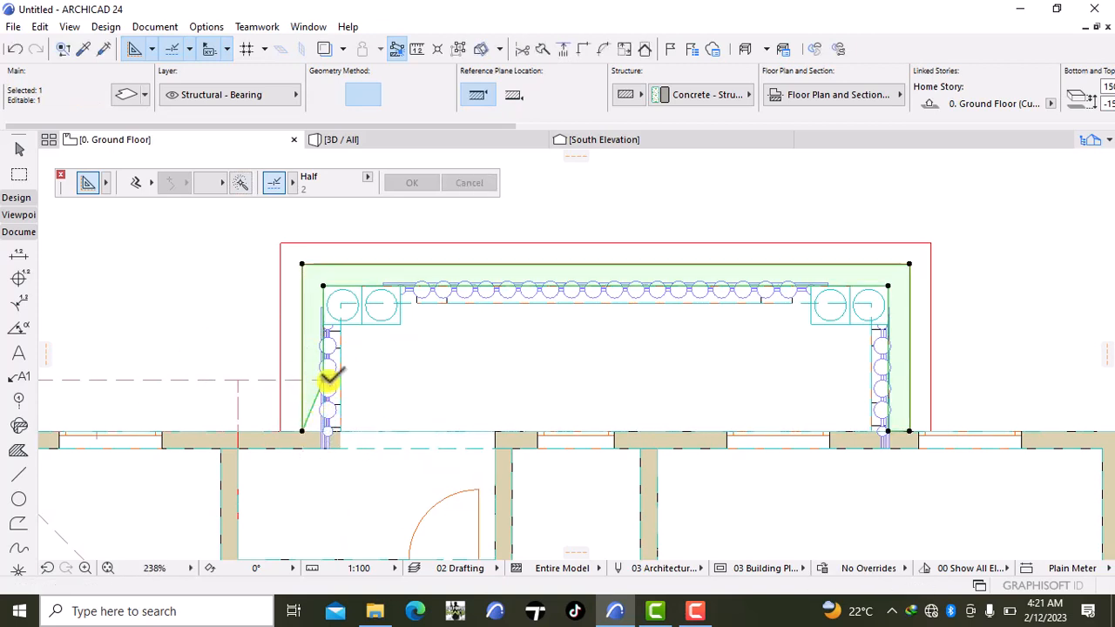
click(324, 378)
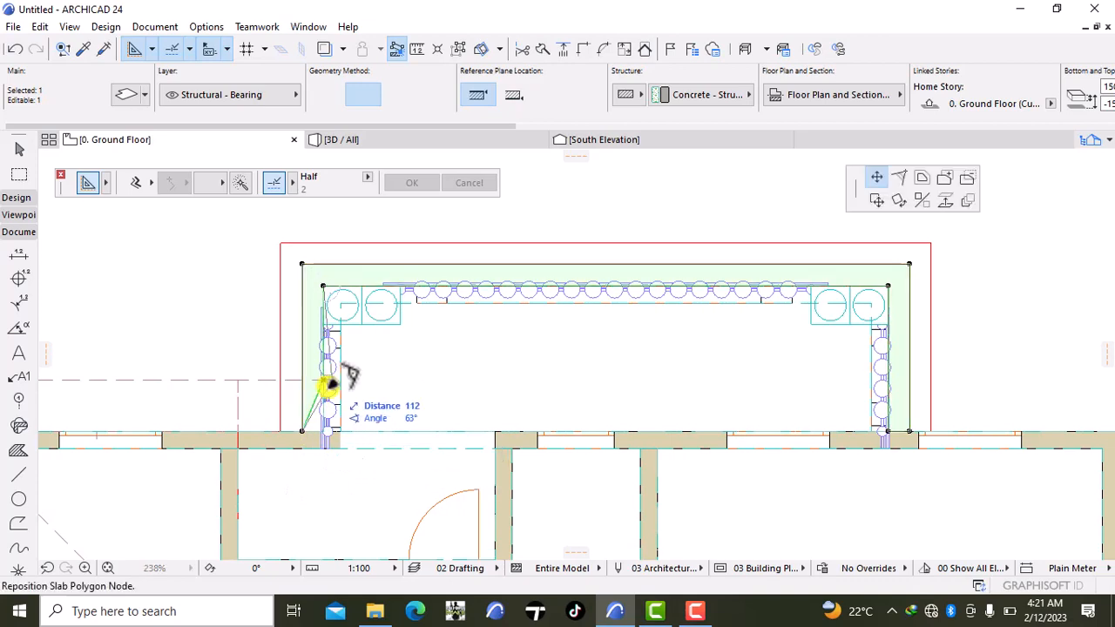
click(323, 431)
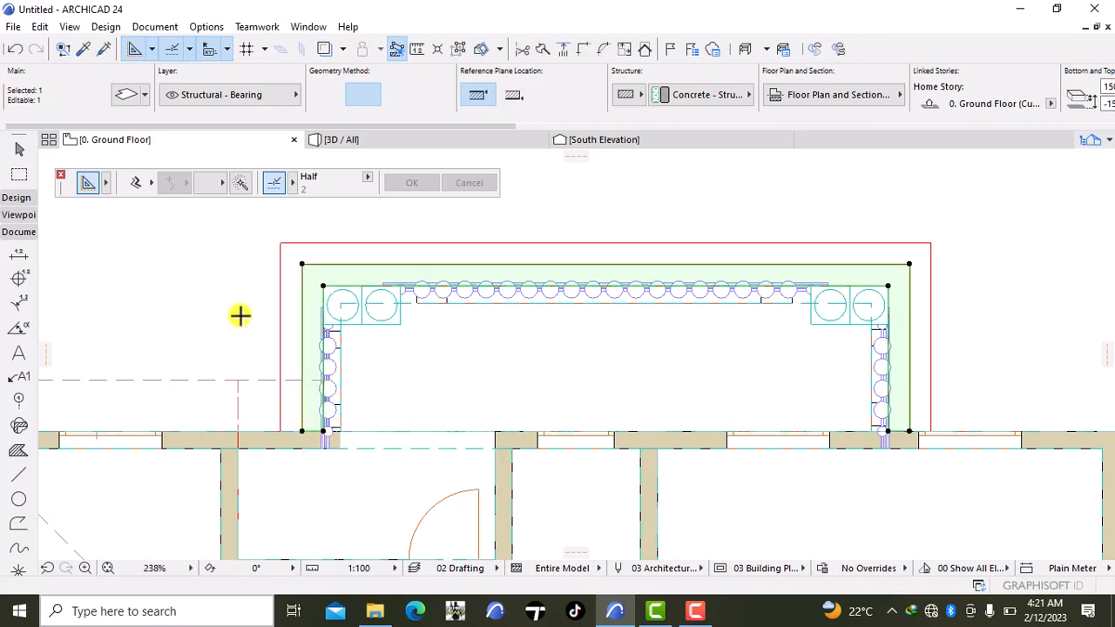
key(Escape)
- Using the east veranda's lower step slab settings, fill the strip between the north veranda's two offset outlines with the Magic Wand
scroll(288, 353, down, 5)
middle_drag(634, 451, 596, 324)
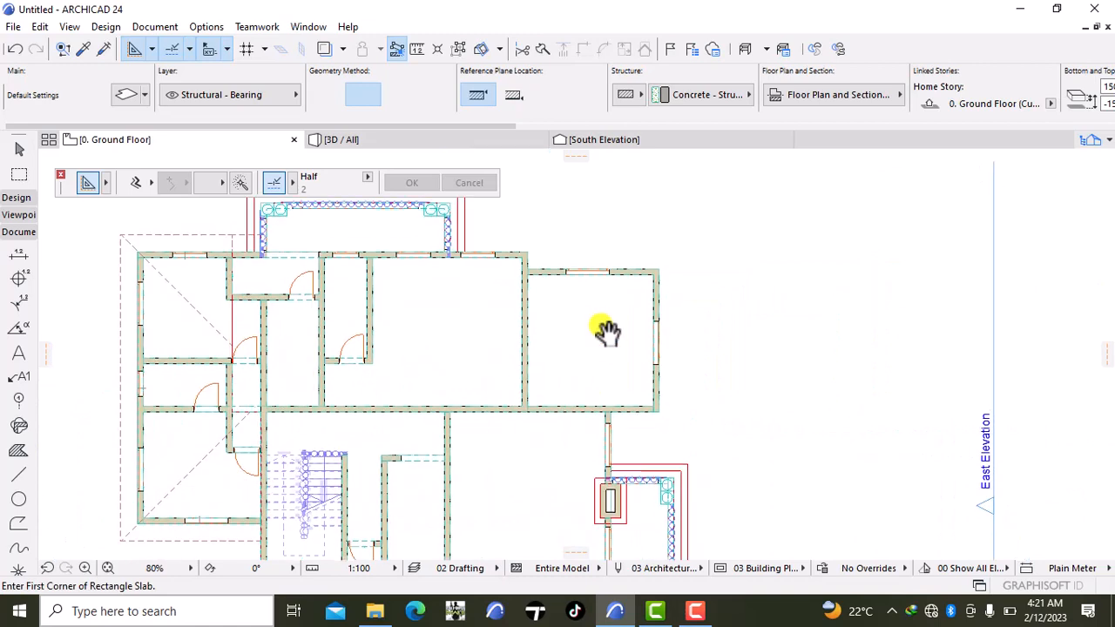
scroll(694, 482, up, 4)
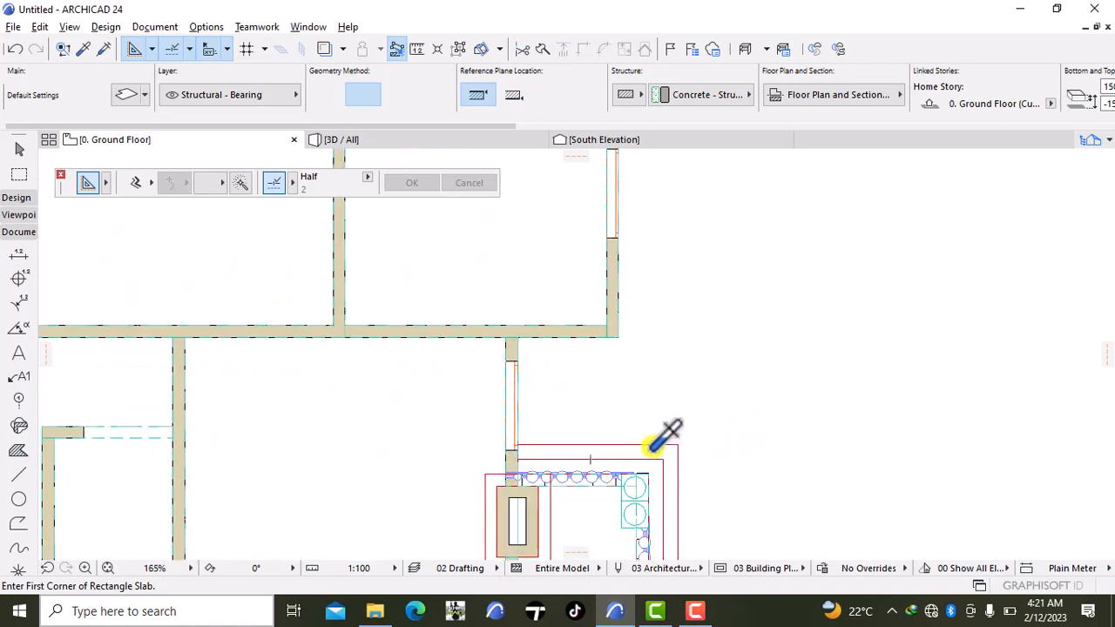
scroll(622, 426, down, 5)
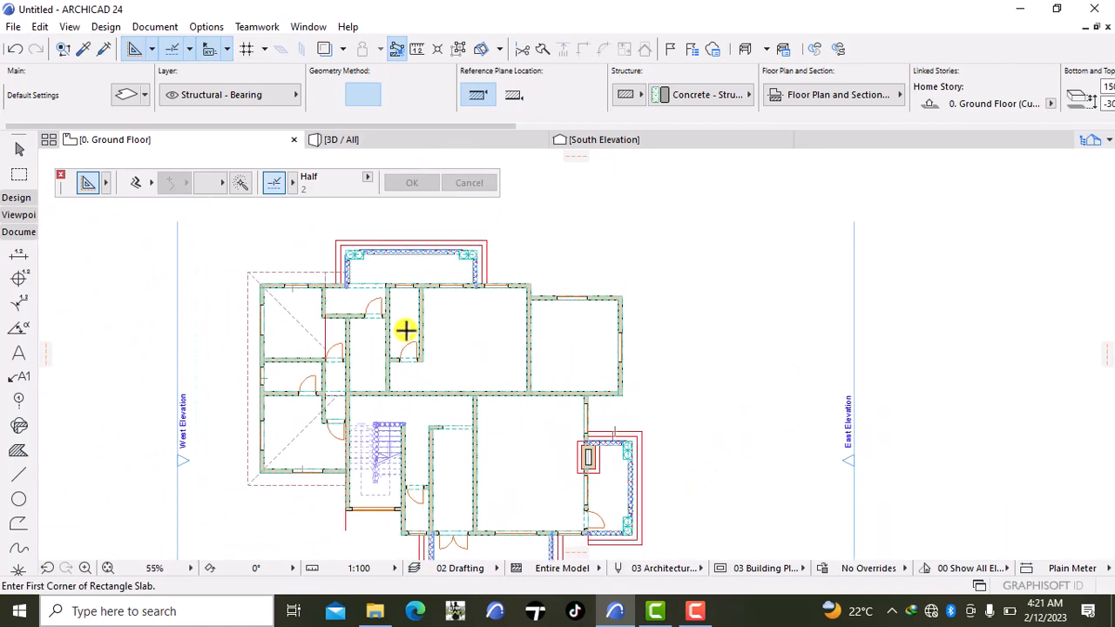
middle_drag(405, 329, 468, 428)
scroll(431, 438, up, 2)
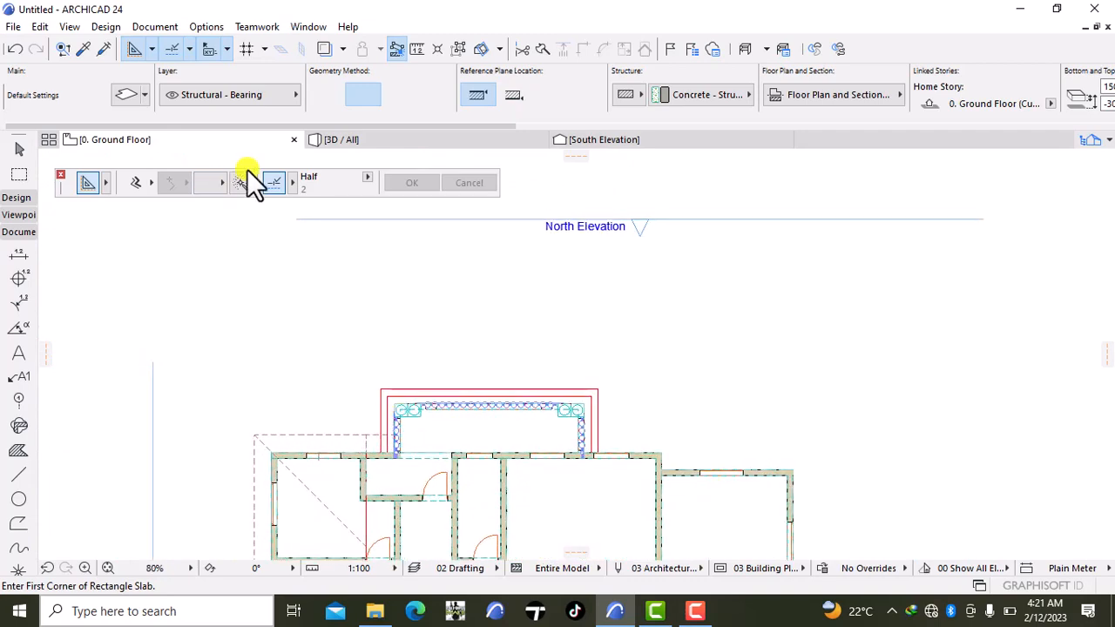
click(238, 185)
scroll(410, 388, up, 1)
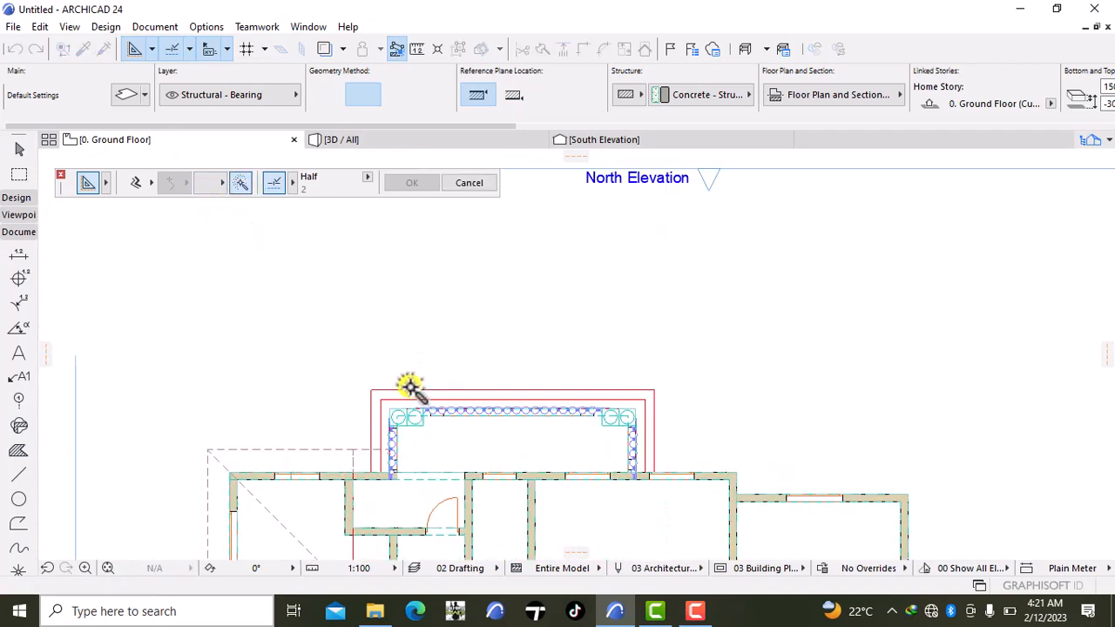
scroll(410, 387, up, 2)
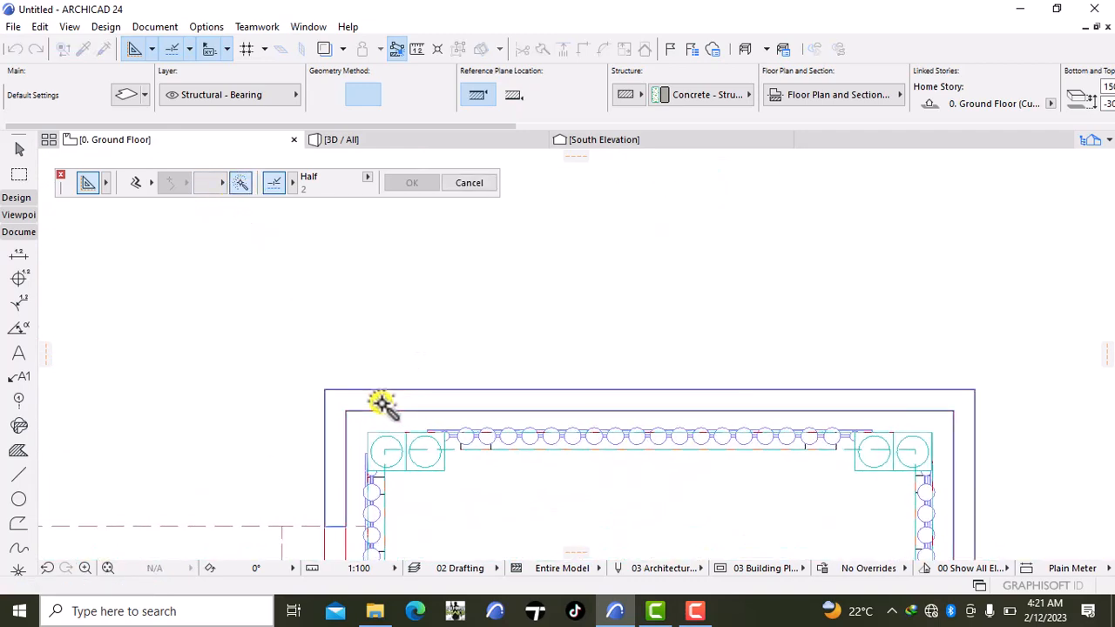
click(382, 403)
scroll(379, 433, down, 2)
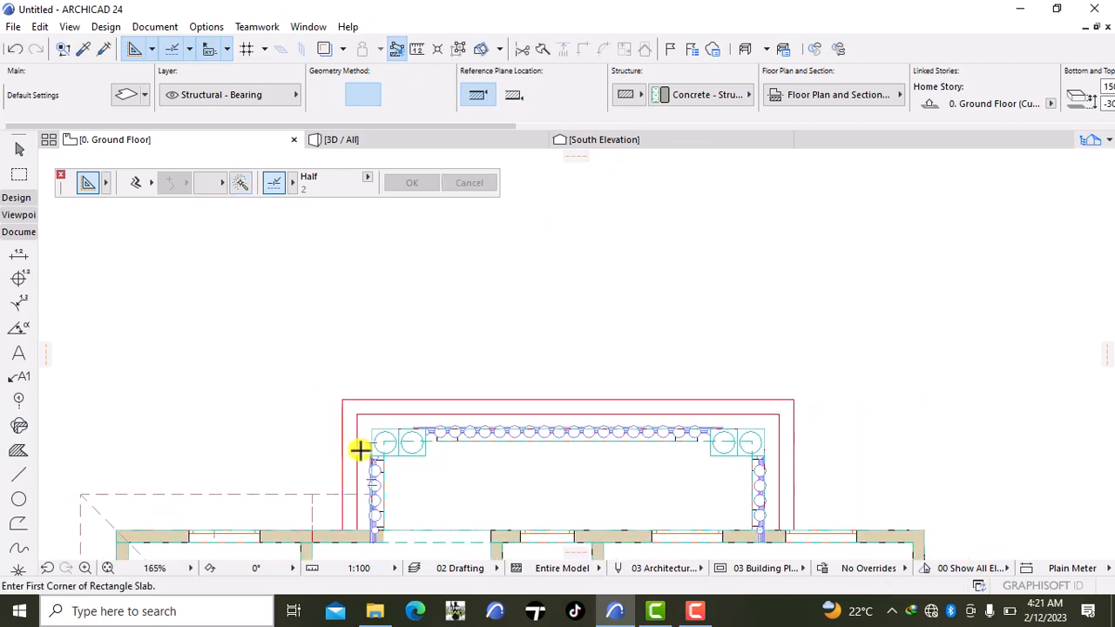
- Stretch both corner nodes at the west end of the north veranda's lower step slab down to the house wall and clear the selection
shift+click(357, 449)
middle_drag(361, 505, 438, 398)
scroll(426, 376, up, 3)
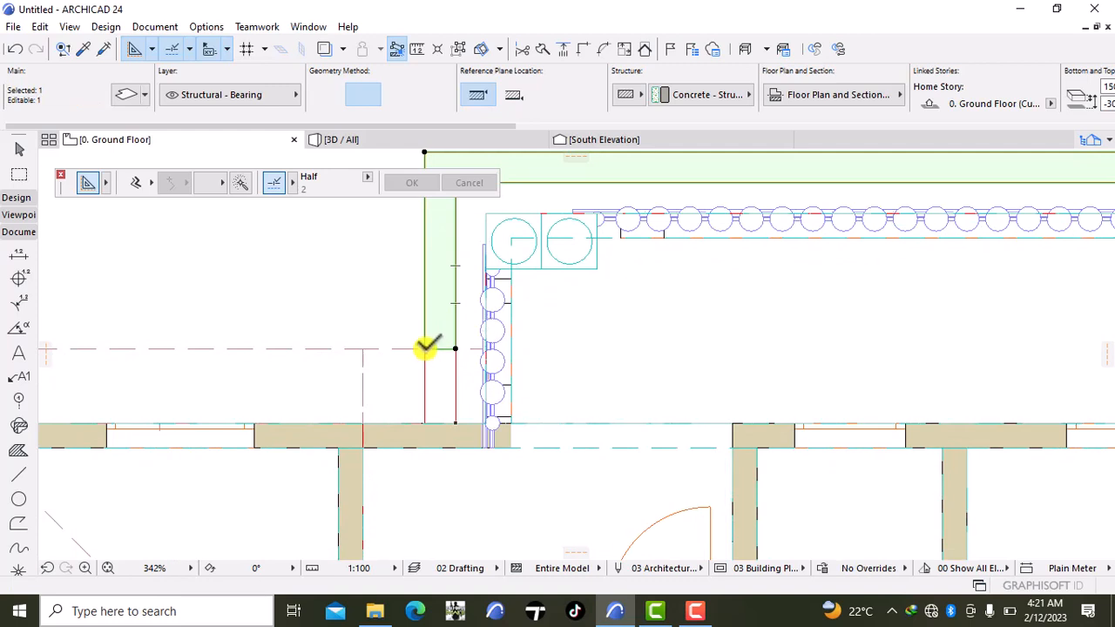
click(426, 349)
click(424, 423)
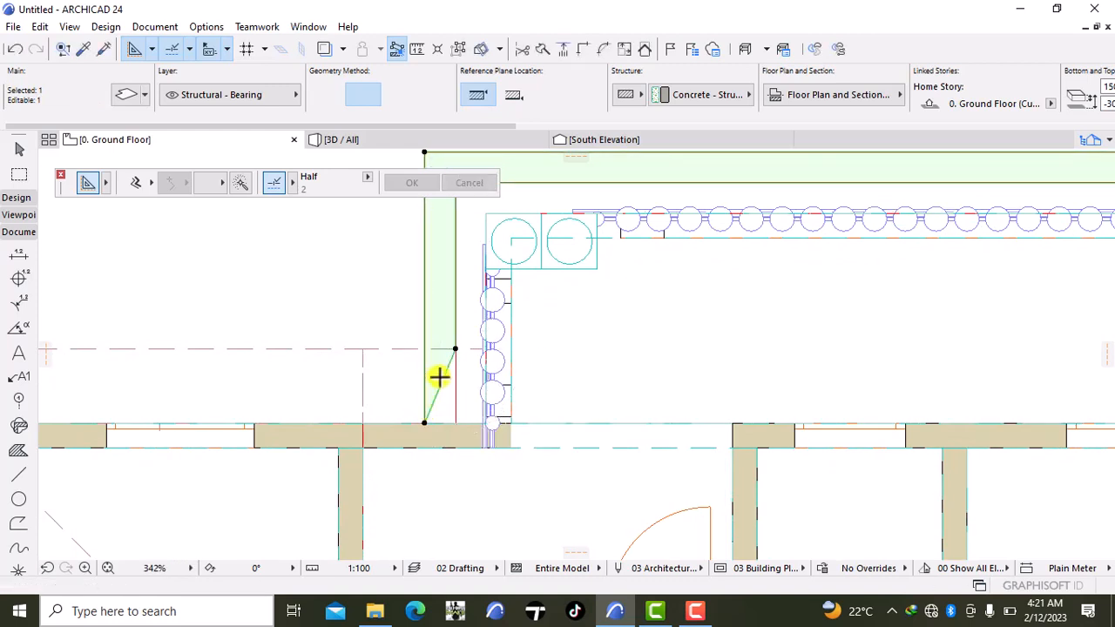
click(455, 349)
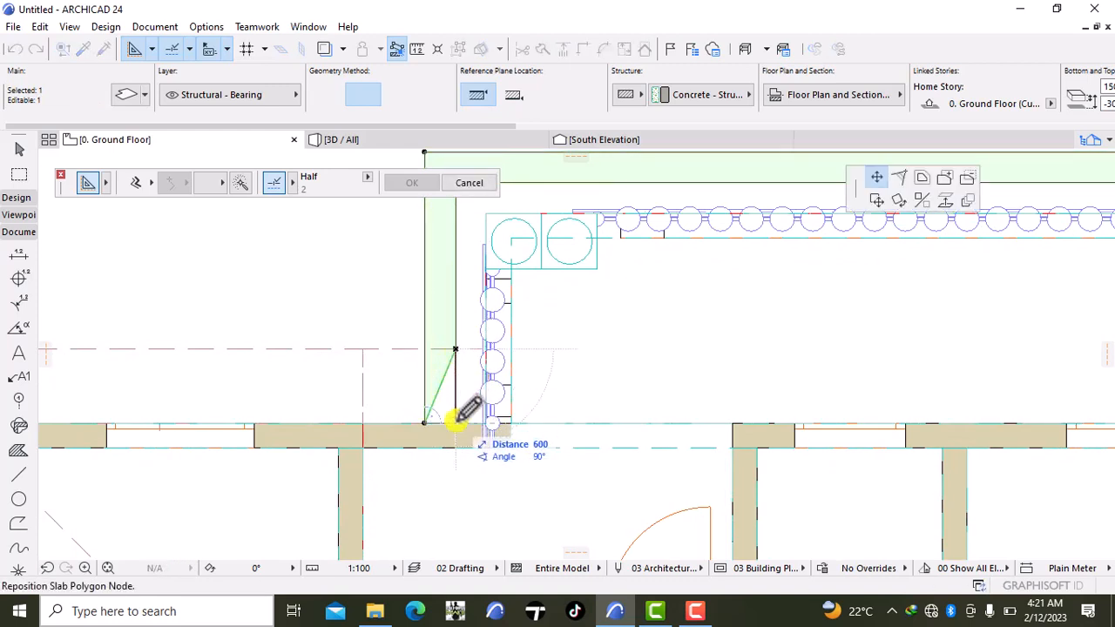
click(455, 424)
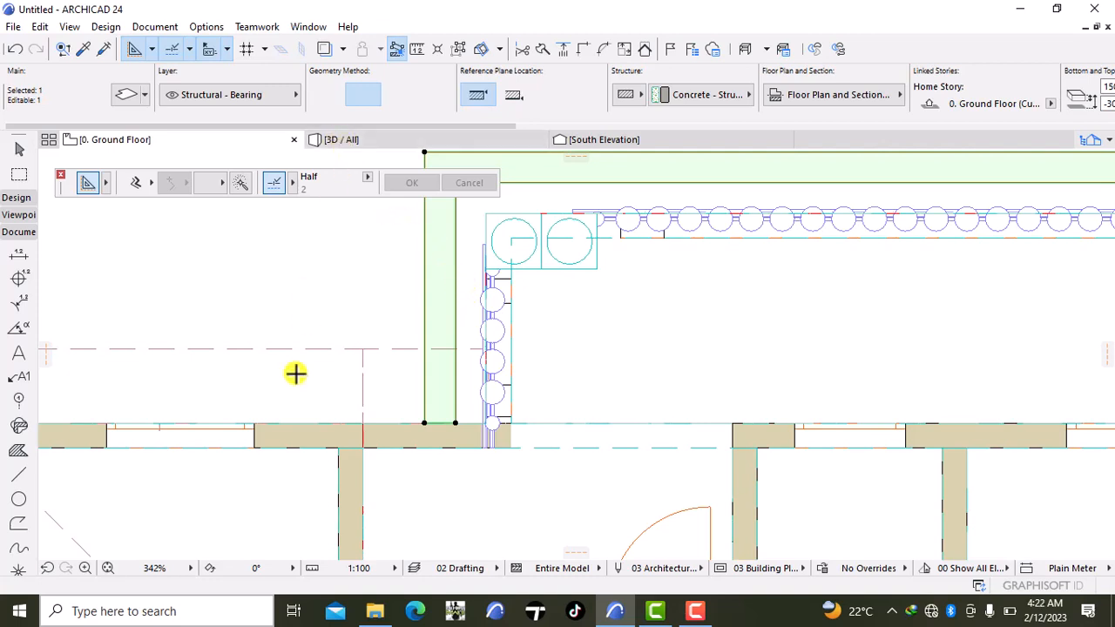
key(Escape)
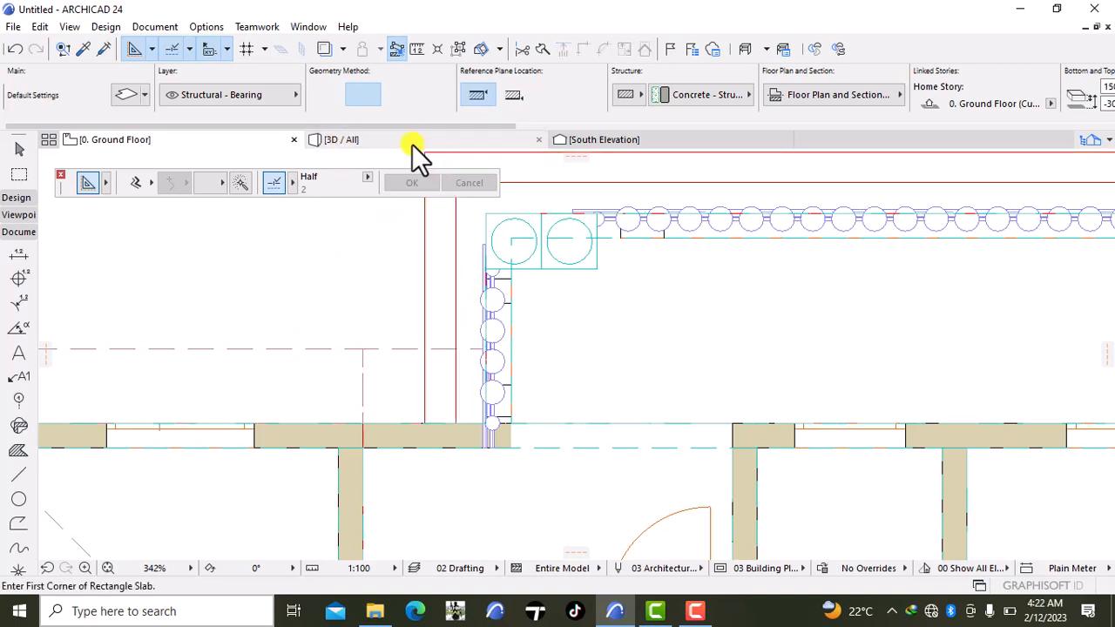
- Examine the house and its veranda step slabs in the 3D view from several angles
click(412, 144)
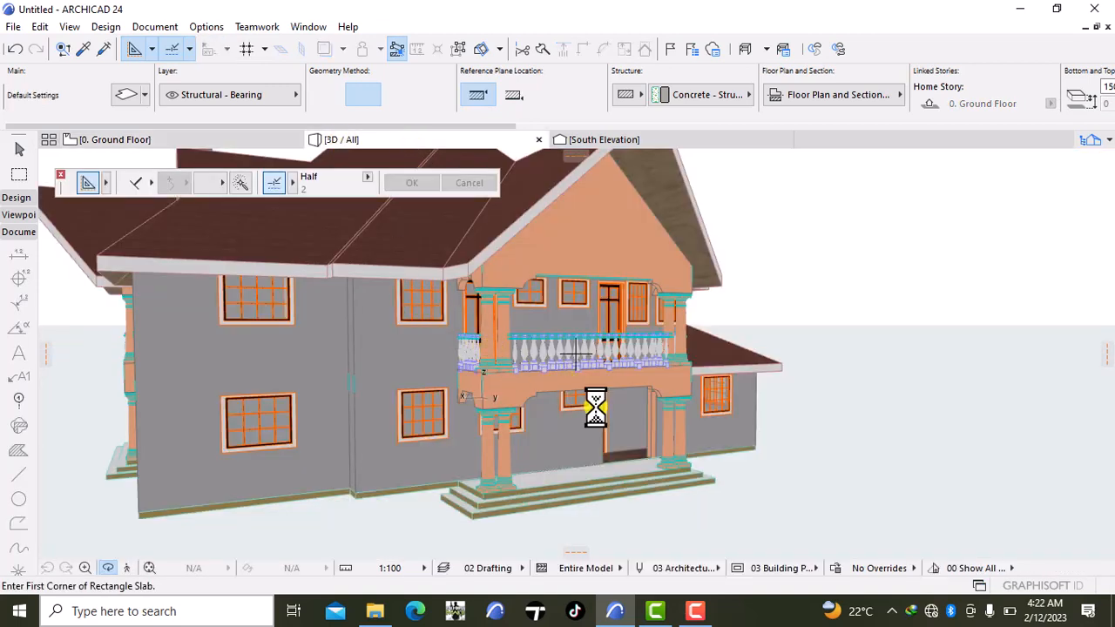
scroll(596, 407, down, 8)
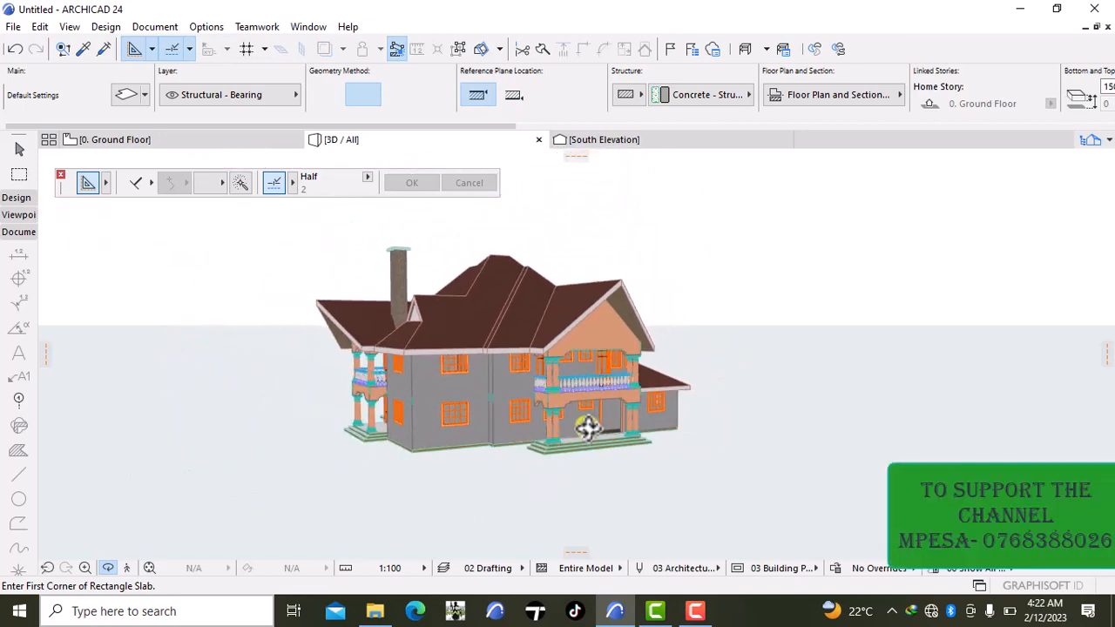
right_click(880, 320)
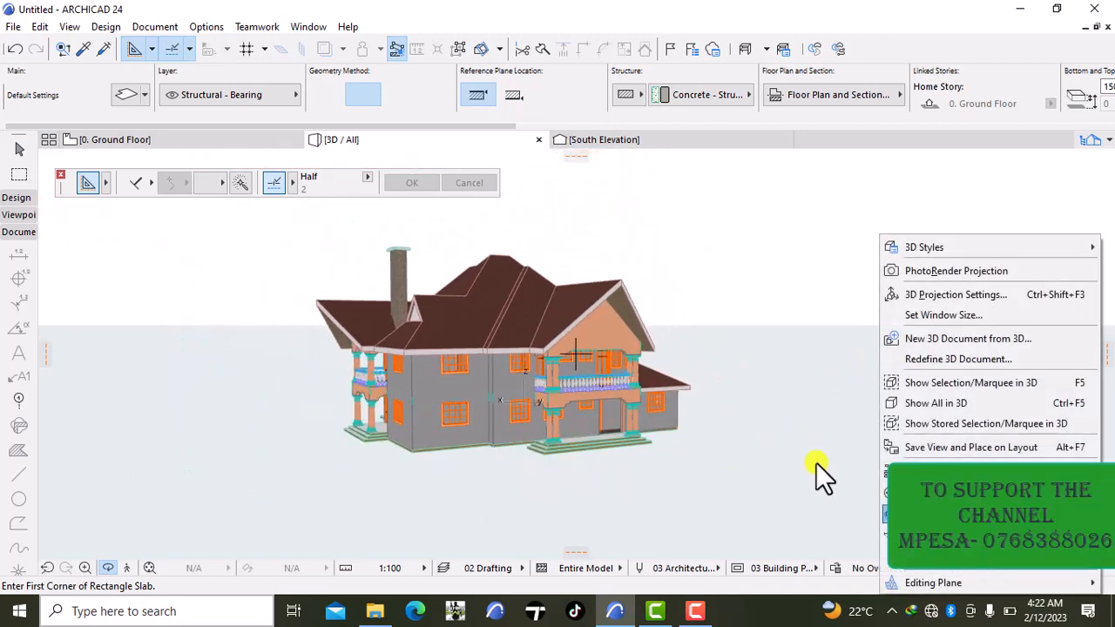
click(793, 523)
shift+middle_drag(642, 473, 411, 498)
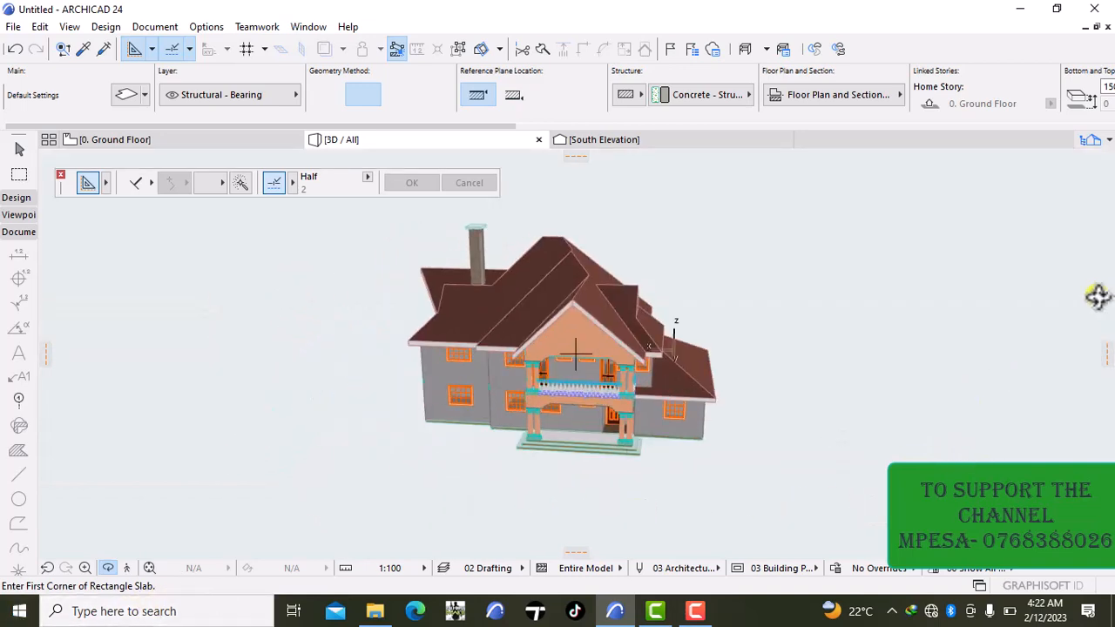
shift+middle_drag(1098, 296, 904, 289)
shift+middle_drag(419, 406, 927, 399)
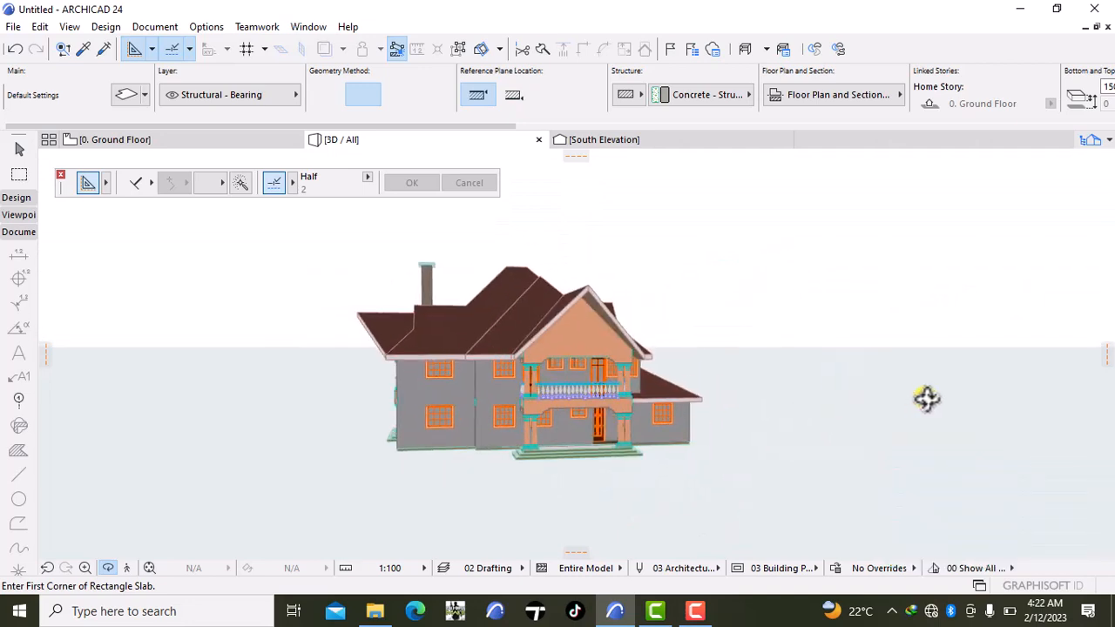
shift+middle_drag(17, 453, 776, 543)
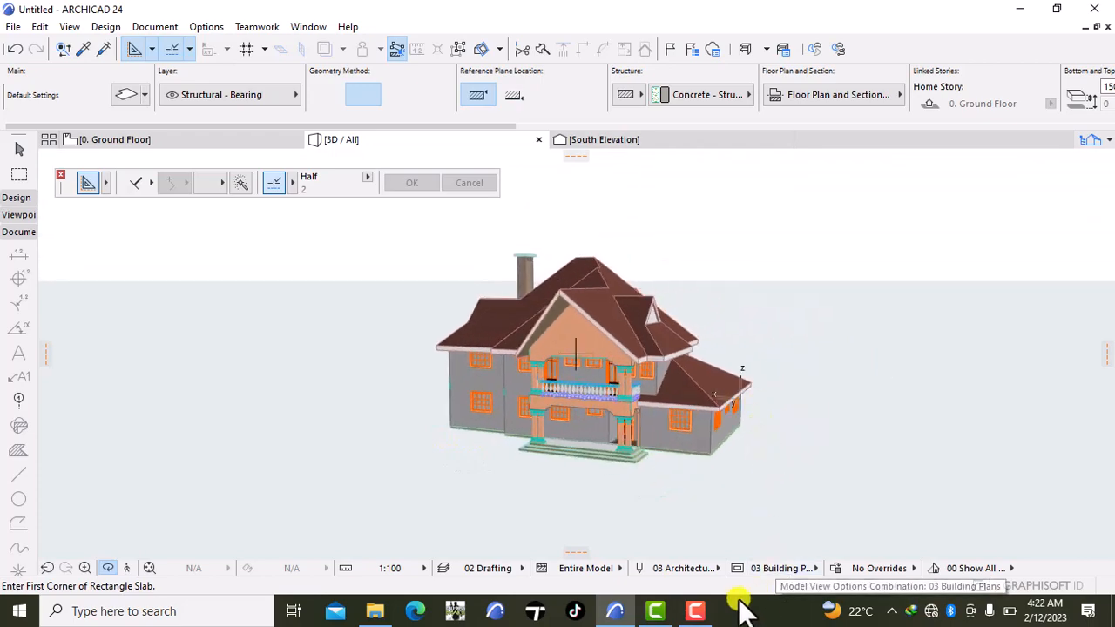
click(697, 612)
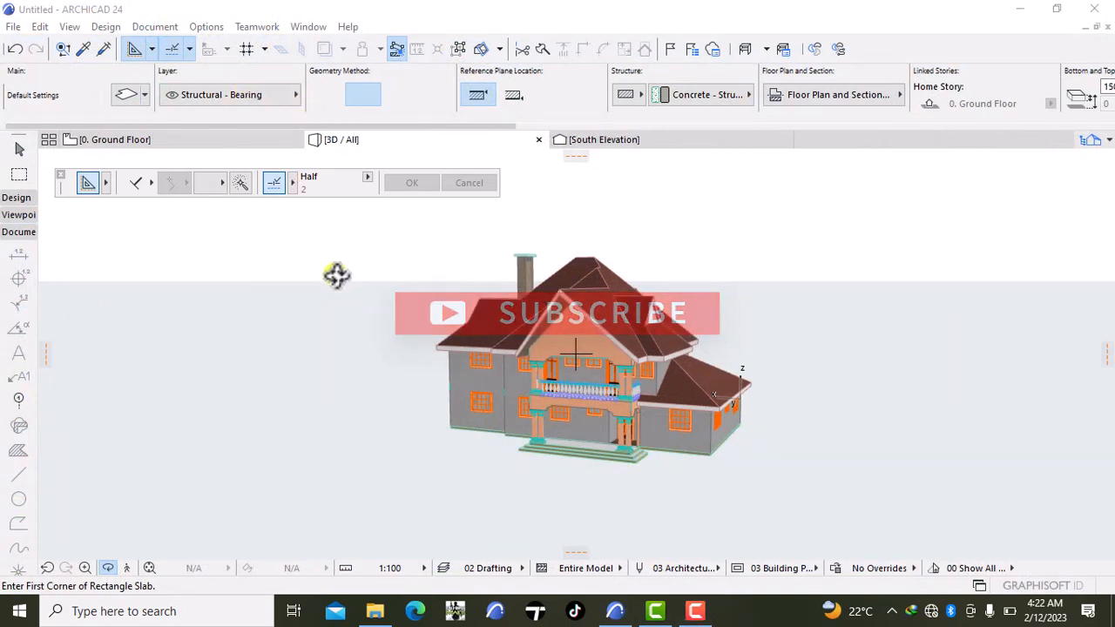
scroll(332, 340, down, 2)
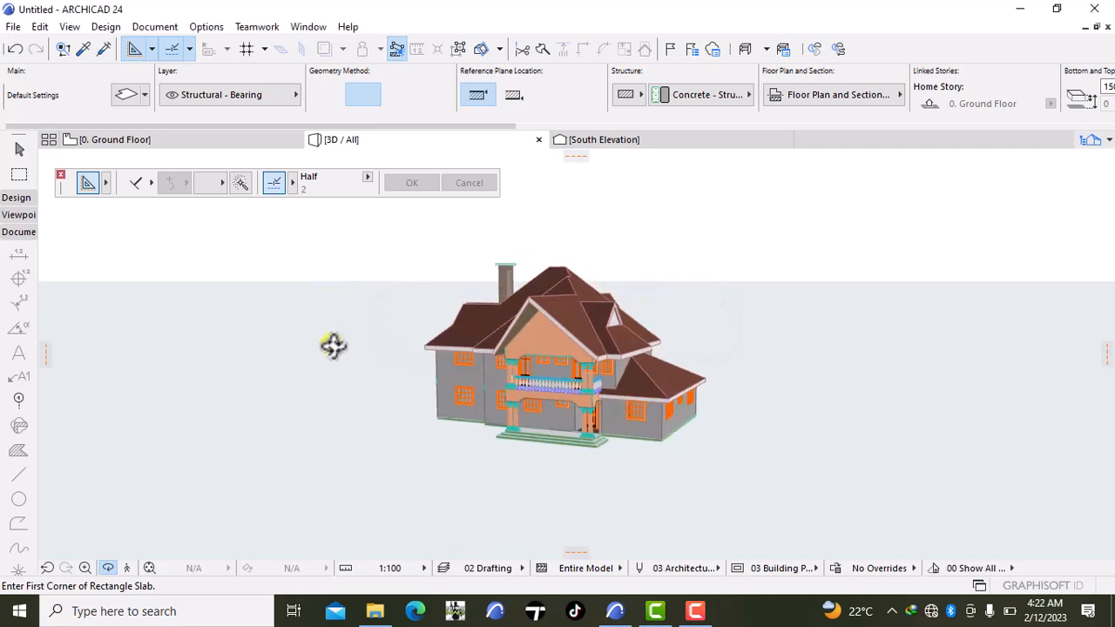